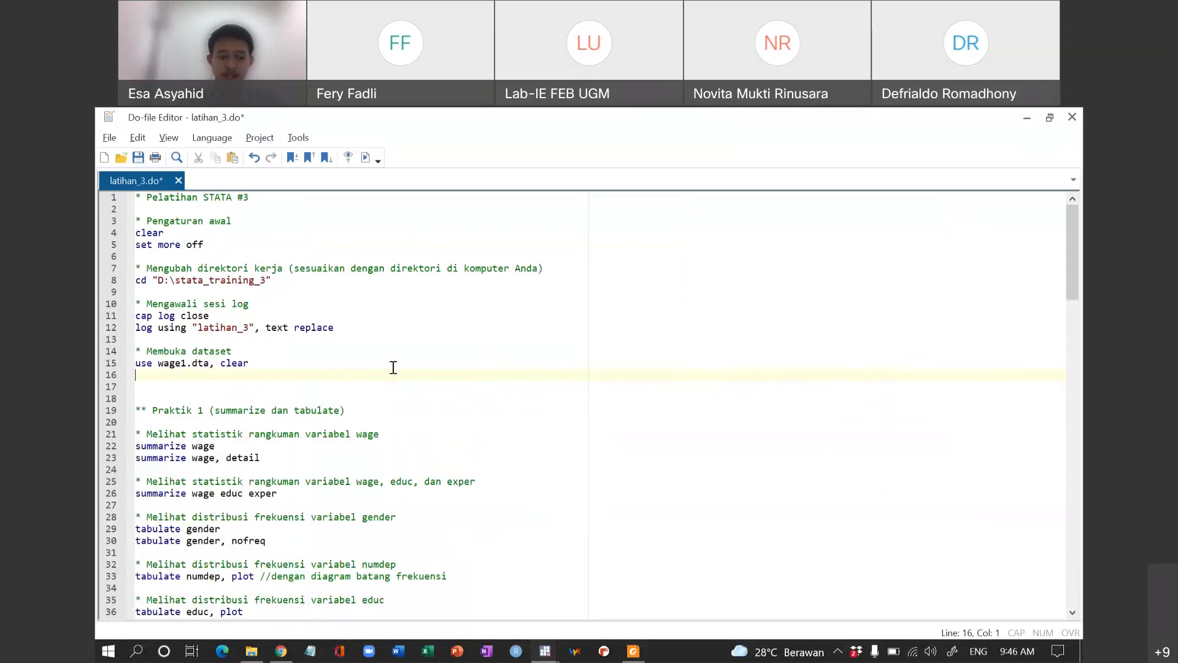
Step: Check the stata_training_3 folder in File Explorer for the wage1.dta file, and return to the do-file
scroll(393, 367, up, 1)
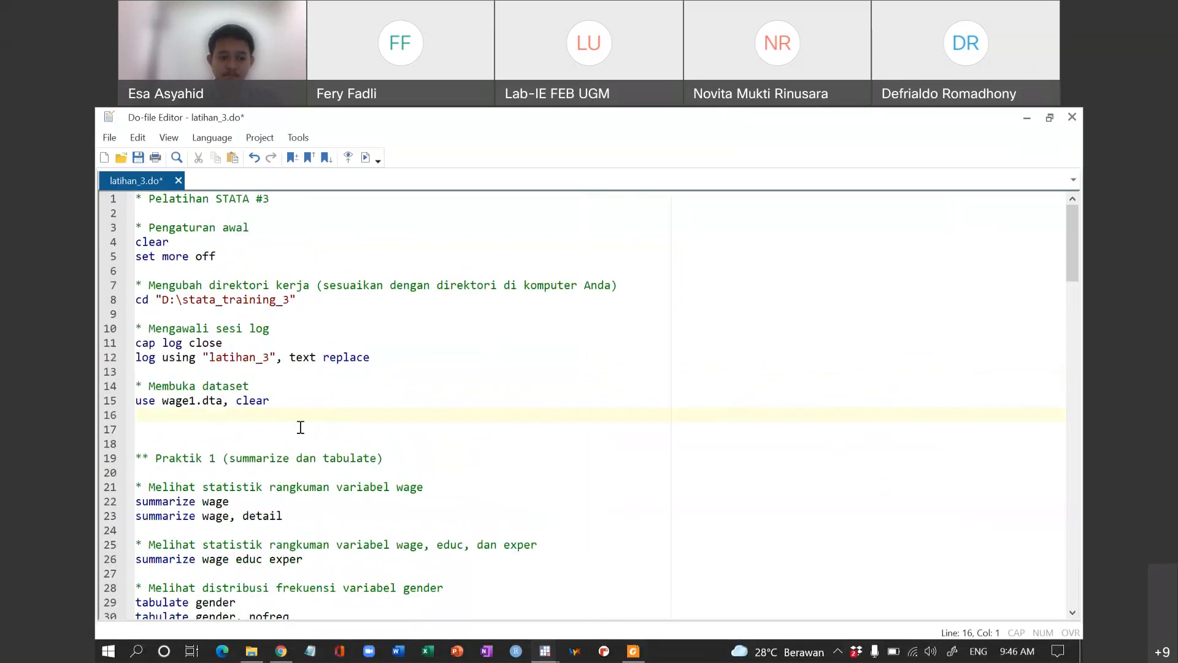
scroll(300, 427, down, 2)
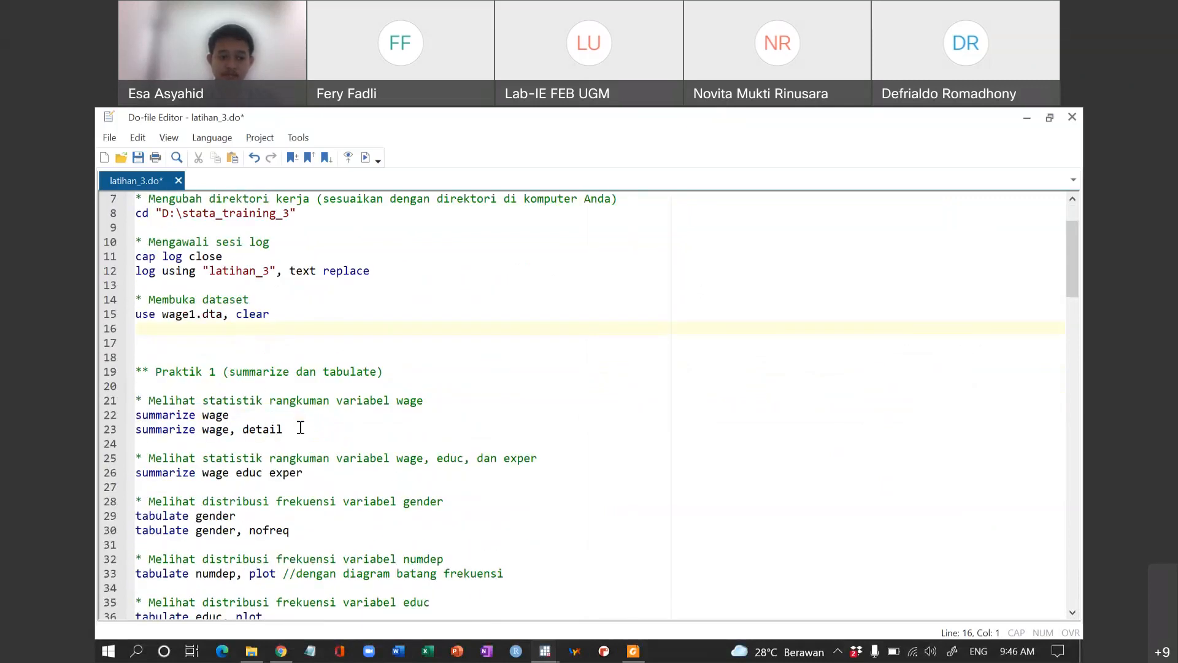
click(196, 316)
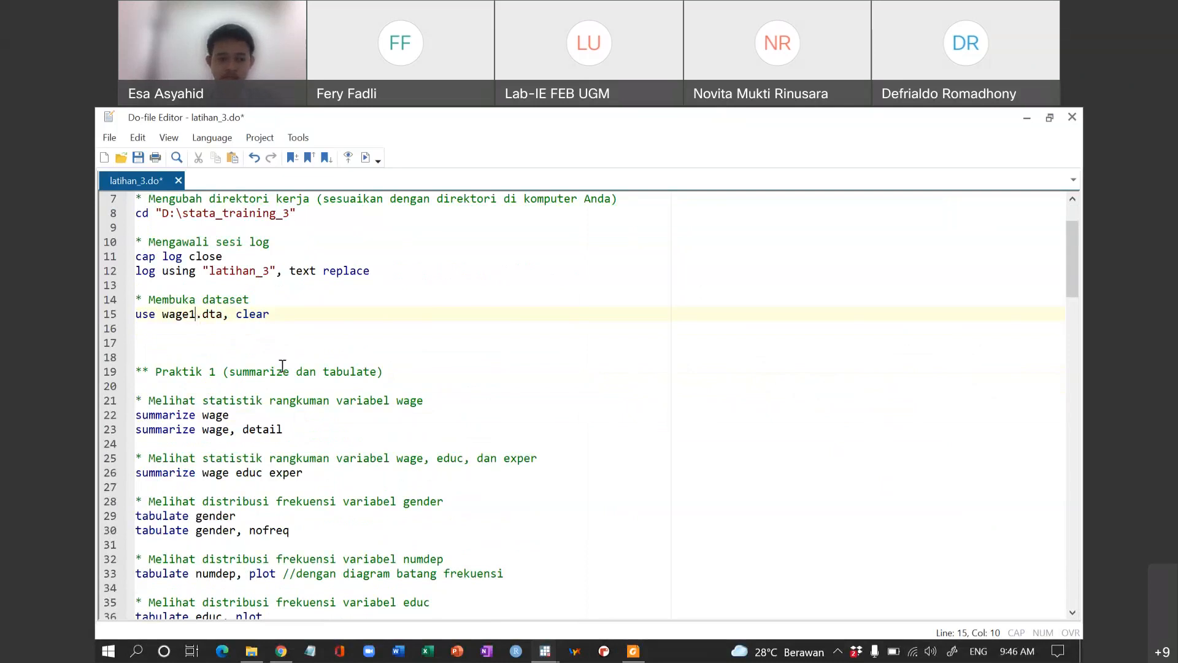
key(alt+Tab)
key(Tab)
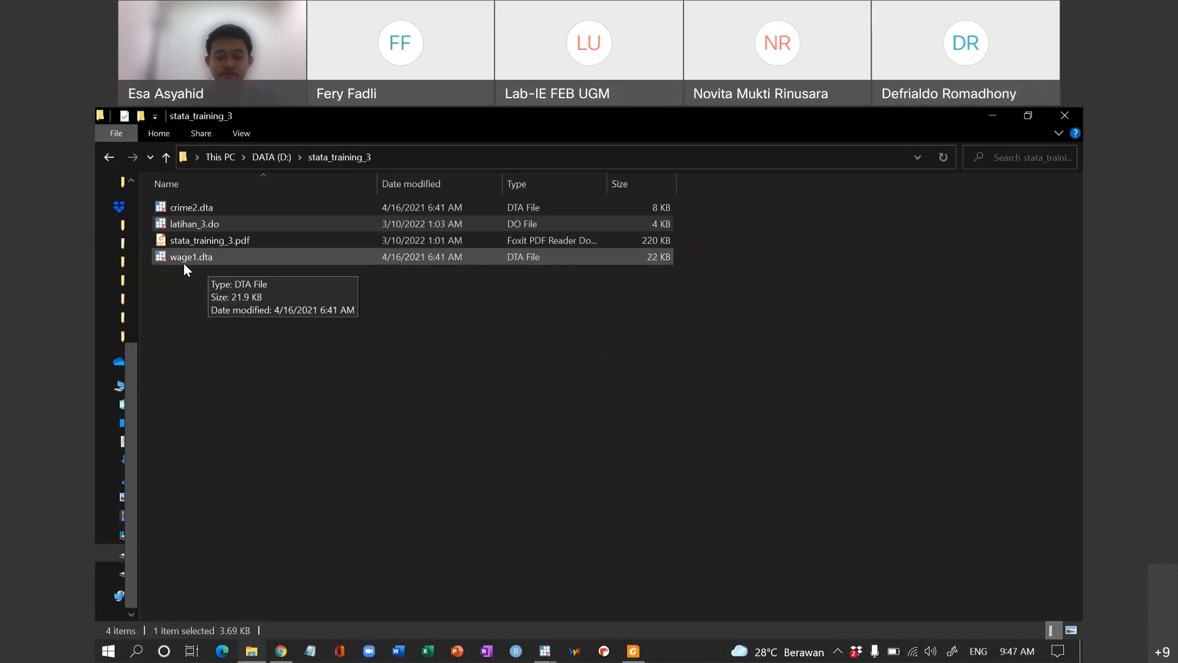
key(alt+Tab)
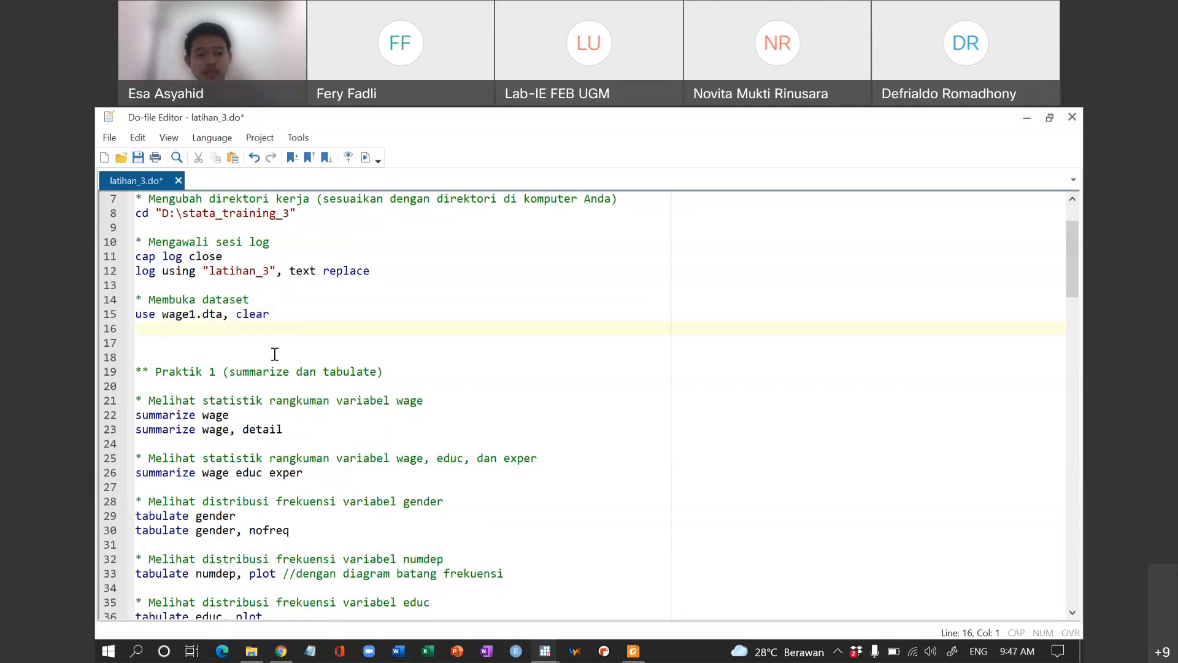
Step: Add a stop line containing 0 below the "use wage1.dta, clear" command and run the do-file up to it, switching to the Stata results
text(0)
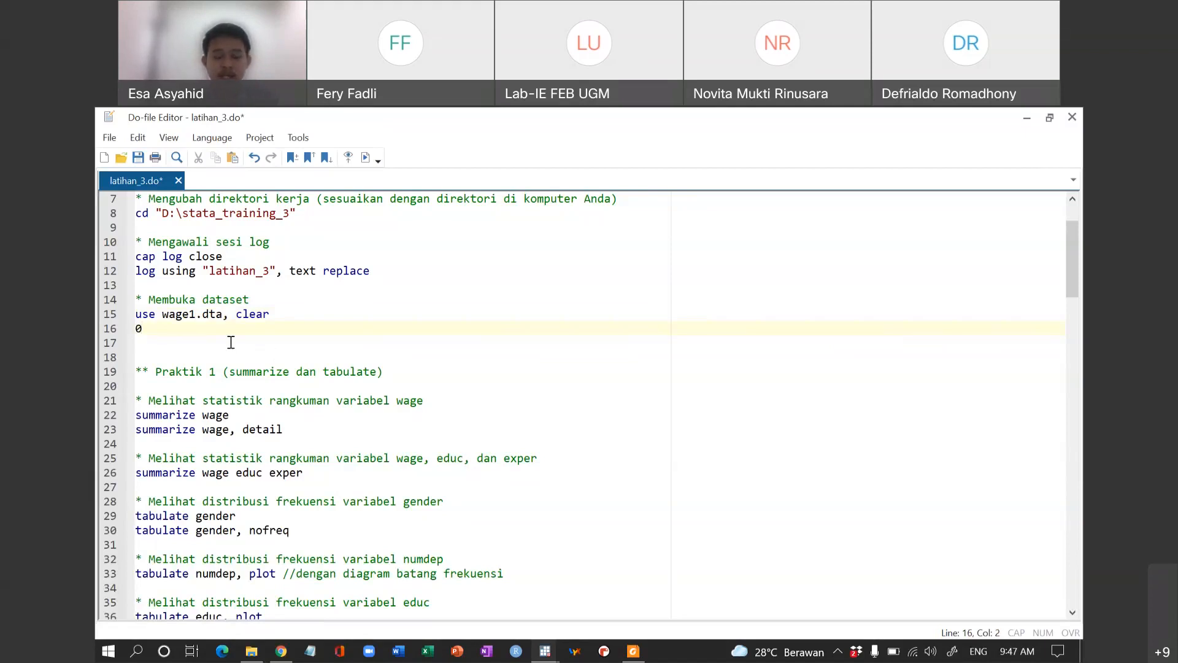
scroll(231, 343, up, 2)
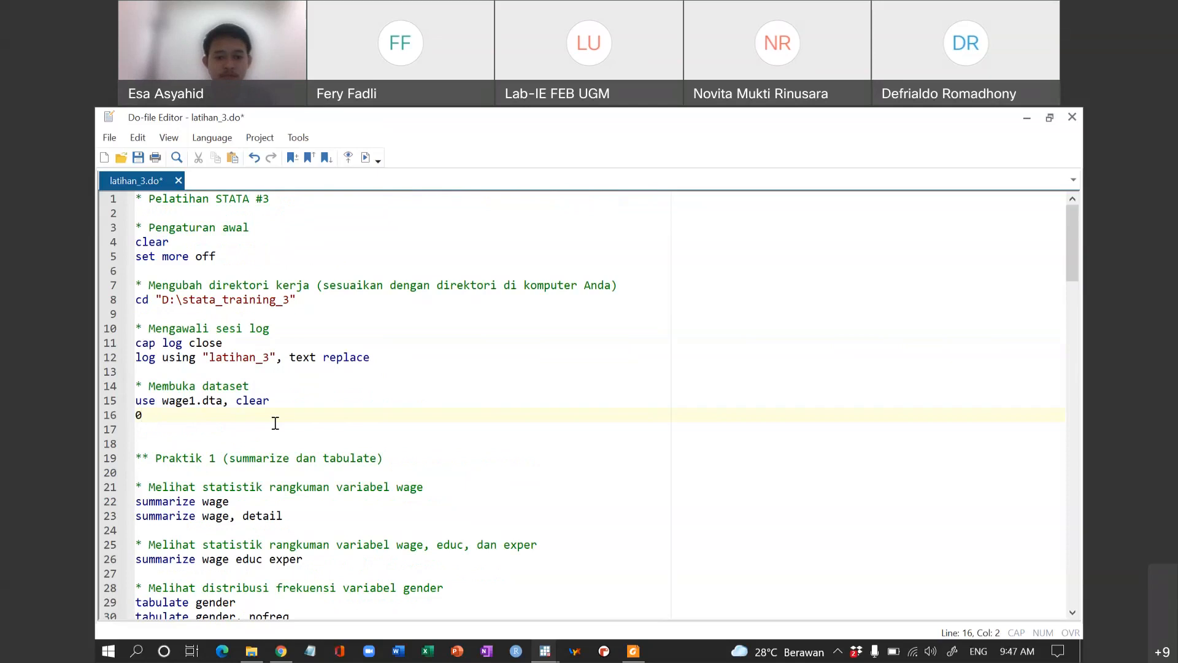
key(alt+Tab)
key(alt+Tab)
key(alt+Tab)
key(alt+Tab)
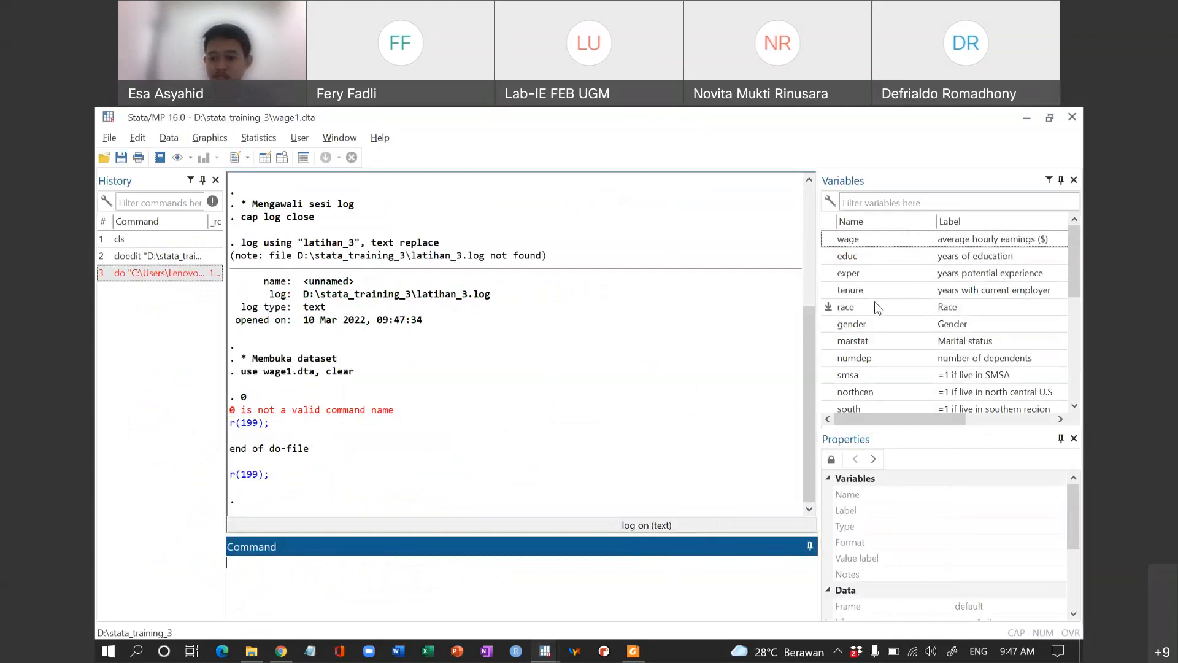
Step: Run desc on the loaded wage1 dataset and review its variable names, storage types and labels
scroll(875, 301, down, 5)
scroll(875, 300, up, 5)
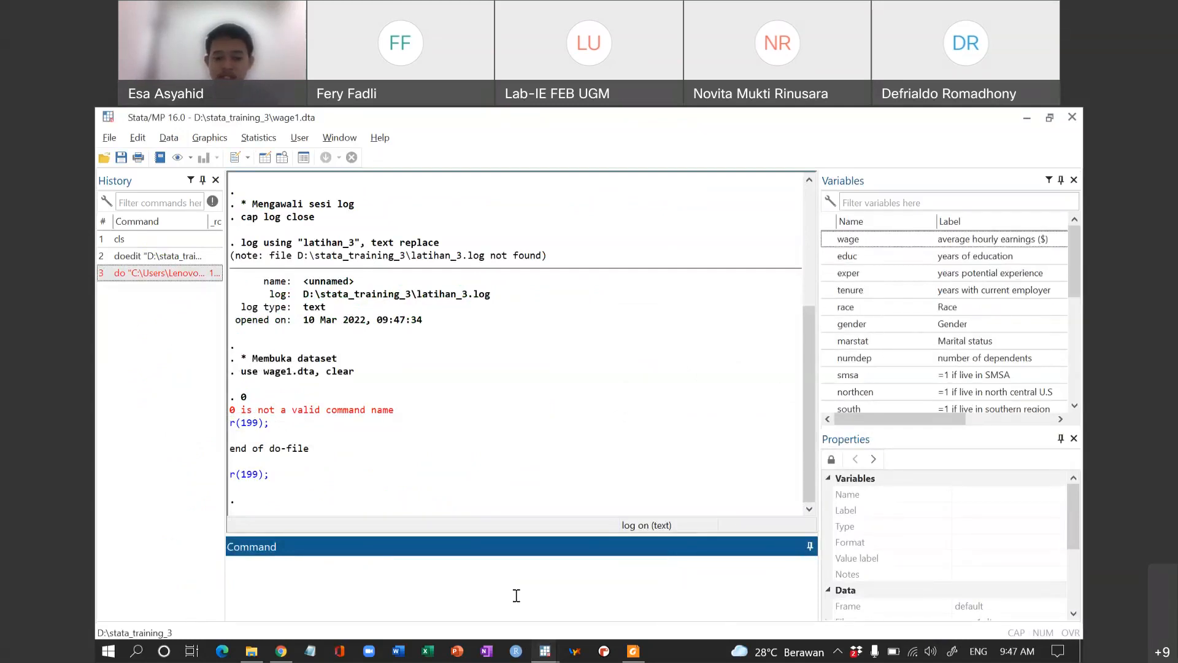
text(desc)
key(Return)
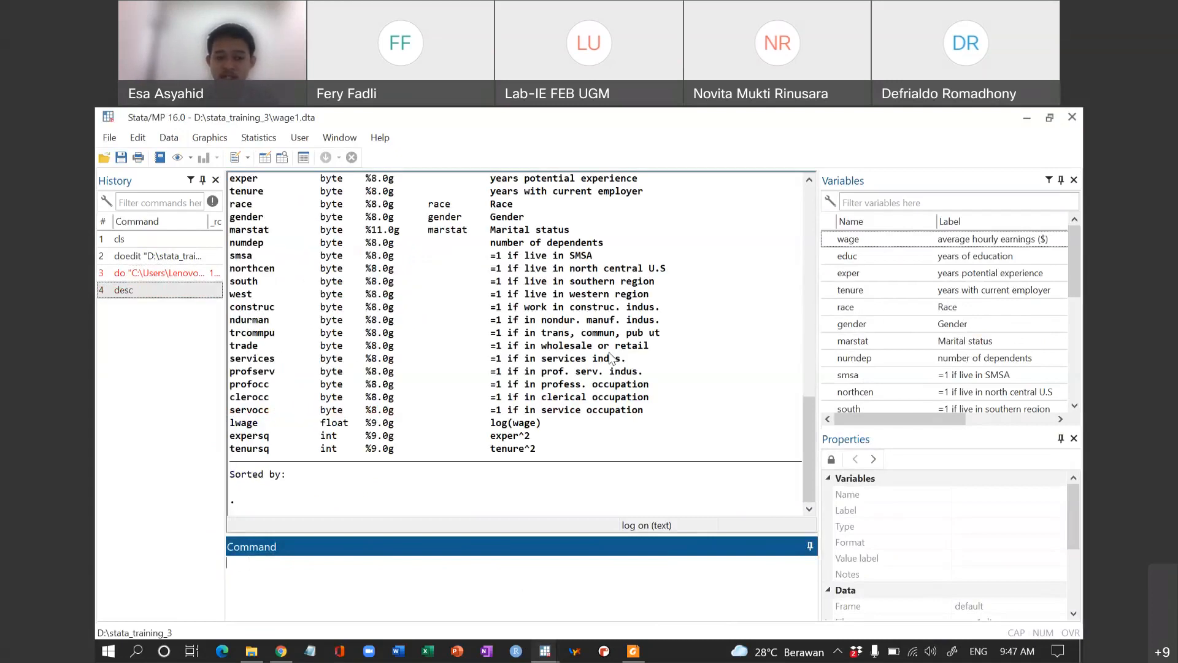
scroll(611, 357, up, 4)
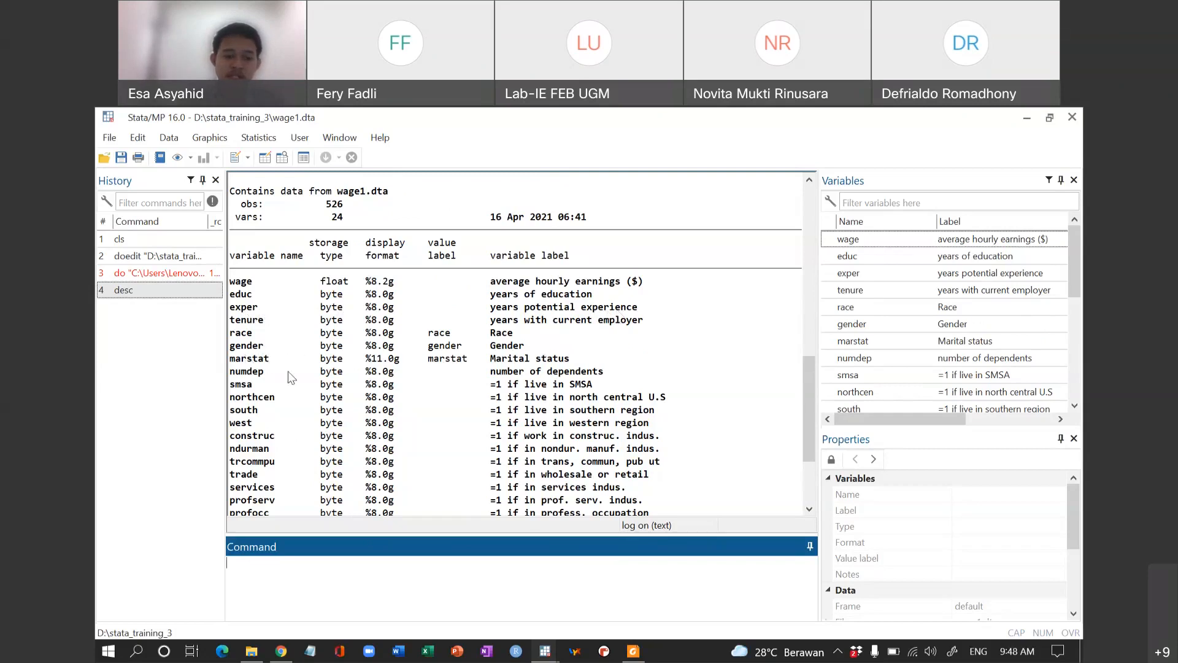
scroll(294, 385, down, 3)
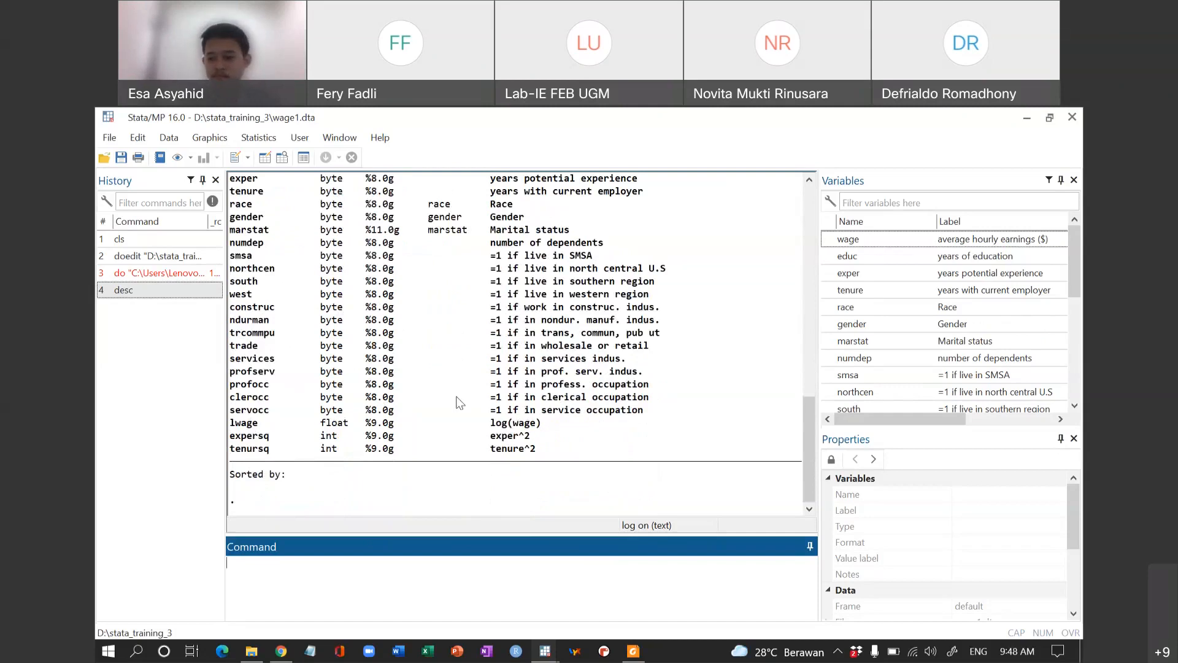
scroll(460, 403, up, 1)
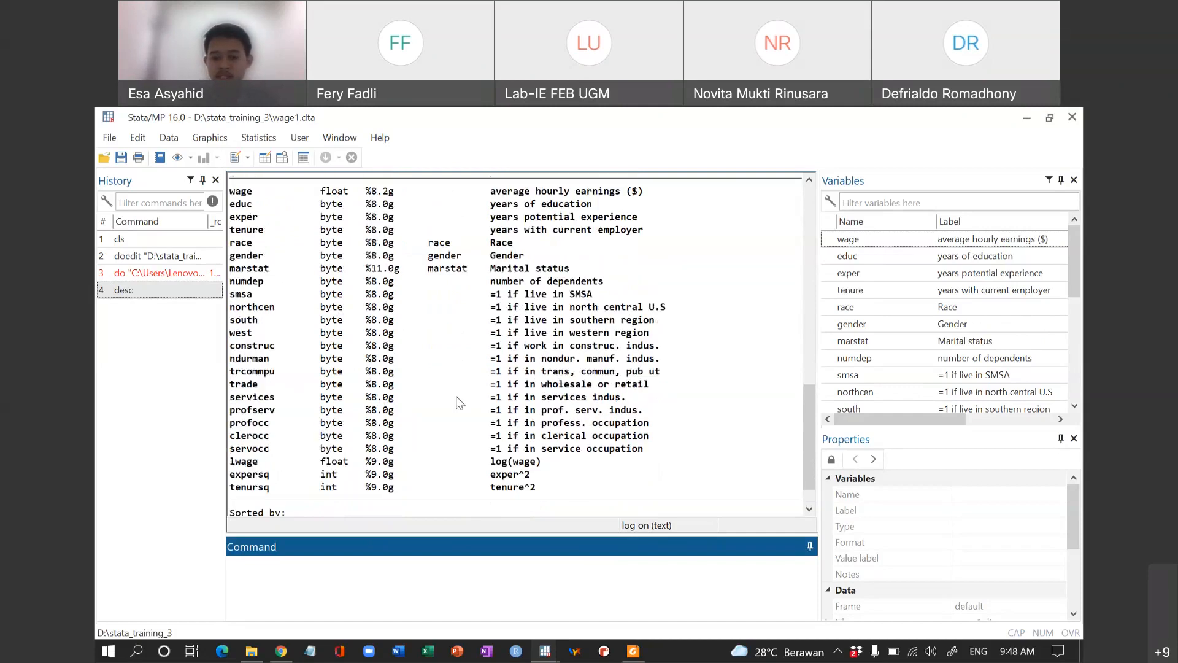
scroll(460, 403, up, 1)
scroll(460, 403, down, 1)
Step: In the do-file, add a stop line containing 0 below "summarize wage educ exper", run up to it, and switch to the results
key(alt+Tab)
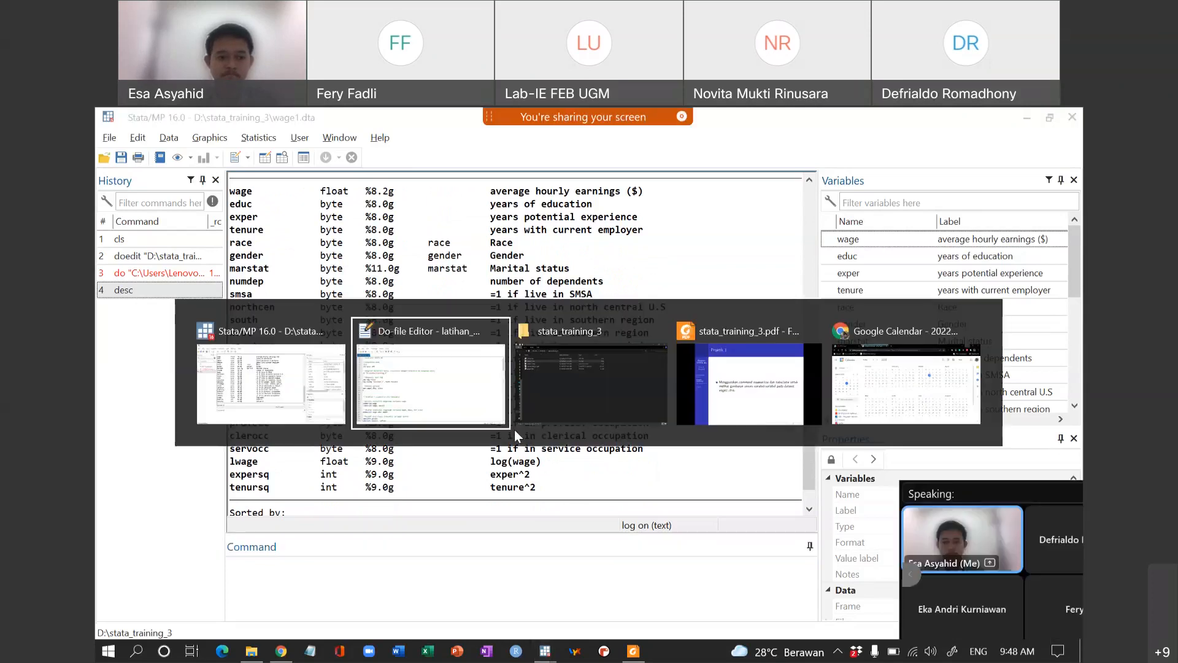
scroll(515, 429, down, 4)
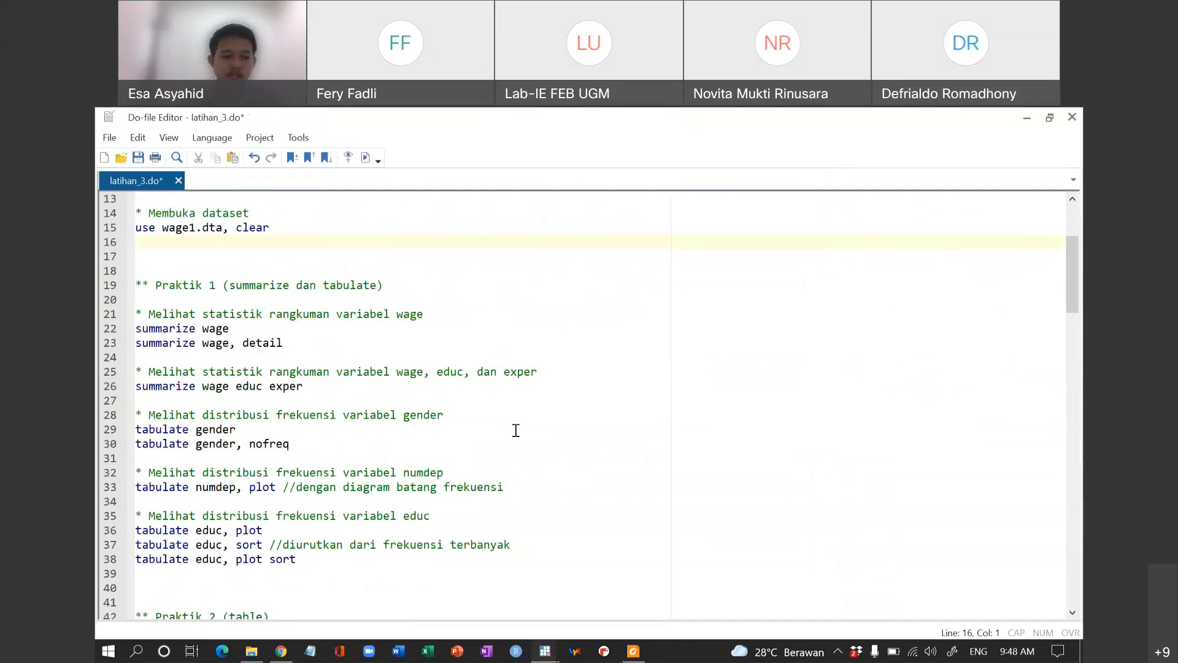
click(277, 329)
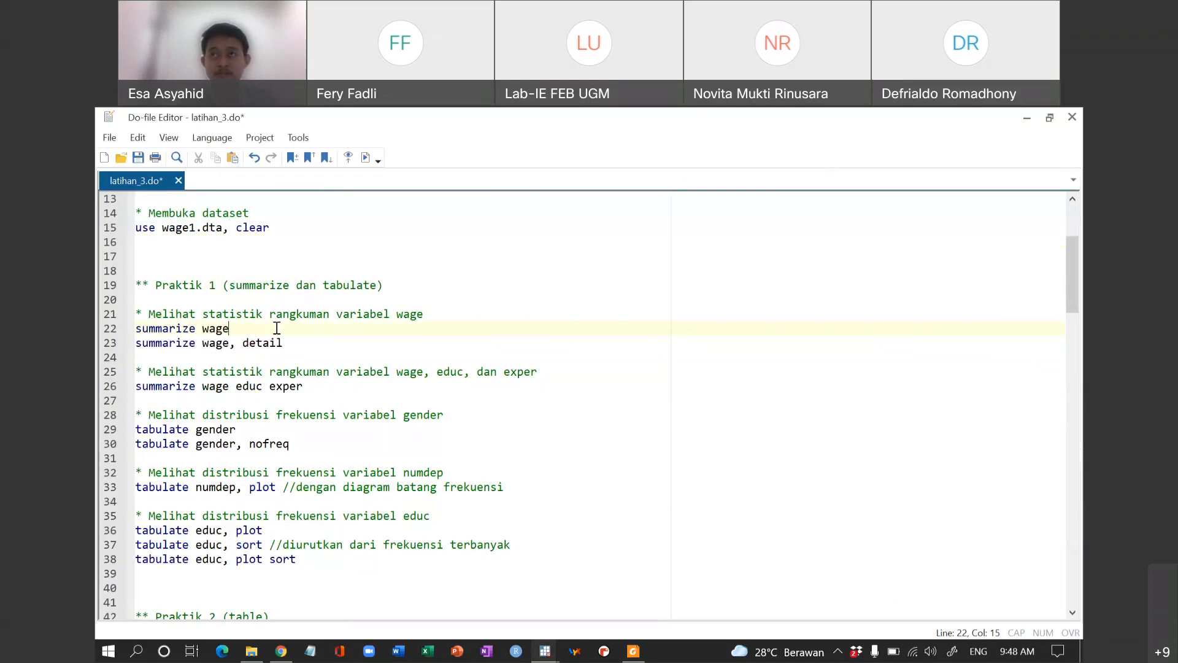
key(Down)
key(Down)
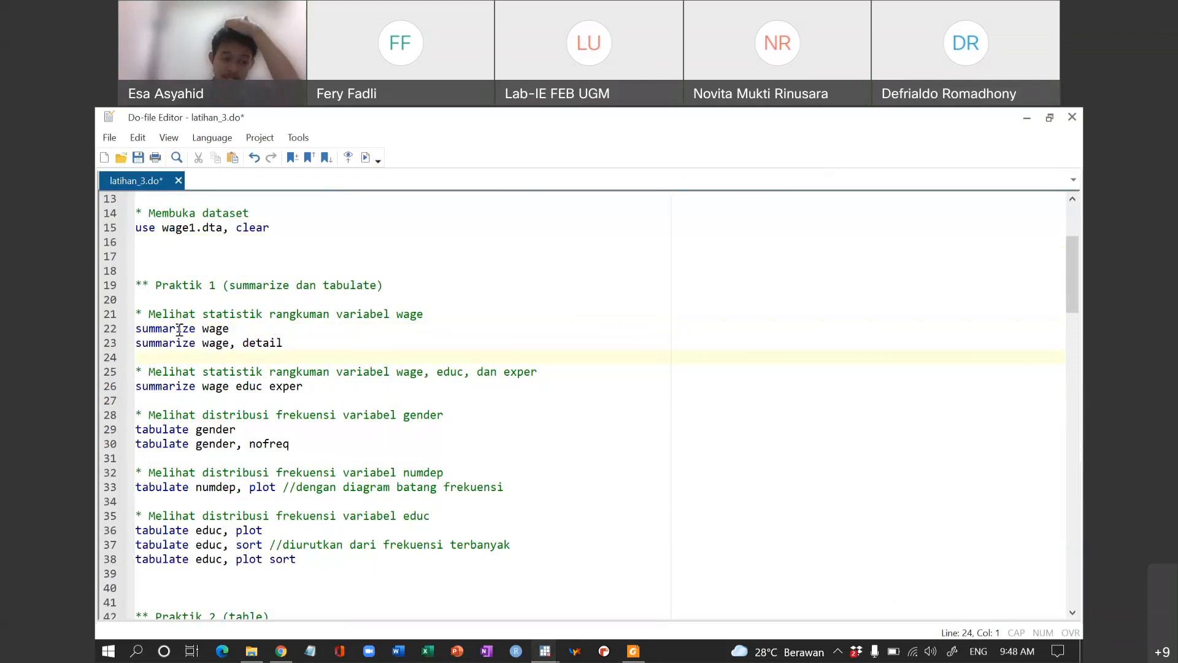
click(231, 330)
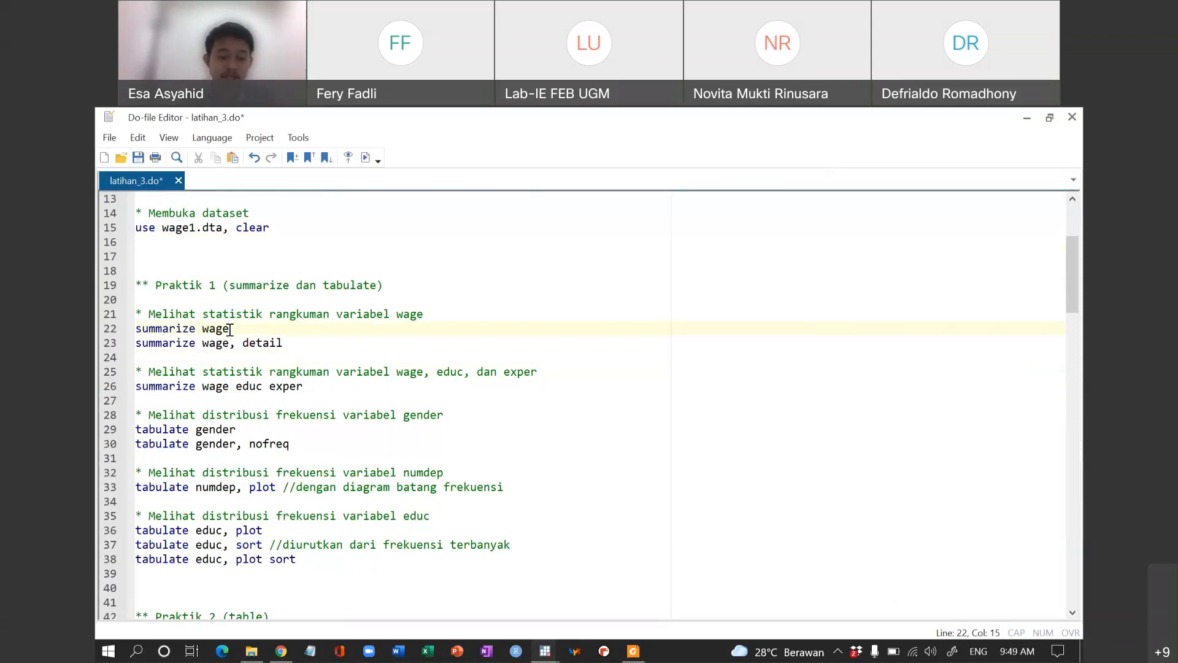
key(Down)
key(Down)
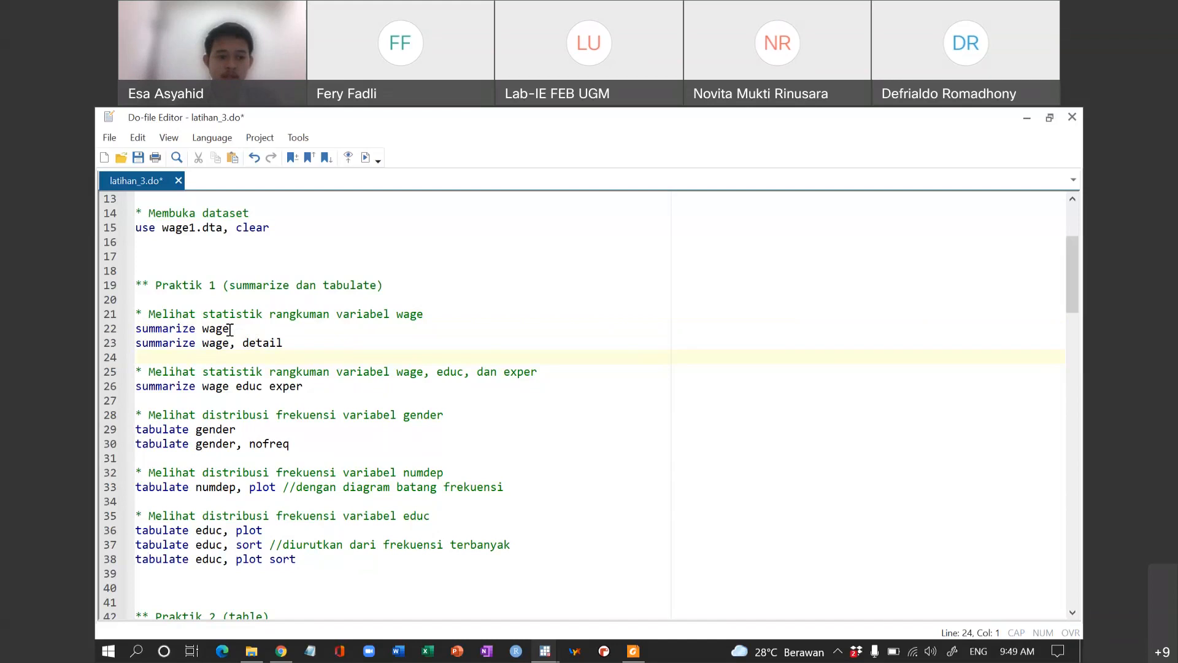
key(Down)
key(Down)
key(Down)
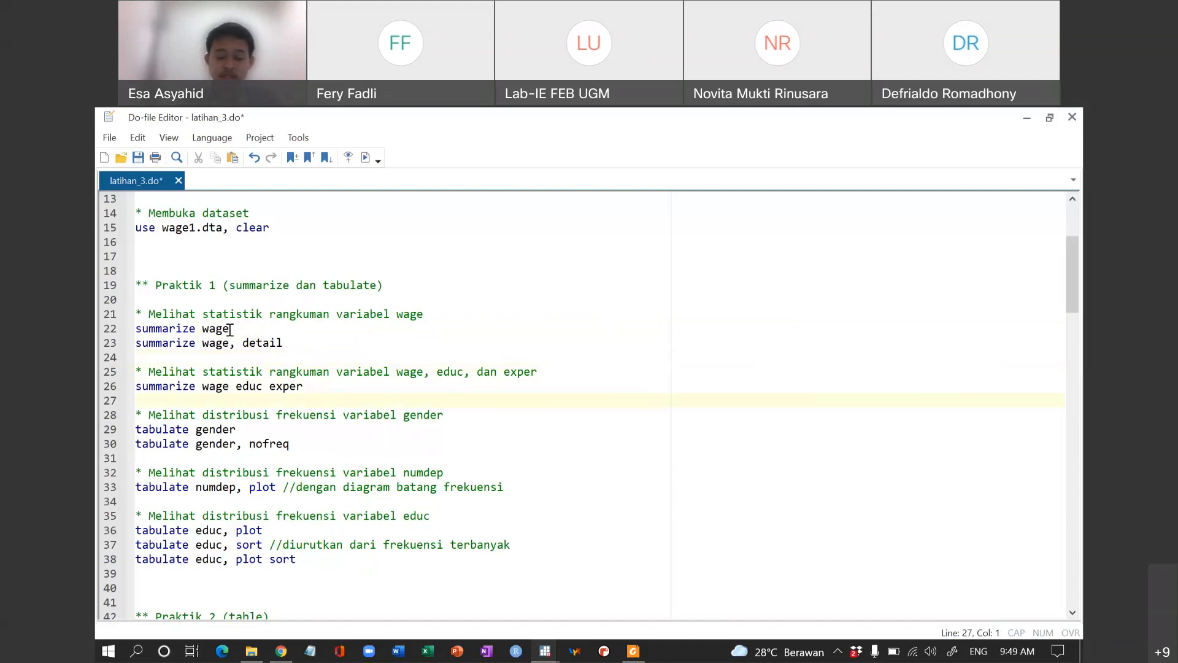
text(0)
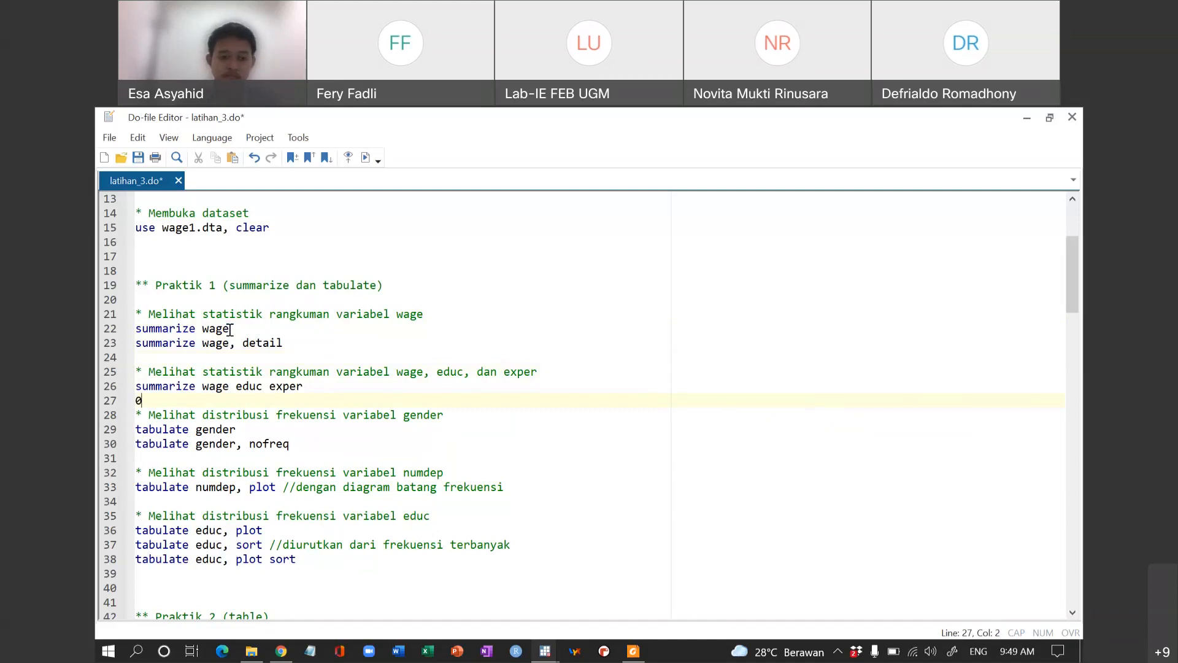
key(alt+Tab)
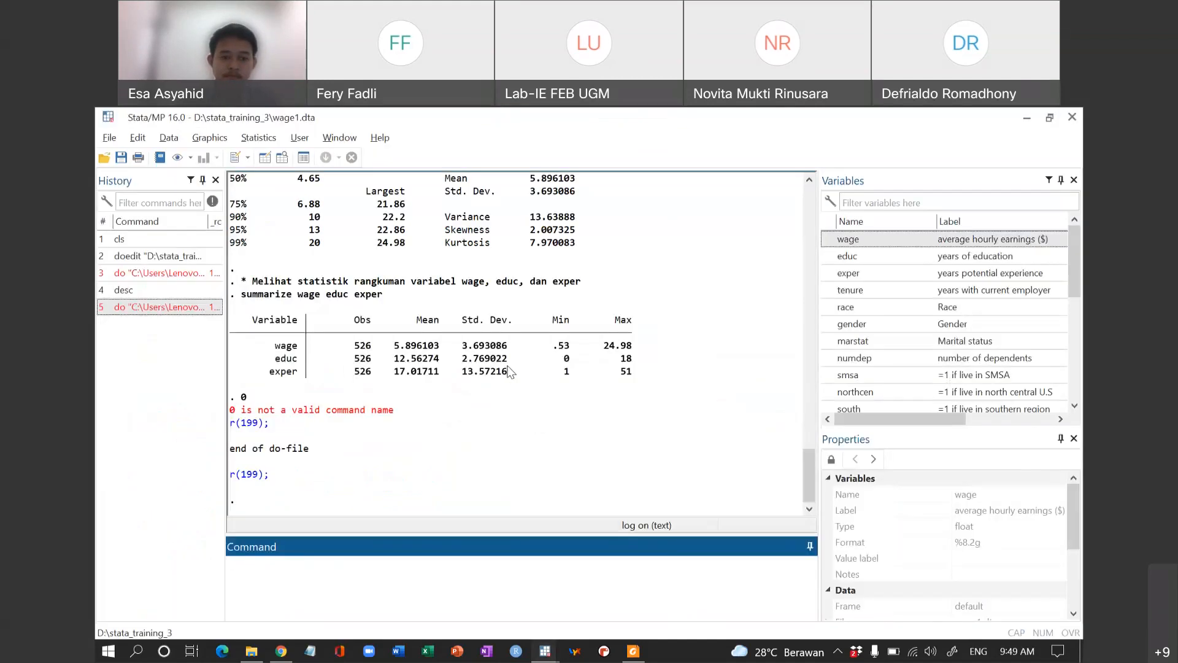
Step: Examine the summary statistics produced by "summarize wage" and by "summarize wage educ exper"
scroll(509, 370, up, 9)
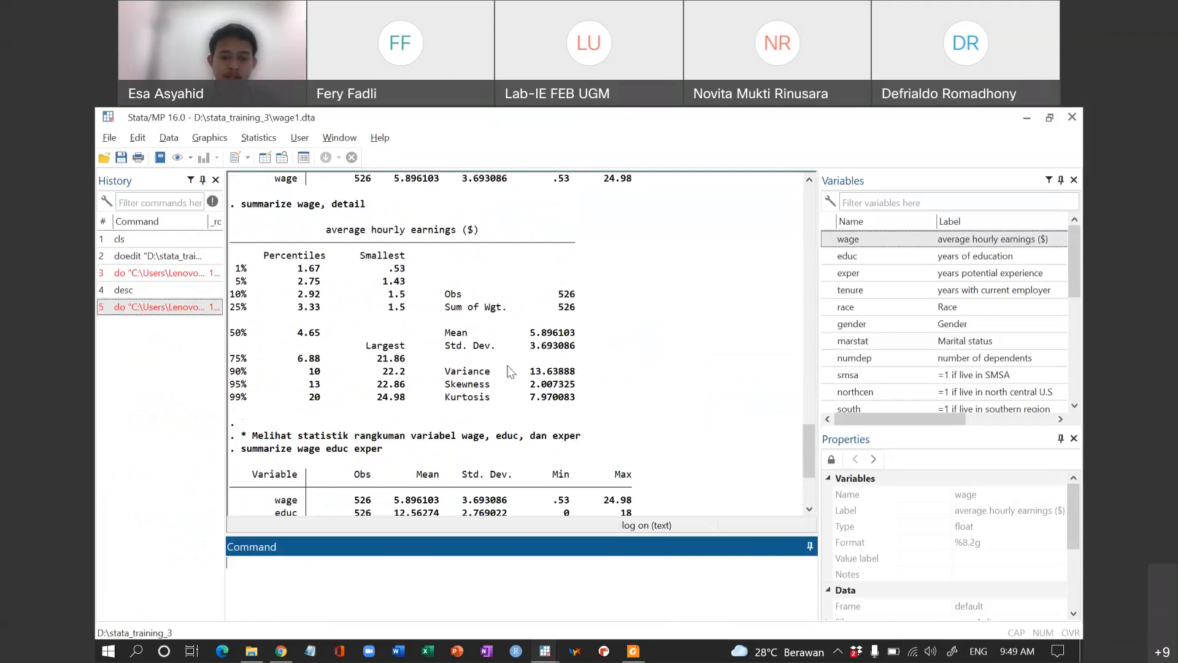
scroll(509, 371, down, 2)
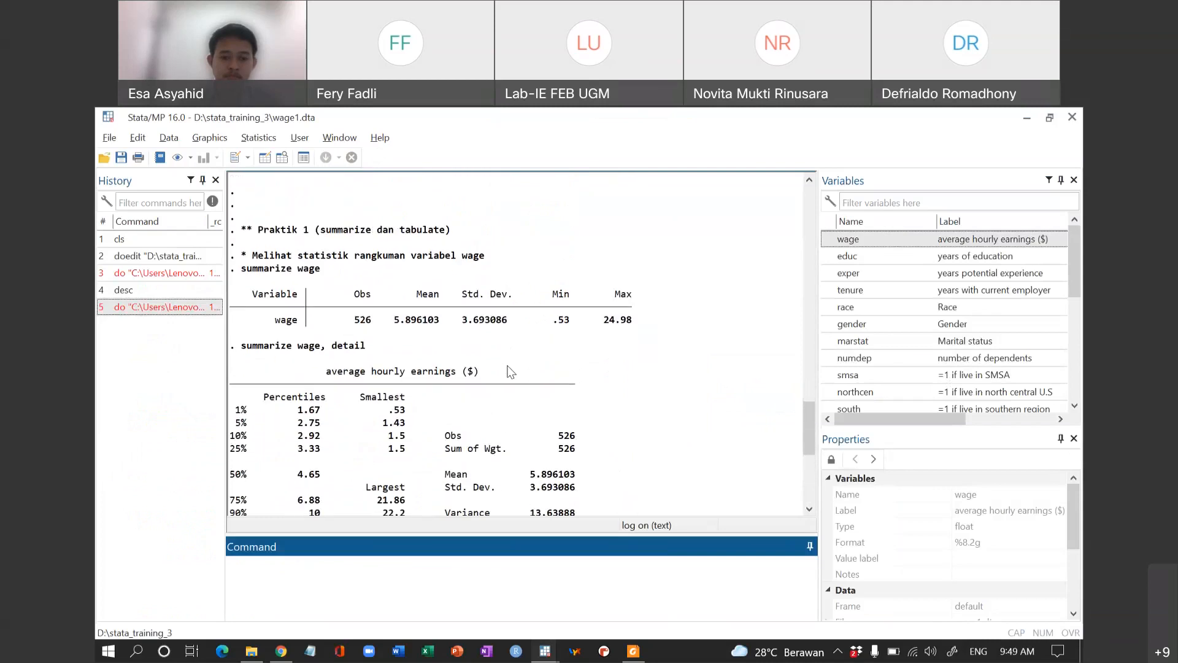
scroll(508, 370, down, 1)
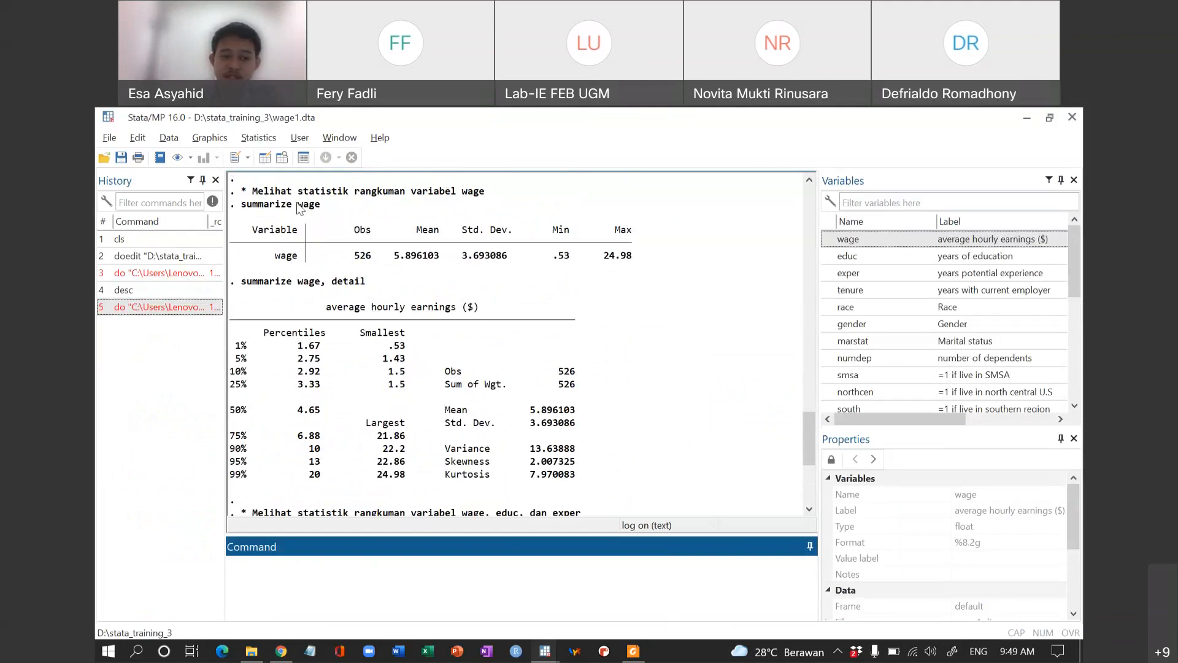
drag(298, 206, 318, 208)
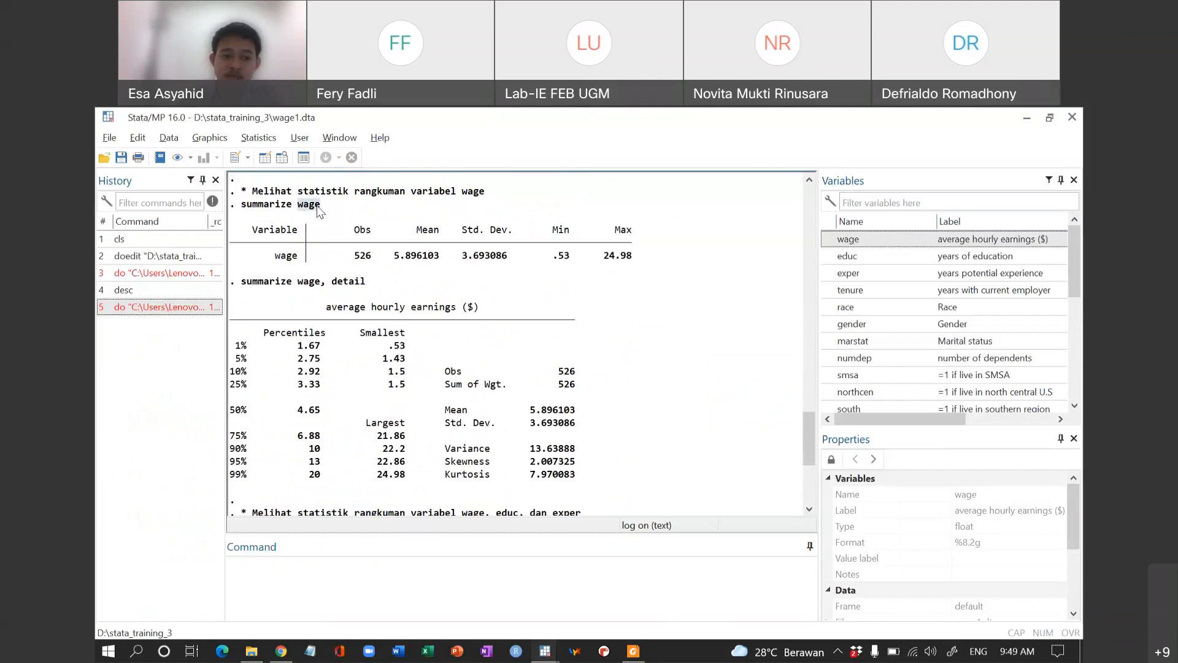
click(279, 261)
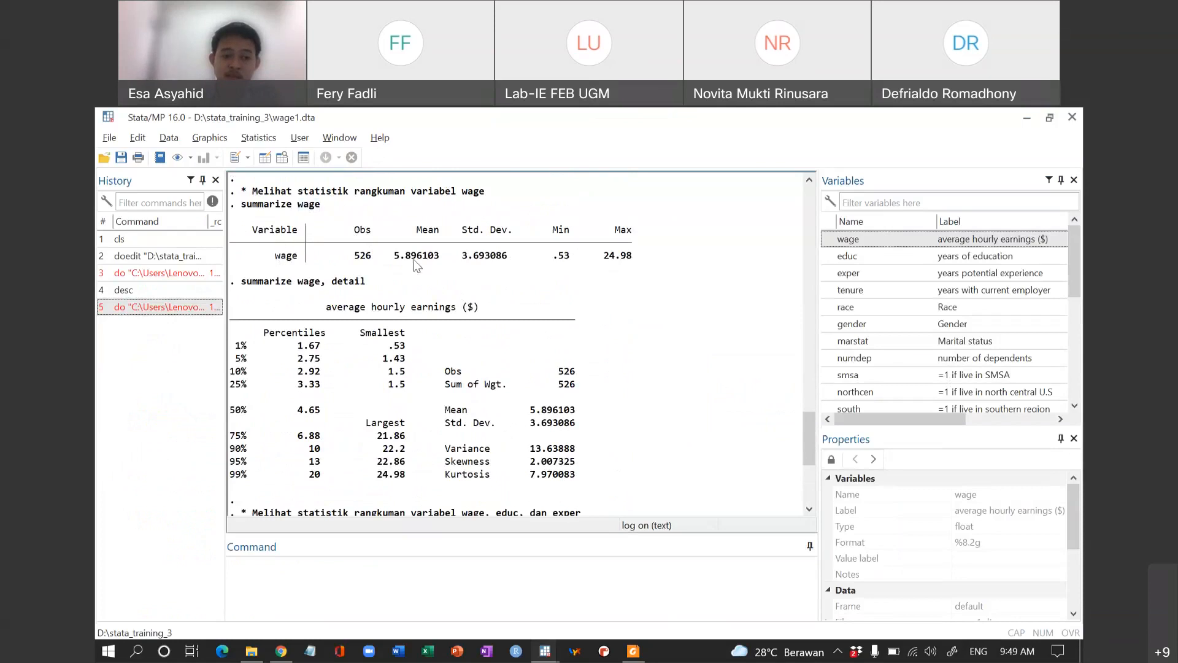
drag(642, 261, 270, 257)
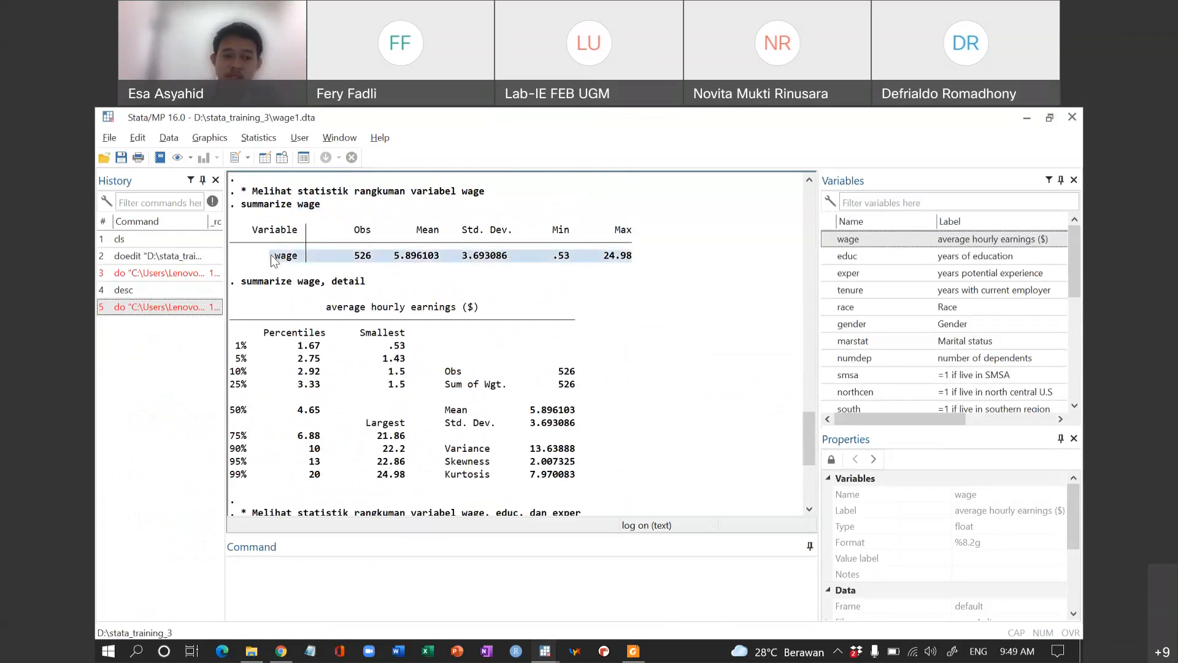
click(271, 257)
scroll(271, 256, down, 6)
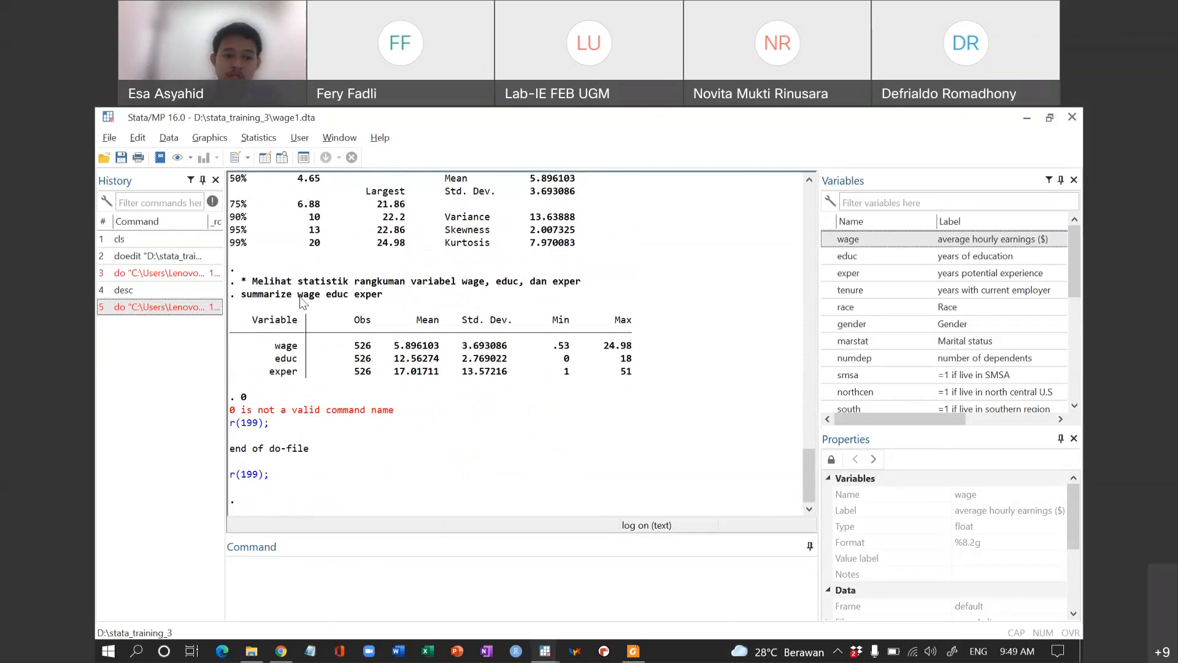
drag(298, 294, 387, 296)
drag(276, 346, 639, 386)
Step: Examine the percentiles, variance, skewness and kurtosis in the "summarize wage, detail" output
scroll(526, 367, up, 7)
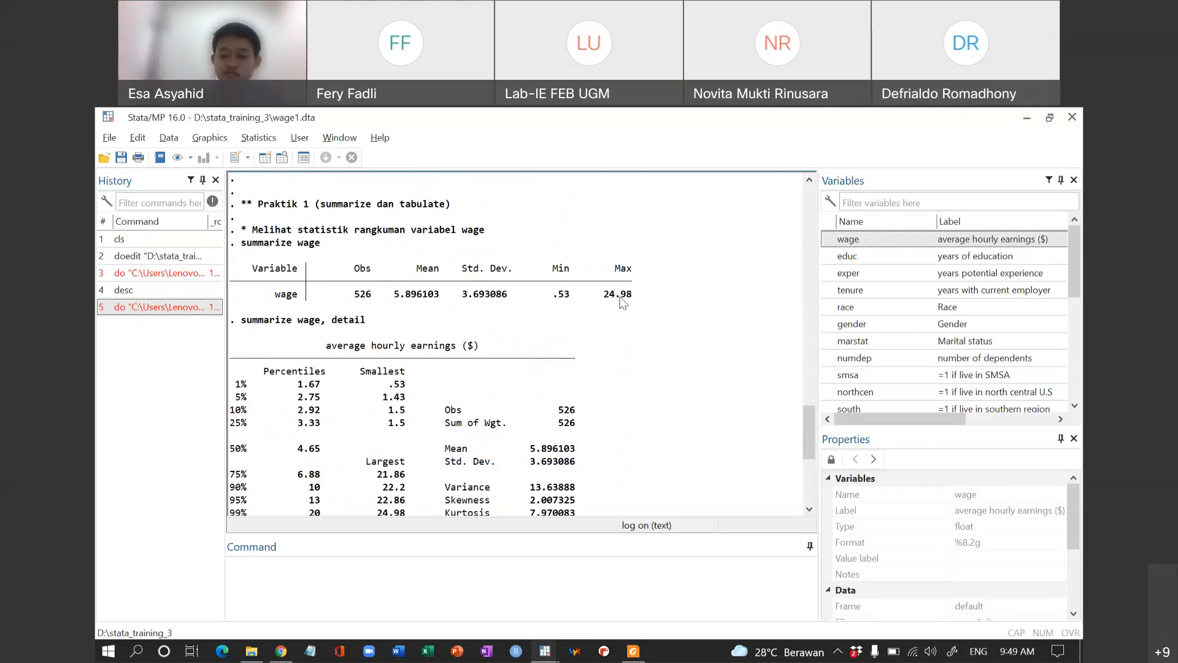
scroll(624, 302, down, 2)
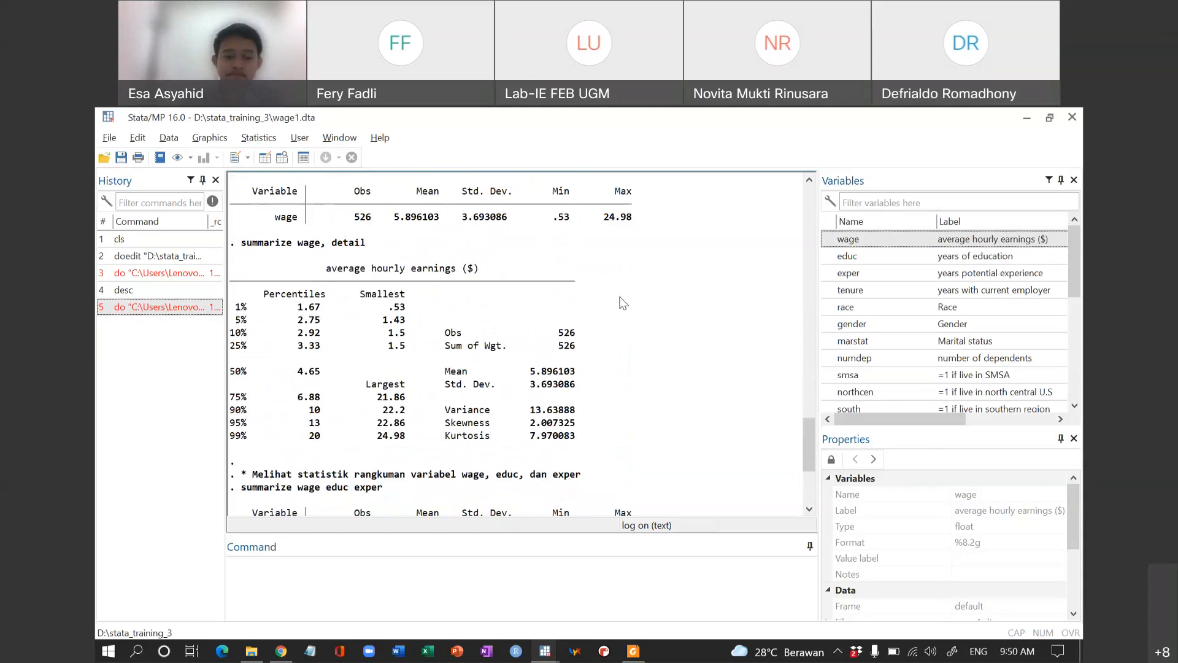
click(839, 134)
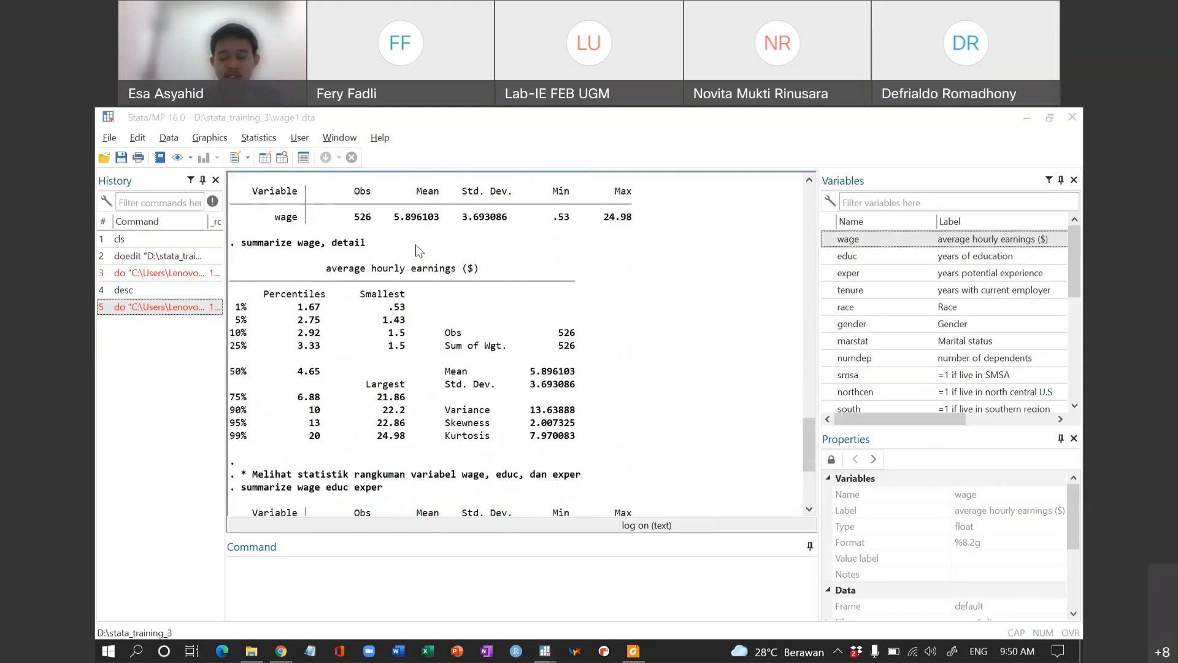
scroll(662, 300, down, 1)
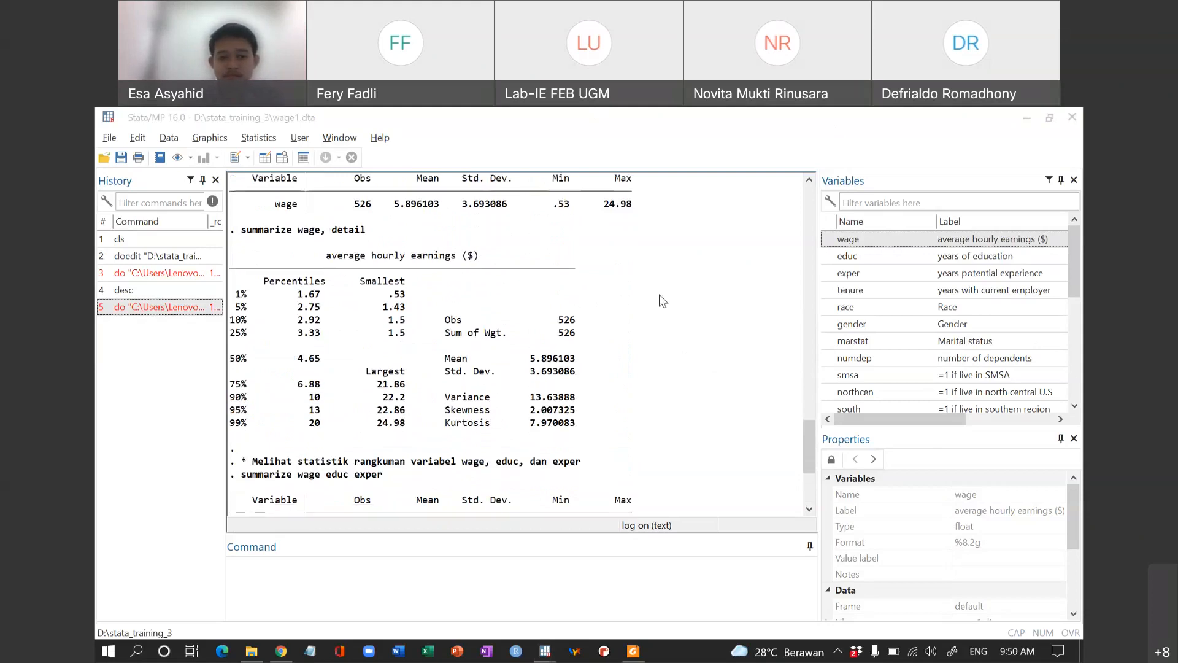
scroll(696, 299, down, 1)
click(698, 299)
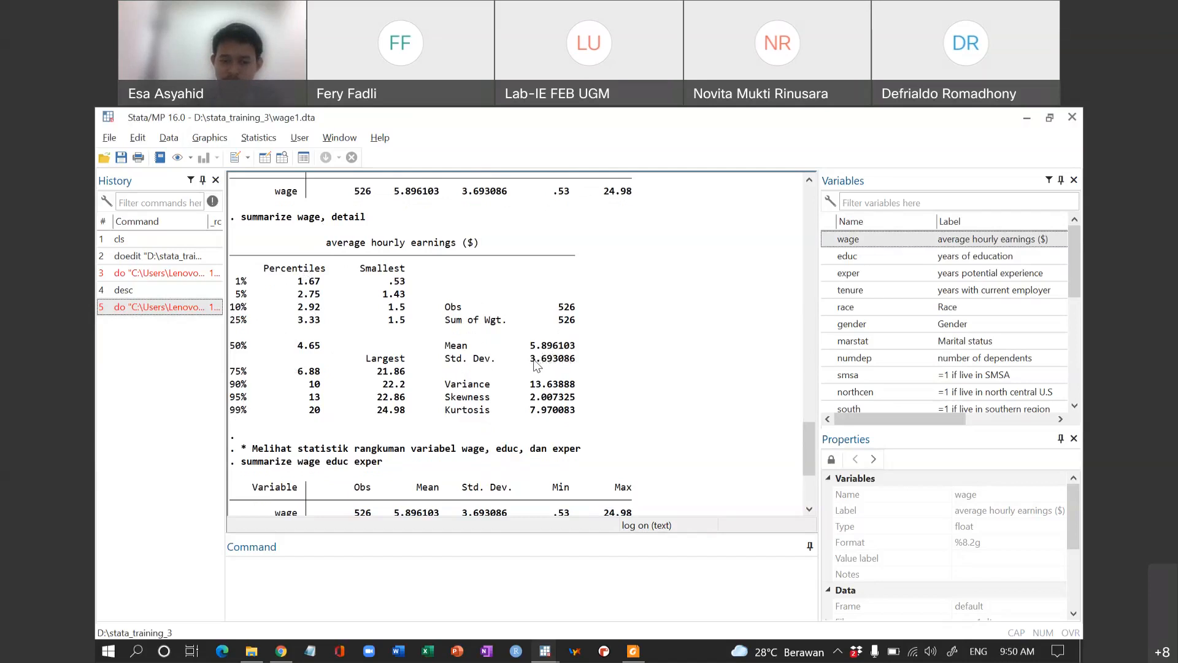
scroll(563, 373, down, 1)
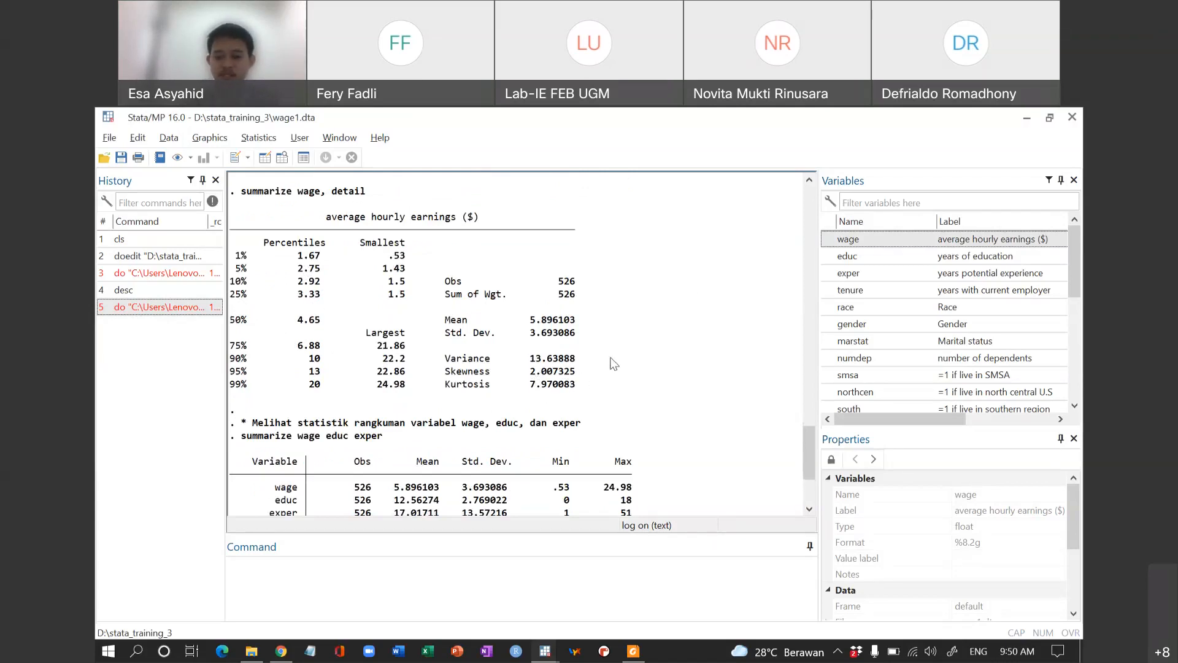
Step: Remove the 0 stop line below "summarize wage educ exper" in the do-file and return to the results
scroll(532, 410, down, 4)
scroll(532, 410, up, 3)
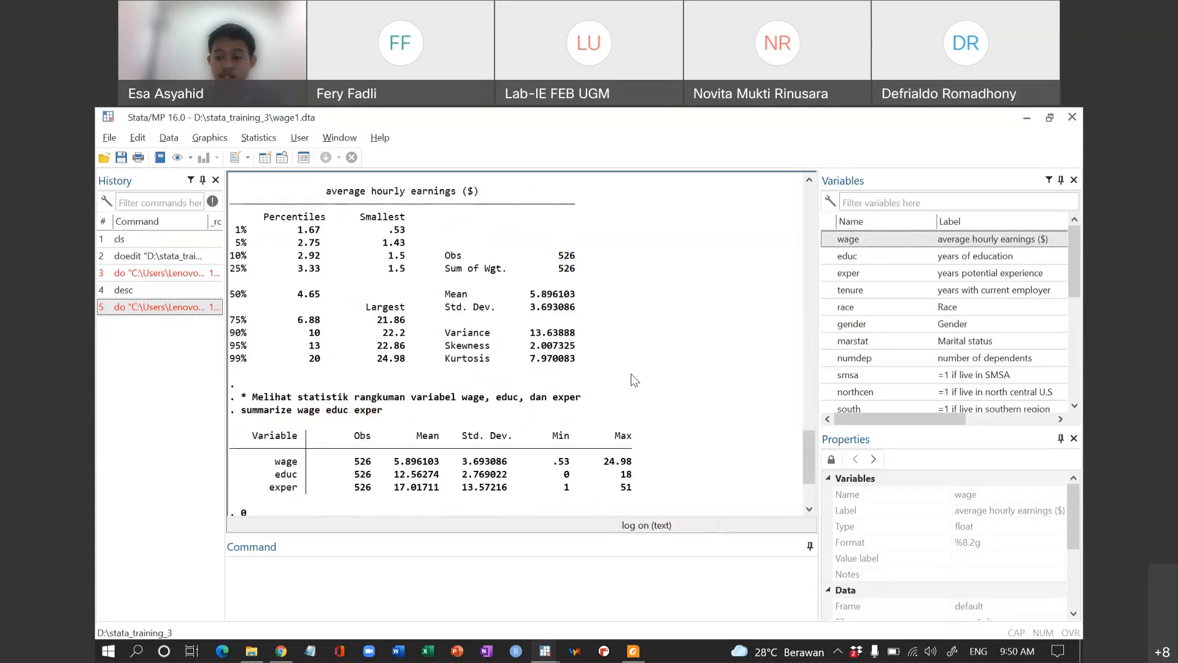
key(alt+Tab)
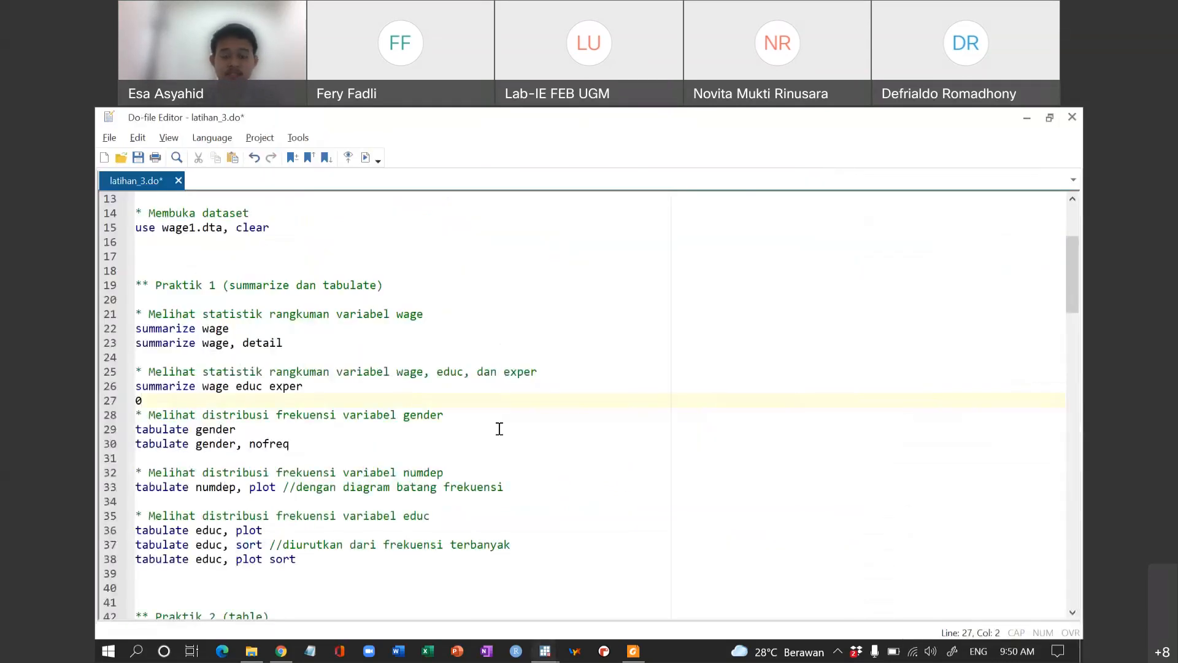
key(BackSpace)
key(alt+Tab)
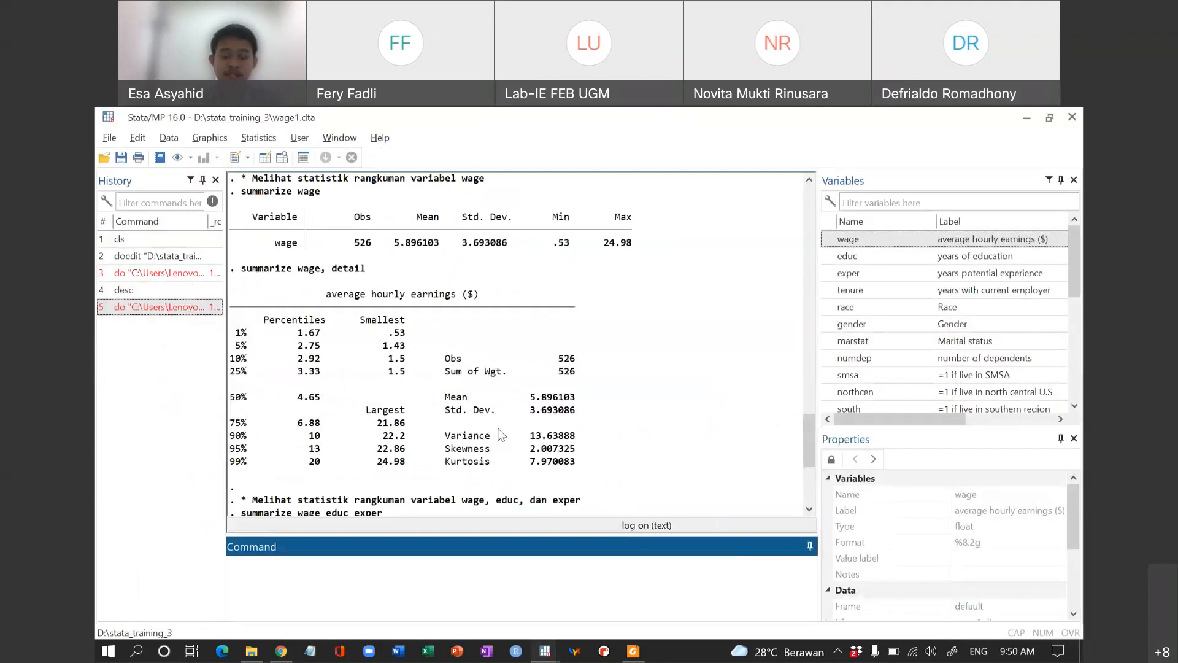
Step: Run "tab gender" as a direct command to tabulate the frequency distribution of gender
scroll(502, 434, down, 4)
scroll(502, 435, up, 3)
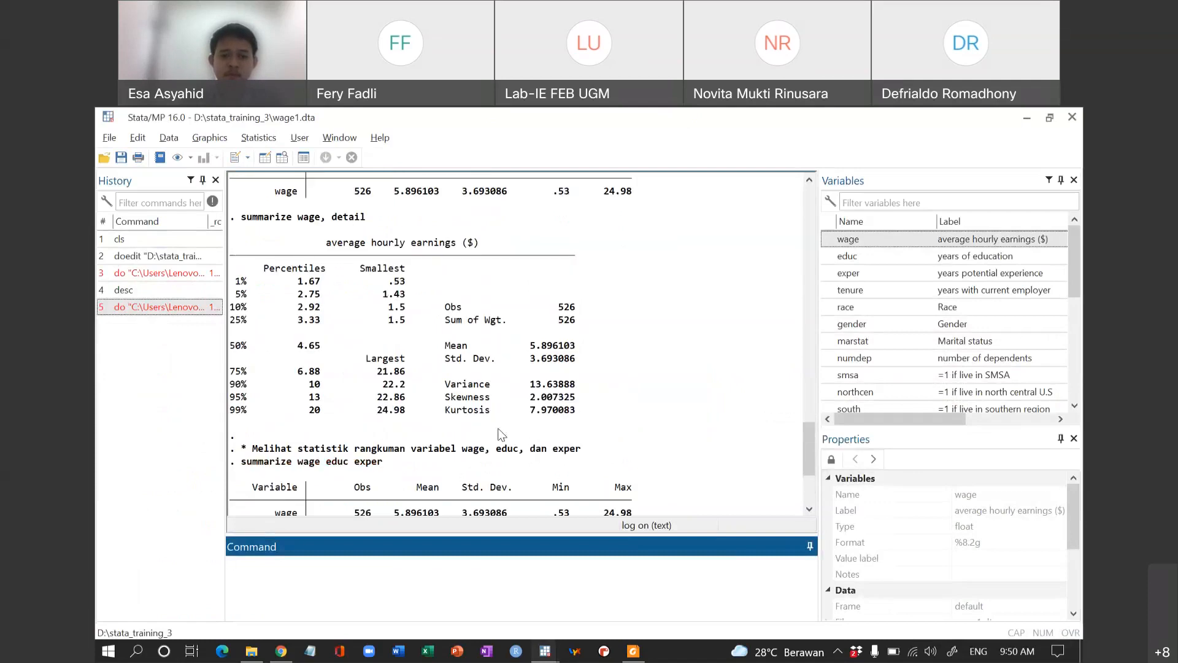
scroll(502, 435, up, 2)
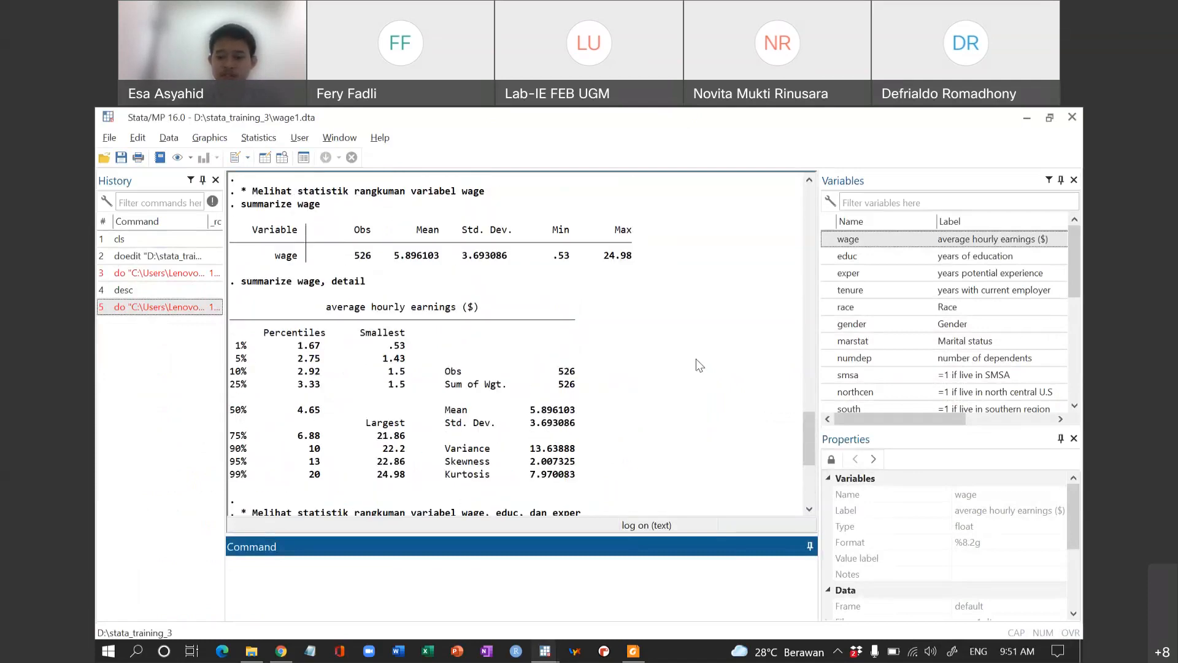
scroll(700, 364, up, 3)
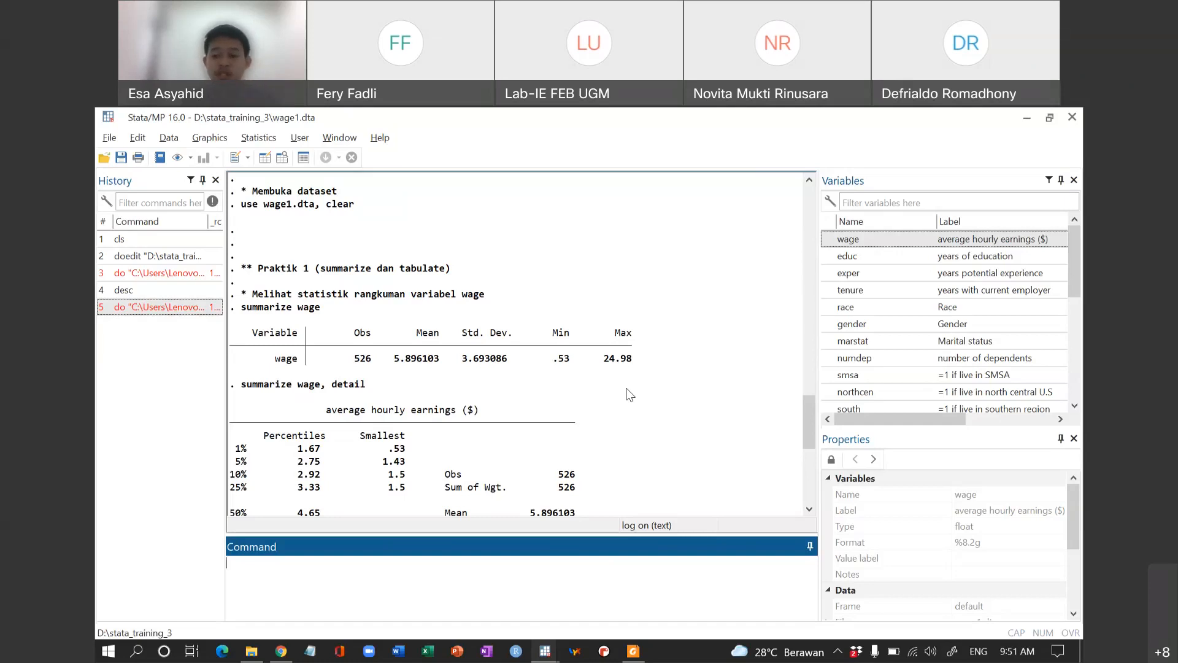
text(tab)
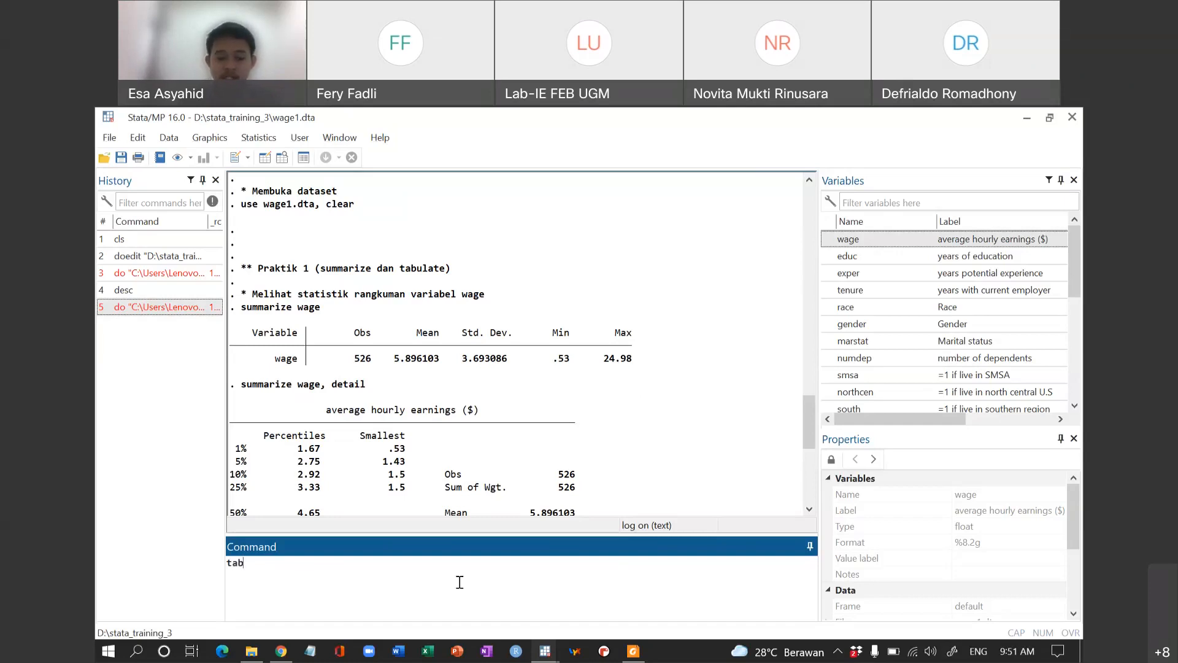
text(gender)
key(Return)
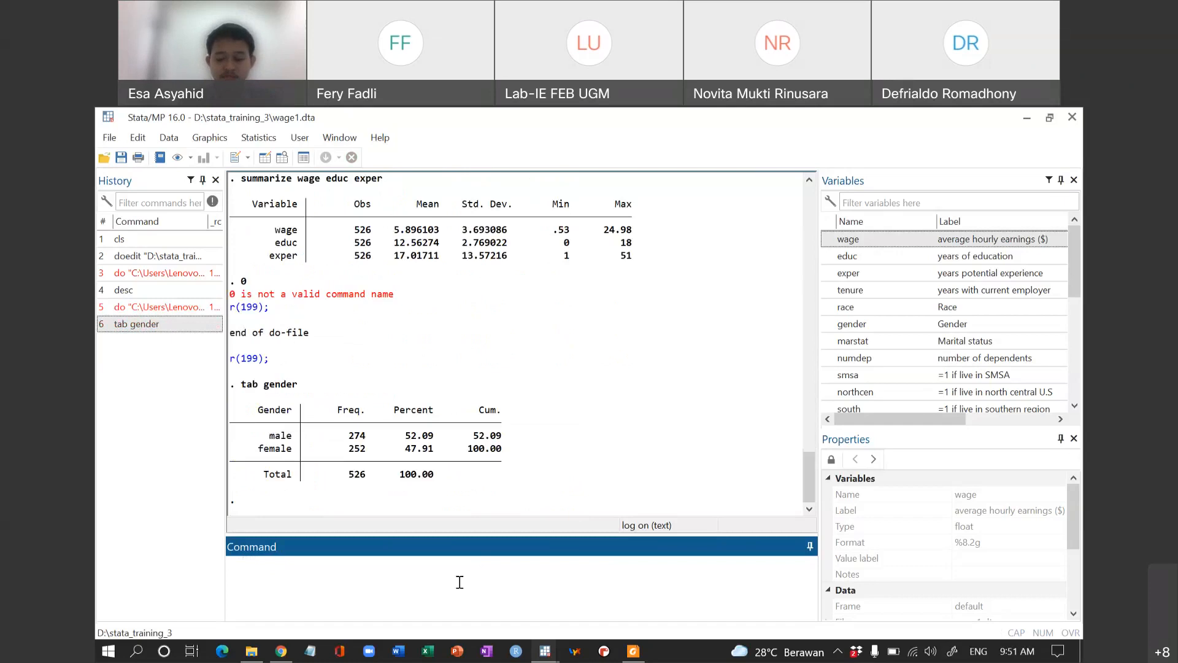
Step: Run "tab gender, nolabel" and match the numeric gender codes with the male and female labels of the previous table
key(Page_Up)
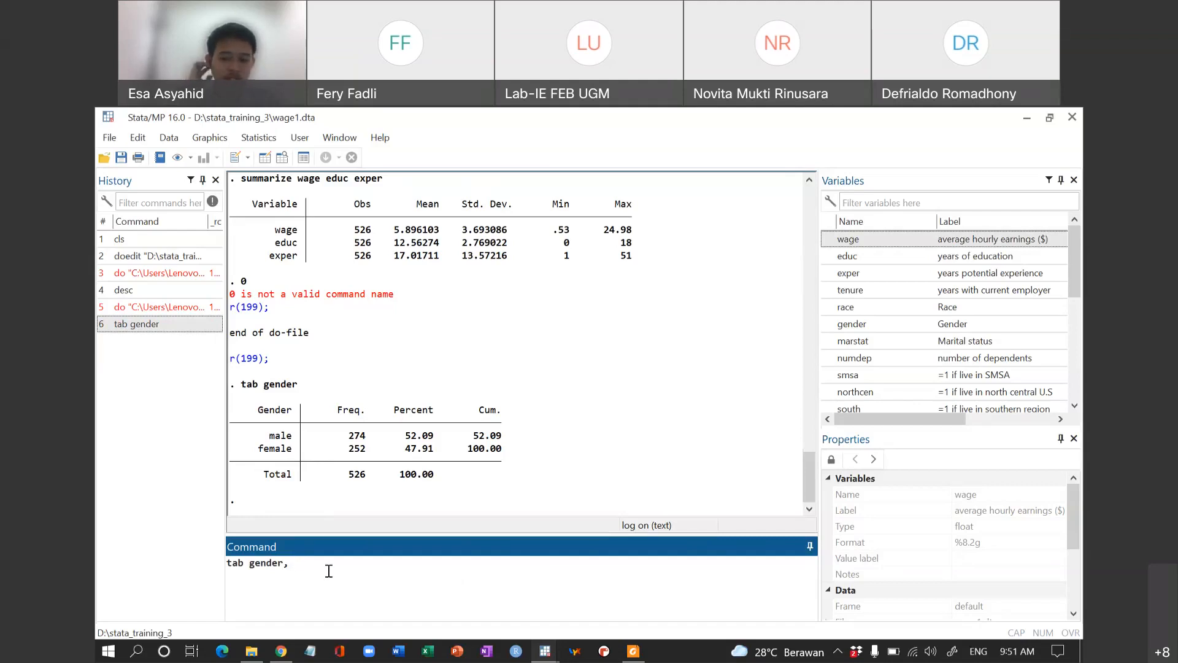
text(nolabel)
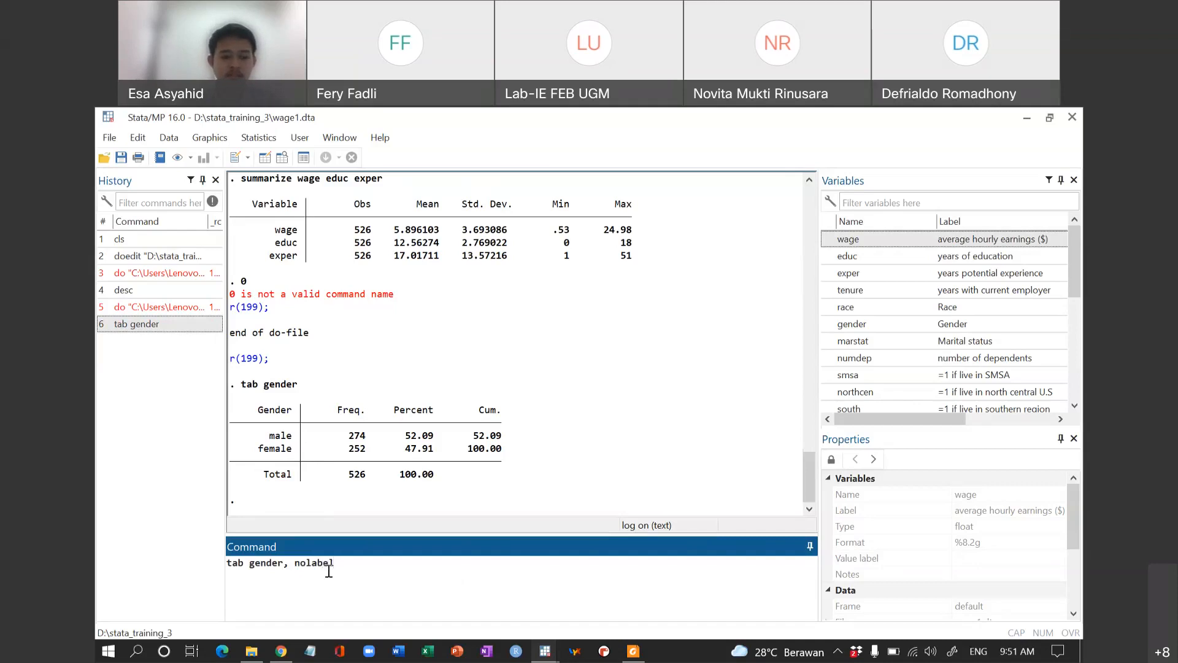
key(Return)
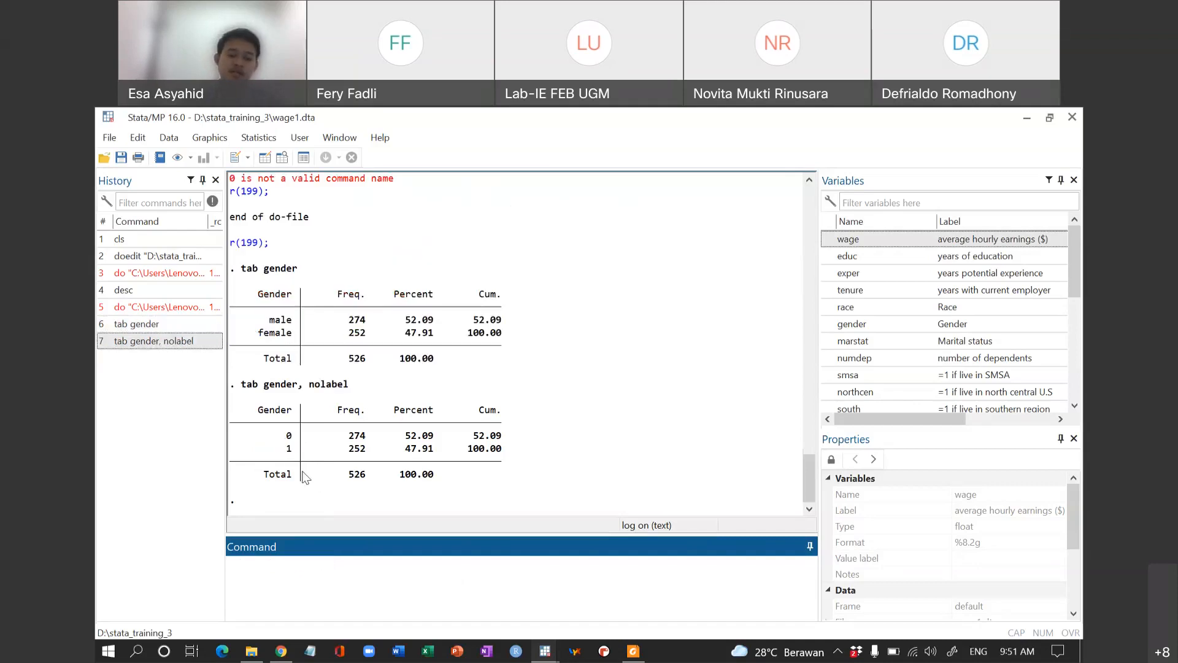
click(292, 440)
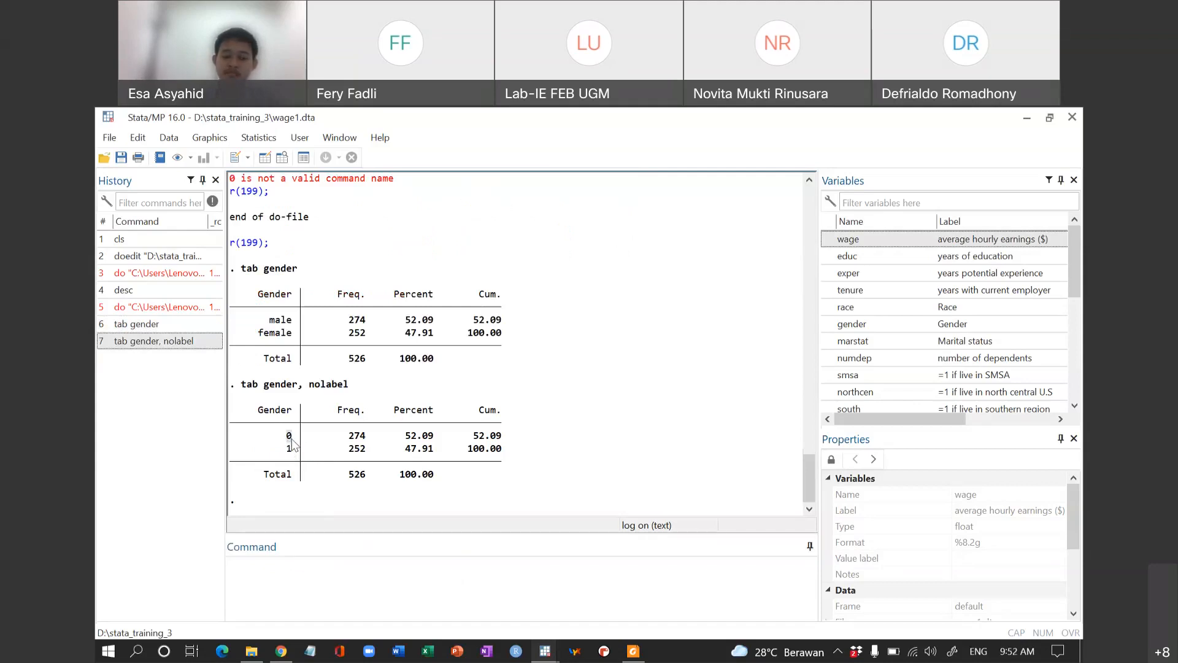
drag(259, 338, 301, 340)
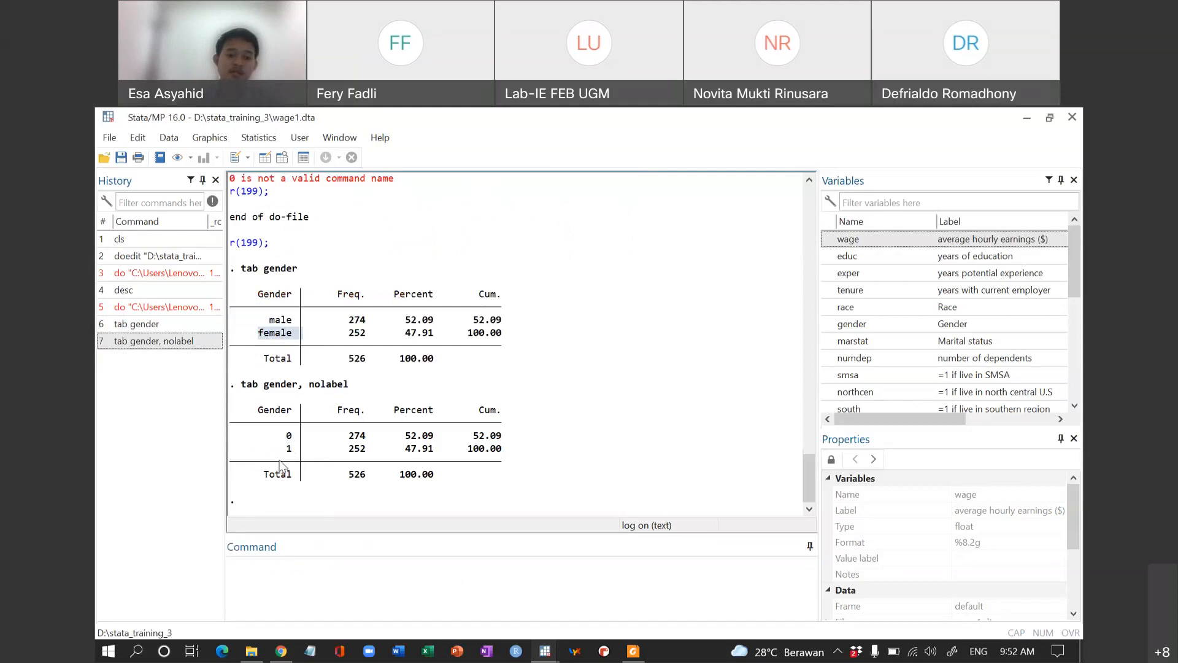
drag(282, 447, 307, 456)
click(307, 455)
Step: Run "summarize gender" as a direct command and highlight the mean of the gender variable
click(311, 592)
text(summarize gender)
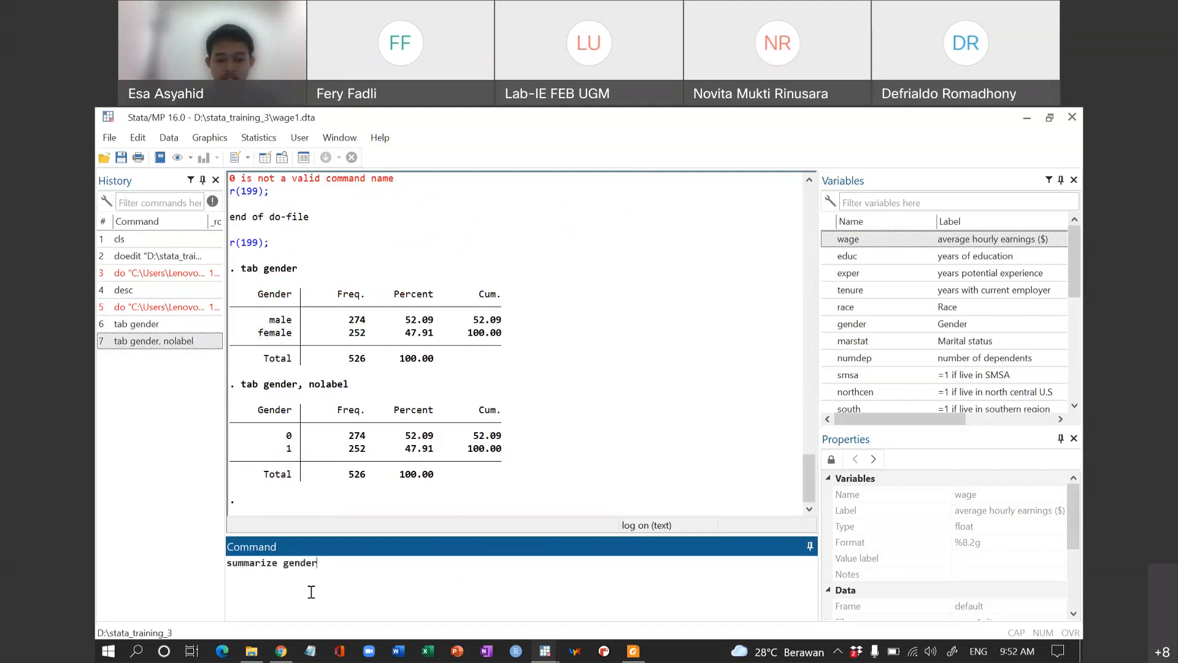
key(Return)
drag(394, 478, 438, 483)
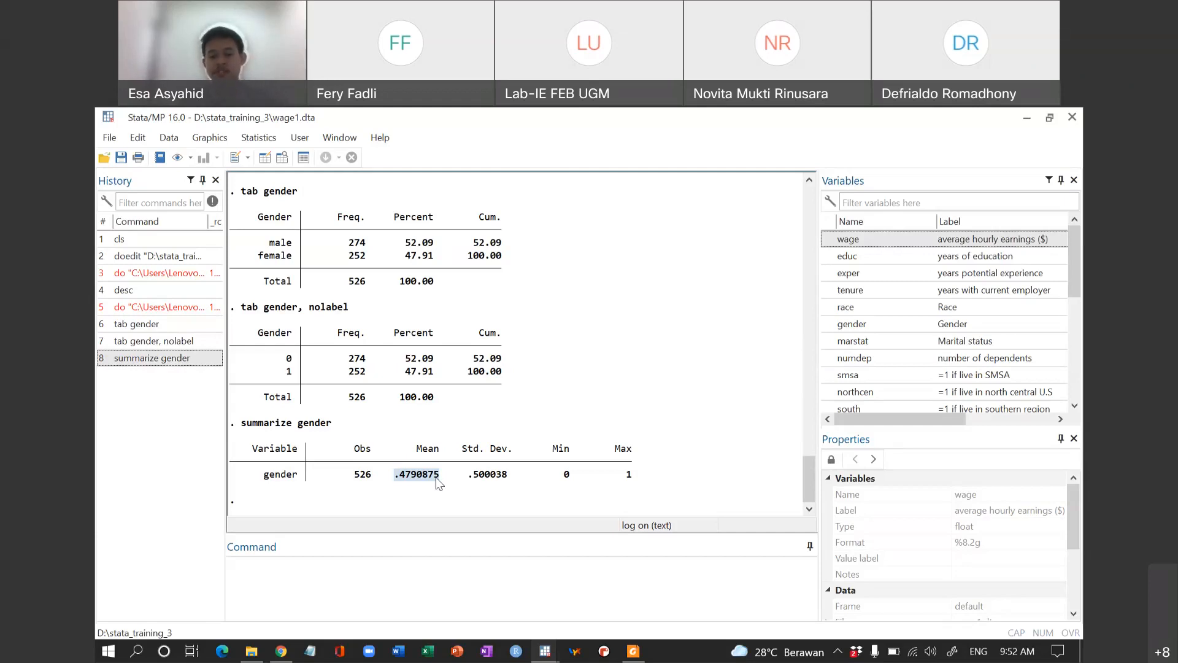
click(396, 494)
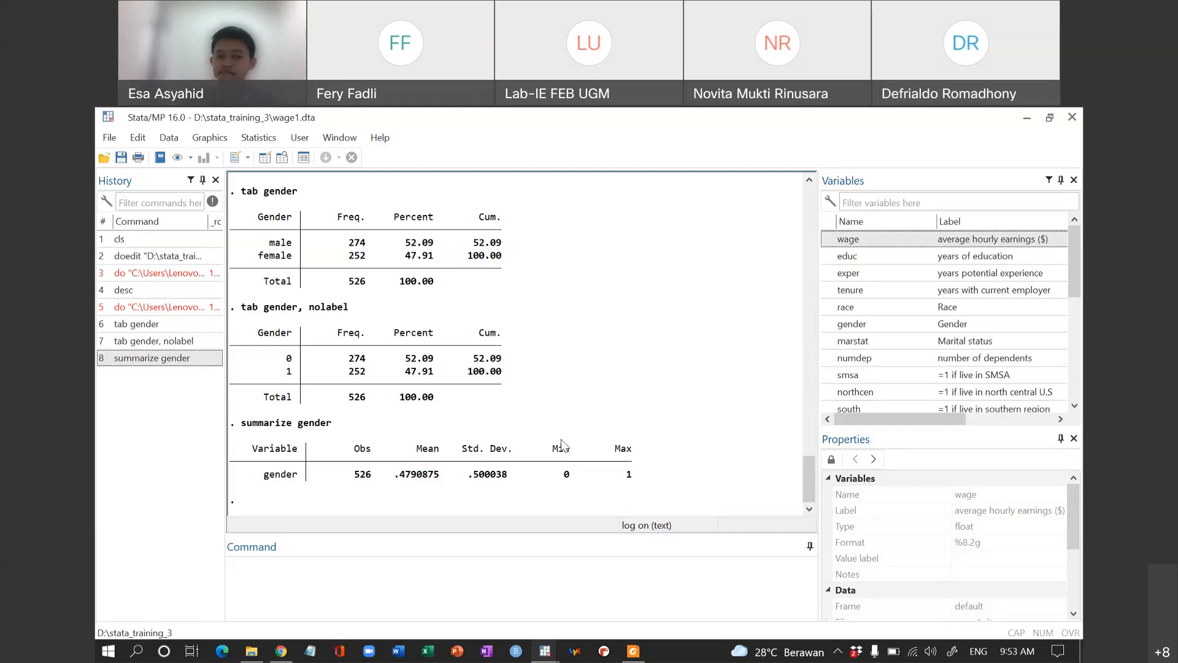
Step: In the do-file, add a stop line containing 0 below "tabulate gender, nofreq", run up to it, and switch to the results
key(alt+Tab)
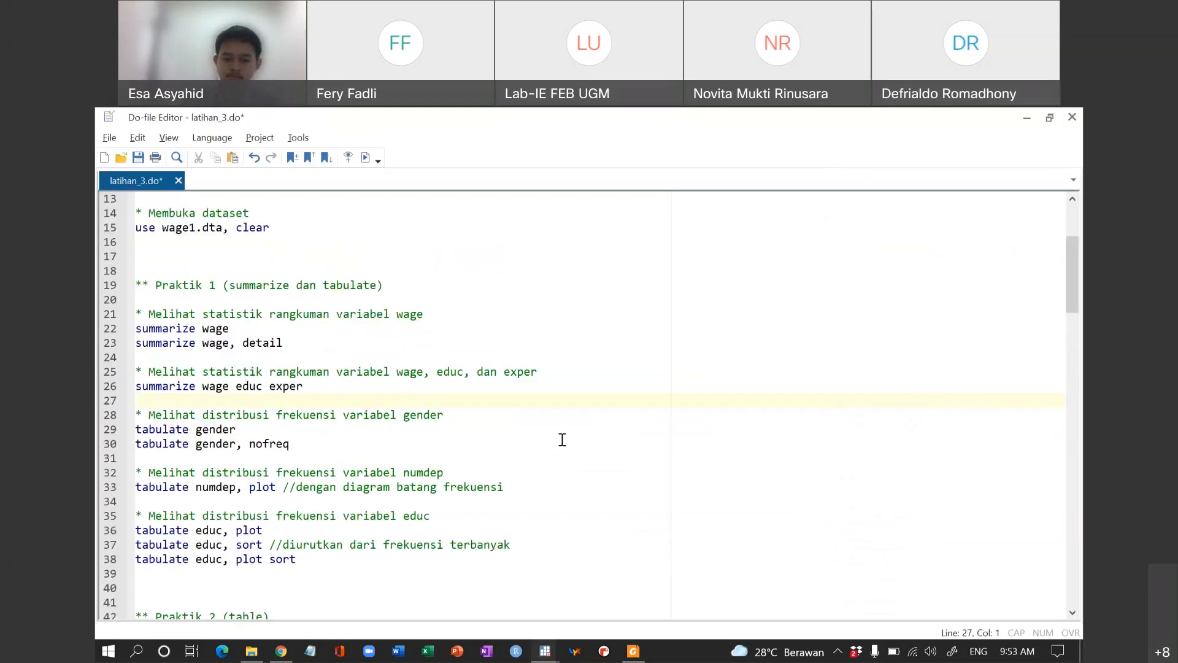
scroll(562, 440, down, 2)
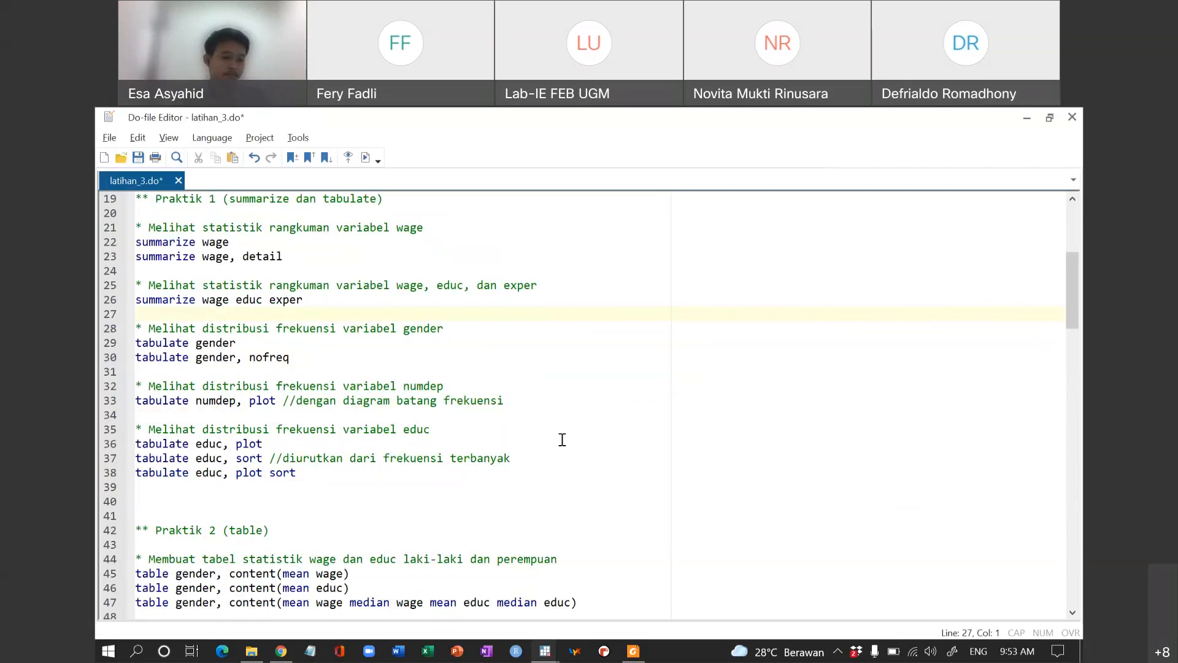
key(Down)
key(Down)
key(Down)
key(Down)
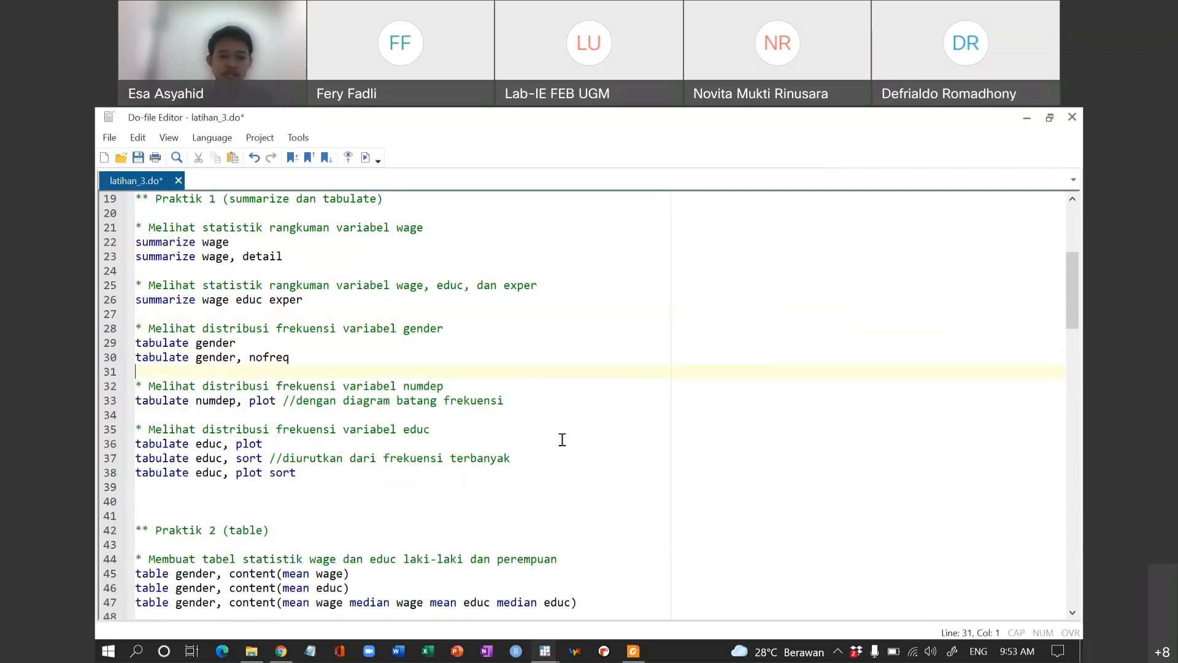
scroll(563, 439, down, 1)
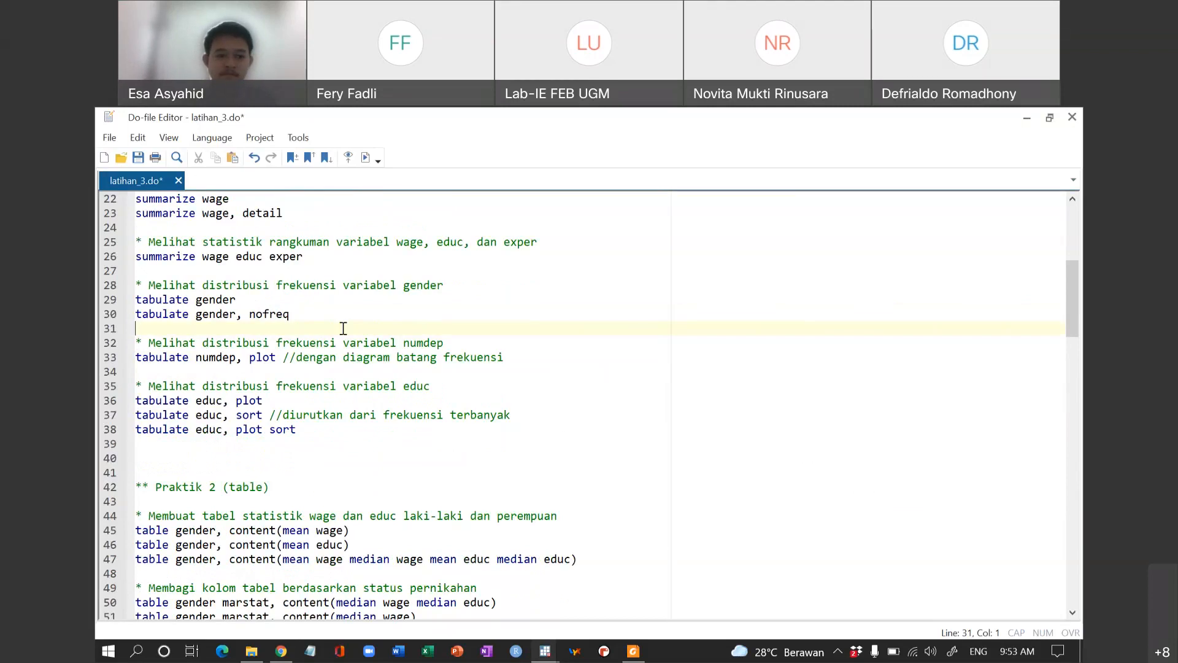
text(0)
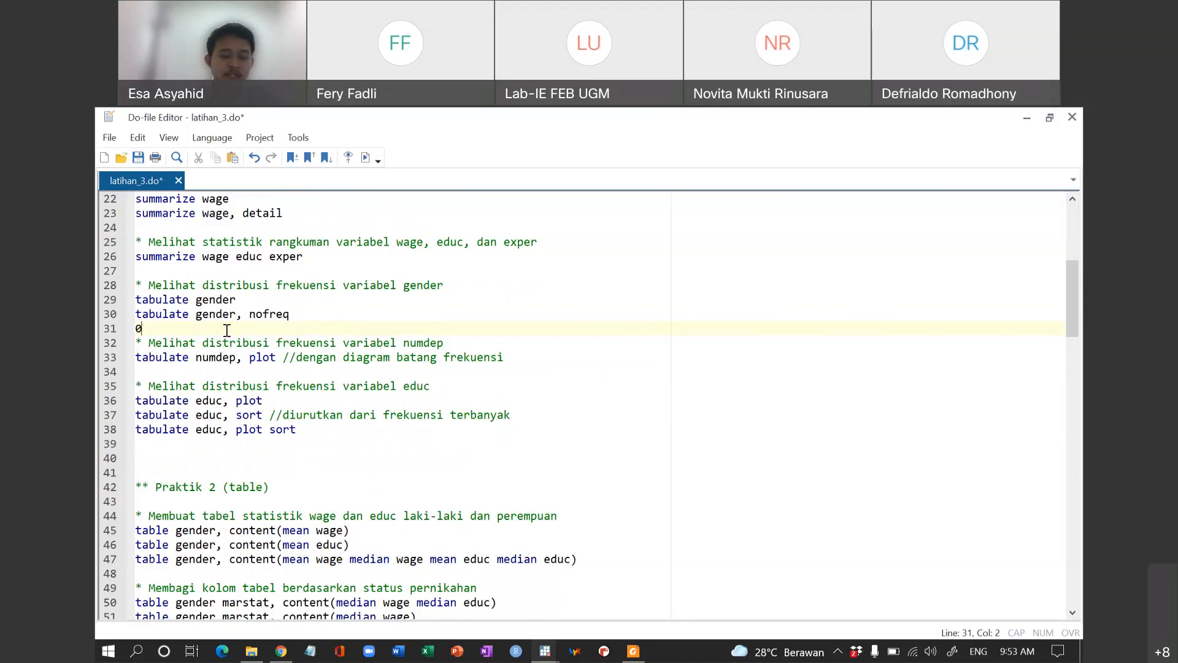
key(alt+Tab)
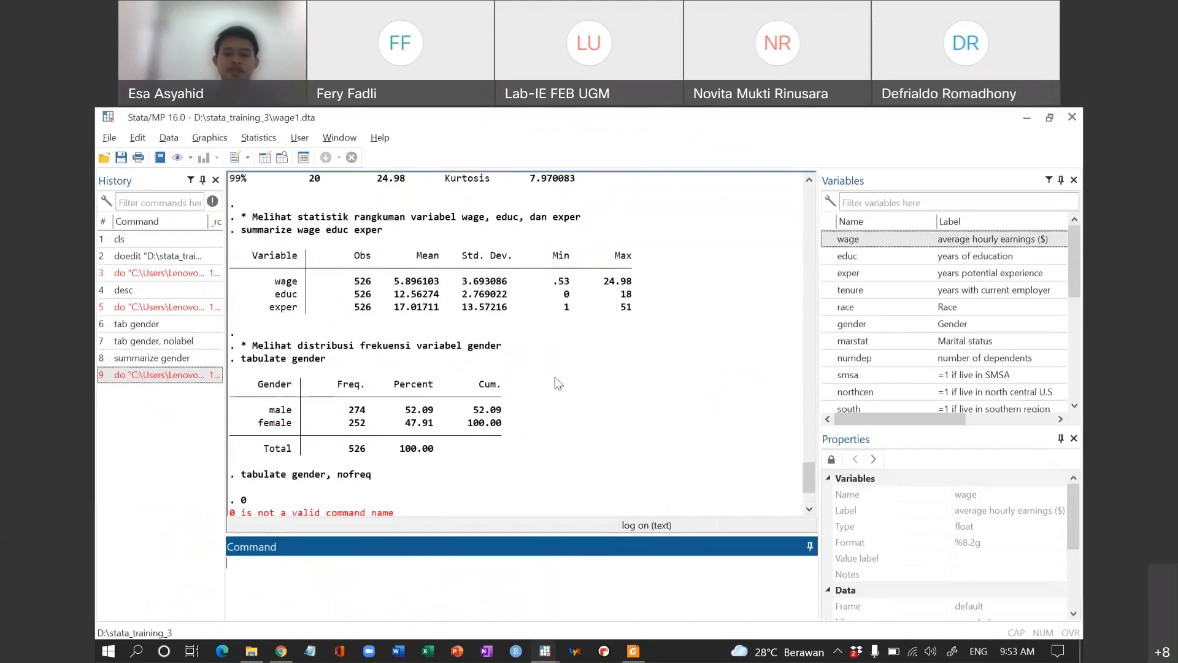
Step: Compare the output of "tabulate gender" with that of "tabulate gender, nofreq"
scroll(555, 378, up, 1)
scroll(555, 377, down, 4)
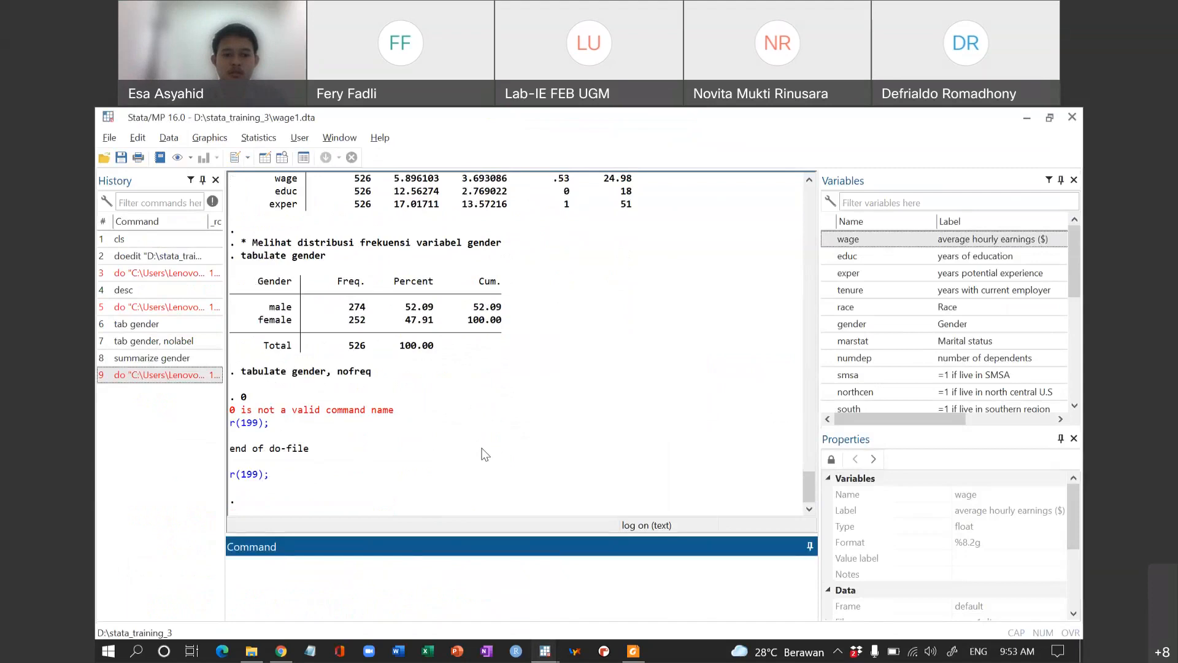
key(alt+Tab)
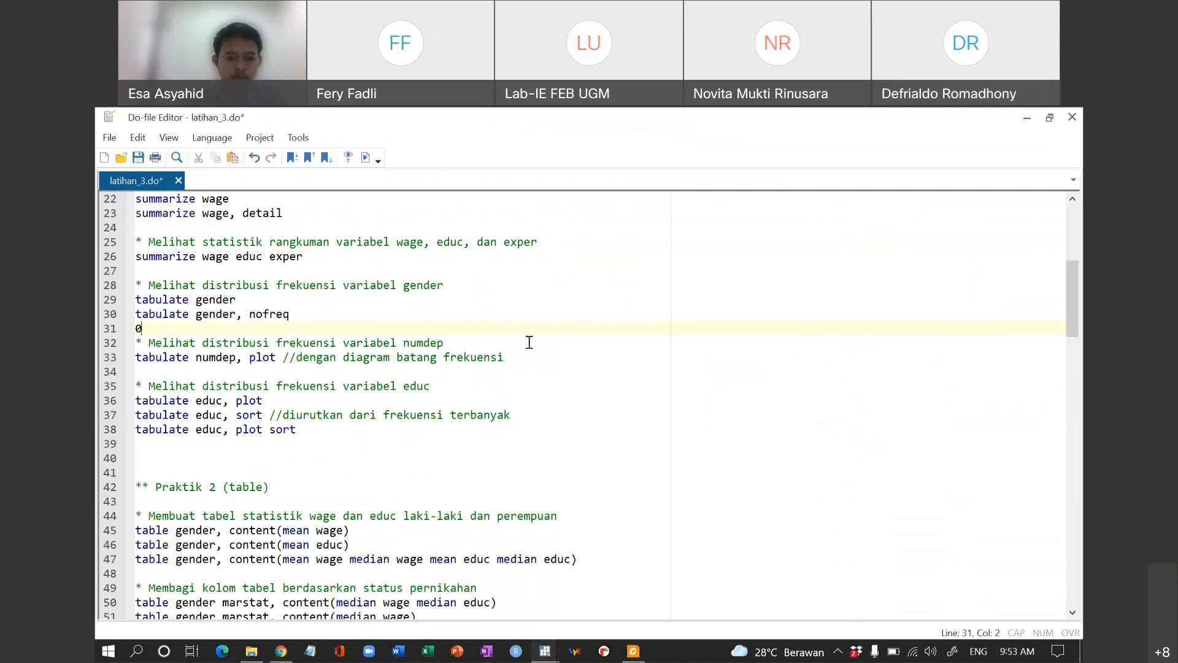
key(alt+Tab)
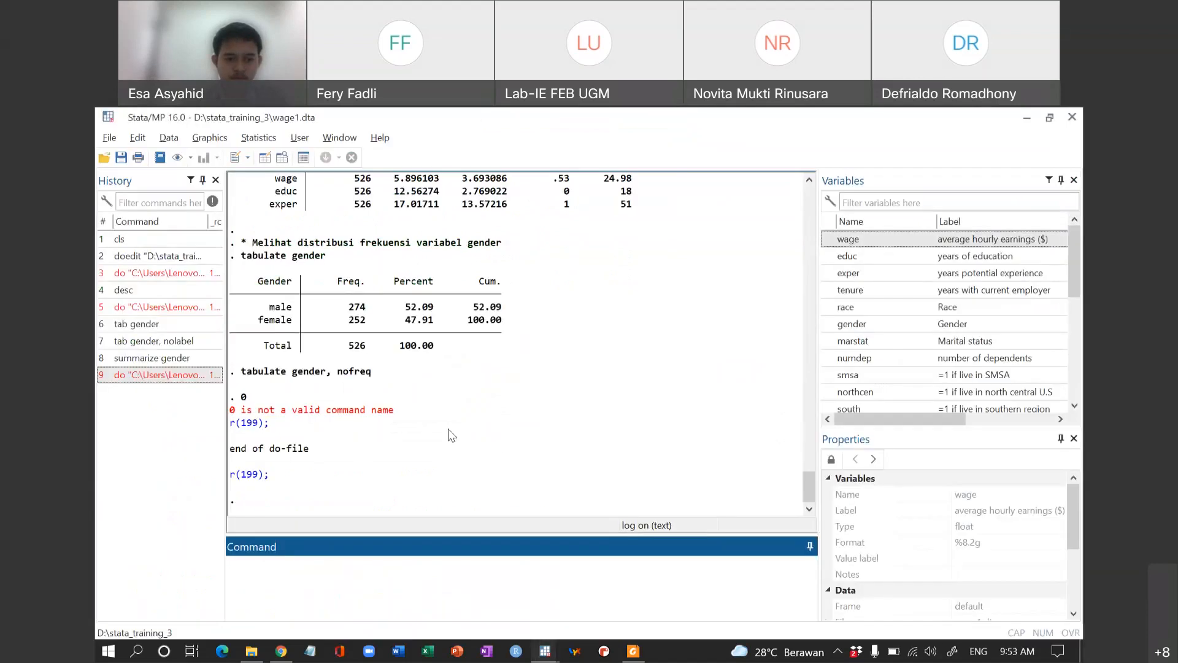
scroll(451, 435, up, 2)
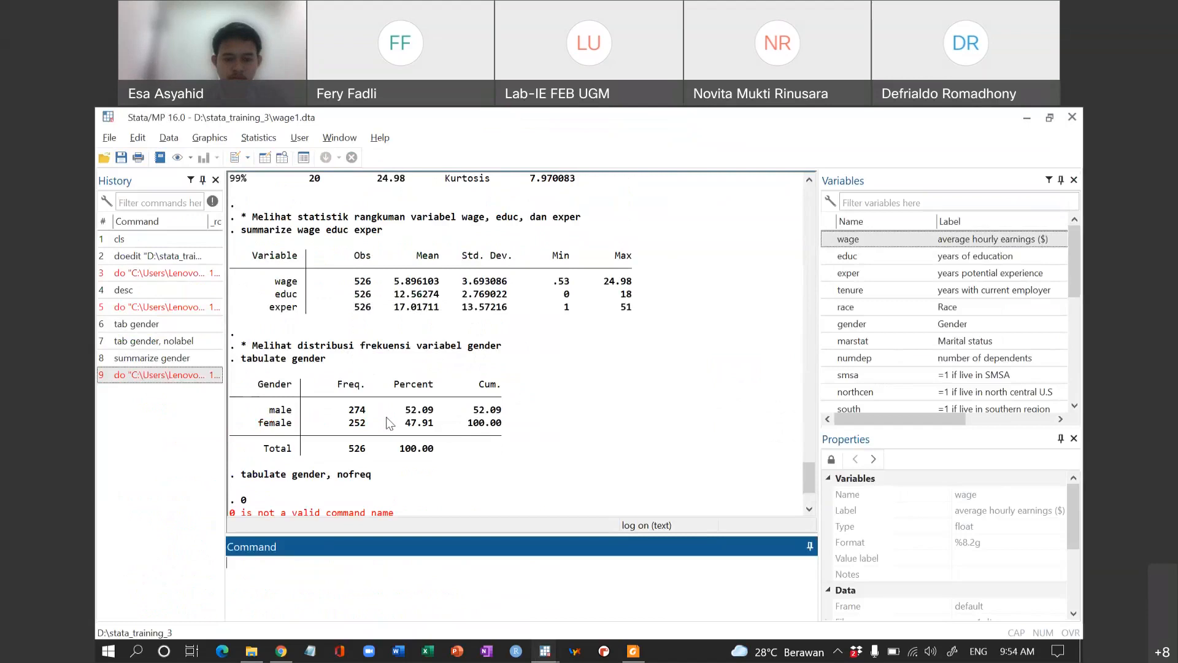
scroll(389, 424, up, 1)
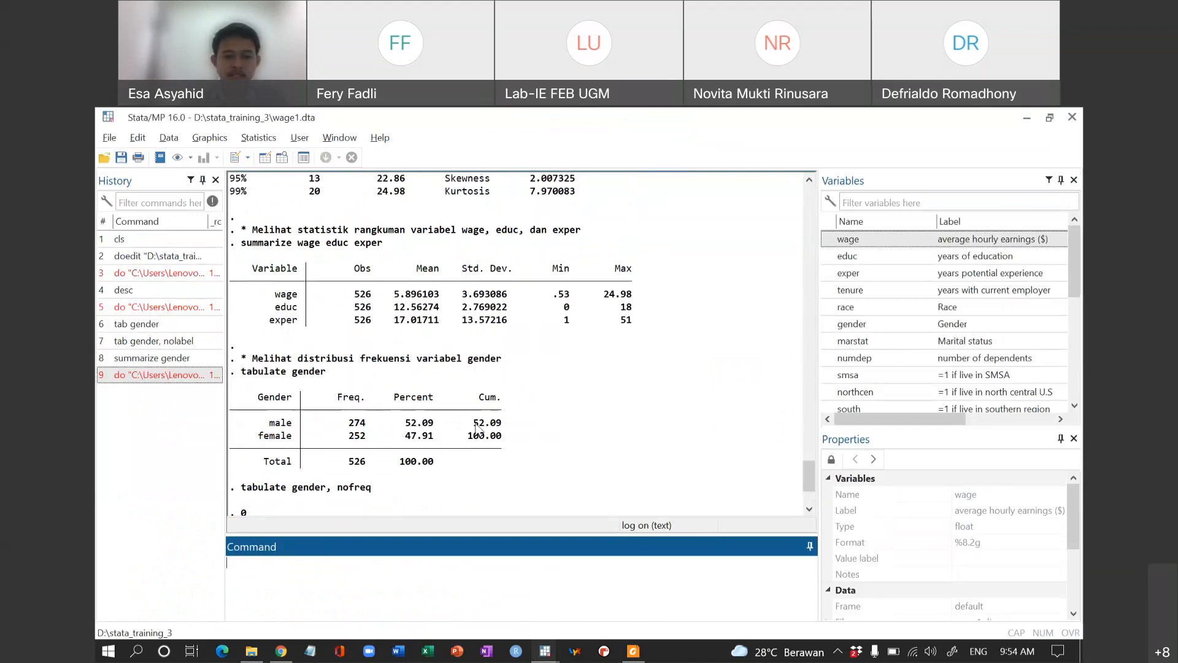
Step: Remove the 0 stop line below "tabulate gender, nofreq" in the do-file and go back to the gender frequency table
key(alt+Tab)
scroll(477, 424, down, 2)
key(BackSpace)
key(alt+Tab)
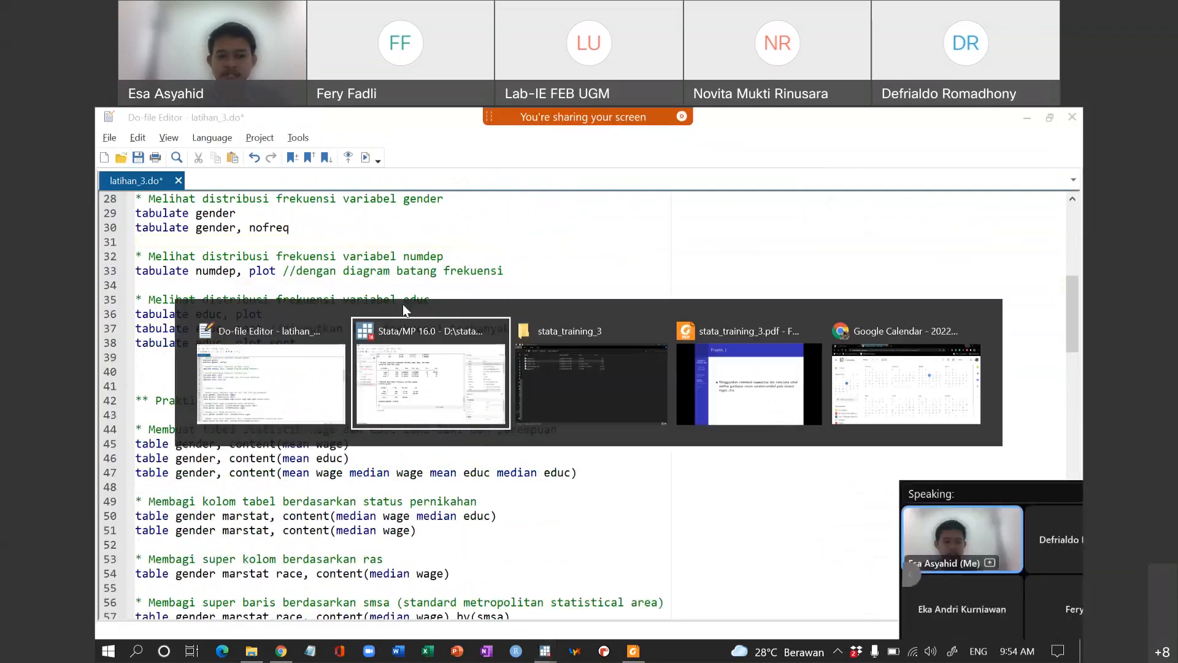
scroll(402, 304, up, 2)
scroll(363, 443, down, 2)
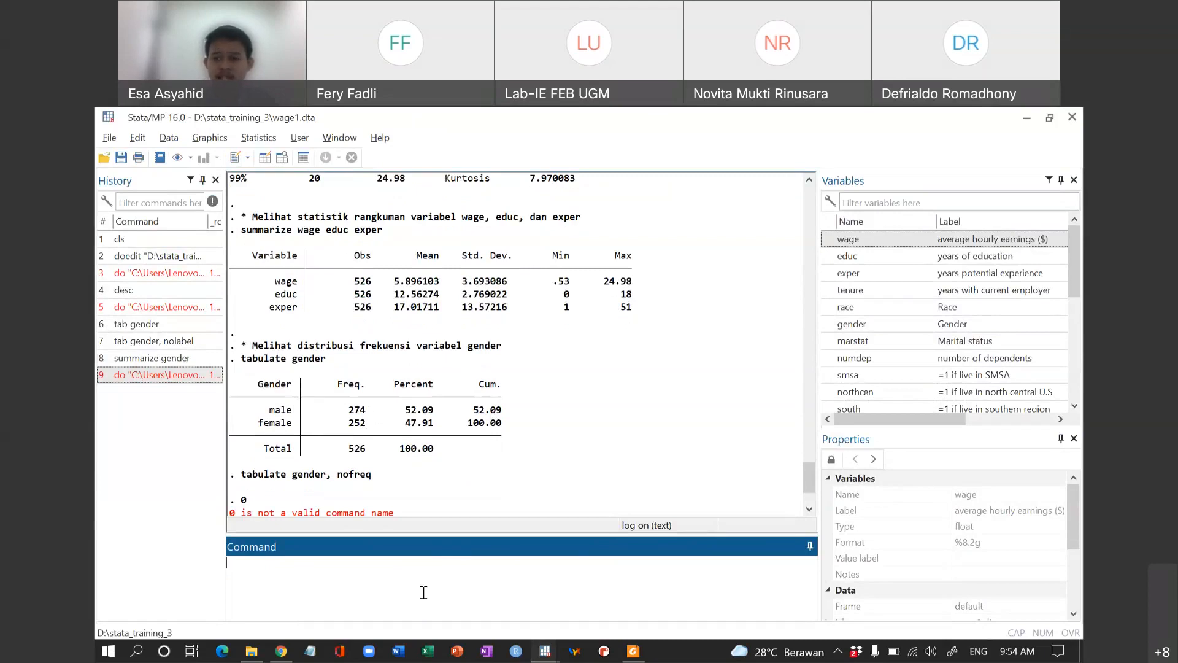
Step: Run "tab educ" as a direct command to tabulate the frequency distribution of years of education
key(alt+Tab)
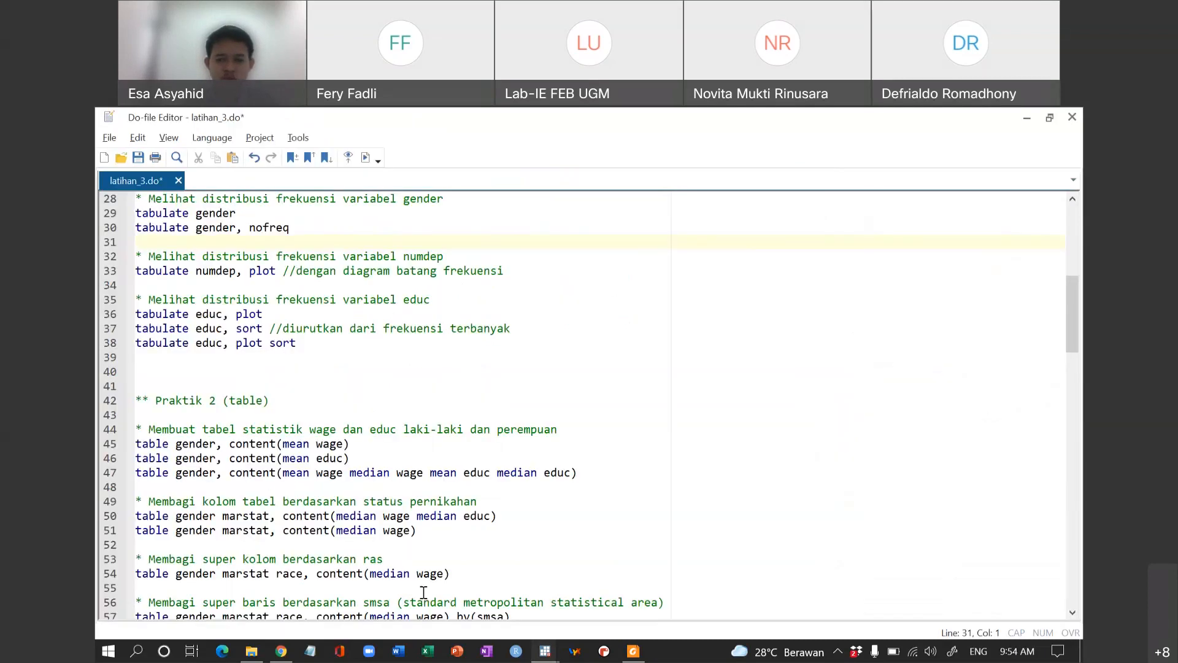
key(alt+Tab)
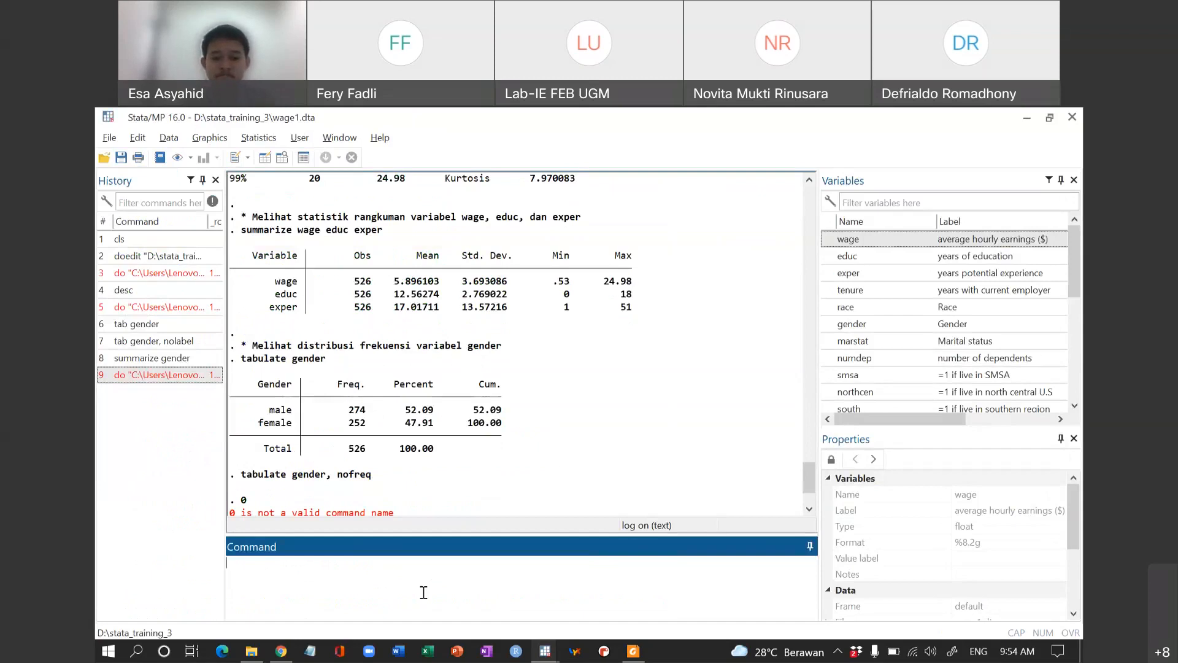
key(alt+Tab)
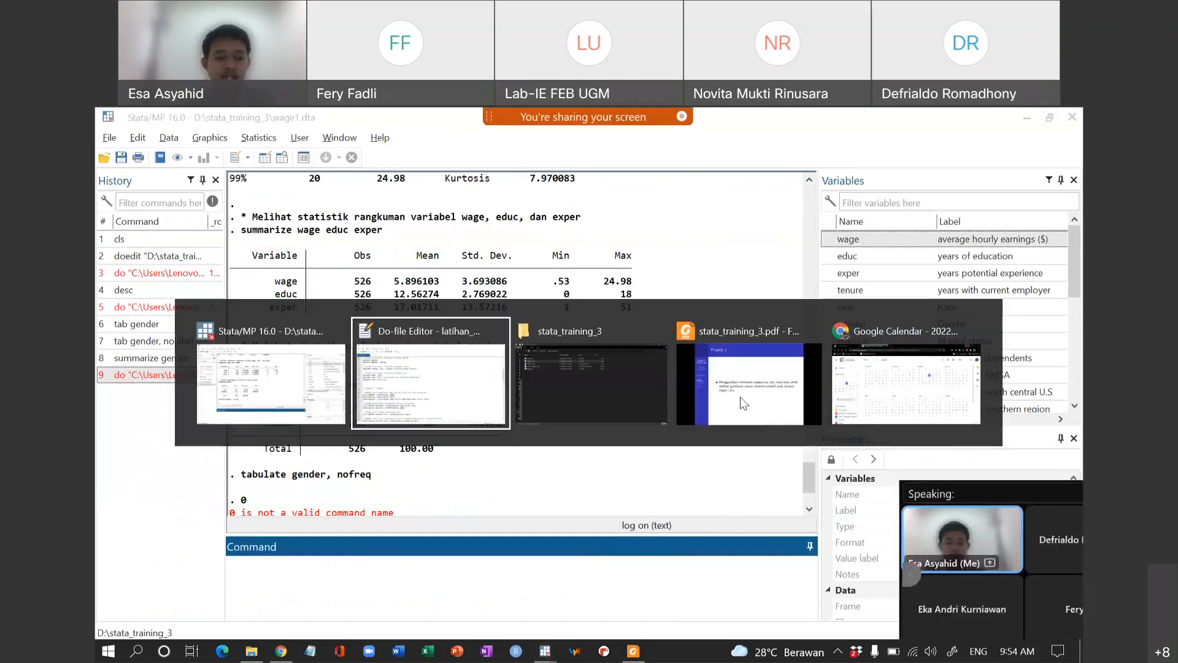
key(alt+Tab)
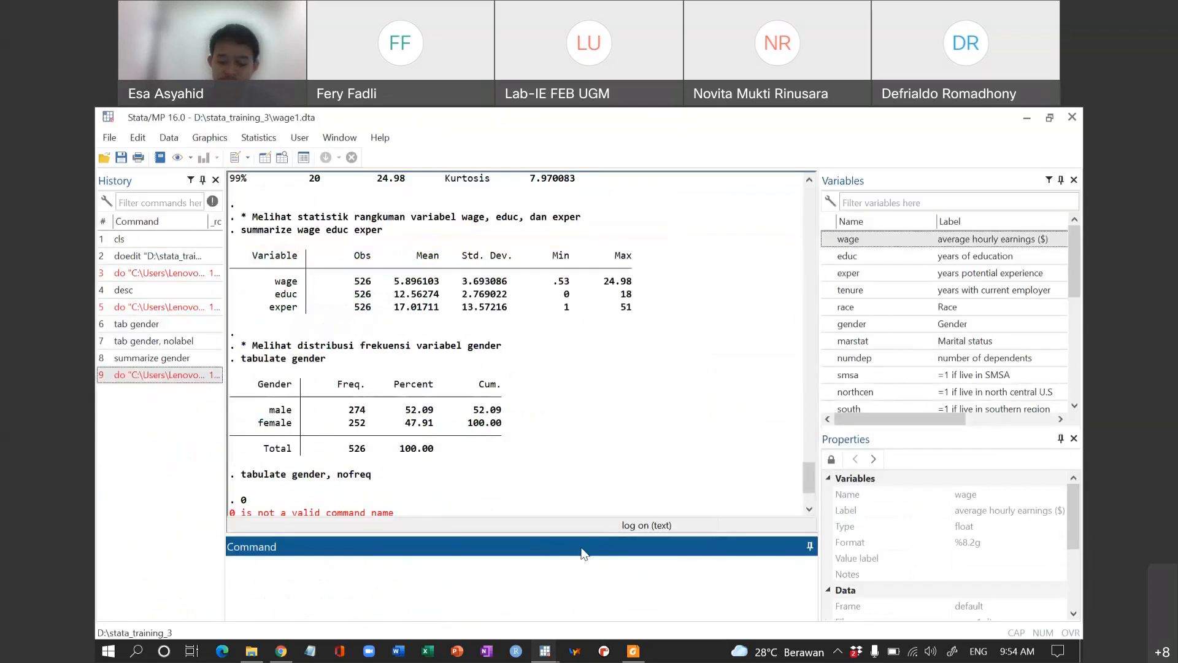
text(tab educ)
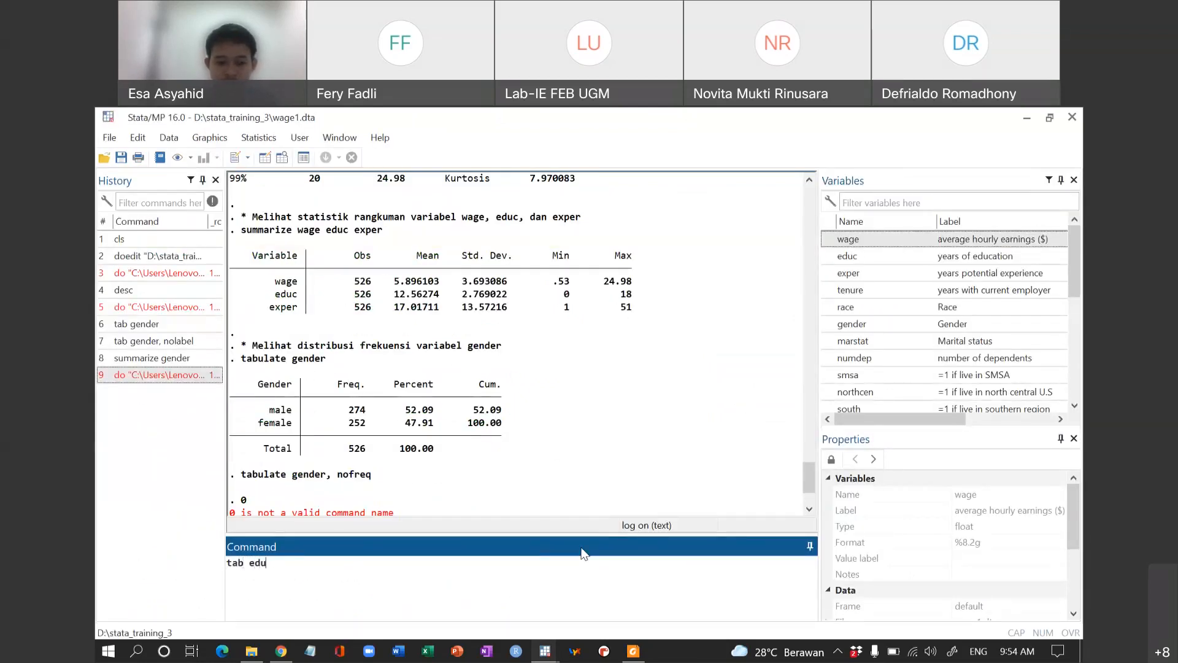
key(Return)
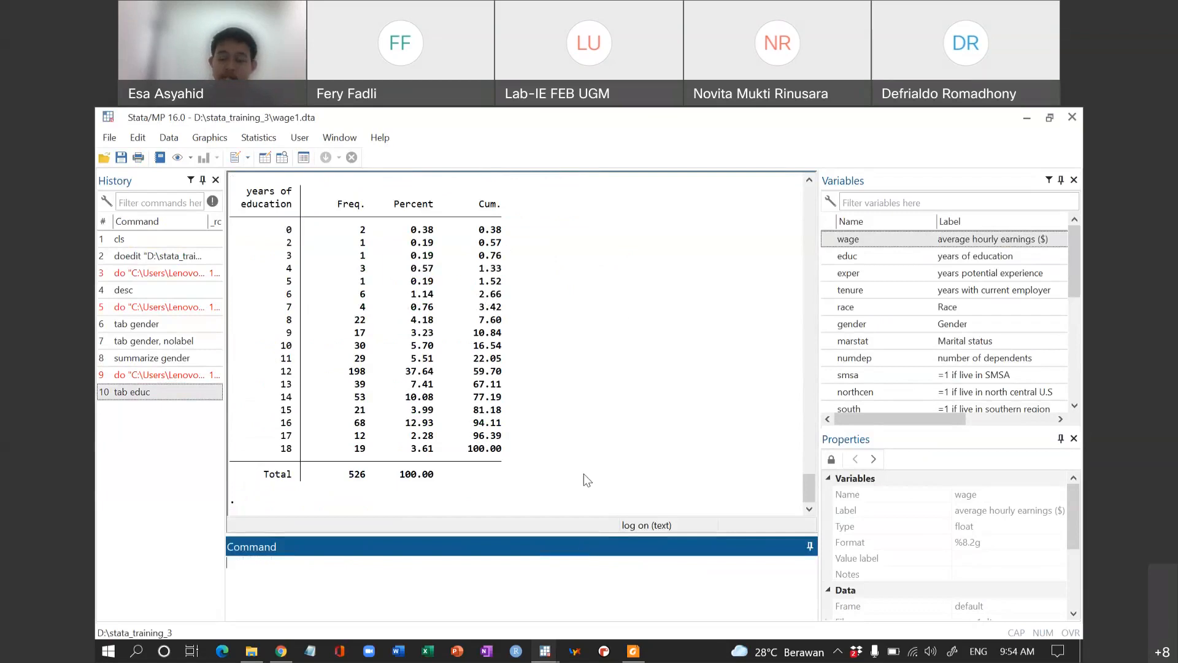
Step: Examine the educ frequency table, highlighting the rows for 12 years and for the low-frequency education levels
scroll(586, 480, up, 1)
scroll(586, 480, down, 1)
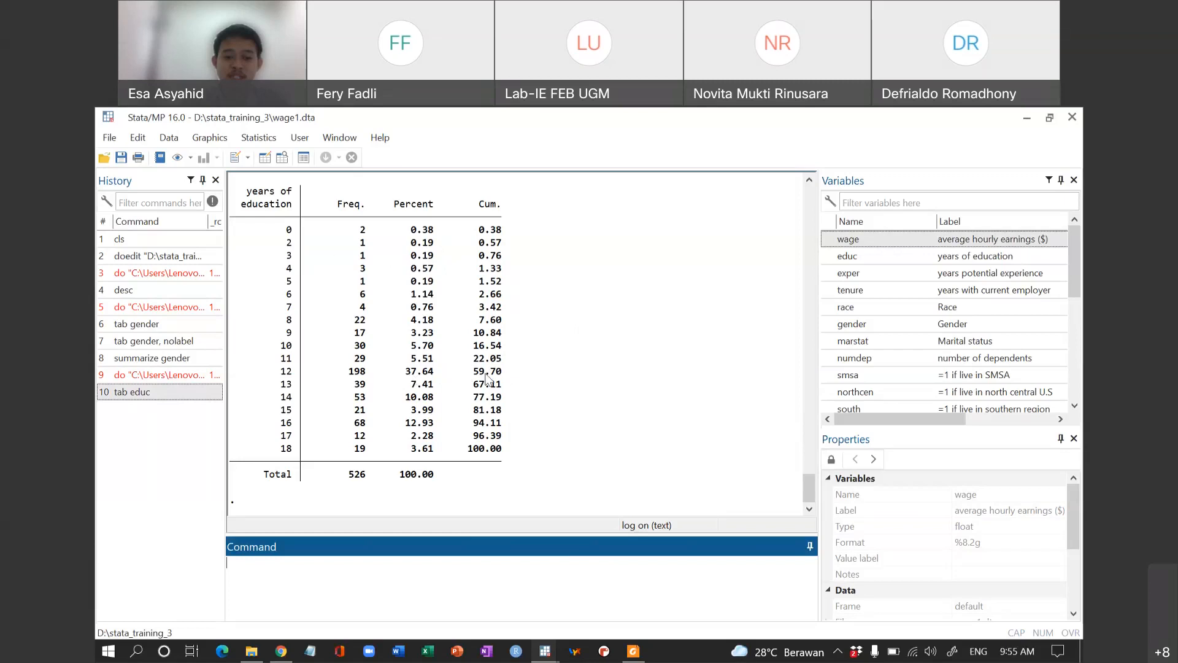
drag(502, 374, 277, 375)
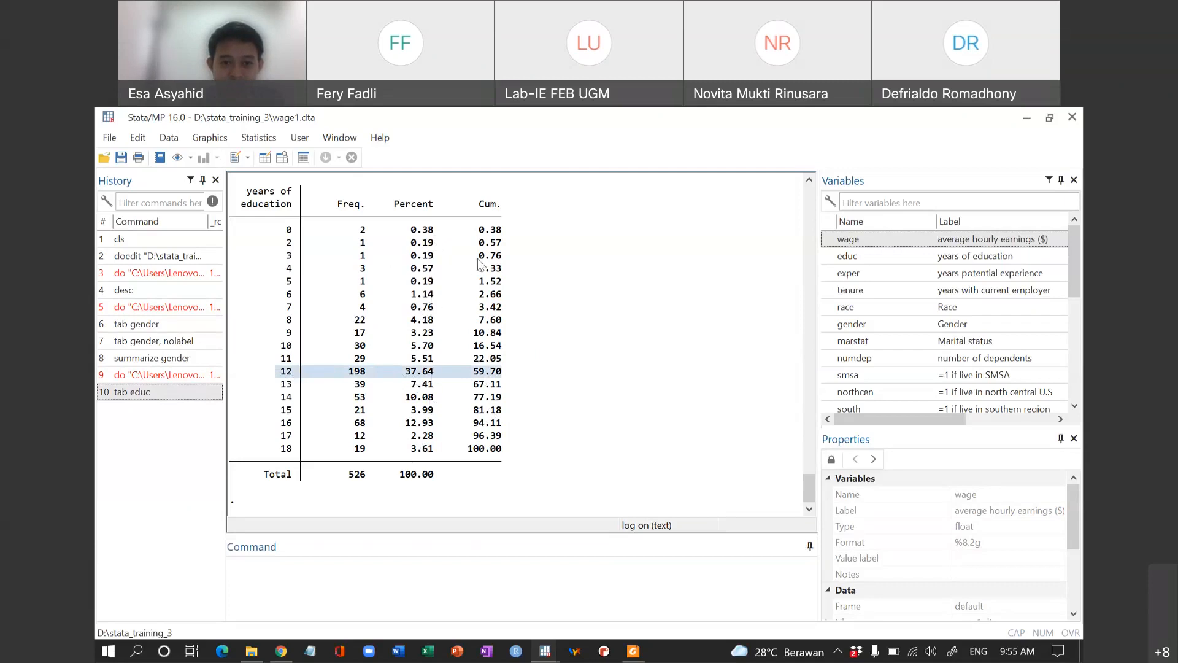
drag(502, 256, 224, 236)
drag(504, 283, 246, 281)
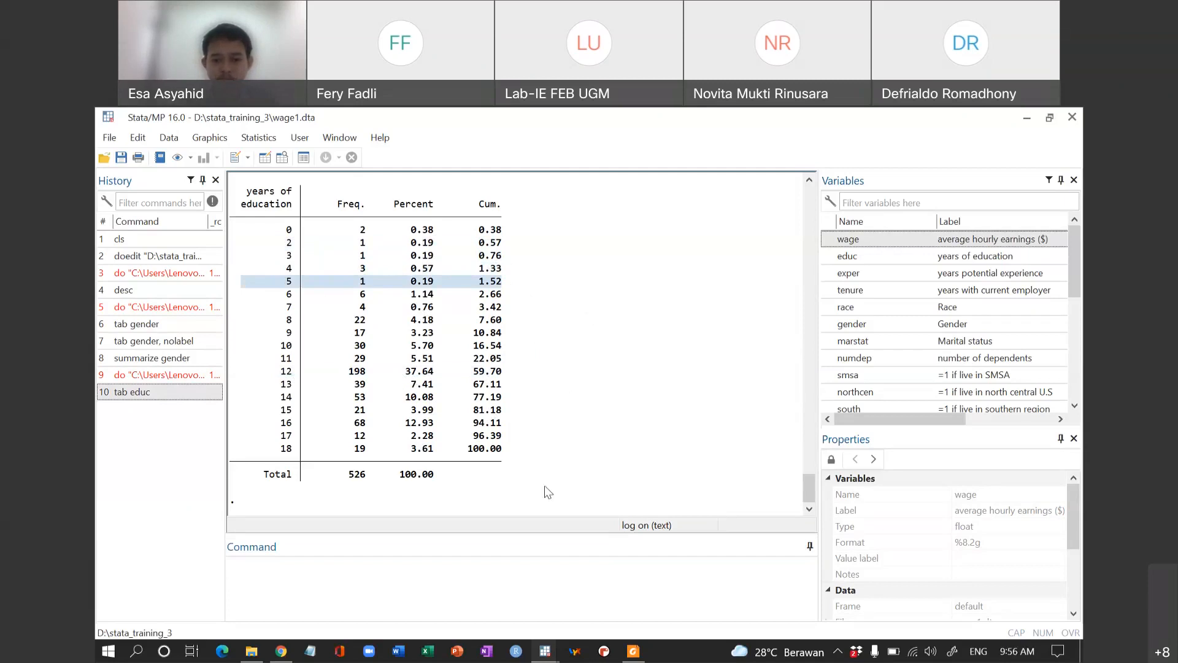
Step: In the do-file, add a stop line containing 0 below "tabulate numdep, plot", run up to it, and switch to the results
key(alt+Tab)
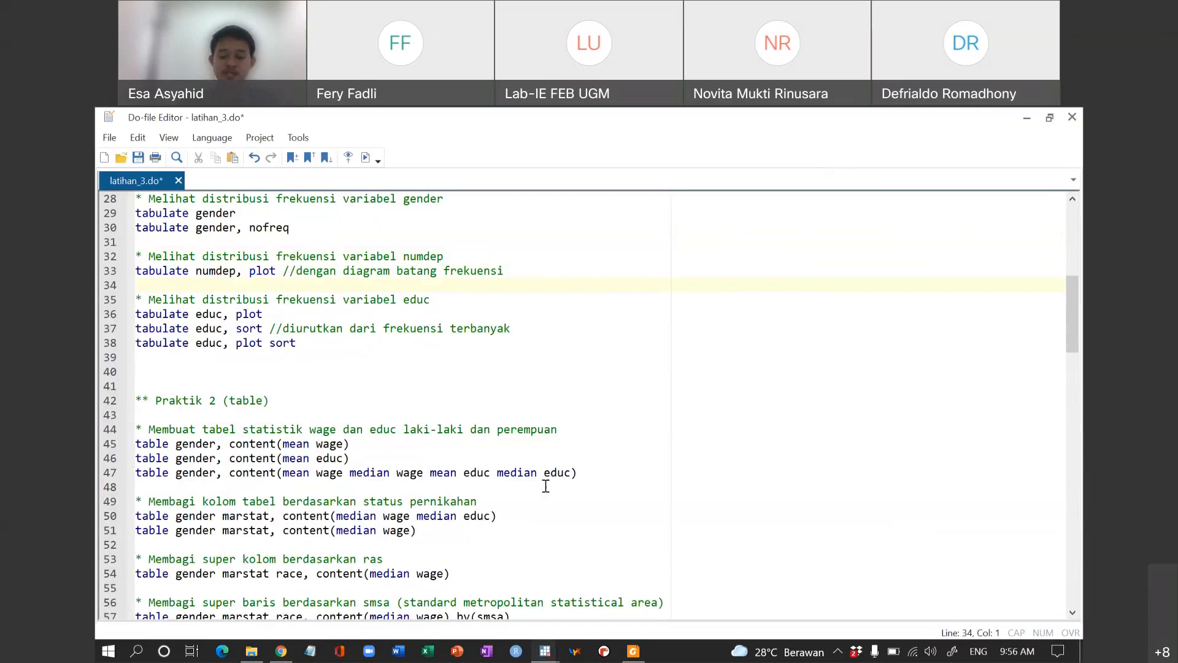
text(0)
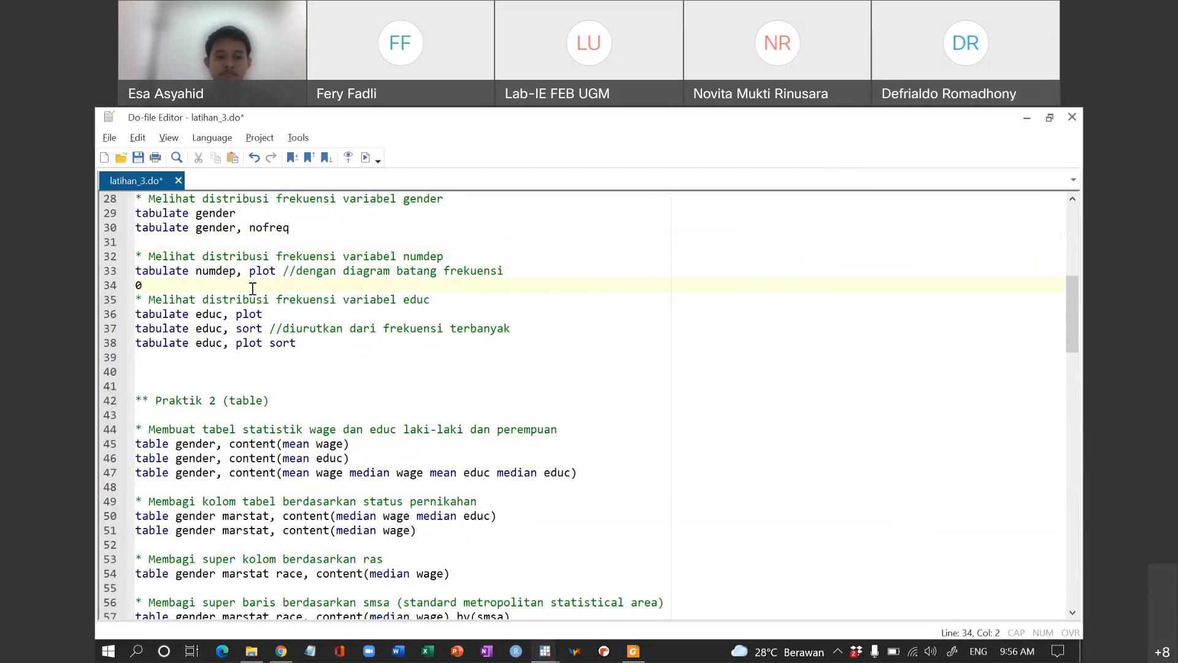
key(alt+Tab)
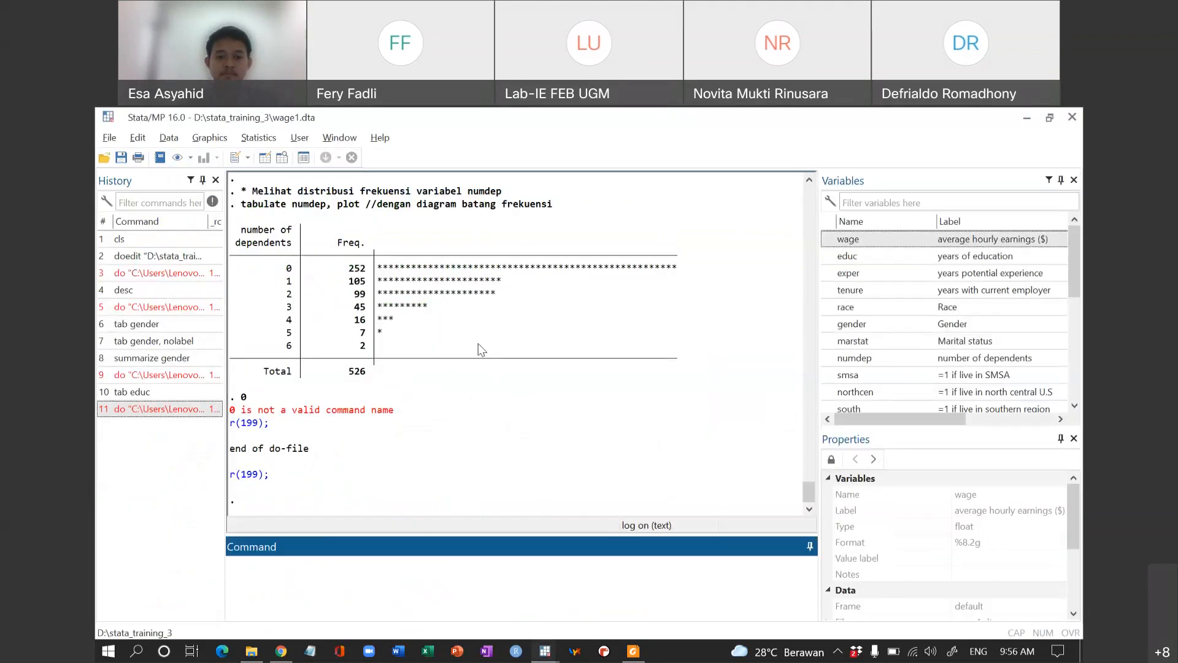
Step: Move the 0 stop line to just below "tabulate educ, plot", run the do-file, and show the resulting frequency plot
key(alt+Tab)
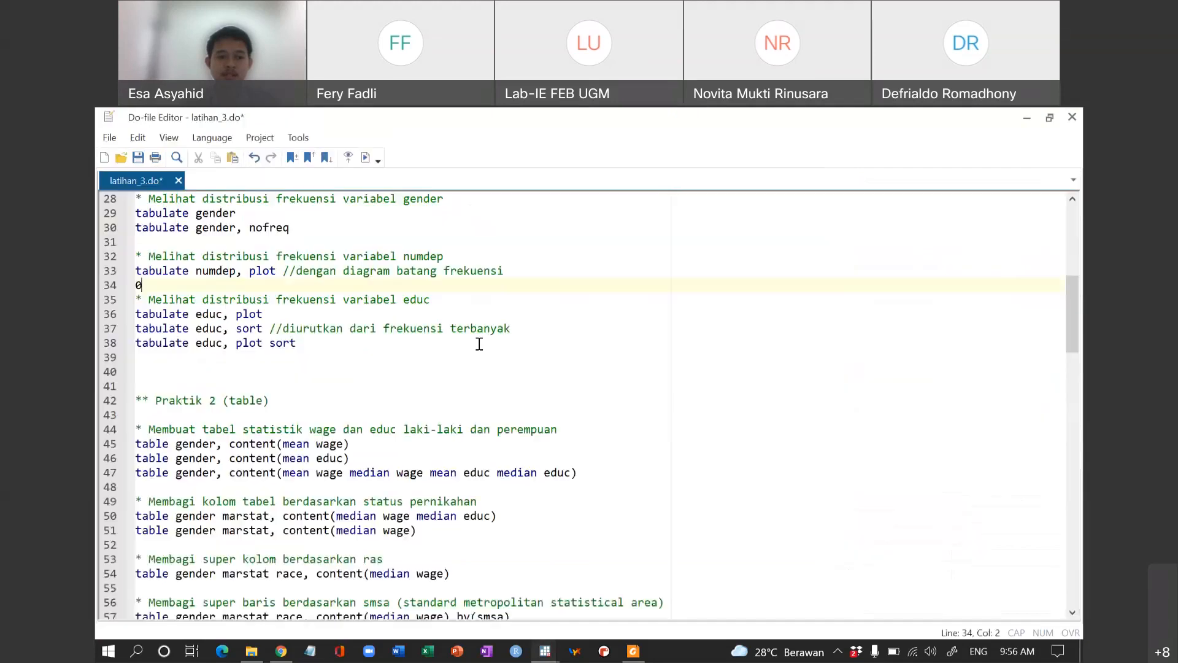
scroll(479, 343, up, 2)
scroll(480, 343, down, 1)
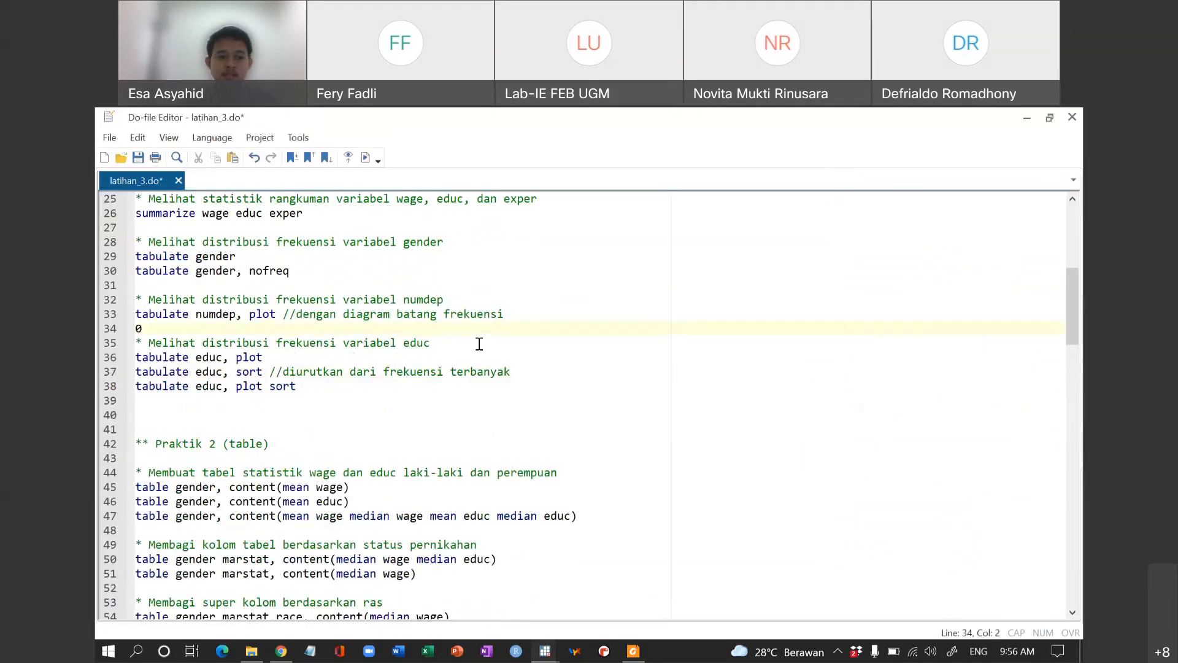
key(BackSpace)
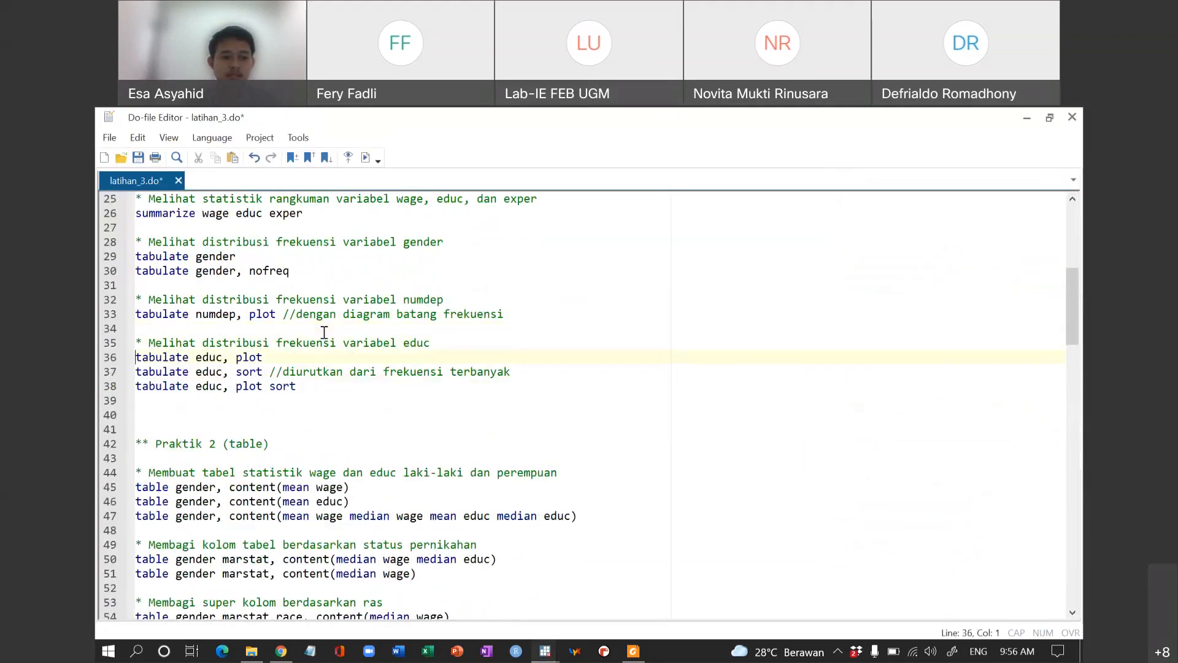
key(End)
text(0)
key(ctrl+d)
key(alt+Tab)
scroll(540, 328, up, 3)
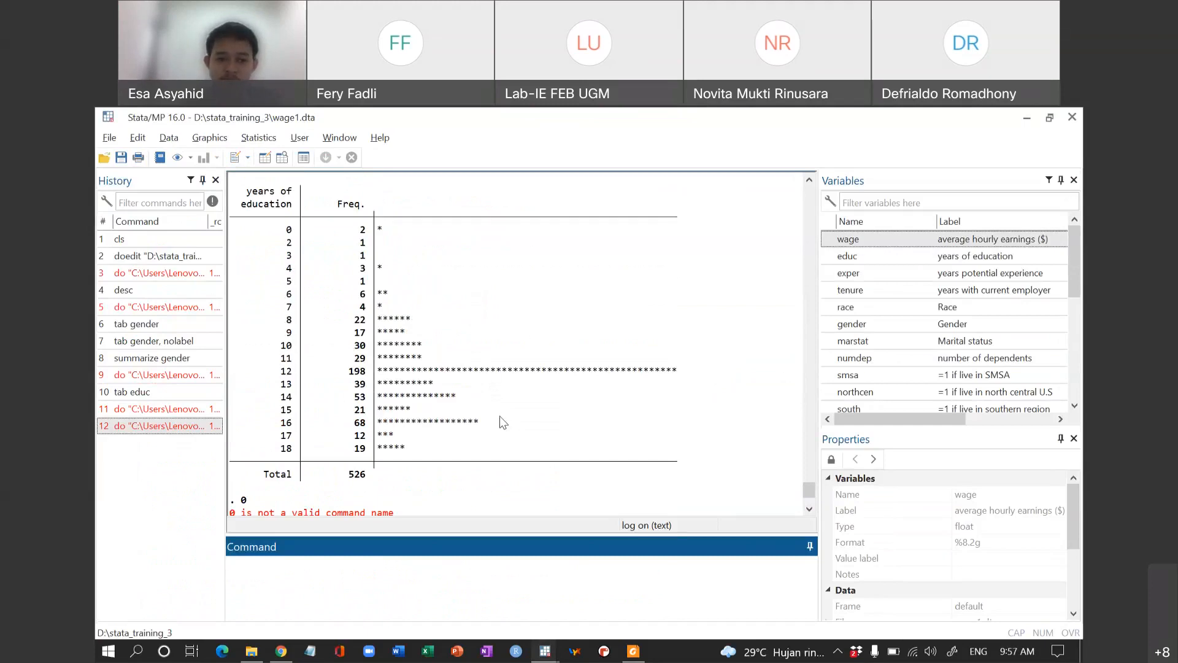
Step: Examine the educ frequency plot, highlighting the 12-year row and the rows with few or no asterisks
drag(679, 371, 238, 381)
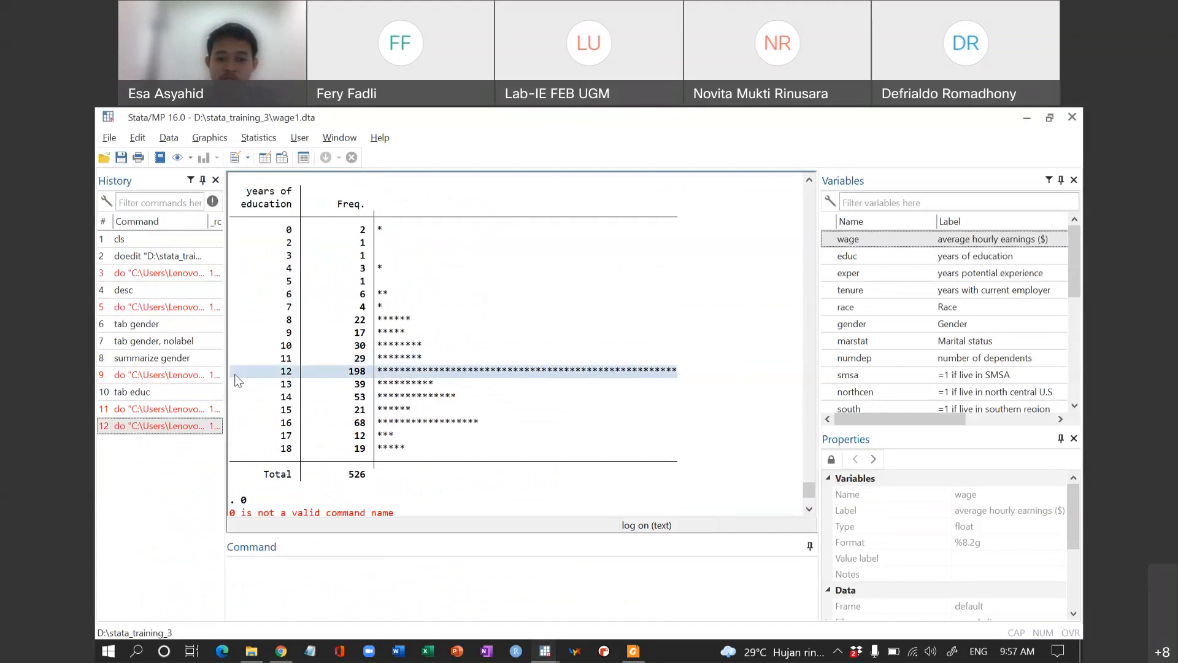
click(381, 280)
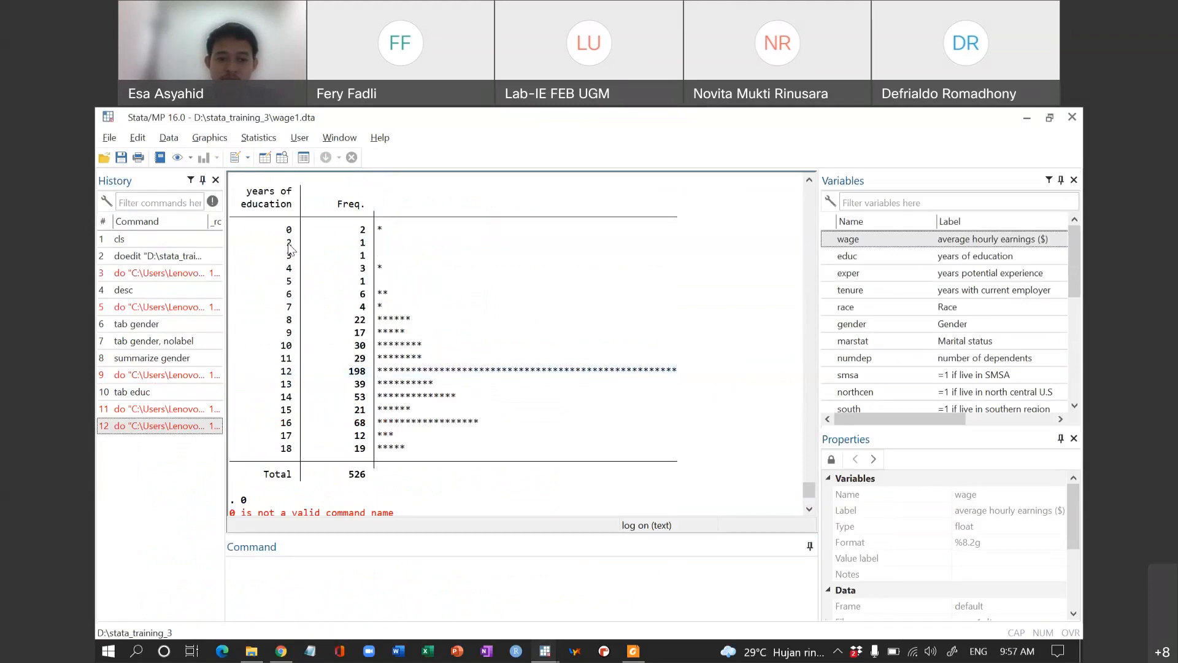
drag(289, 248, 410, 255)
click(352, 291)
drag(352, 291, 402, 289)
click(437, 449)
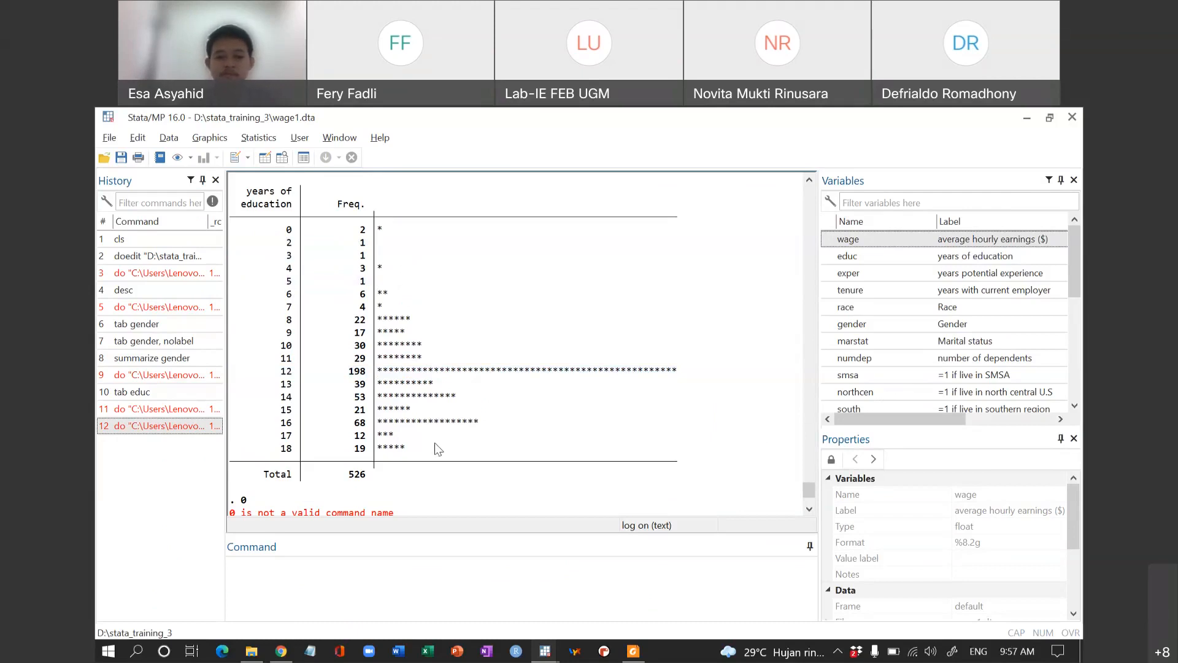
Step: Remove the 0 stop line below "tabulate educ, plot", place the cursor below "tabulate educ, plot sort", and return to the results
key(alt+Tab)
key(BackSpace)
key(BackSpace)
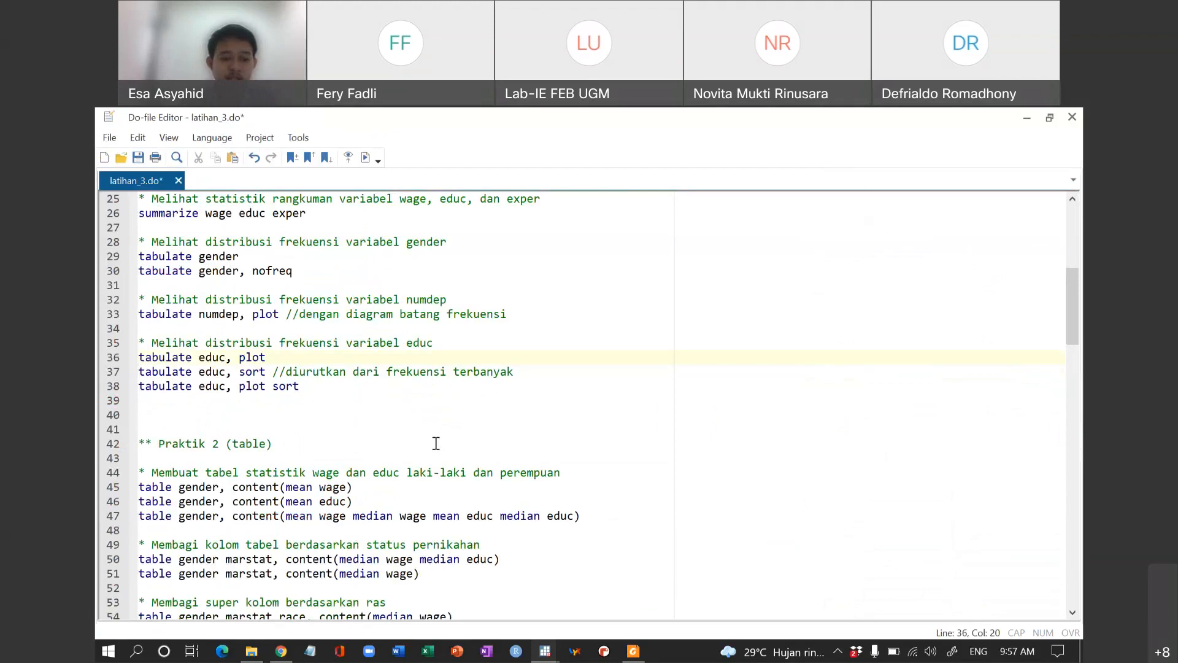
key(Down)
key(Down)
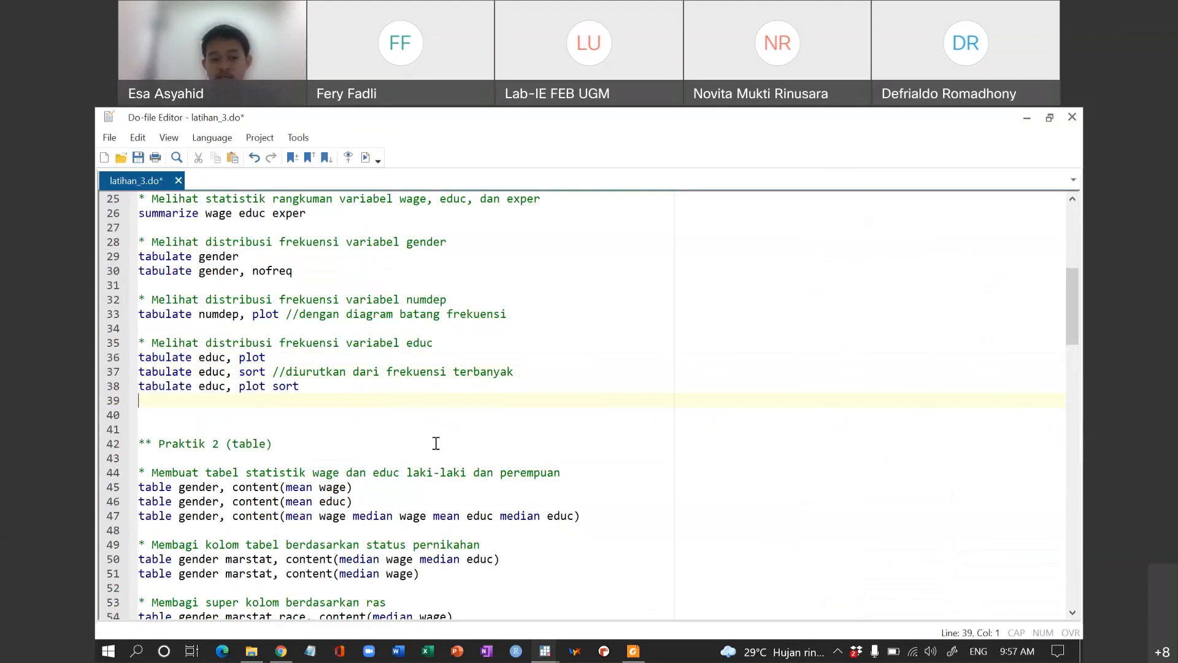
key(ctrl+d)
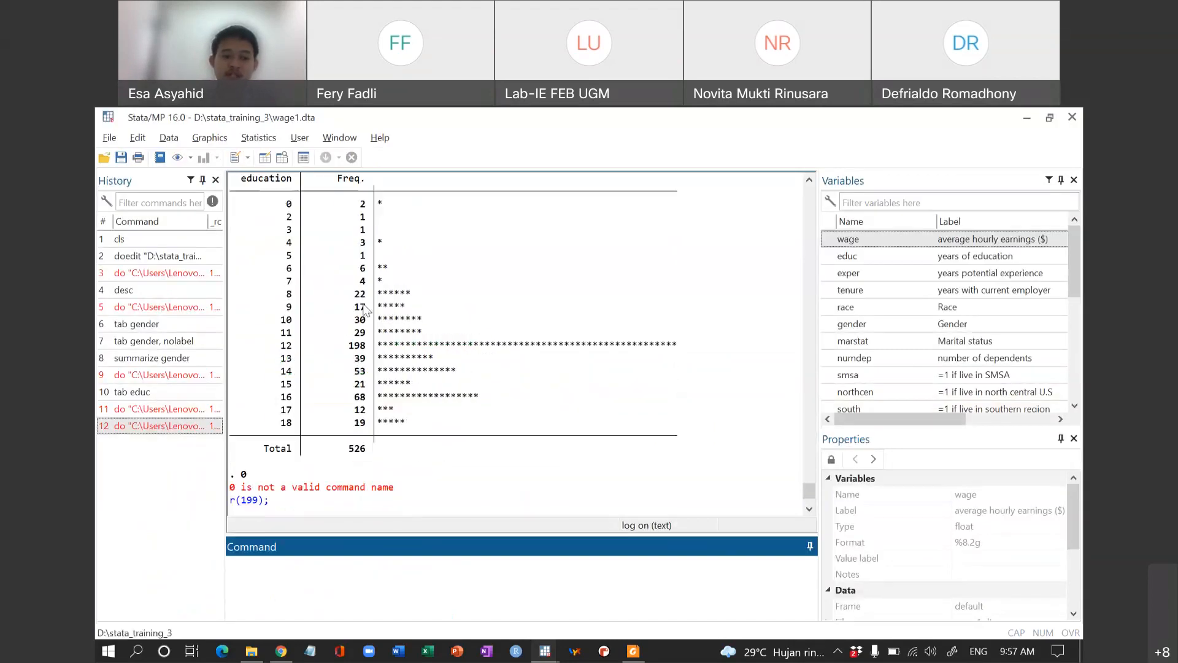
Step: Review how the rows of the unsorted educ frequency plot are ordered by years of education
scroll(291, 239, up, 3)
scroll(291, 239, down, 3)
drag(277, 216, 529, 450)
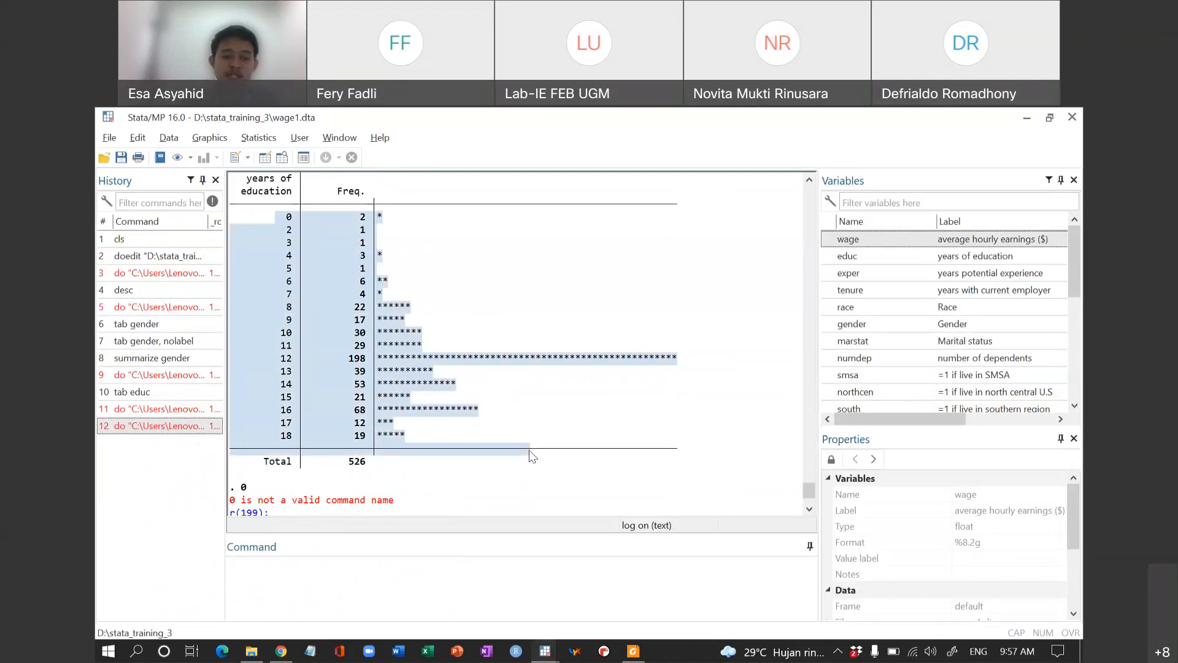
click(422, 449)
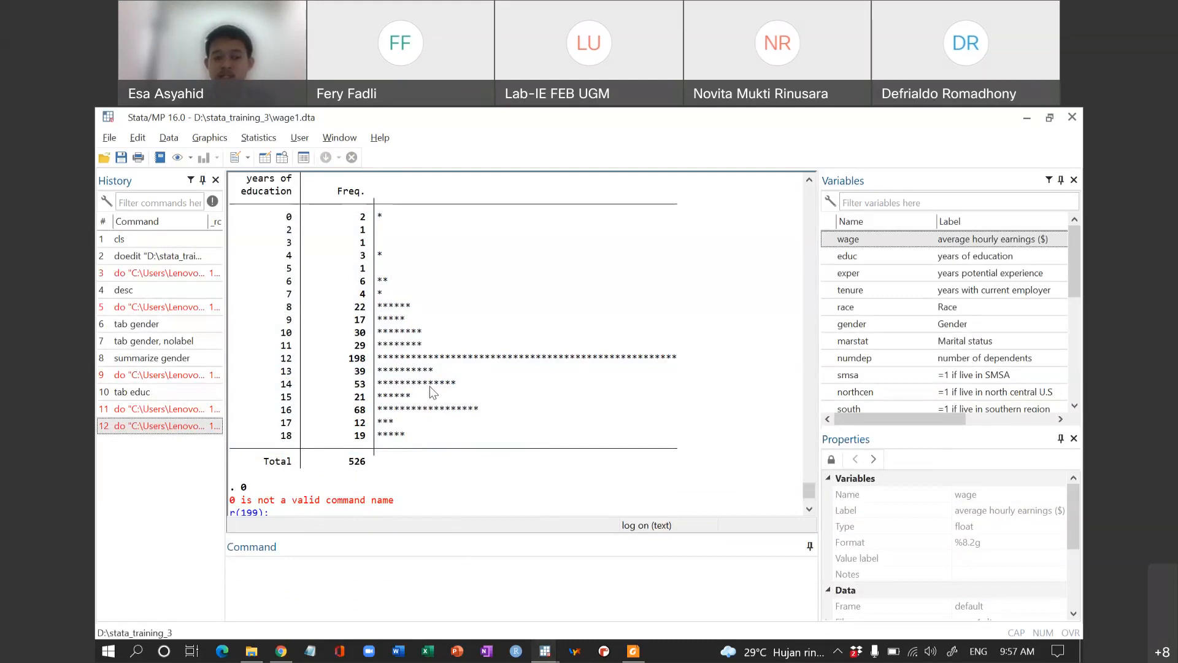
Step: Add a 0 stop line below "tabulate educ, plot sort", run the do-file, and show the sorted frequency plot
key(alt+Tab)
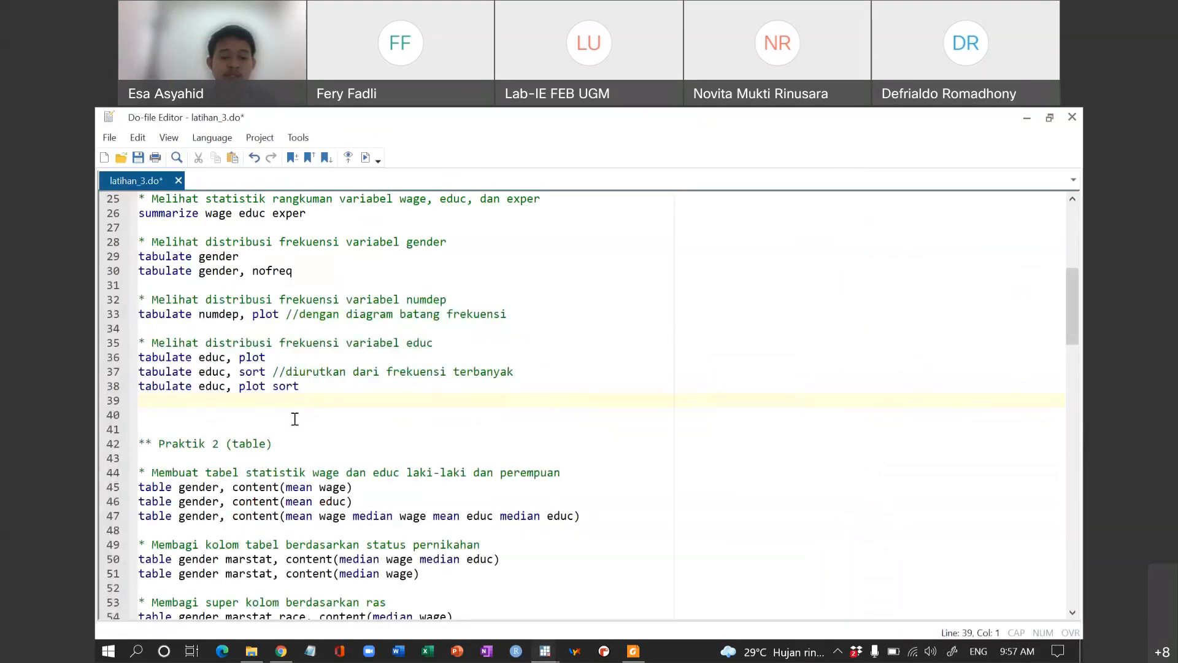
text(0)
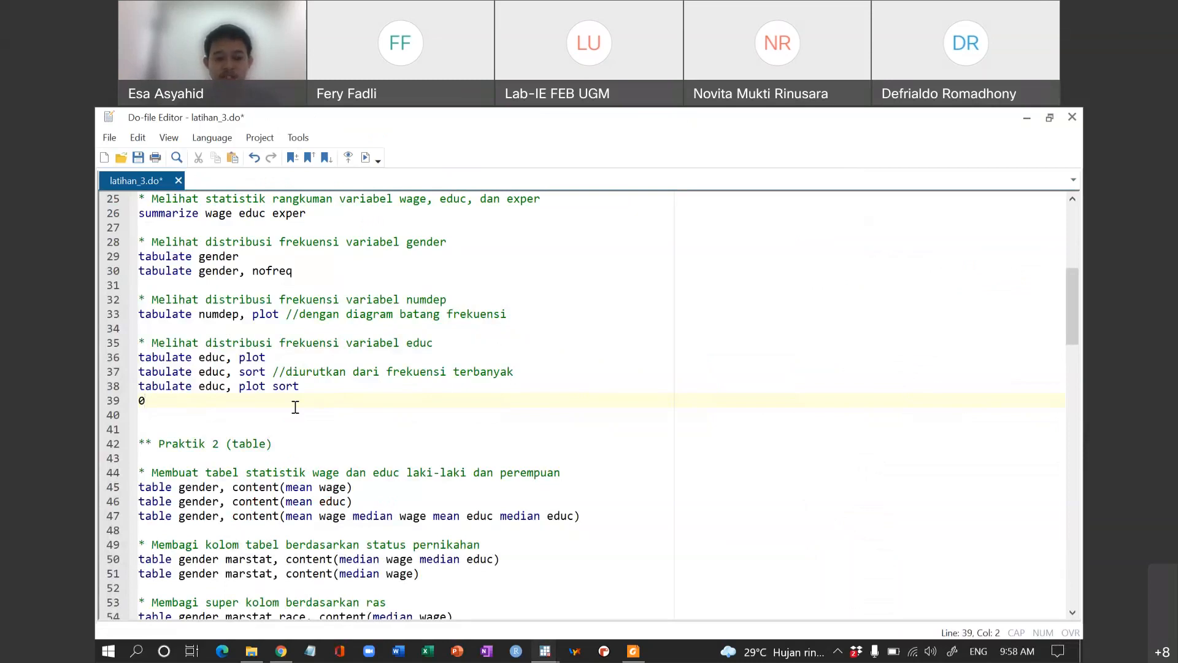
key(alt+Tab)
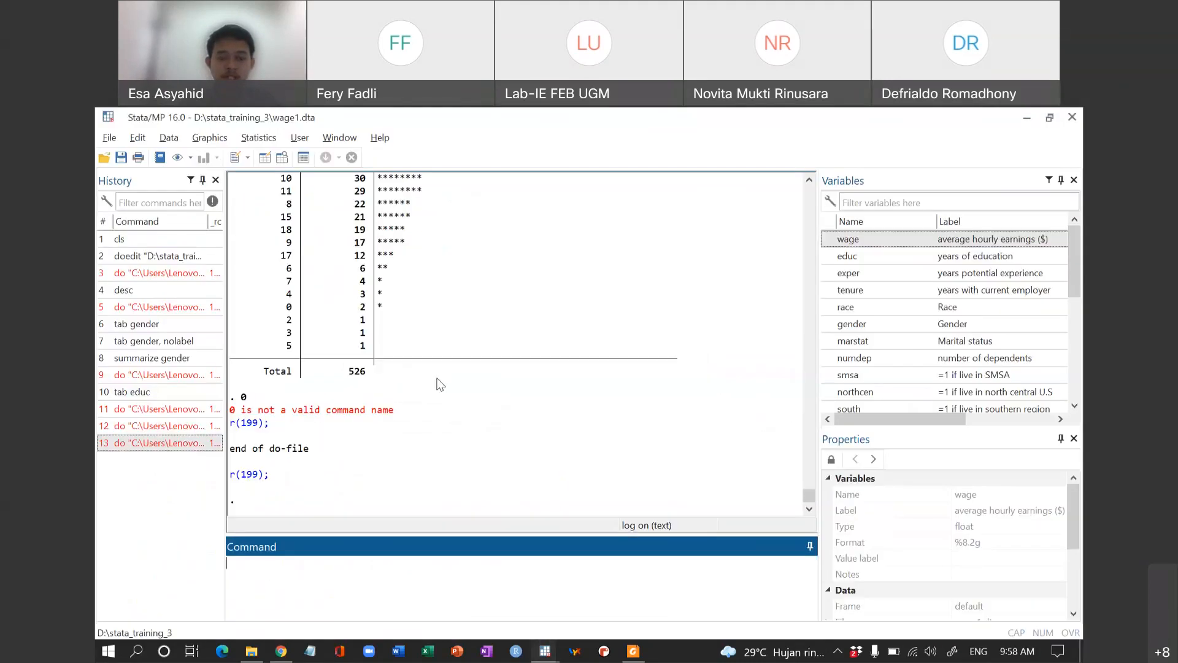
scroll(440, 385, up, 3)
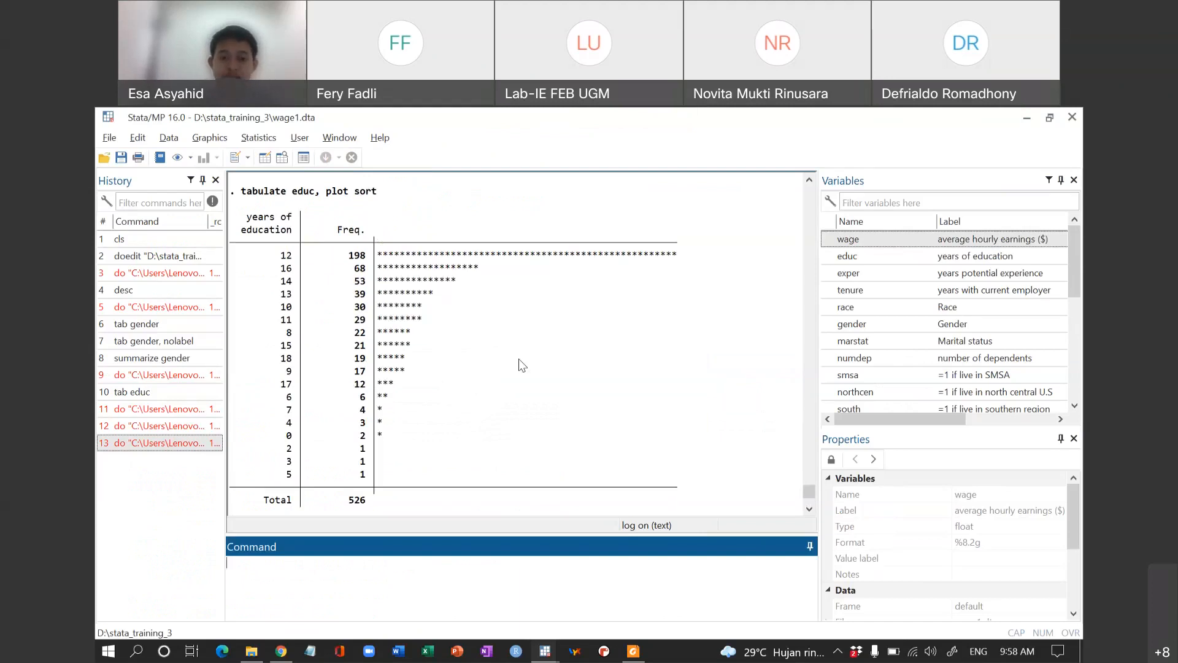
Step: Highlight the three most frequent education levels in the sorted educ plot and examine them
click(530, 268)
drag(530, 268, 694, 288)
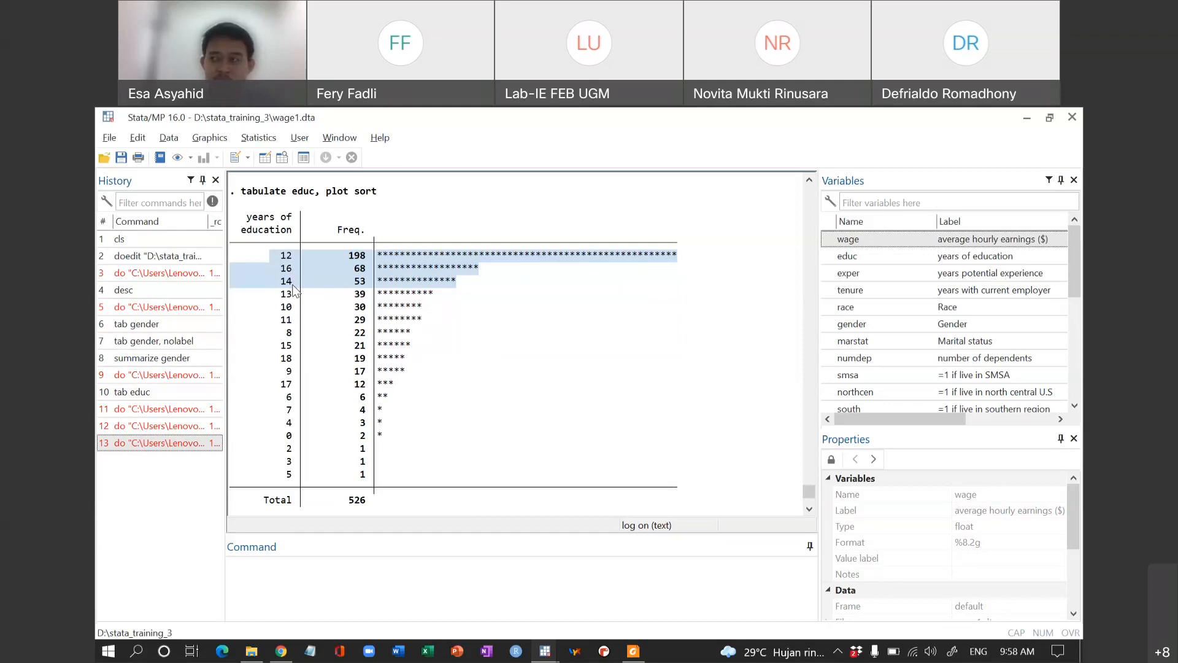
click(509, 354)
Step: Remove the 0 stop line below "tabulate educ, plot sort" in the do-file and cycle through the open windows
key(alt+Tab)
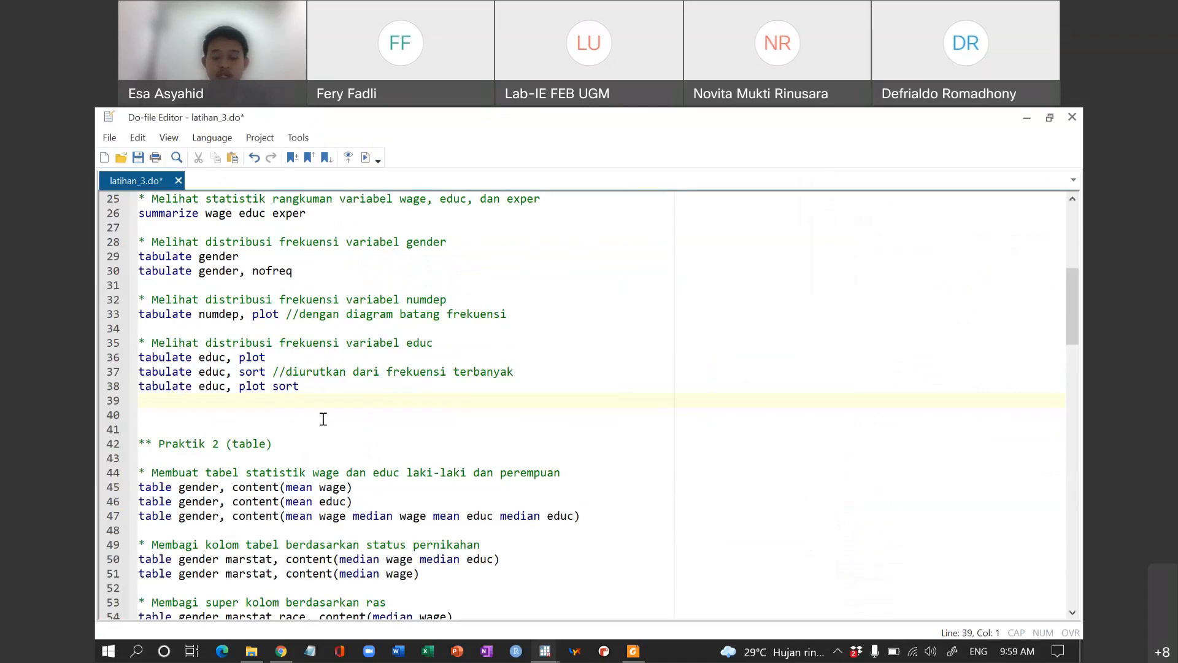
key(alt+Tab)
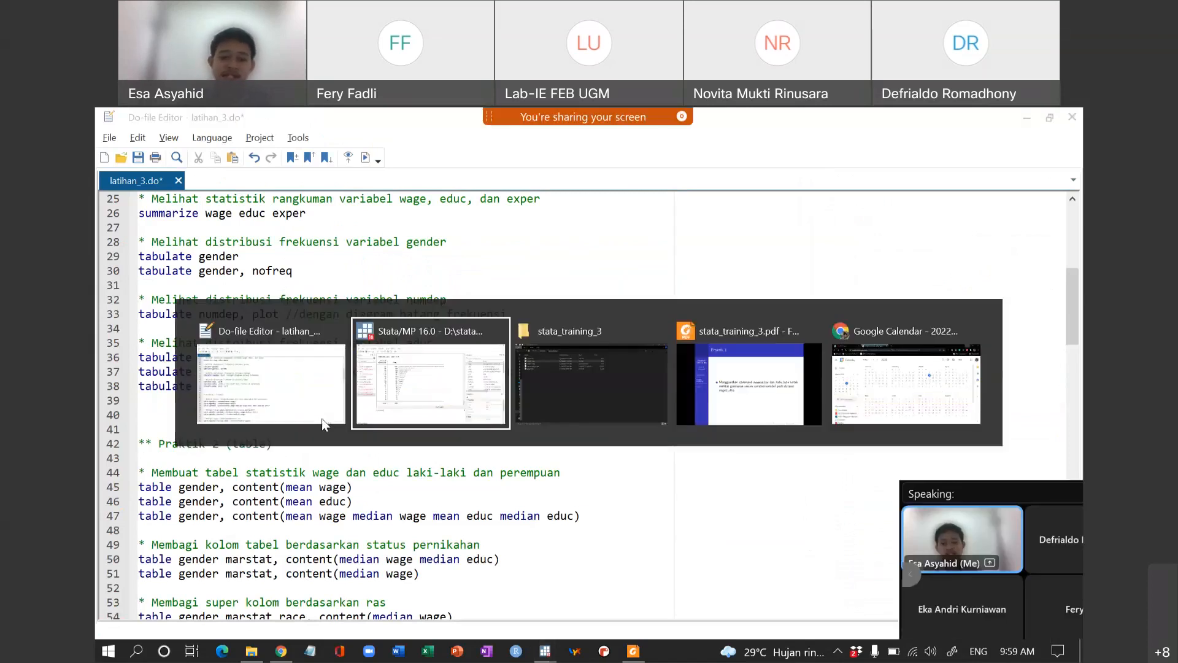
key(alt+Tab)
key(alt+Tab)
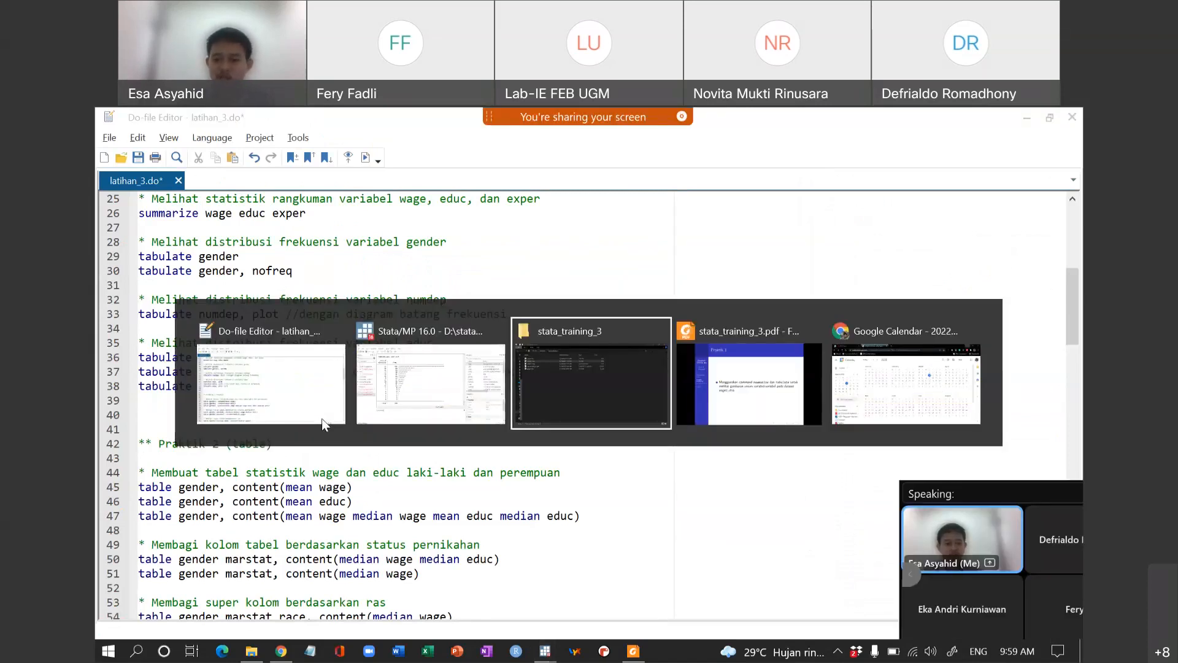
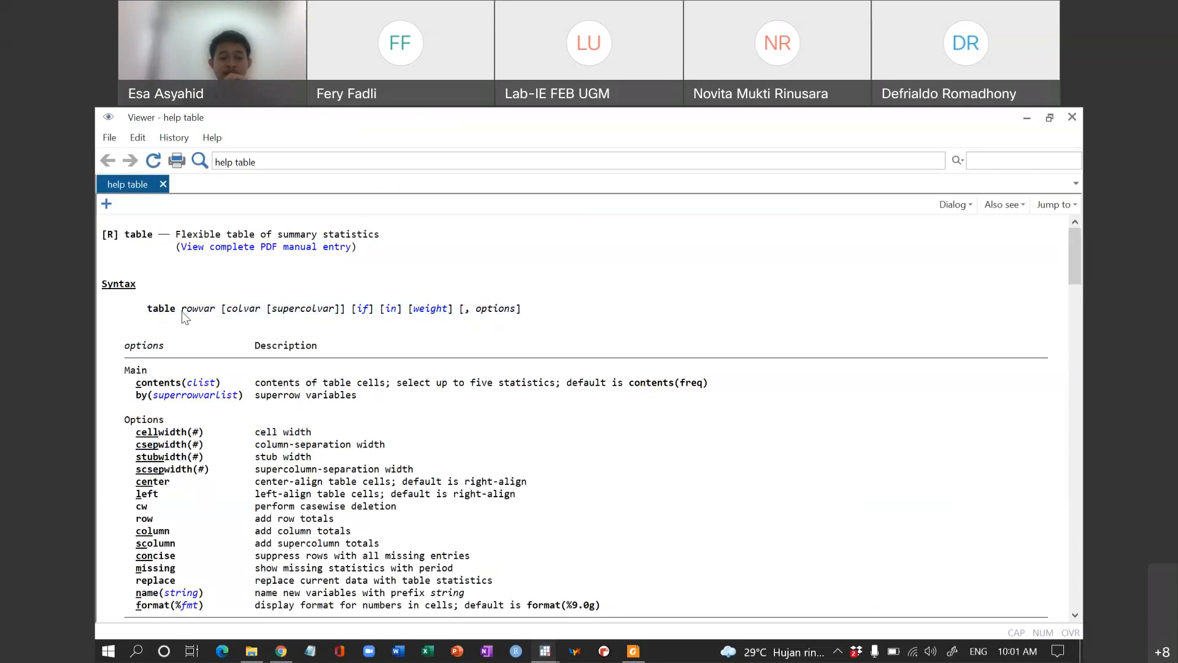
Step: Examine the syntax in the help for table, highlighting rowvar, options and the contents(clist) option
double_click(206, 315)
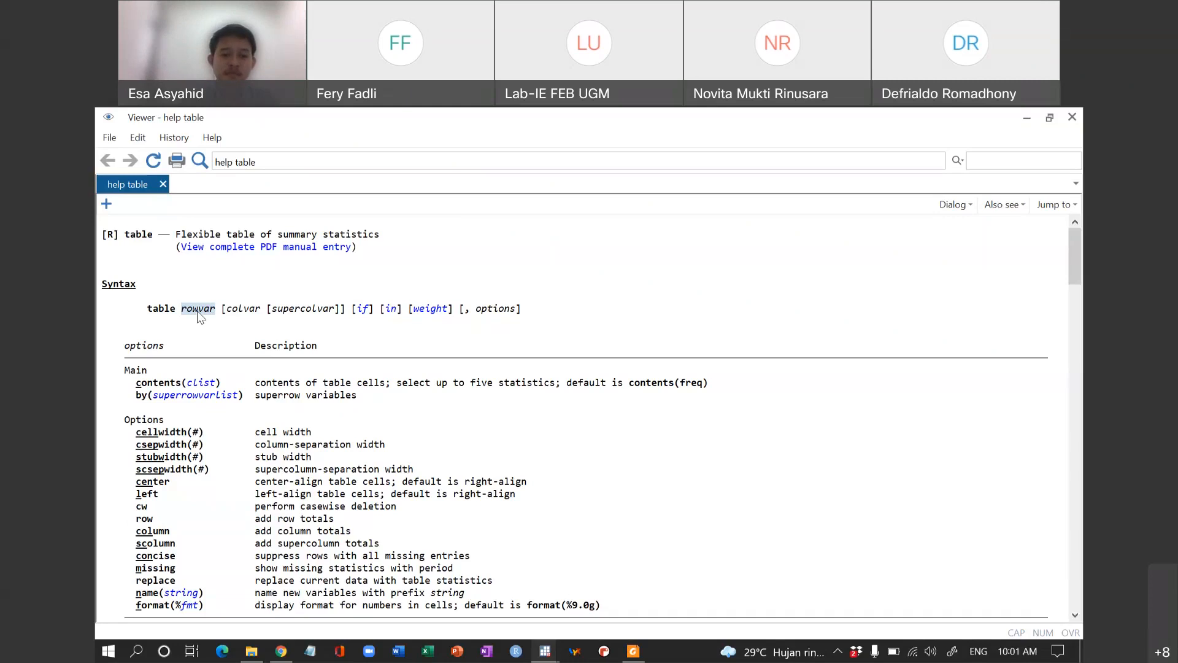
click(197, 311)
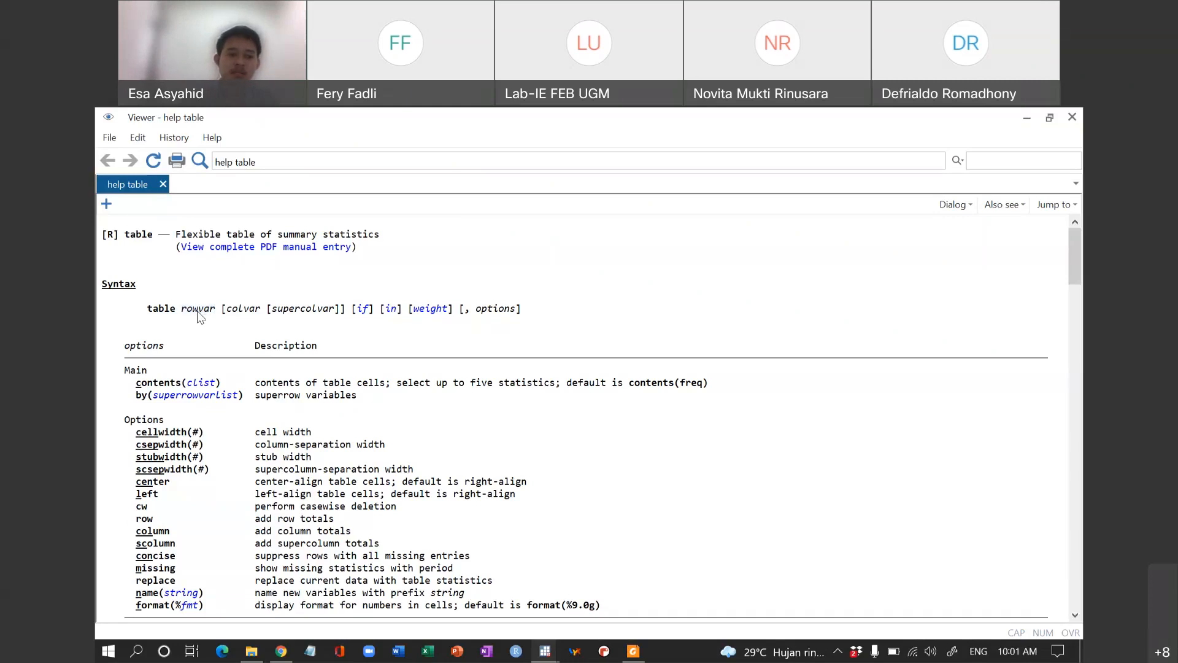
double_click(494, 310)
scroll(294, 431, down, 1)
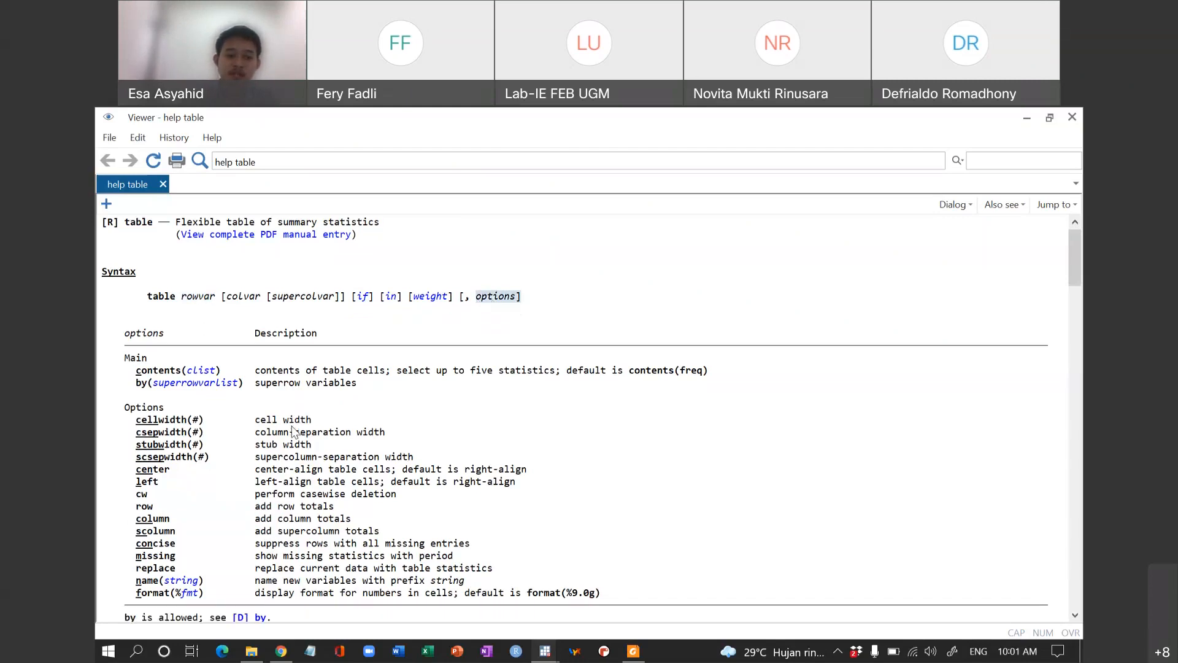
drag(136, 371, 225, 376)
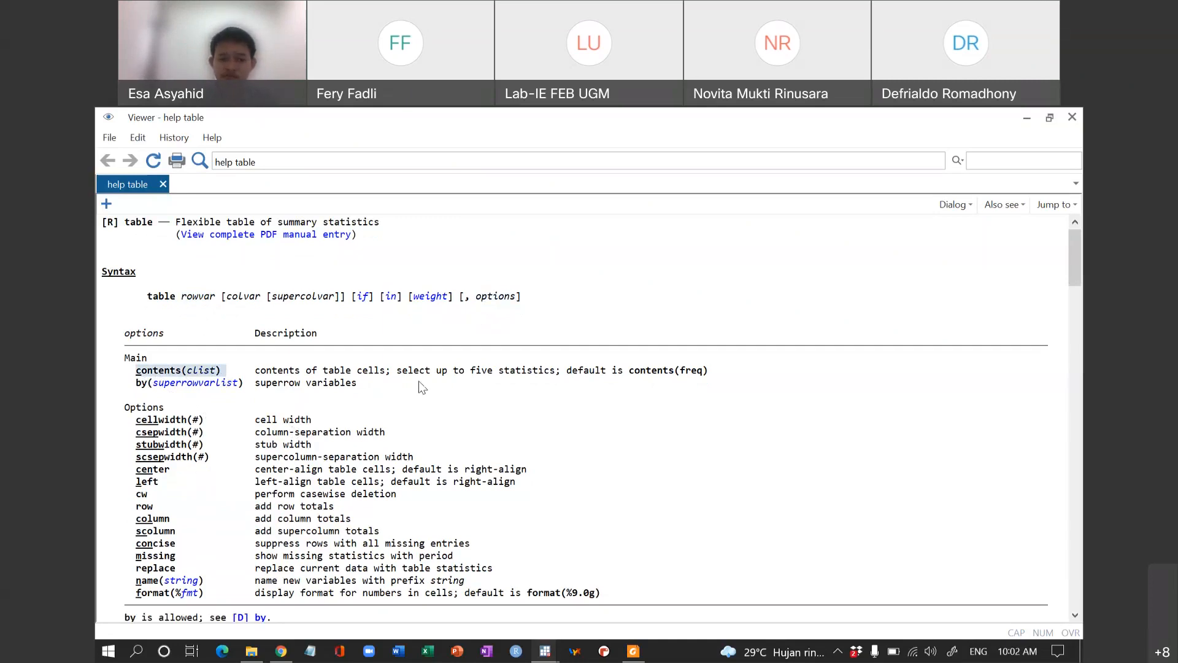
scroll(422, 386, down, 1)
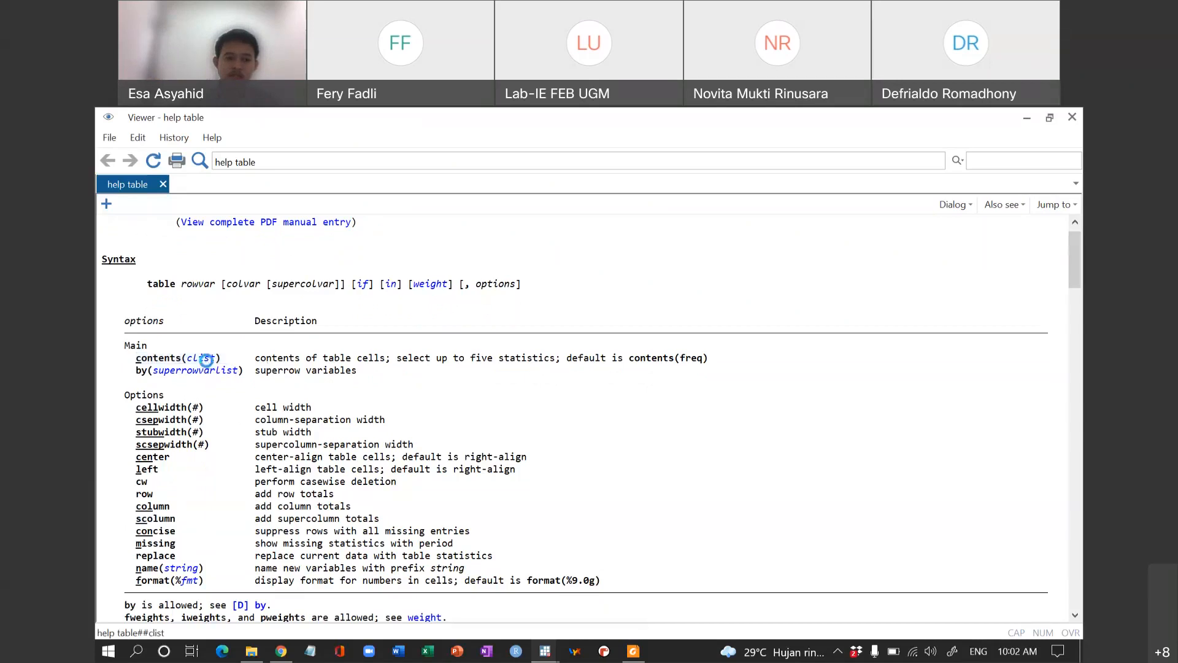
Step: Follow the clist link to review the statistics allowed in contents(), then return to the table syntax
click(206, 358)
scroll(208, 362, up, 12)
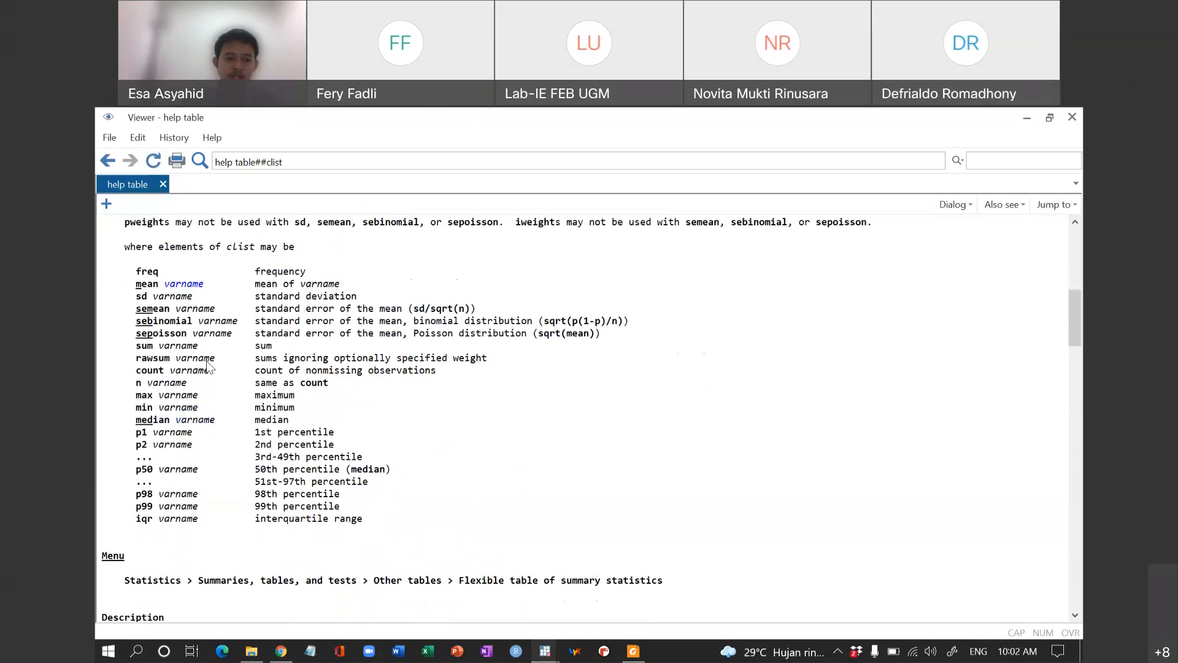
scroll(204, 264, down, 4)
click(203, 264)
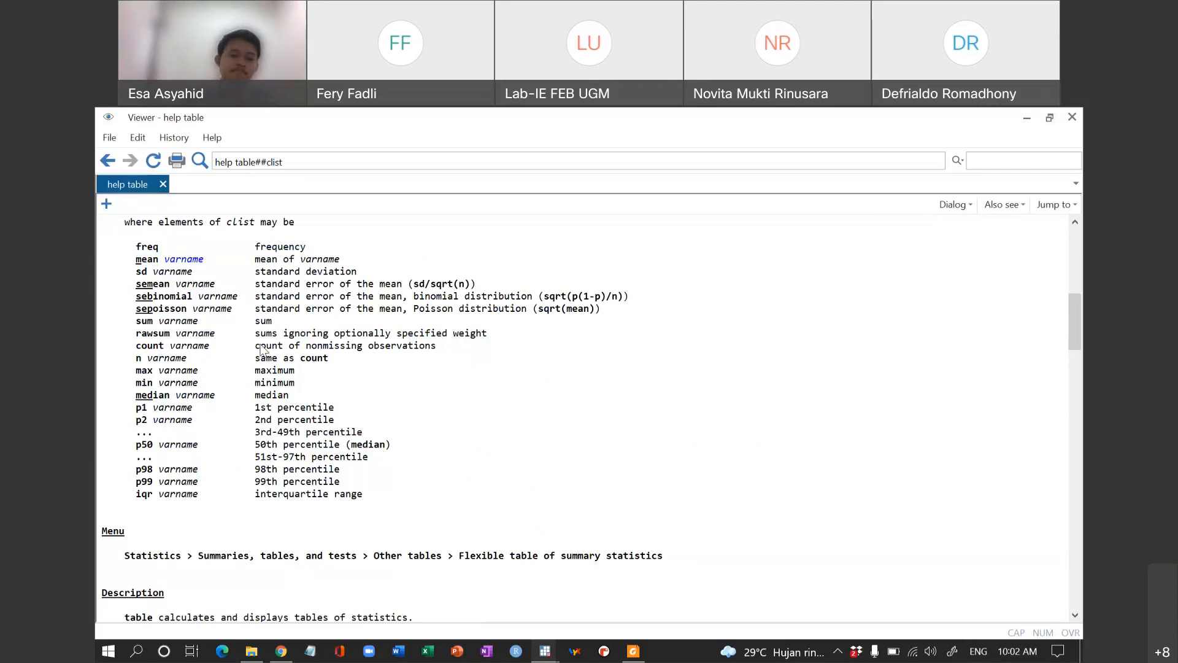
scroll(260, 350, up, 15)
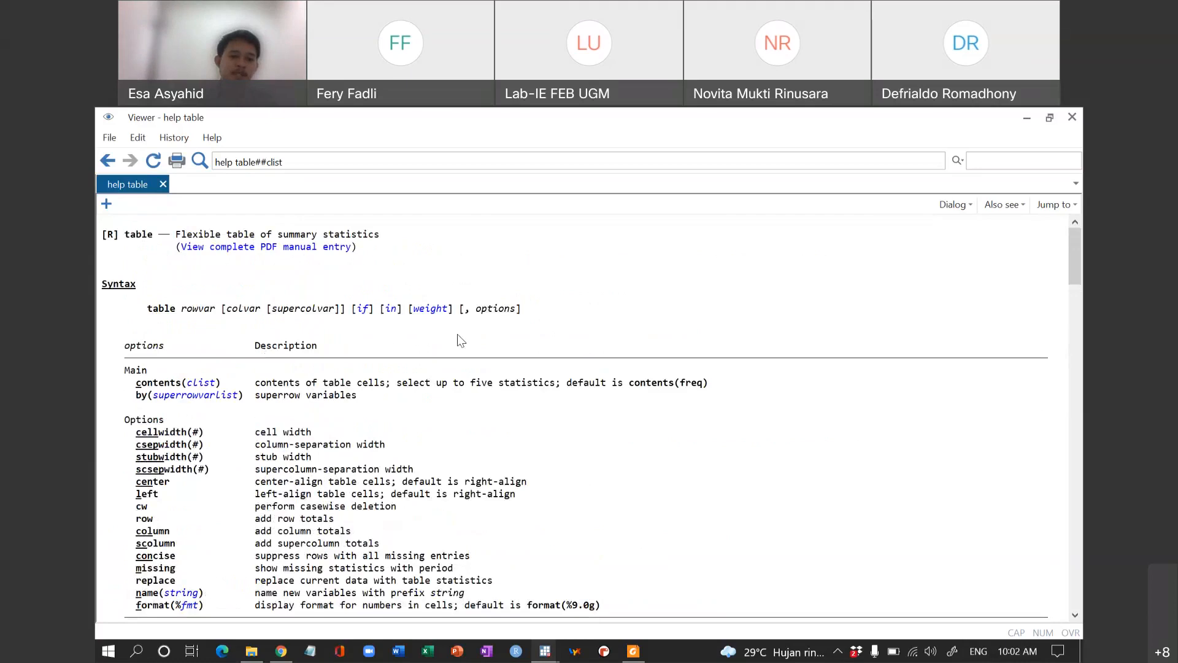
Step: Highlight the by(superrowvarlist) option and the optional colvar and supercolvar arguments in the table help to examine how they divide a table
scroll(460, 340, down, 1)
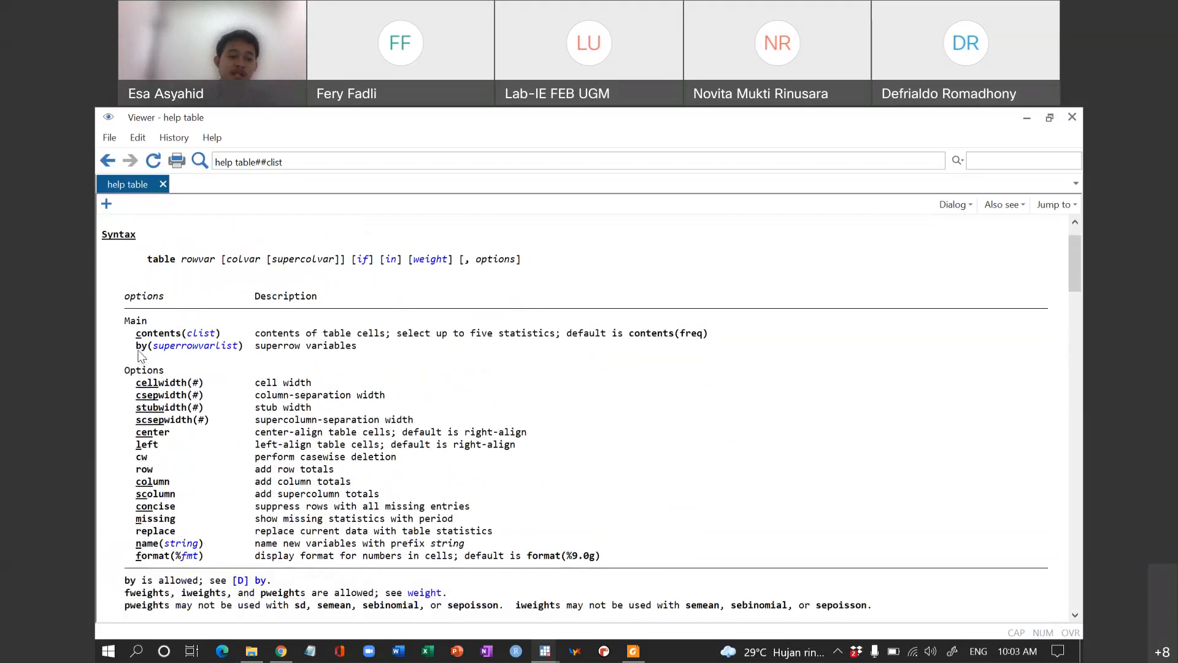
drag(136, 346, 376, 348)
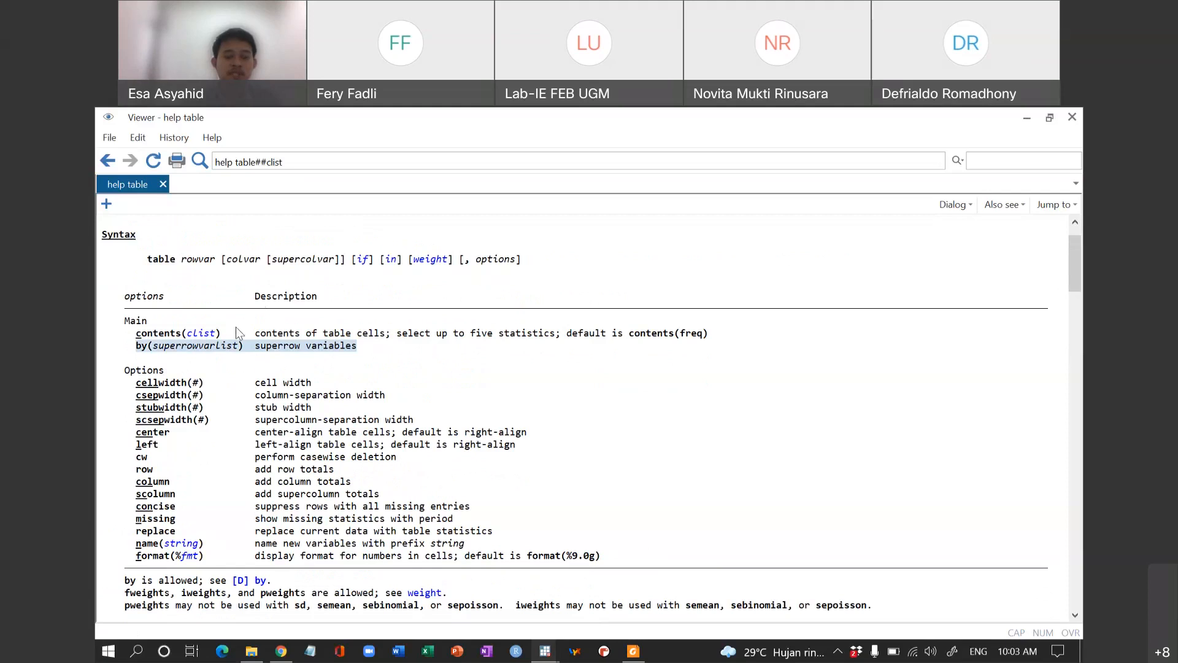
click(239, 285)
drag(183, 261, 257, 265)
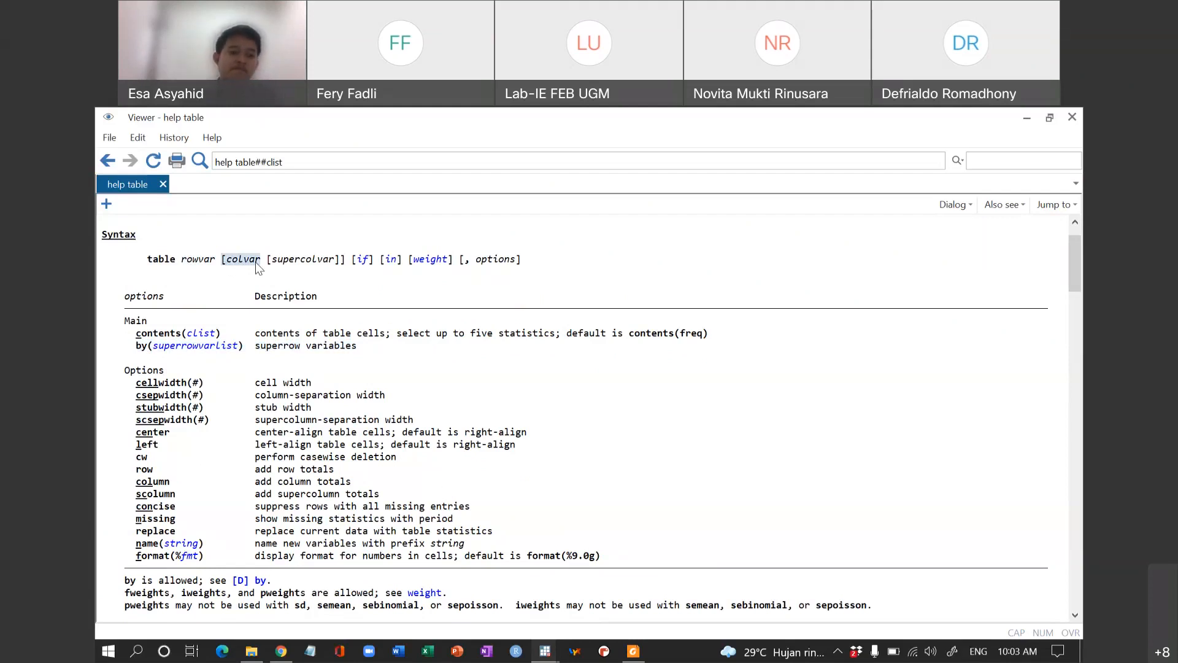
click(243, 269)
drag(224, 265, 255, 264)
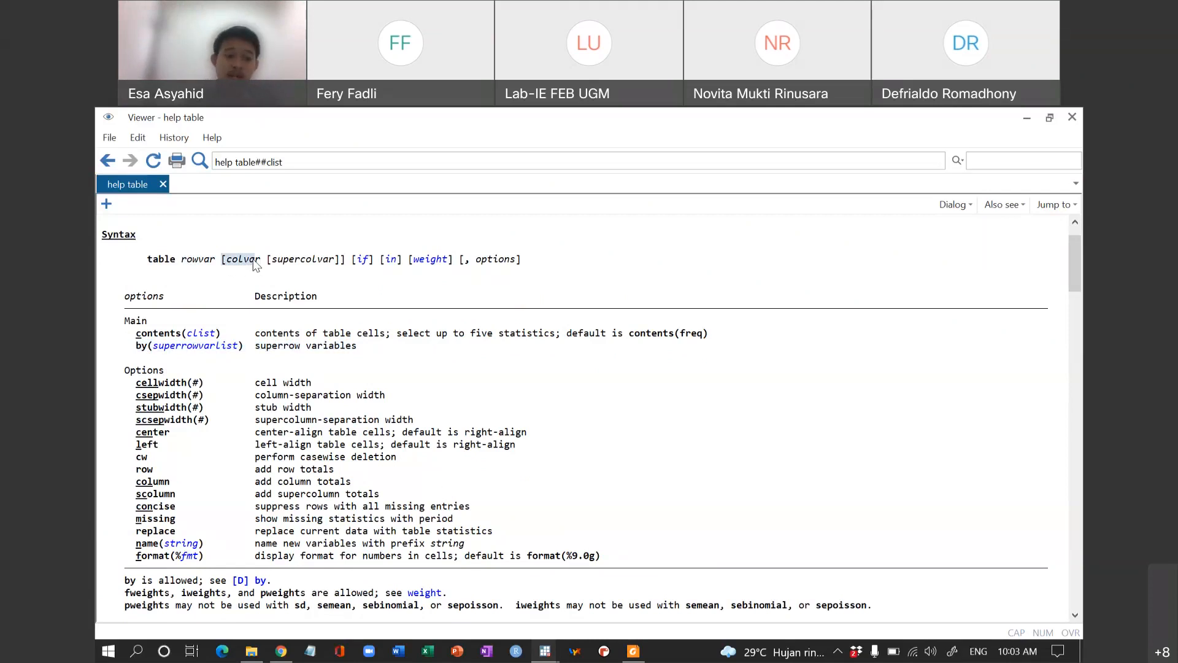
click(282, 264)
drag(329, 270, 340, 270)
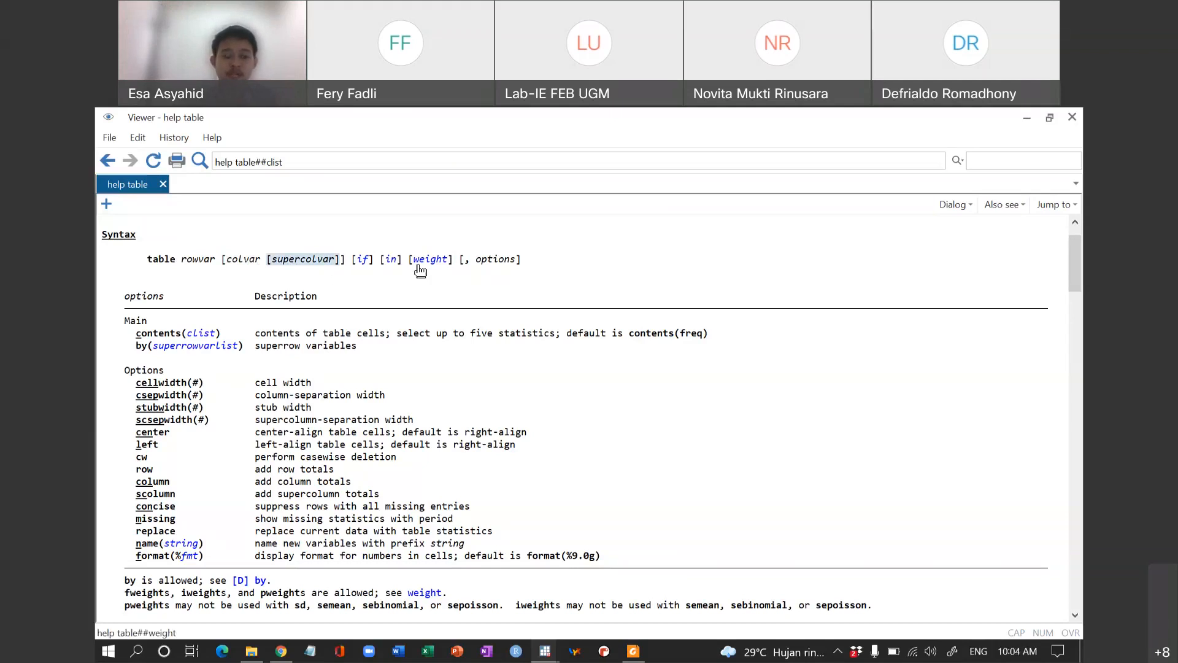
Step: Highlight by(superrowvarlist) again to review how the table command defines superrows
drag(137, 351, 261, 351)
click(262, 354)
drag(138, 351, 252, 356)
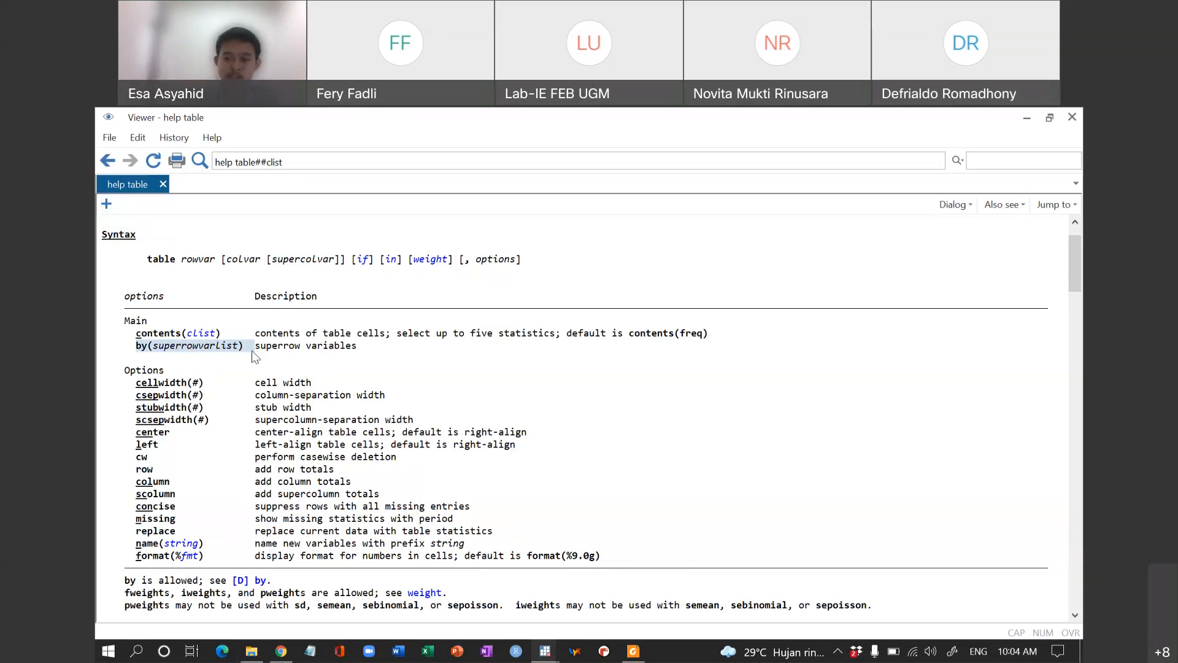
click(274, 352)
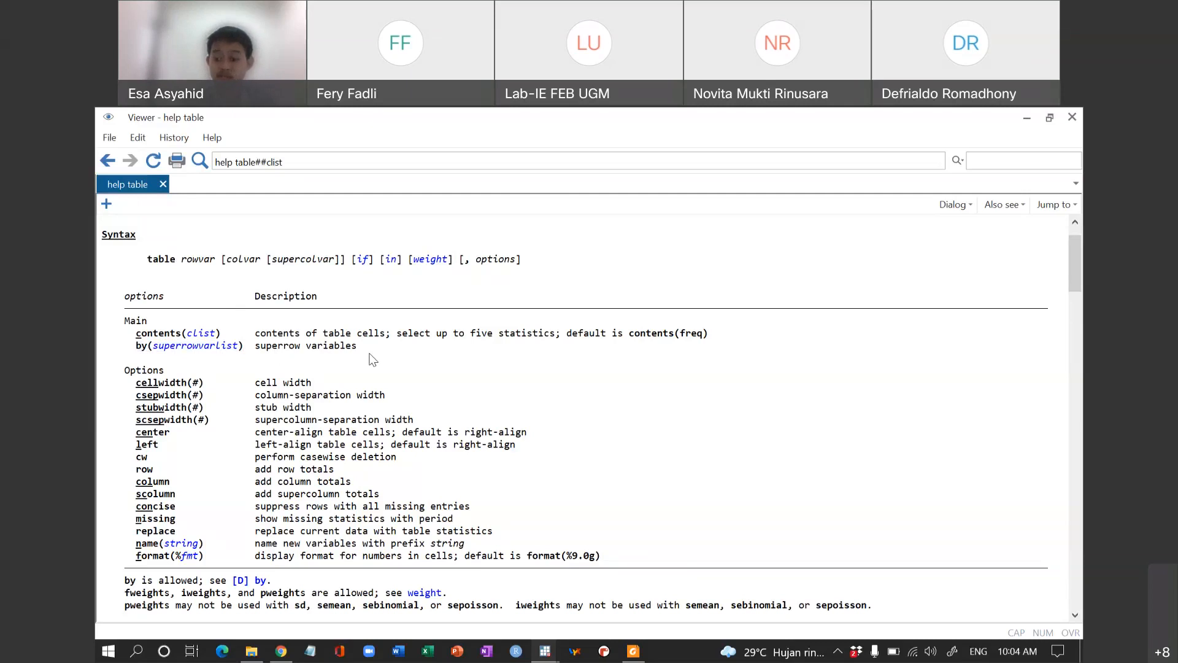
Step: Switch to latihan_3.do and examine the row variable and content option of "table gender, content(mean wage)" in the Praktik 2 section
key(alt+Tab)
key(alt+Tab)
key(alt+Tab)
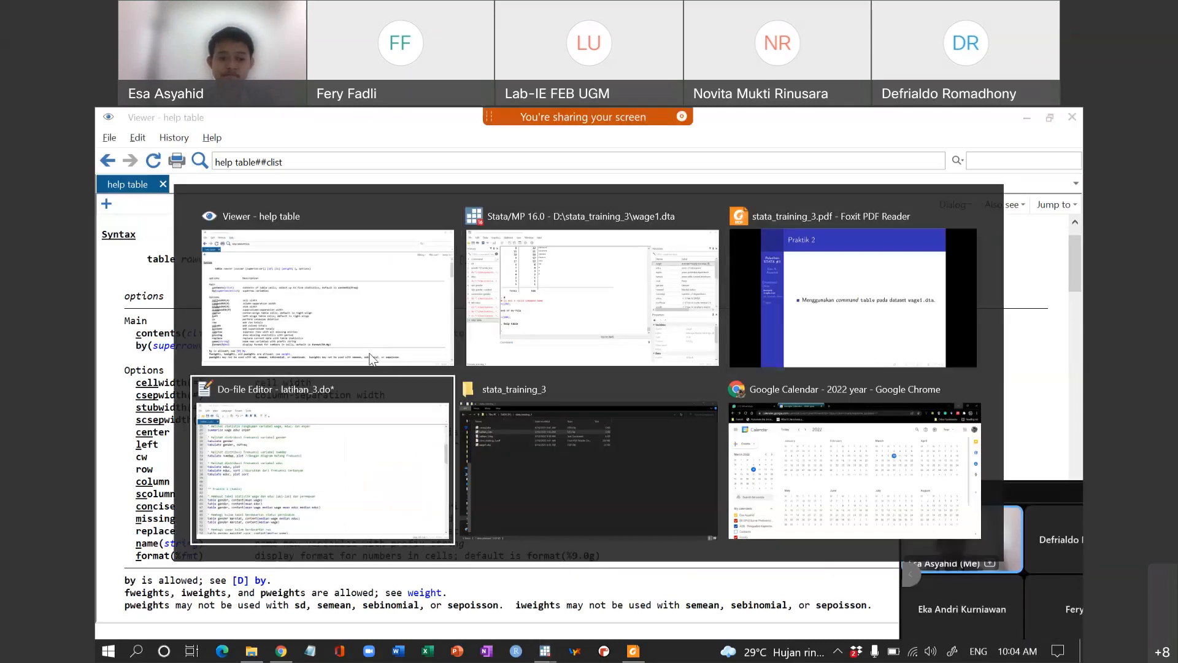
scroll(371, 429, down, 4)
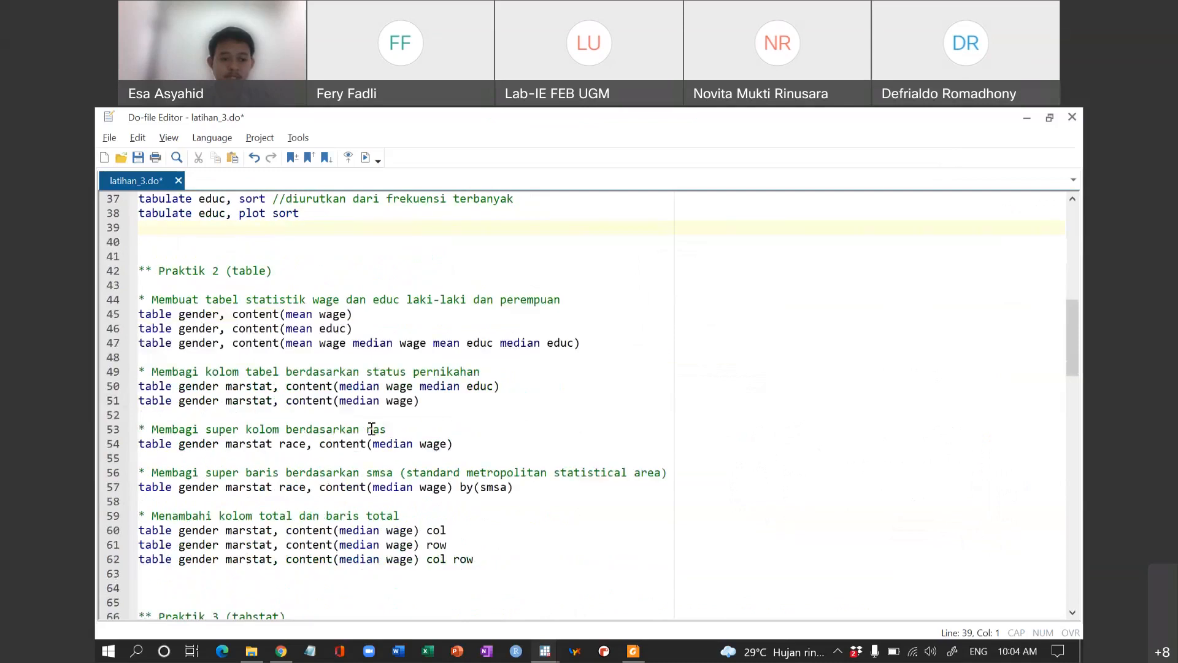
scroll(372, 428, down, 1)
click(390, 275)
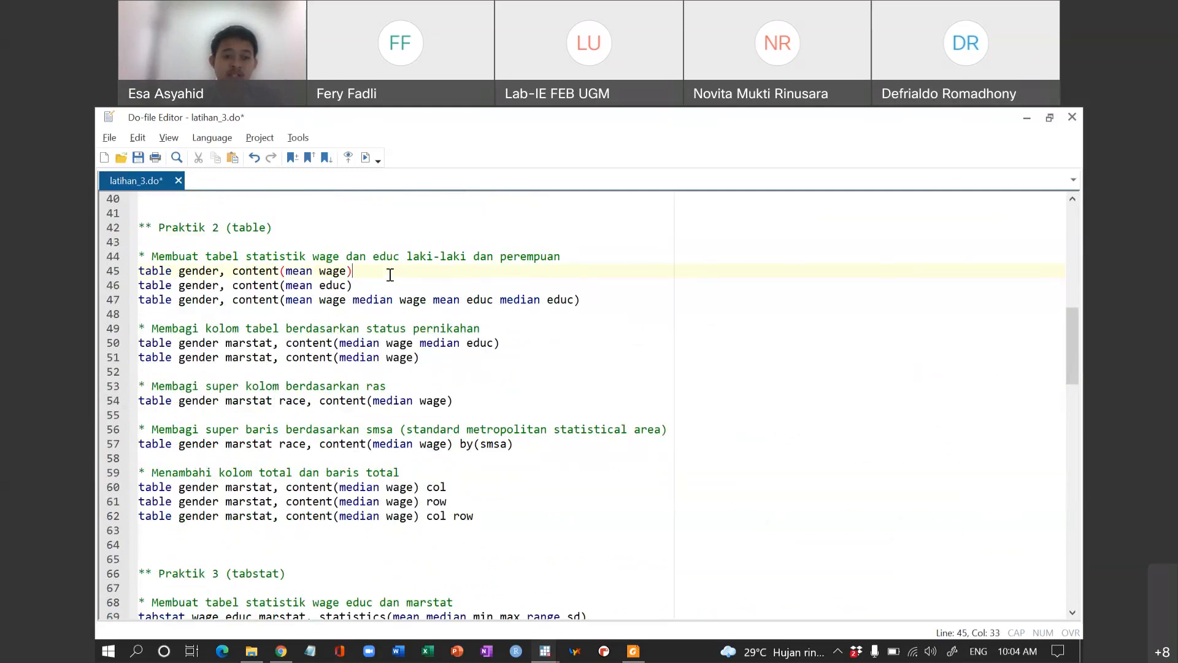
click(335, 272)
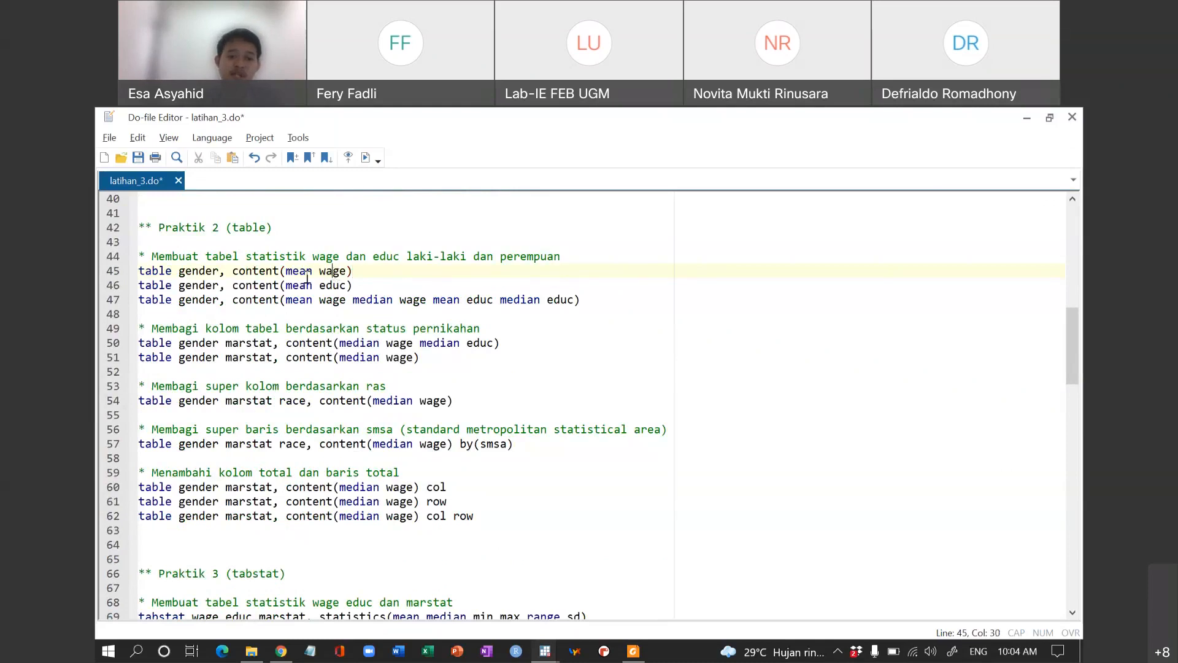
drag(151, 272, 220, 275)
click(218, 270)
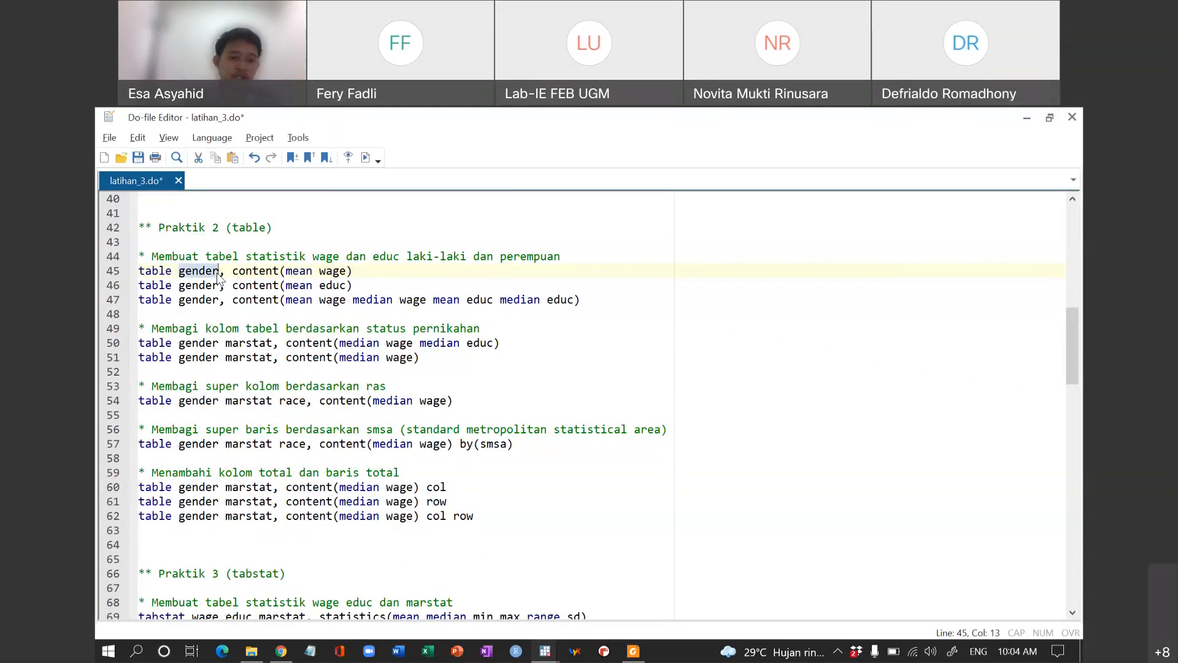
click(219, 273)
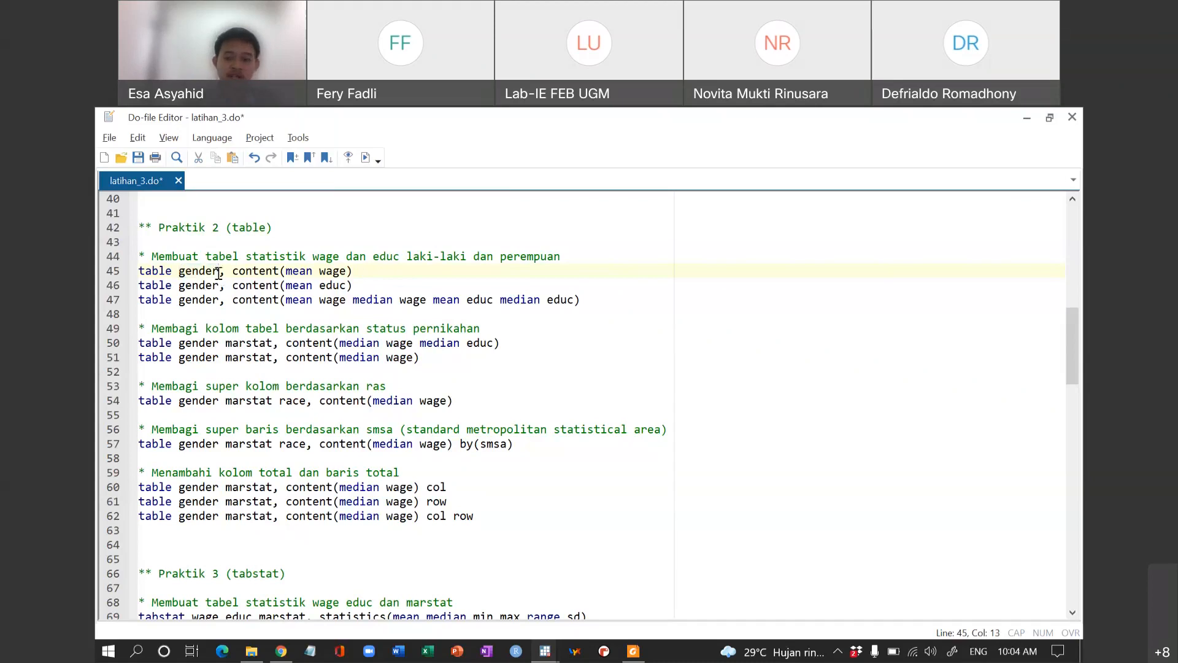
drag(235, 272, 350, 270)
click(356, 271)
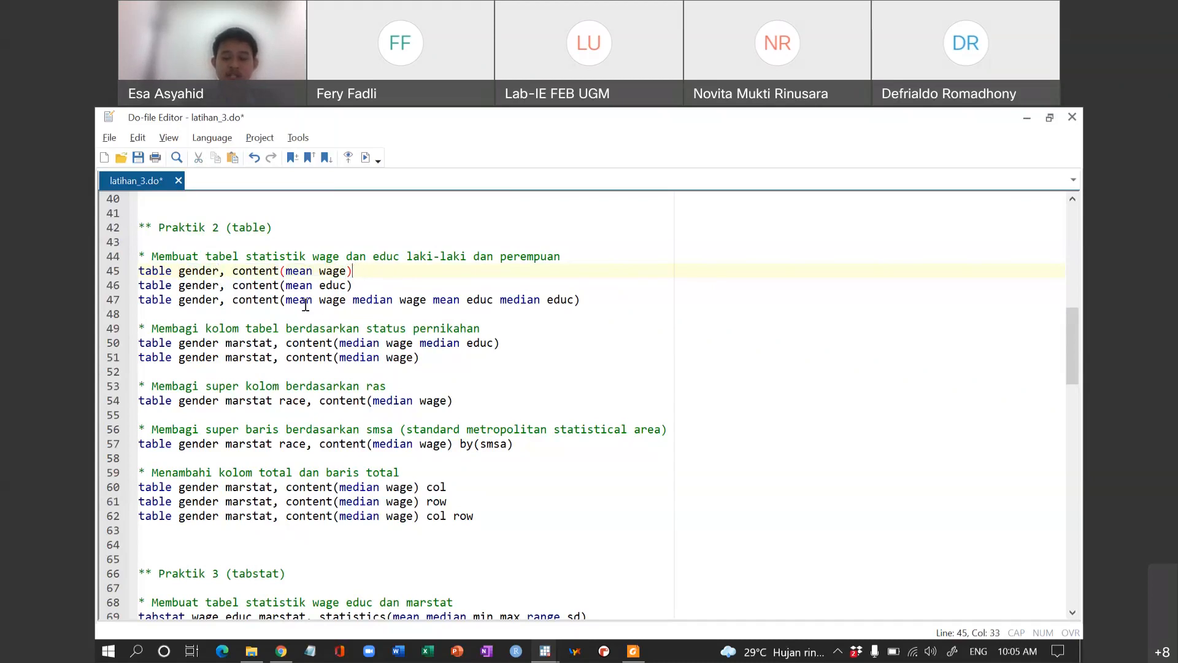
Step: Highlight the mean and median statistics for wage and educ in the content option of the third table gender command
drag(302, 304, 560, 301)
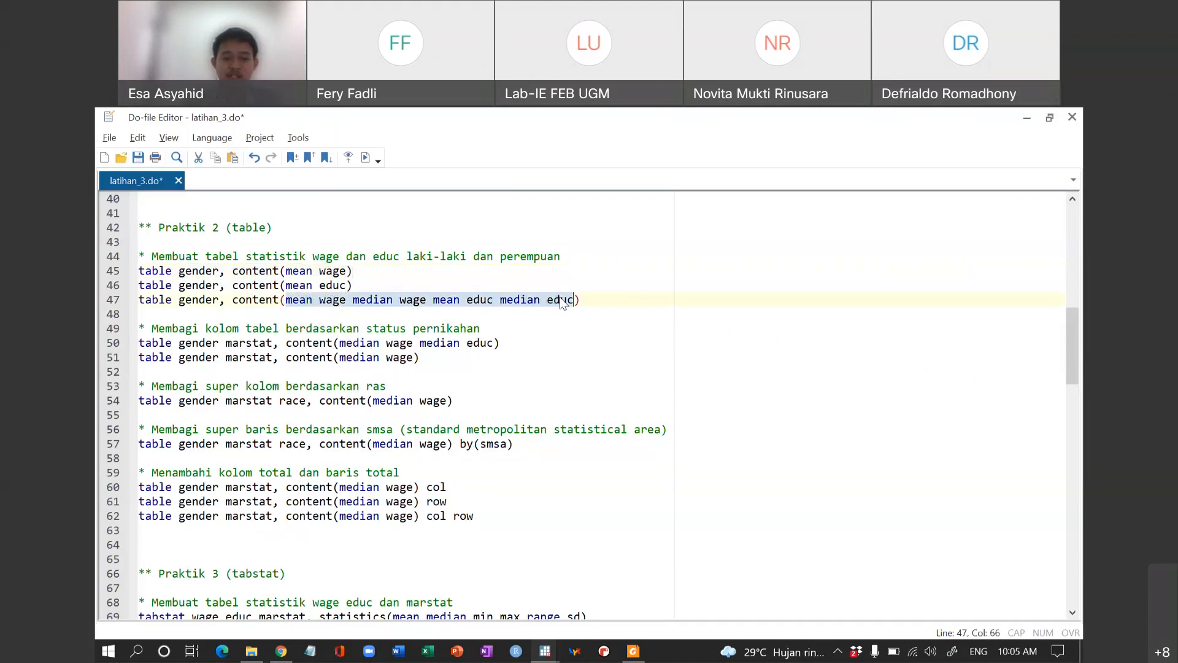
click(334, 301)
drag(366, 300, 566, 302)
click(447, 301)
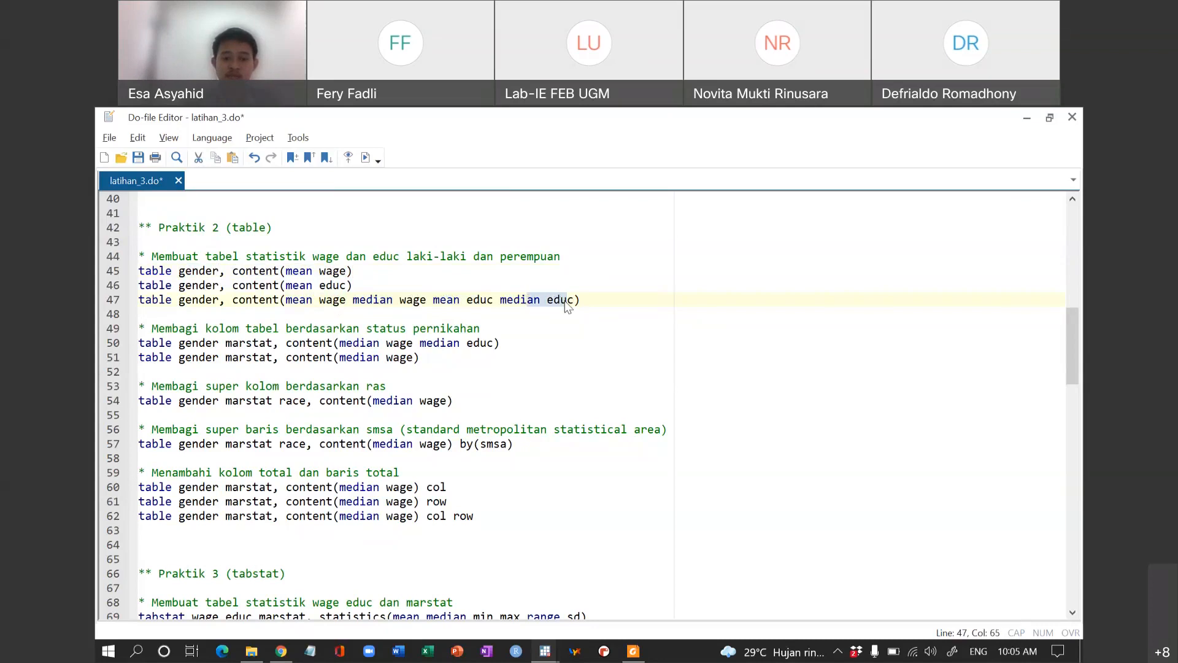
Step: Insert a 0 stop line below the third table gender command, run the do-file up to it and bring the table results into view
click(534, 316)
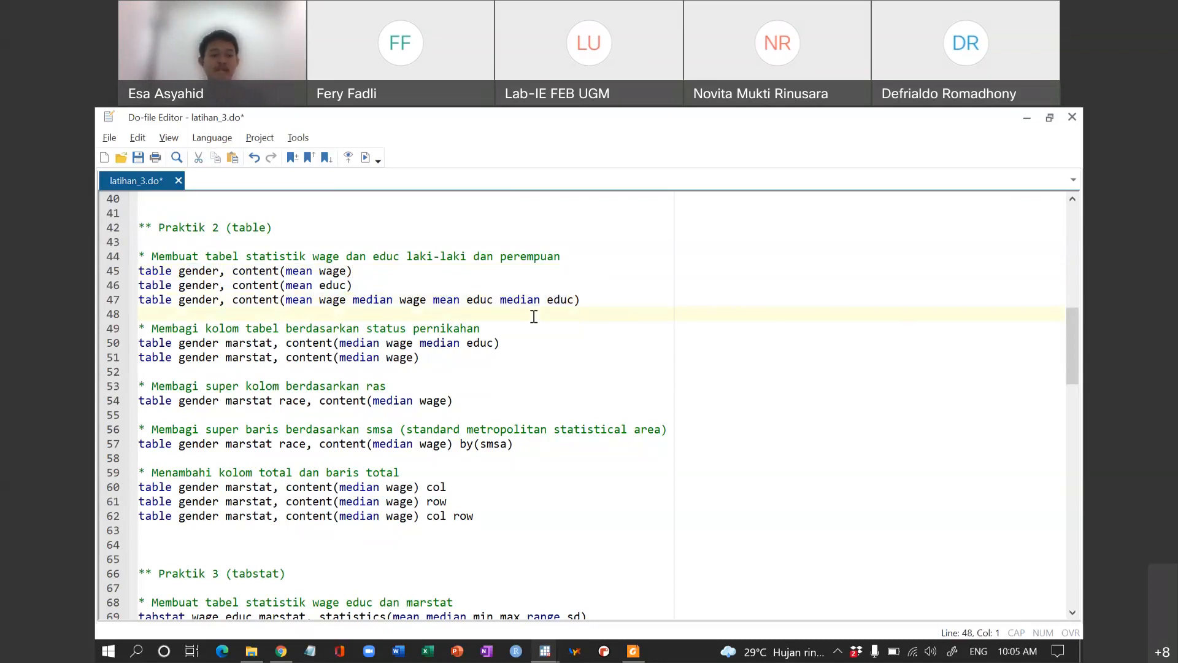
text(0)
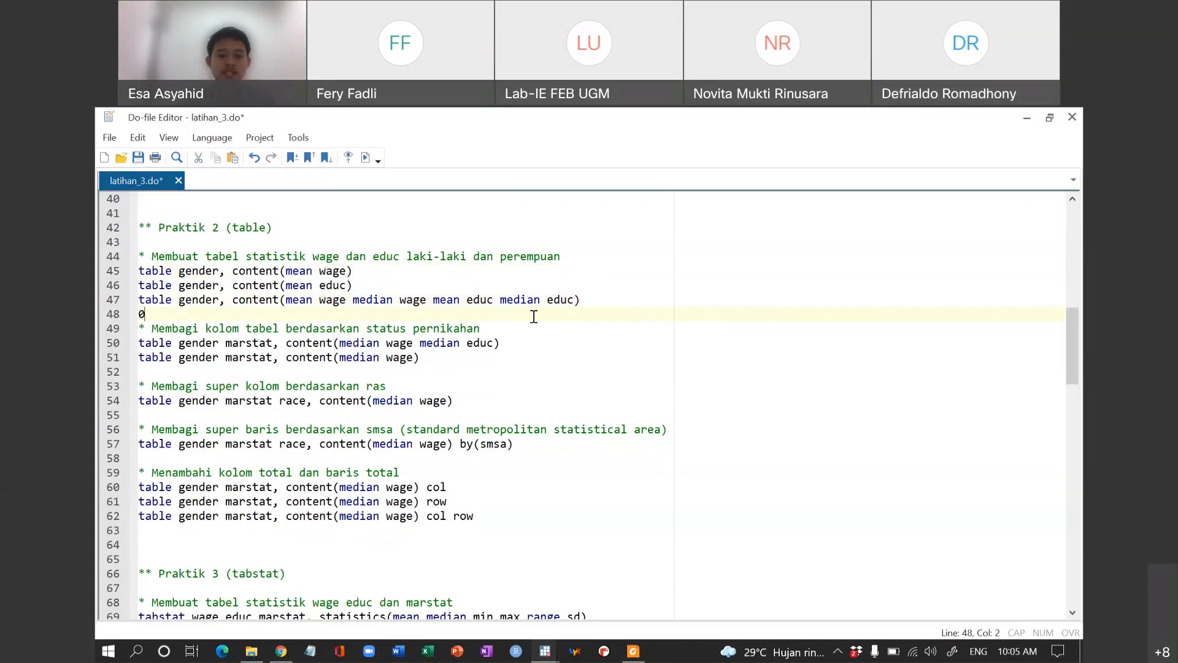
key(alt+Tab)
key(alt+Tab)
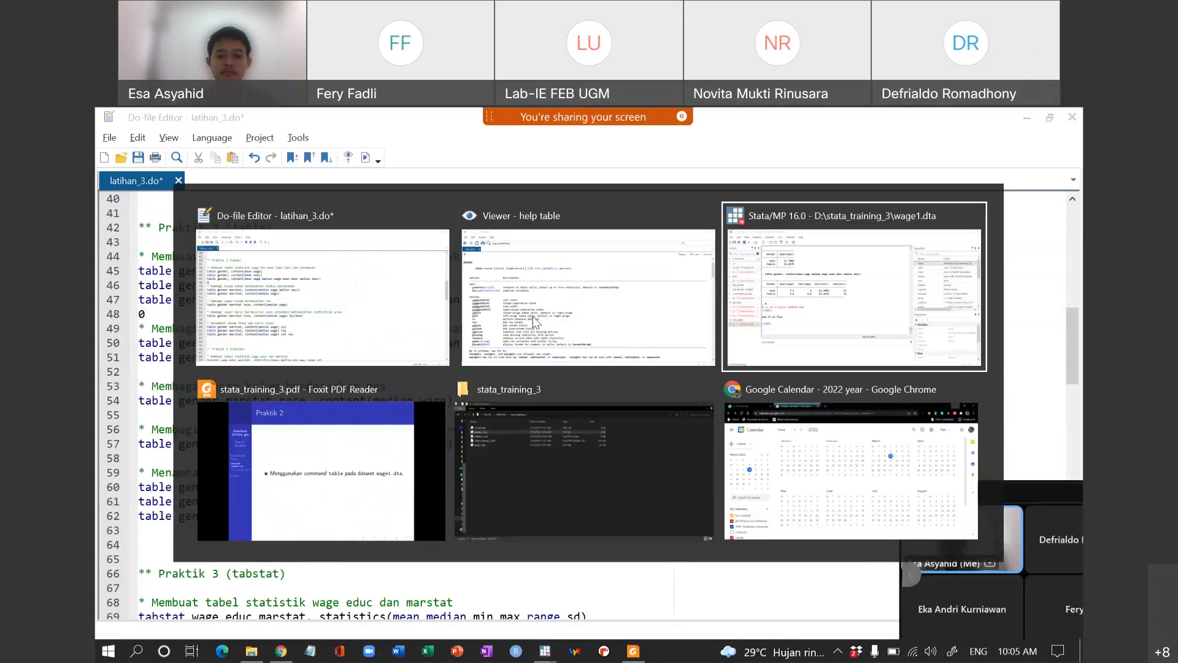
scroll(667, 417, up, 2)
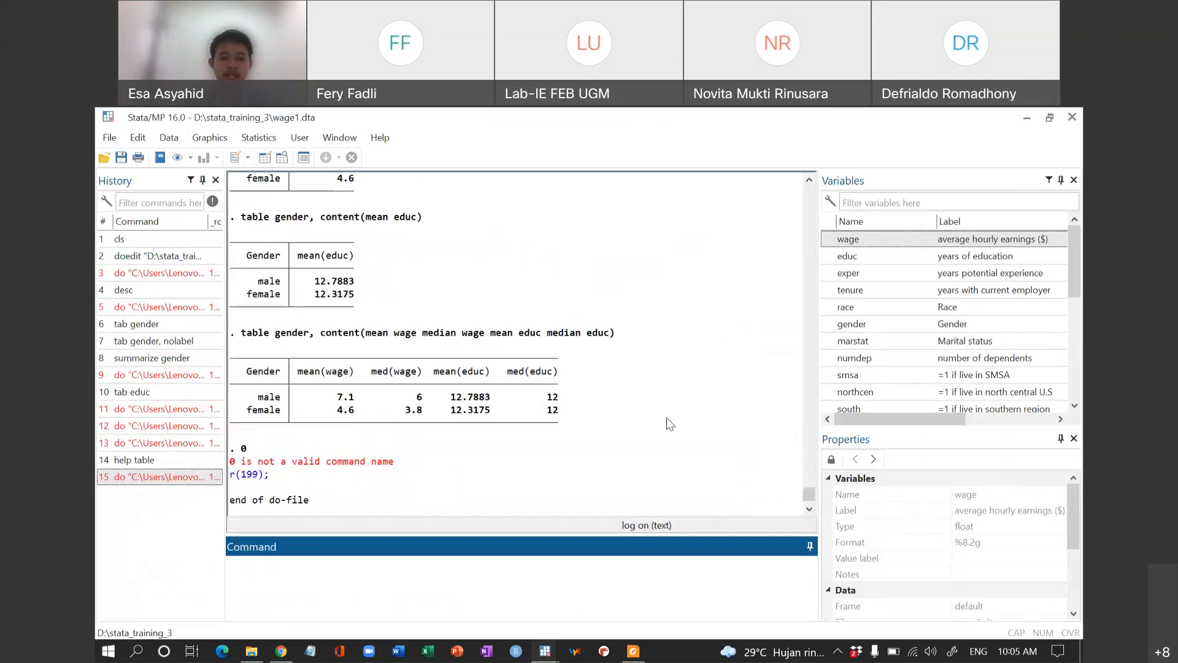
scroll(666, 417, up, 4)
scroll(667, 417, down, 3)
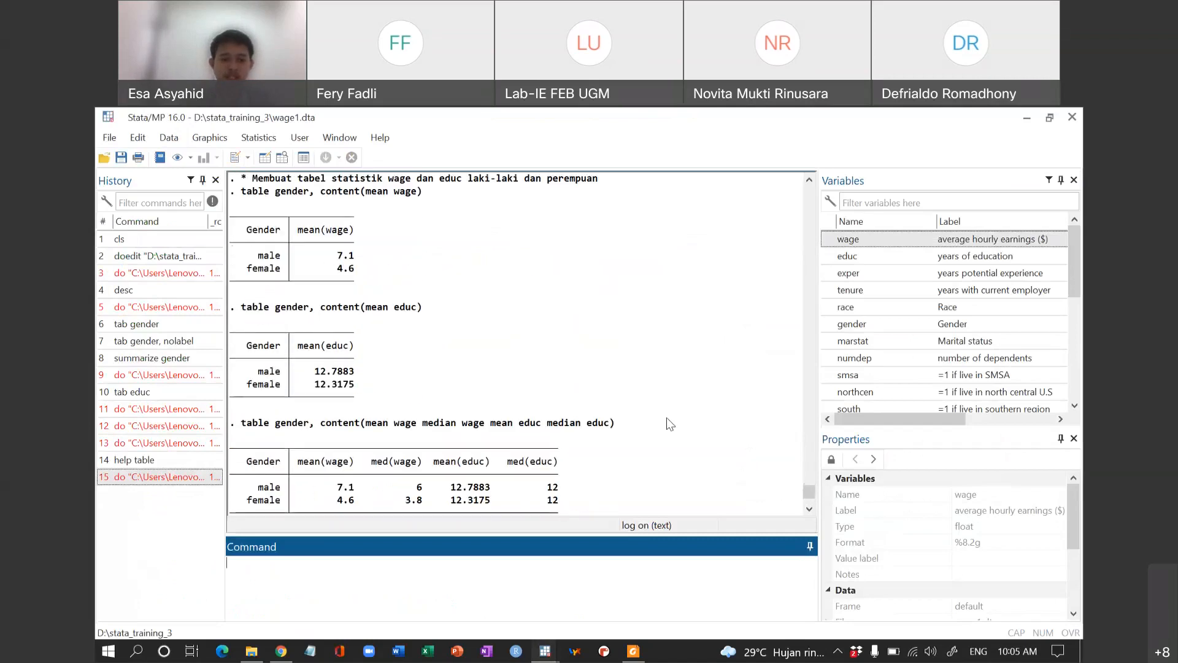
Step: Examine the "table gender, content(mean wage)" output, comparing the mean wage of males and females
drag(242, 194, 310, 200)
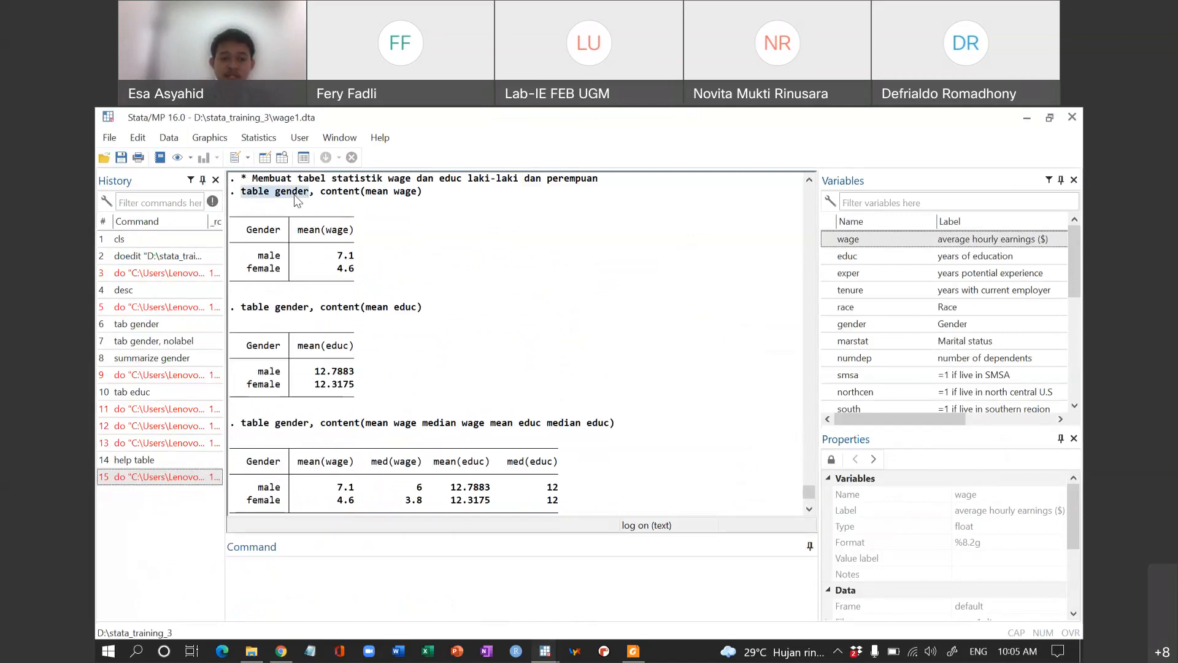
click(298, 200)
drag(258, 261, 372, 272)
click(341, 194)
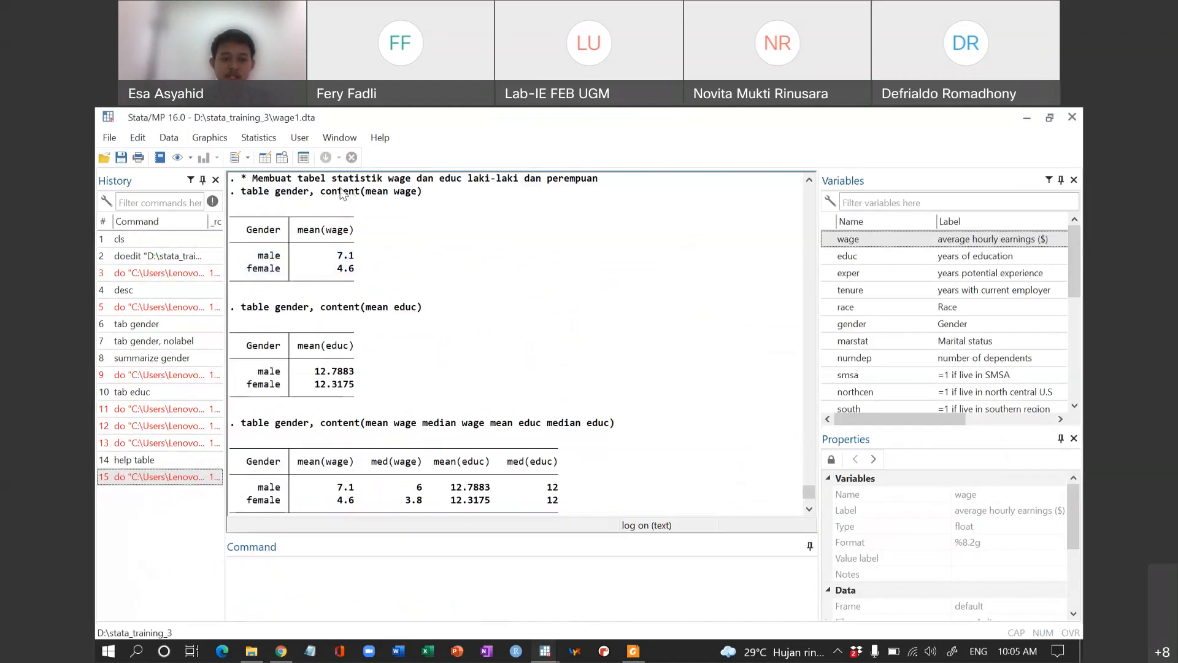
drag(366, 192, 406, 192)
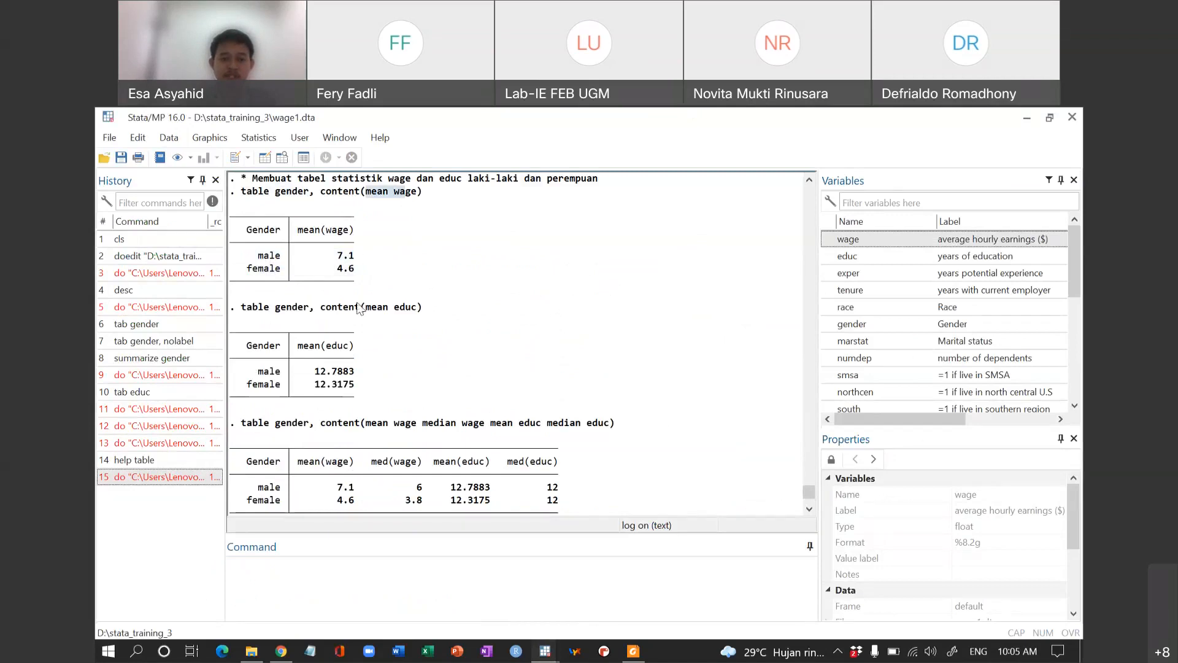
mouse_move(338, 257)
mouse_down()
mouse_move(356, 257)
mouse_move(356, 268)
mouse_up()
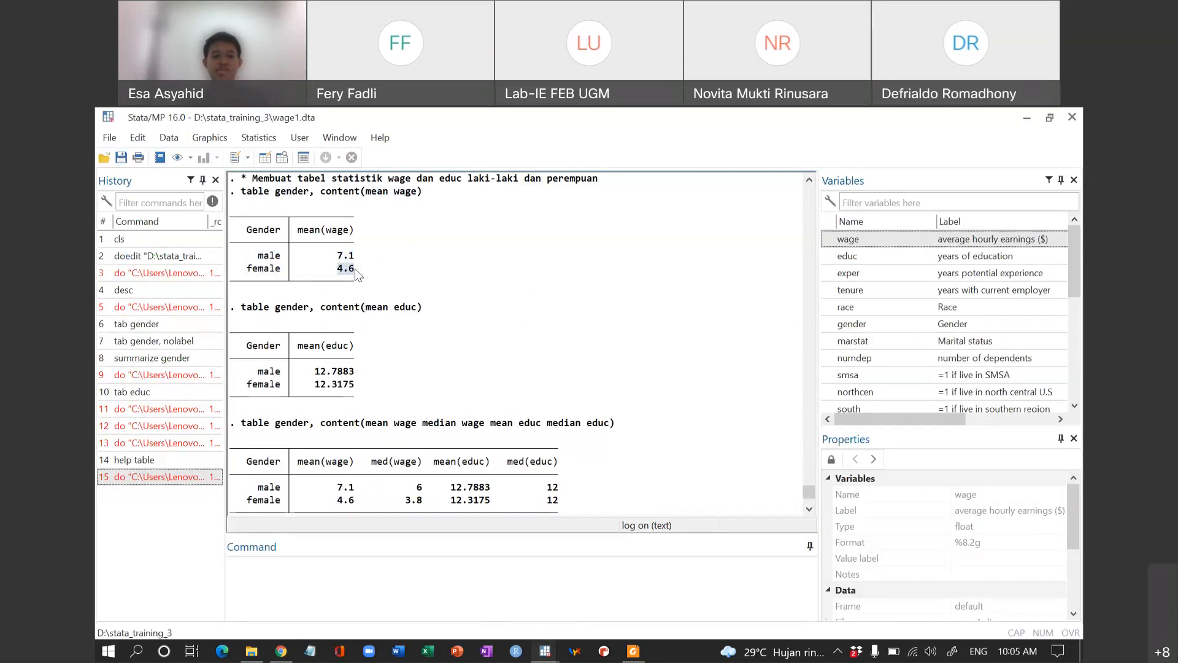
click(344, 261)
drag(334, 257, 361, 263)
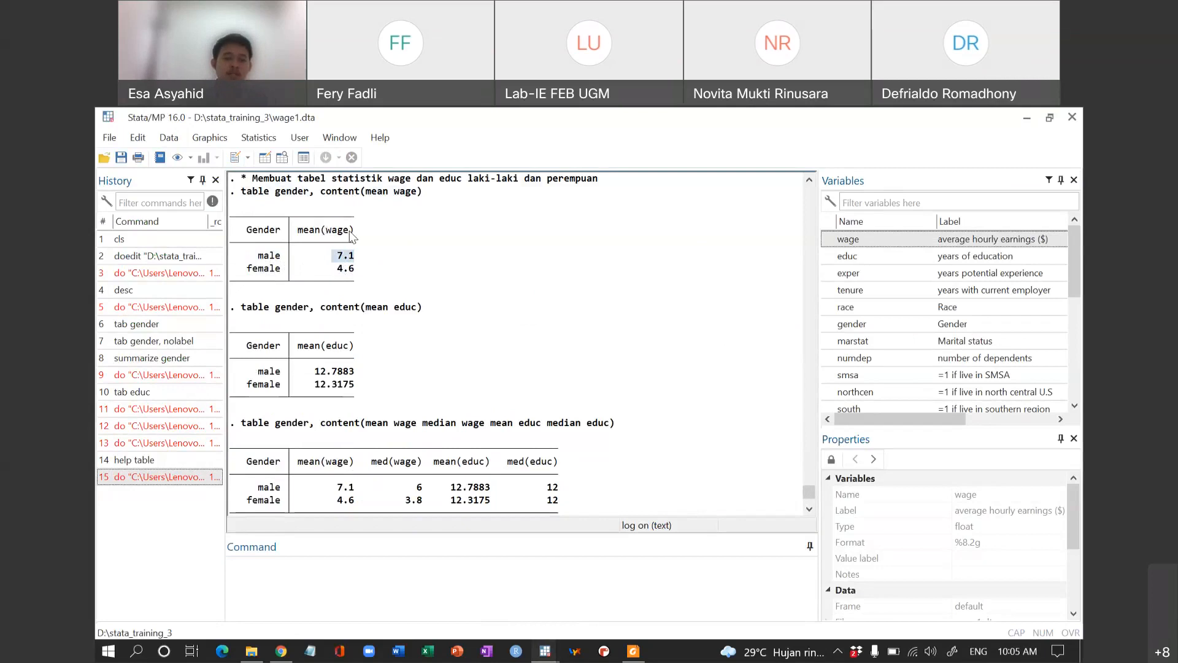
drag(338, 270, 353, 272)
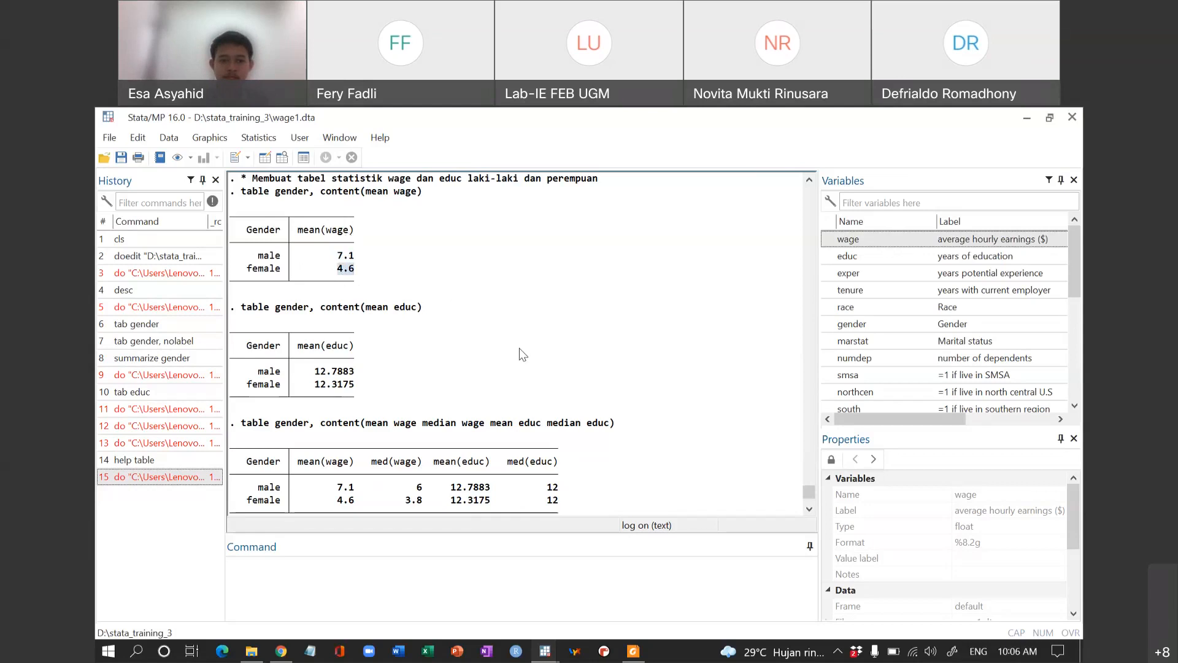
Step: Examine the table combining mean and median wage and educ by gender, matching its columns to the content list and comparing the medians
text(0)
key(Return)
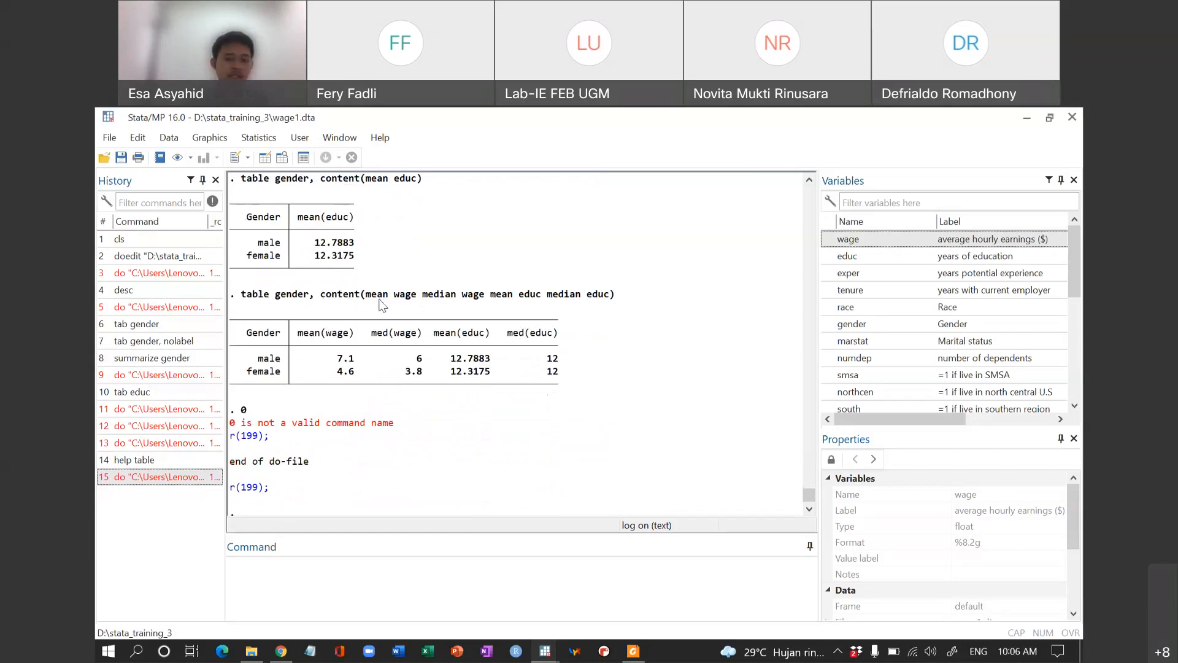
drag(384, 299, 596, 298)
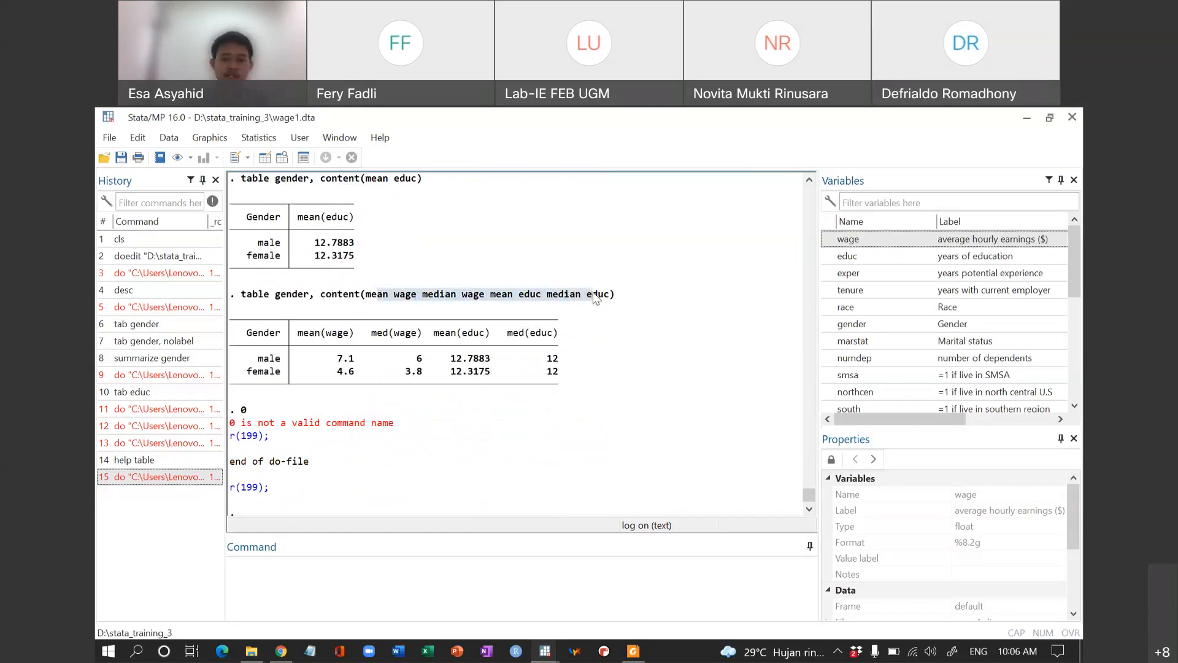
click(595, 299)
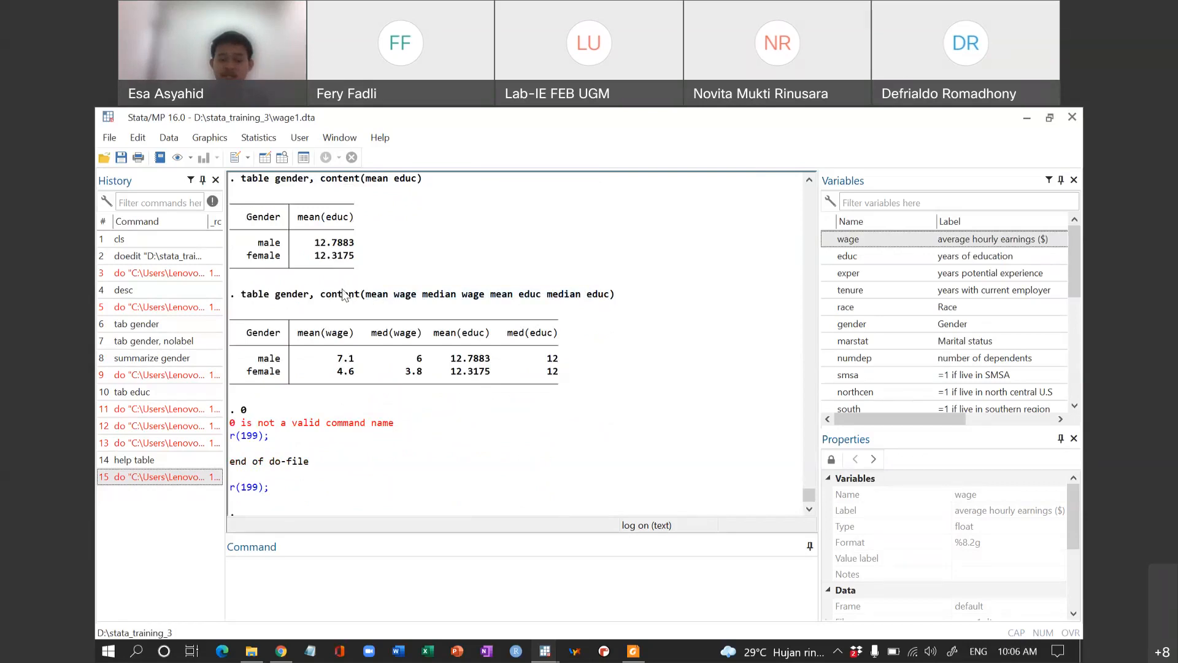
drag(310, 335, 535, 342)
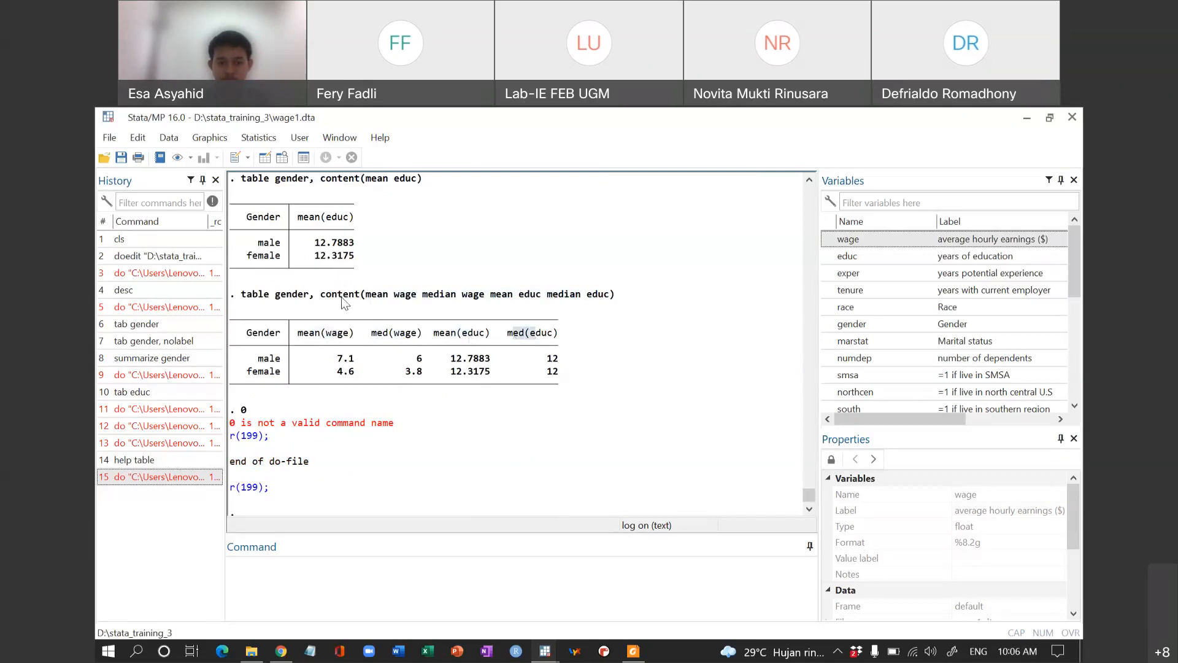
drag(276, 301, 309, 297)
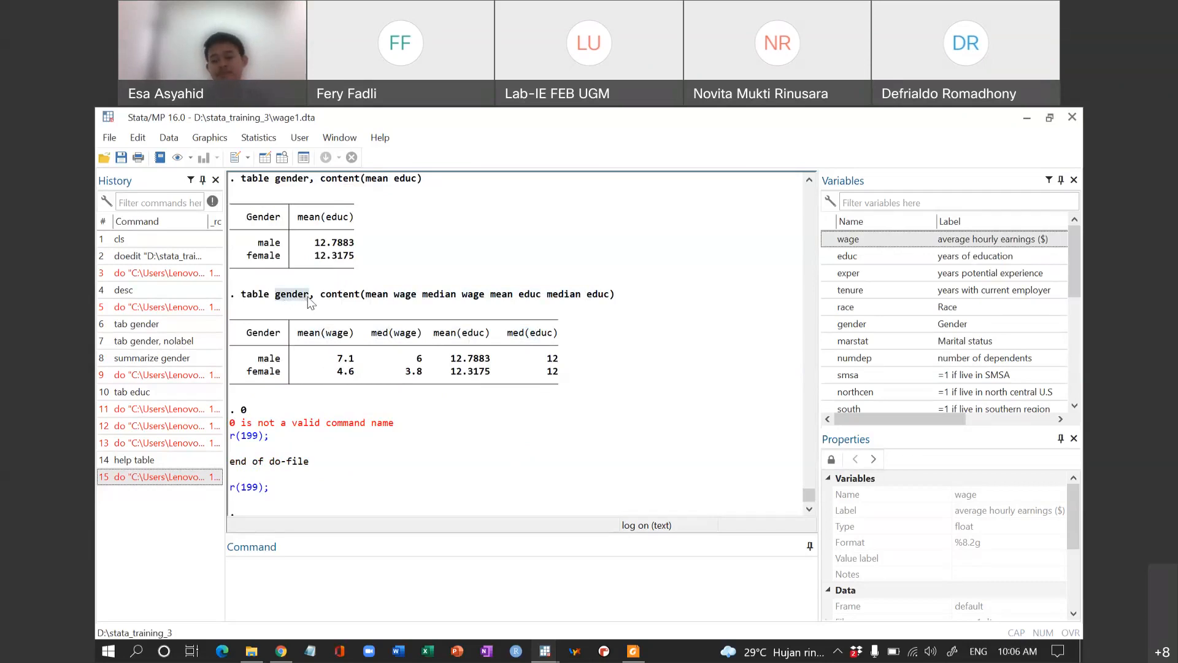
drag(336, 359, 422, 367)
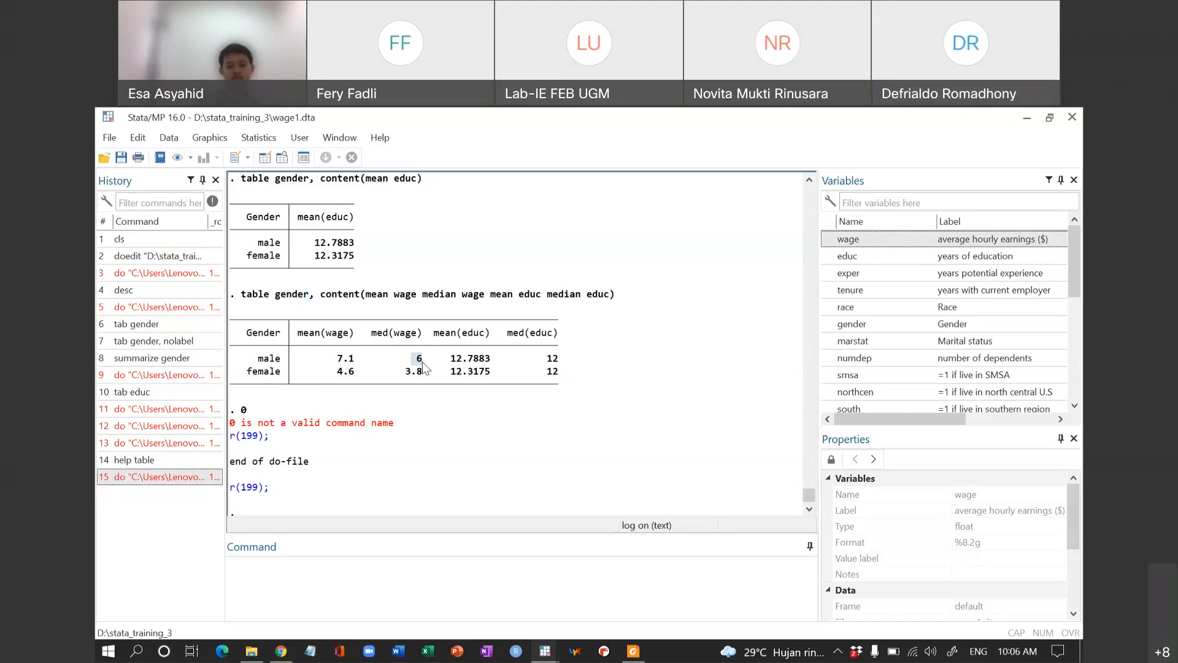
drag(407, 372, 420, 377)
drag(548, 359, 560, 372)
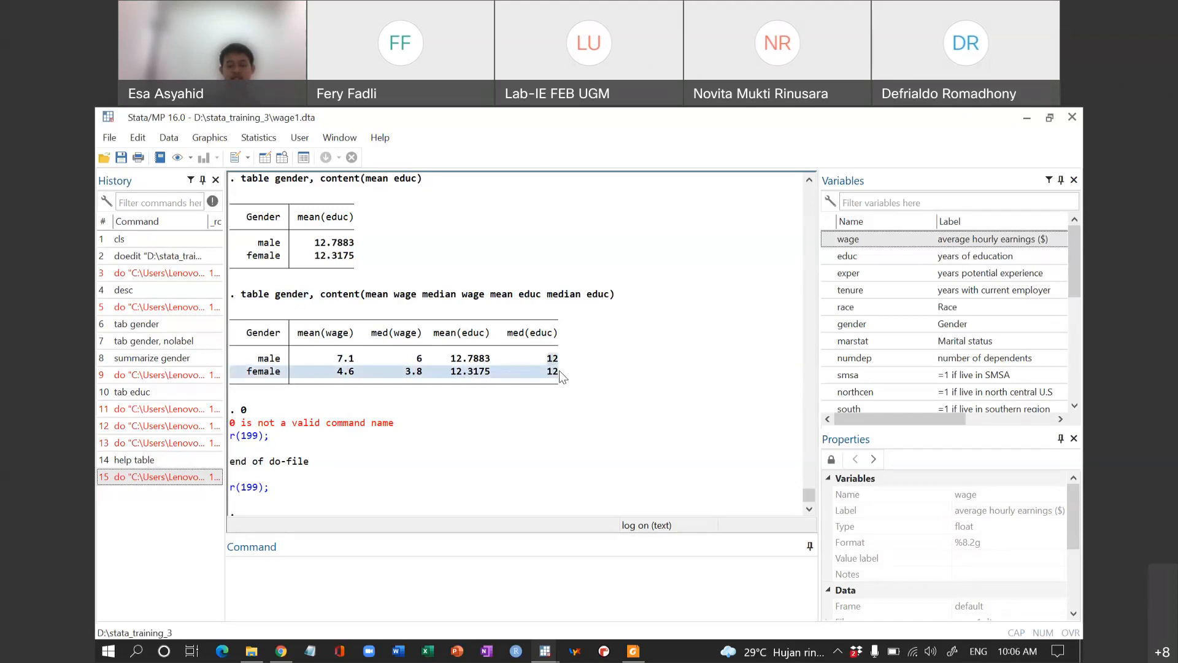
click(561, 375)
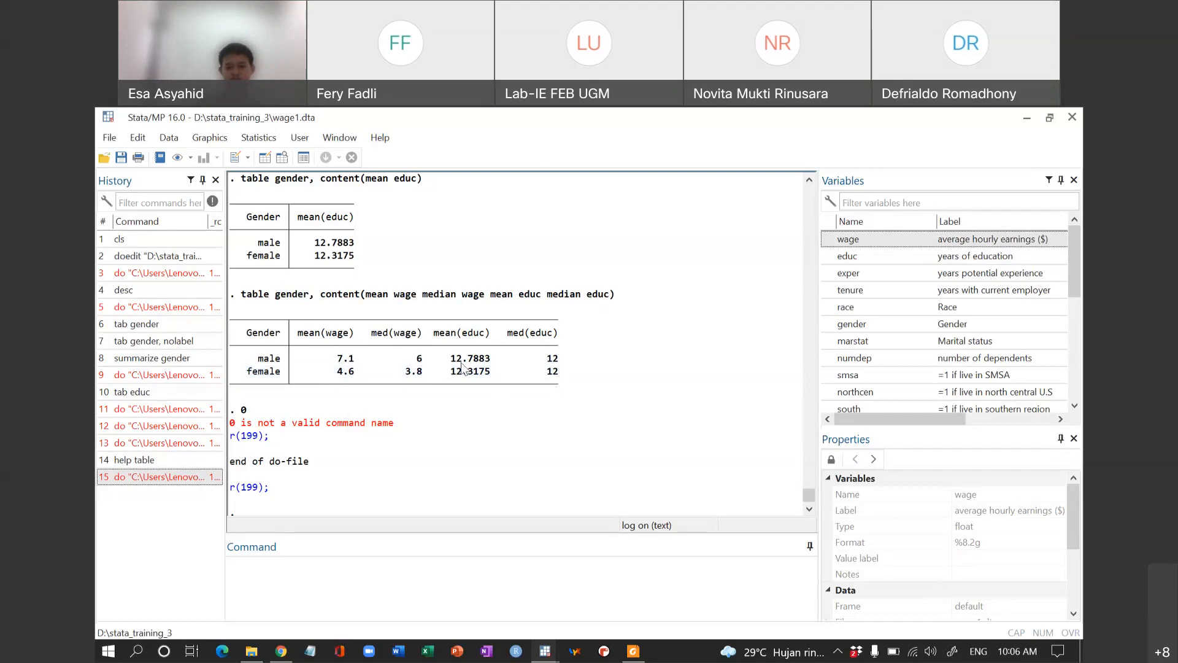
Step: Highlight the mean educ values of both genders, and delete the 0 stop line below the third table gender command in the do-file
drag(452, 358, 483, 371)
click(483, 372)
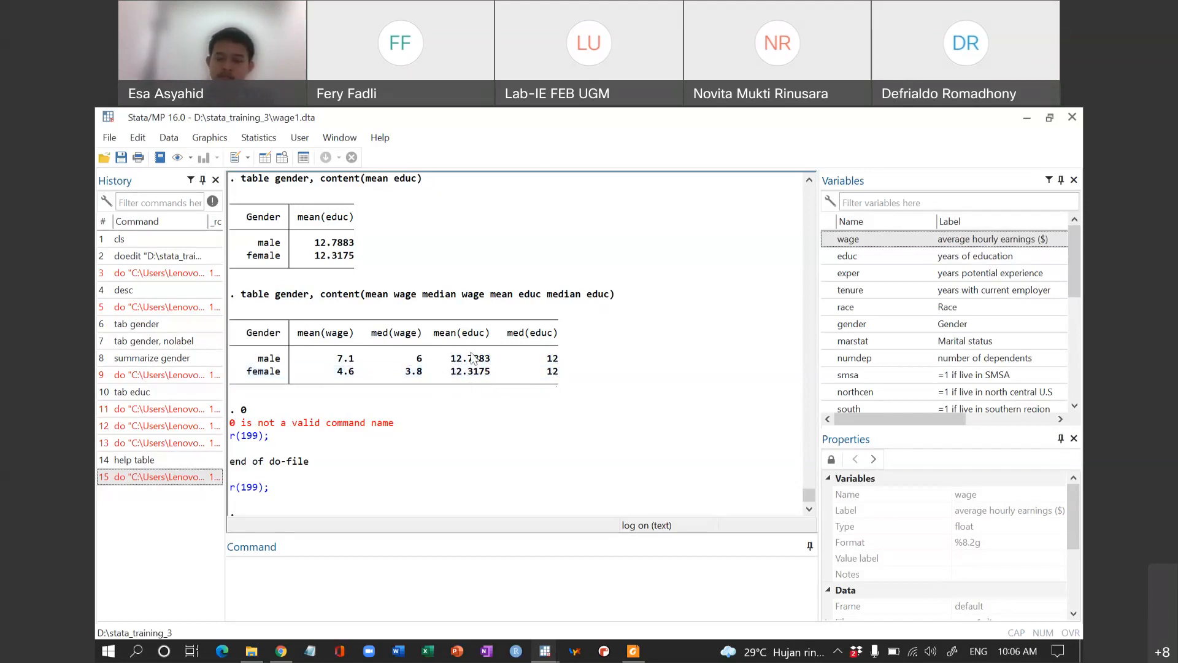
key(alt+Tab)
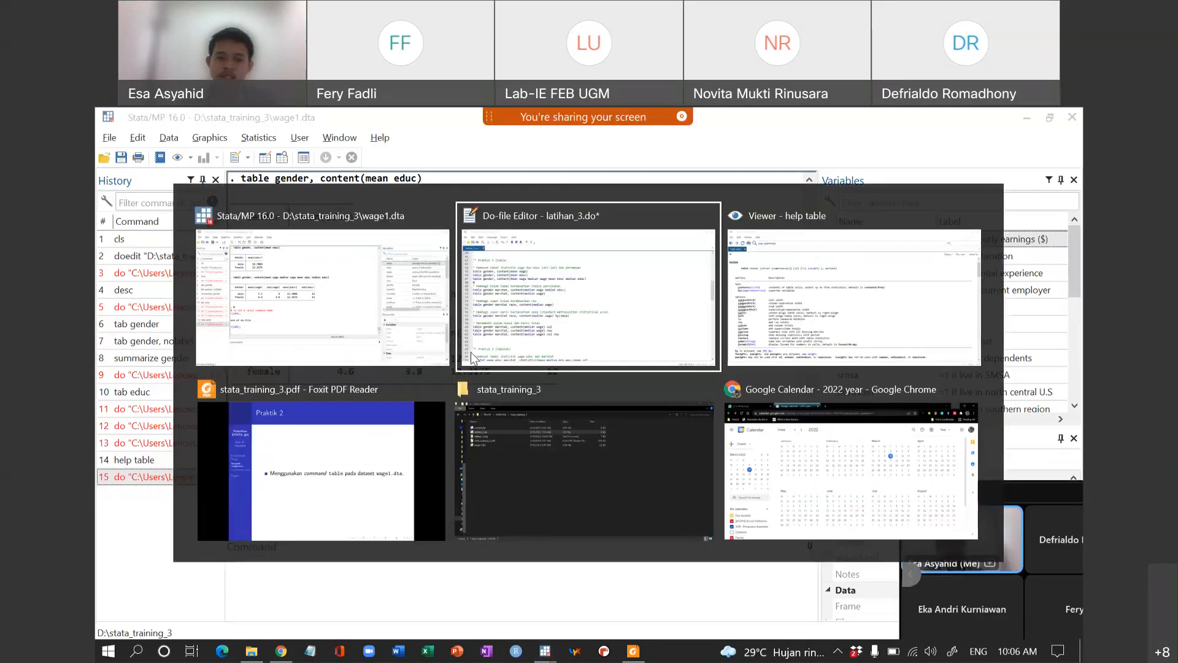
key(BackSpace)
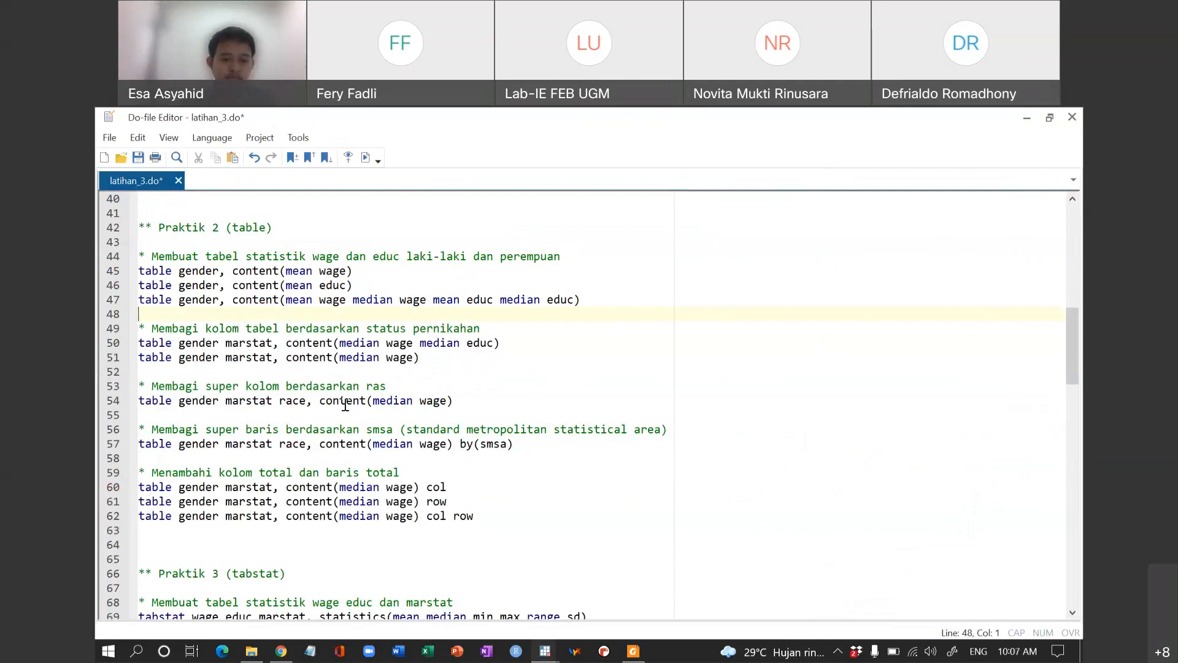
Step: Locate marstat in the first table gender marstat command and run "tab marstat" to tabulate marital status
click(246, 346)
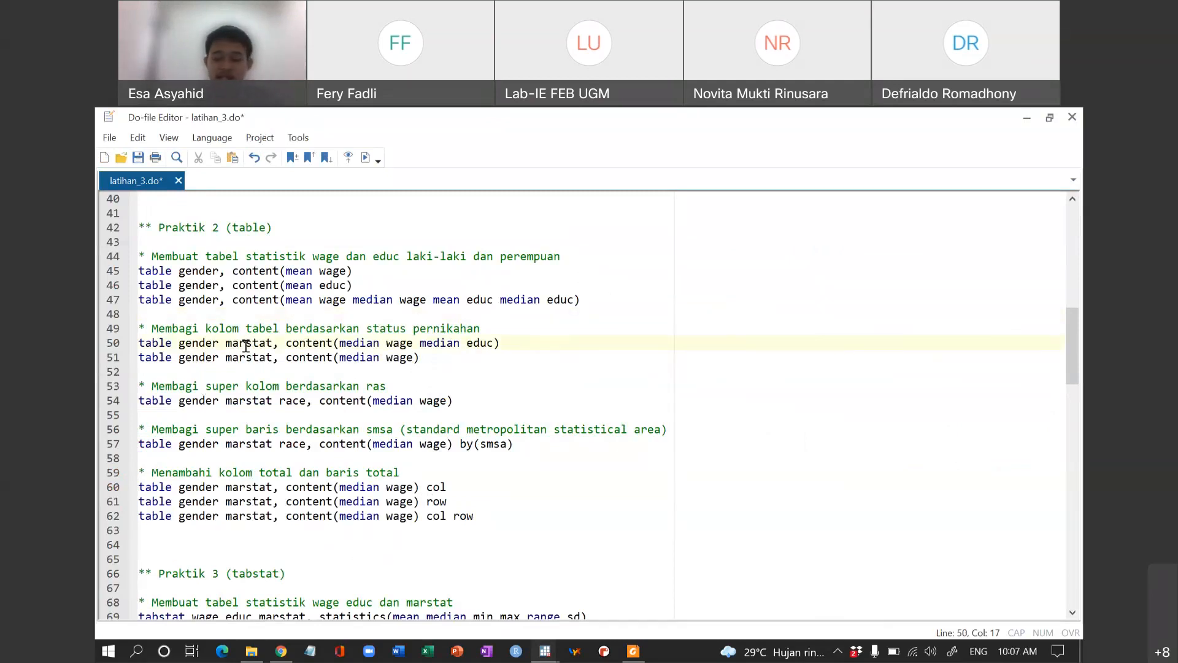
key(alt+Tab)
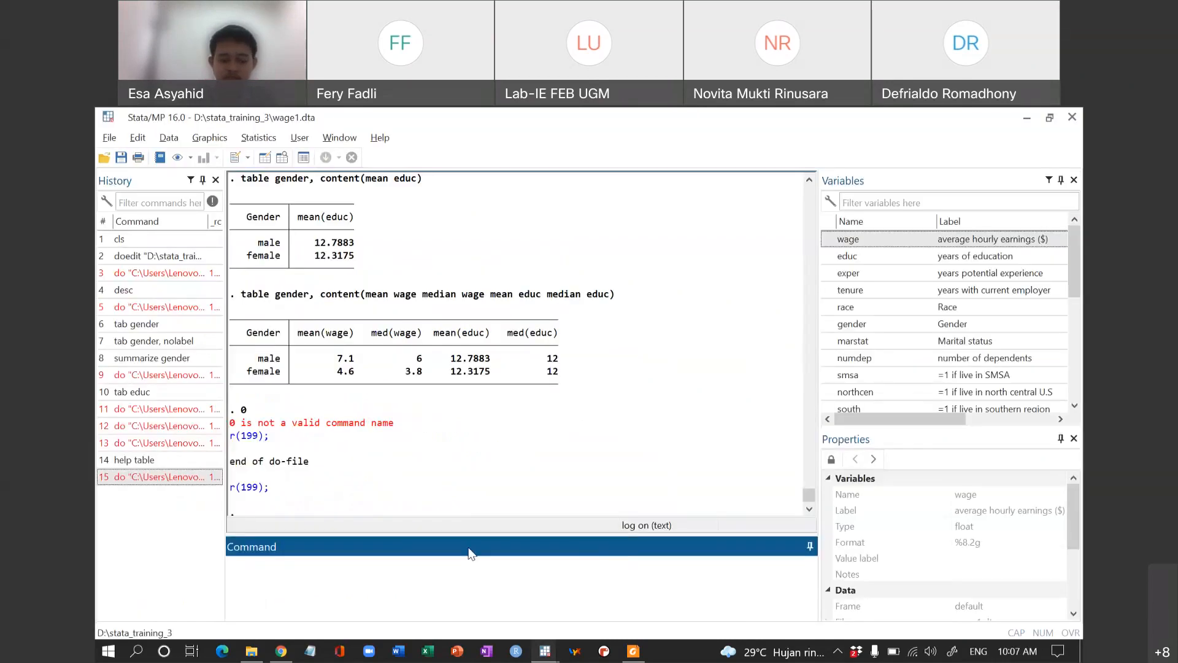
text(tab marstat)
key(Return)
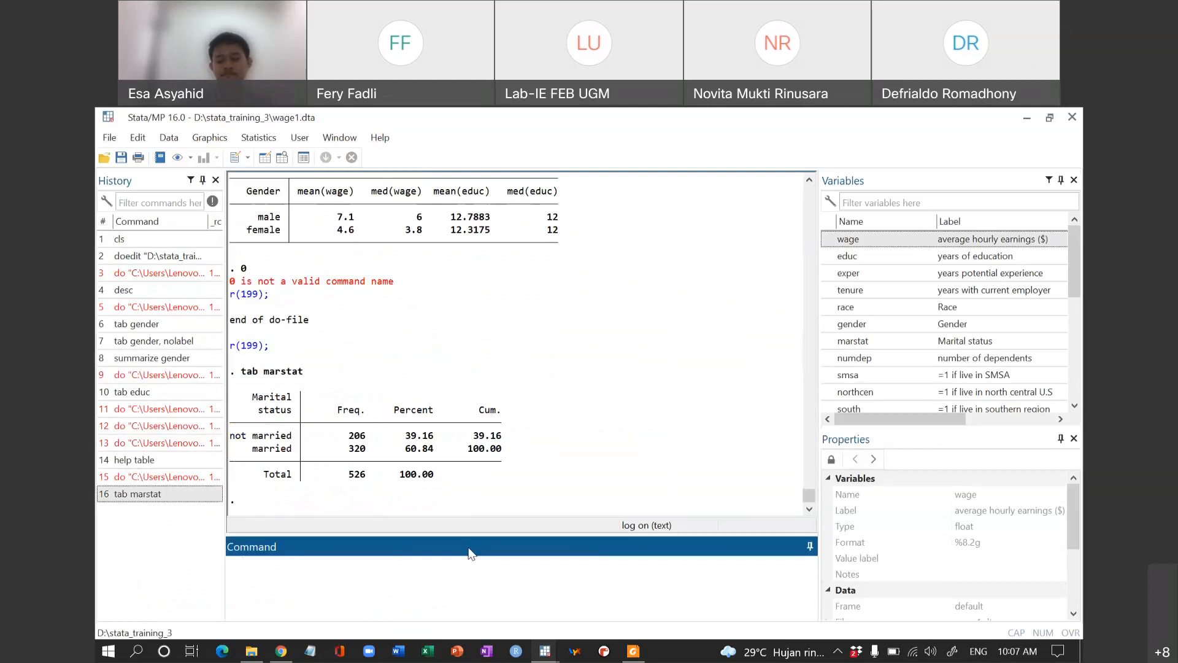
Step: Highlight the content(median wage) option of the second table gender marstat command in the do-file
key(alt+Tab)
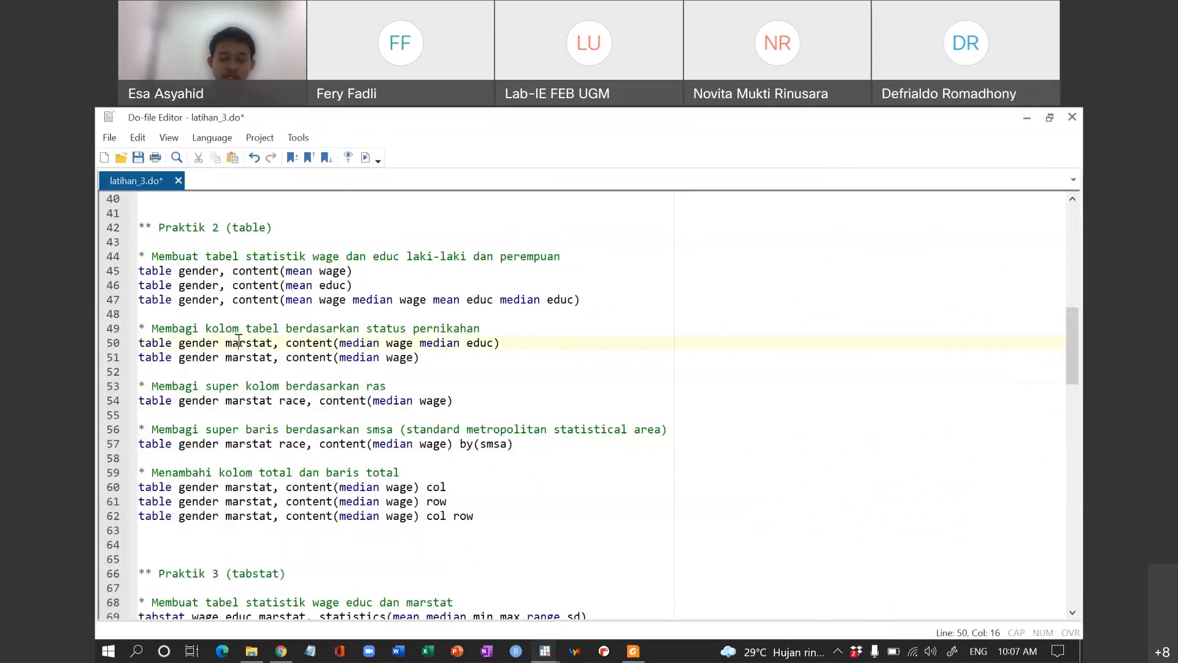
drag(225, 358, 422, 358)
click(273, 362)
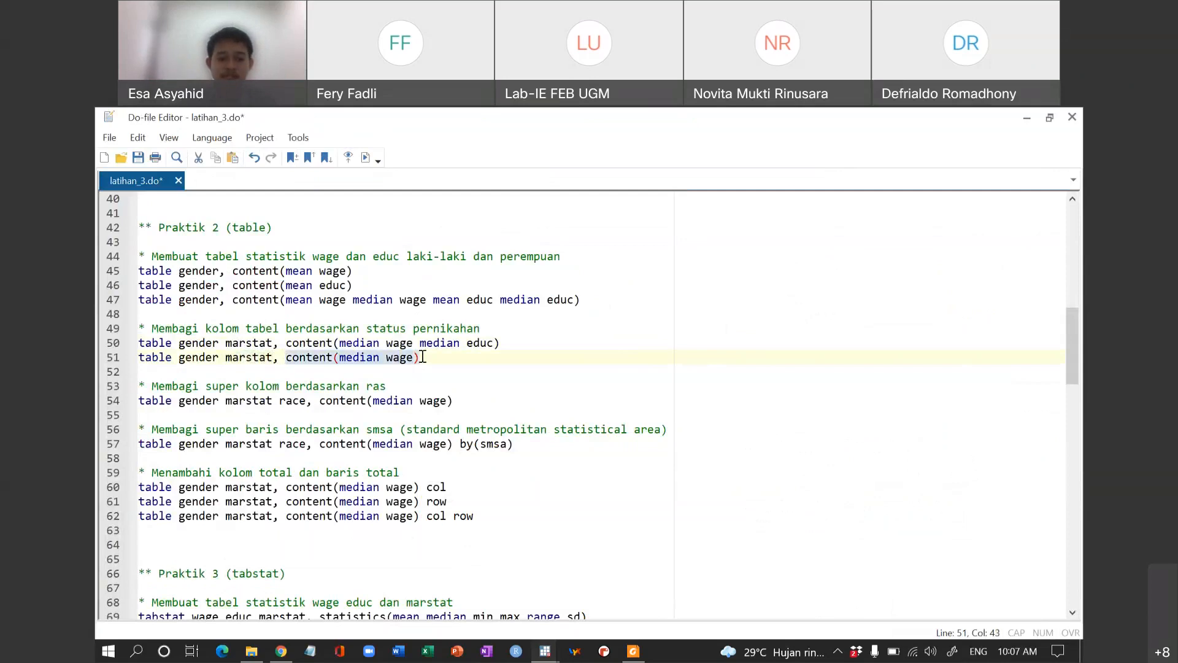
Step: Insert a 0 stop line below the second table gender marstat command, run the do-file up to it and bring both tables into view
click(363, 377)
text(0)
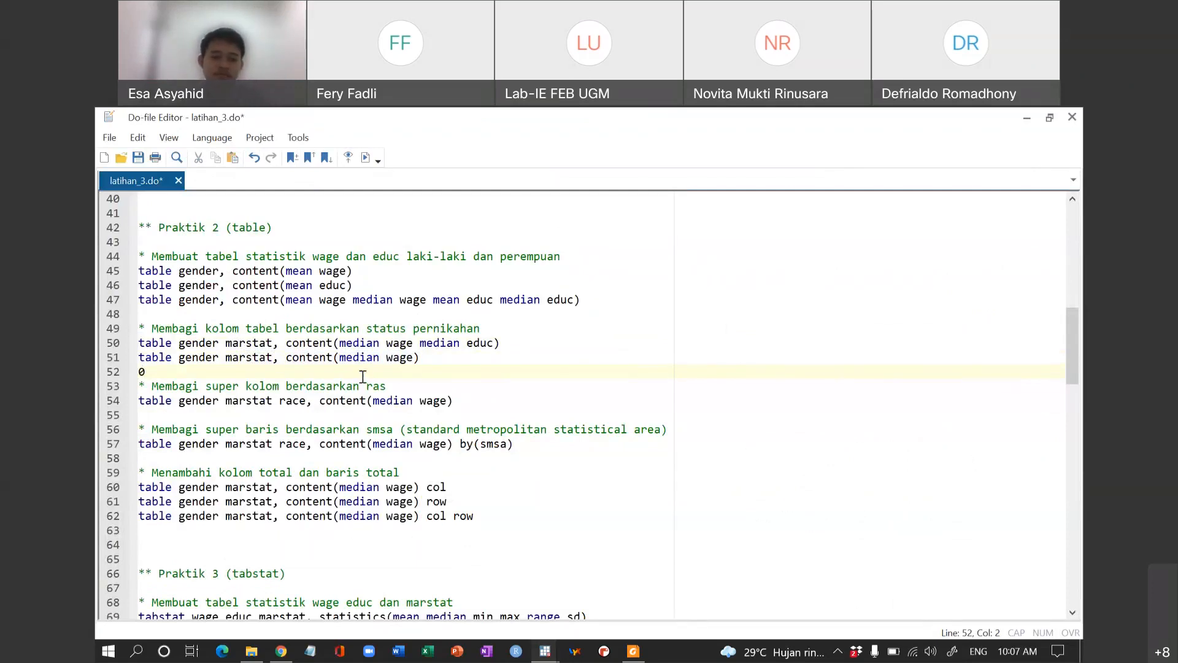
key(alt+Tab)
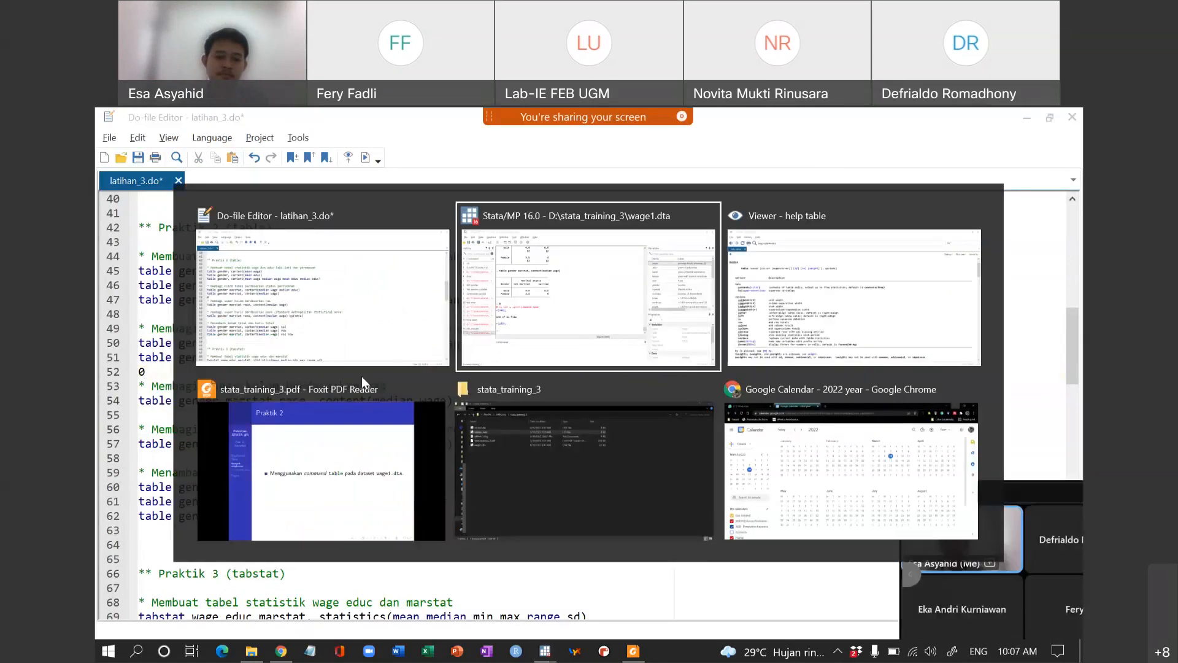
scroll(502, 370, up, 4)
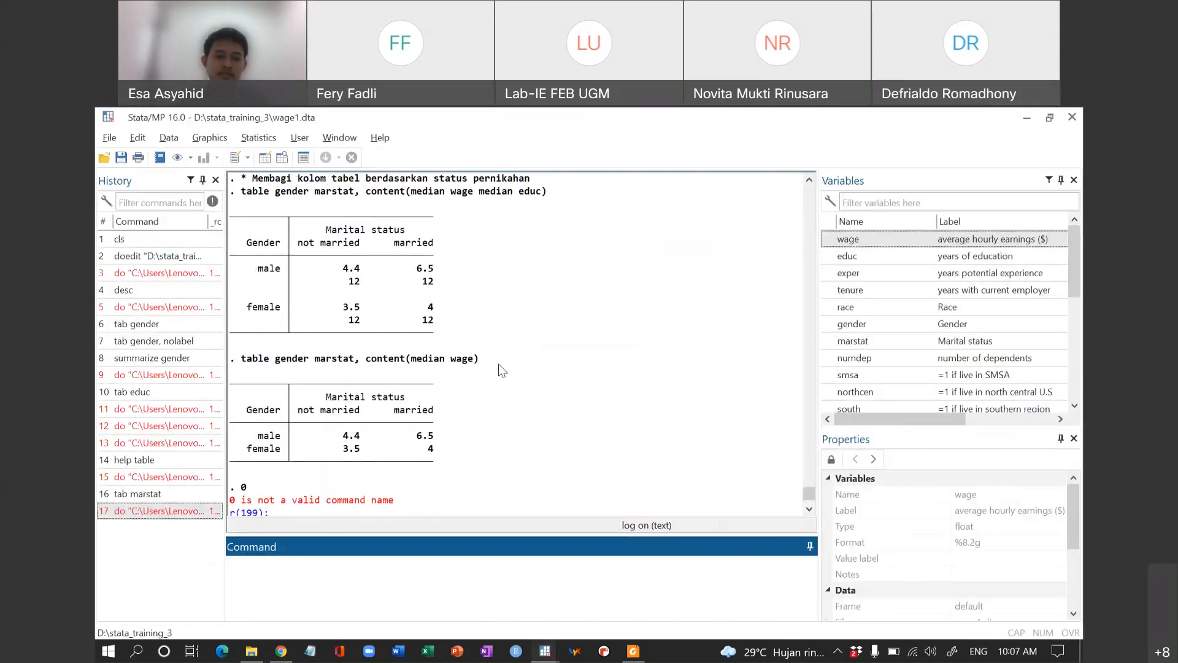
scroll(502, 370, up, 1)
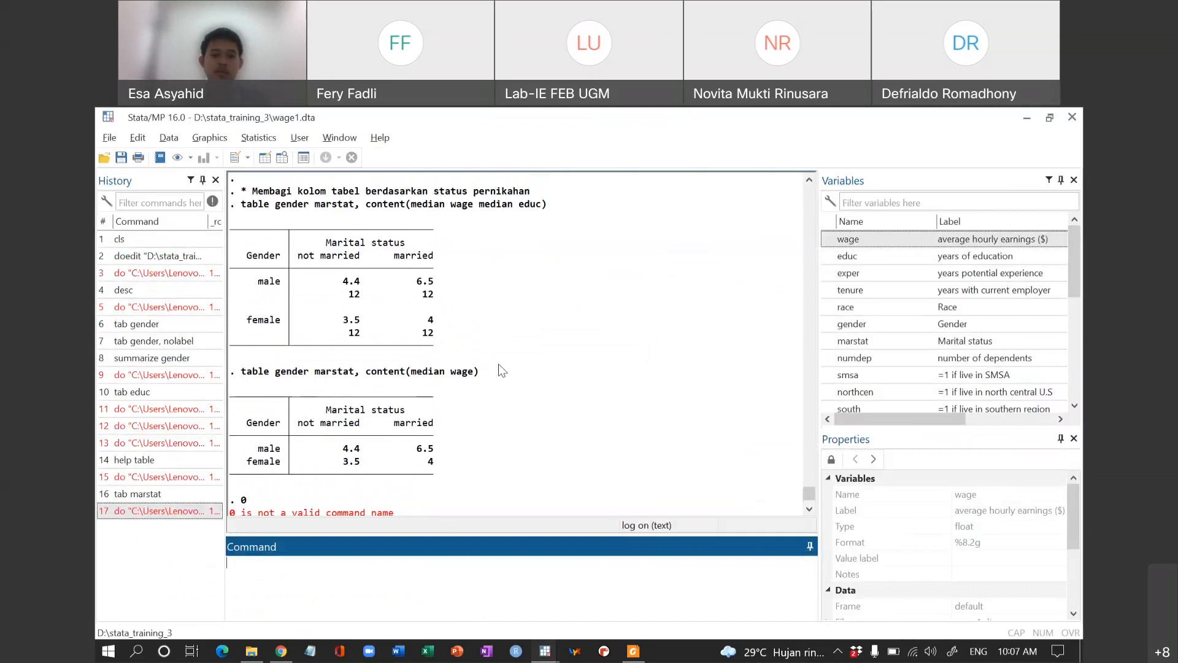
scroll(431, 222, up, 1)
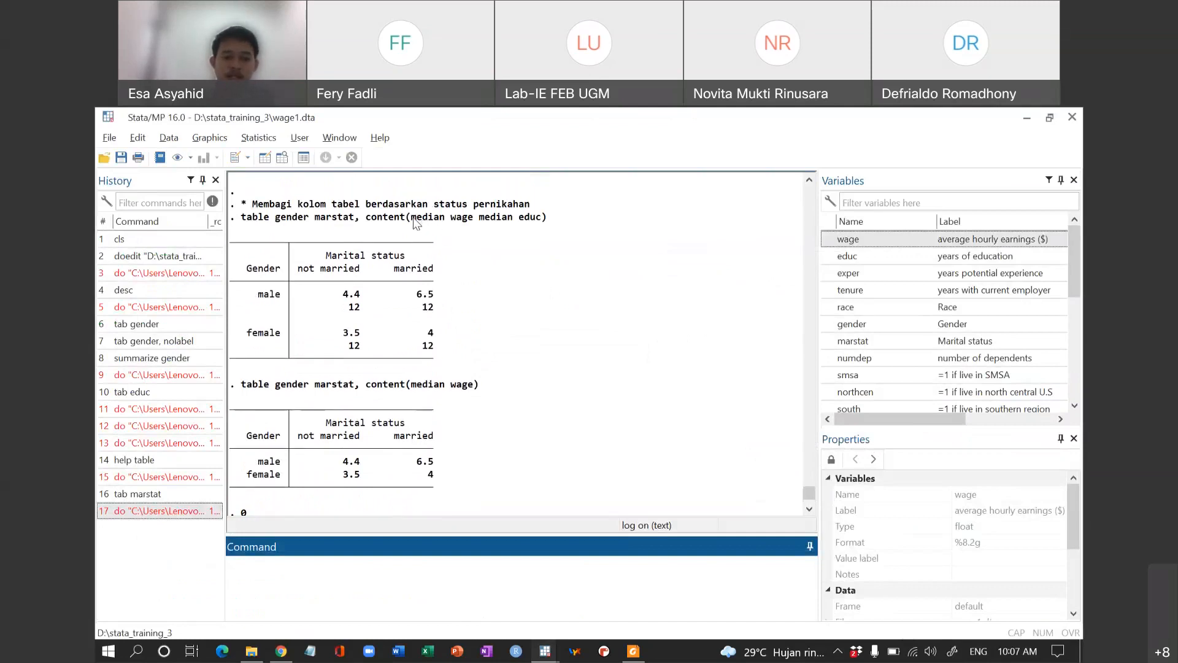
Step: Examine the layout of the median wage and median educ table, matching gender rows, marital status columns and stacked cell values to the command
drag(279, 222, 485, 361)
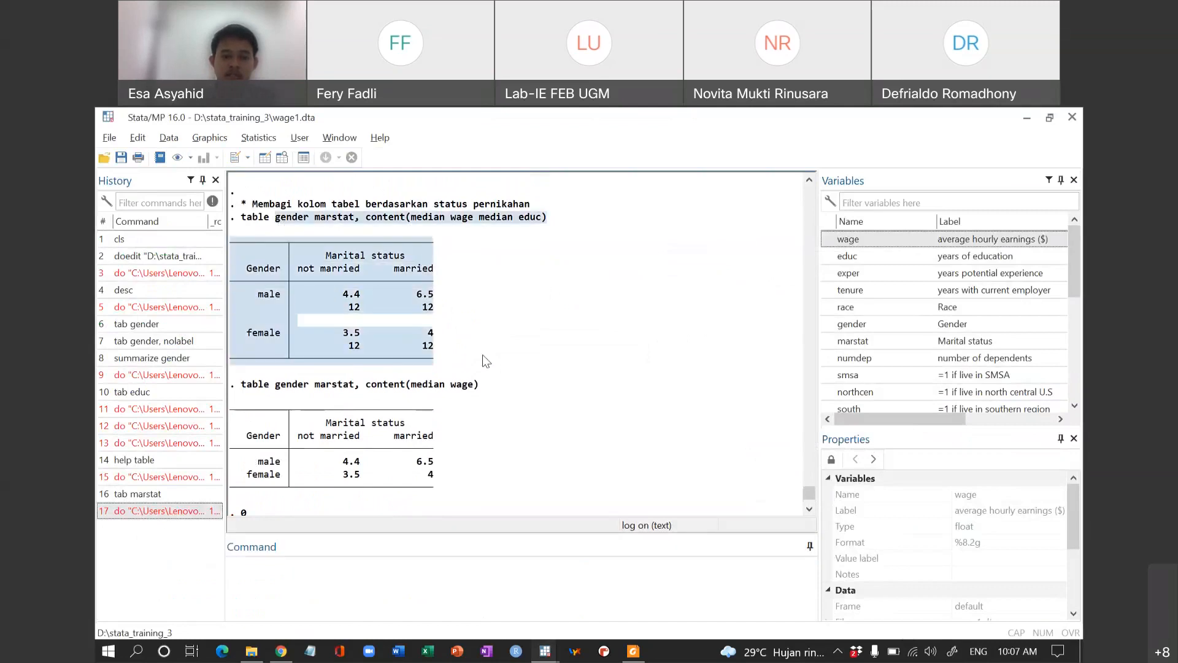
click(485, 361)
drag(254, 297, 275, 350)
click(271, 344)
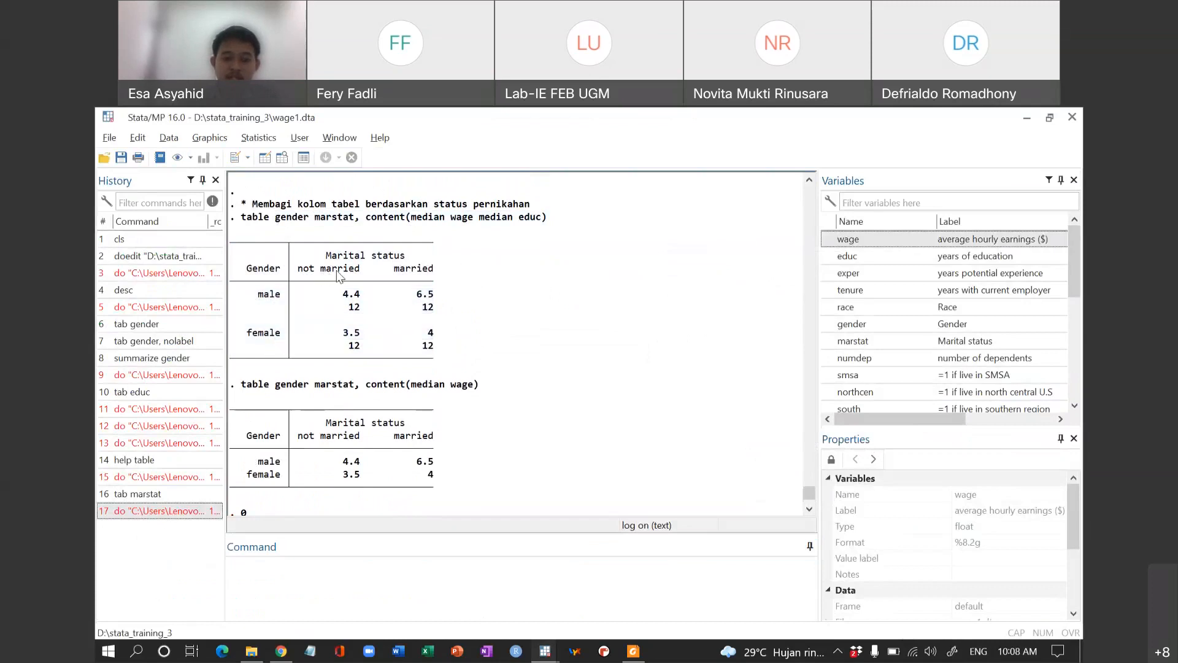
drag(331, 273, 437, 276)
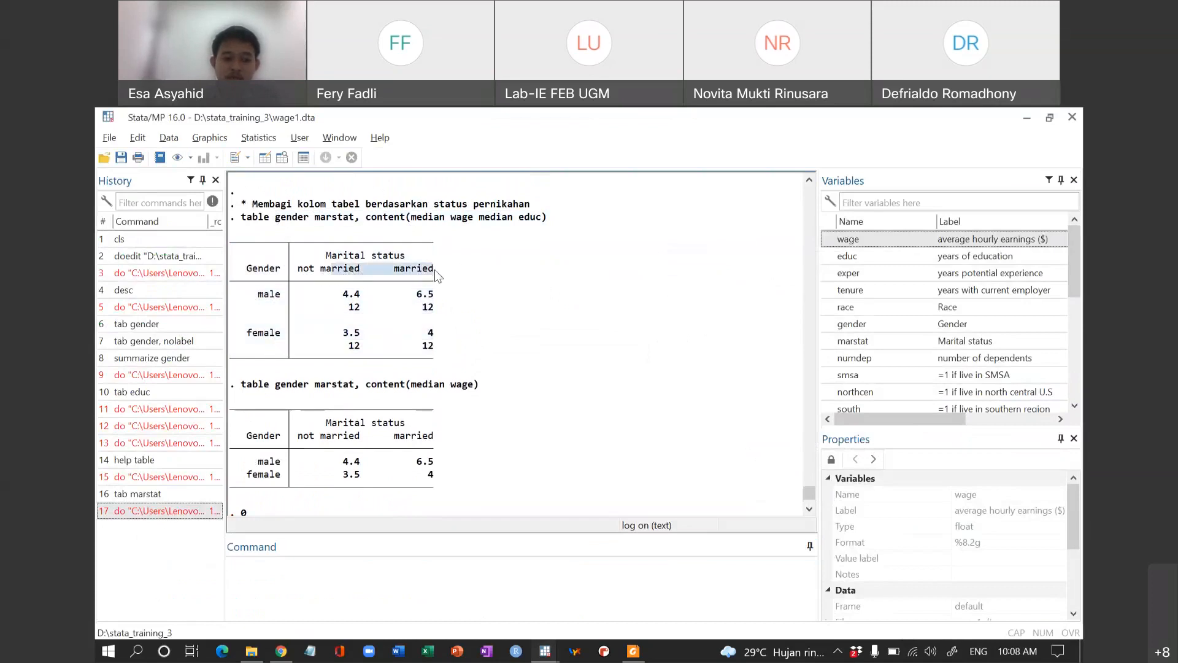
click(339, 278)
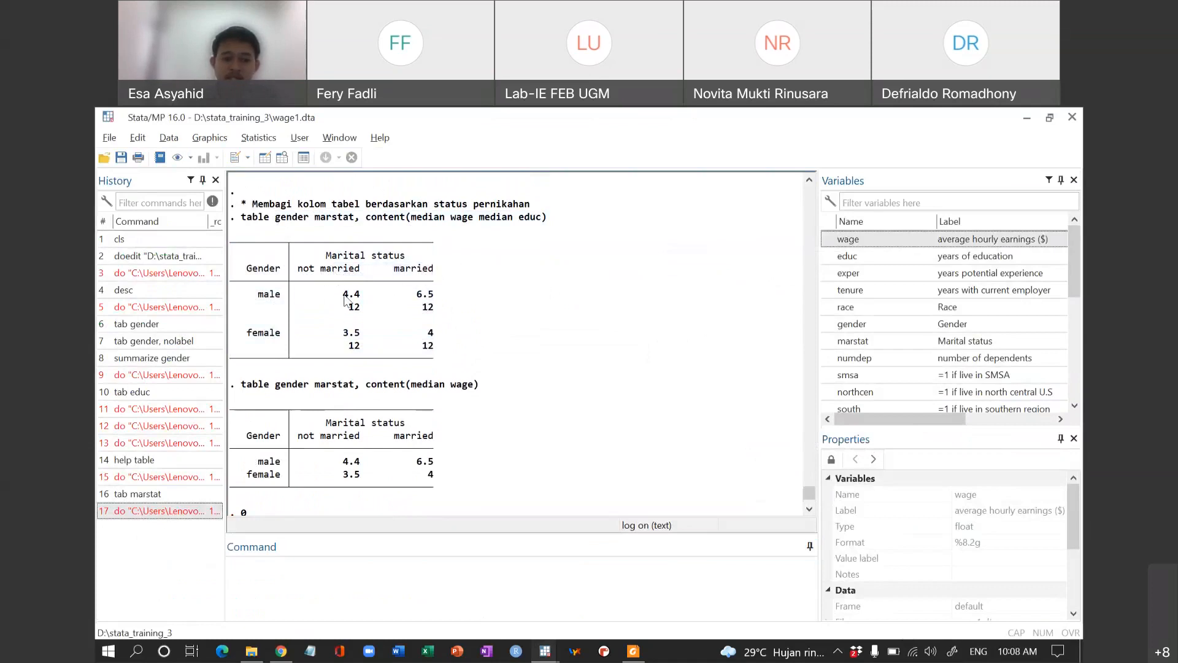
drag(349, 296, 371, 305)
click(507, 232)
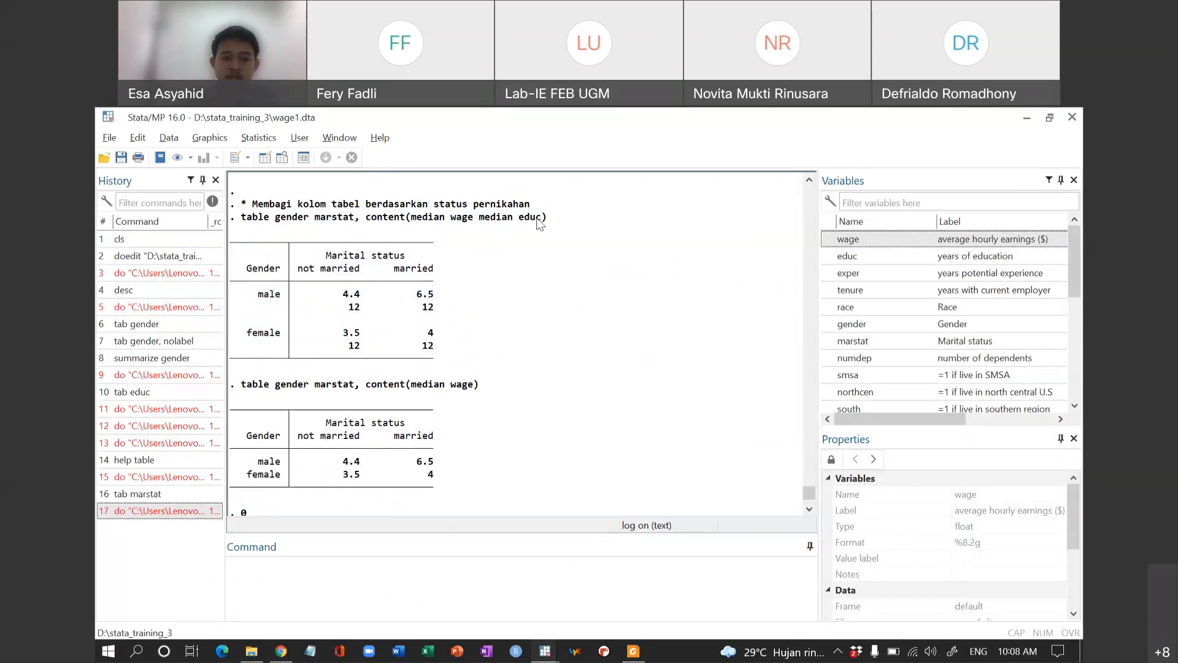
scroll(514, 307, down, 1)
scroll(514, 307, up, 1)
Step: Interpret individual cells of the median wage and educ table, covering unmarried males and the median wage of married females
drag(344, 296, 359, 299)
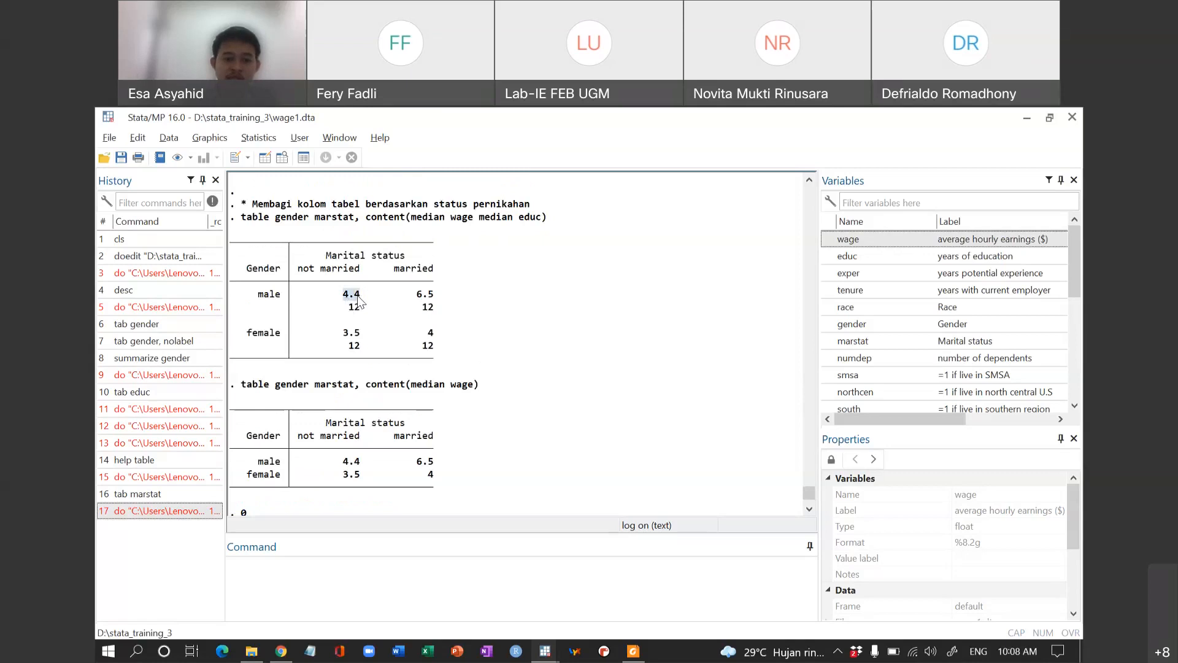
drag(258, 297, 350, 276)
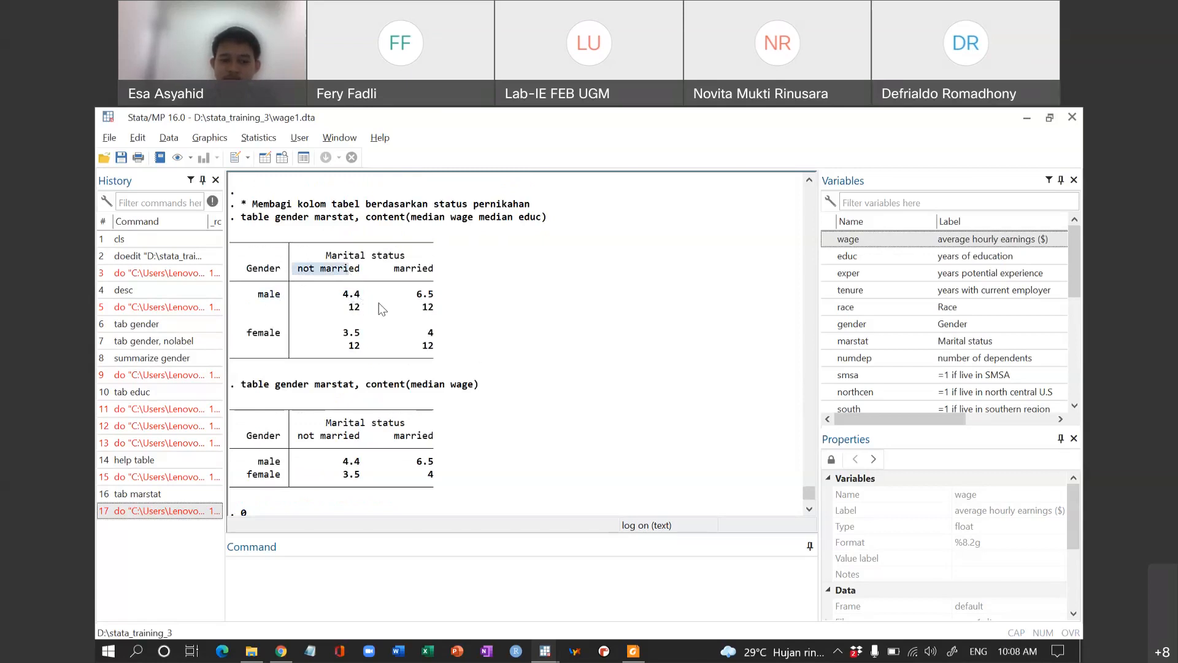
drag(350, 307, 360, 311)
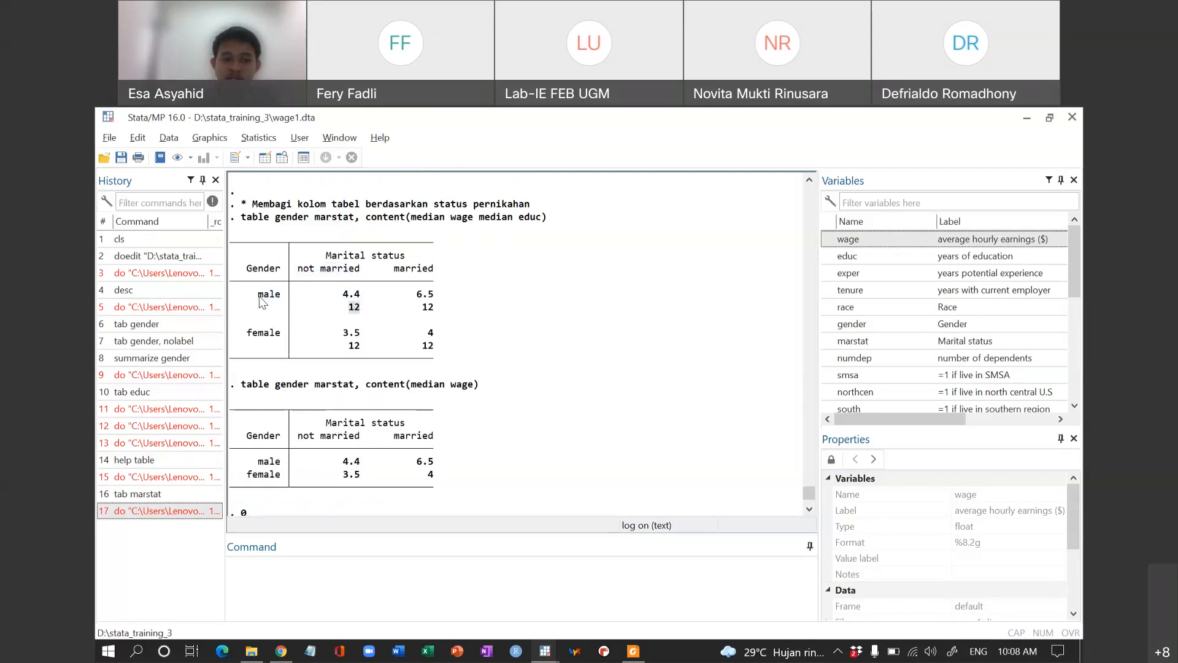
drag(259, 295, 355, 275)
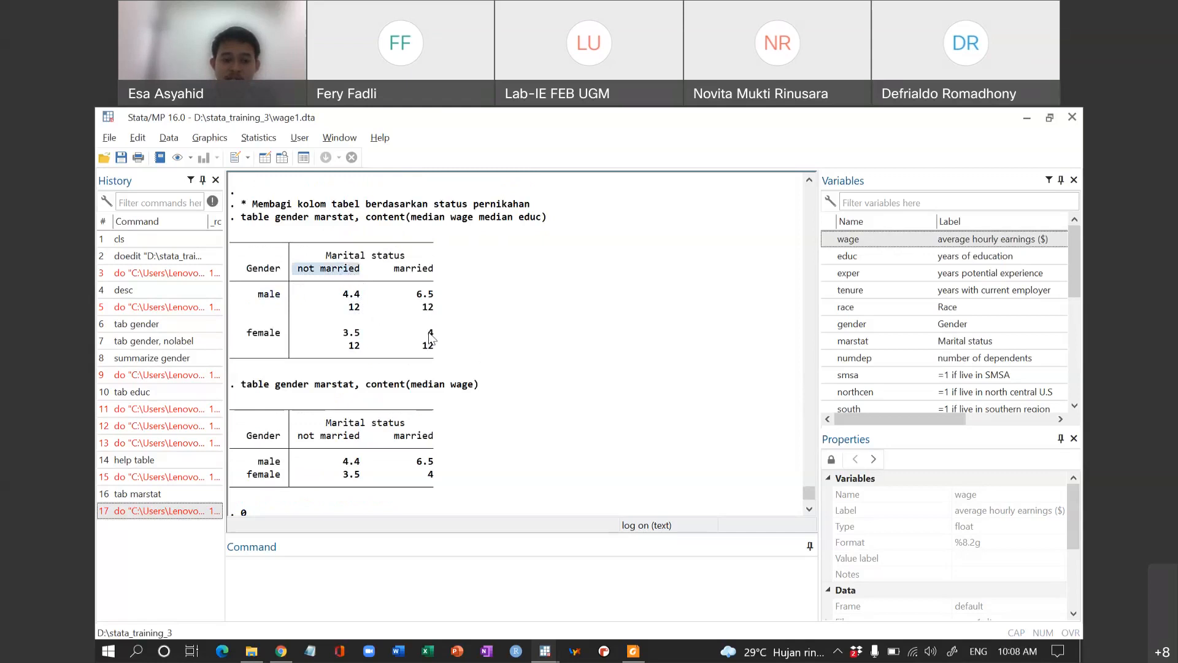
drag(429, 333, 437, 334)
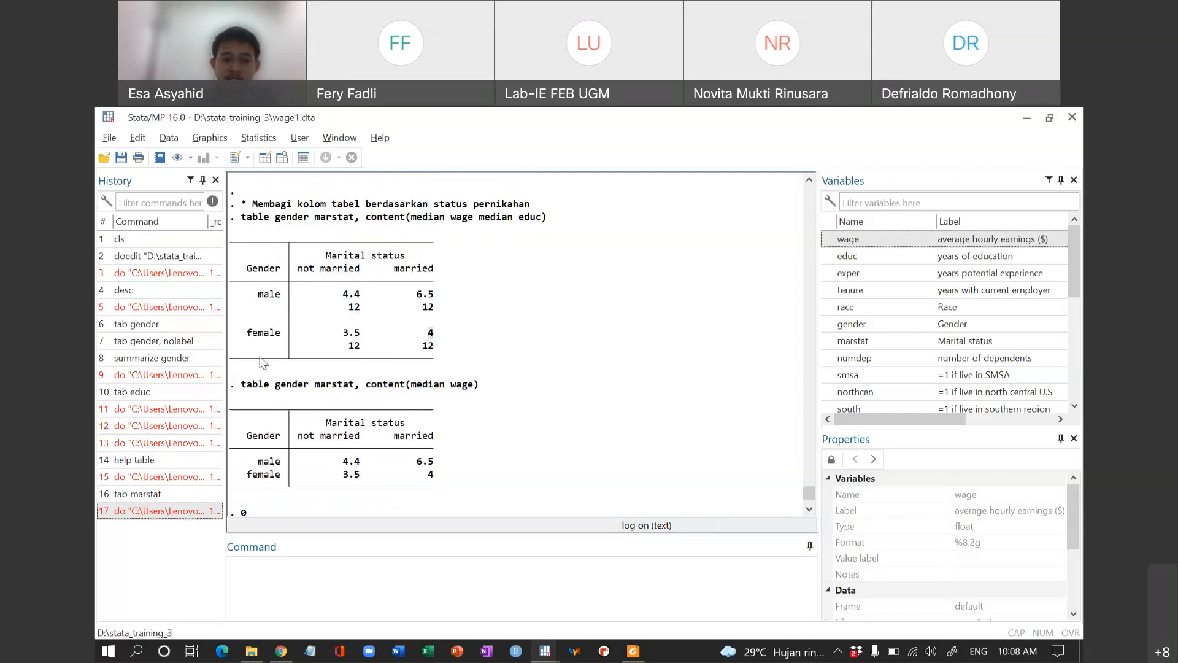
drag(247, 334, 281, 341)
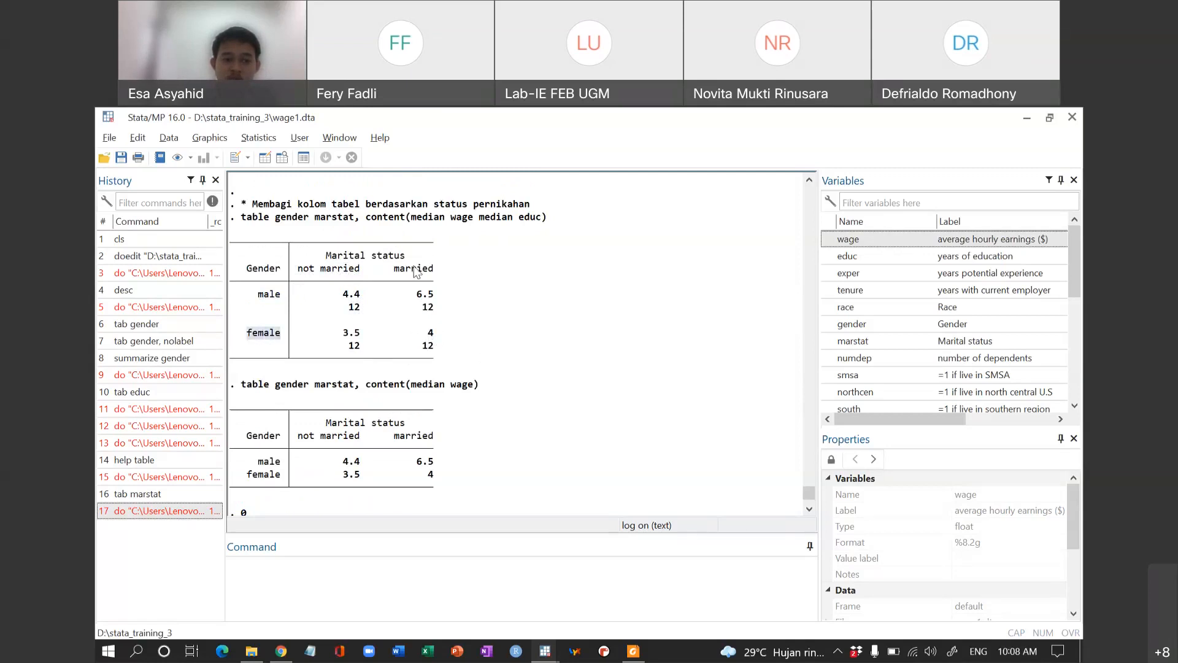
drag(396, 266, 441, 273)
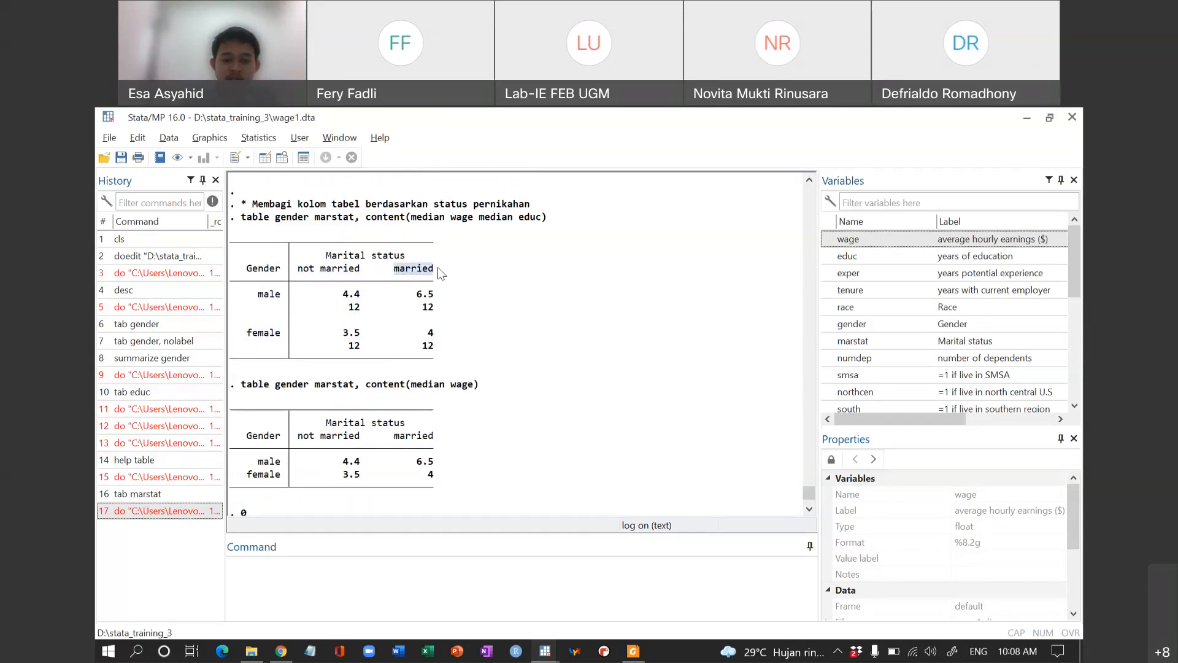
Step: Examine the "table gender marstat, content(median wage)" output, comparing the median wage of unmarried males and females
click(370, 355)
drag(368, 353, 465, 352)
click(465, 353)
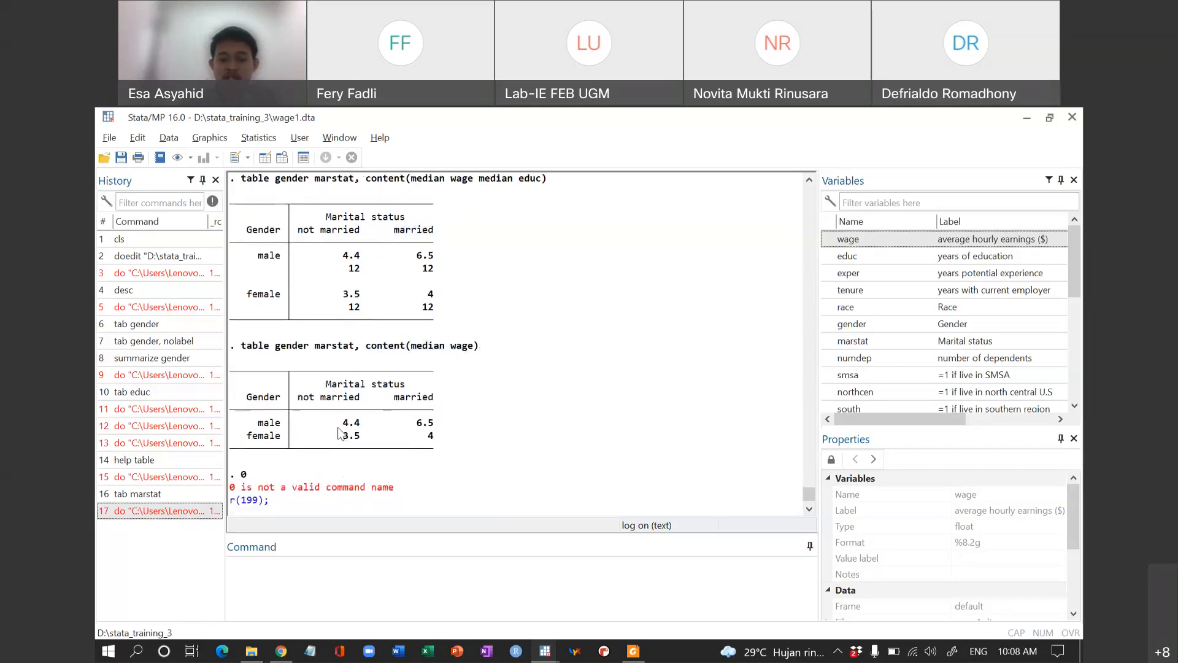
drag(337, 424, 361, 423)
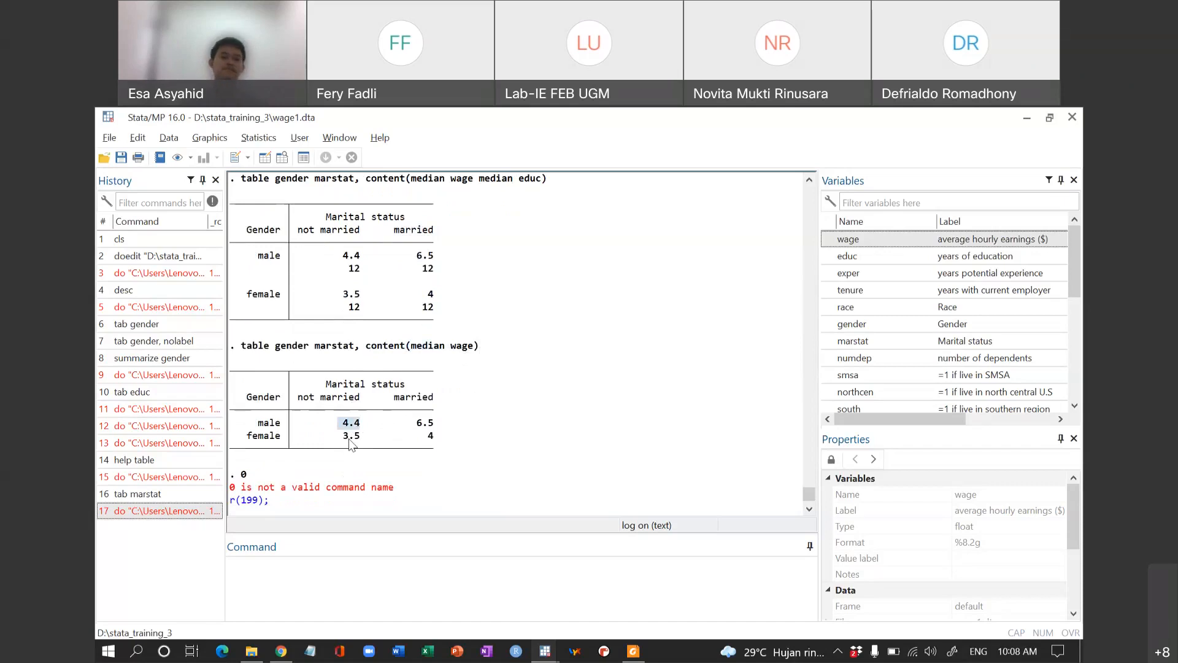
click(508, 436)
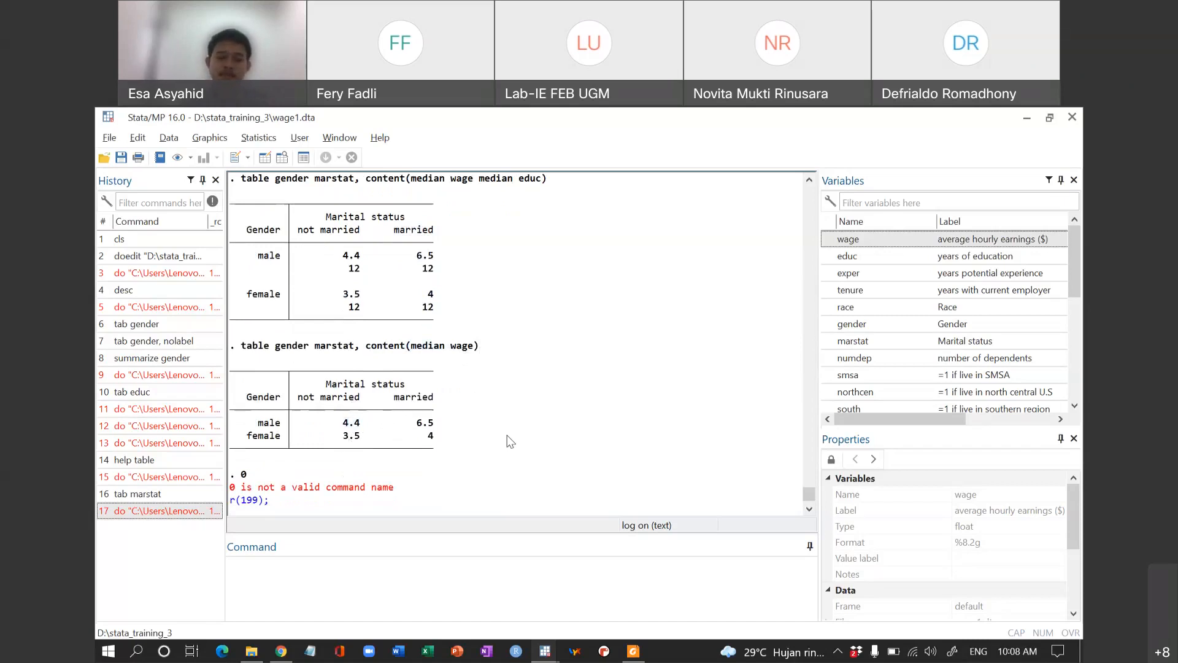
Step: Delete the 0 stop line below the second table gender marstat command and bring the race supercolumn command into view
key(alt+Tab)
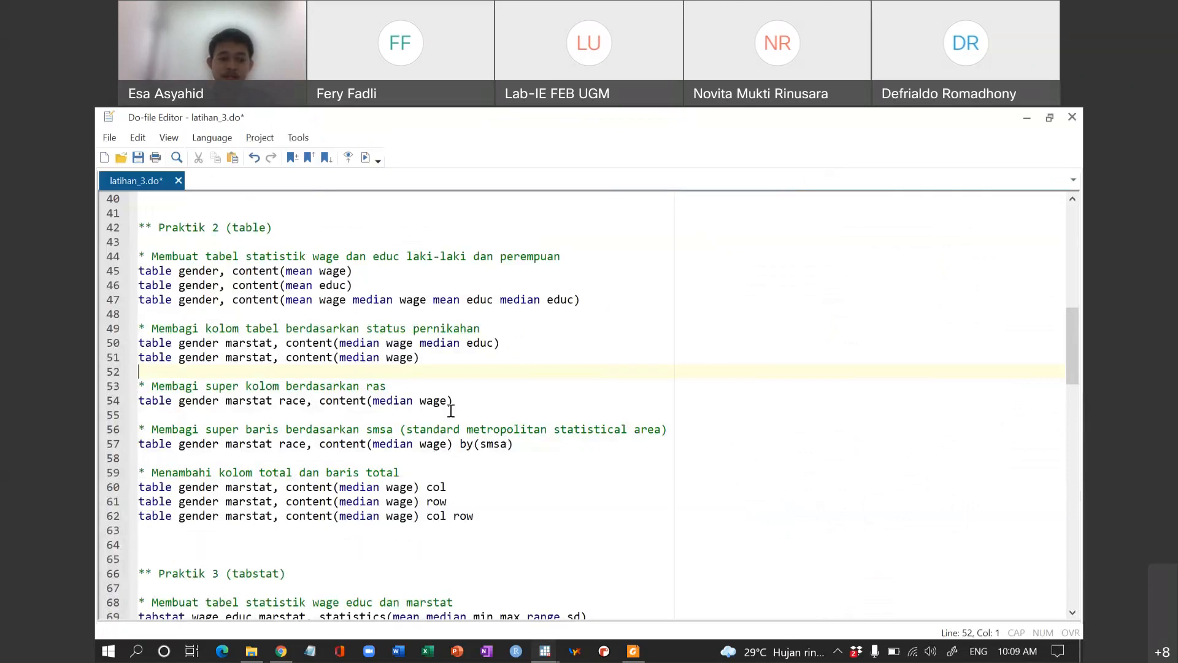
scroll(451, 411, down, 2)
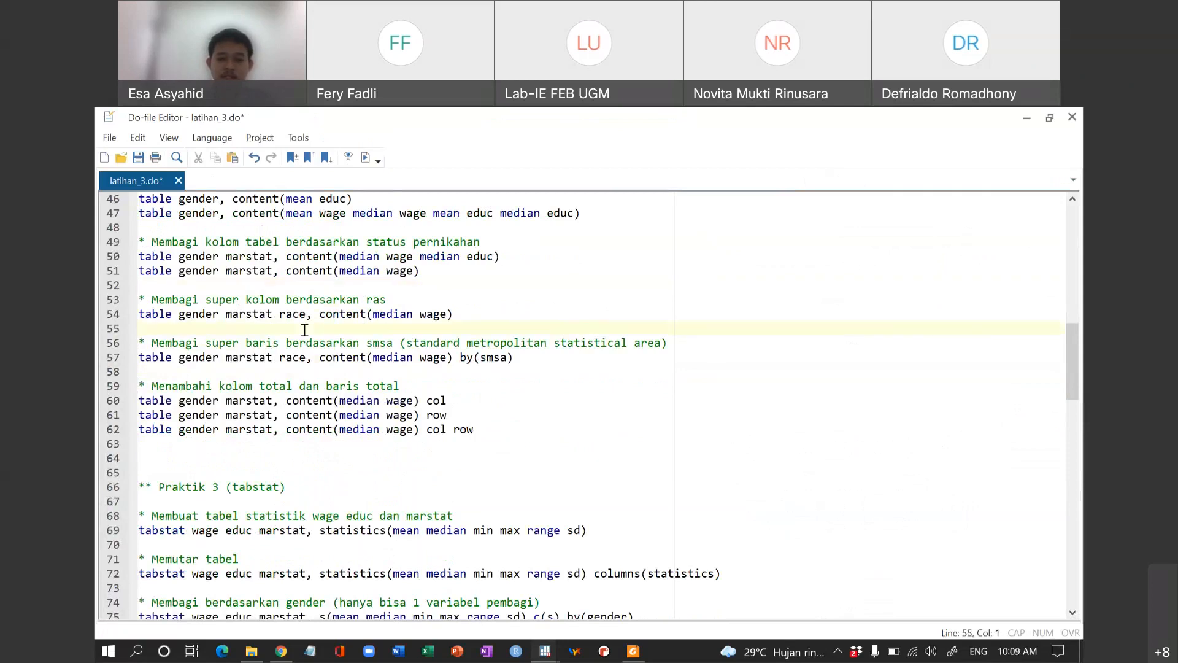
key(alt+Tab)
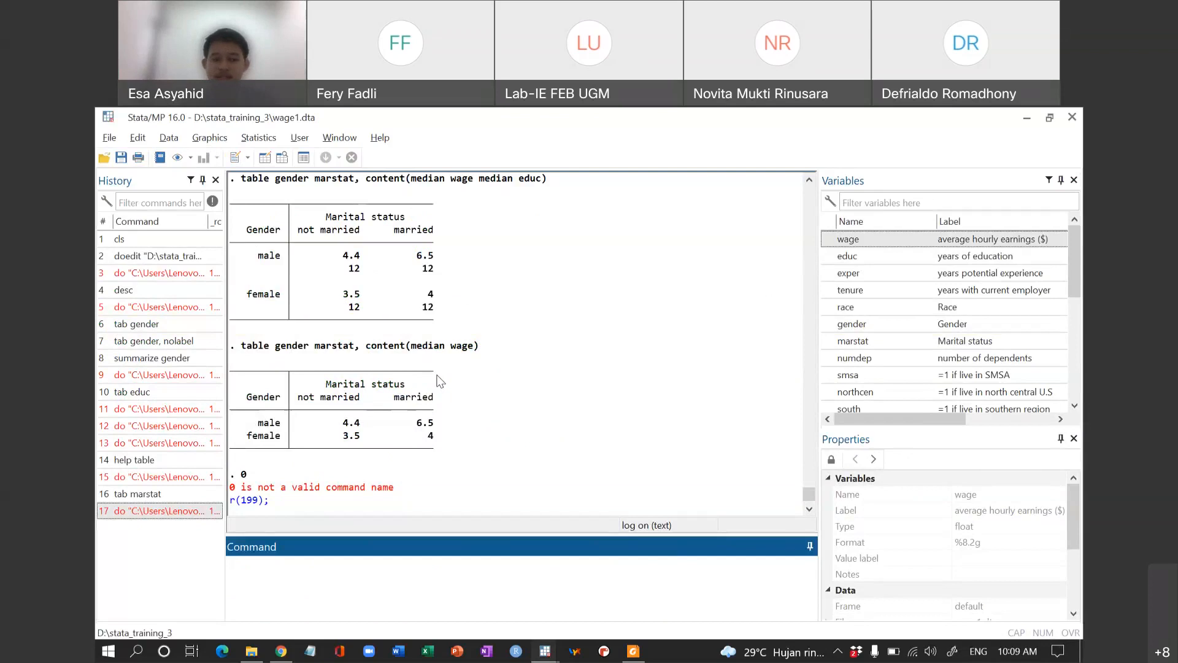
key(alt+Tab)
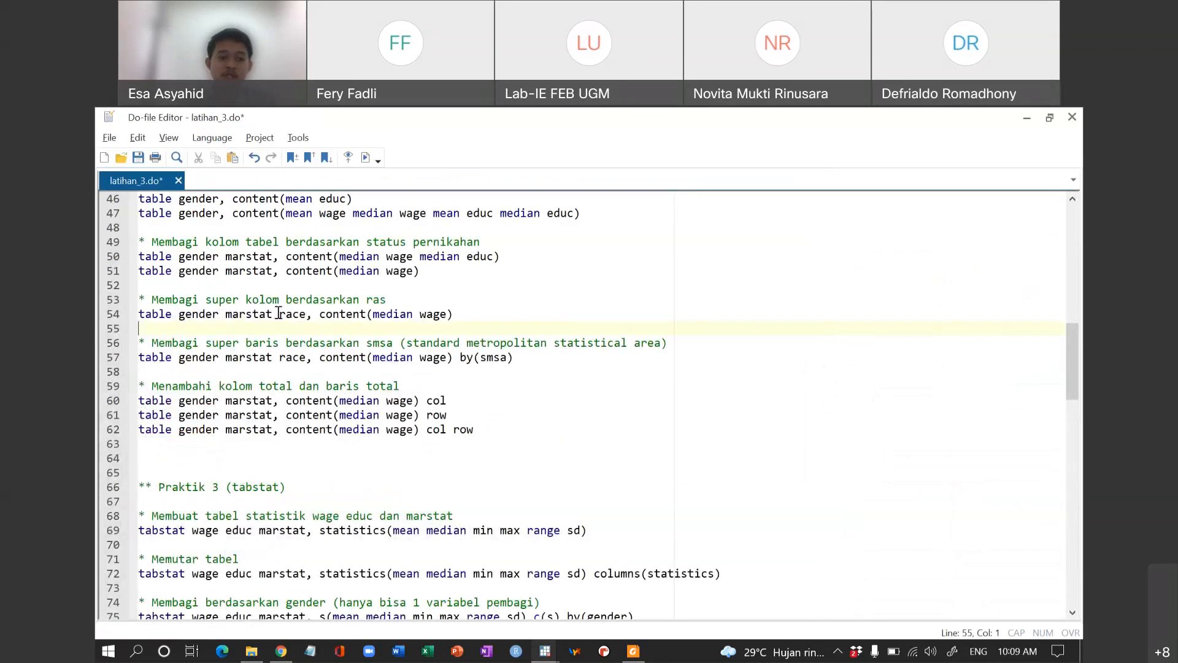
Step: Highlight race in the table gender marstat race command and run "tab race" to tabulate that variable
drag(280, 313, 306, 318)
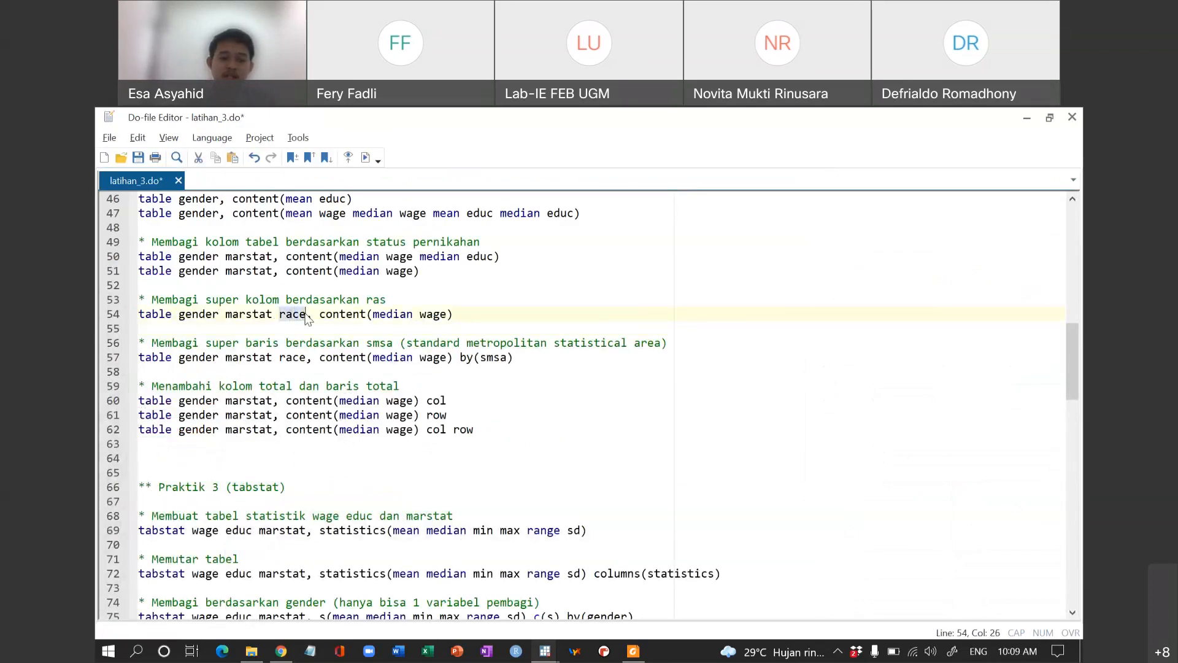
click(307, 318)
click(287, 329)
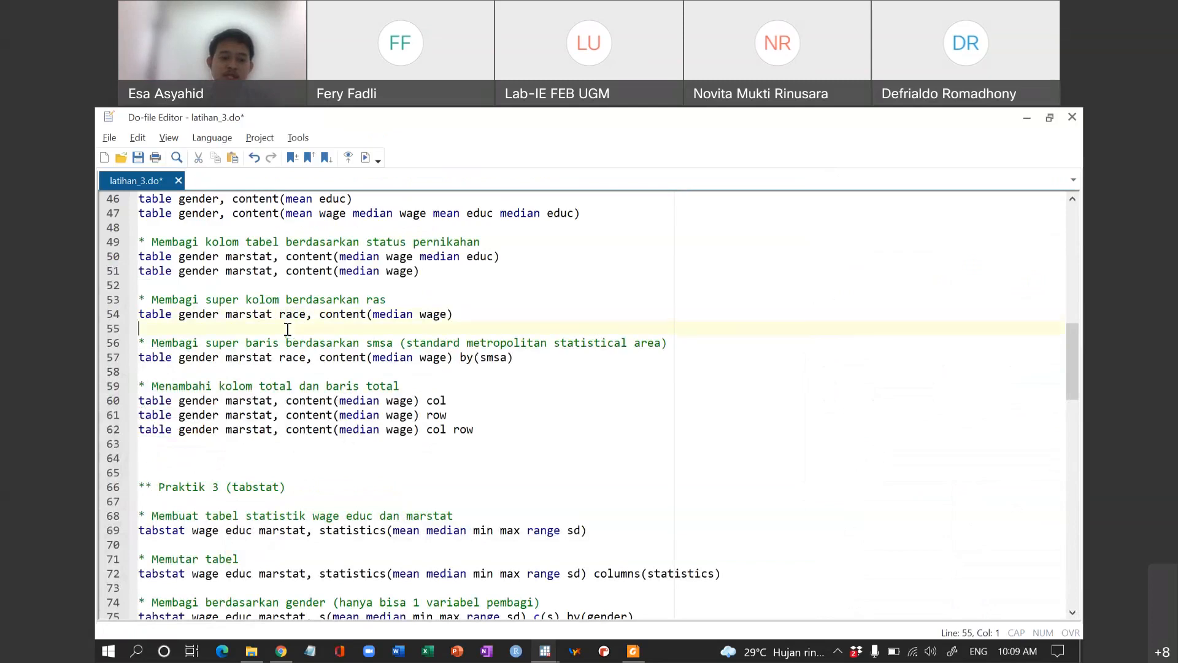
key(alt+Tab)
text(tab race)
key(Return)
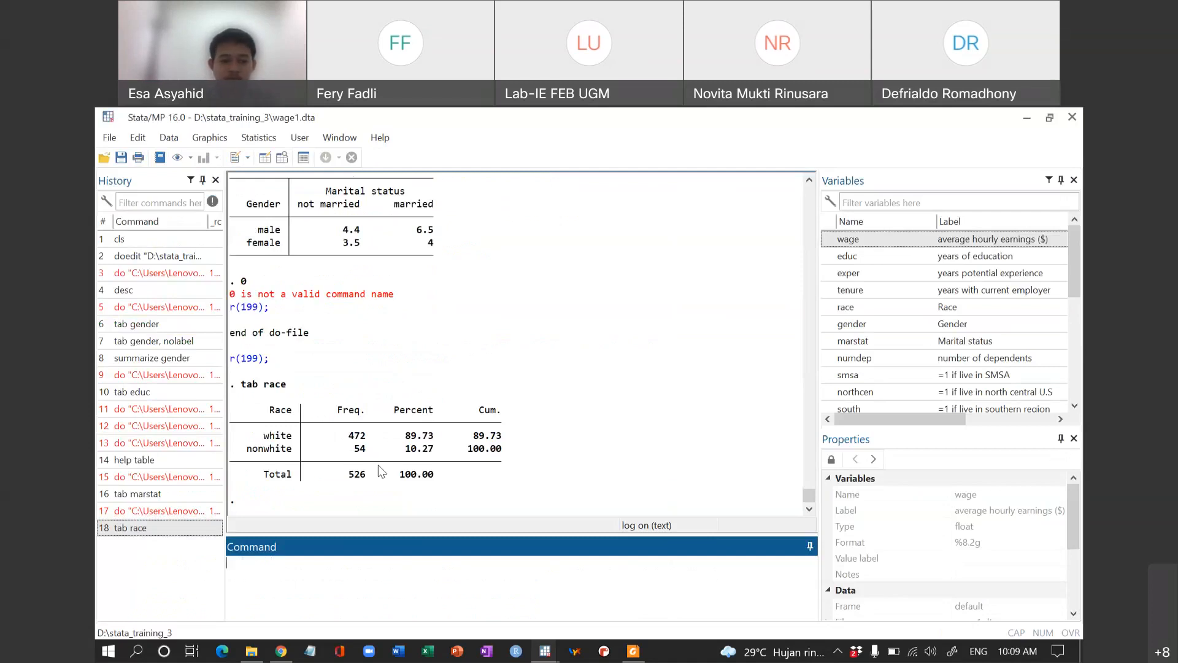
Step: Insert a 0 stop line below the table gender marstat race command, run the do-file, and highlight the white supercolumn headings in the output
key(alt+Tab)
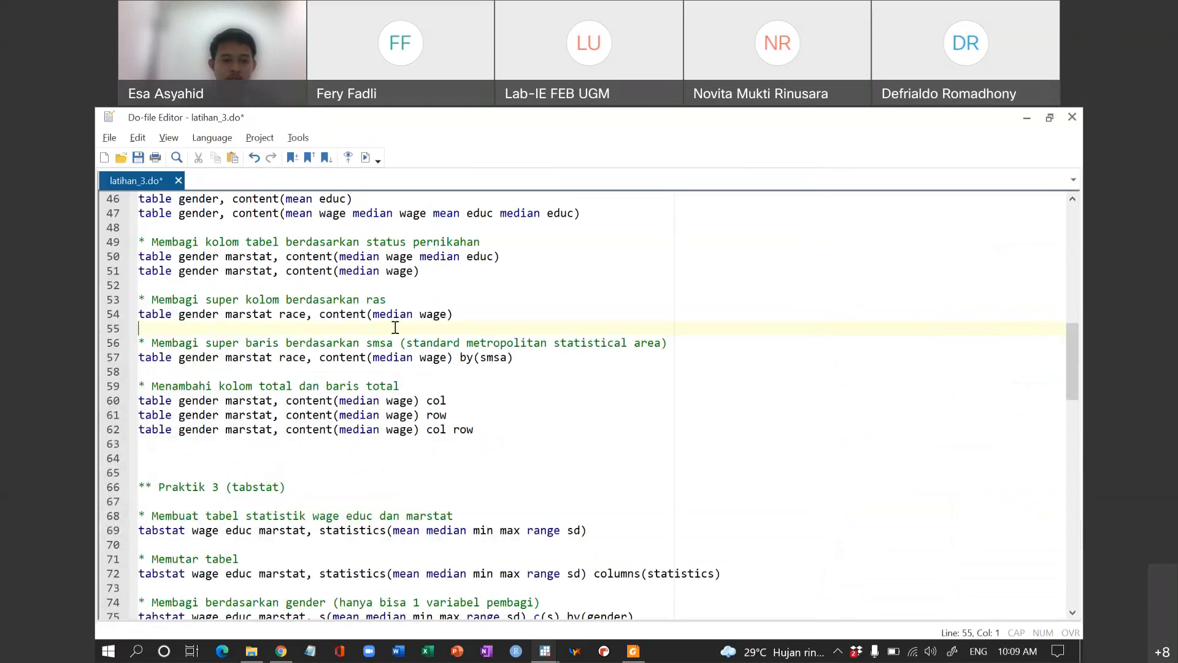
text(0)
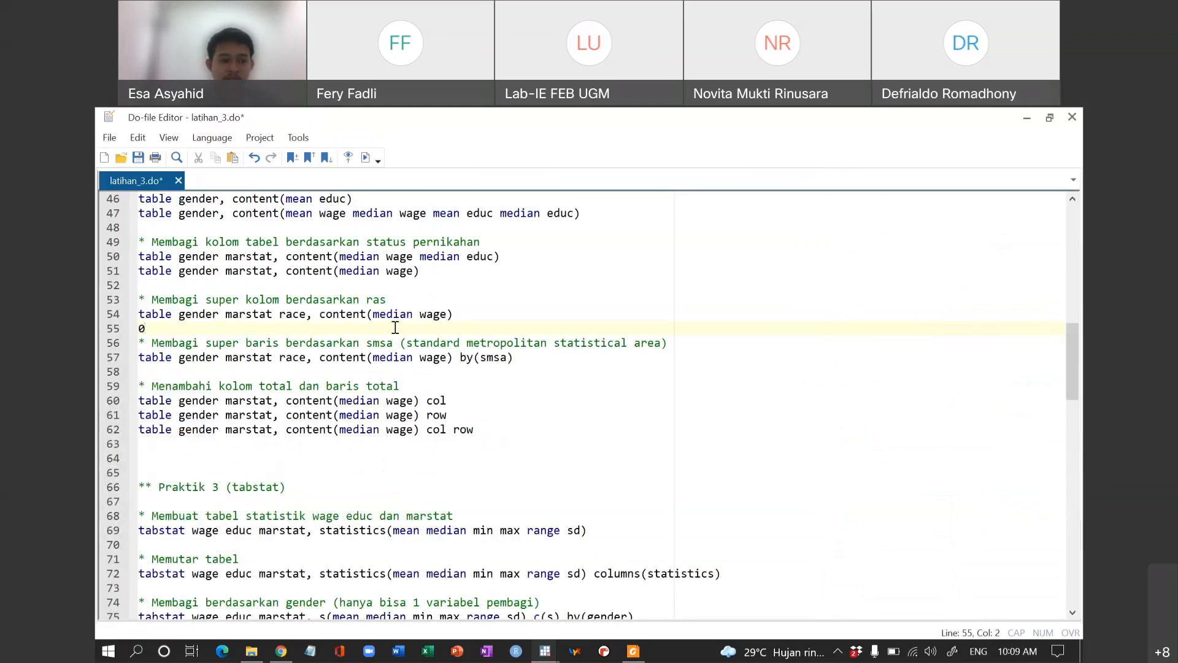
key(ctrl+d)
key(alt+Tab)
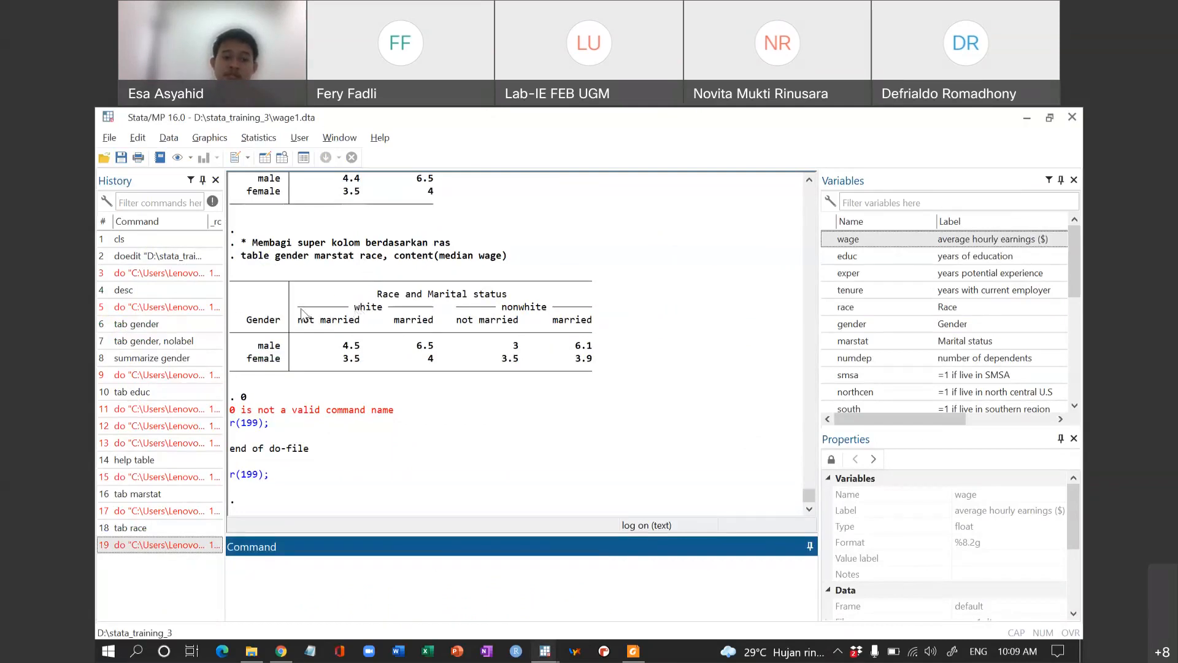
drag(301, 311, 433, 318)
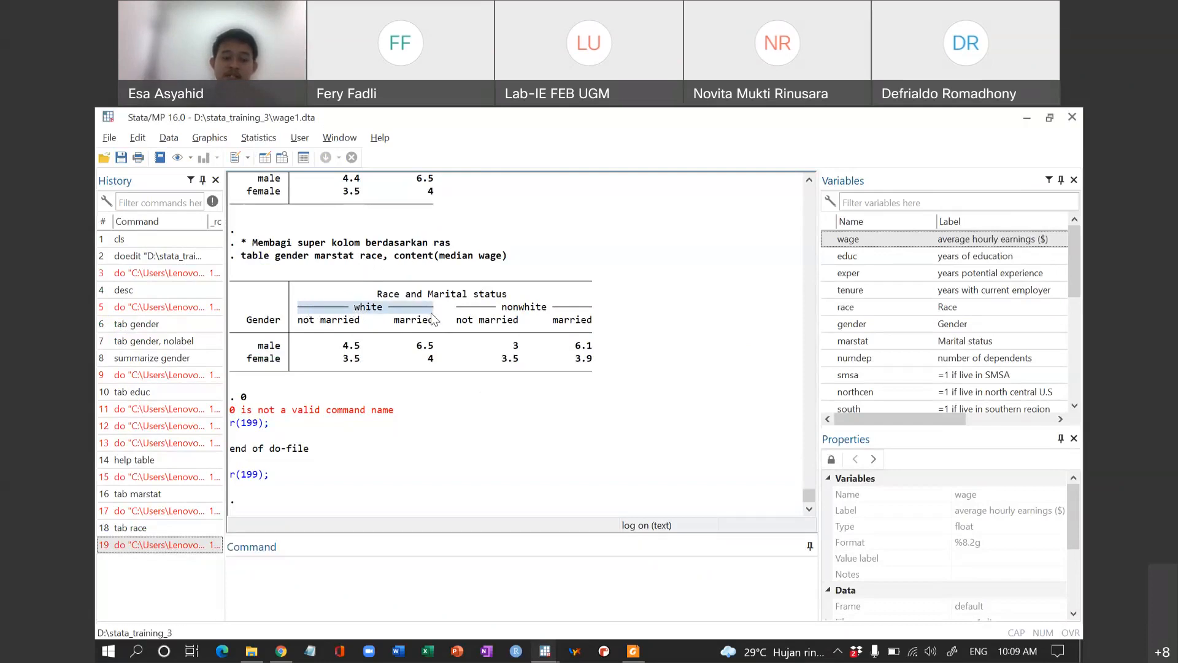
drag(305, 320, 422, 323)
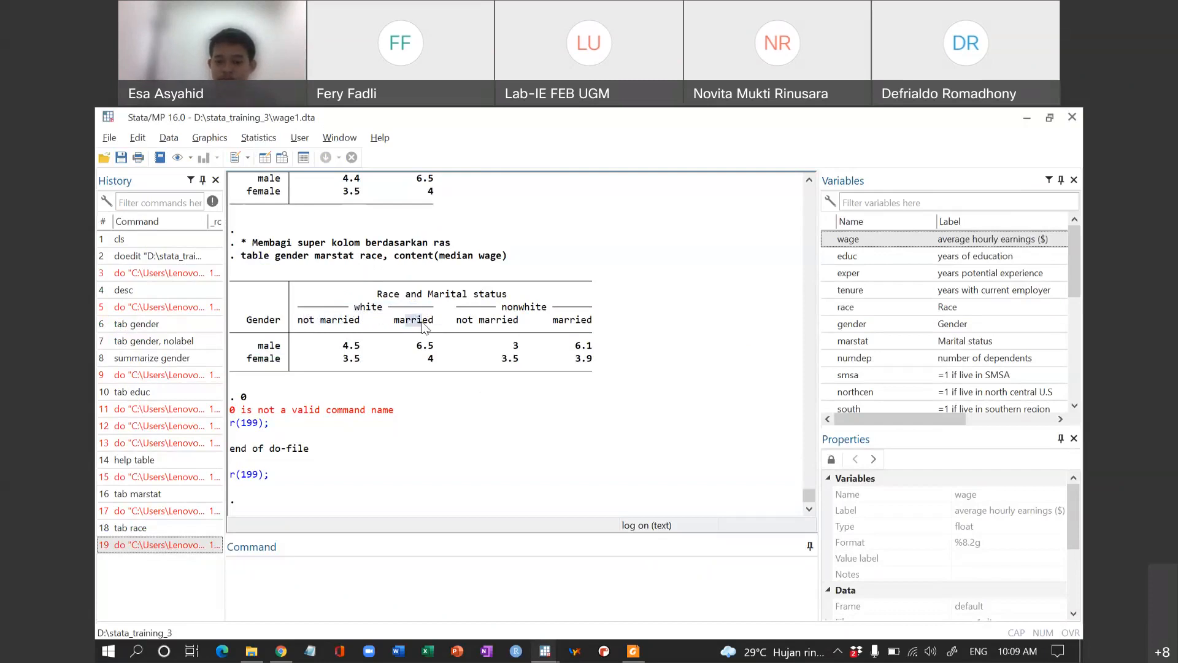
Step: Delete the 0 stop line below the race command and highlight by(smsa) and its standard metropolitan statistical area comment
key(alt+Tab)
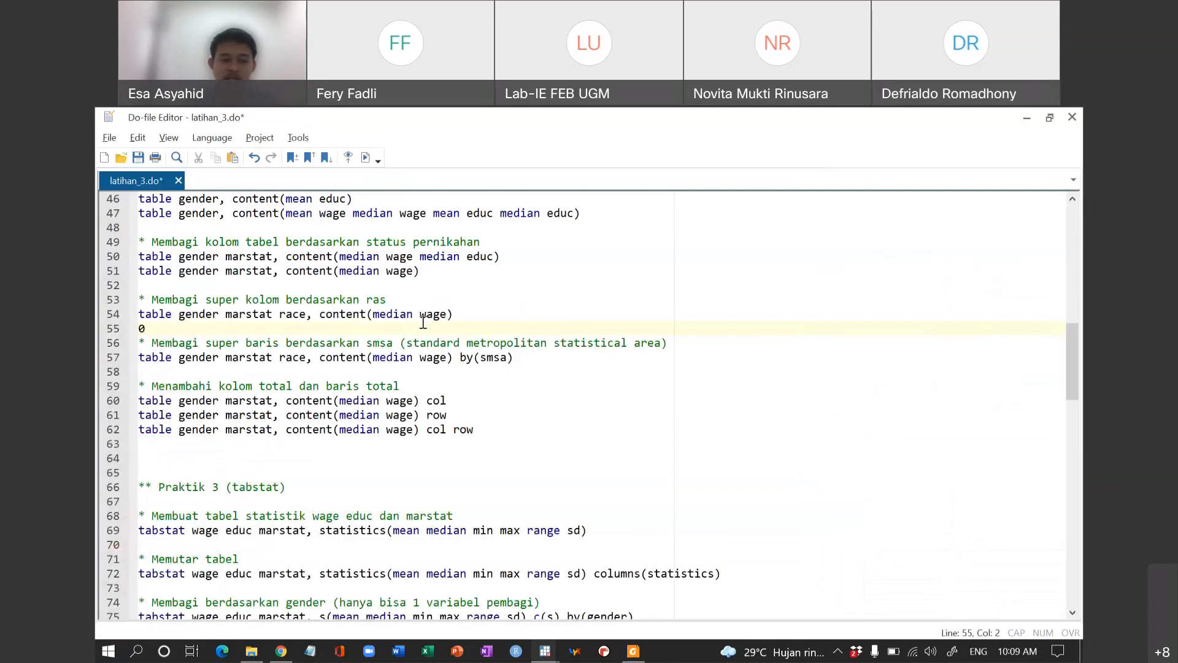
key(BackSpace)
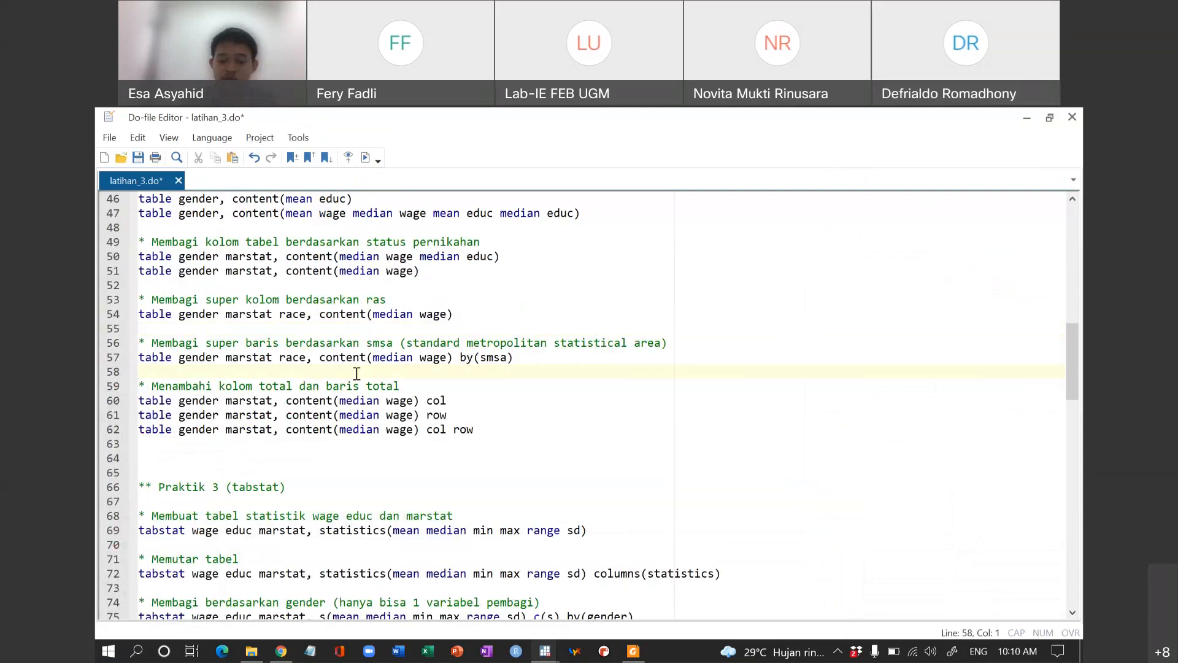
double_click(482, 361)
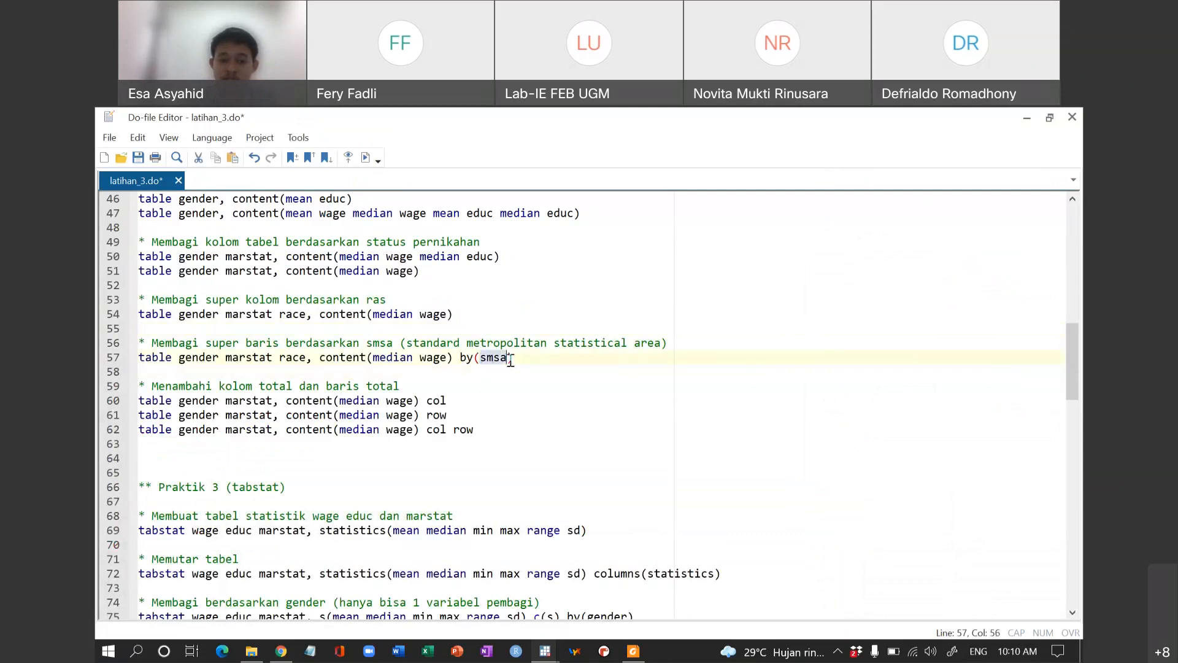
click(528, 361)
drag(518, 360, 463, 362)
click(197, 359)
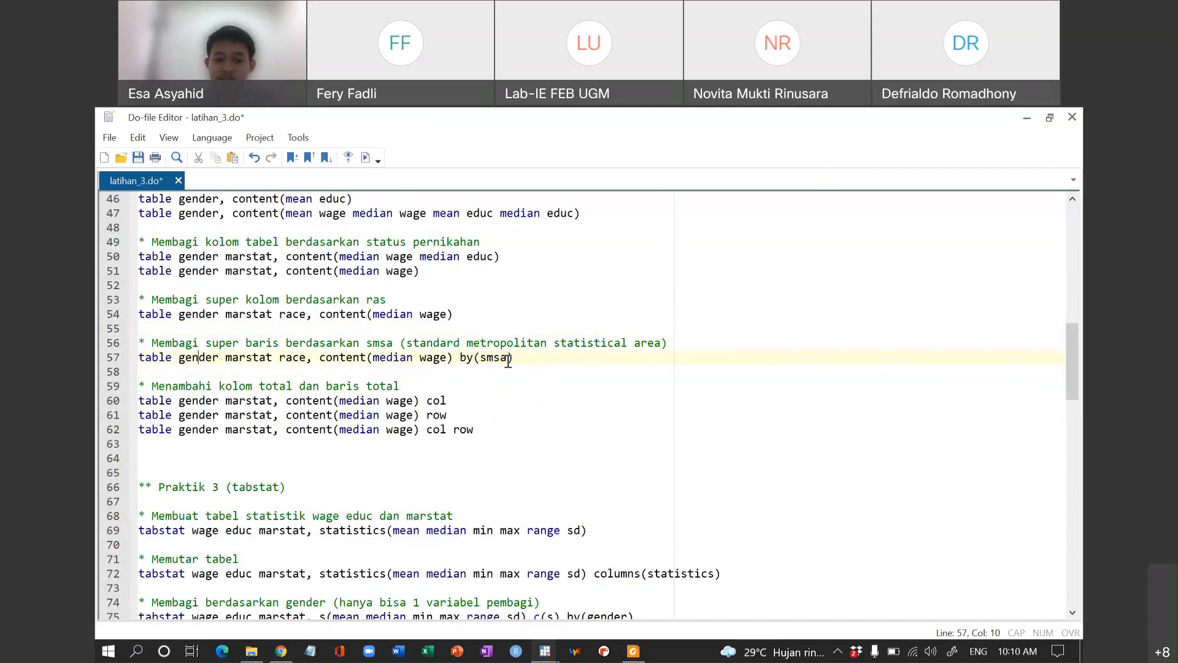
drag(442, 342, 574, 344)
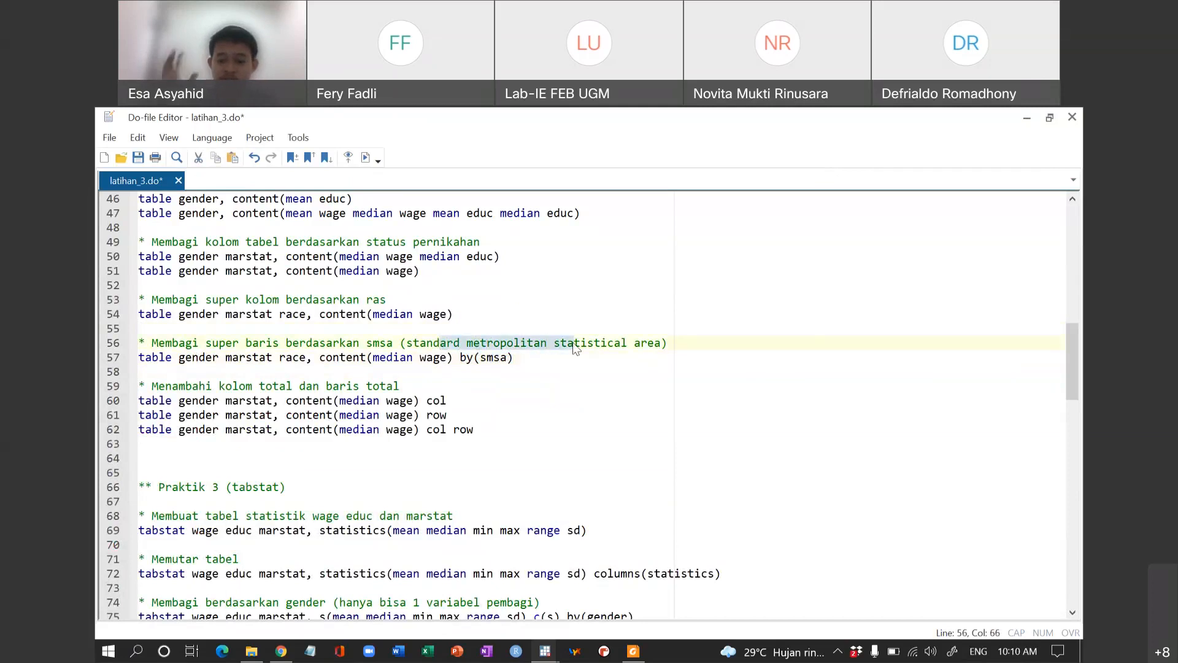
click(459, 373)
Step: Run "tab smsa" in the main Stata window to tabulate that variable
key(alt+Tab)
text(tab s)
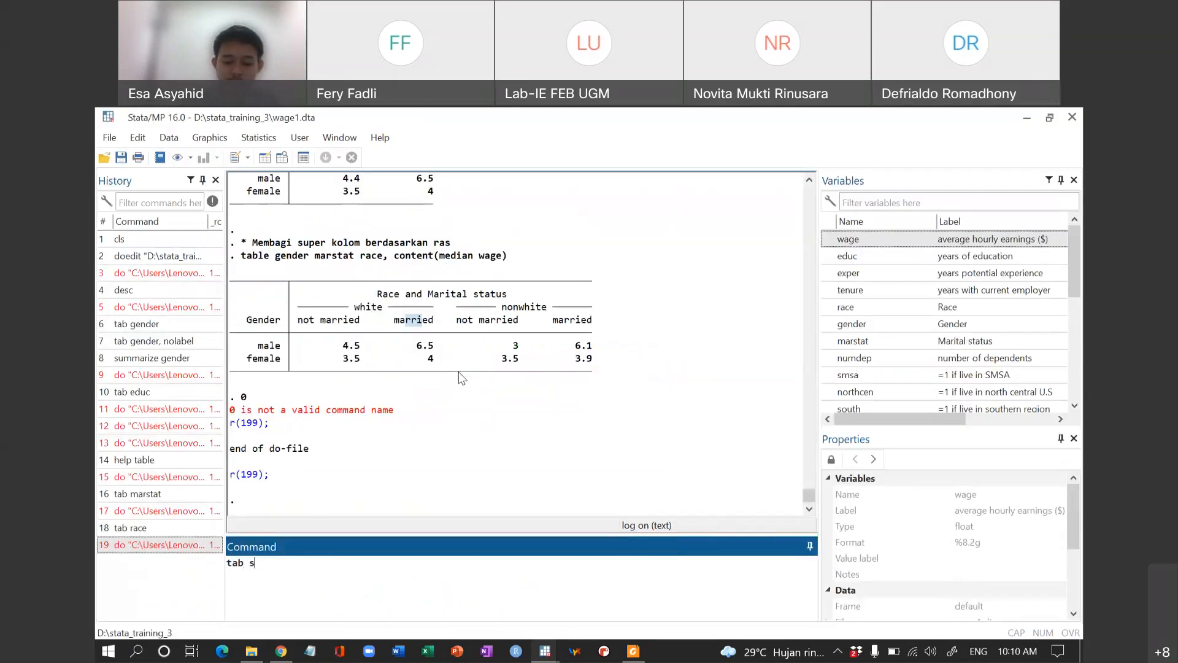
key(Return)
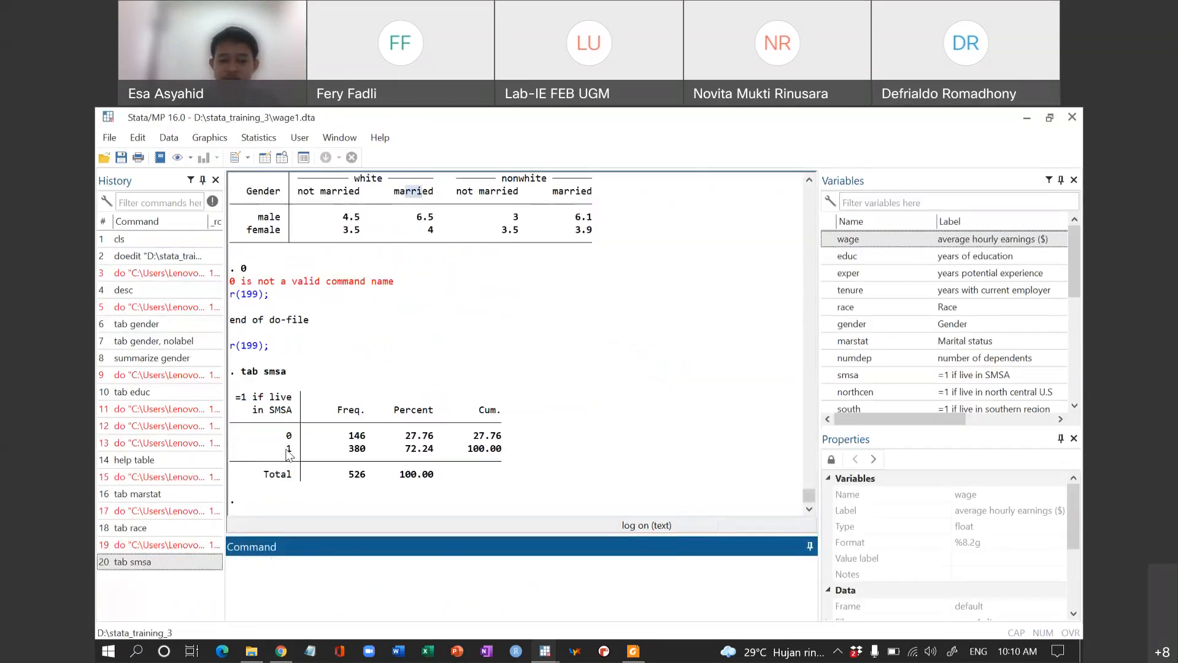
Step: Highlight by(smsa), insert a 0 stop line below that table command, and run the do-file to produce the superrow table
key(alt+Tab)
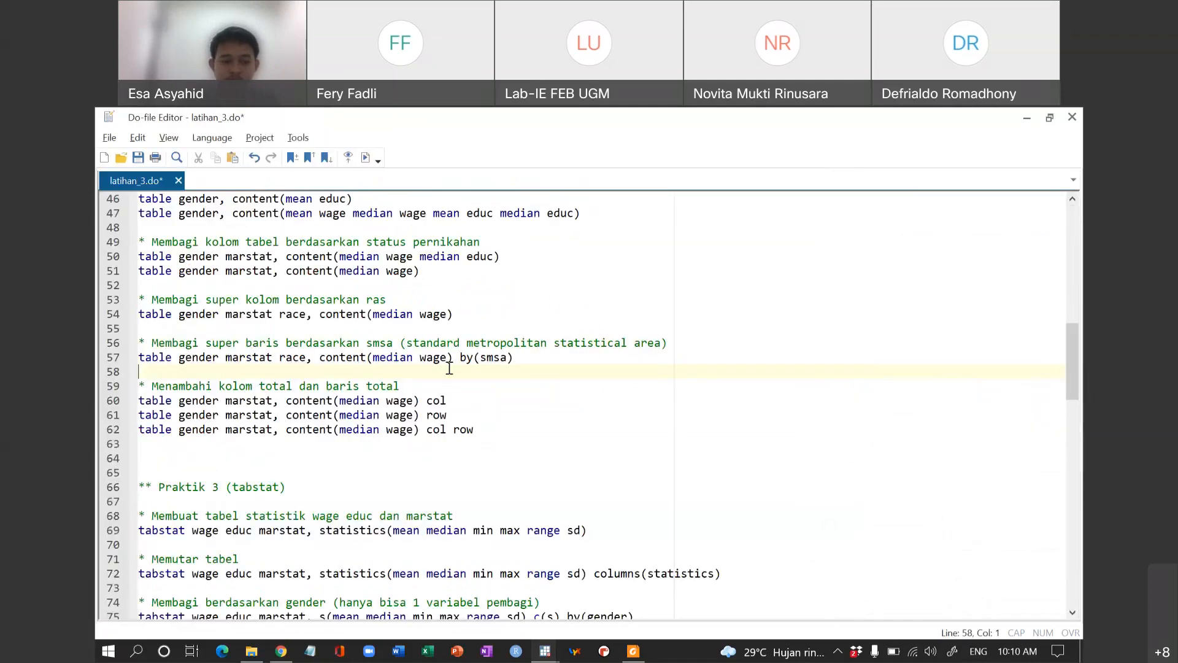
drag(460, 357, 534, 357)
click(421, 372)
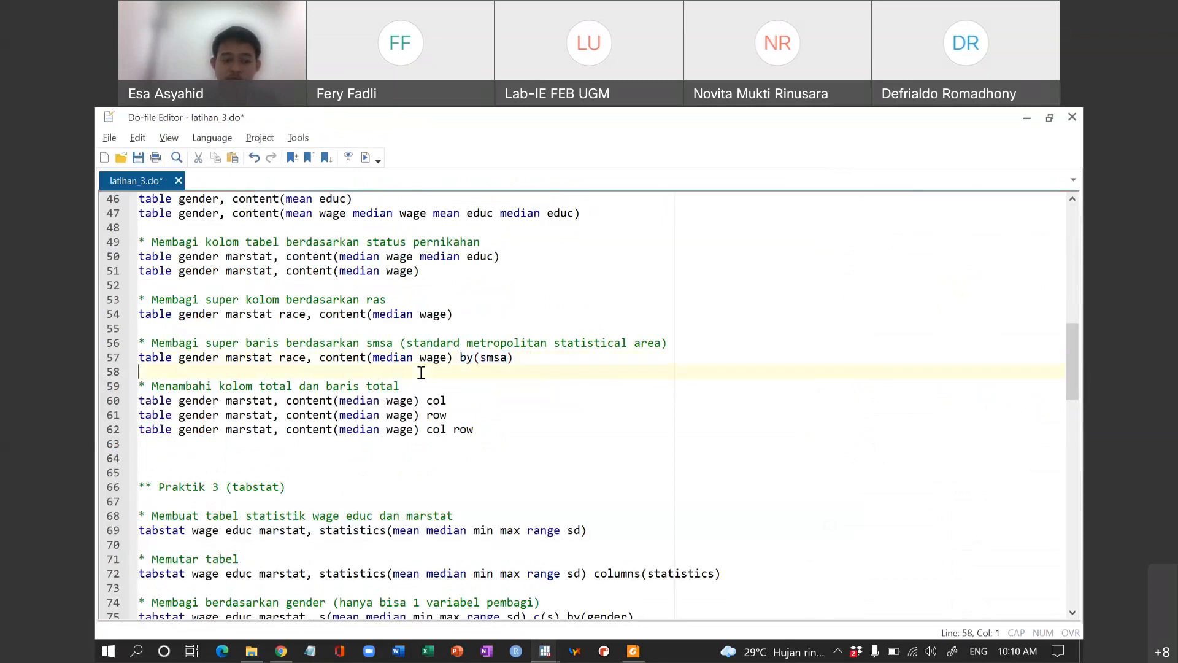
text(0)
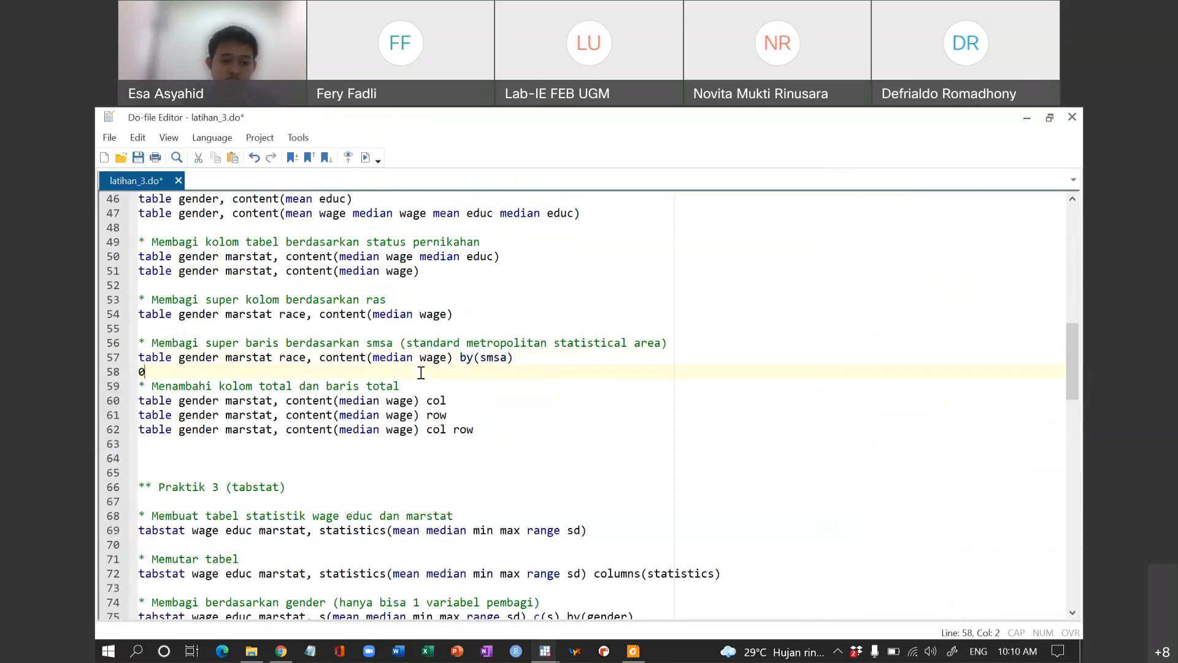
key(ctrl+d)
key(alt+Tab)
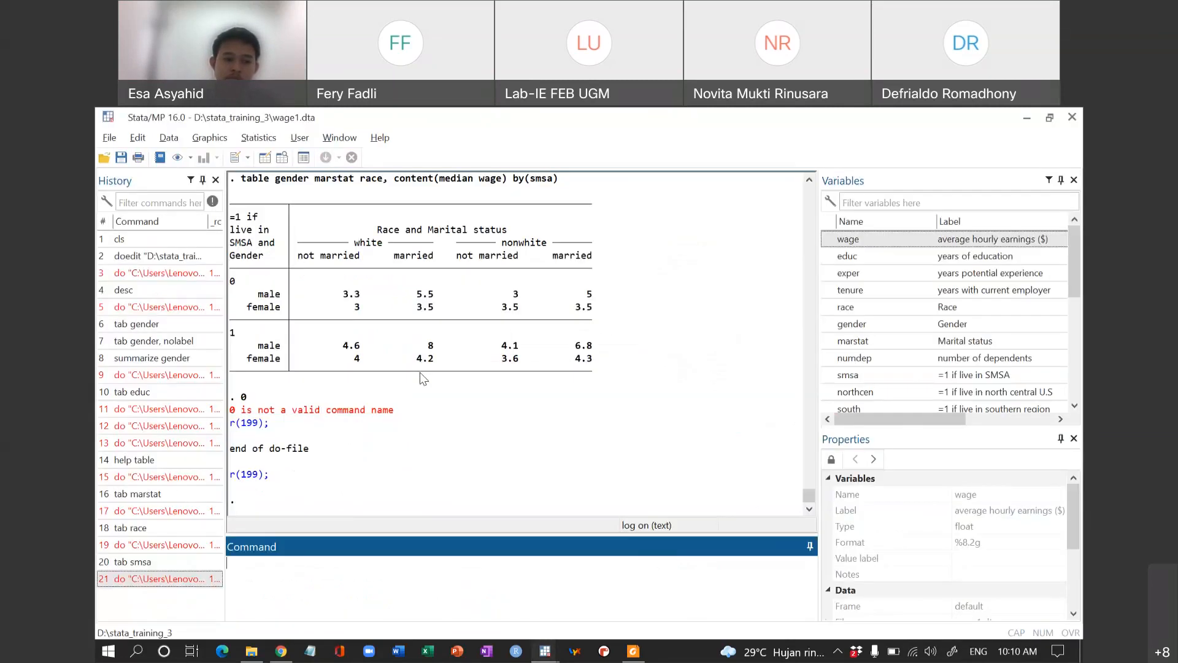
Step: Examine the median wage table split by smsa, pointing out the 0 and 1 superrows
scroll(493, 440, up, 1)
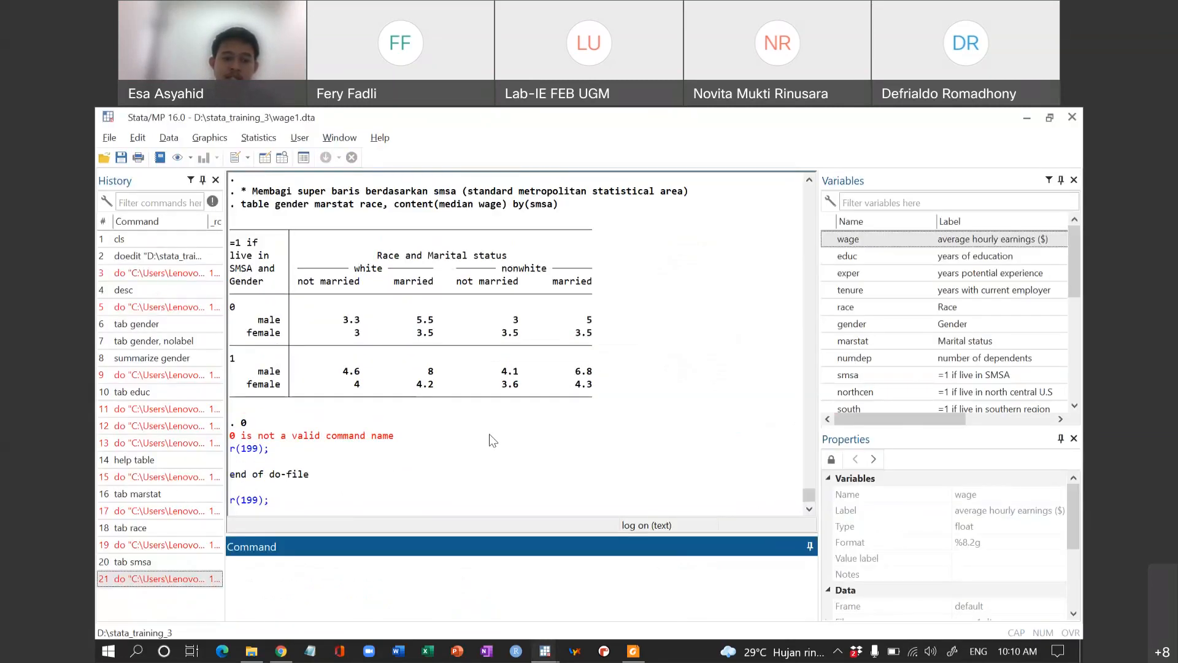
drag(258, 320, 231, 308)
click(233, 307)
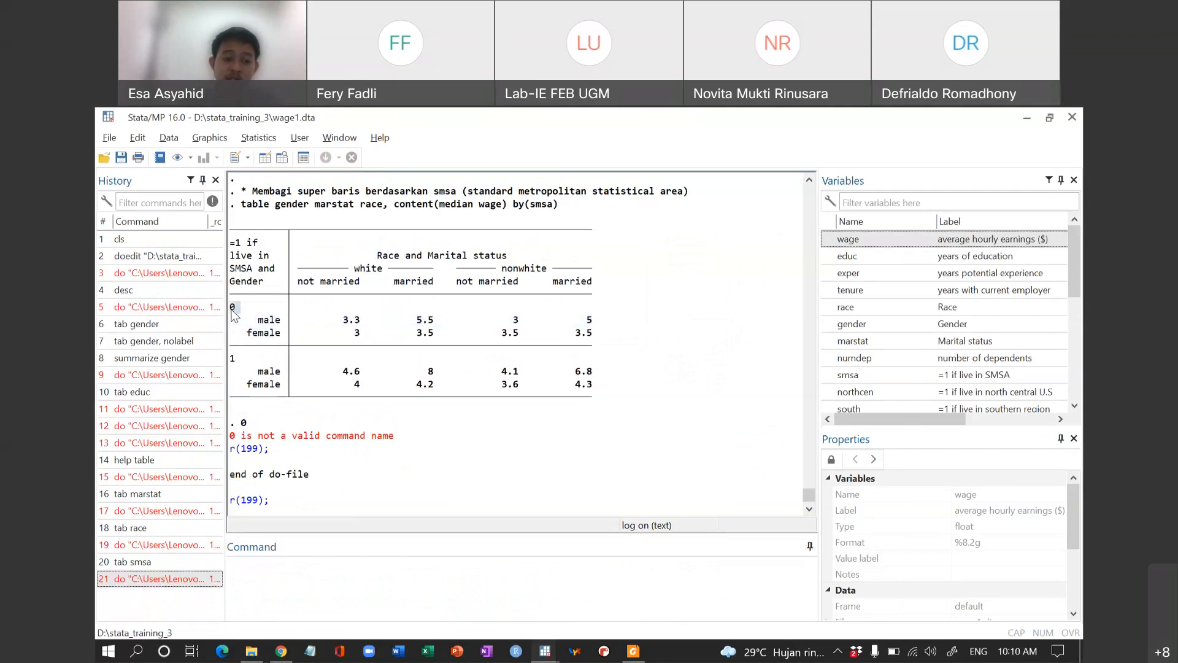
double_click(236, 359)
click(235, 358)
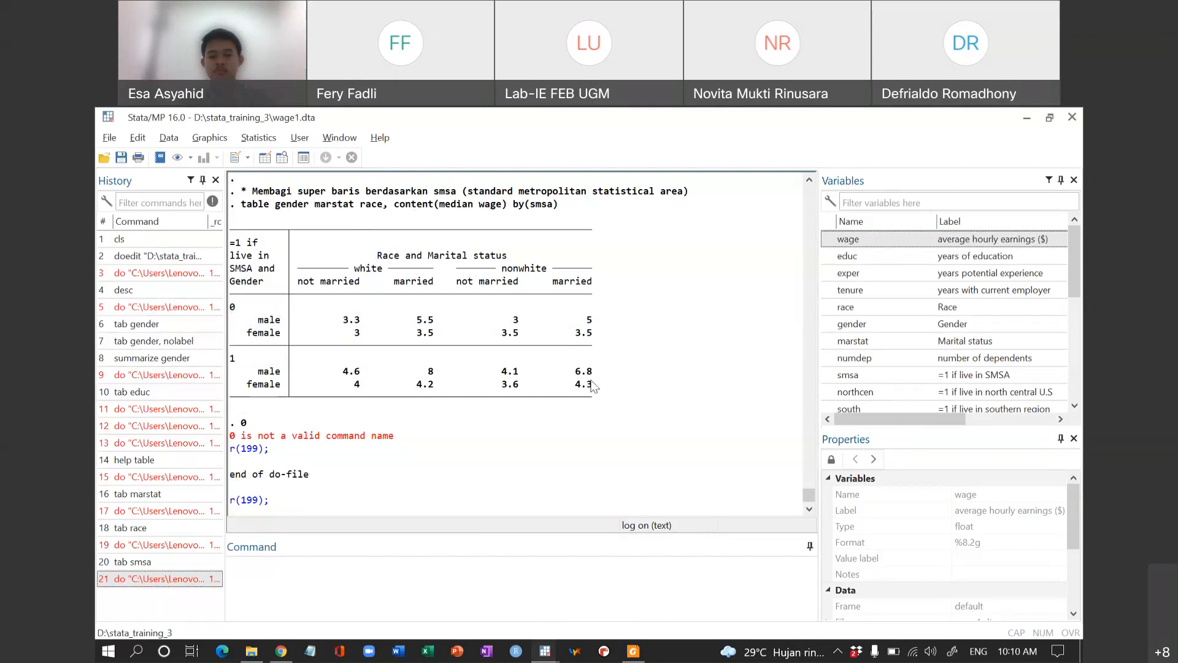
key(alt+Tab)
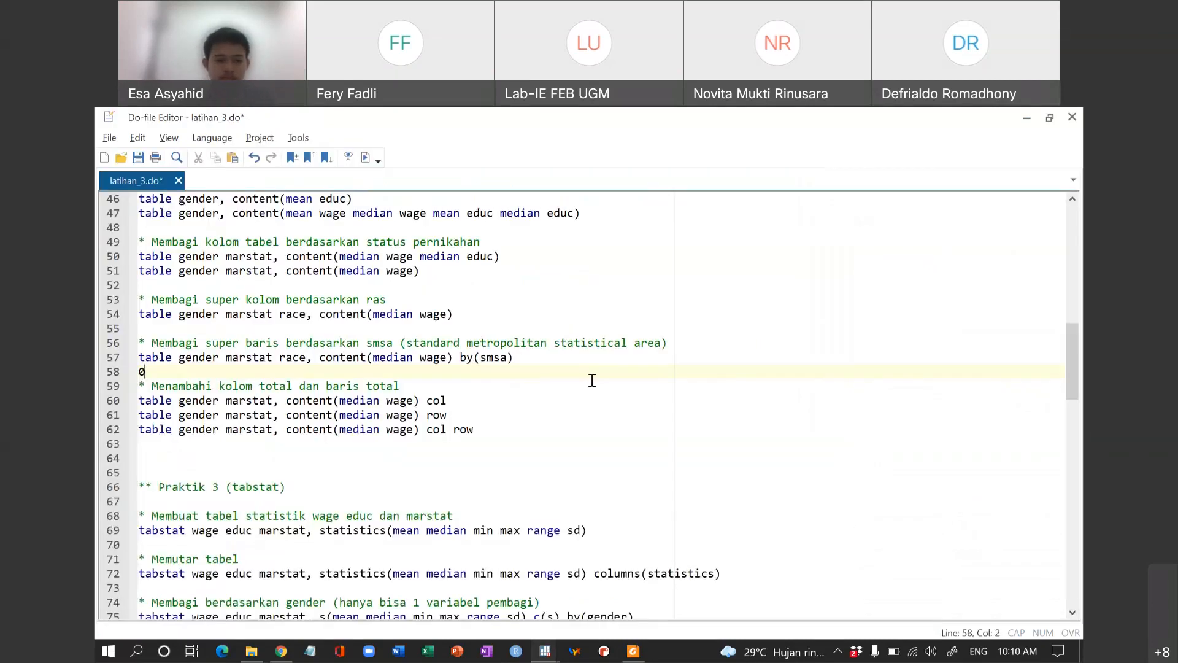
key(alt+Tab)
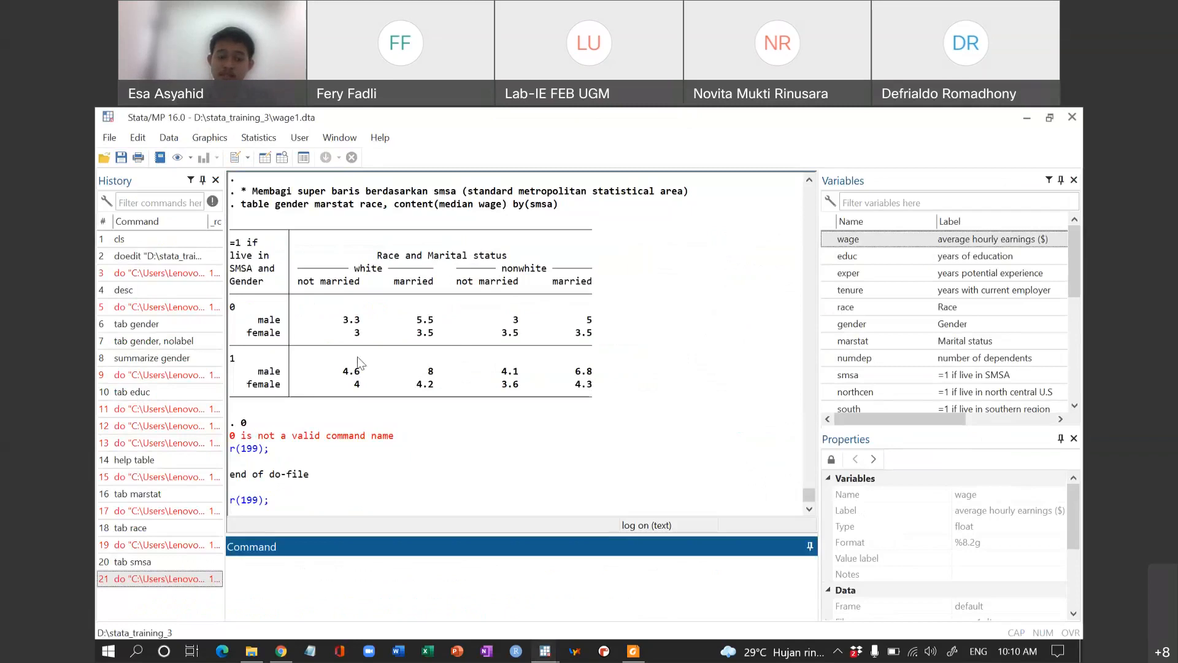
Step: Delete the 0 stop line below the by(smsa) command and highlight the col and row options in the total commands
key(alt+Tab)
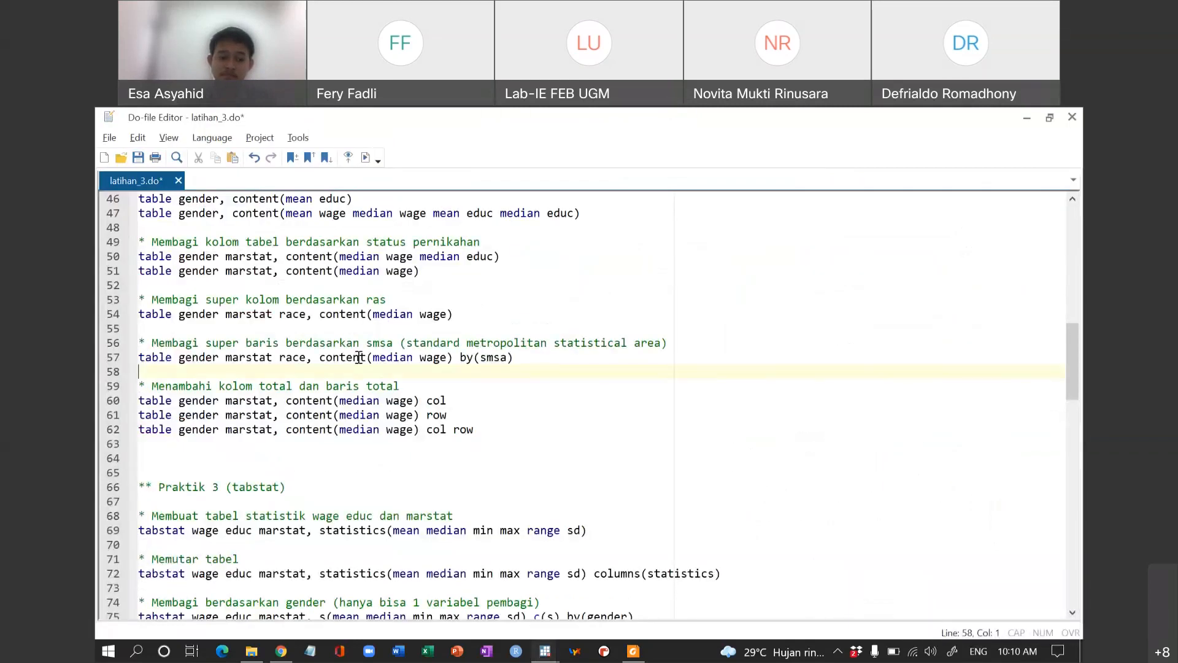
key(alt+Tab)
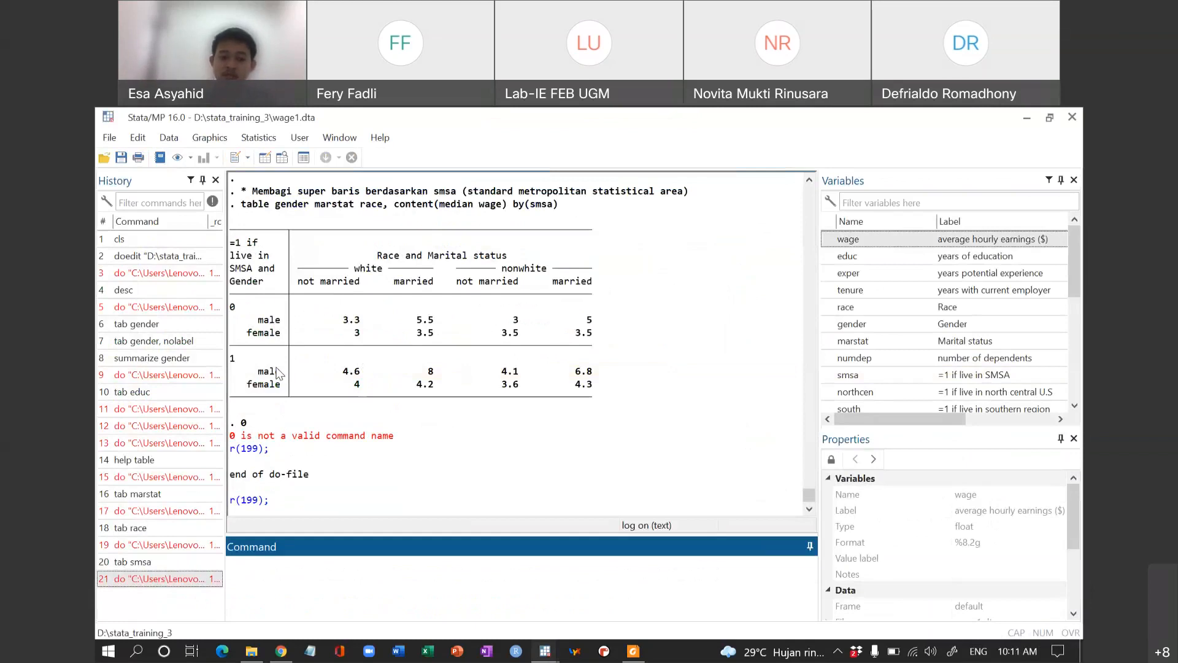
key(alt+Tab)
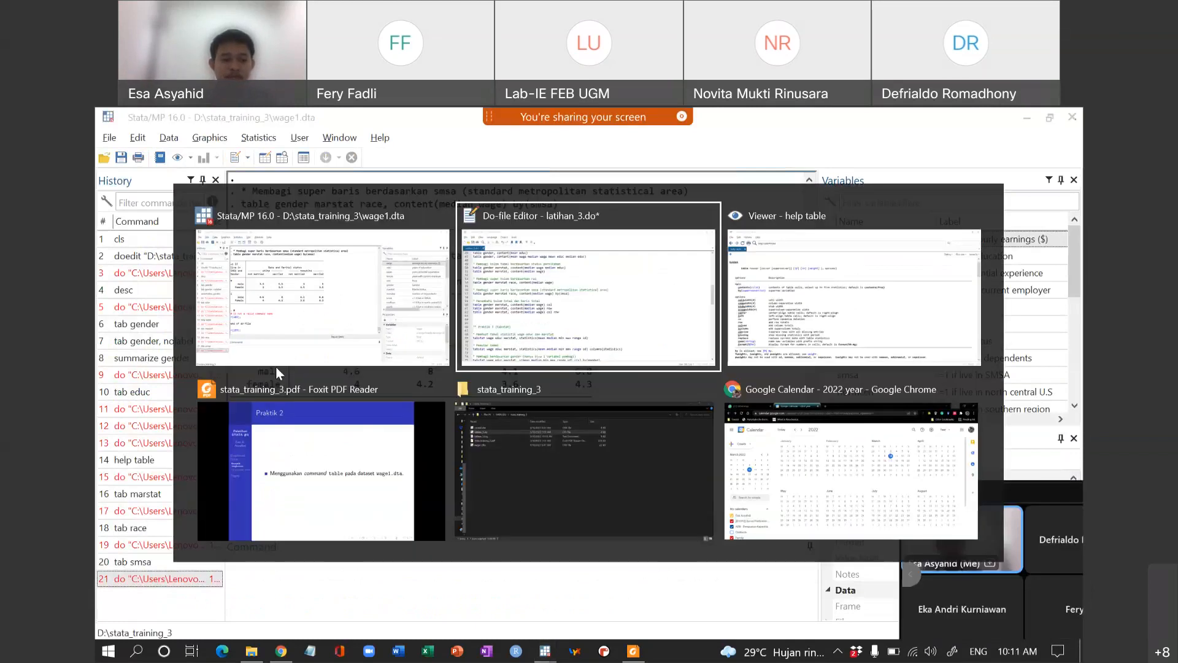
drag(429, 404, 453, 402)
click(453, 403)
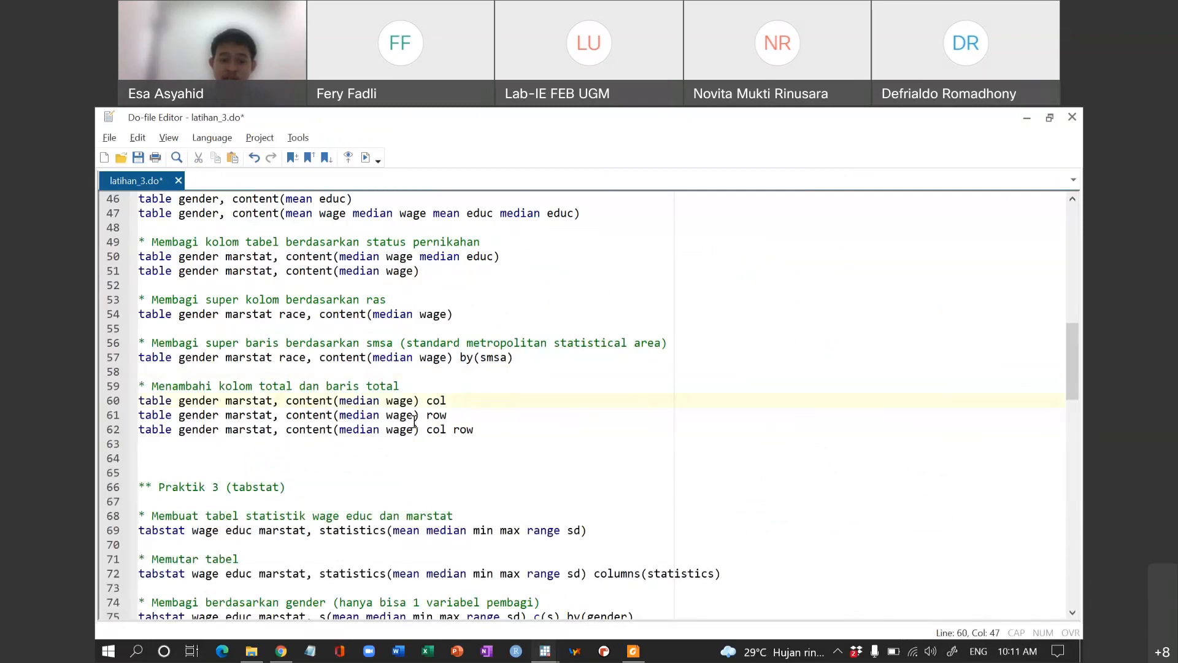
click(428, 418)
drag(427, 417, 452, 417)
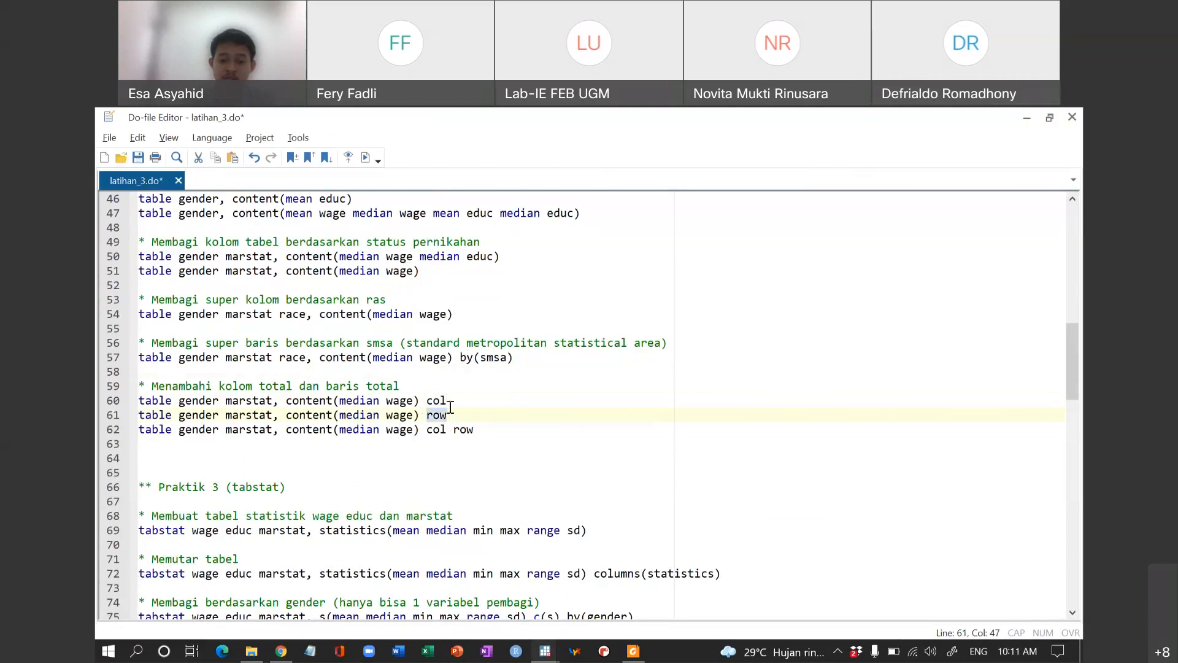
click(449, 402)
drag(448, 401, 428, 401)
Step: Insert a 0 stop line below the table command with col row and run the do-file to produce the total tables
click(454, 430)
click(462, 431)
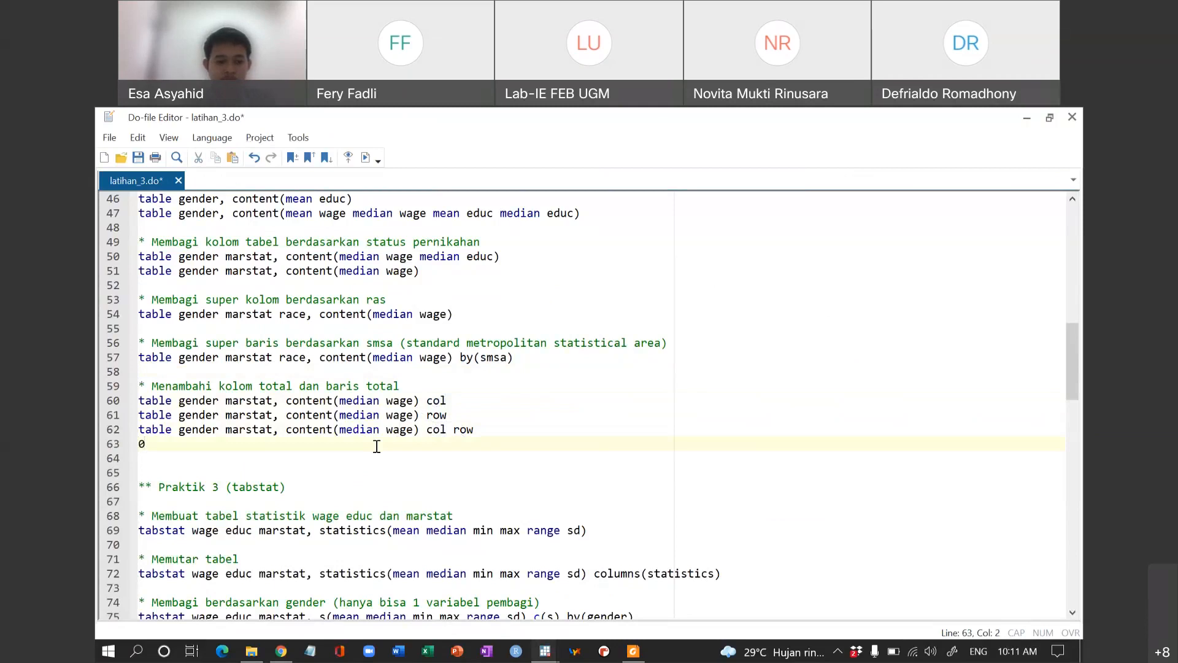
key(alt+Tab)
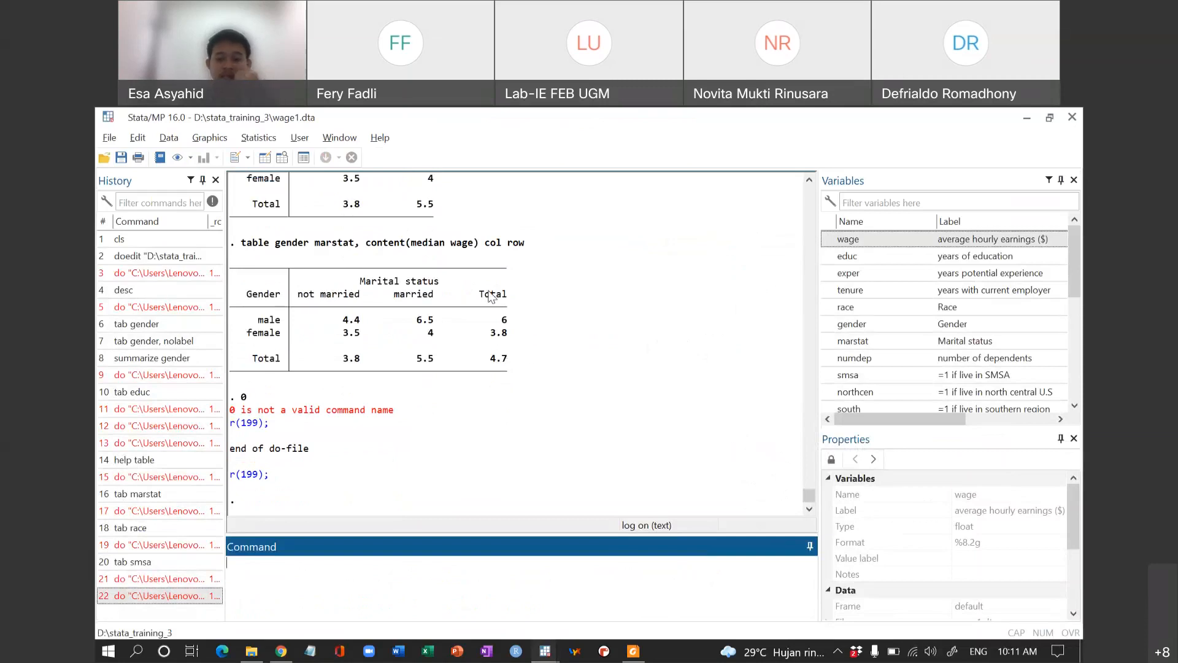
Step: Examine the col row table's marital status columns, gender rows and Total column, focusing on the overall median wage of males
double_click(328, 302)
drag(390, 304, 411, 303)
click(411, 300)
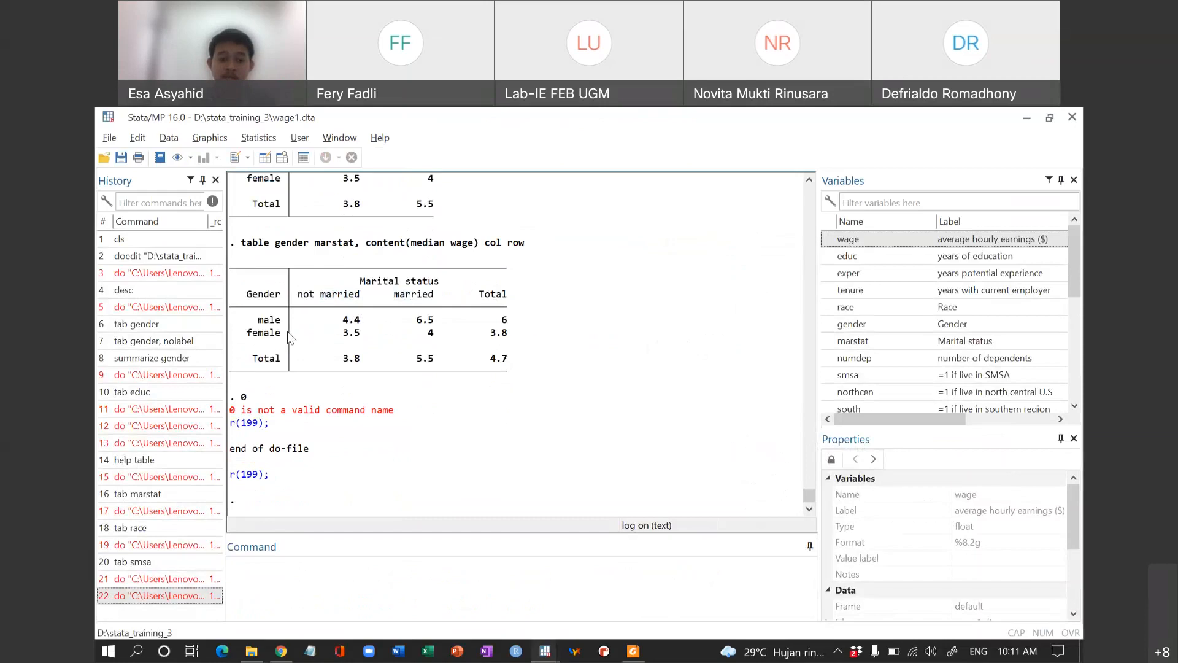
drag(270, 323, 273, 336)
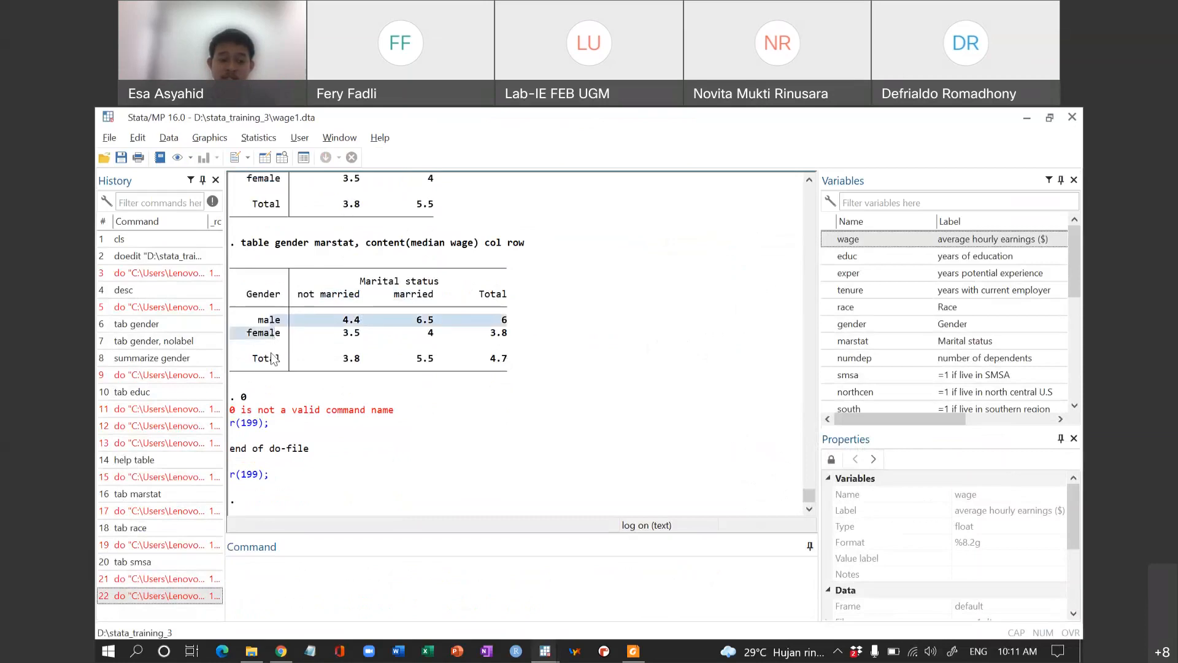
click(274, 356)
drag(498, 296, 505, 363)
click(503, 332)
double_click(503, 321)
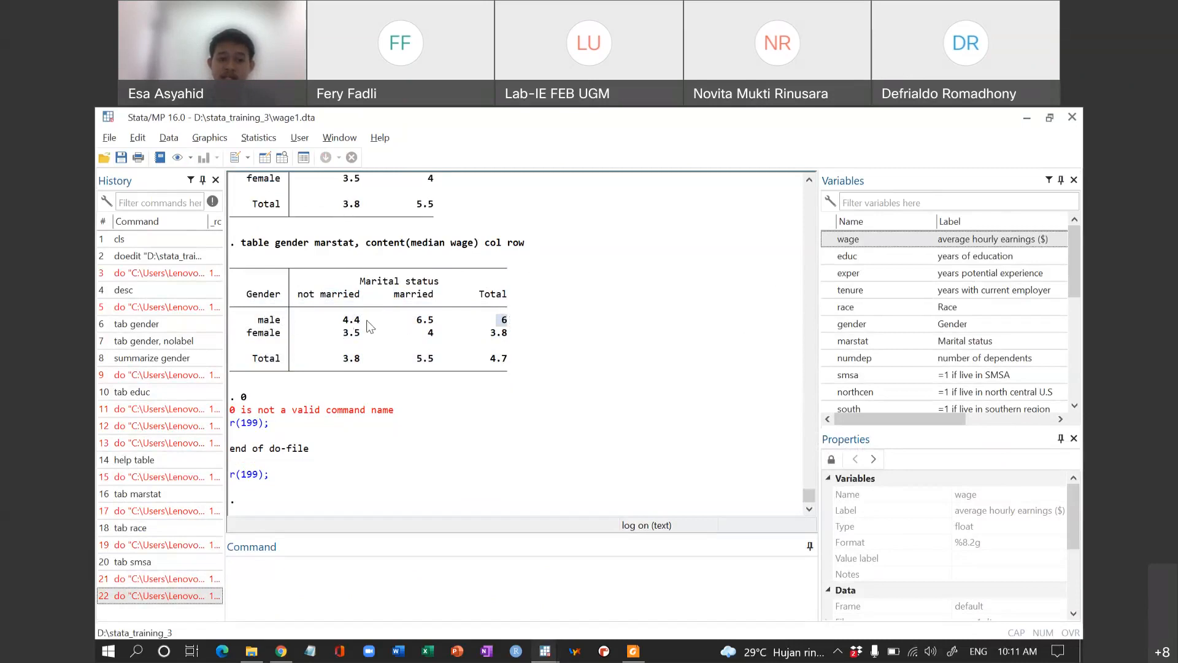
drag(338, 320, 512, 321)
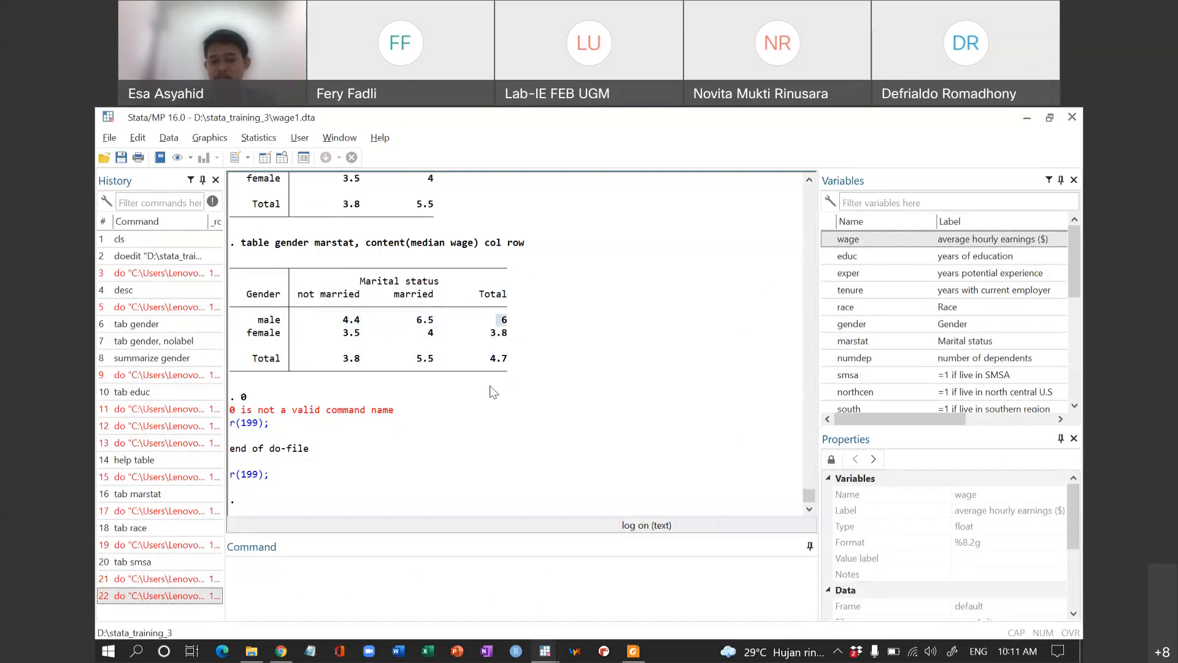
Step: Delete the 0 stop line below the col row command and switch to stata_training_3.pdf in Foxit PDF Reader
key(alt+Tab)
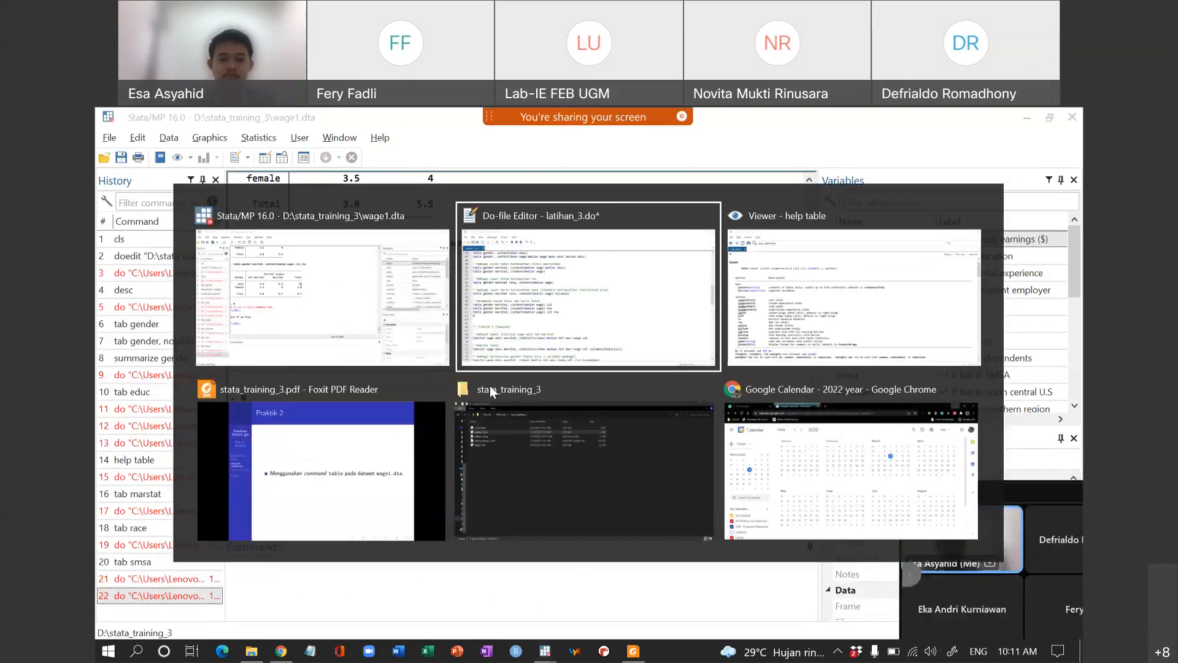
key(BackSpace)
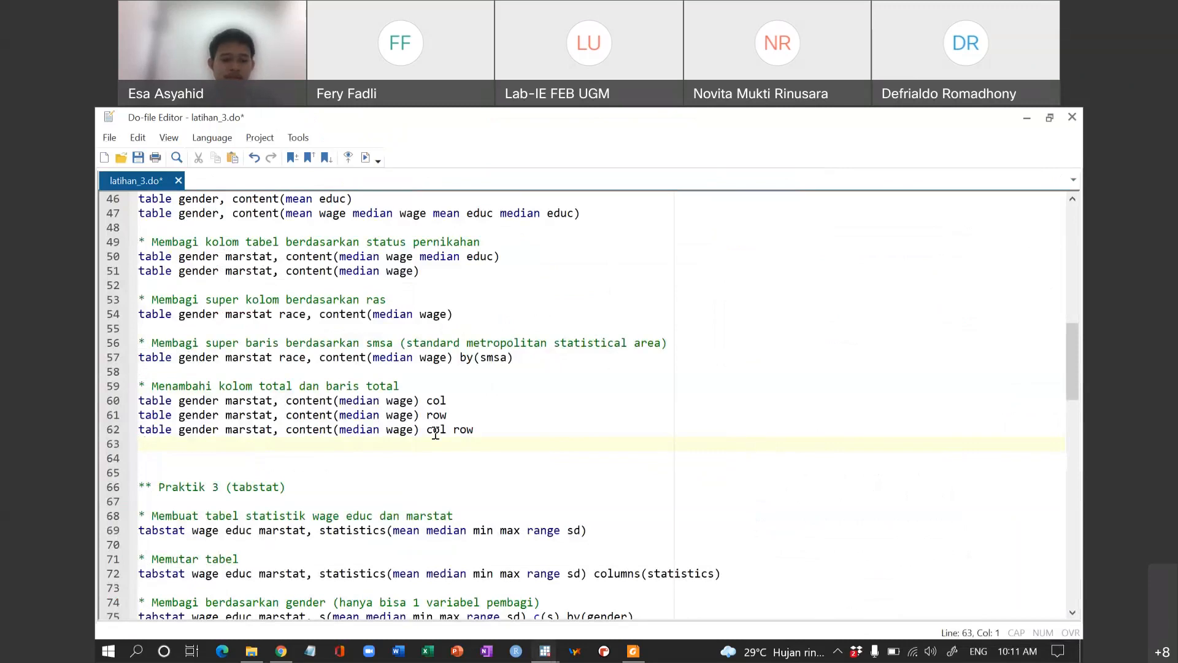
scroll(436, 433, down, 4)
key(alt+Tab)
key(alt+Tab)
key(alt+Tab)
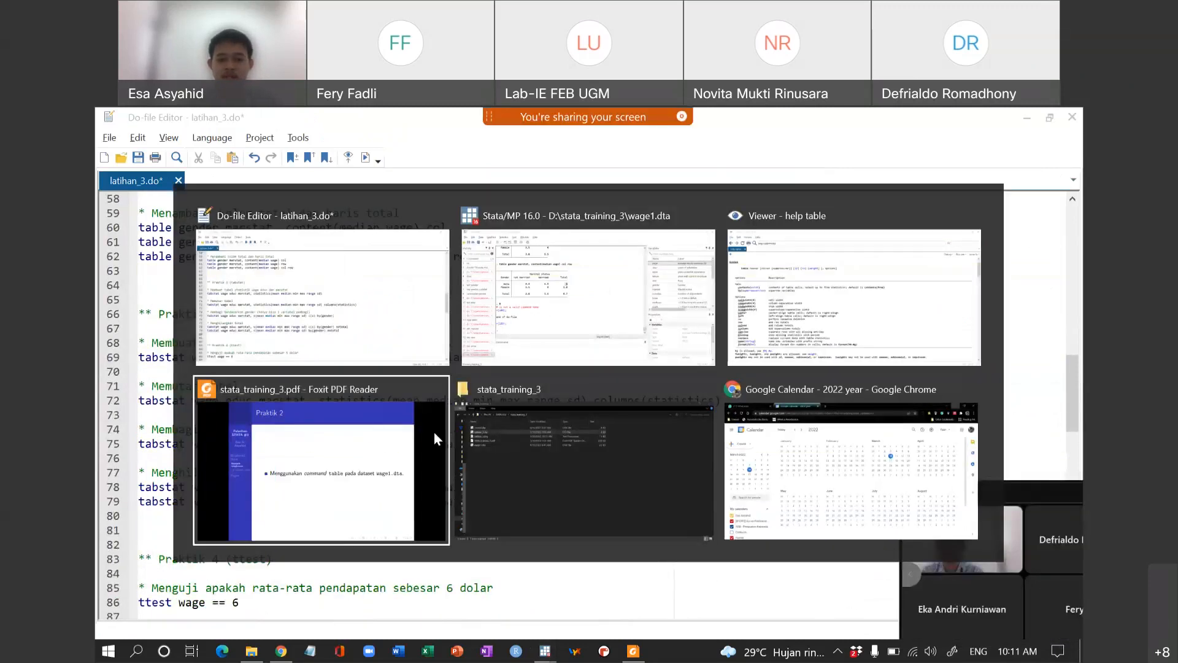
Step: Advance stata_training_3.pdf to the Praktik 3 slide and highlight the variables wage educ marstat in latihan_3.do's first tabstat command
key(Right)
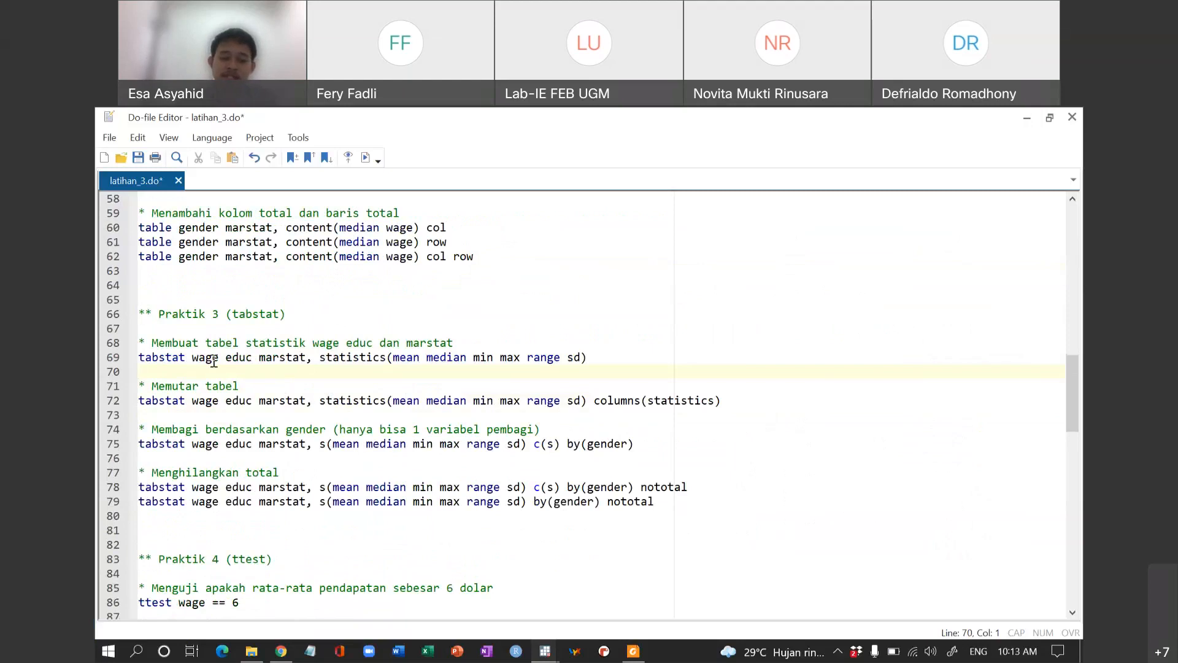
drag(214, 362, 281, 360)
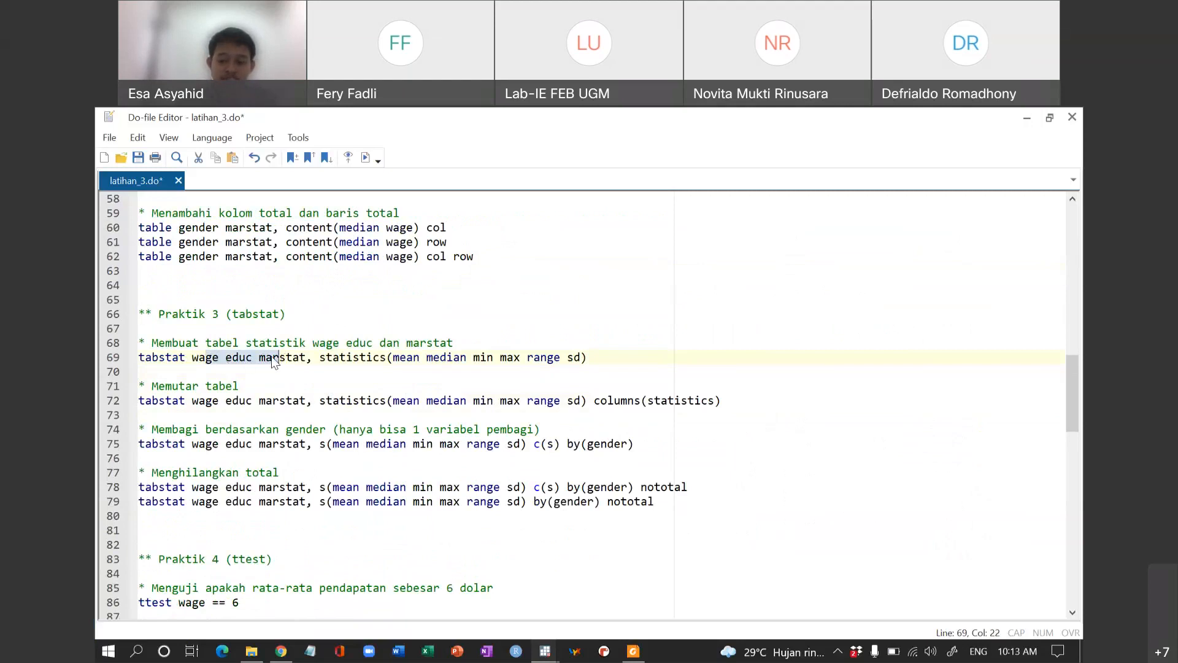
click(167, 357)
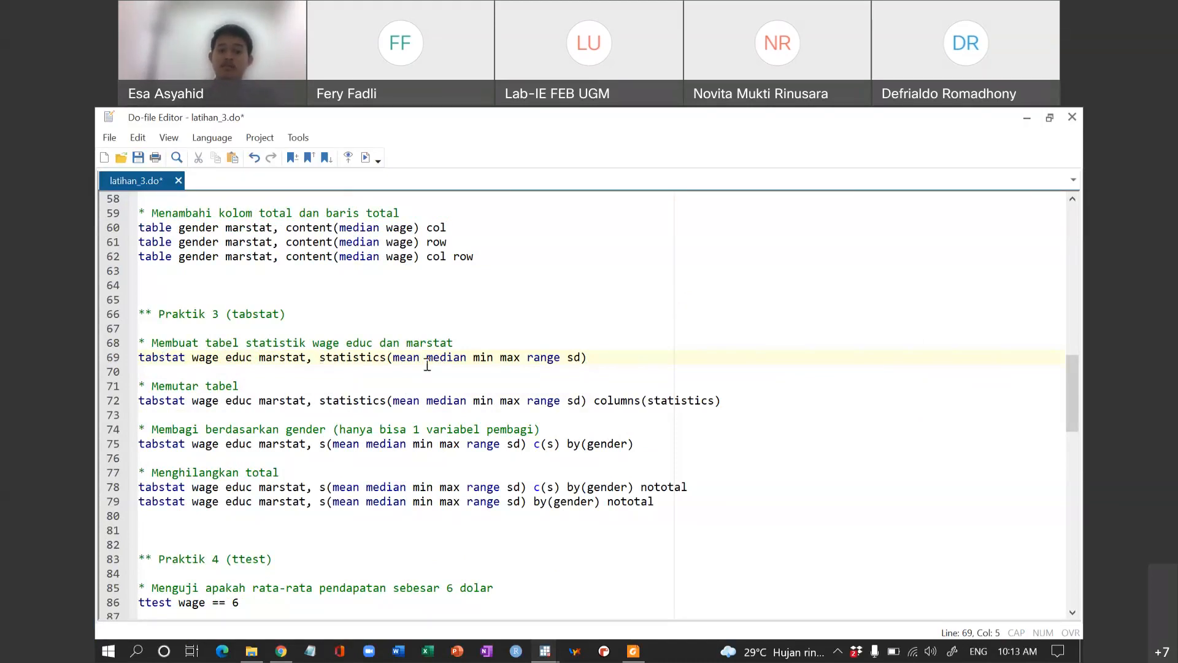
Step: Highlight the statistics list mean median min max range sd inside the first tabstat command
drag(407, 359, 560, 361)
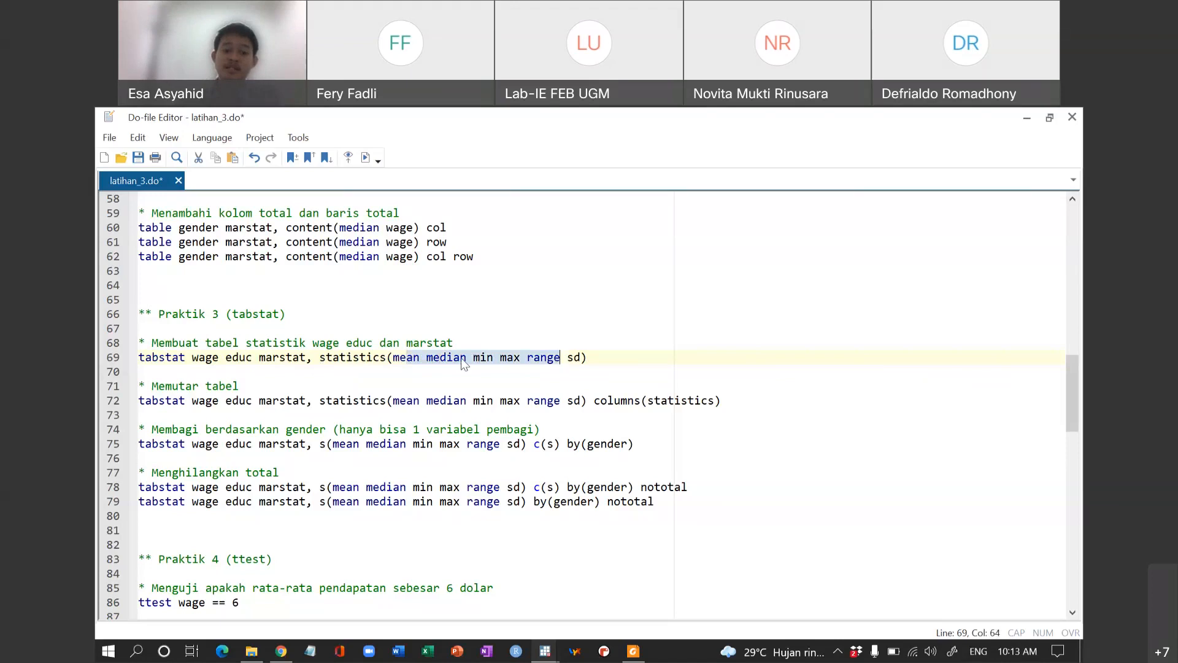
click(581, 357)
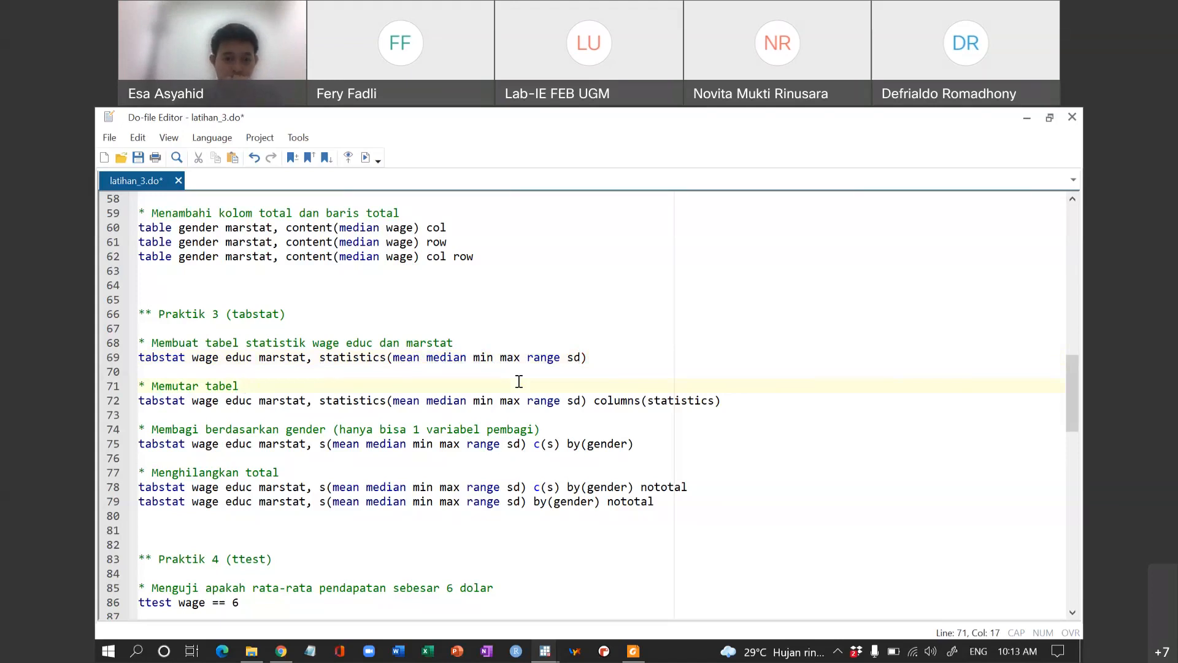
click(589, 357)
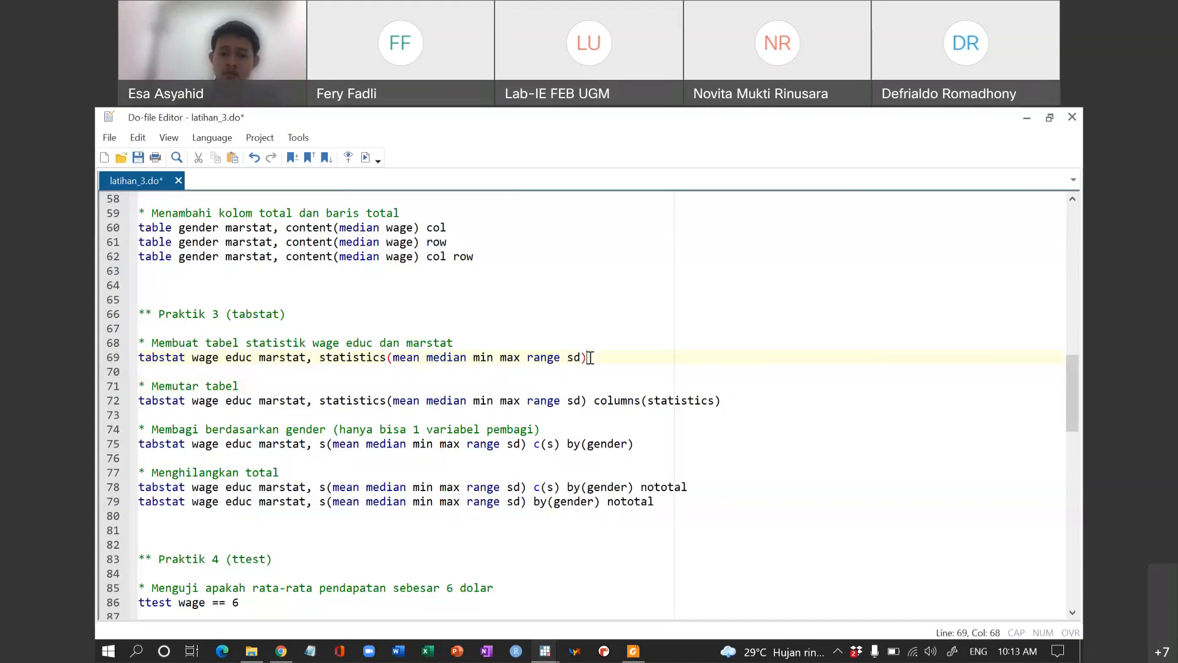
key(shift+Left)
key(shift+Left)
key(shift+Left)
key(shift+Left)
key(shift+Left)
key(shift+Left)
key(shift+Left)
key(shift+Left)
key(shift+Left)
key(shift+Left)
key(shift+Left)
key(shift+Left)
key(shift+Left)
key(shift+Left)
key(shift+Left)
key(shift+Left)
key(shift+Left)
key(shift+Left)
key(shift+Left)
key(shift+Left)
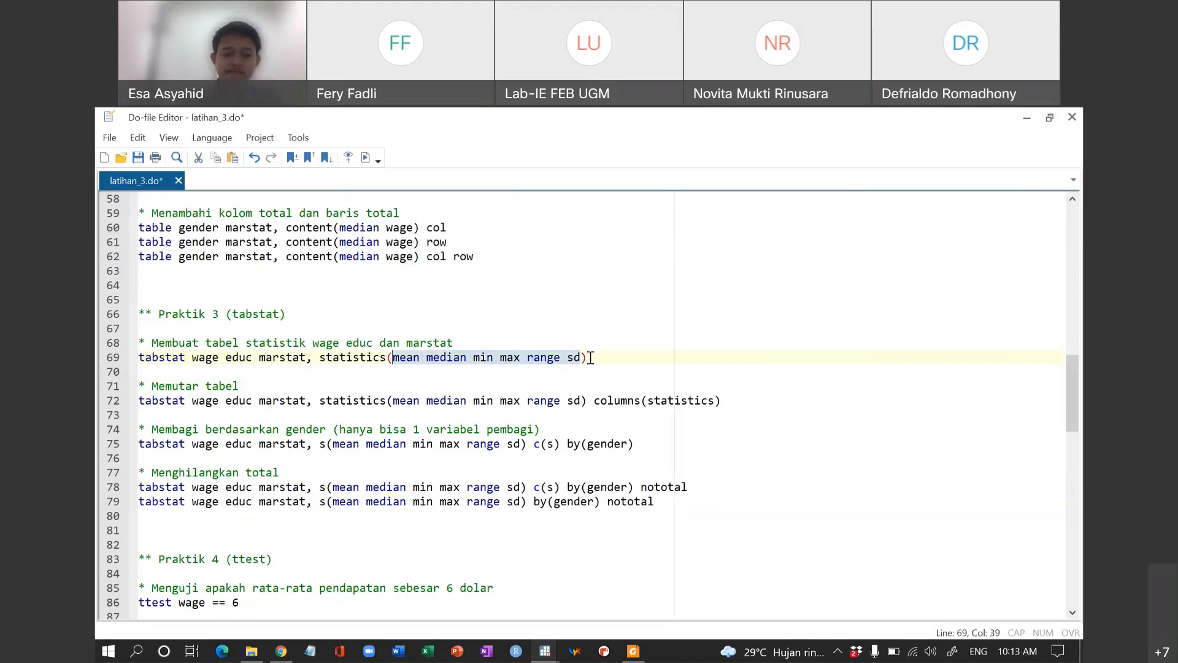
Step: Switch to the main Stata window and open the help page for tabstat
key(alt+Tab)
key(alt+Tab)
key(alt+Tab)
text(help )
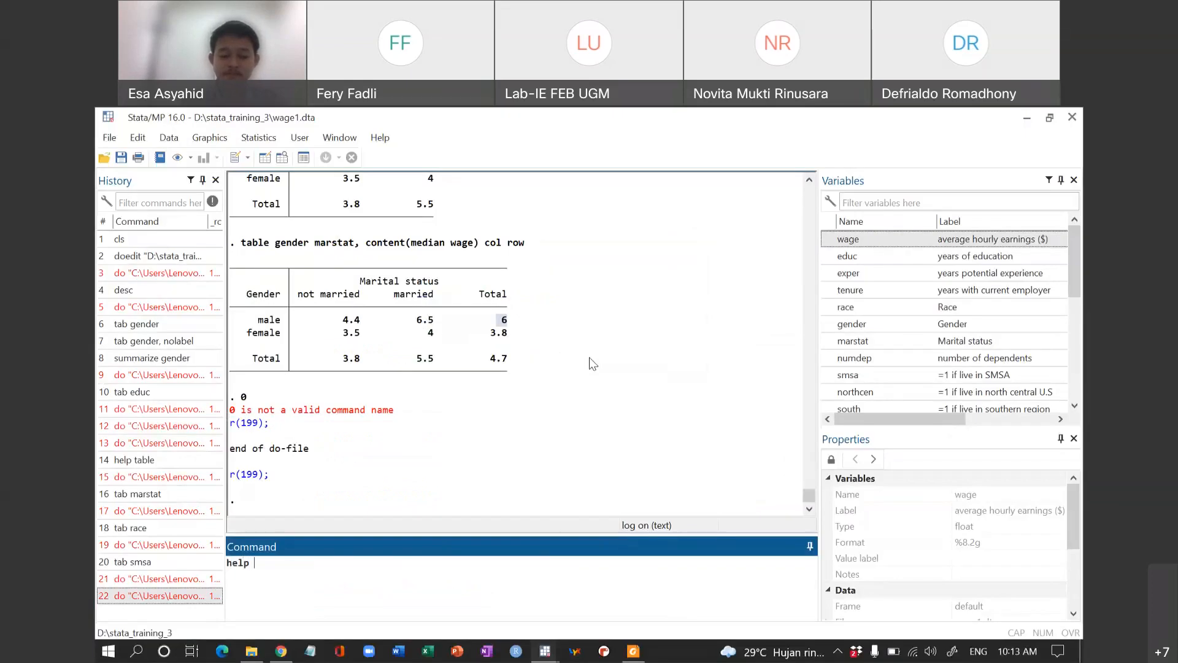
text(table)
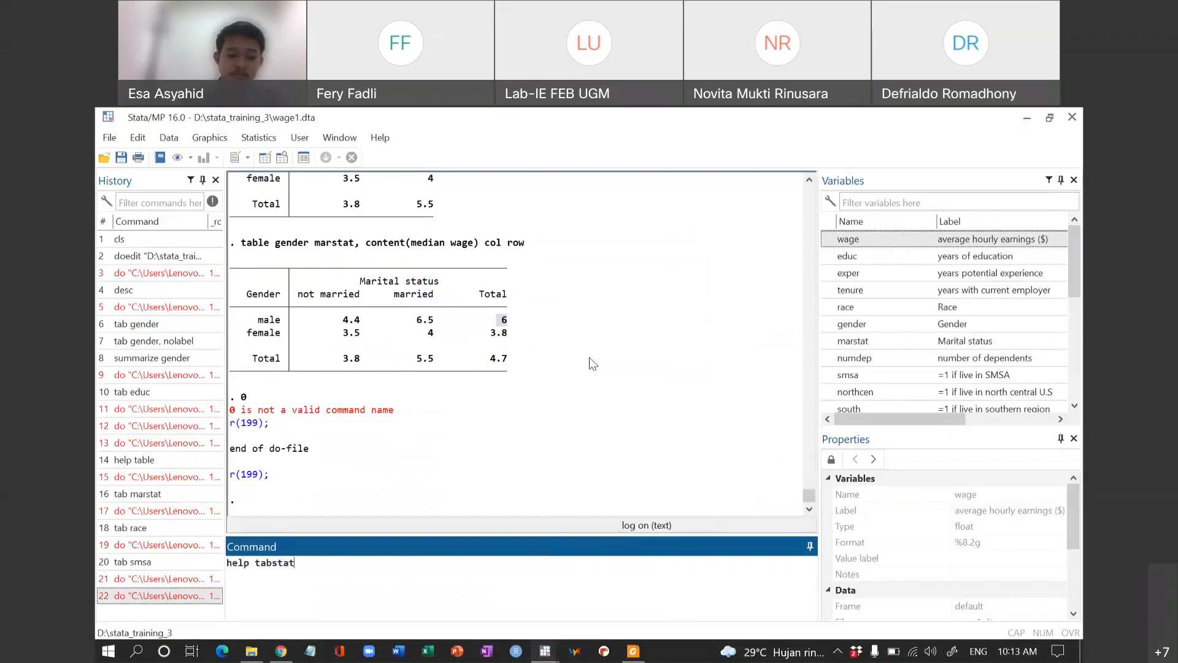
key(Return)
Step: Examine the tabstat help's list of available statistic names, highlighting it from mean through q
scroll(309, 381, down, 16)
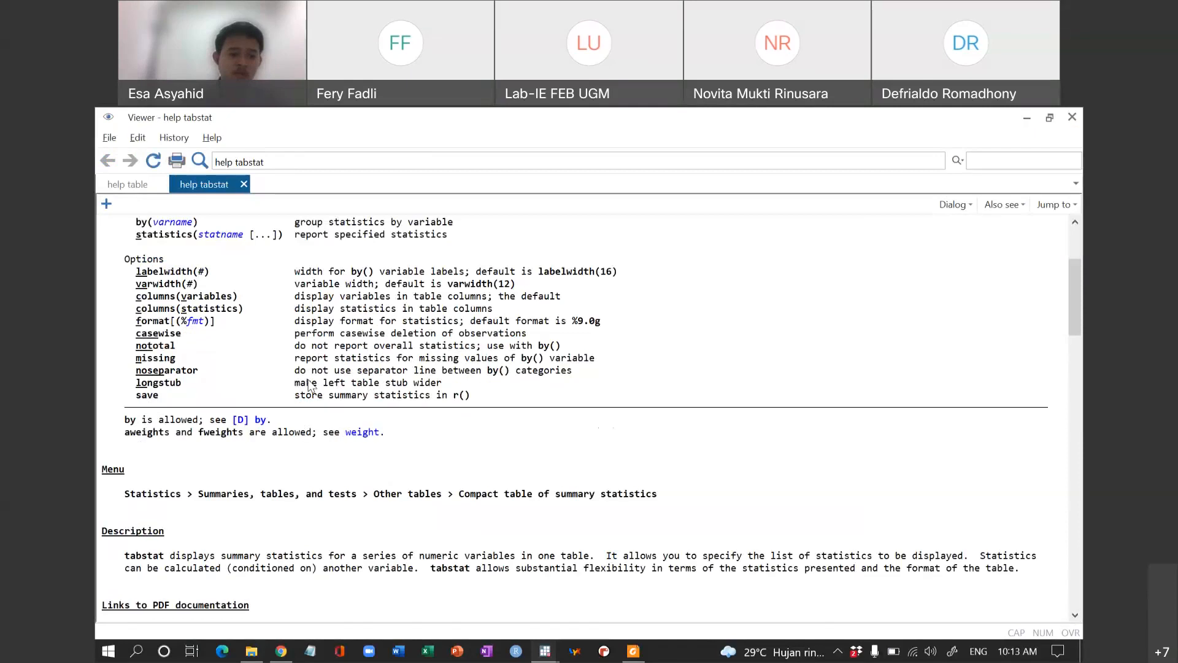
scroll(308, 383, down, 6)
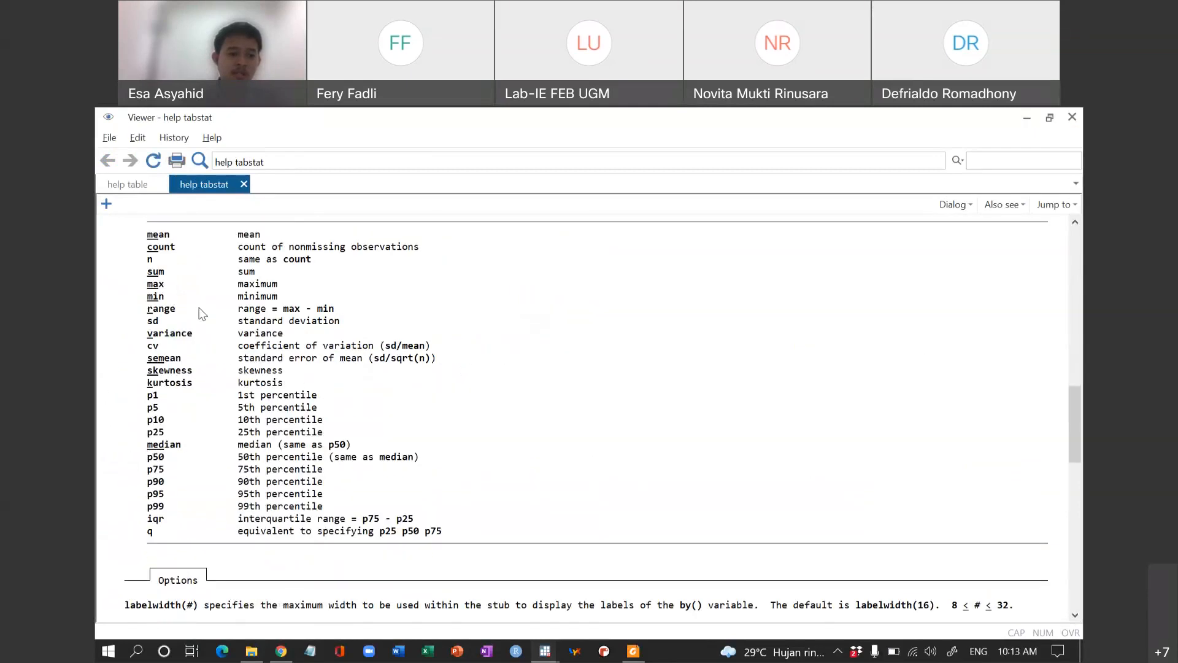
scroll(202, 314, up, 1)
drag(153, 275, 181, 605)
scroll(232, 447, down, 4)
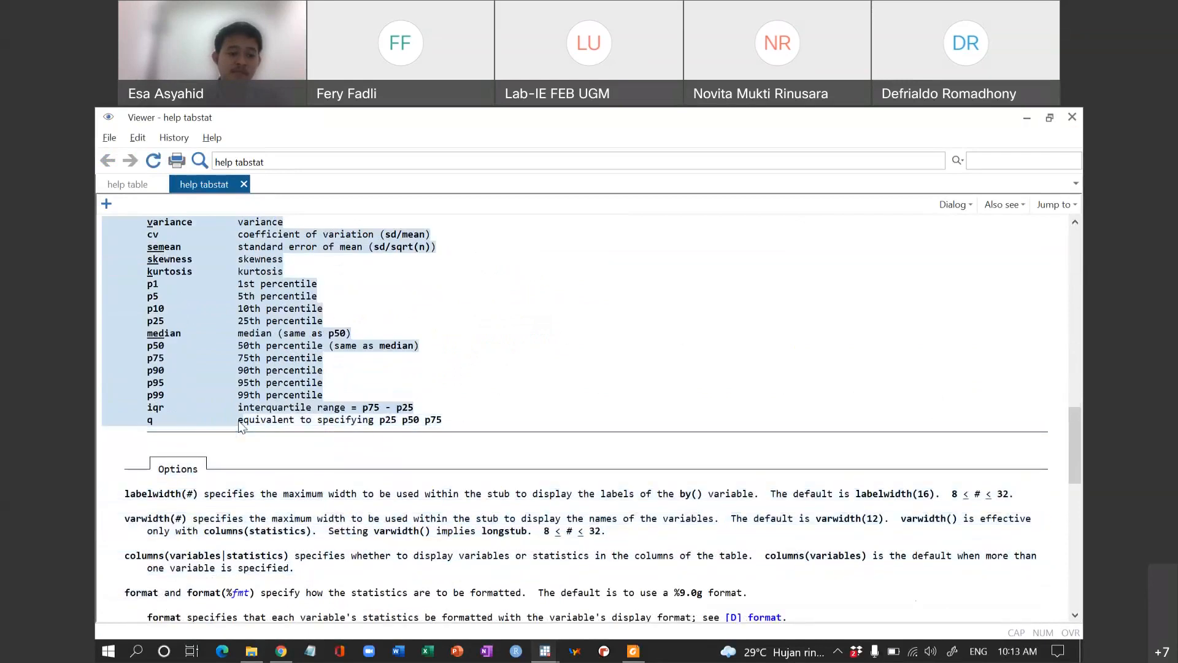
scroll(239, 424, up, 3)
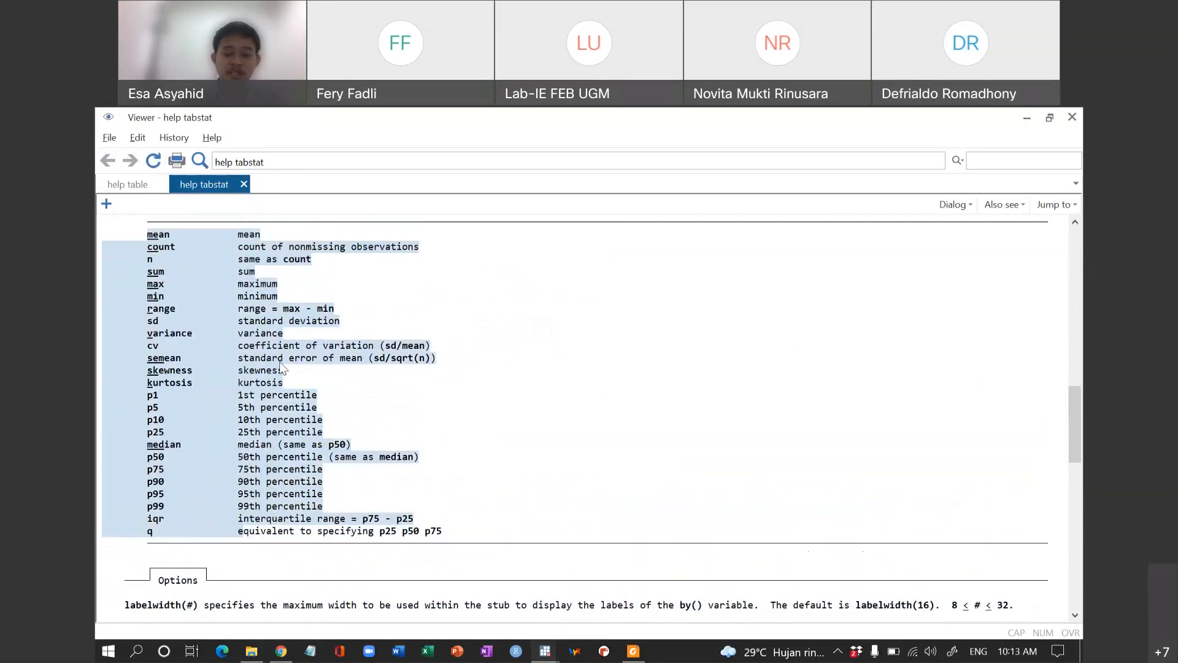
Step: Insert a 0 stop line below the first tabstat command in latihan_3.do and run the do-file to produce the statistics table
key(alt+Tab)
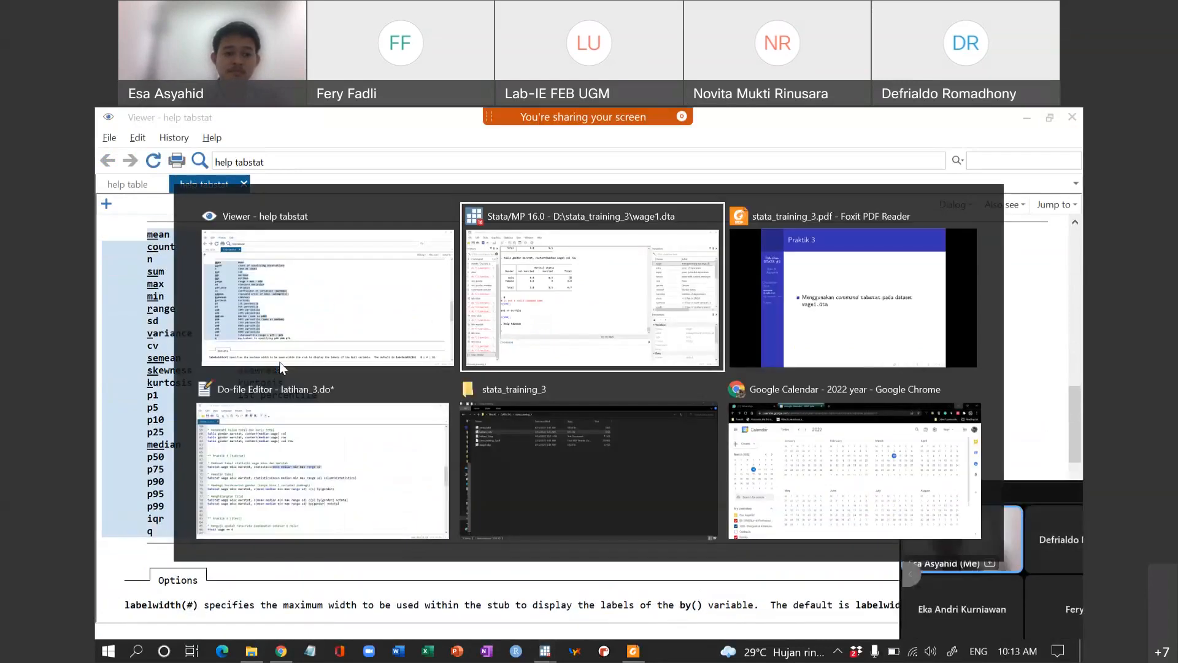
key(alt+Tab)
key(Tab)
key(Tab)
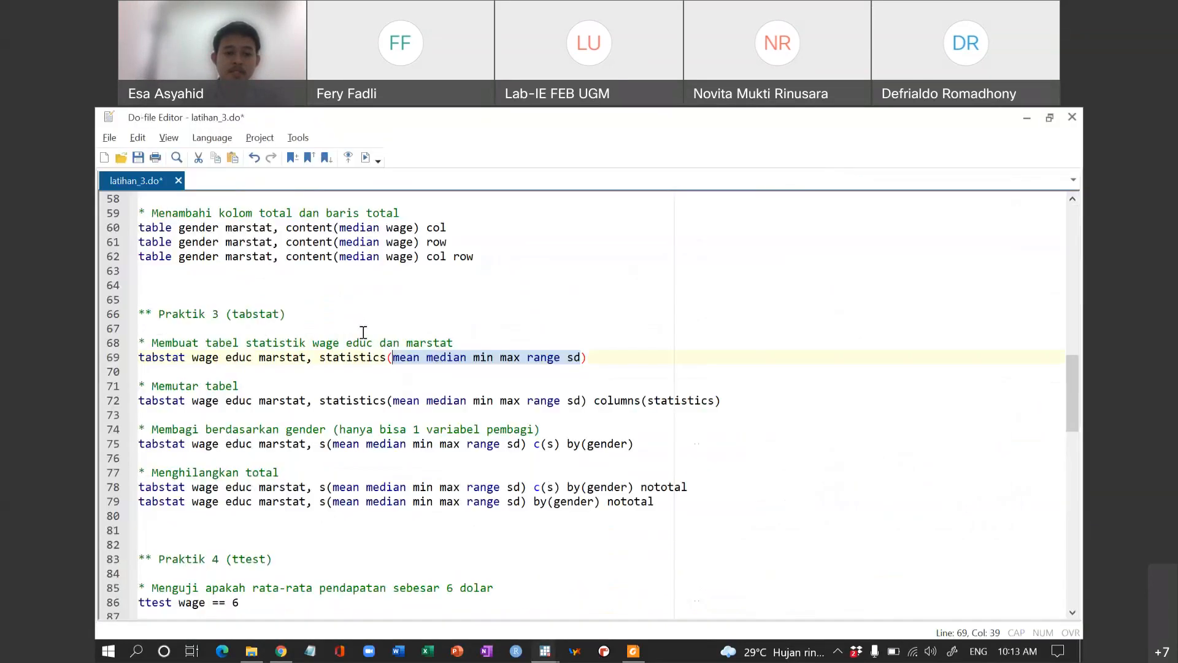
click(370, 358)
click(261, 370)
text(0)
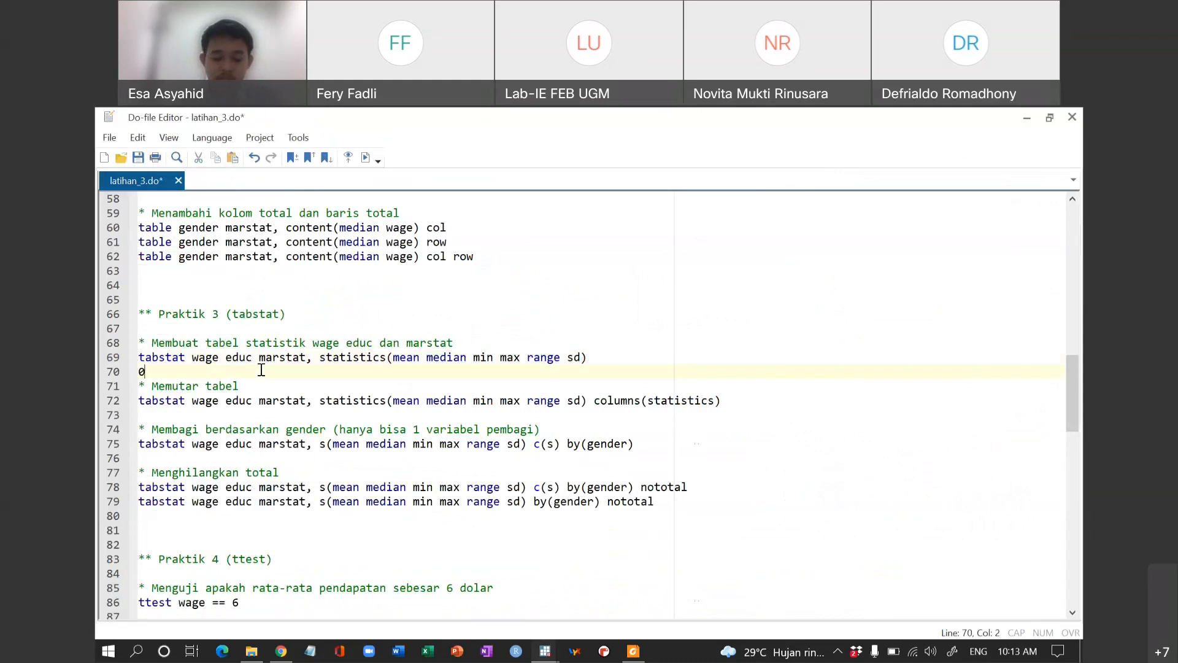
key(alt+Tab)
key(Tab)
key(Tab)
key(Tab)
key(Tab)
key(Tab)
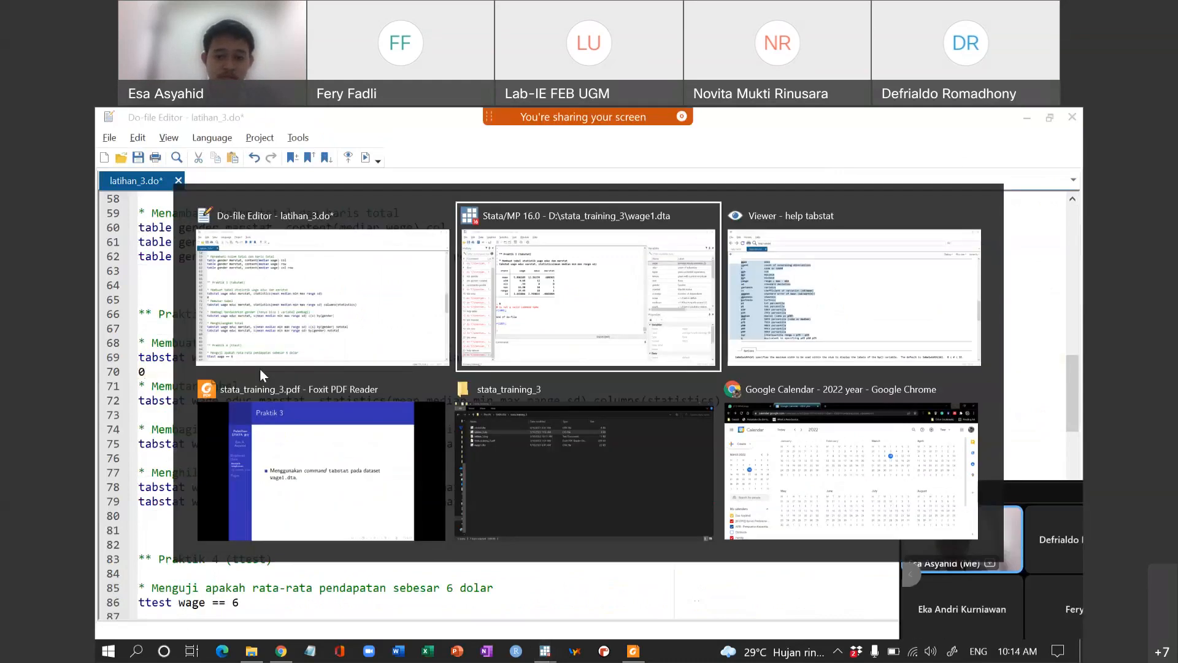
key(alt+Tab)
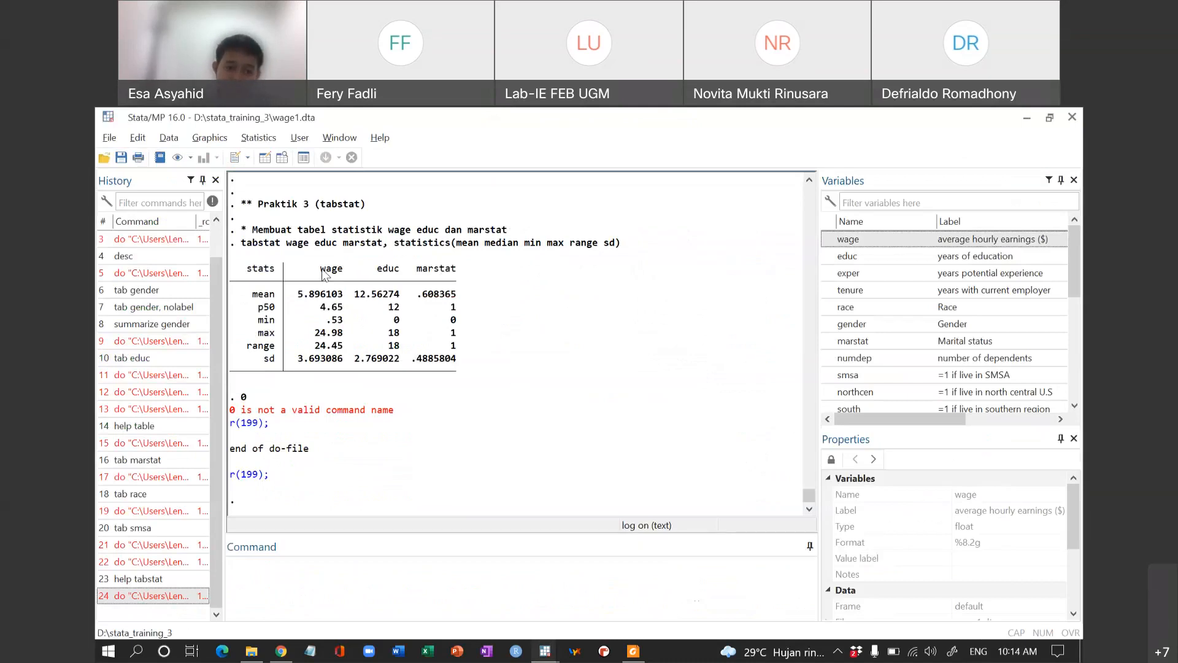
Step: Examine the tabstat output's wage, educ and marstat columns against its statistics rows and the statistics requested in the command
drag(322, 267, 325, 285)
click(381, 269)
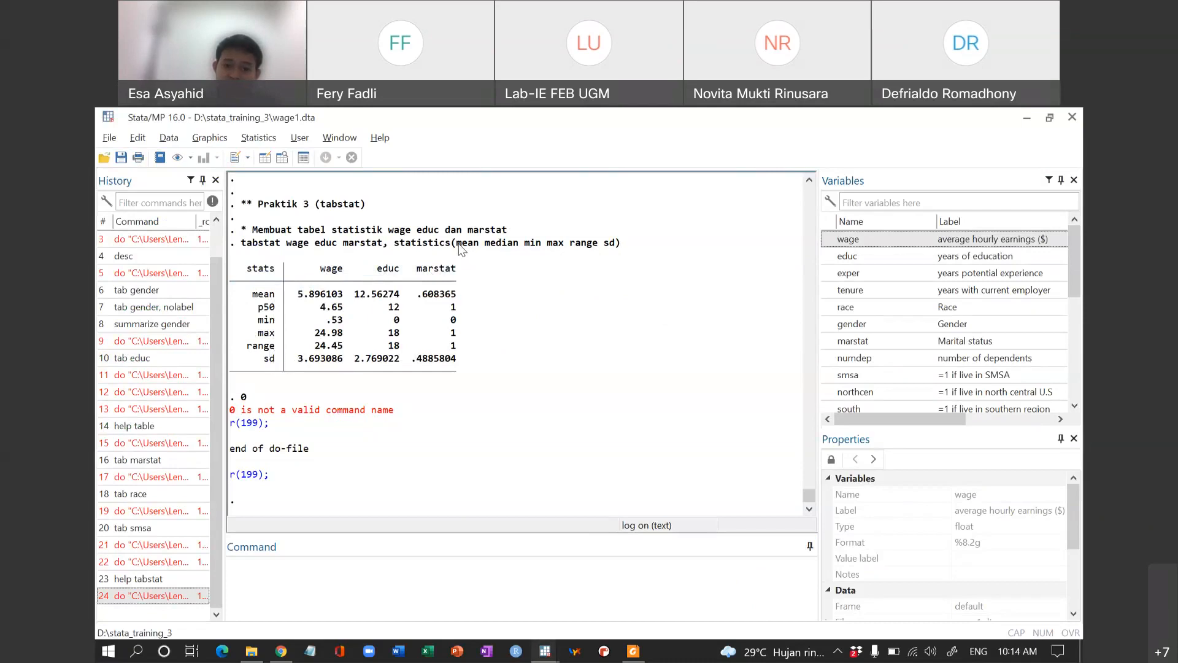
drag(456, 244, 614, 251)
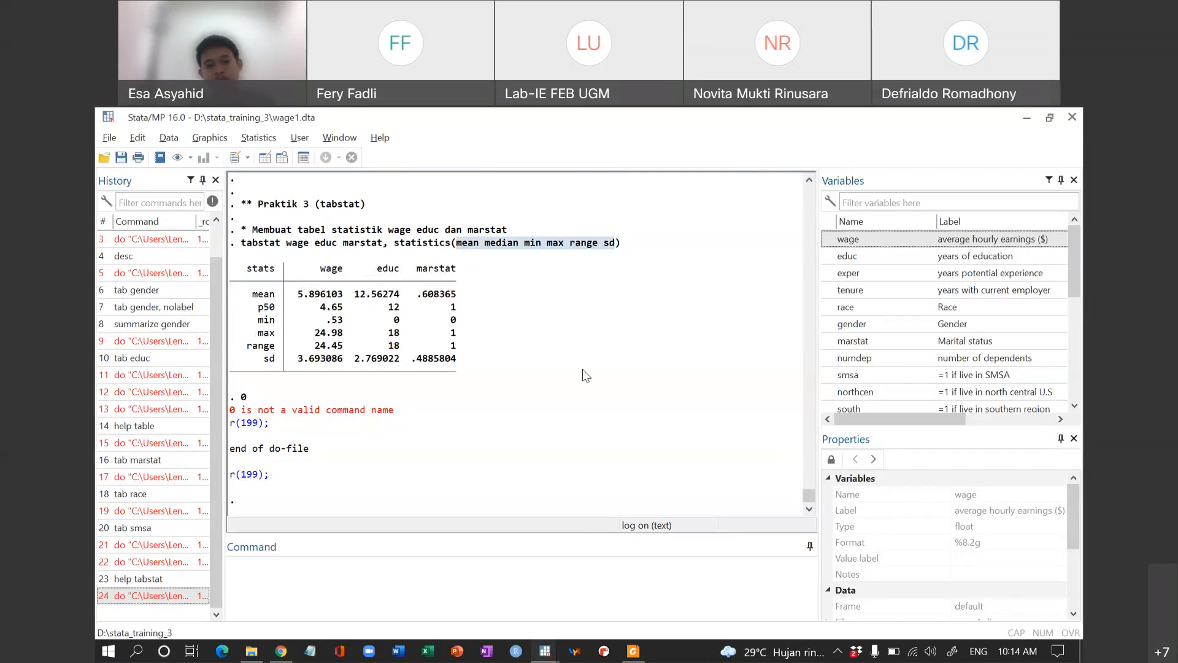
key(alt+Tab)
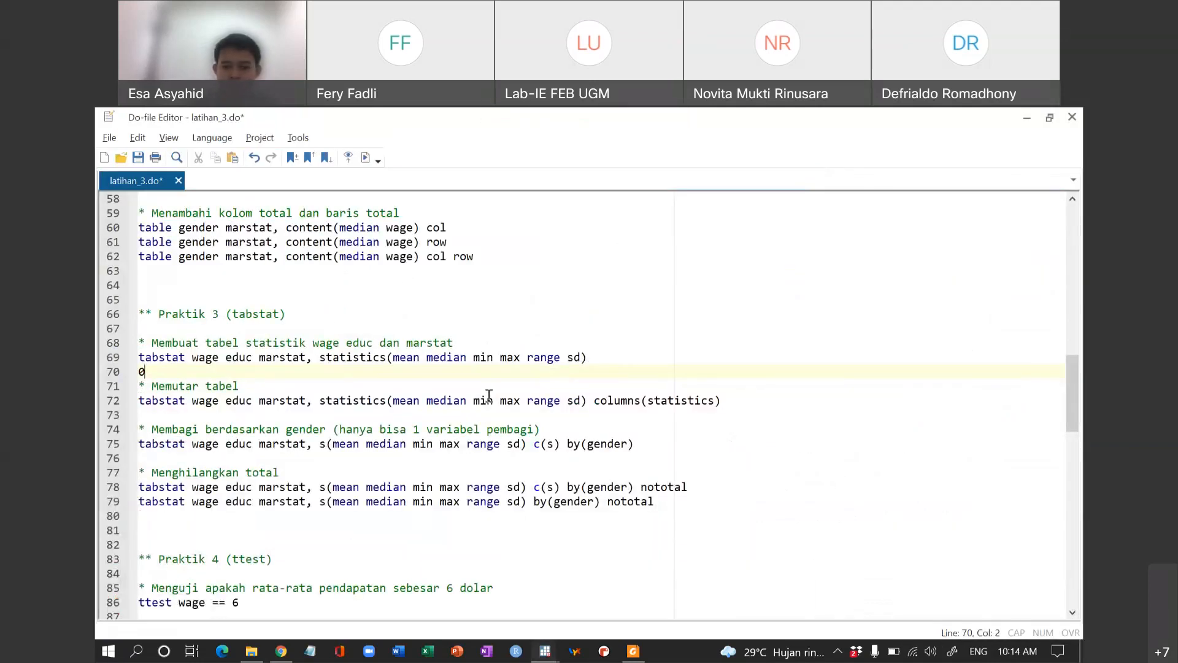
key(alt+Tab)
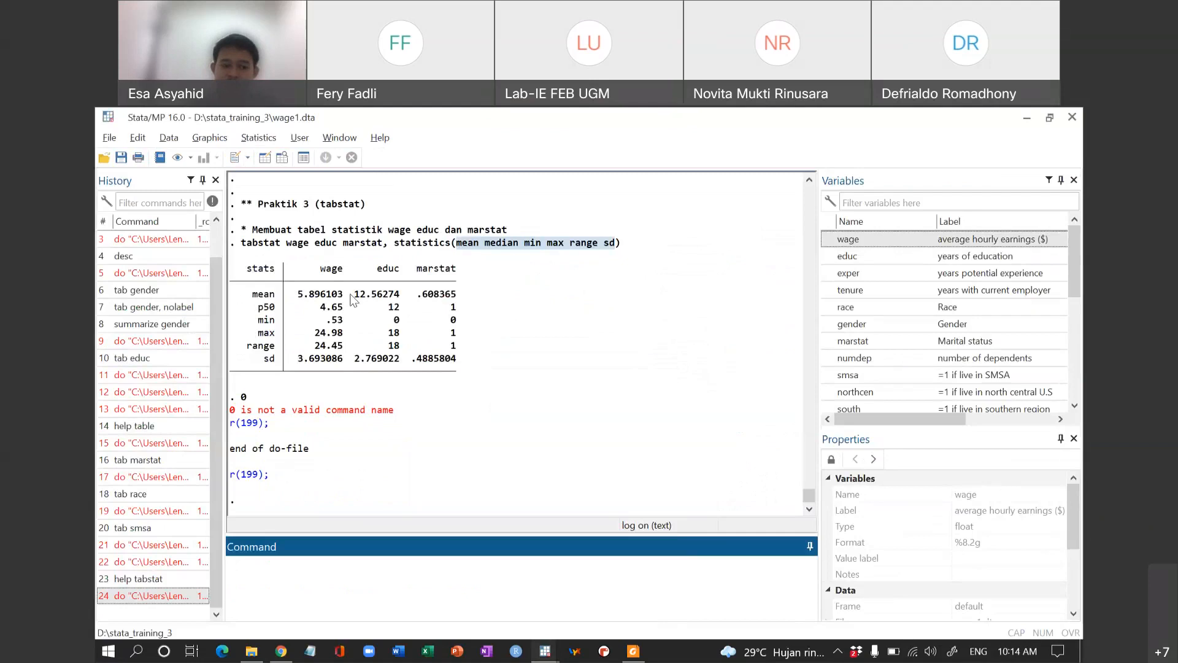
drag(327, 271, 448, 272)
click(450, 275)
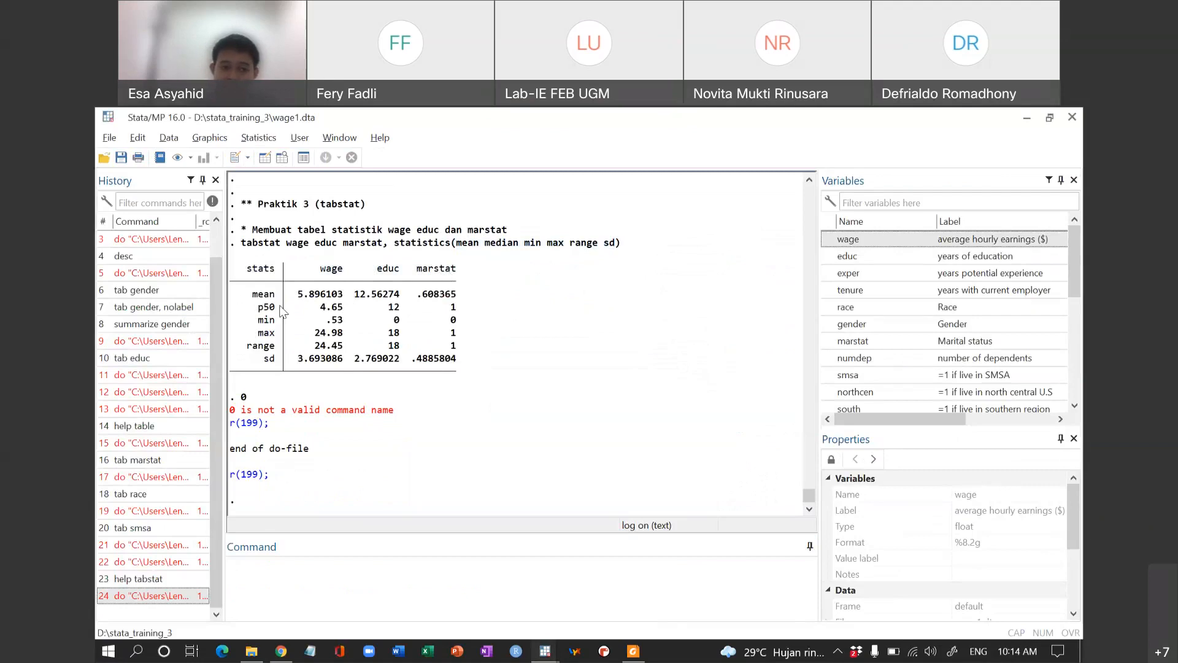
drag(259, 297, 271, 365)
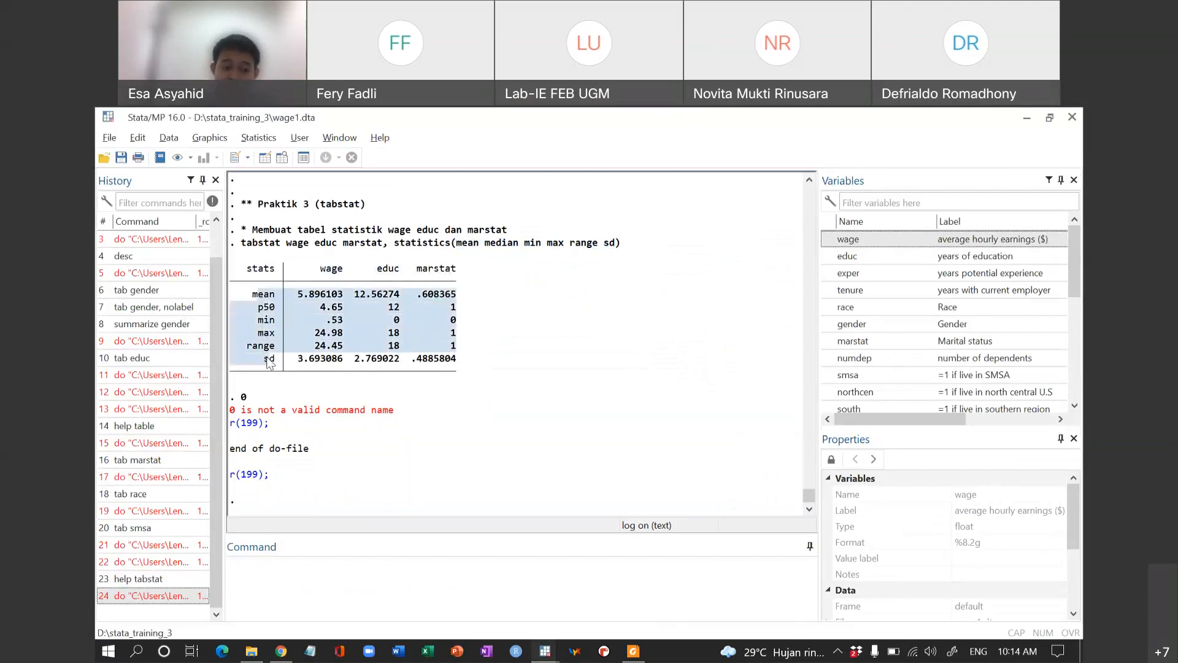
click(268, 304)
Step: Delete the 0 stop line below the first tabstat command and highlight the columns(statistics) option in the Memutar tabel command
key(alt+Tab)
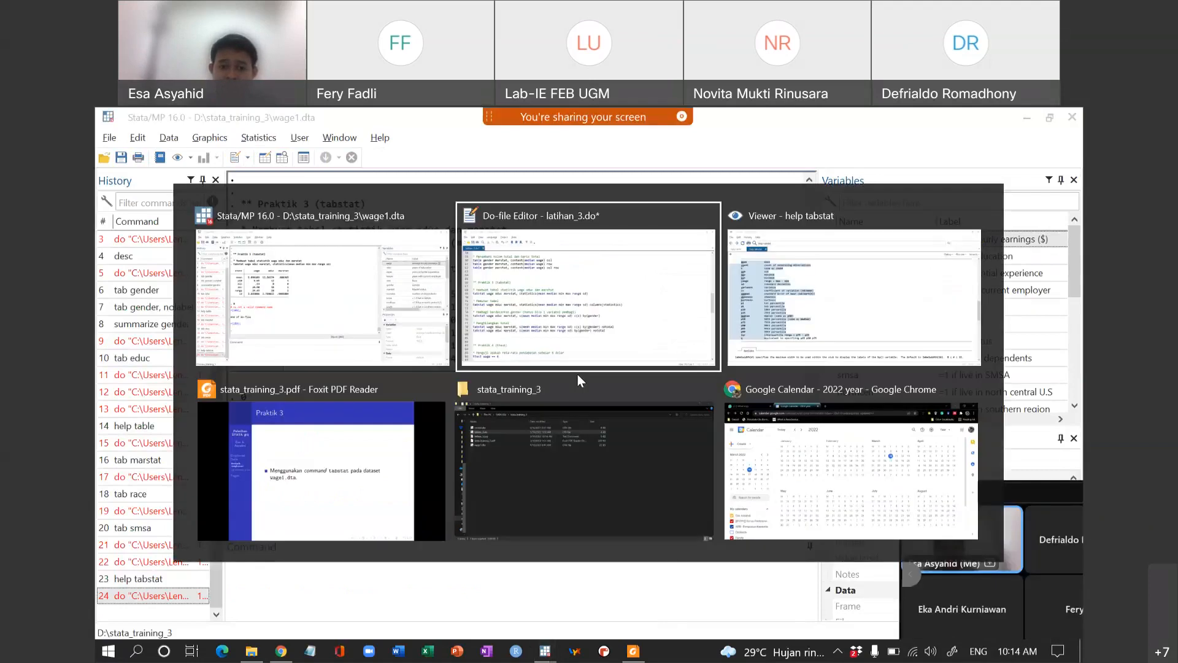
drag(594, 401, 723, 408)
click(723, 403)
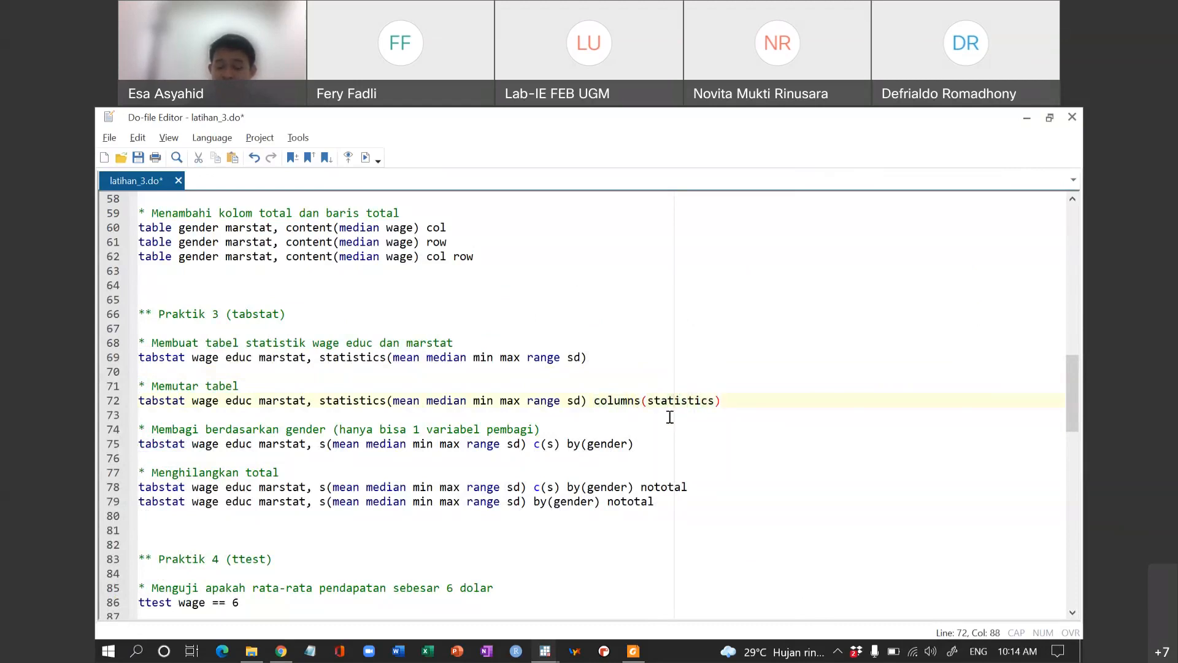
Step: Insert a 0 stop line below the columns(statistics) command and run the do-file to produce the rotated table
click(492, 415)
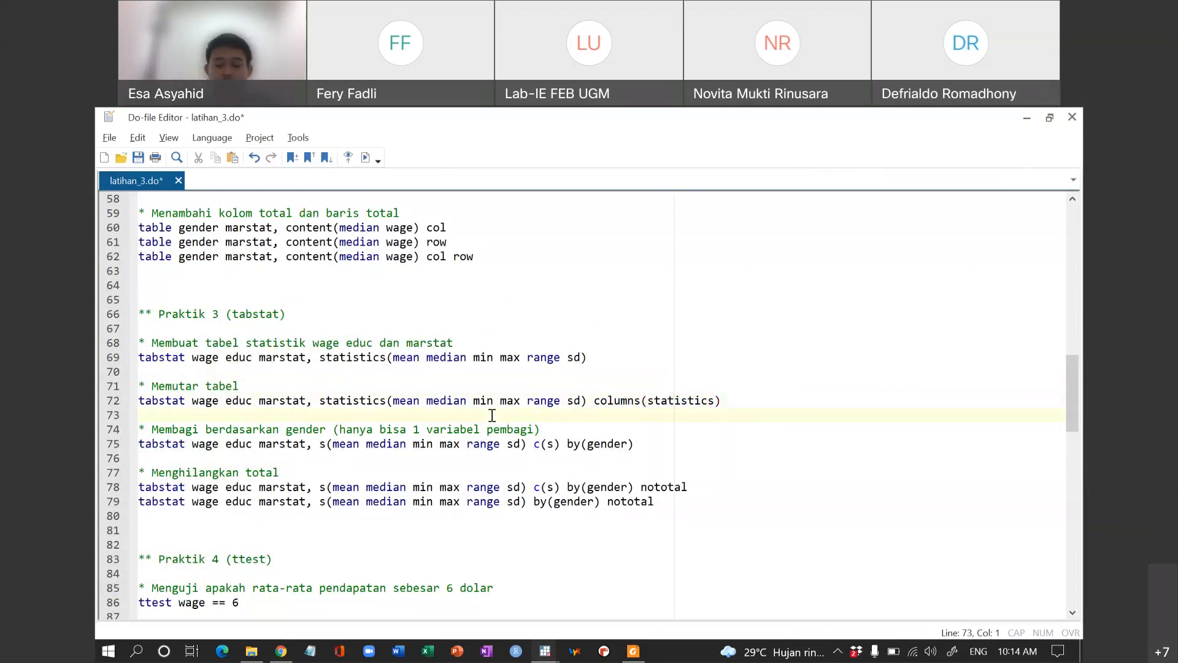
text(0)
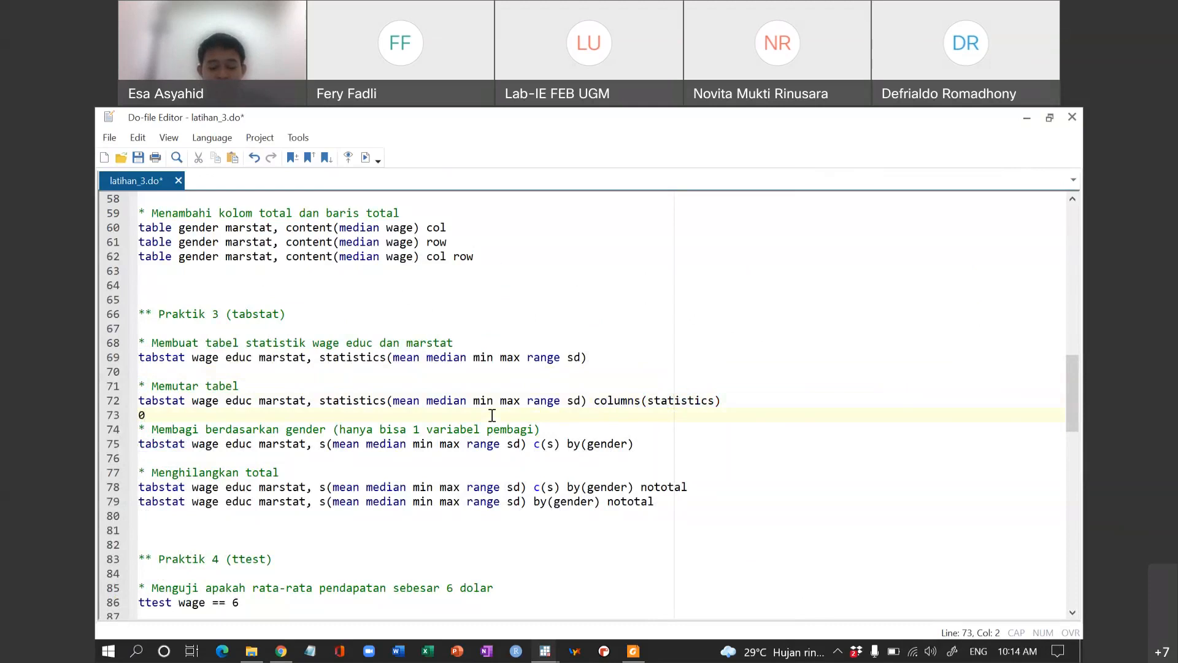
key(alt+Tab)
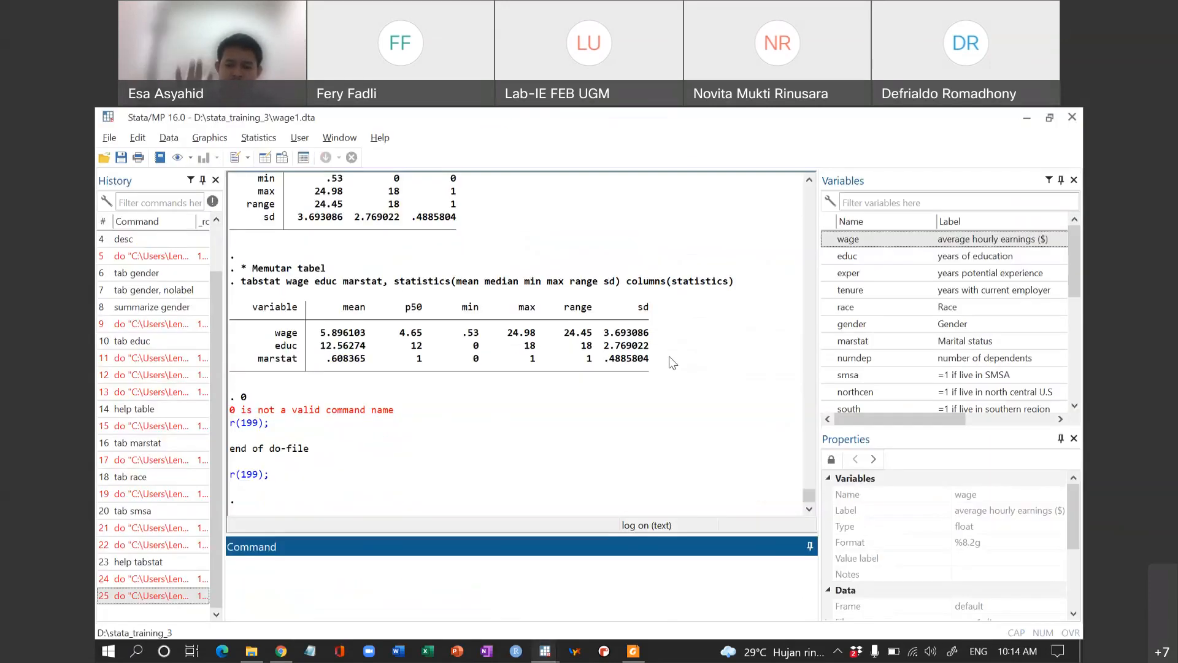
Step: Examine the rotated table's variable rows and its statistics column headings from mean to sd
drag(280, 337, 287, 363)
drag(352, 315, 644, 315)
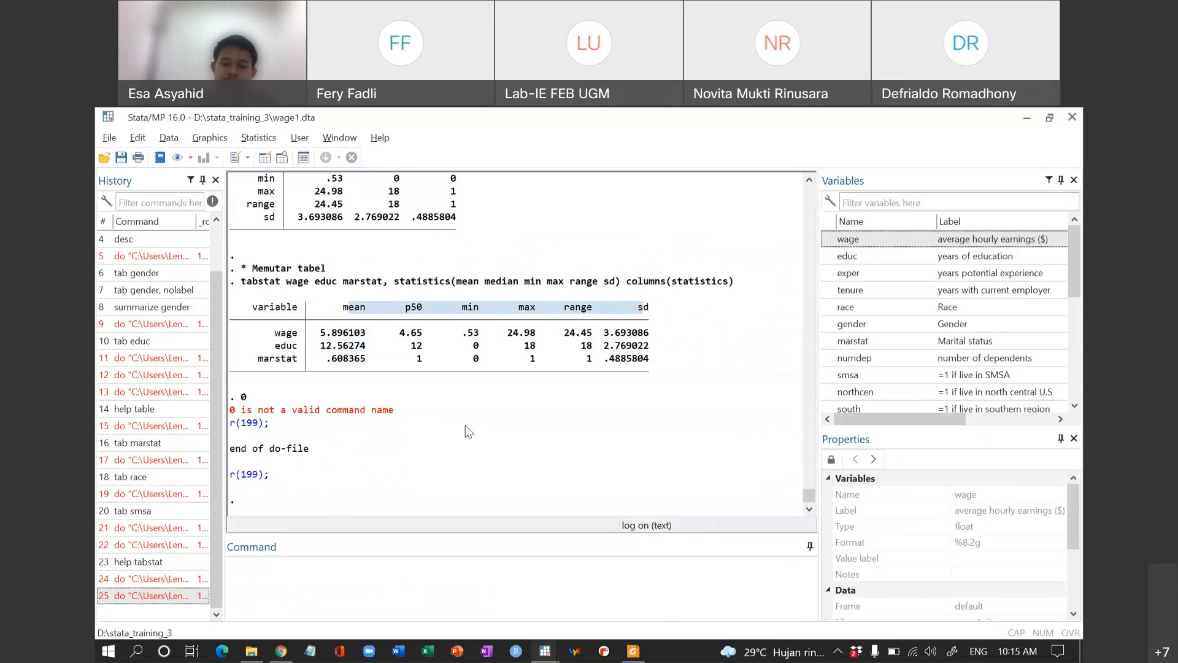
Step: Delete the 0 stop line below the columns(statistics) command and highlight the by(gender) and c(s) options in the gender-split tabstat command
key(alt+Tab)
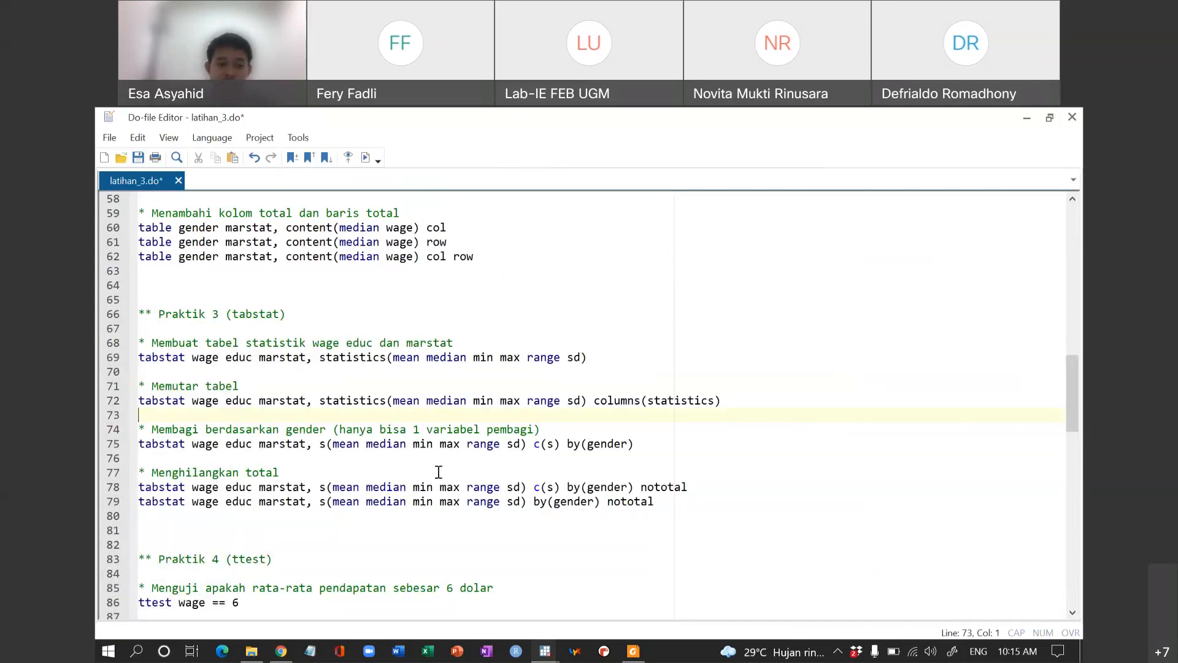
scroll(439, 472, down, 3)
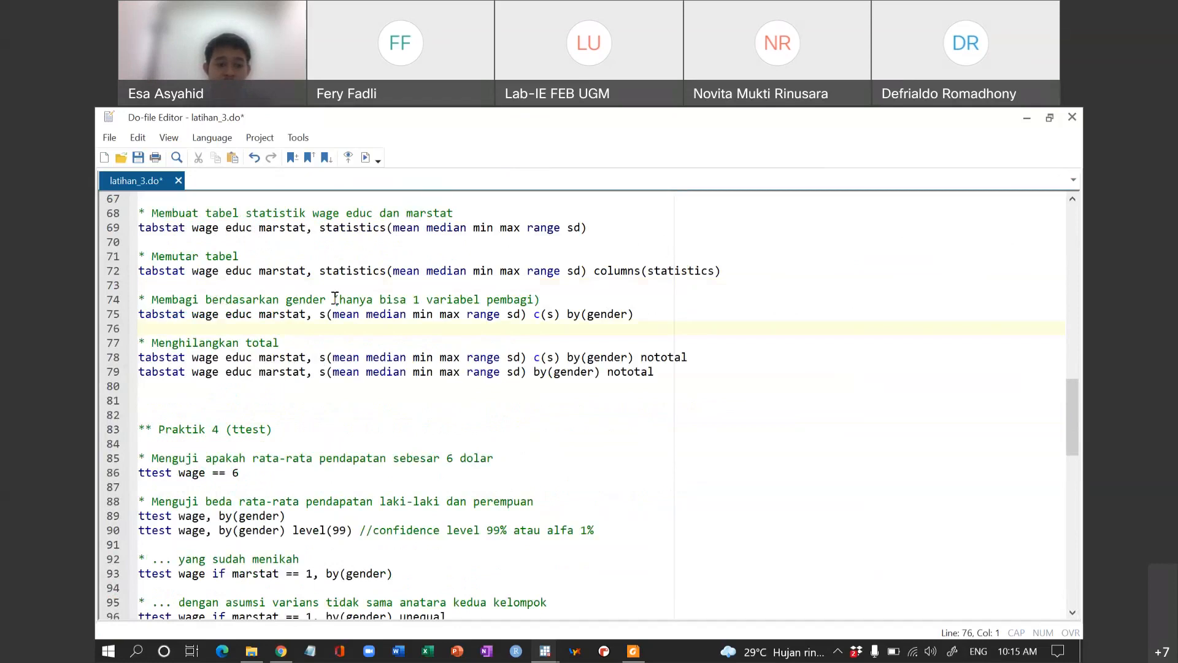
click(610, 314)
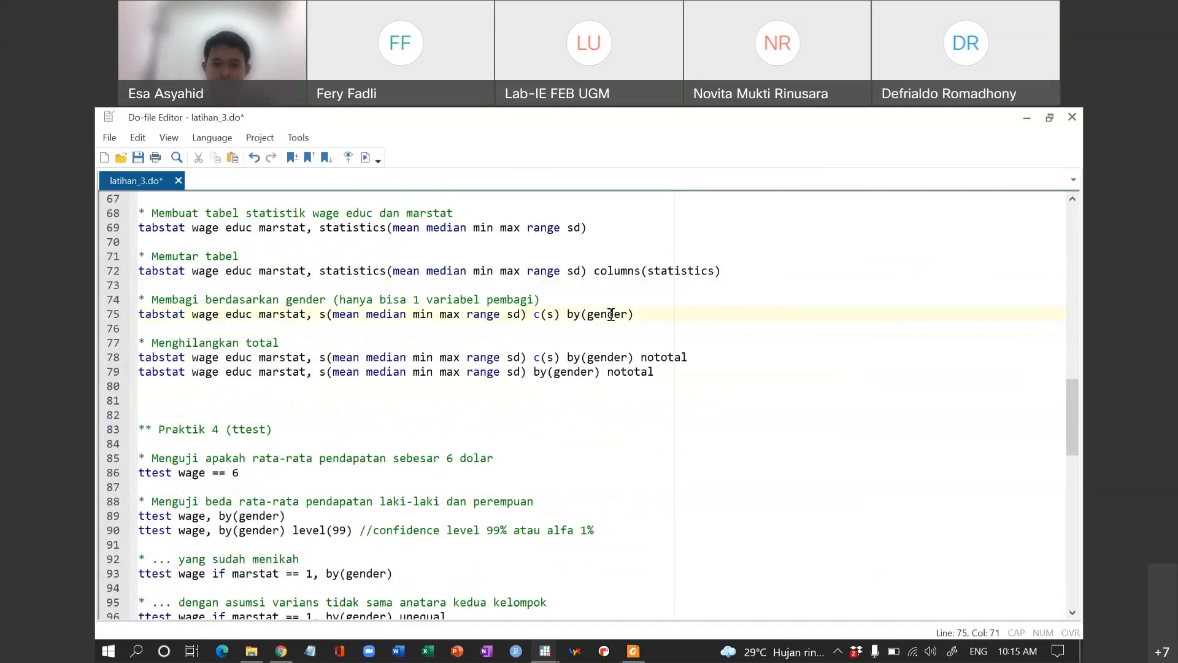
drag(569, 316, 641, 317)
click(641, 317)
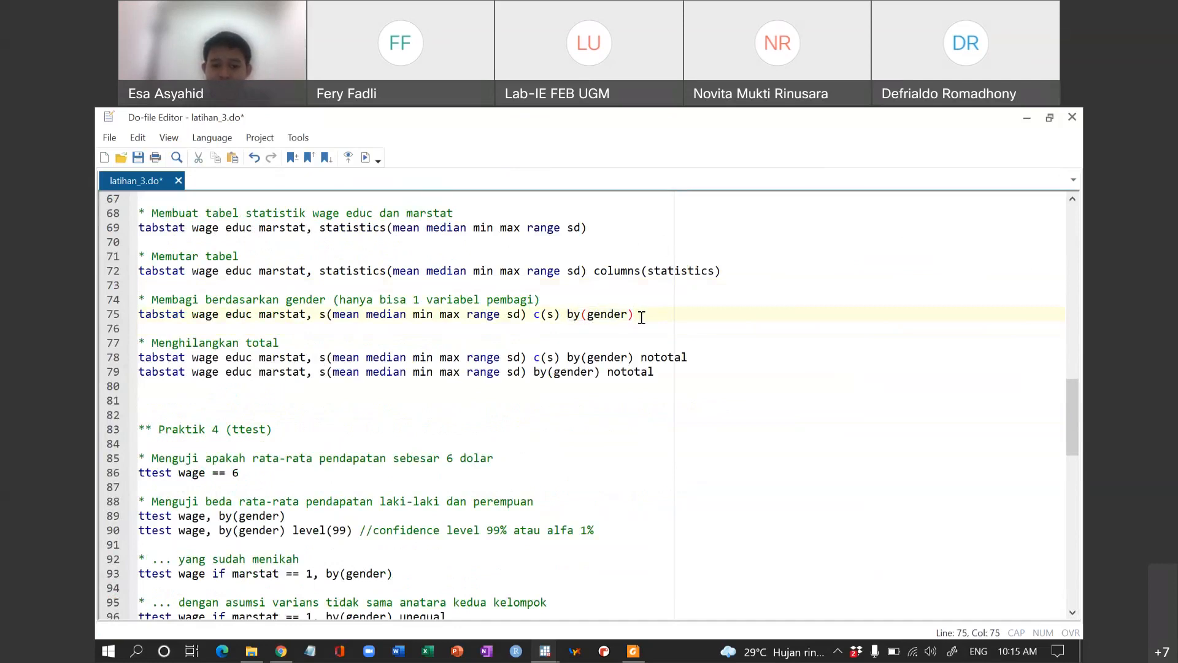
drag(533, 315, 560, 316)
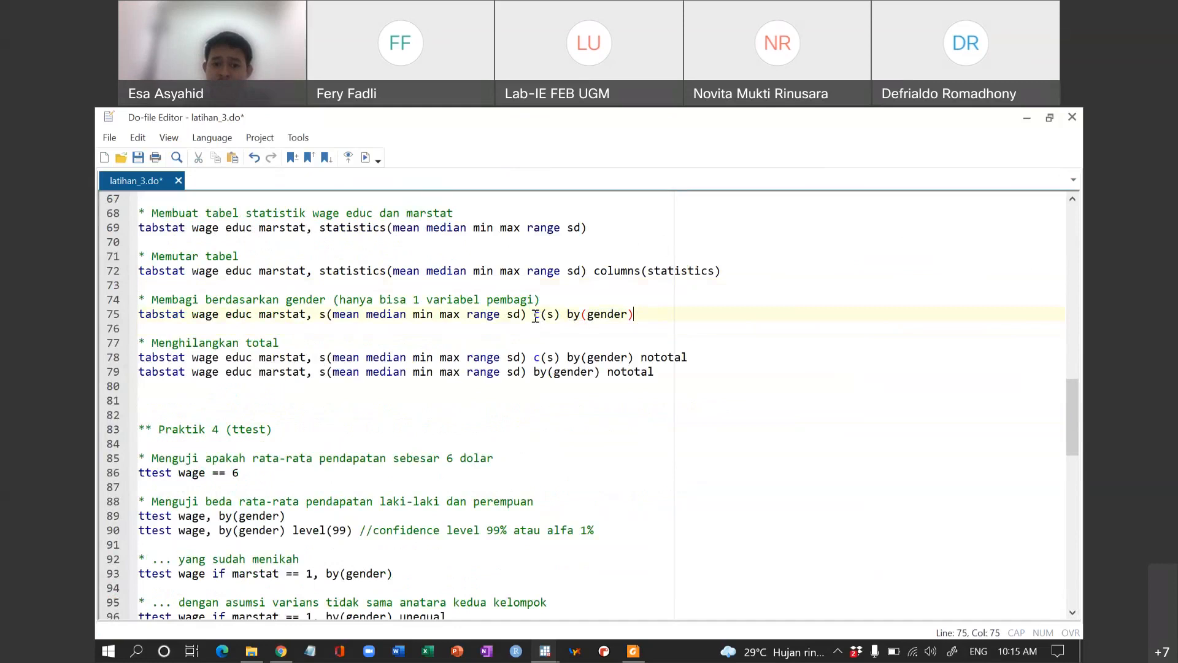
Step: Compare columns(statistics) with its c(s) abbreviation in the do-file and review the option abbreviations in the tabstat help
drag(594, 271, 722, 271)
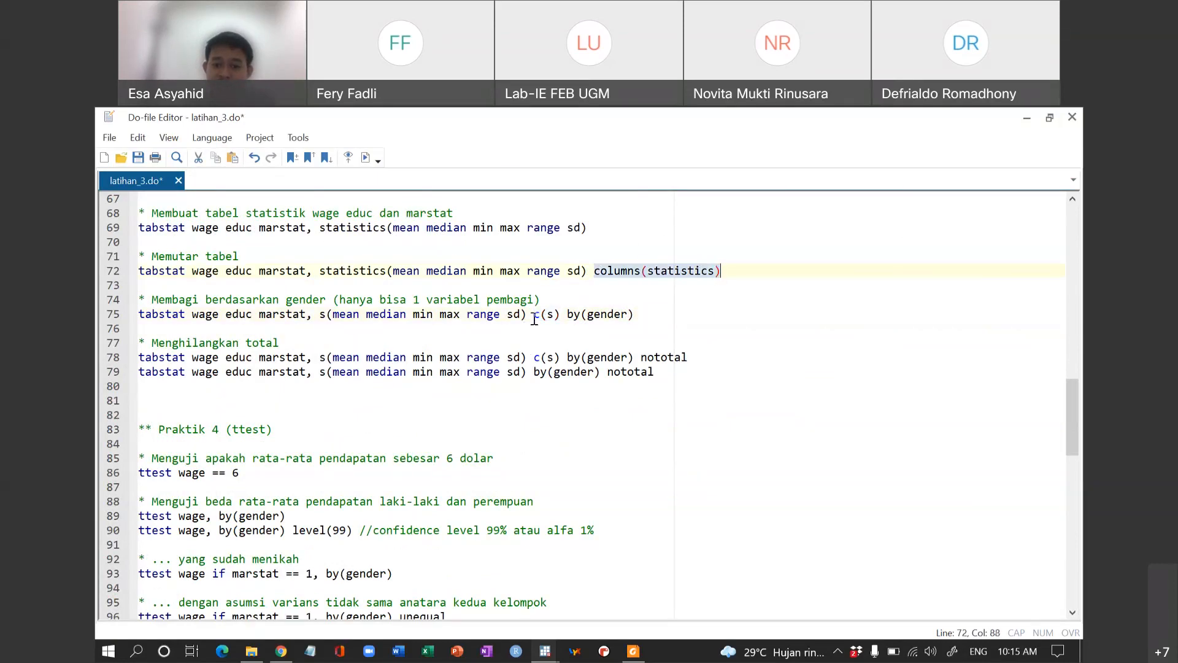
drag(534, 315, 562, 316)
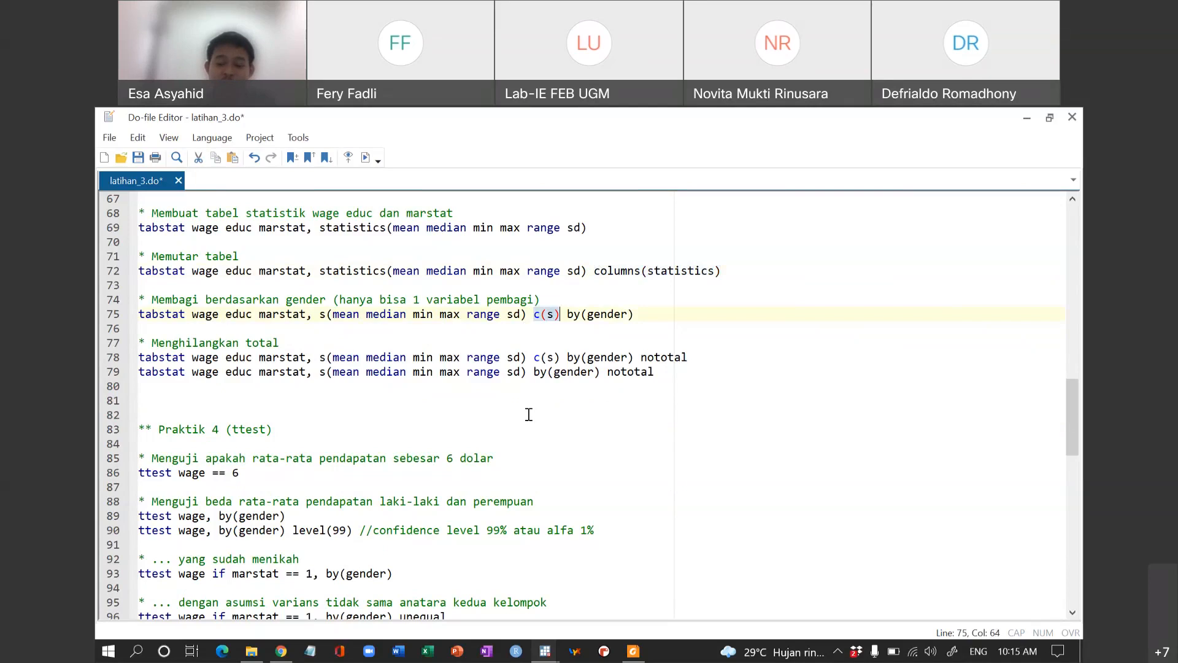
key(alt+Tab)
key(alt+Tab)
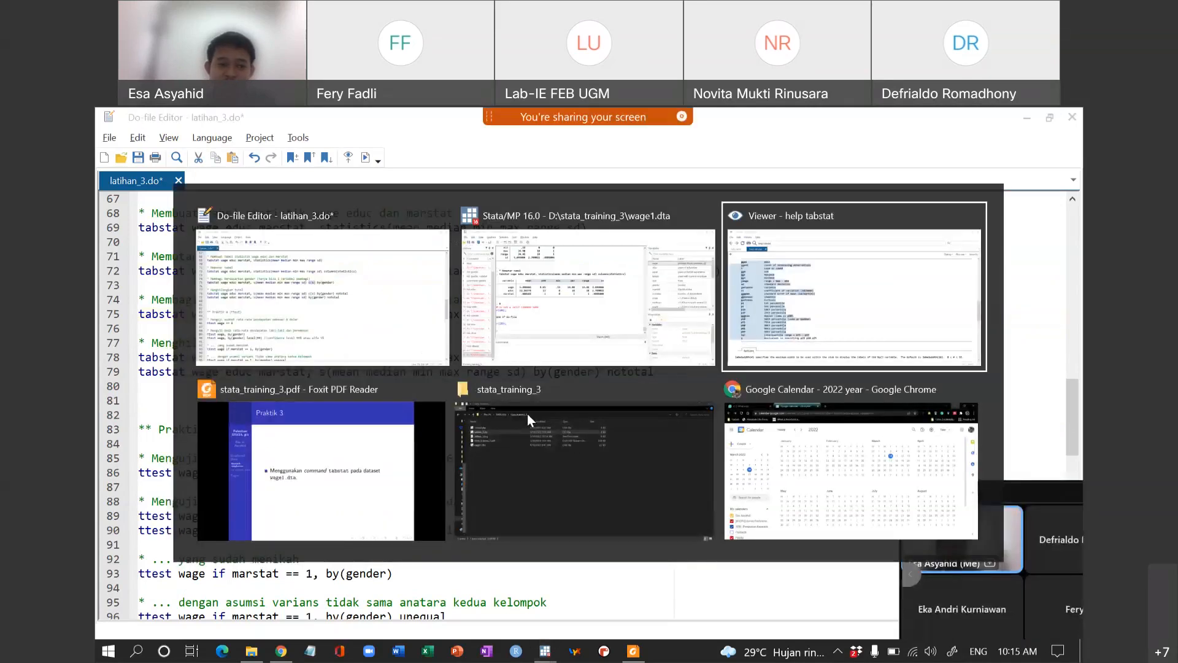
scroll(205, 277, up, 15)
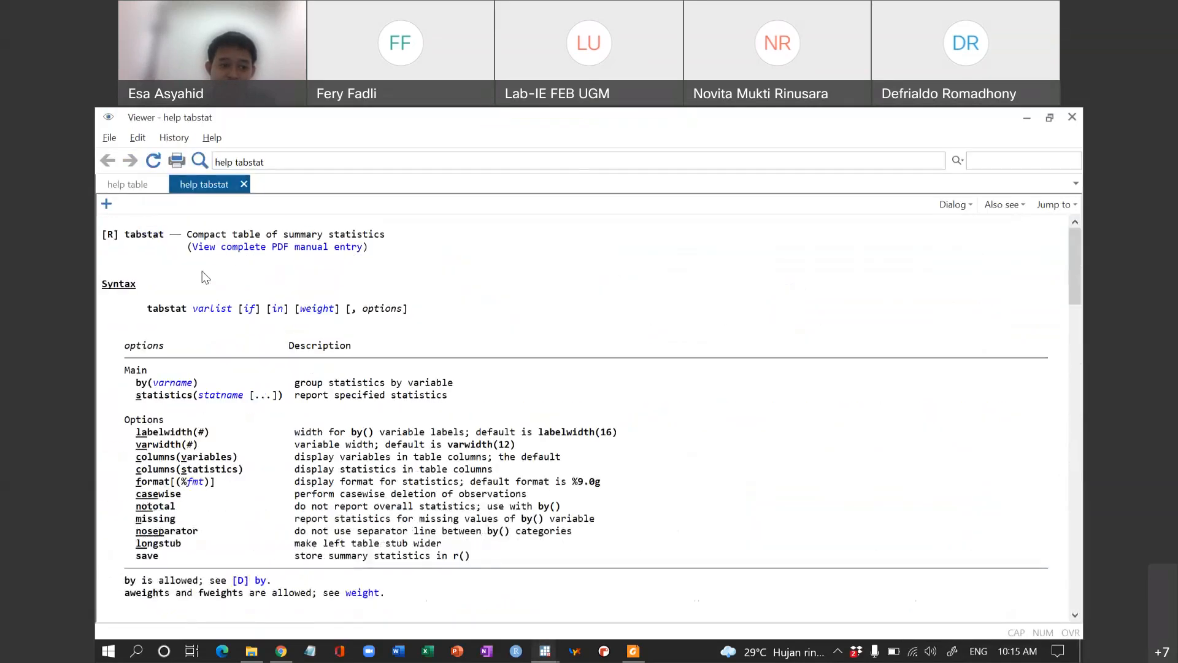
scroll(205, 277, down, 5)
scroll(148, 269, up, 1)
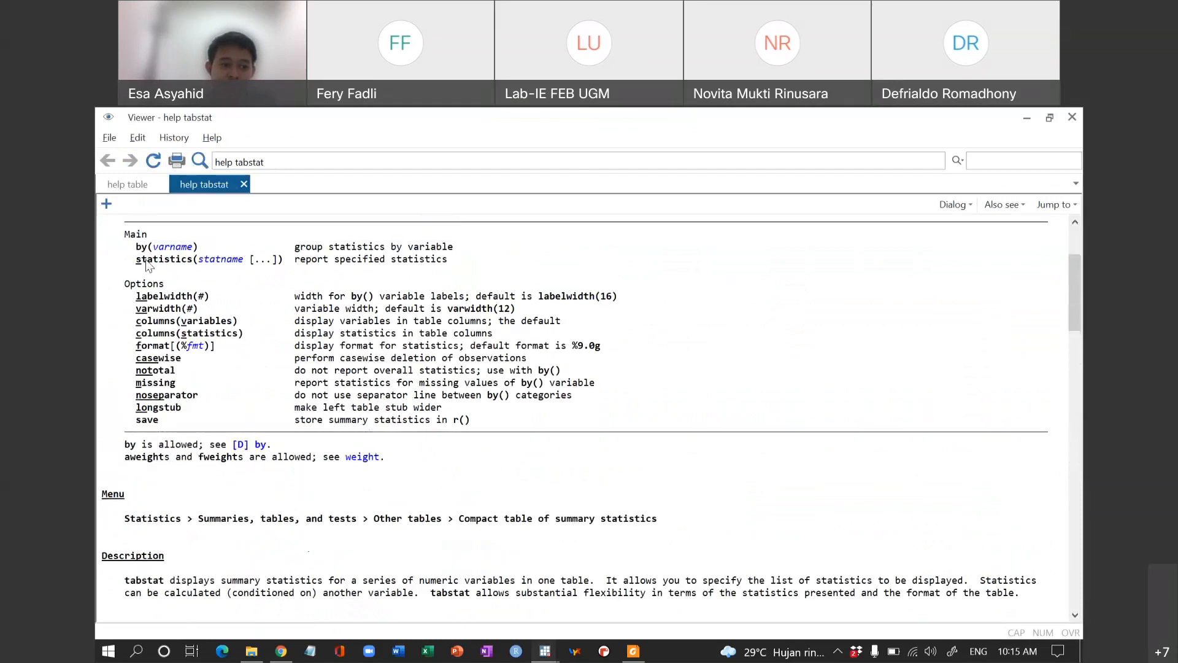
scroll(148, 268, up, 2)
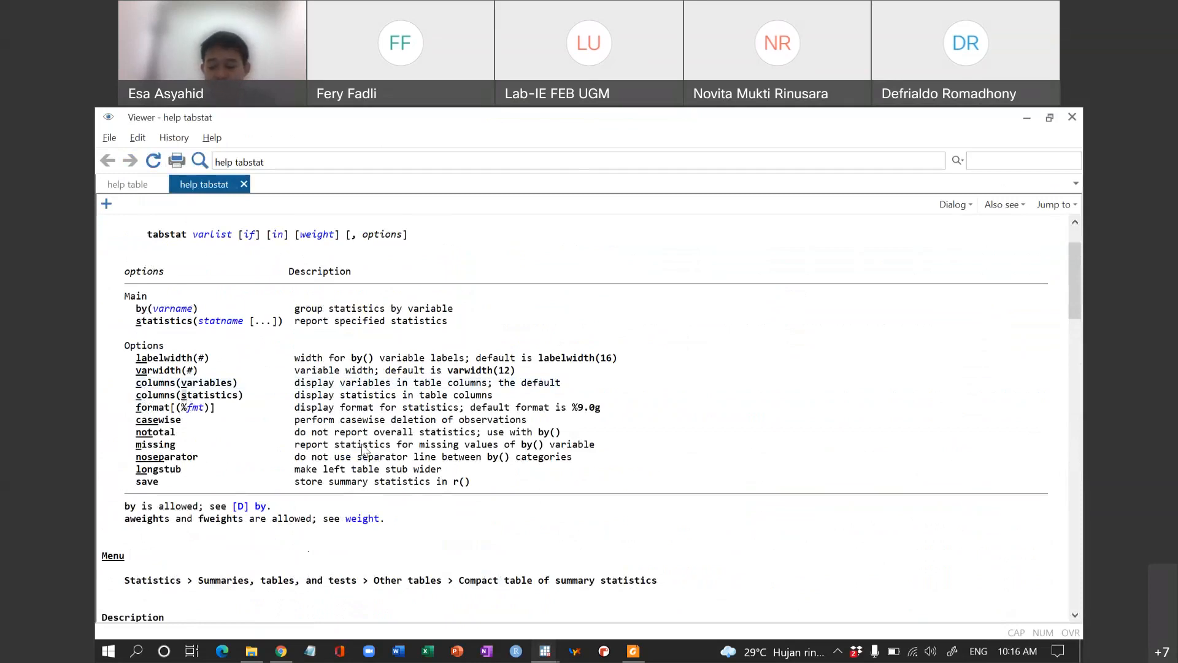
key(alt+Tab)
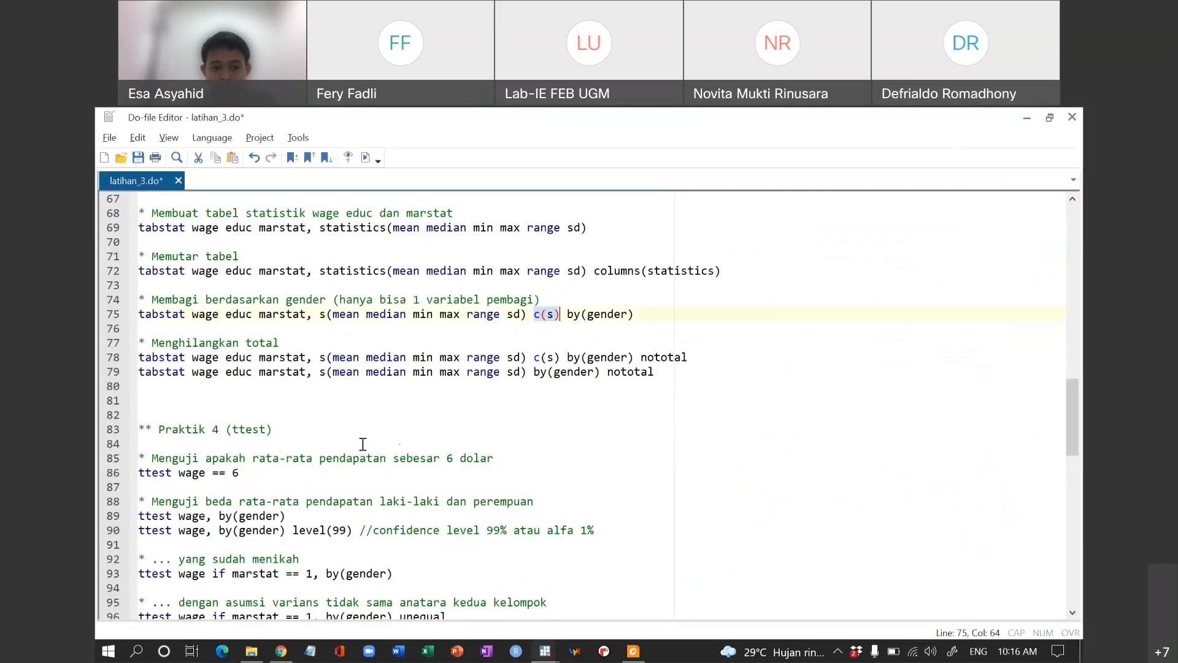
Step: Insert a 0 stop line below the by(gender) tabstat command and run the do-file to produce the gender-split table
click(515, 334)
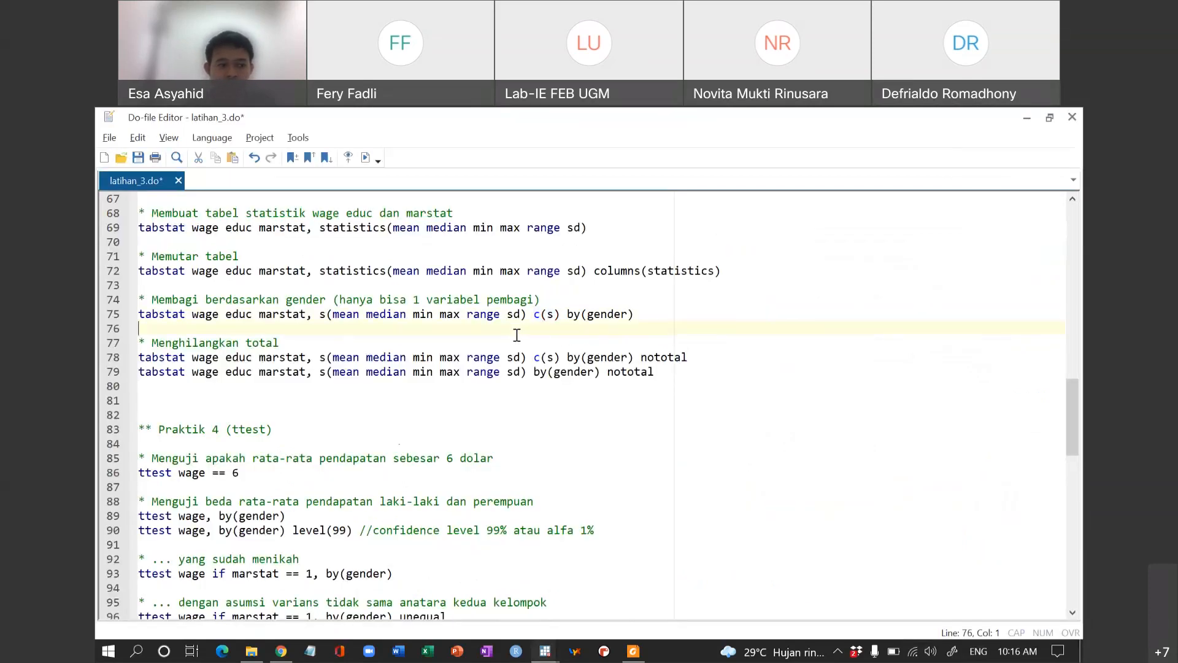
text(0)
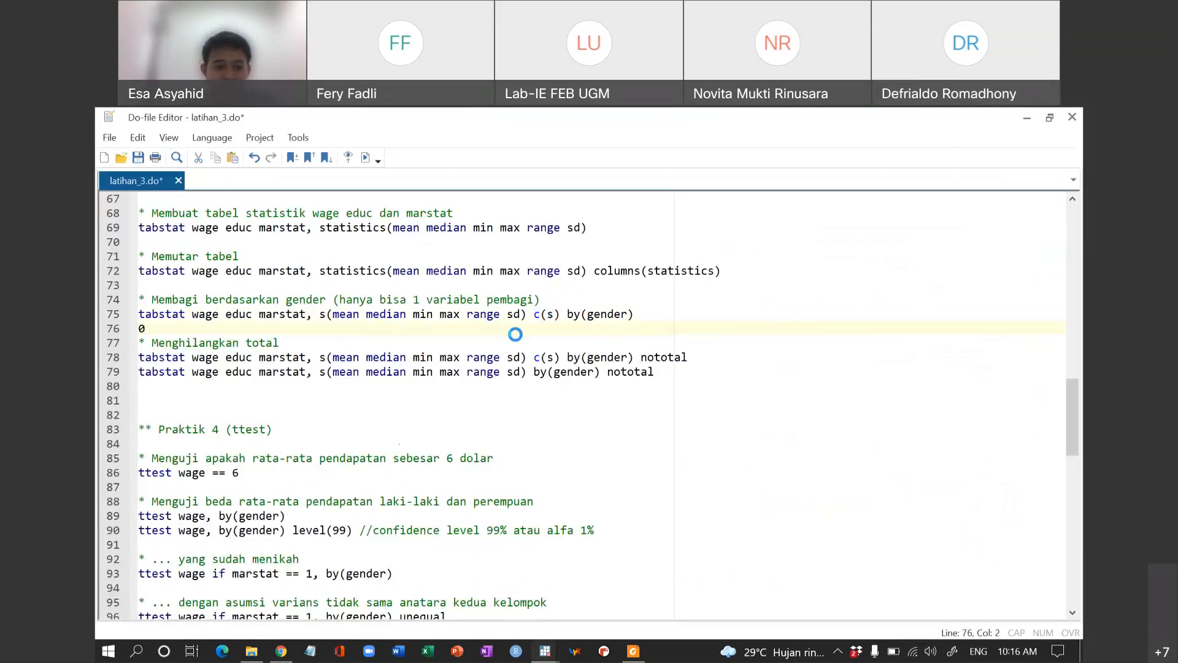
key(ctrl+d)
key(alt+Tab)
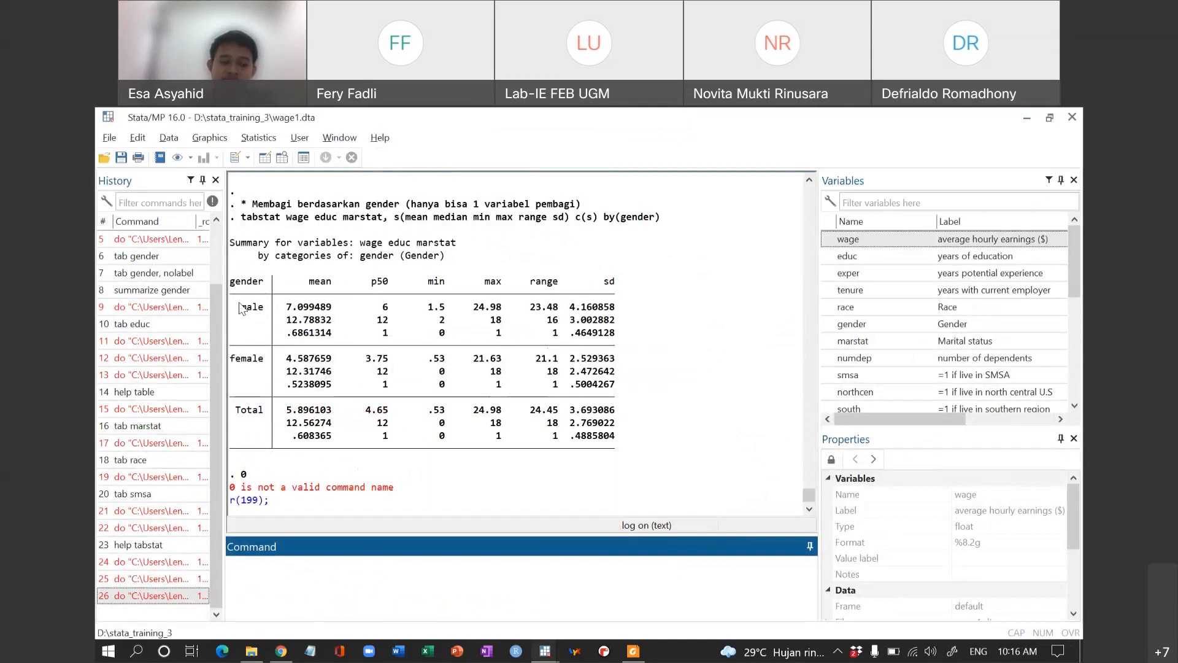
Step: Examine the male, female and Total groups in the gender-split table and highlight the male mean of marstat
drag(247, 314, 258, 417)
drag(248, 309, 331, 340)
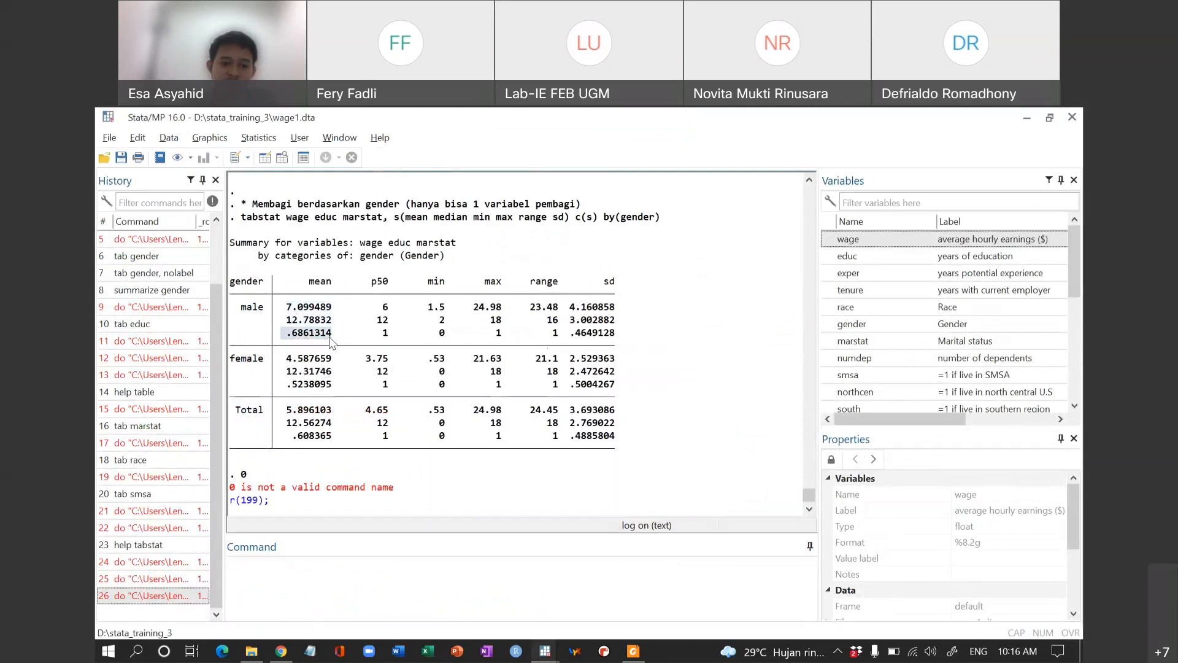
click(290, 339)
drag(290, 340, 331, 339)
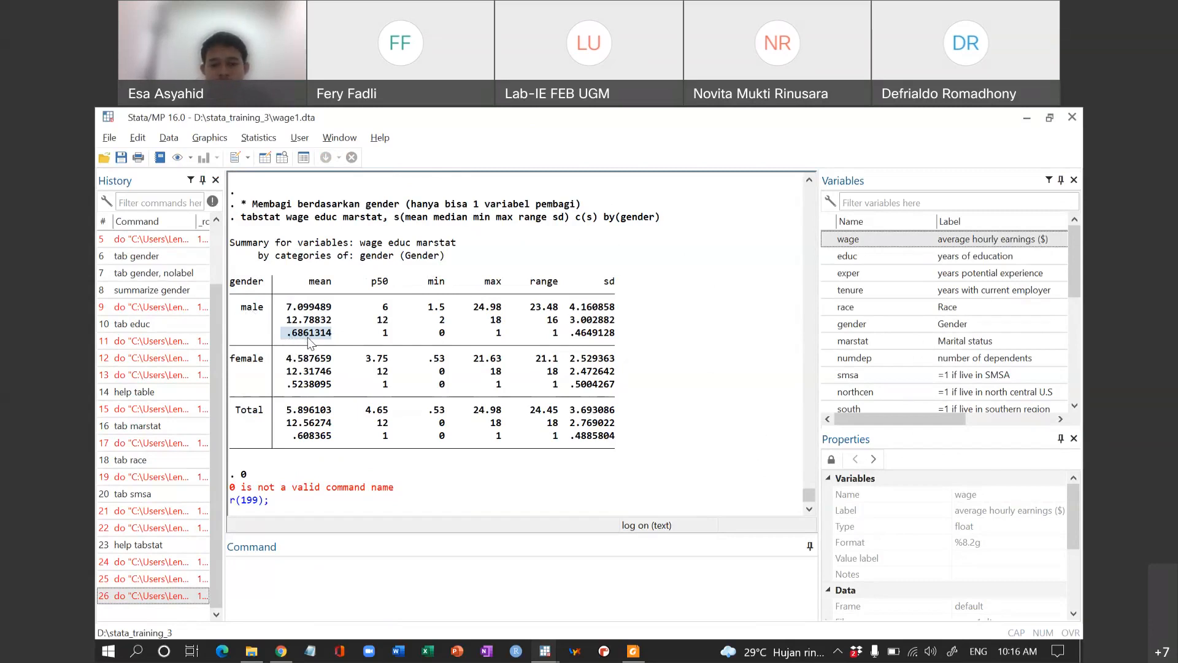
Step: Delete the 0 stop line below the by(gender) command and highlight the Total rows in the gender-split table
key(alt+Tab)
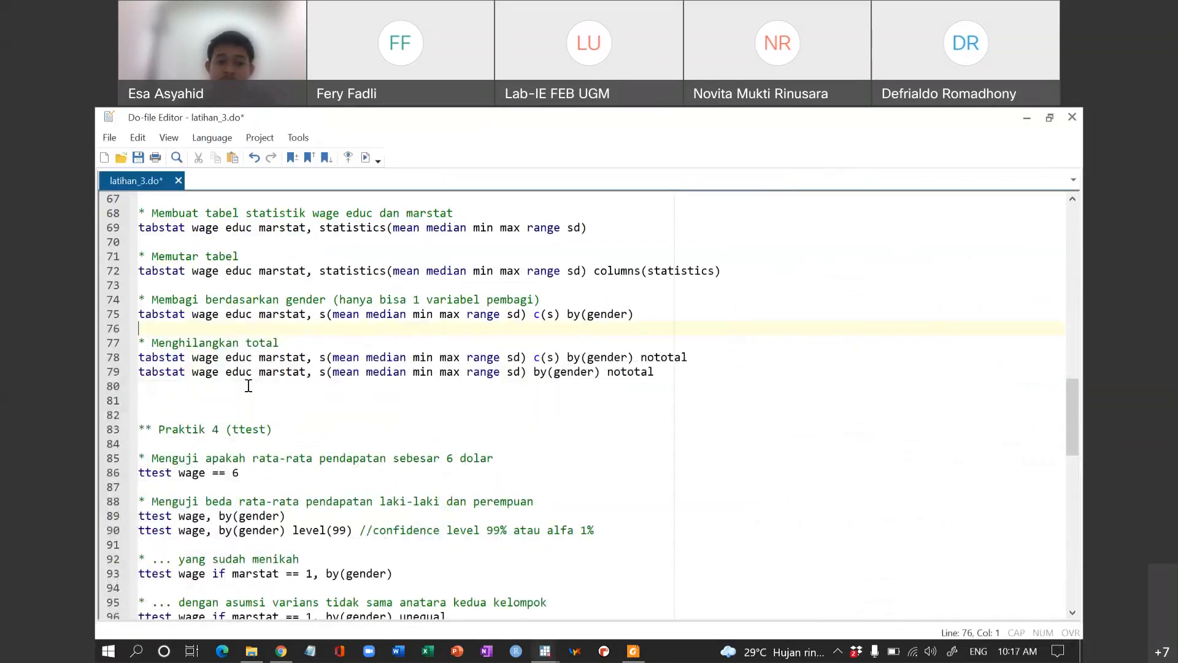
key(alt+Tab)
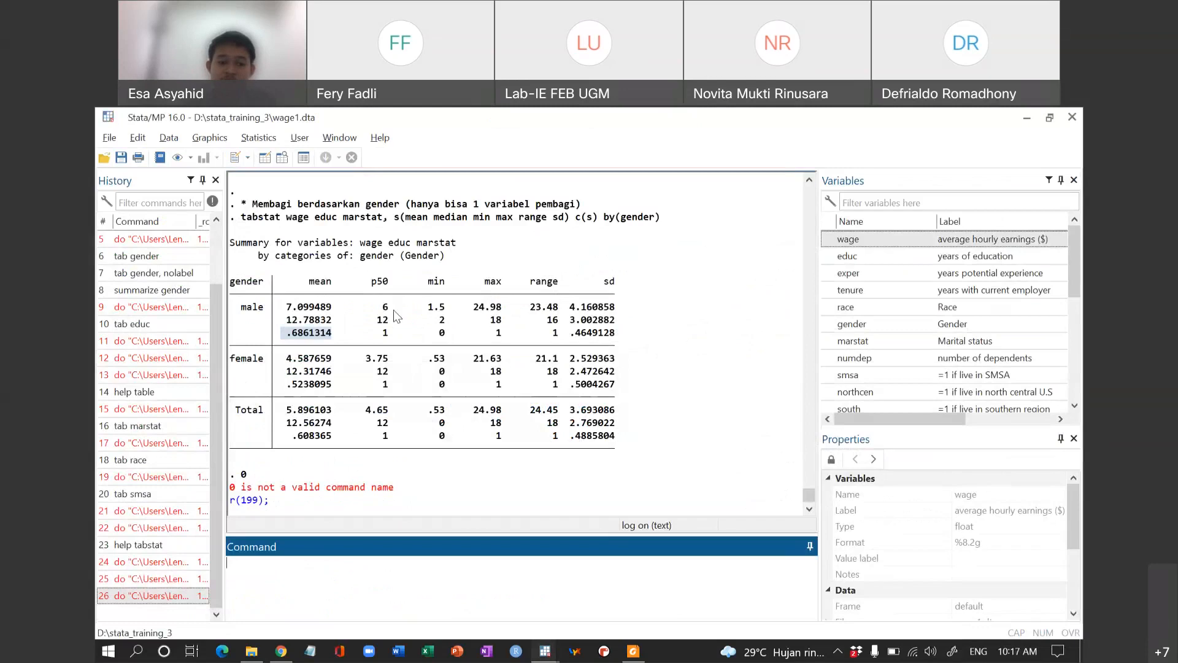
drag(236, 410, 335, 417)
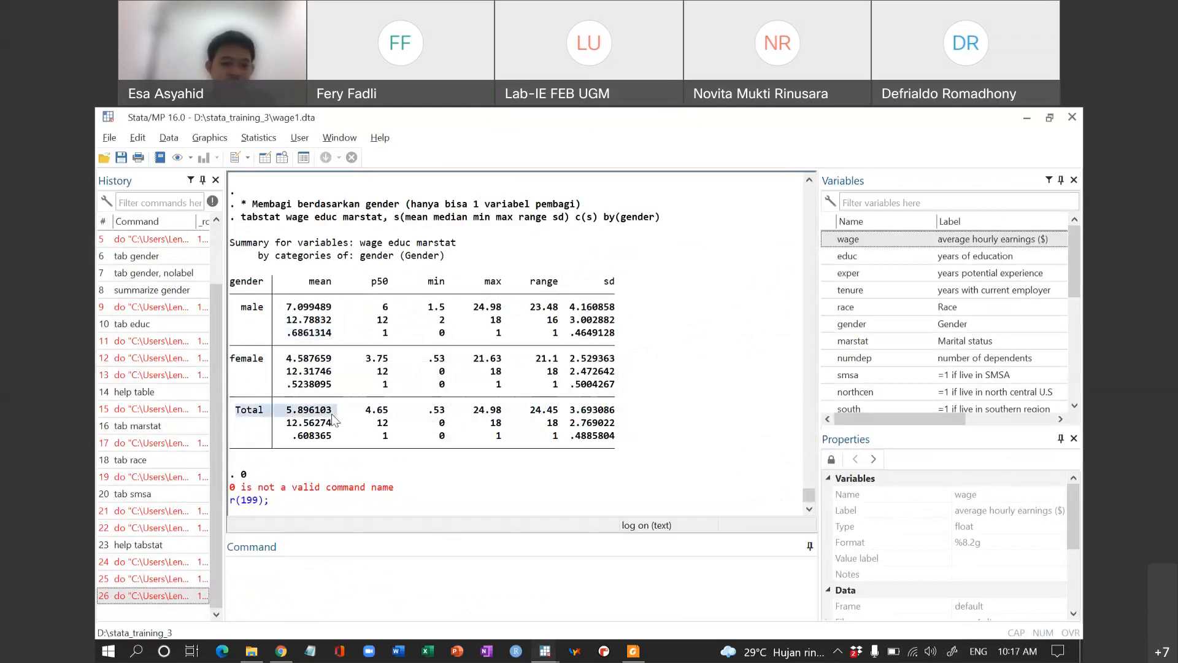
click(335, 419)
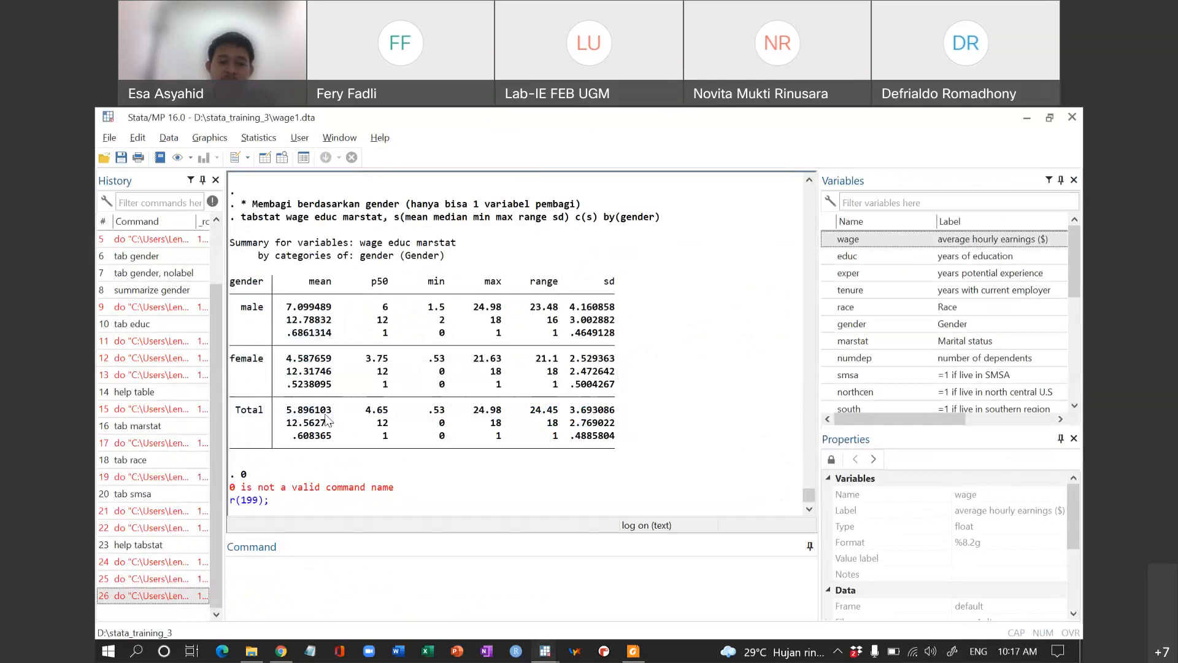
drag(232, 410, 639, 436)
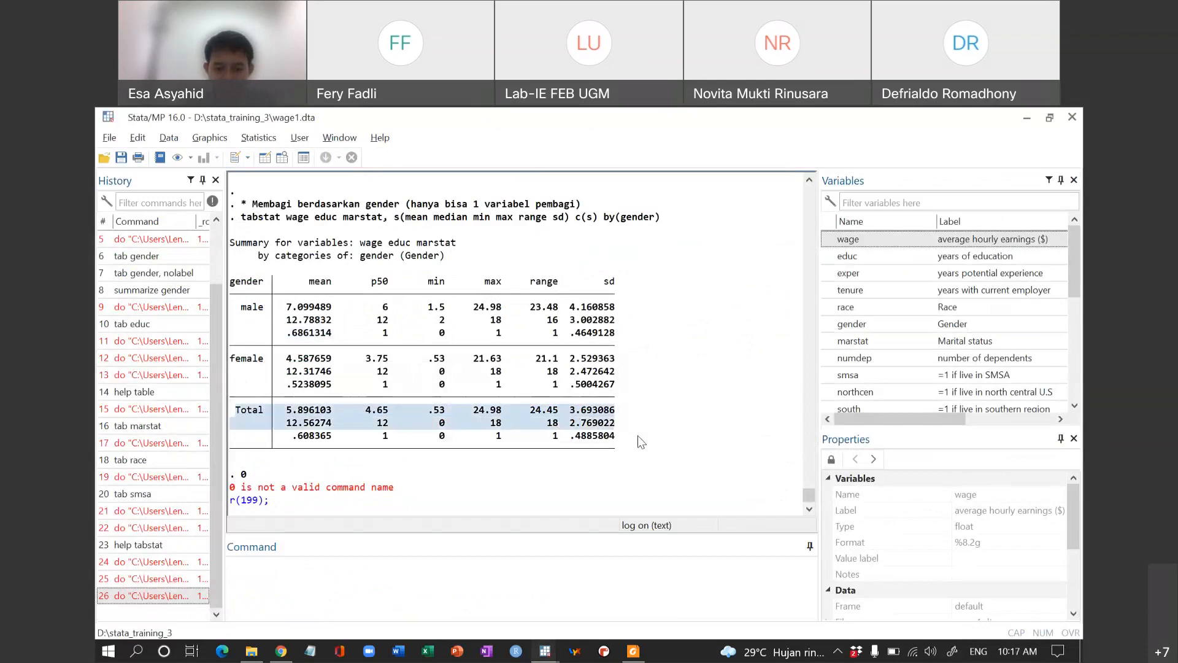
Step: Insert a 0 stop line between the two nototal tabstat commands and run the do-file to produce the table without totals
key(alt+Tab)
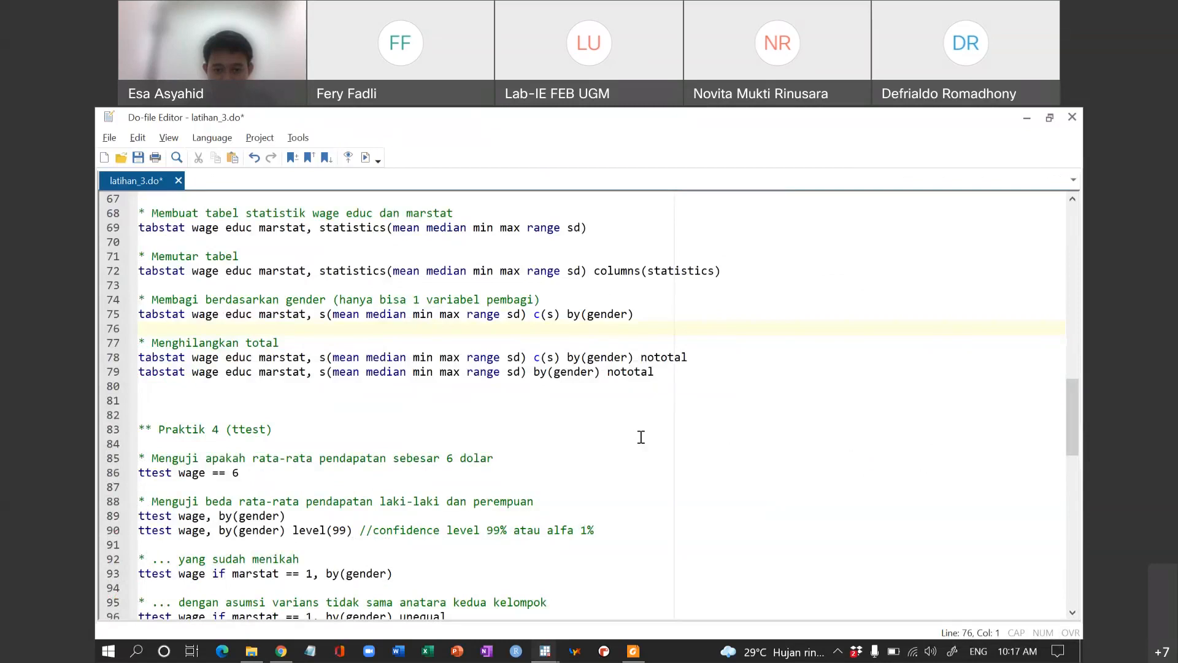
click(621, 373)
click(339, 390)
click(706, 359)
key(Return)
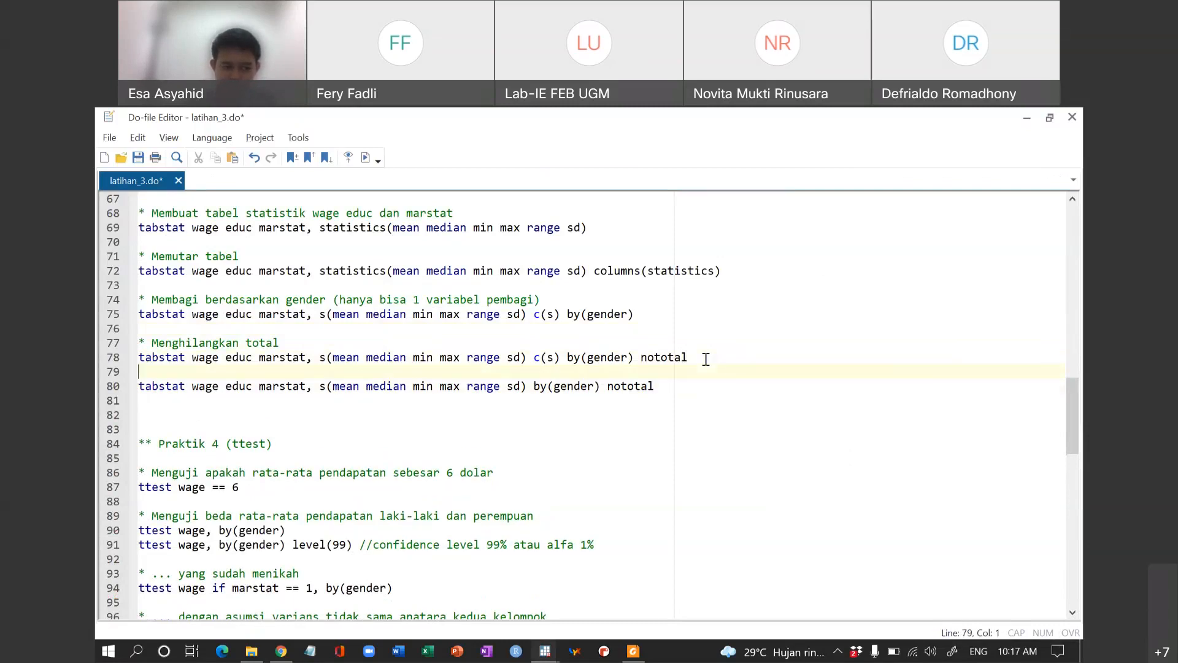
text(0)
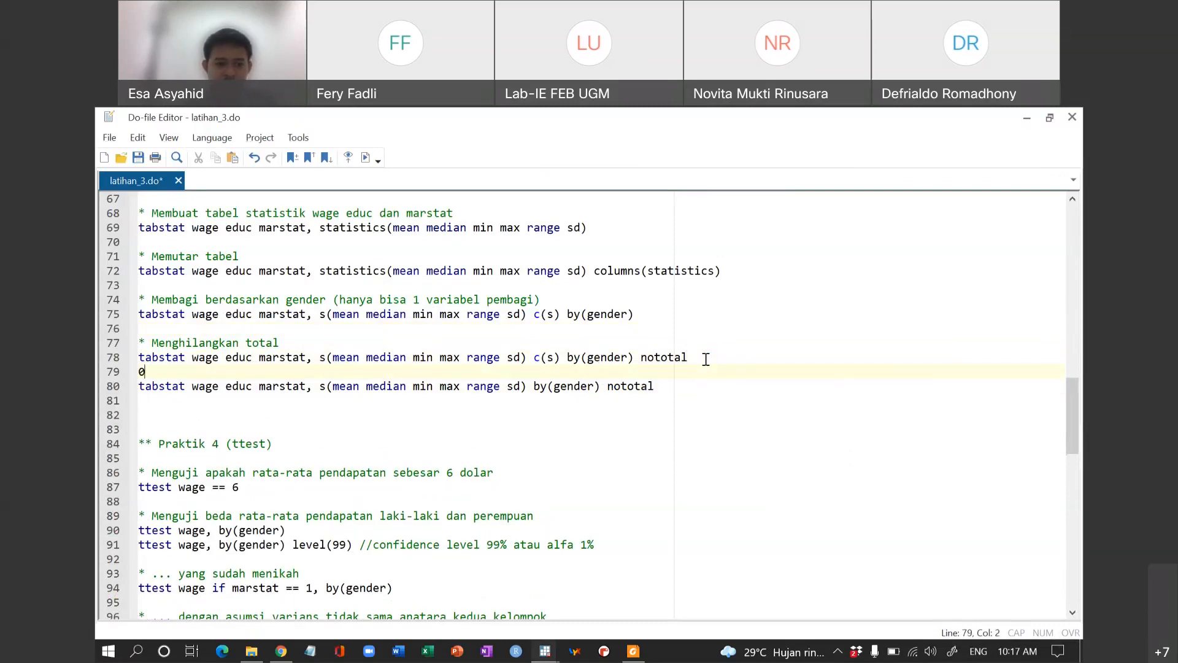
key(alt+Tab)
Step: Check the area below the female rows in the nototal table and delete the 0 stop line between the nototal commands
scroll(237, 339, up, 1)
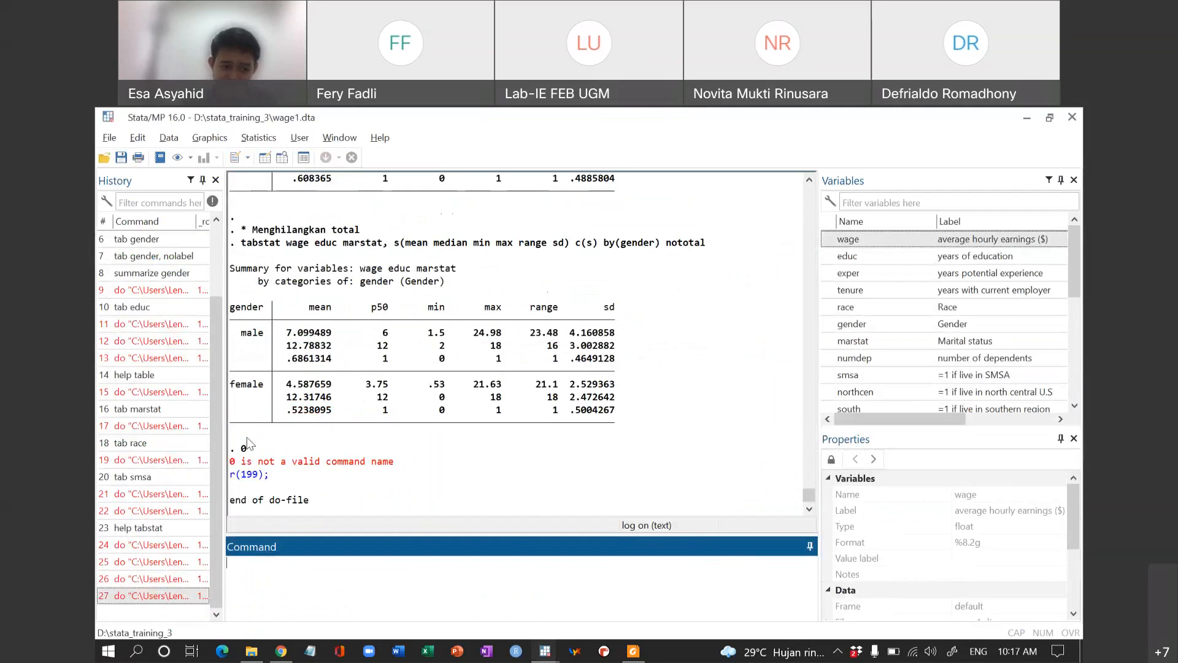
drag(231, 444, 612, 451)
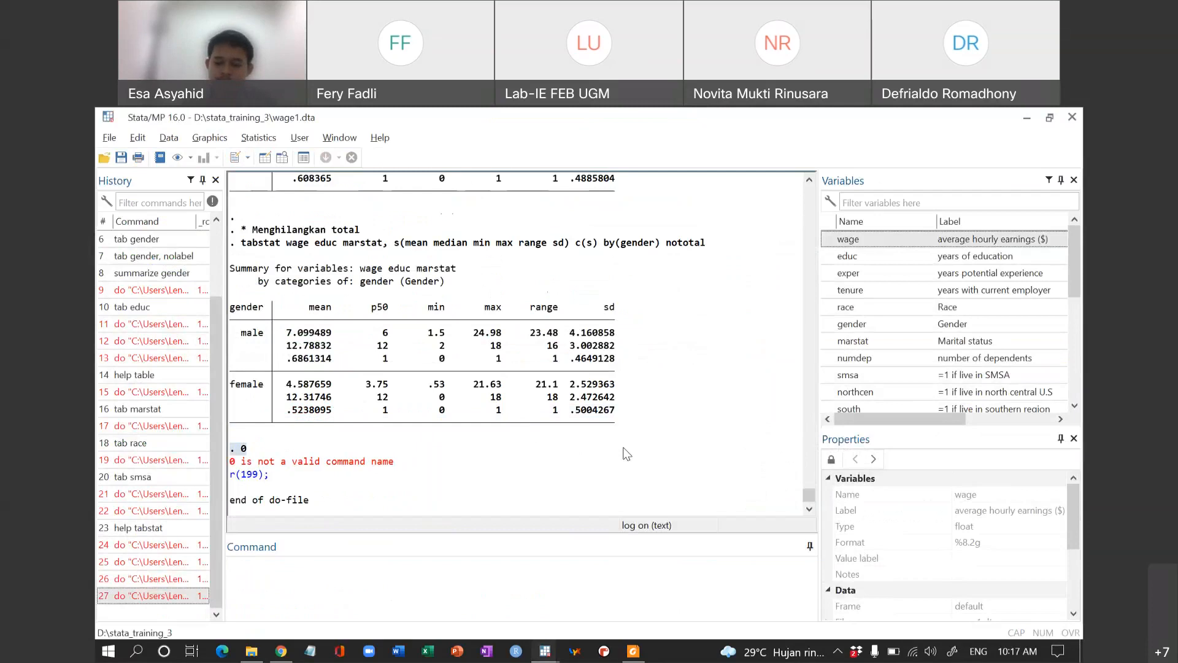
key(alt+Tab)
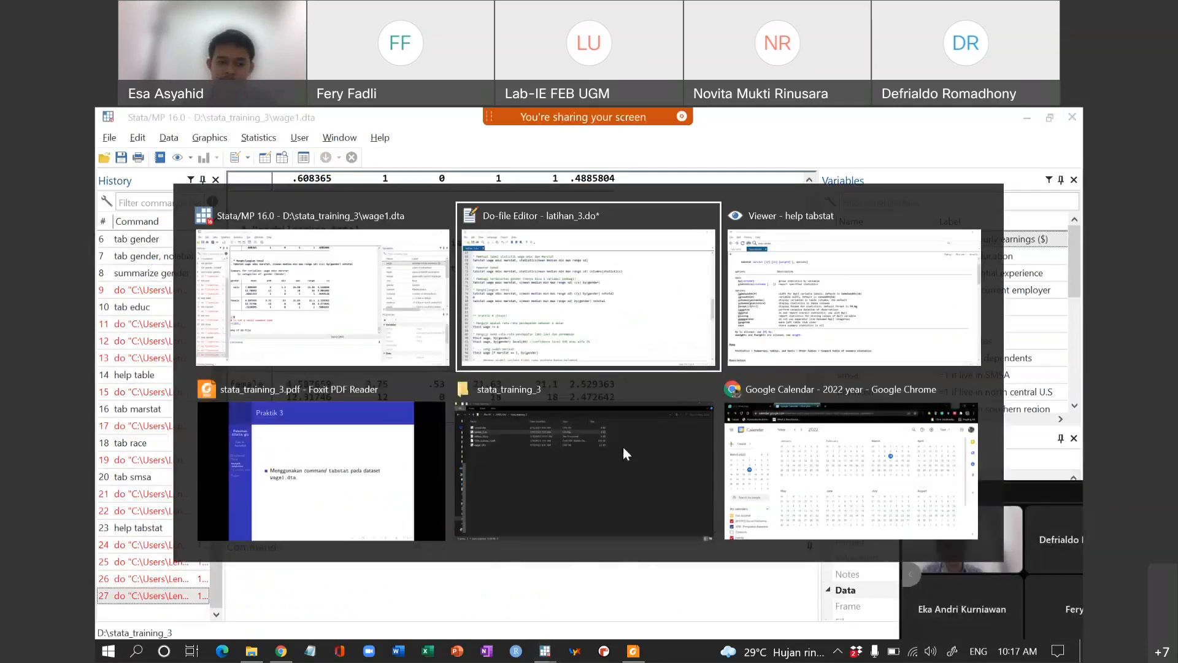
scroll(350, 425, down, 1)
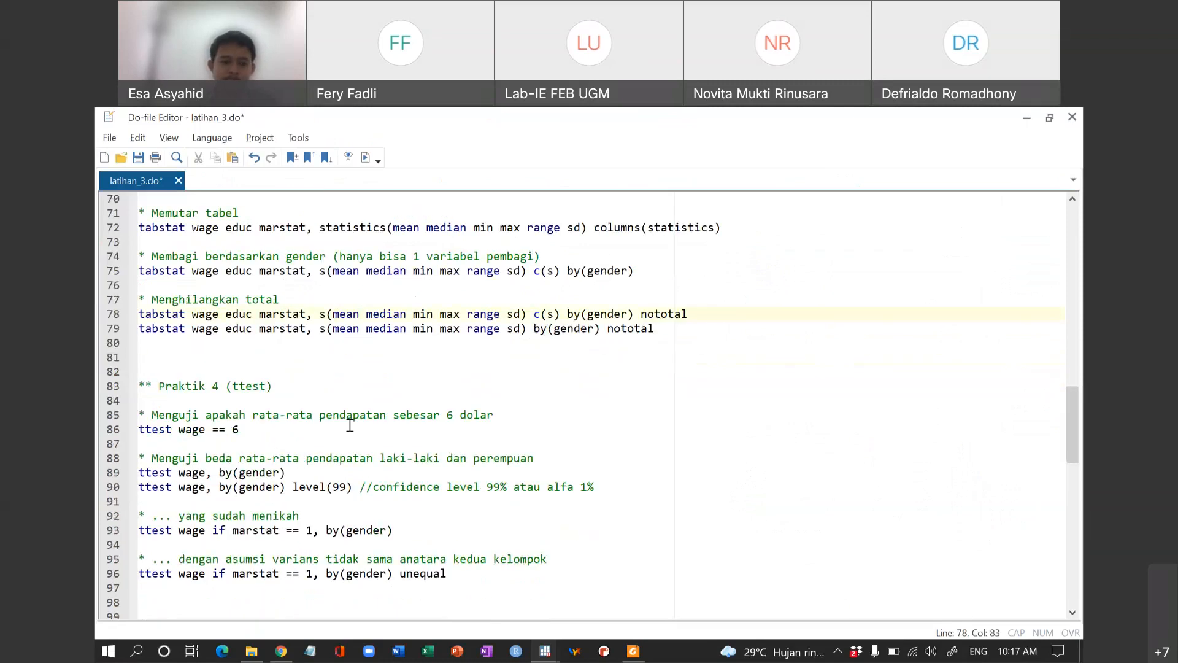
scroll(350, 425, up, 3)
scroll(350, 425, down, 2)
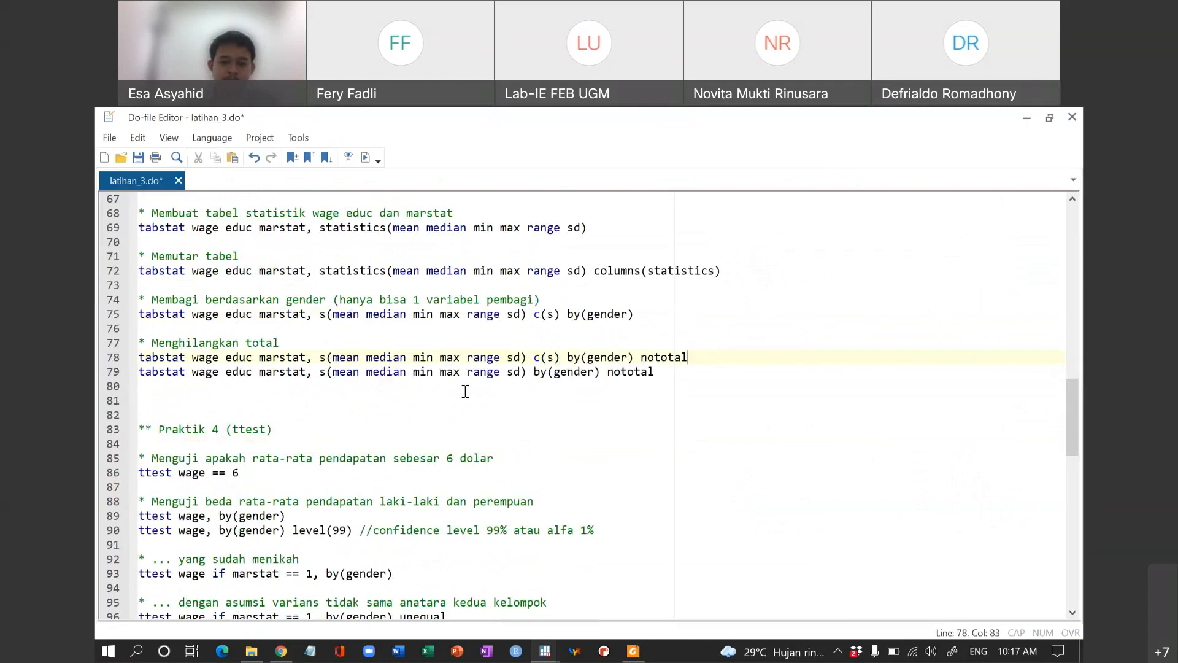
Step: Show the Praktik 3 slide in Foxit PDF Reader, then return to the do-file and review its table and tabstat commands
key(alt+Tab)
key(Tab)
key(Tab)
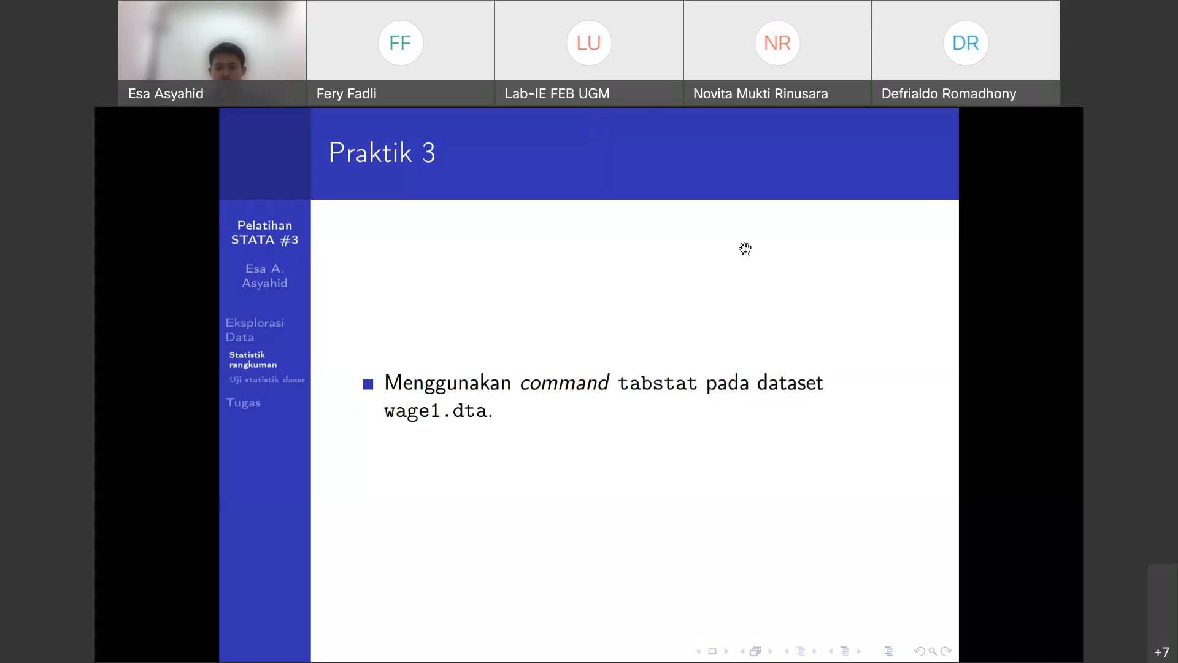
key(alt+Tab)
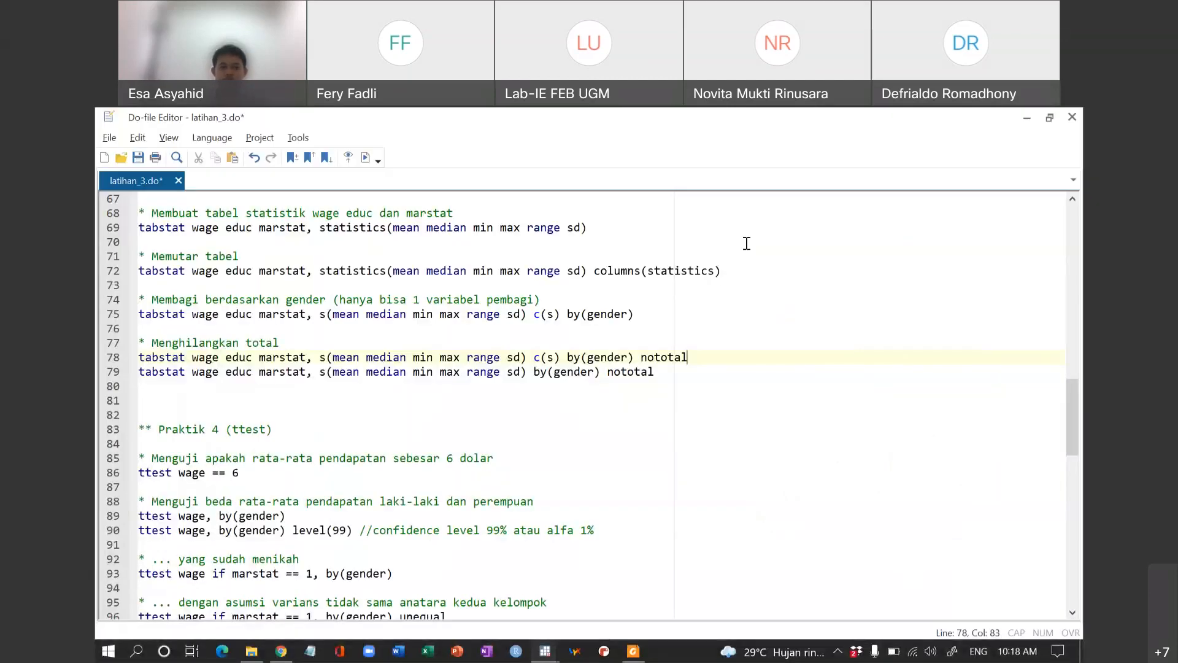
scroll(746, 243, up, 4)
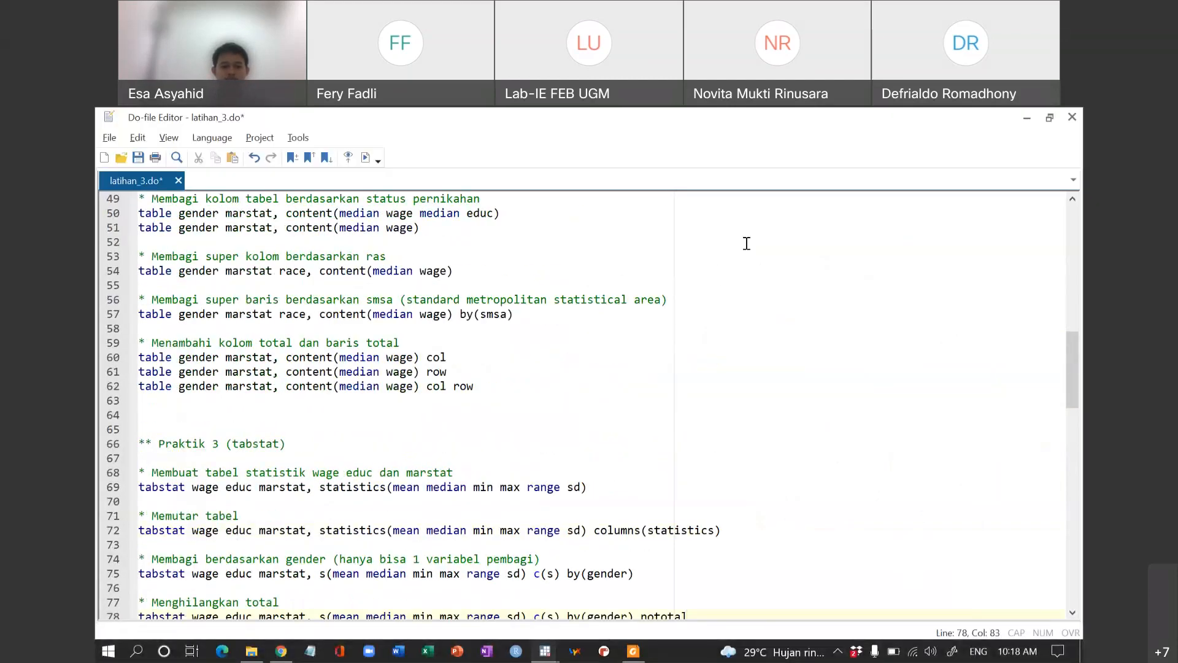
scroll(652, 303, down, 1)
click(502, 362)
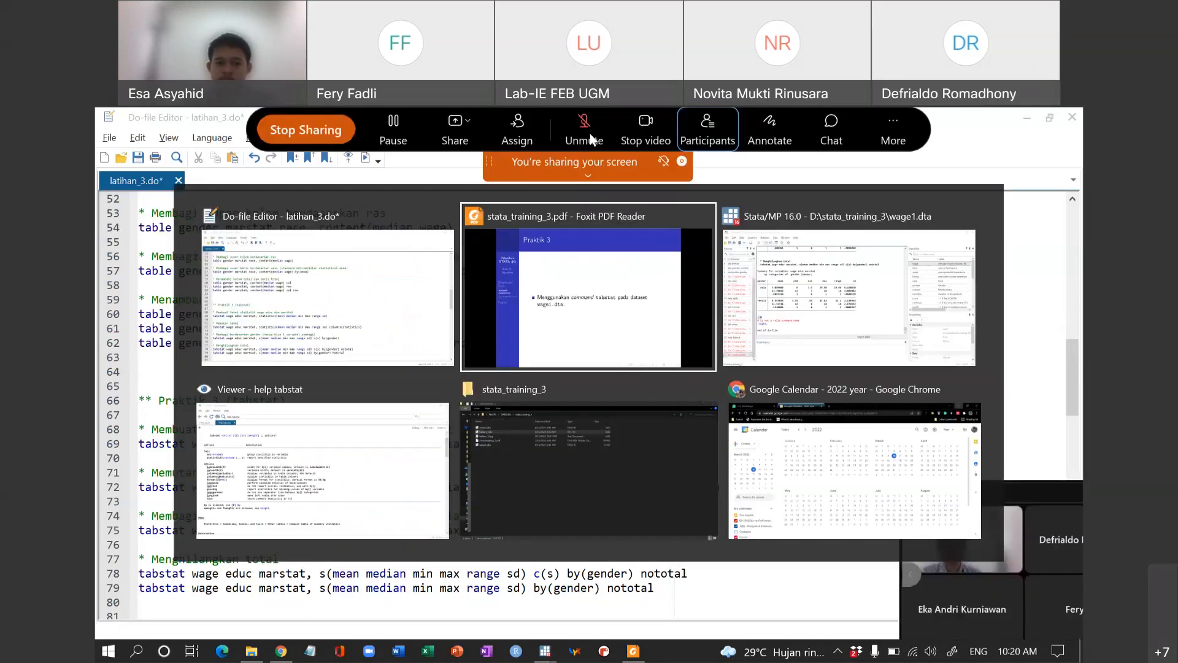
Step: Switch to the stata_training_3.pdf slides in Foxit PDF Reader and advance from Praktik 3 to the Uji t slide
key(alt+Tab)
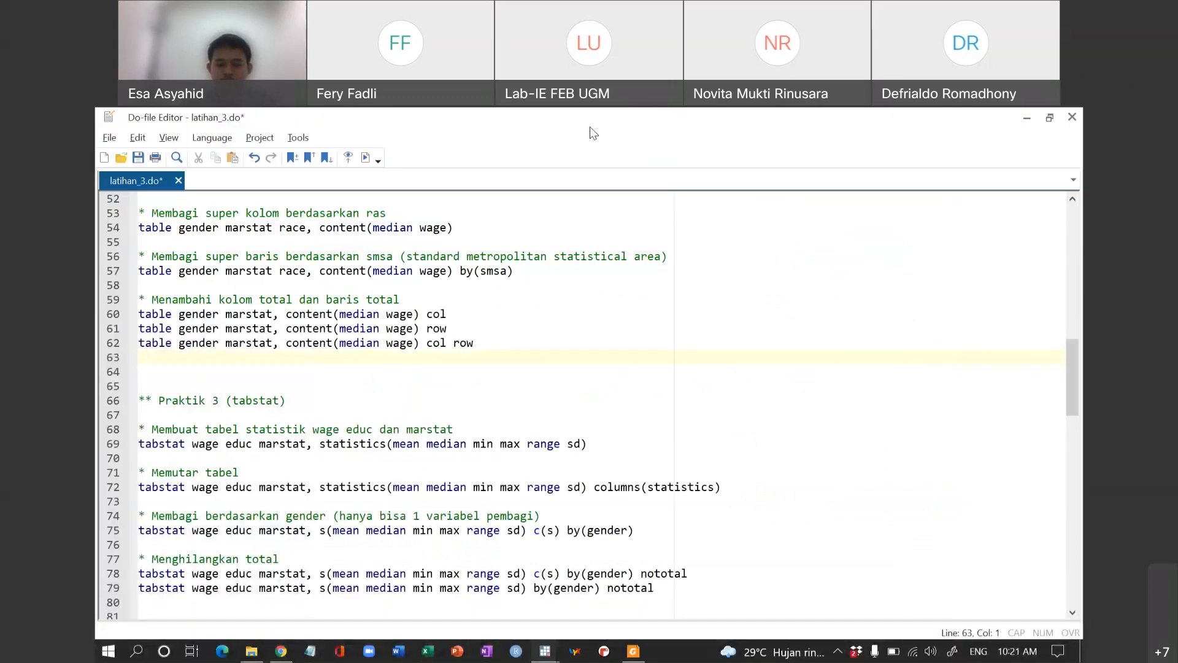
key(alt+Tab)
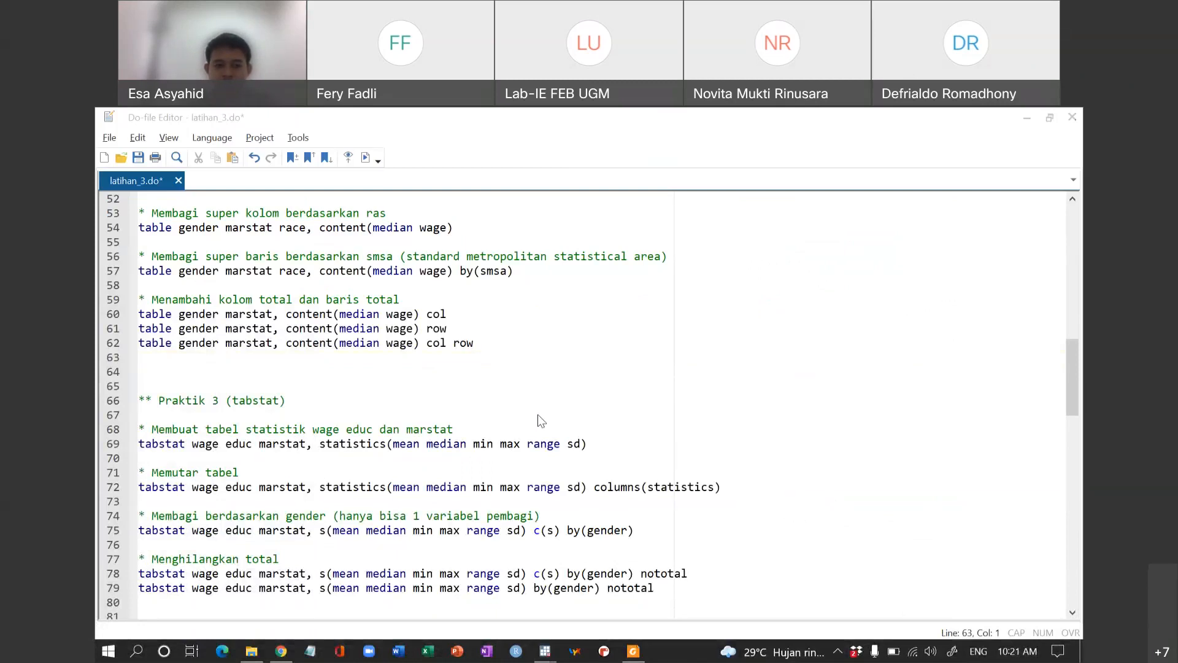
key(alt+Tab)
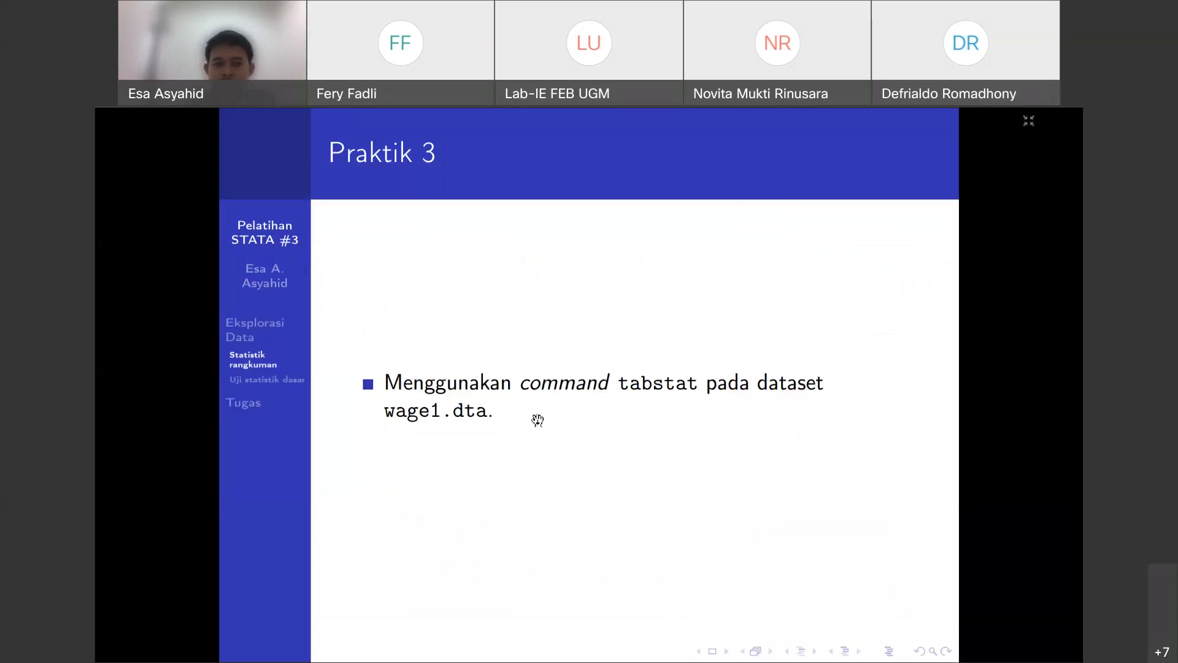
key(Right)
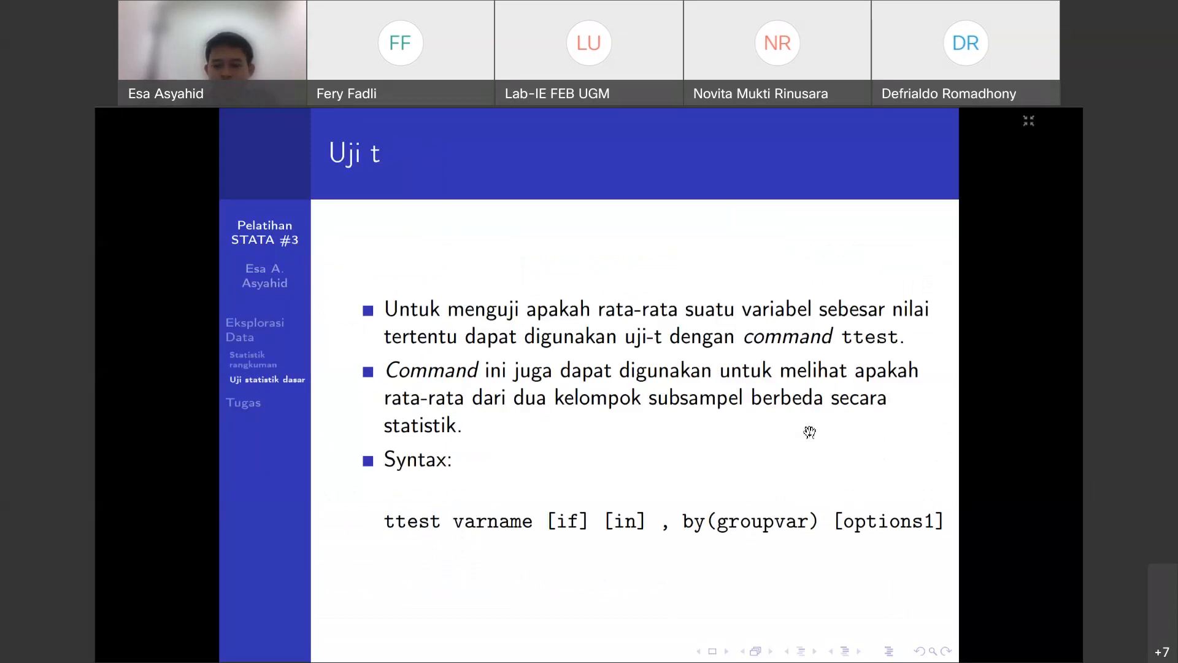
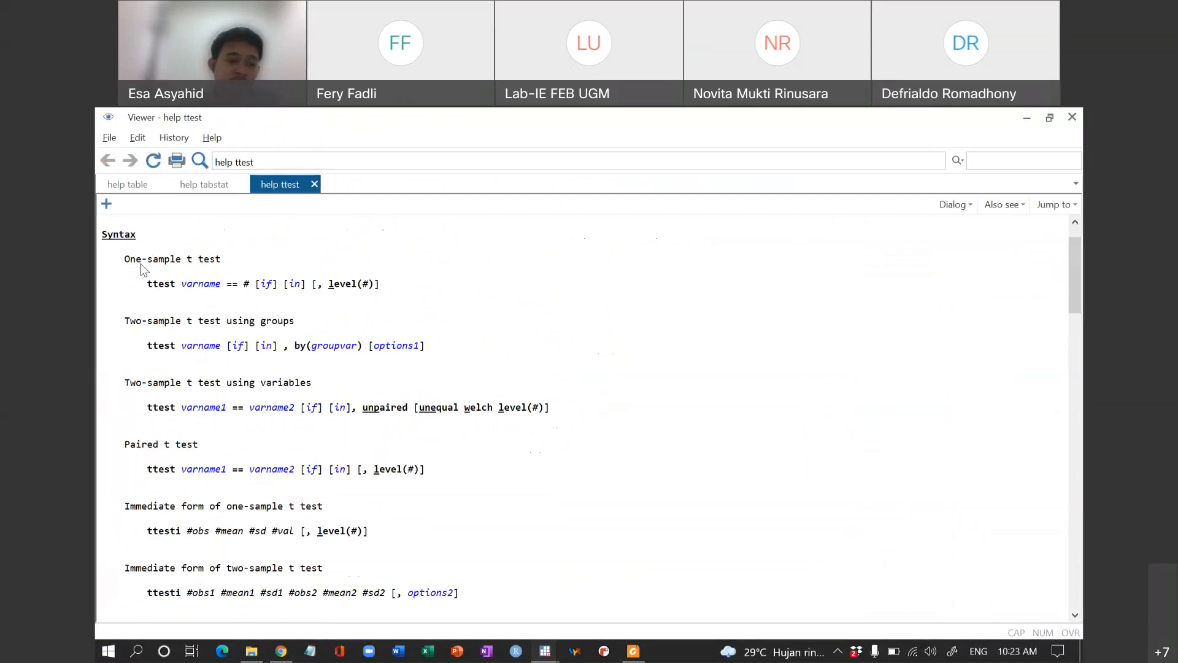
Step: Highlight the One-sample t test heading in the syntax section of Stata's ttest help
drag(125, 260, 221, 263)
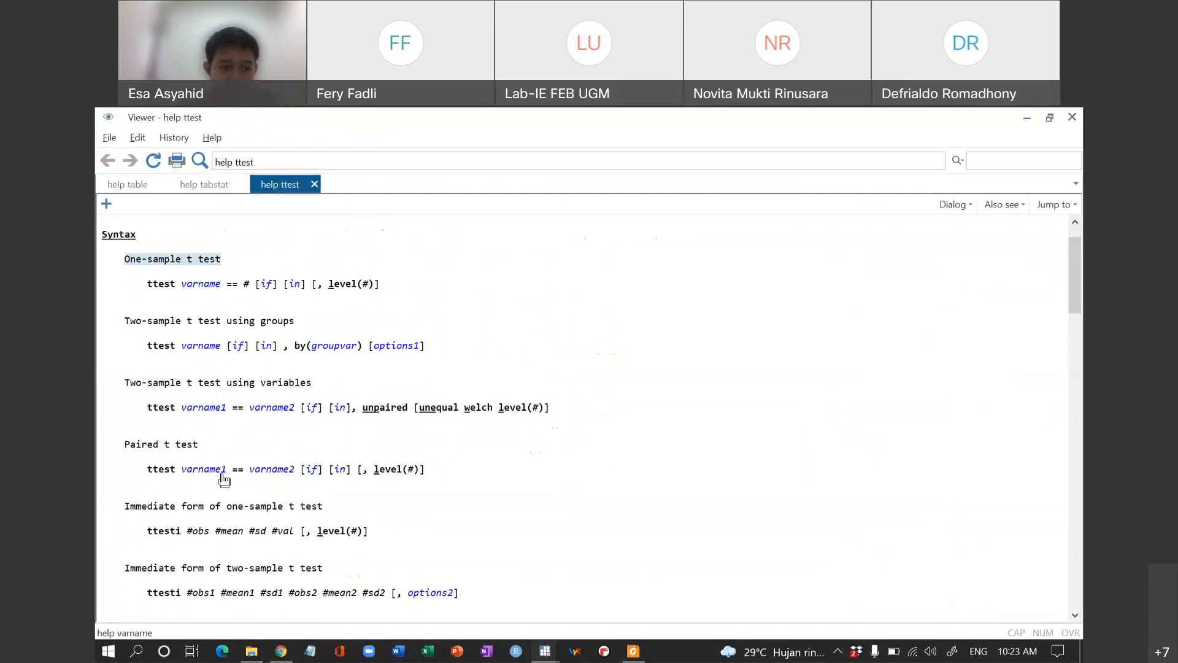
Step: Highlight the headings of the two-sample, paired and immediate t test forms in the ttest help's syntax section
drag(121, 321, 295, 324)
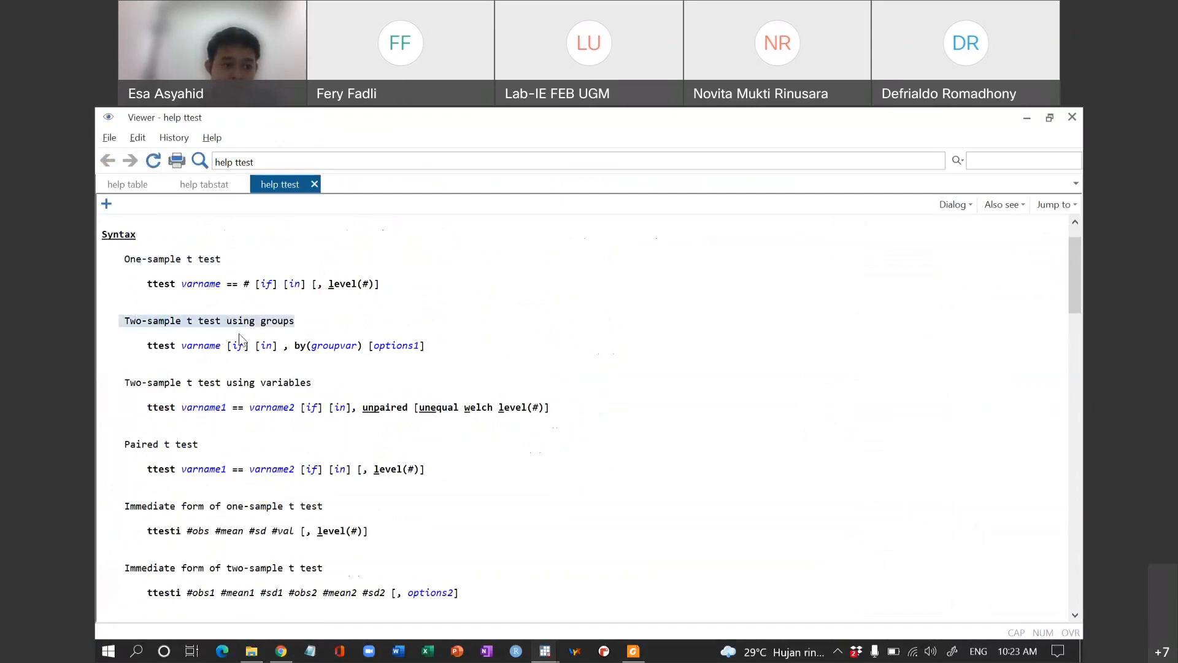
click(299, 323)
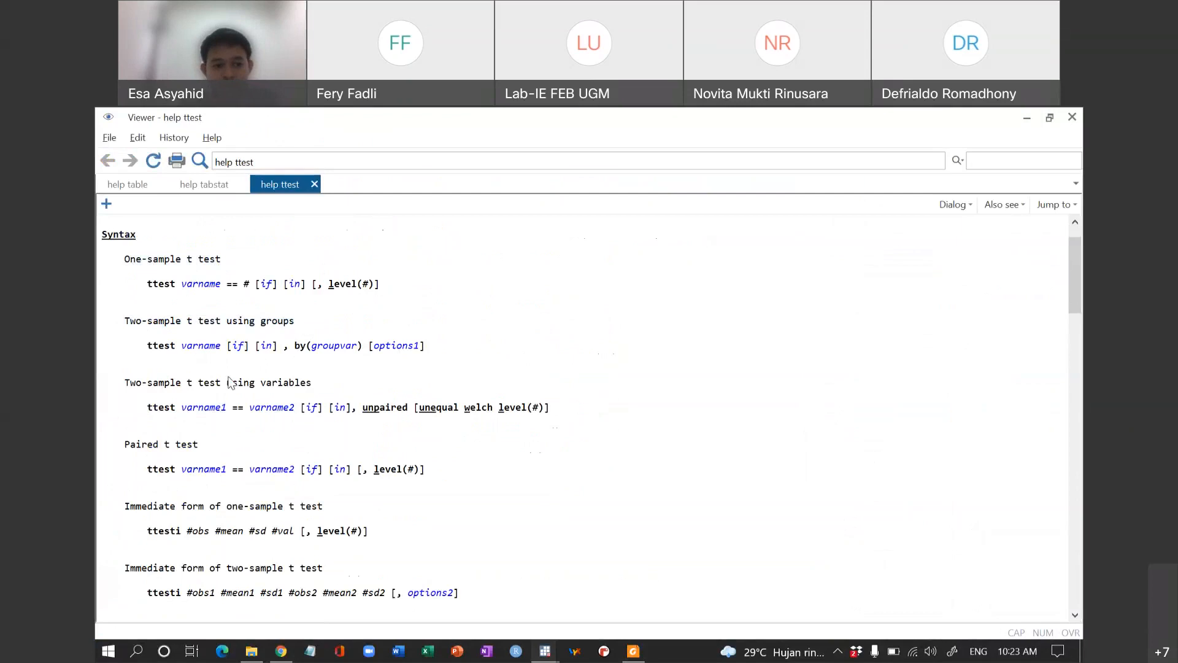
drag(126, 385, 232, 391)
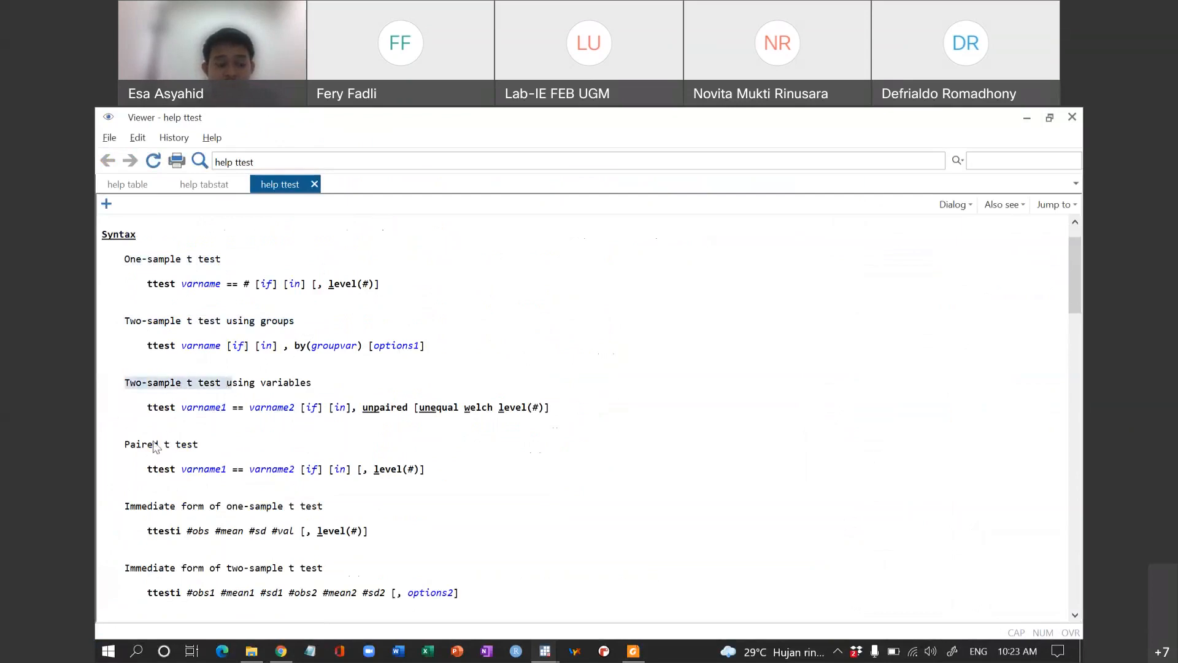
drag(143, 451, 175, 452)
drag(172, 508, 323, 510)
Step: Highlight the one-sample t test heading and the ttest keyword in its syntax line
drag(154, 261, 196, 262)
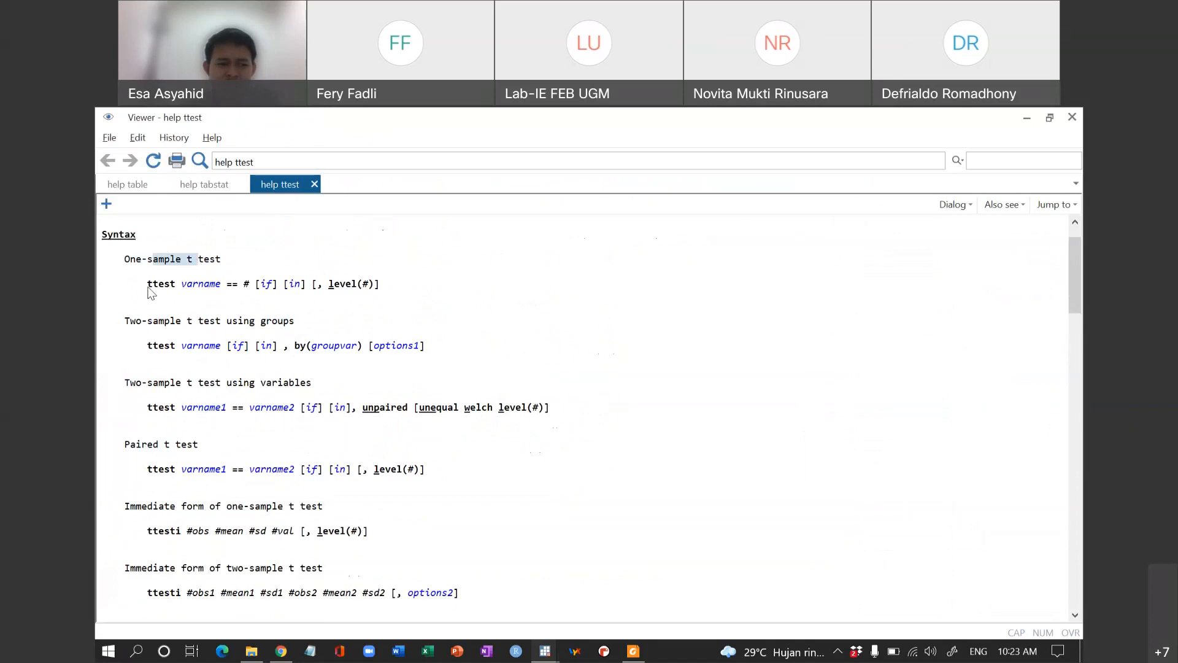
drag(148, 285, 168, 293)
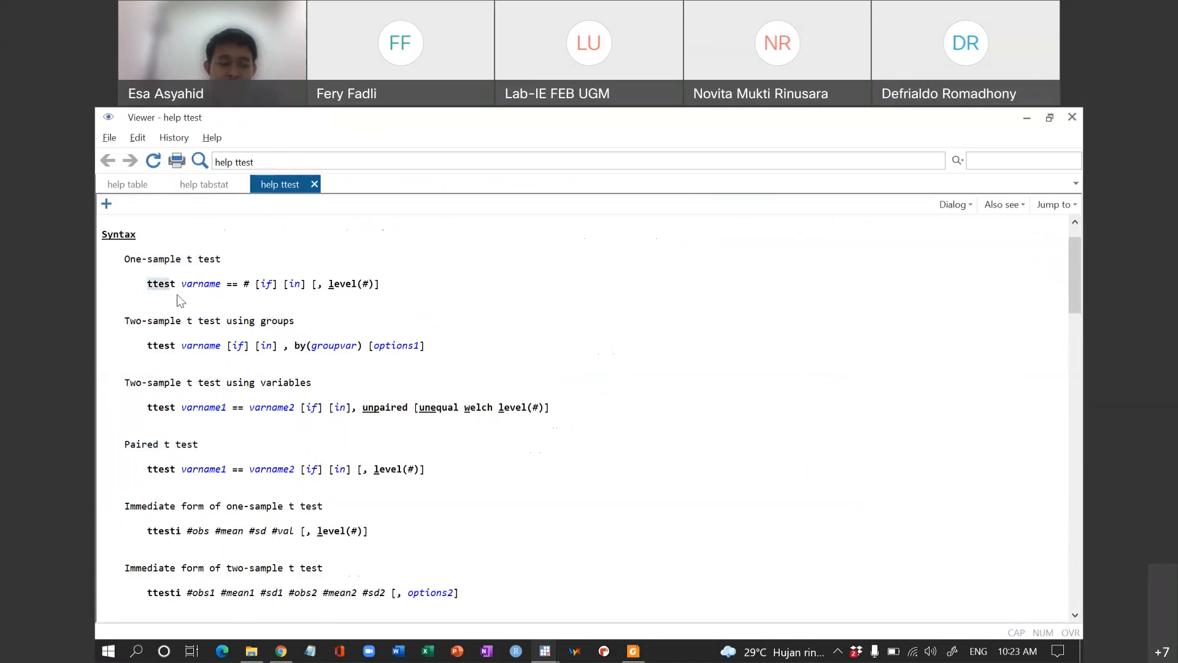
click(180, 300)
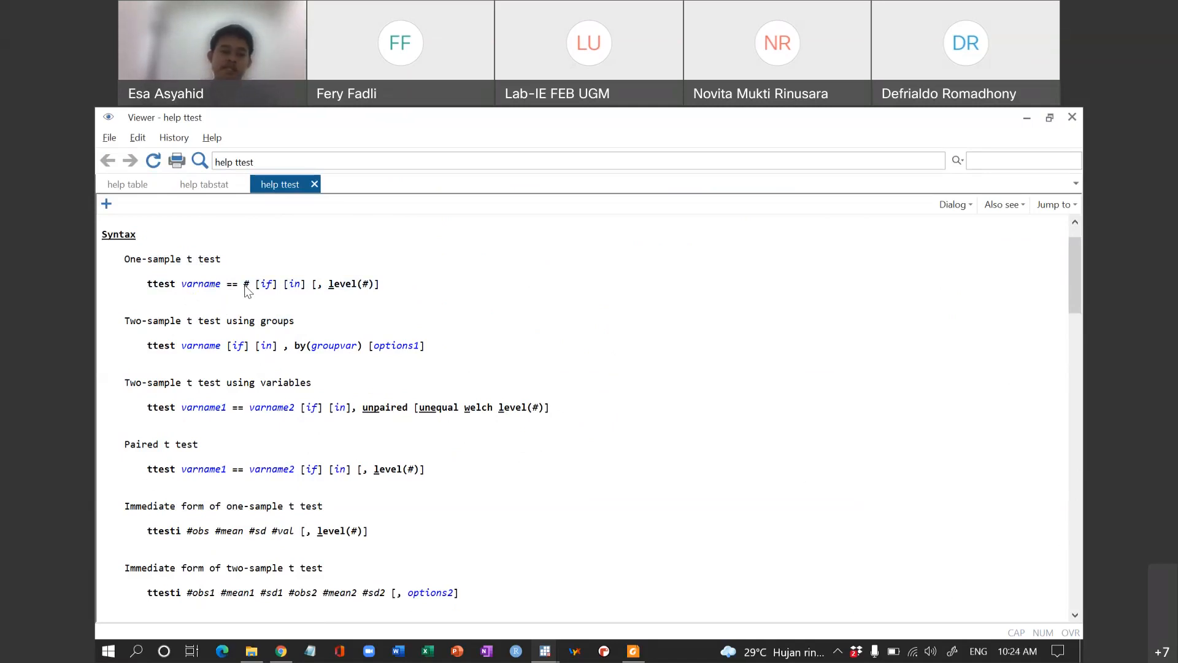
Step: Switch to the latihan_3.do do-file and go to the Praktik 4 (ttest) section with the ttest wage == 6 command
key(alt+Tab)
key(alt+Tab)
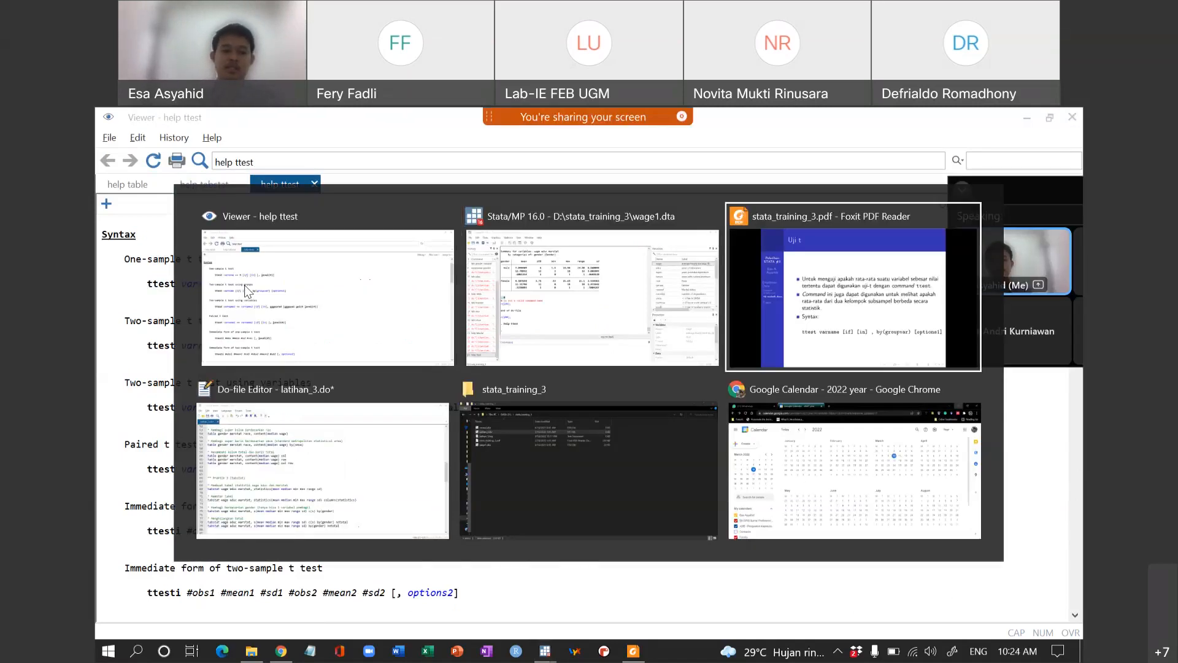
key(alt+Tab)
scroll(337, 468, down, 5)
scroll(341, 472, up, 3)
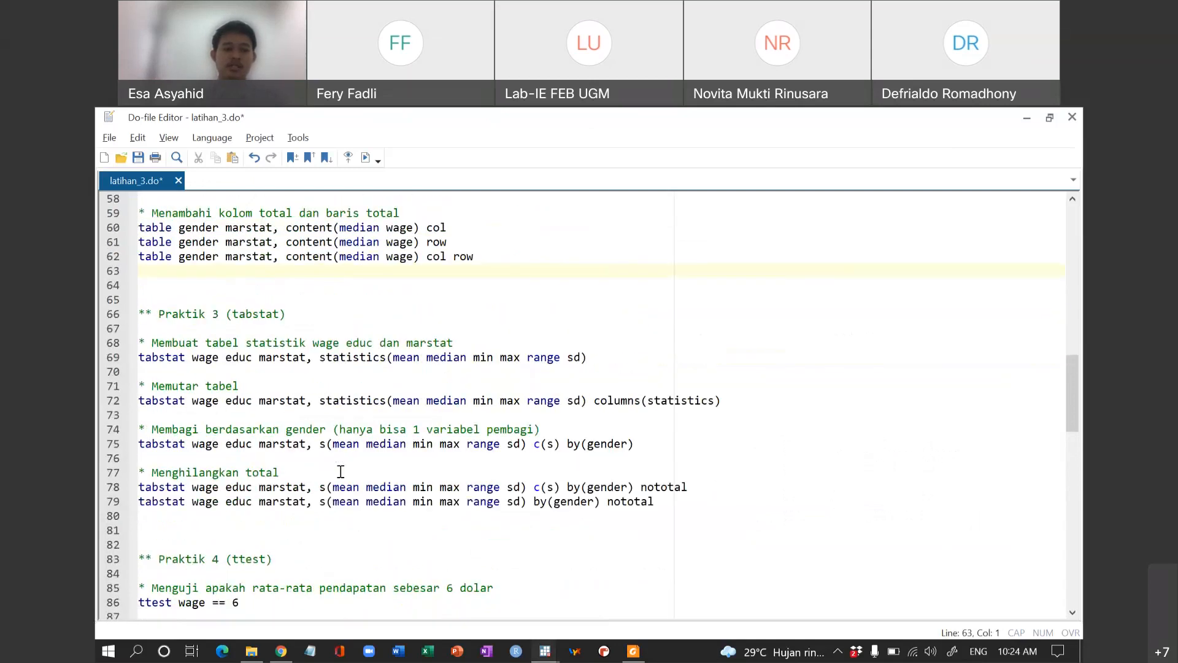
scroll(340, 471, down, 7)
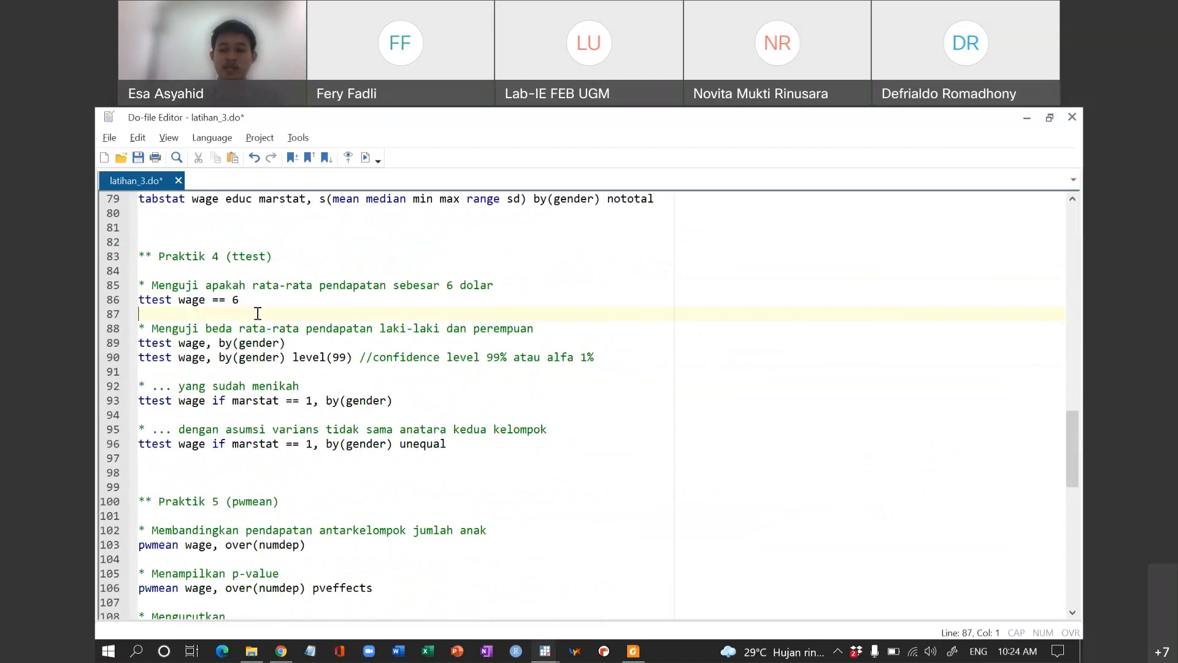
Step: Run sum wage in Stata's main window and highlight the mean of wage in the result
key(alt+Tab)
key(alt+Tab)
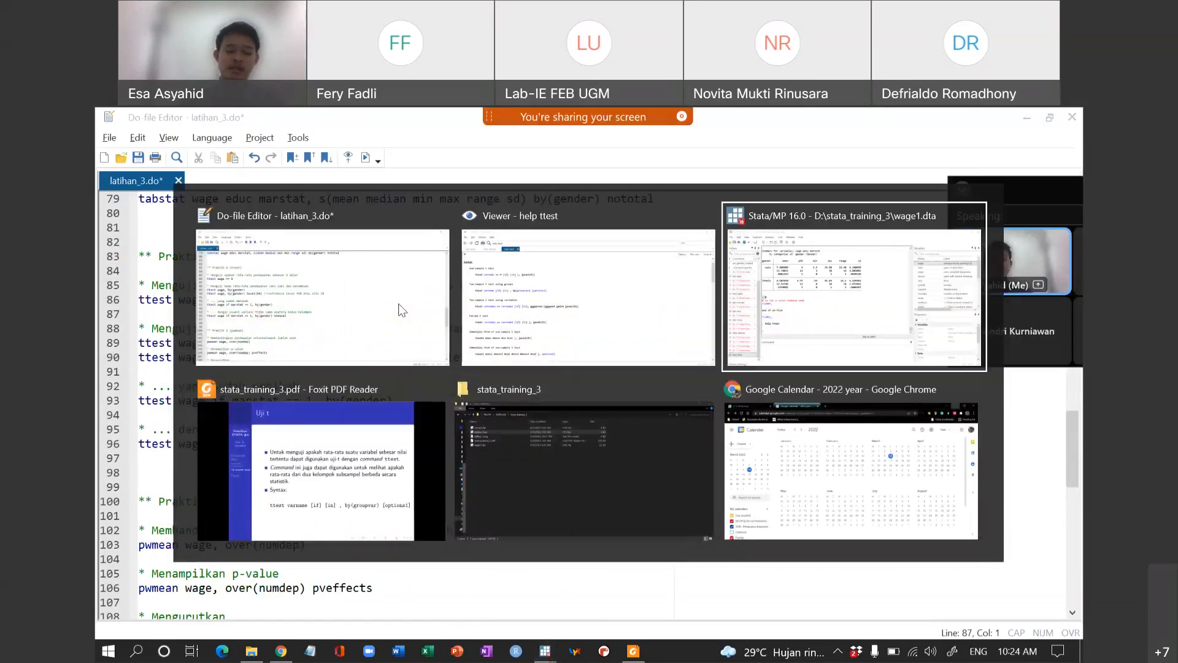
text(sum )
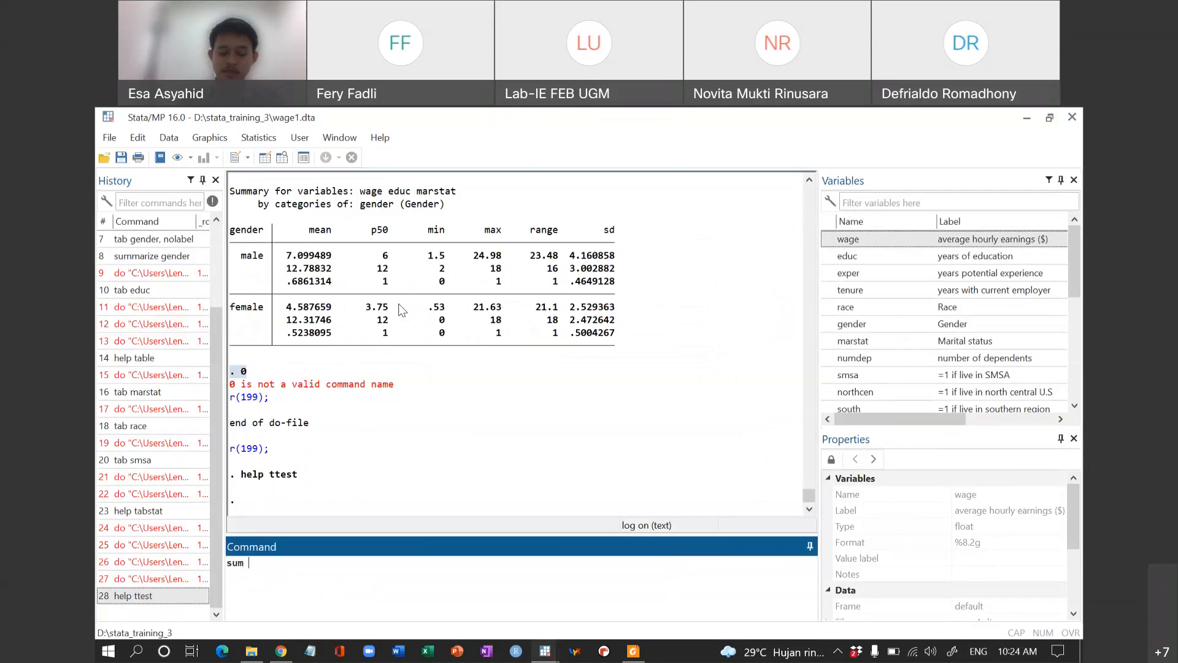
text(wage)
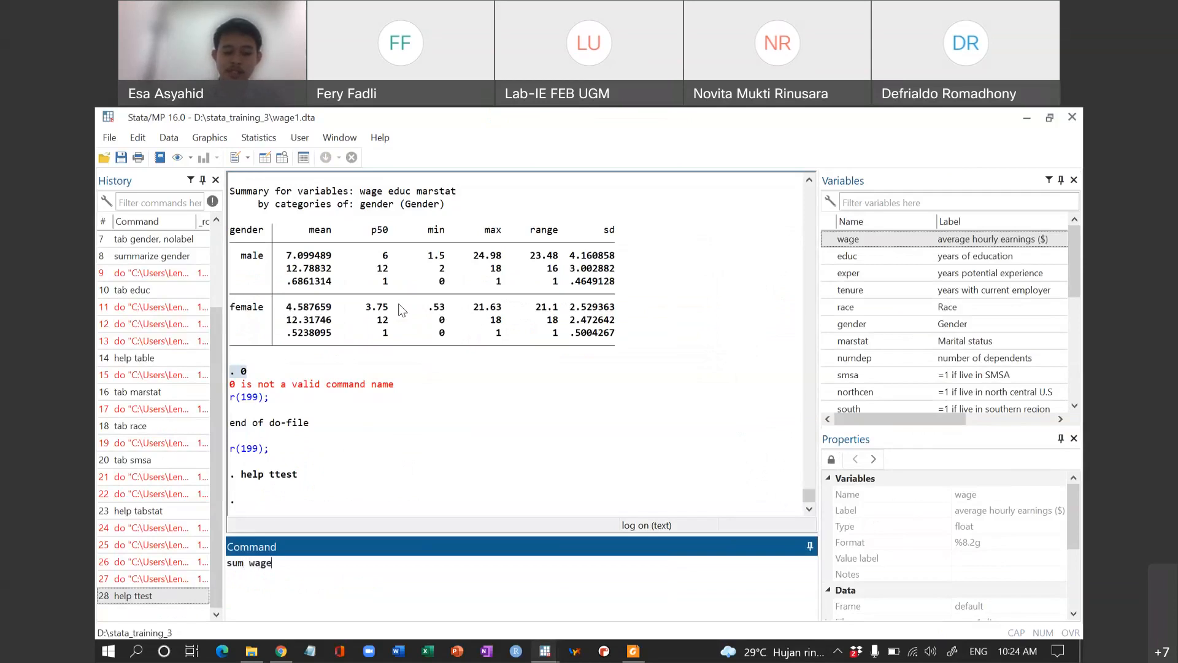
key(Return)
drag(394, 477, 439, 481)
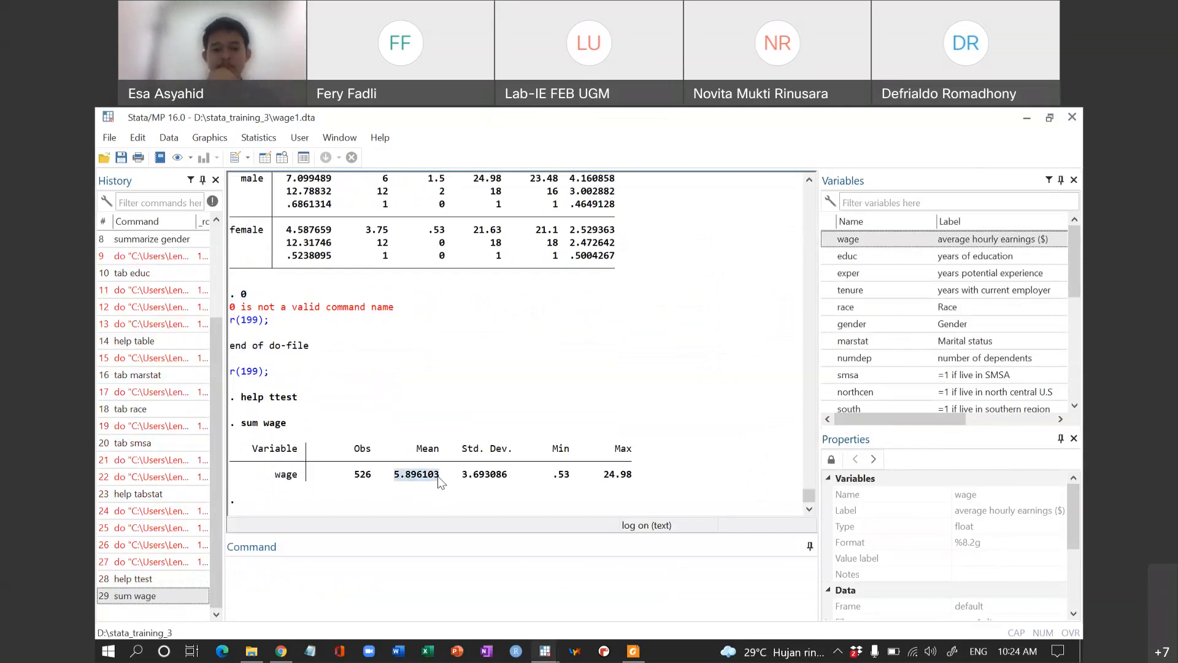
Step: Add a 0 stop line below ttest wage == 6 in the do-file, run it, and show the one-sample t test output
key(alt+Tab)
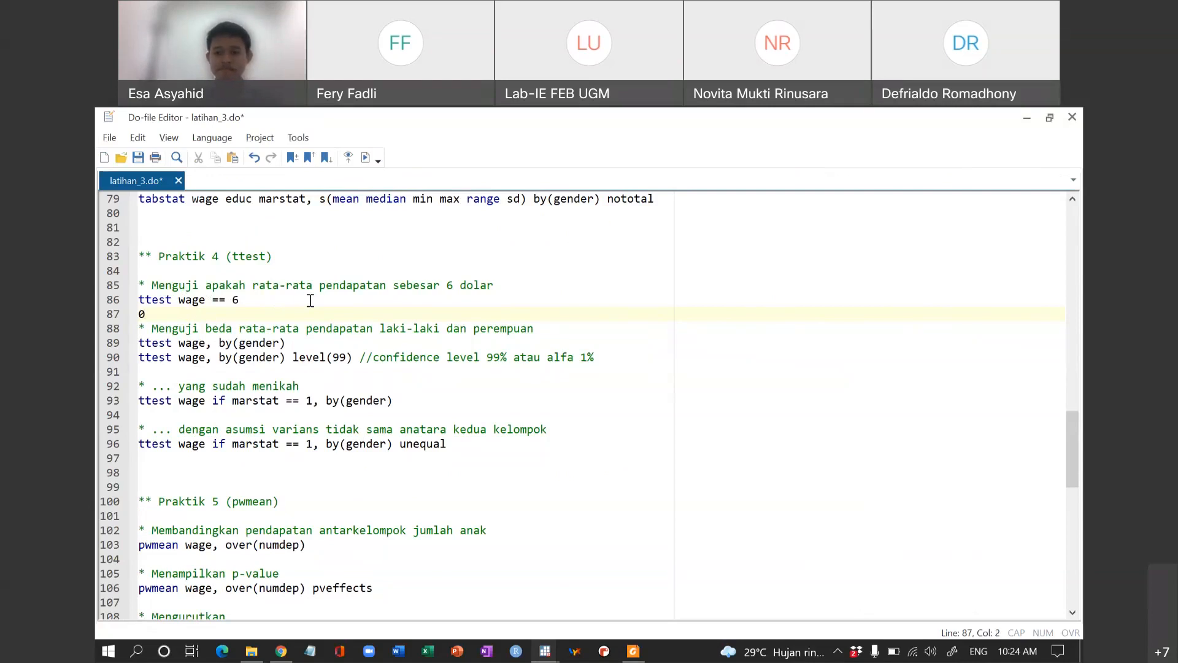
key(alt+Tab)
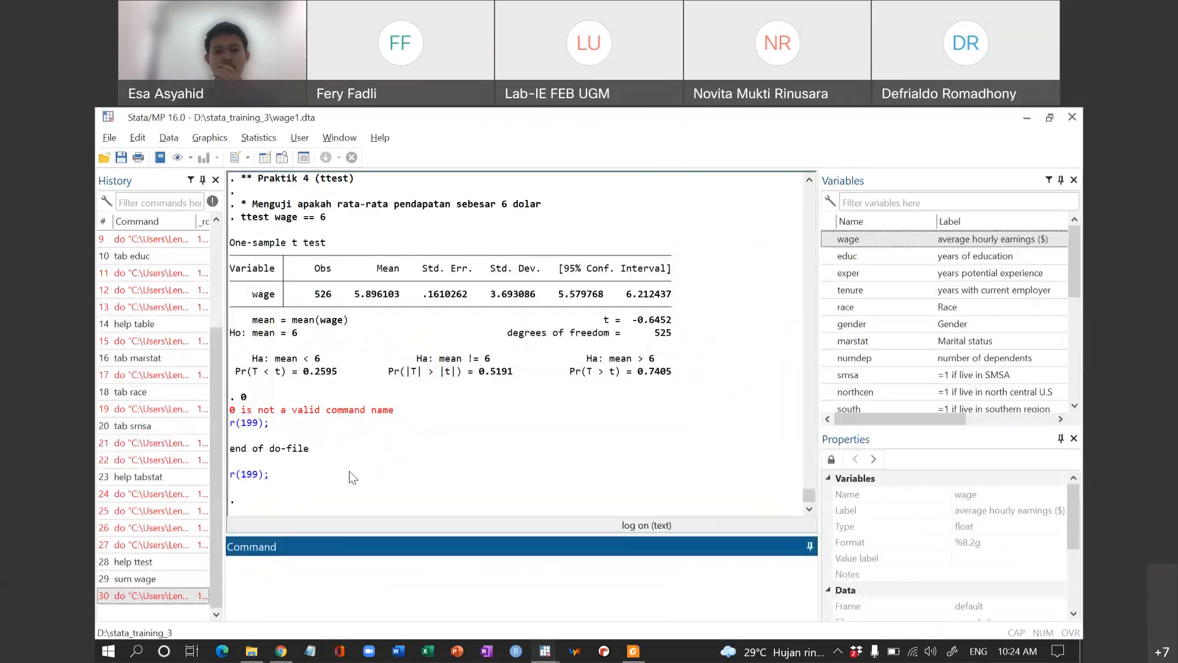
scroll(519, 414, up, 2)
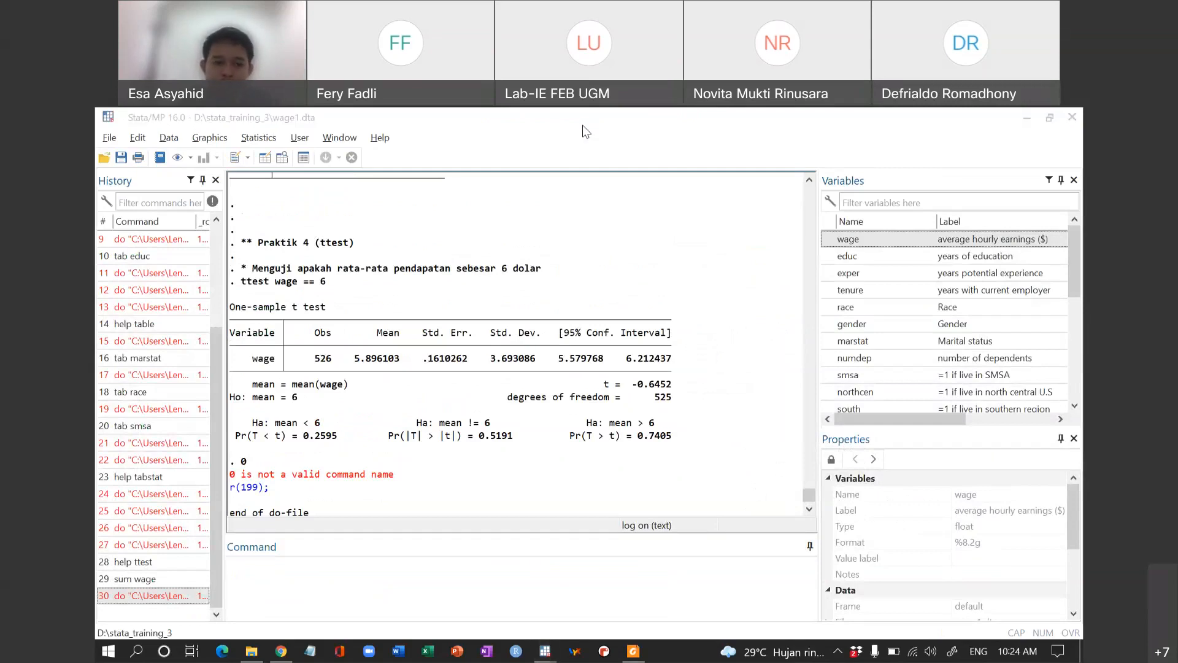
scroll(461, 414, down, 1)
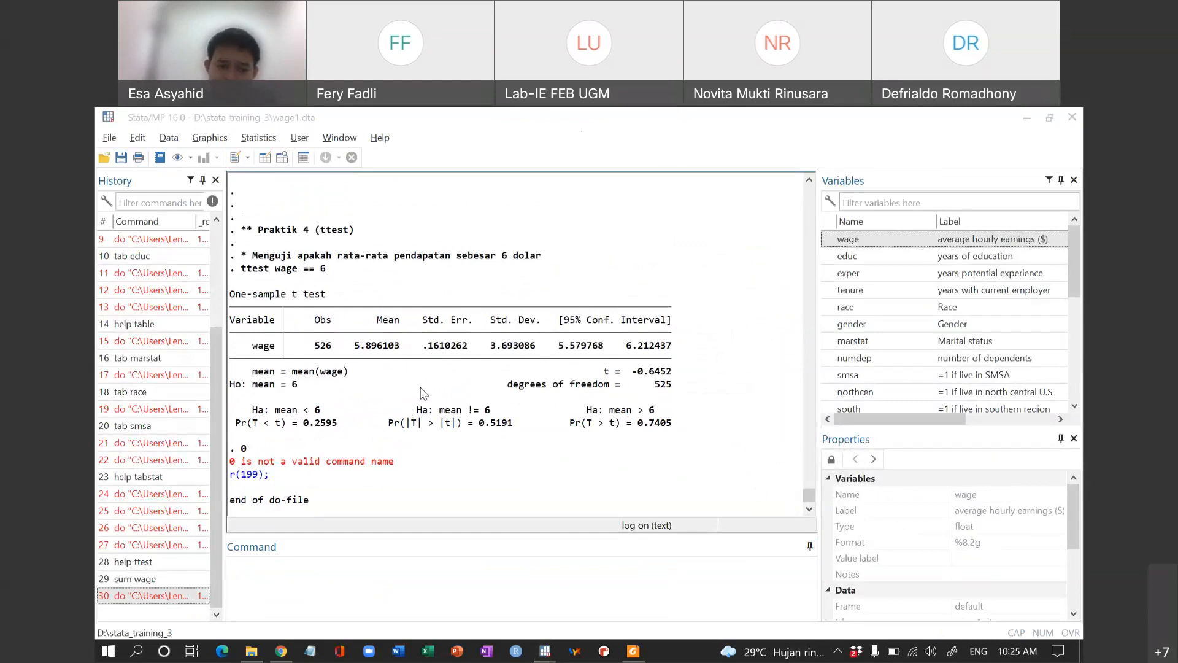
Step: Examine the confidence interval and the p-values under the three alternative hypotheses in the one-sample t test output
click(434, 352)
drag(424, 347, 648, 354)
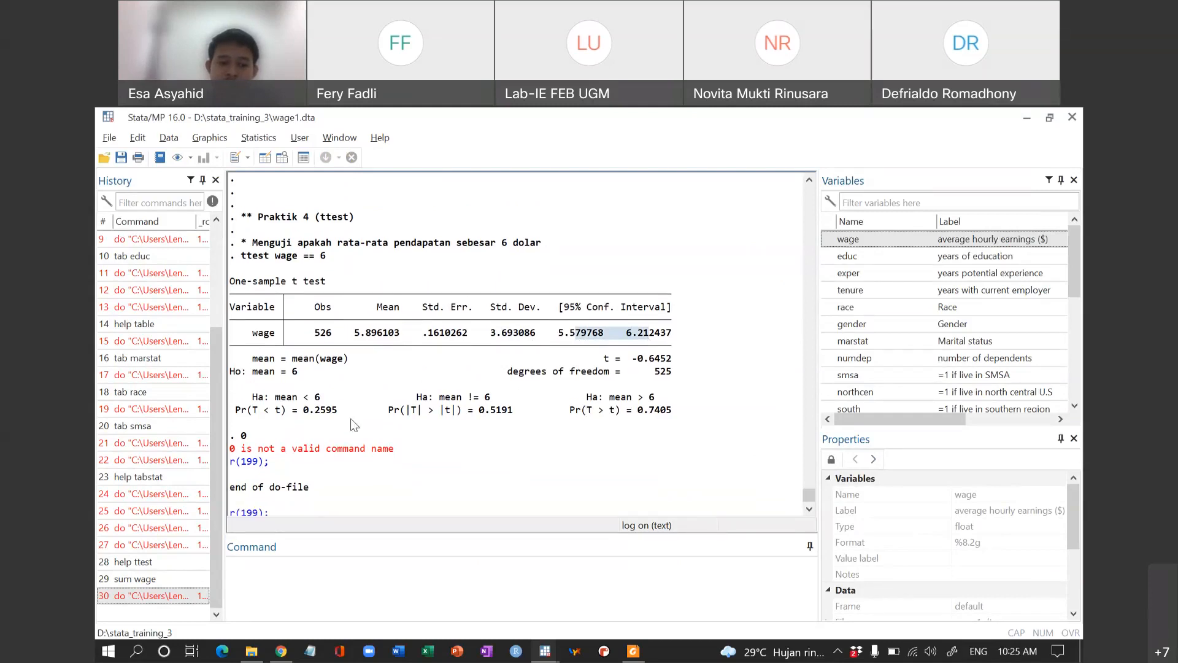
drag(281, 410, 612, 412)
click(612, 413)
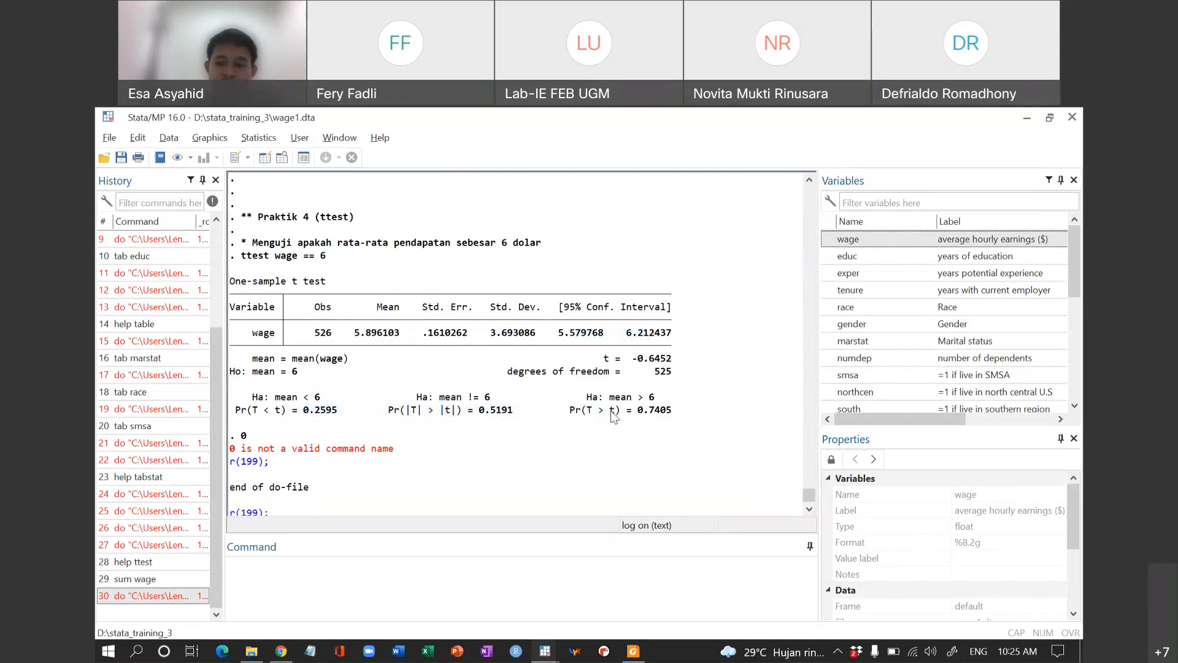
drag(300, 412, 599, 421)
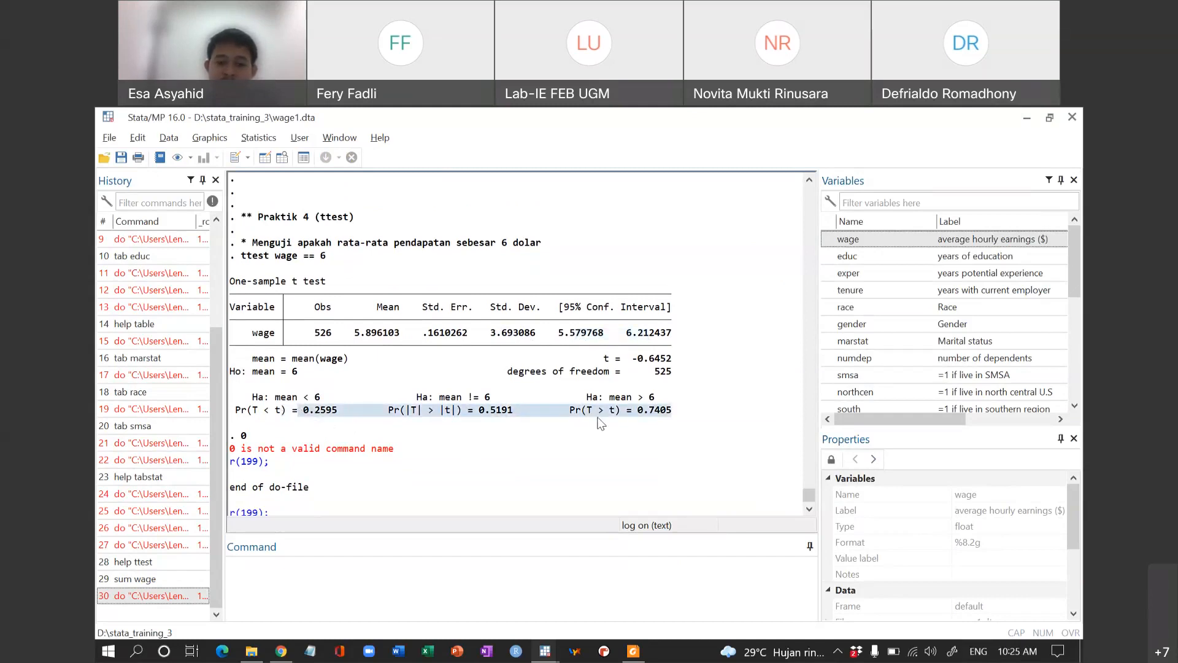
click(594, 418)
drag(417, 400, 503, 417)
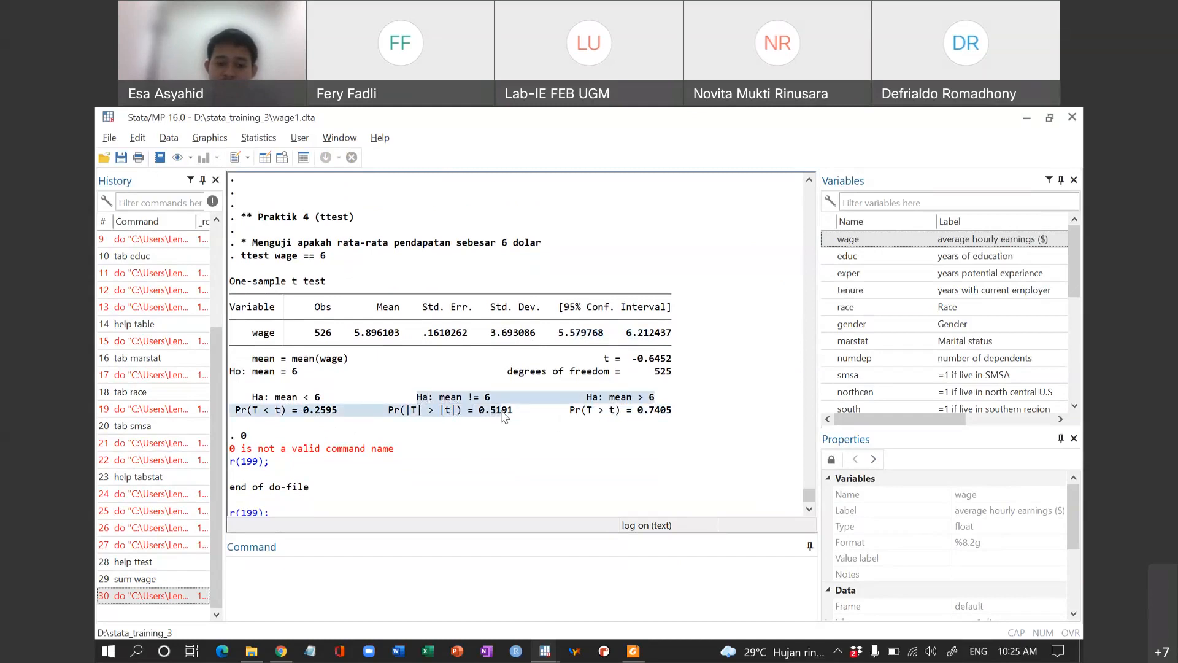
click(502, 412)
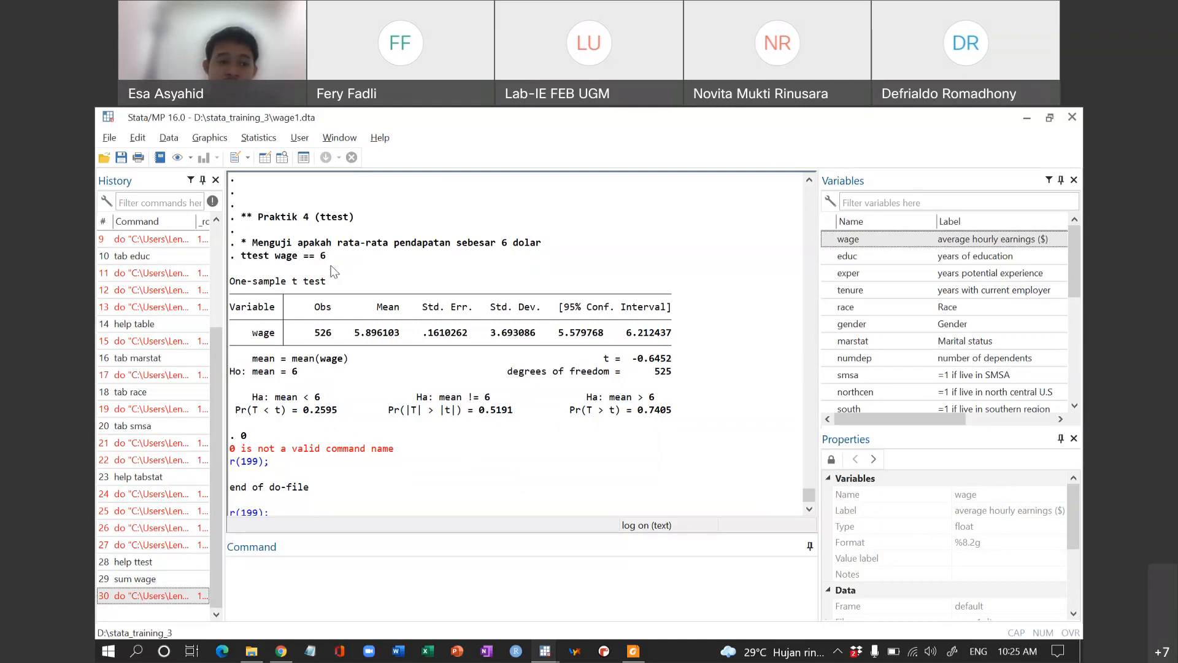
Step: Highlight the tested condition wage == 6, each of the three alternative hypotheses, and the row of their p-values
drag(276, 258, 326, 264)
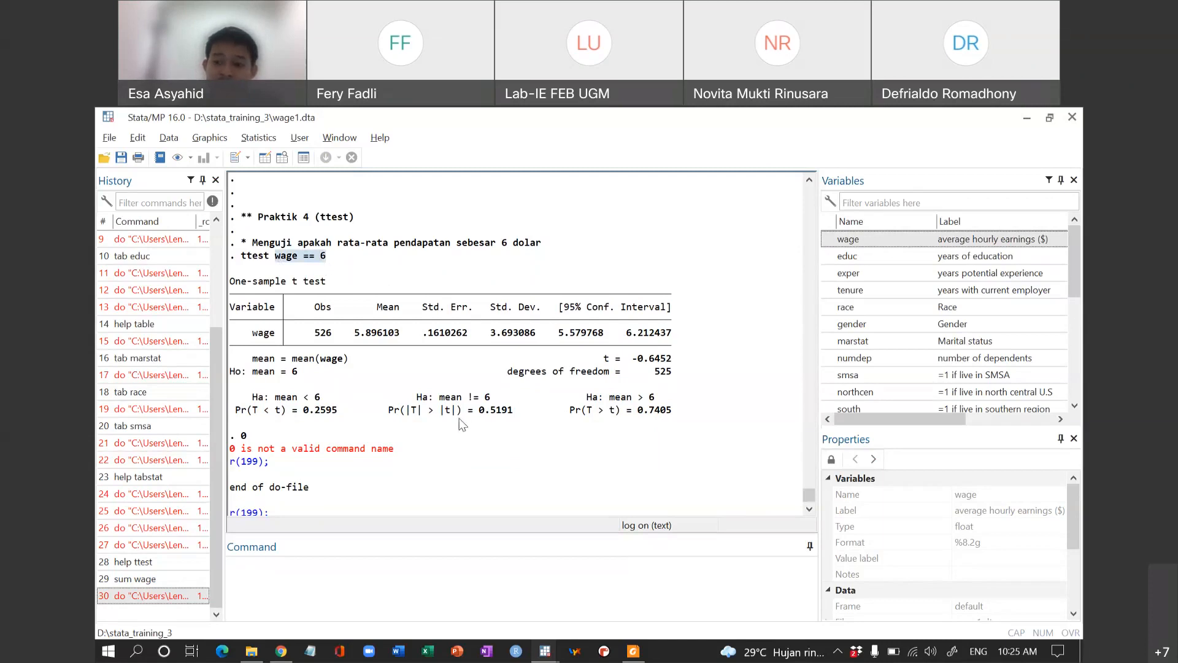
drag(418, 397, 488, 408)
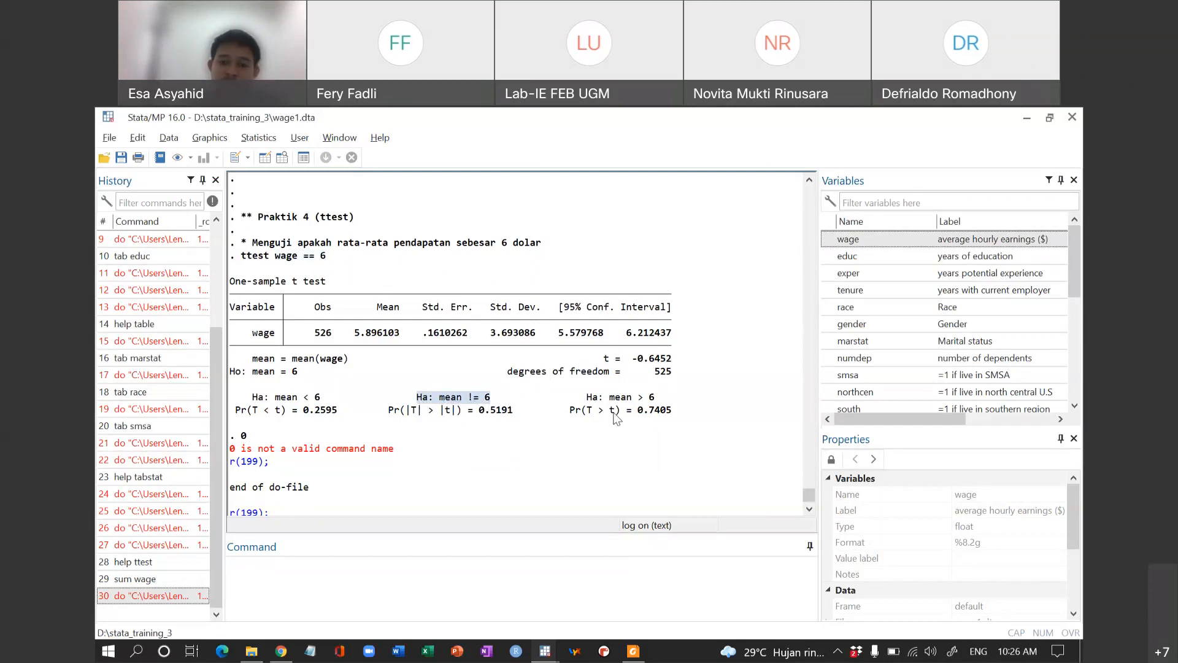
drag(253, 399, 323, 402)
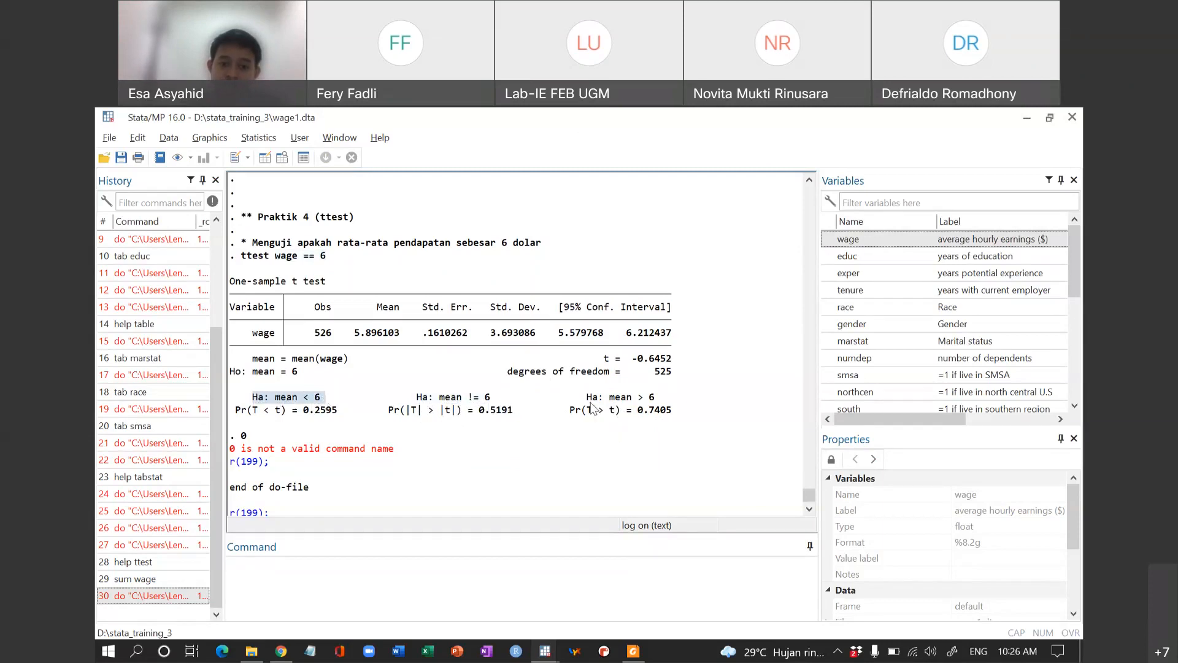
drag(591, 405, 655, 402)
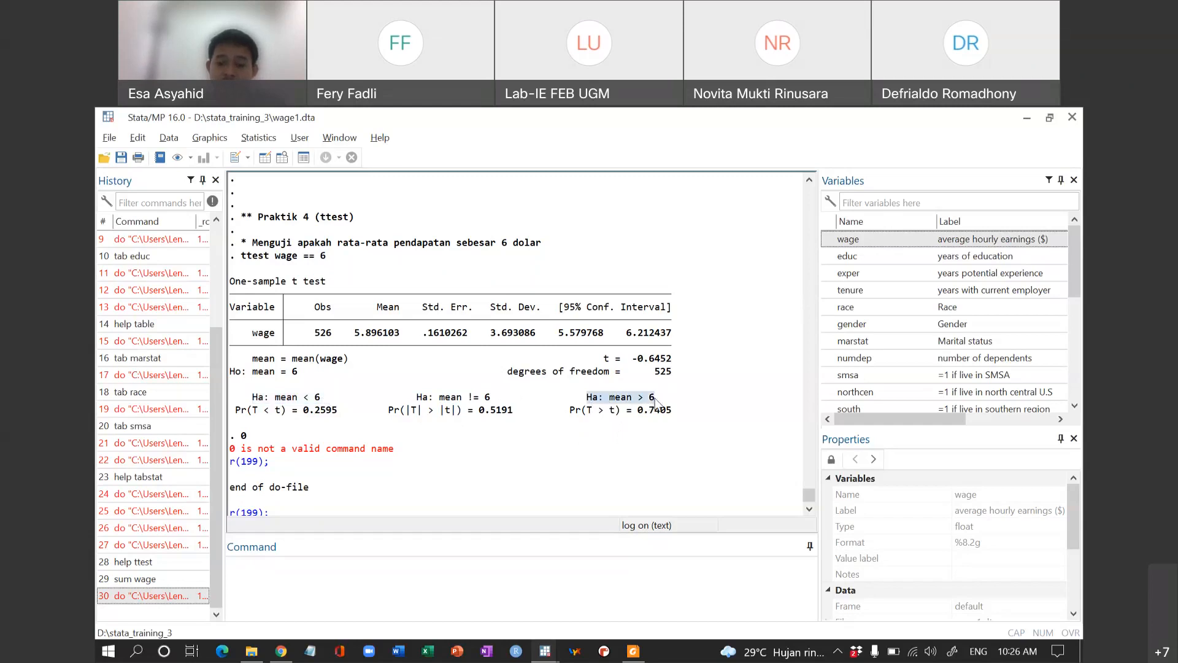
click(298, 418)
drag(235, 407, 673, 420)
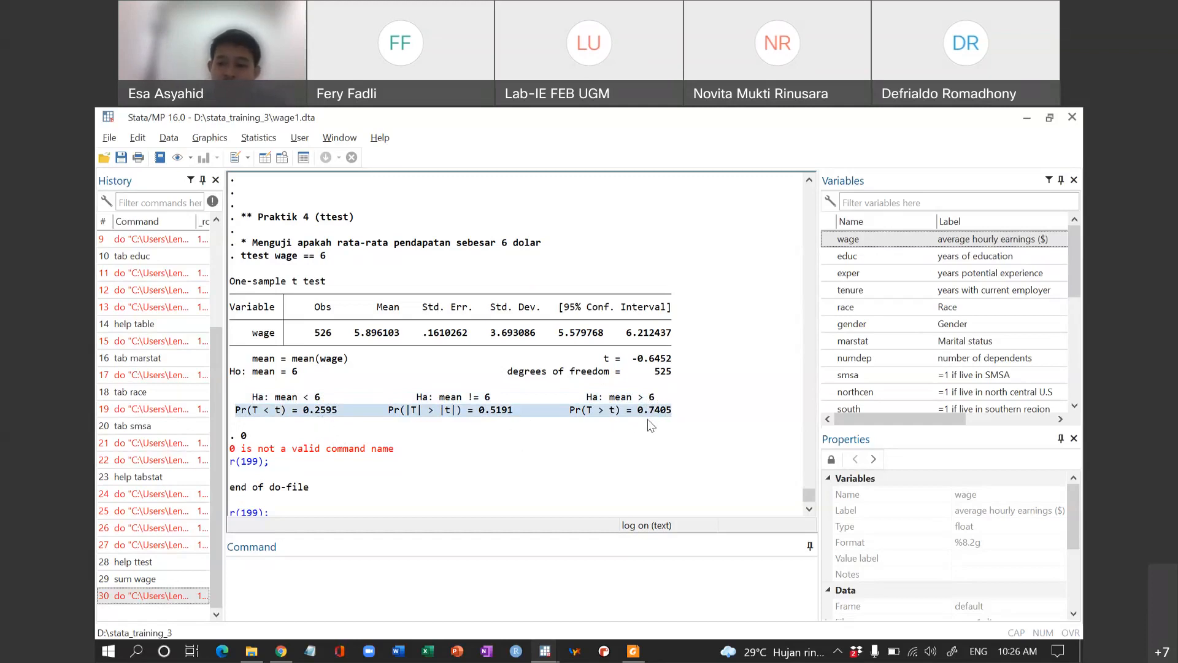
click(327, 415)
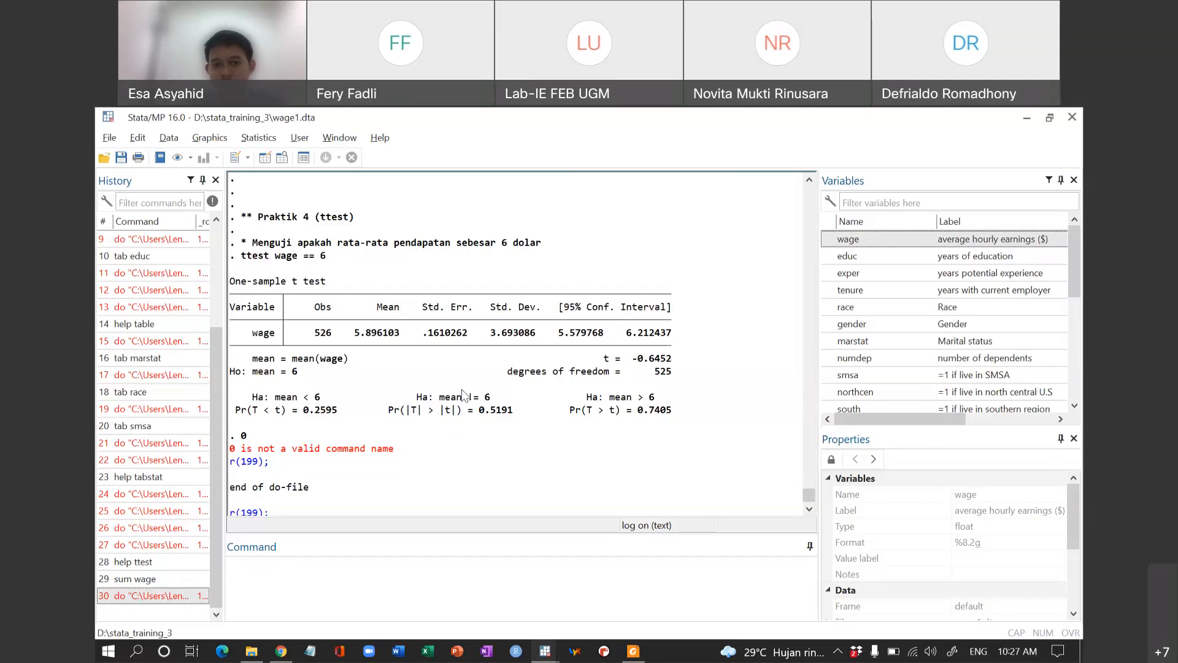
click(836, 125)
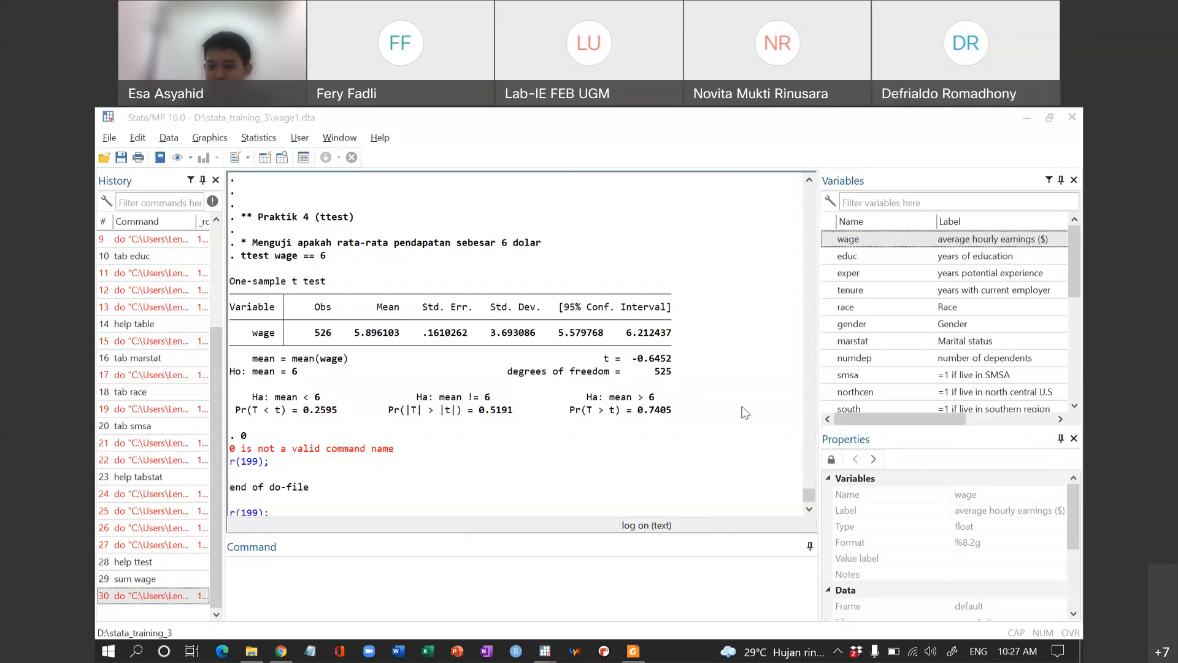
click(750, 273)
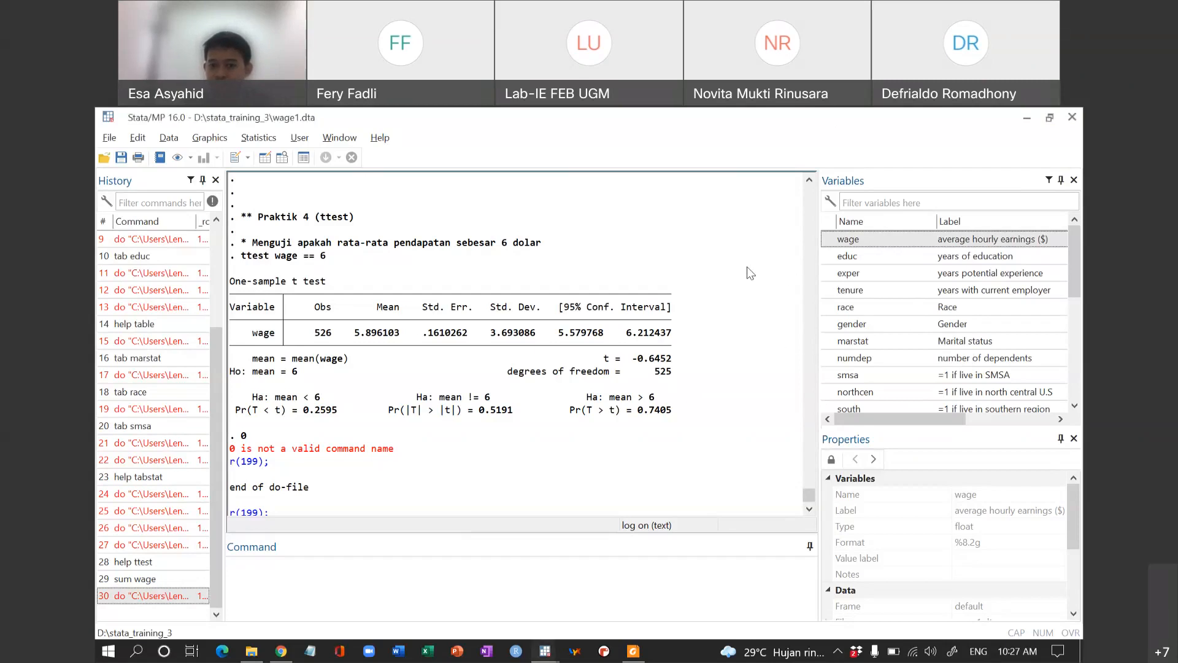
click(1068, 203)
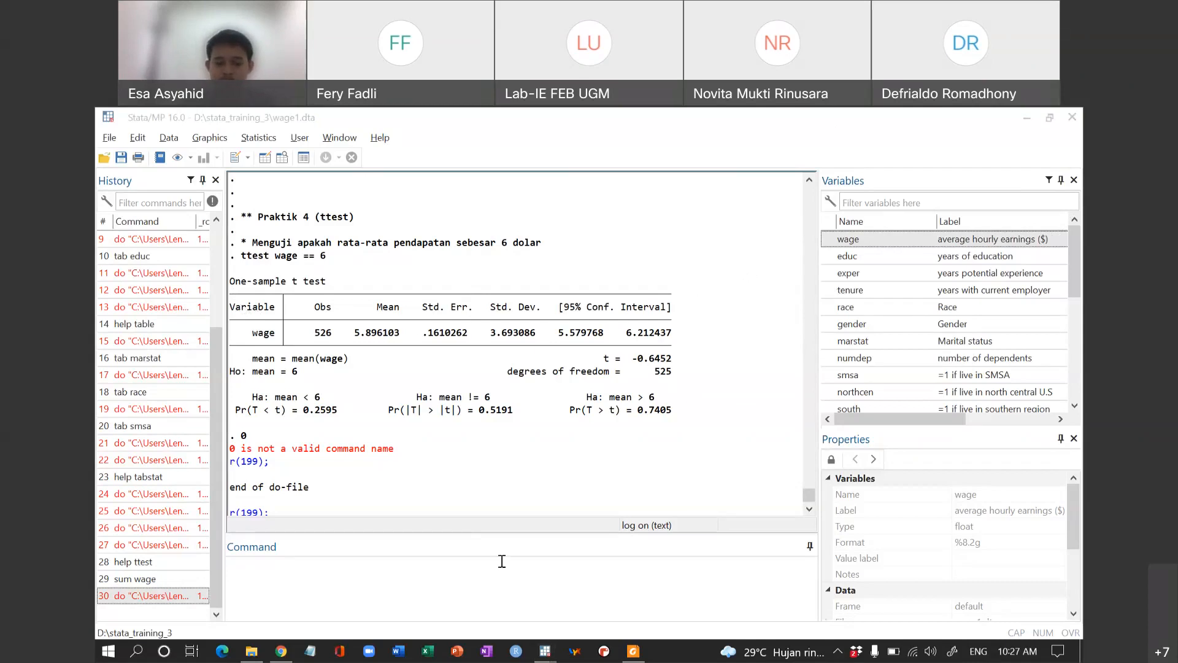
Step: Open a blank Excel workbook, return to Stata, and select the one-sample t test output from its heading through the p-values
click(428, 651)
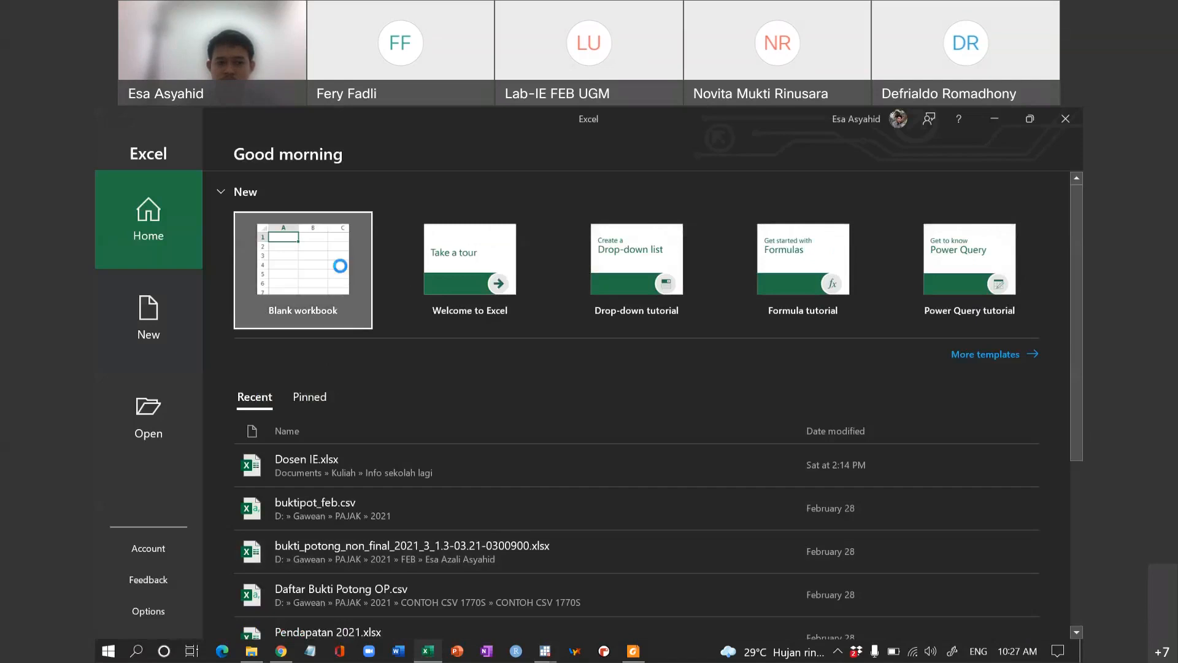
click(340, 265)
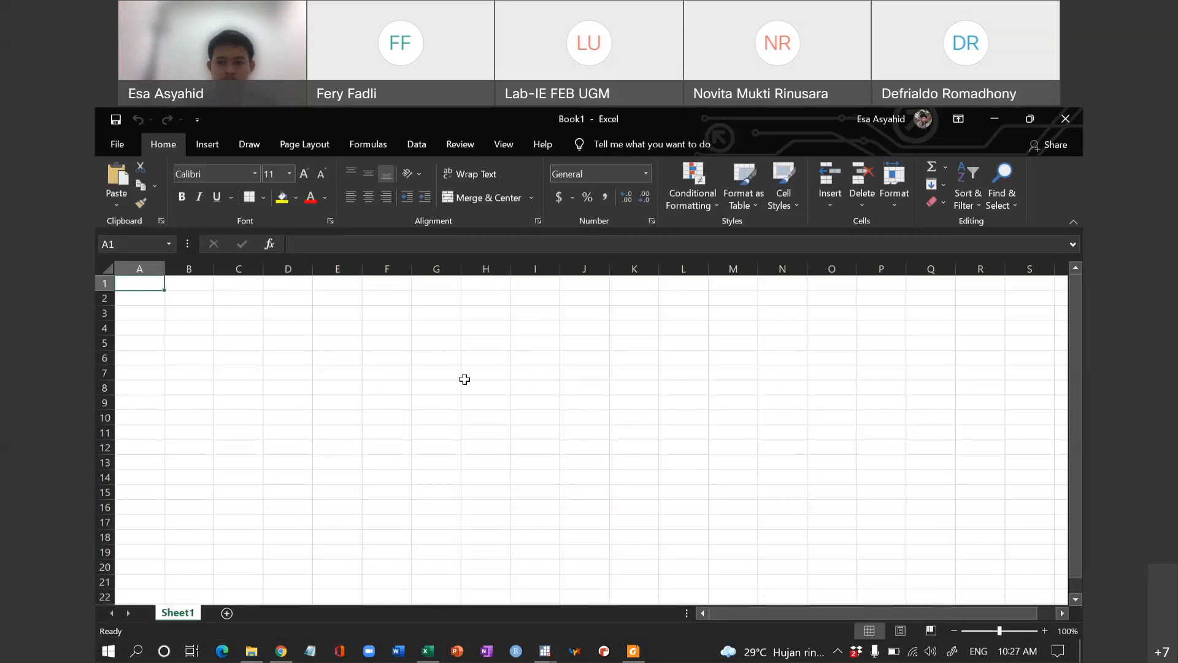
key(alt+Tab)
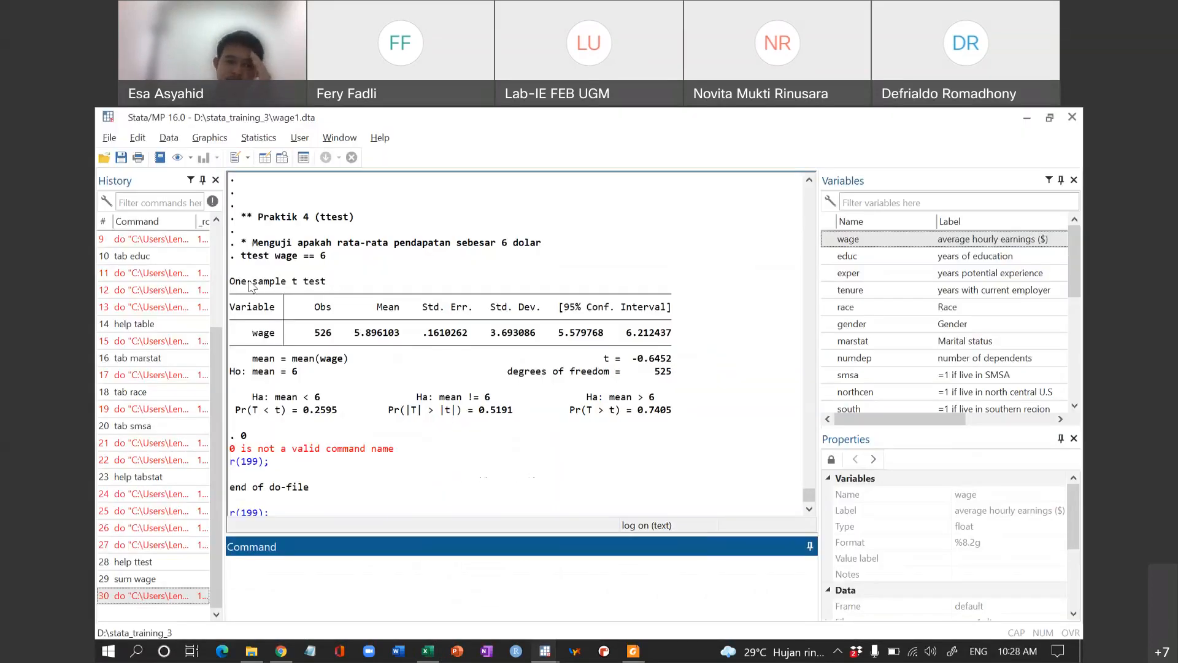
drag(232, 282, 680, 420)
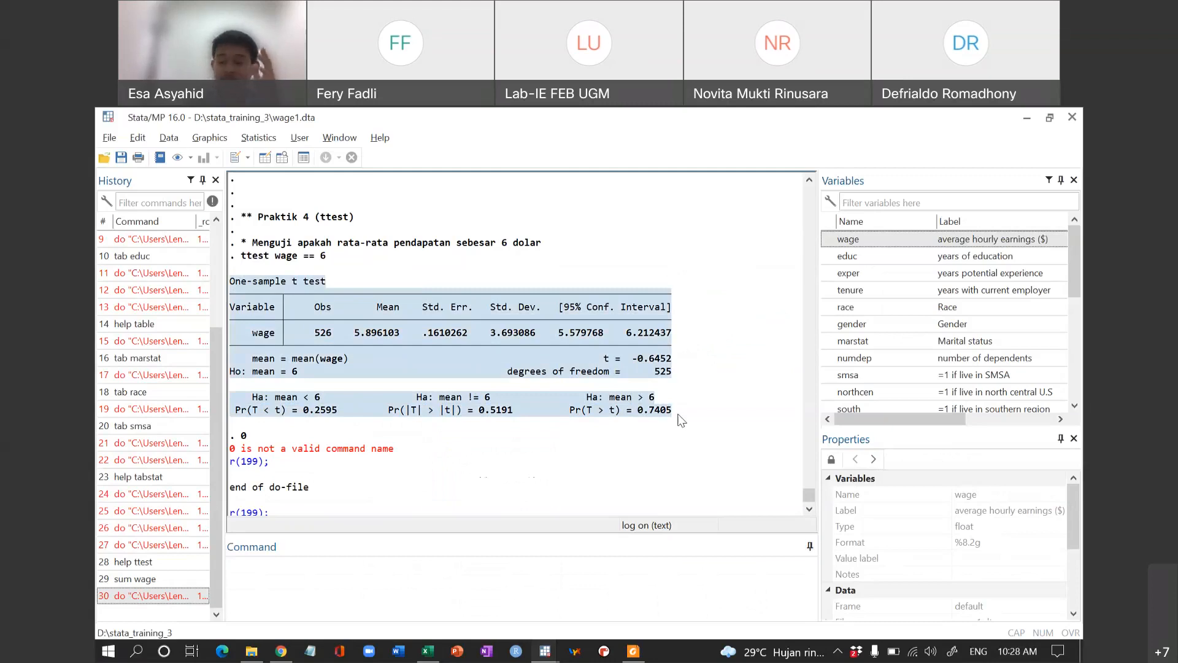
Step: Copy the selected one-sample t test output as plain text and paste it into an empty Notepad document
right_click(528, 361)
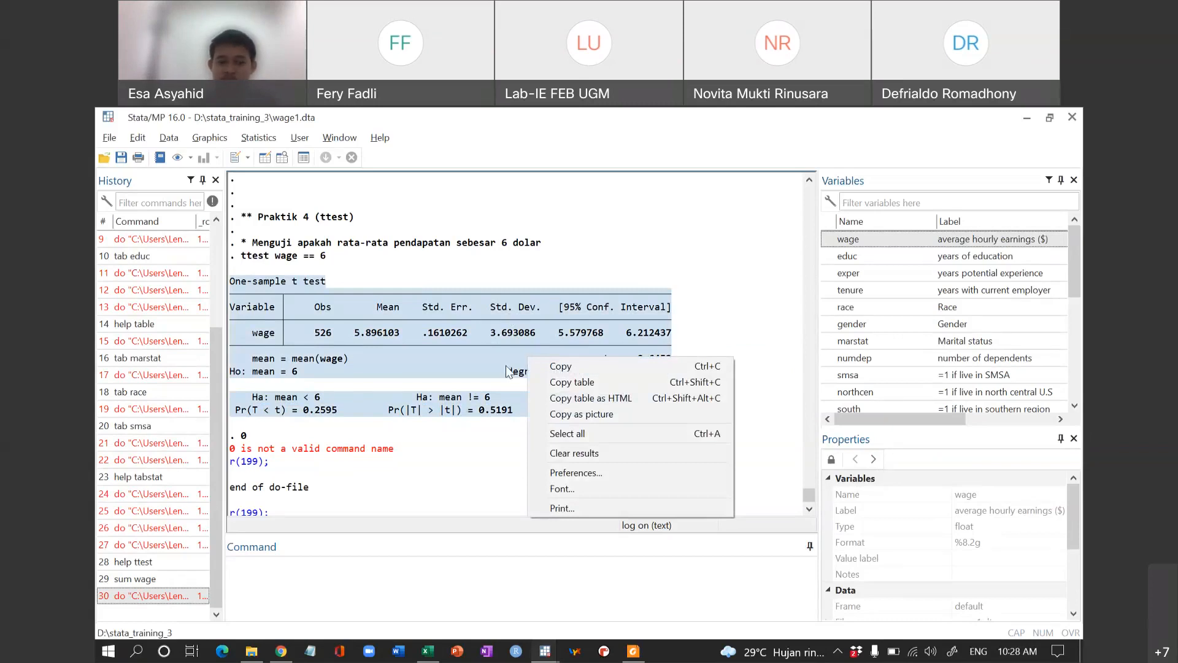
click(584, 370)
click(312, 652)
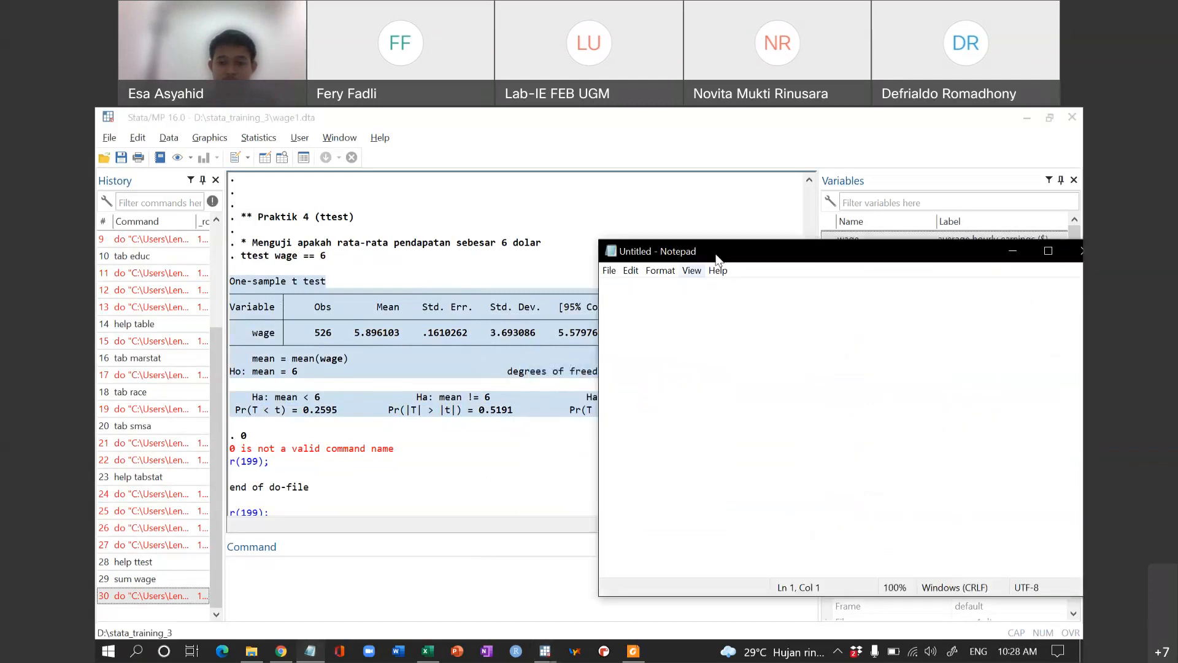
drag(717, 258, 434, 246)
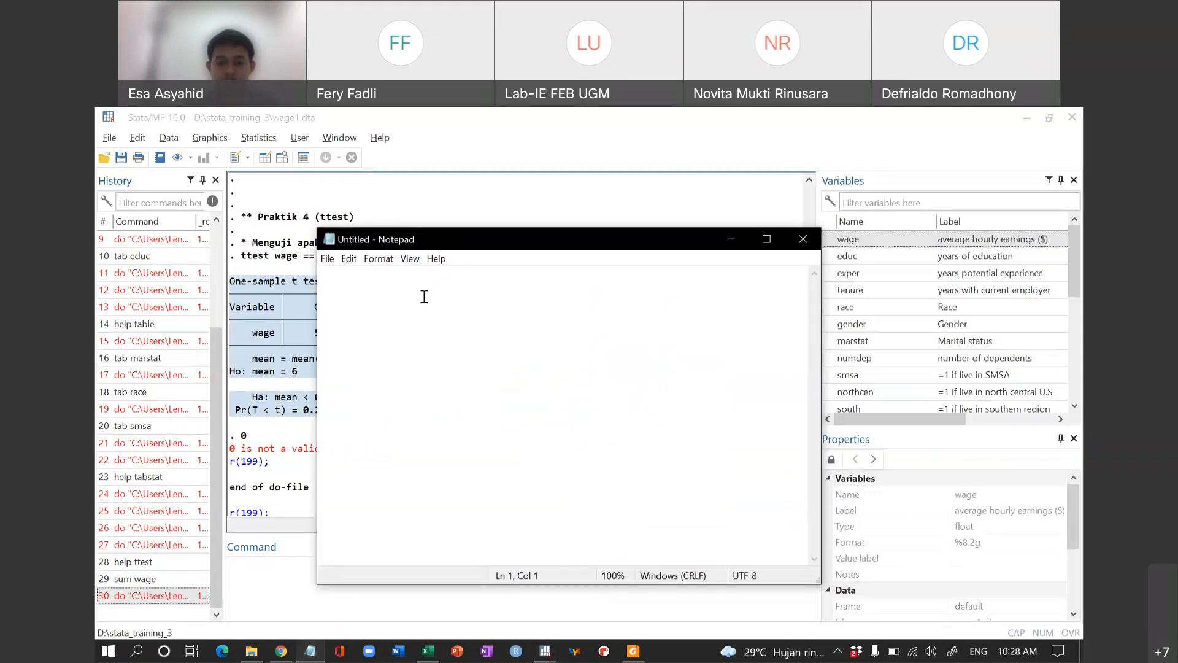
key(ctrl+v)
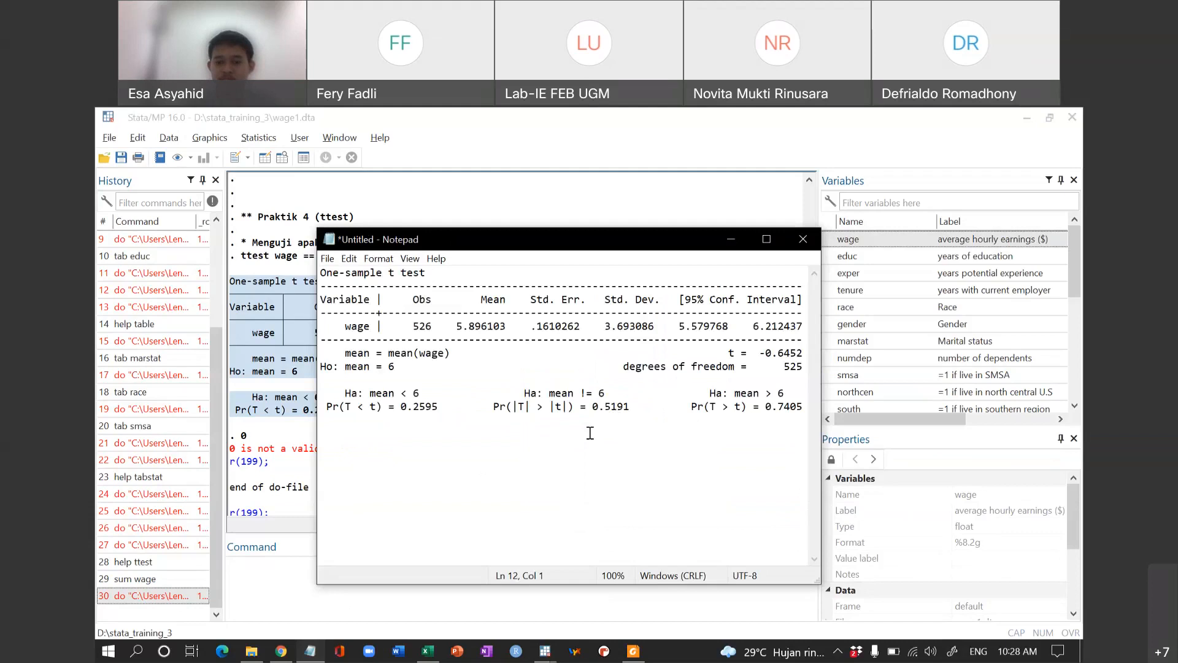
Step: Start Word, switch to the blank Excel workbook, and paste the copied t test output at cell A1
click(397, 654)
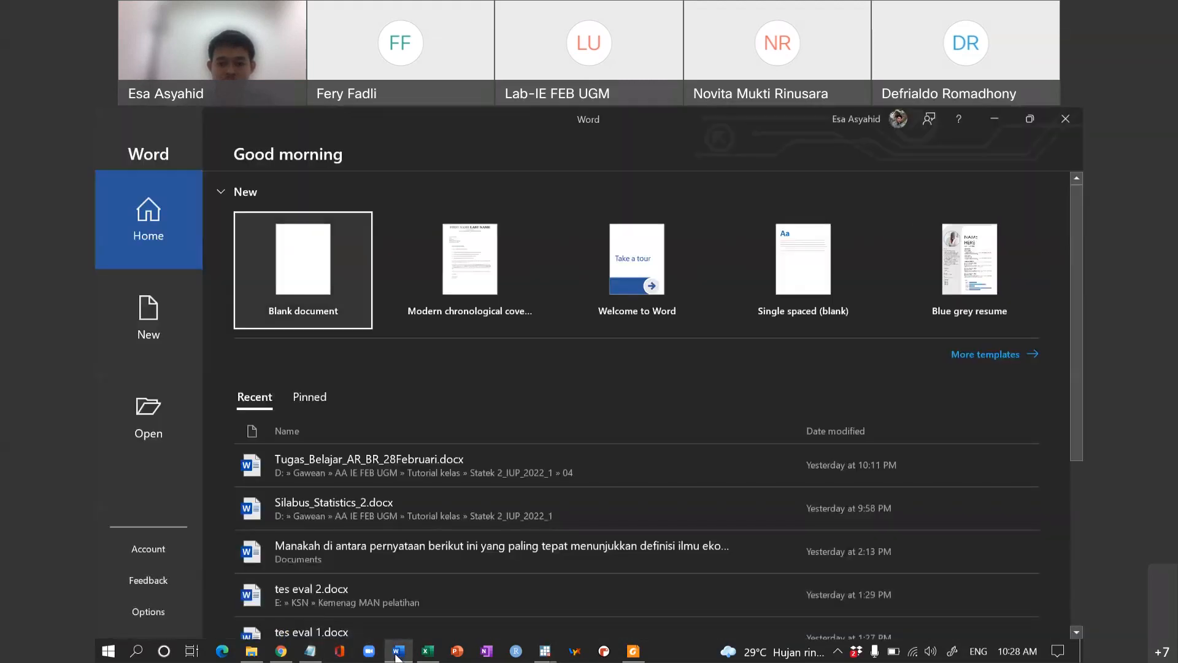
click(421, 654)
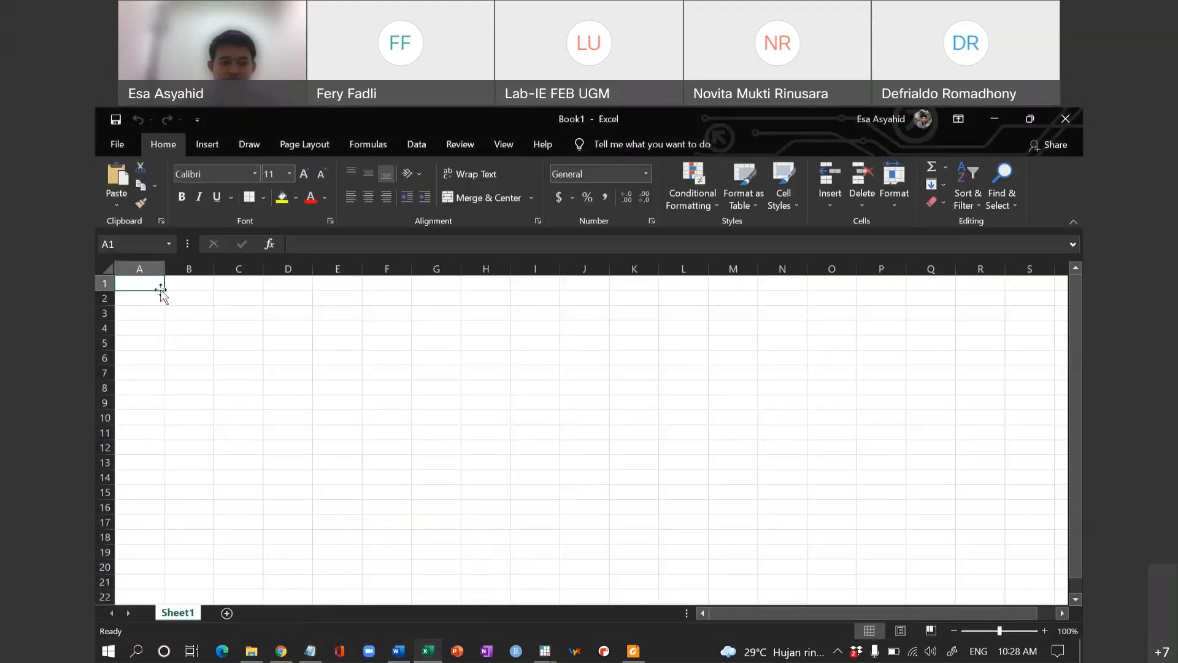
key(ctrl+v)
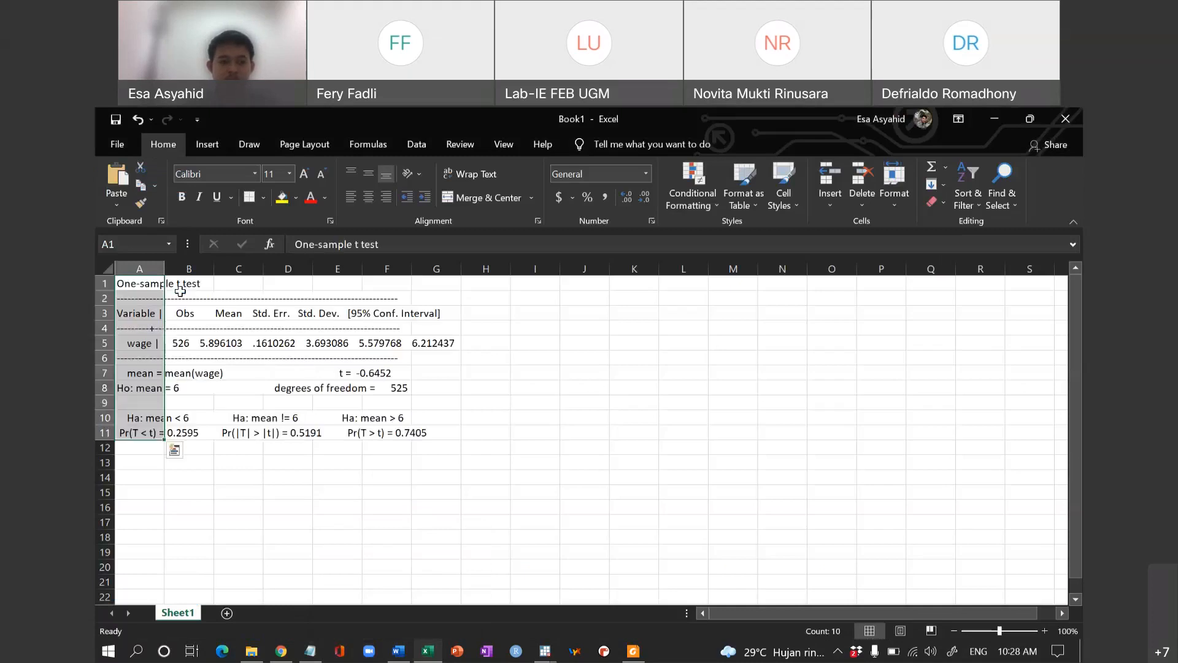
Step: Check cell by cell how the pasted t test output, especially the wage row, is stored across the columns
click(295, 385)
key(Down)
key(Down)
key(Down)
key(Down)
key(Up)
key(Up)
key(Up)
key(Up)
key(Up)
key(Up)
key(Up)
key(Up)
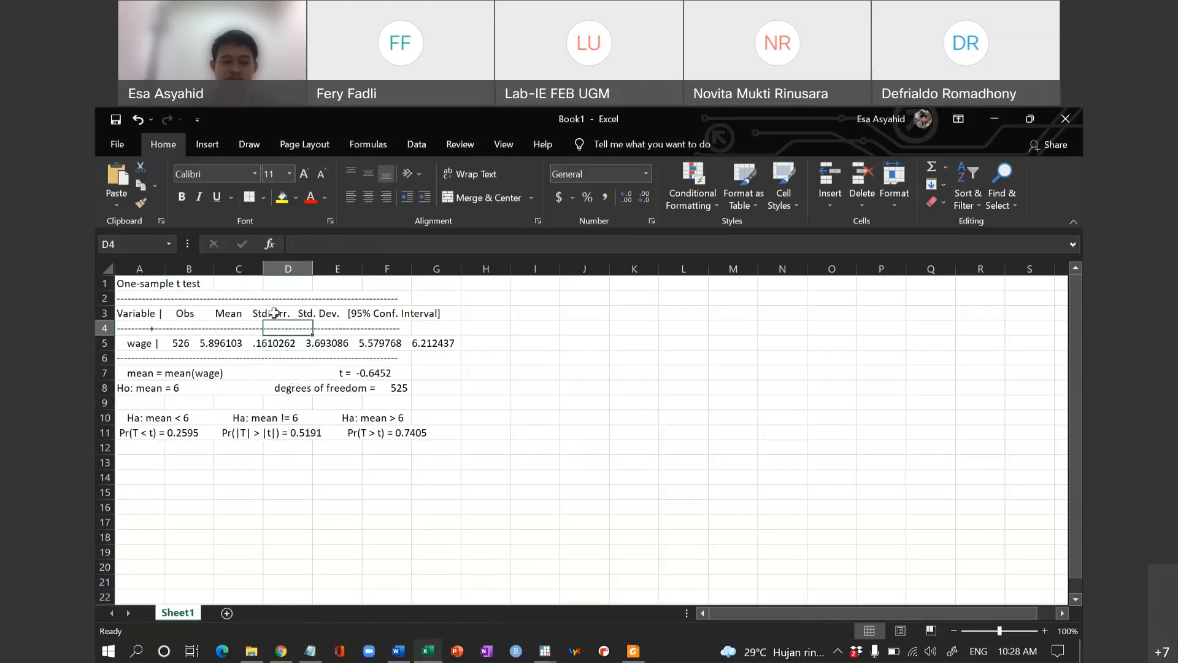
click(384, 314)
click(435, 343)
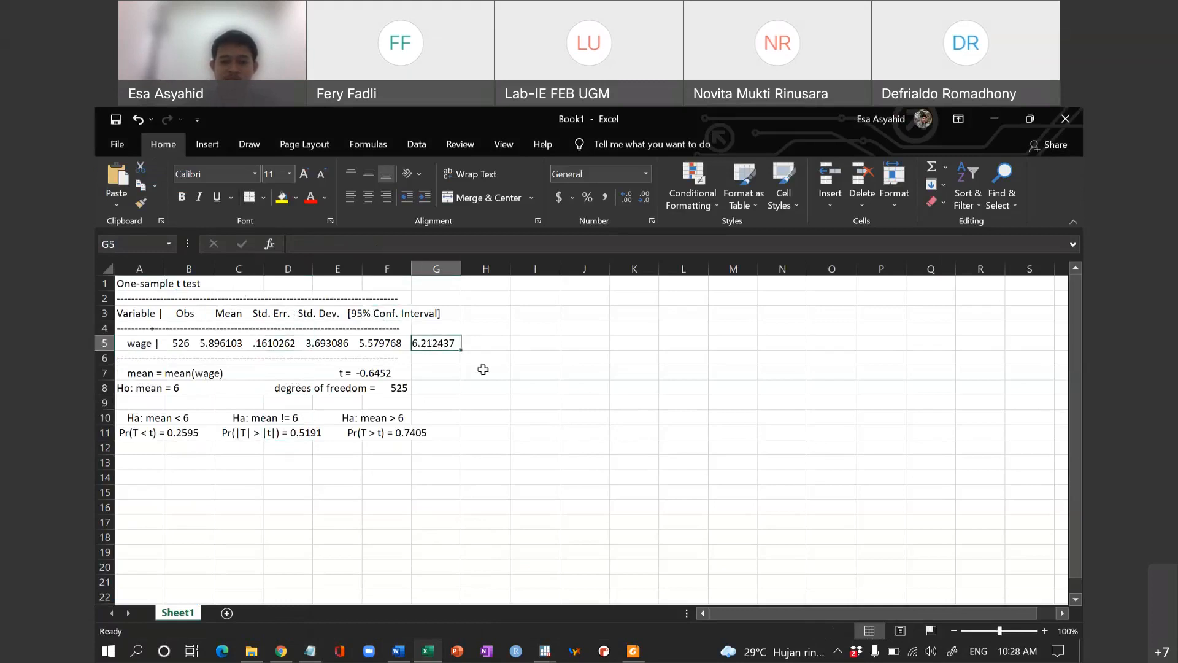
key(Left)
key(Left)
key(Left)
key(Left)
key(Left)
key(Left)
key(Right)
key(Right)
key(Right)
key(Right)
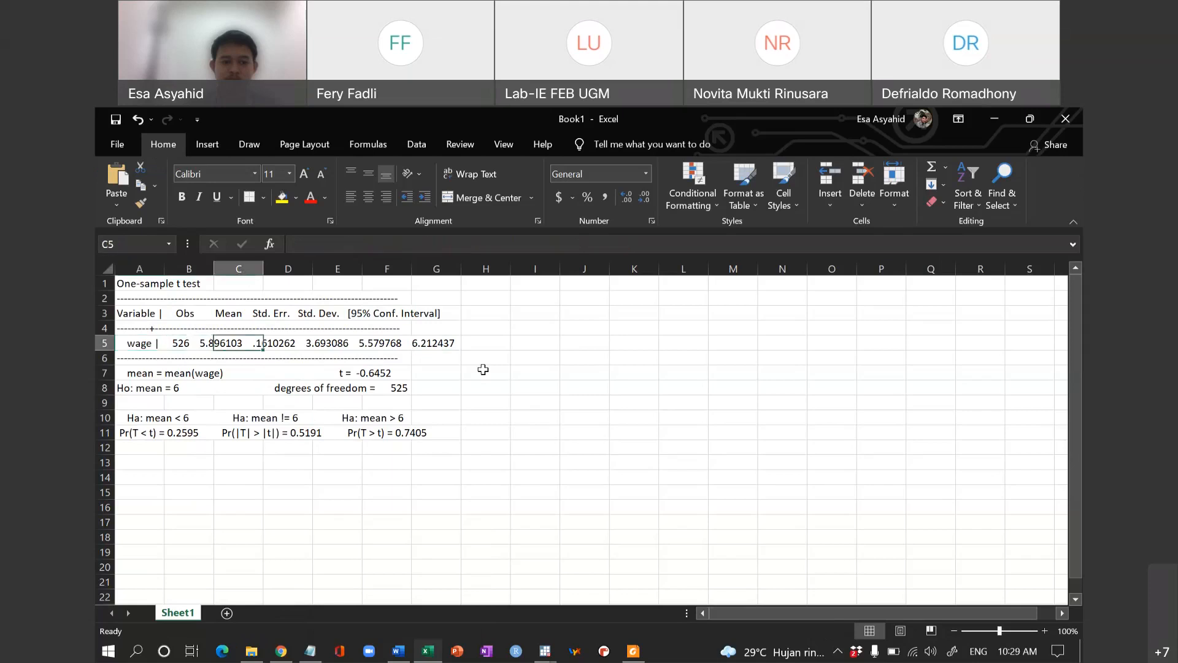
key(Left)
key(Left)
key(Left)
key(Left)
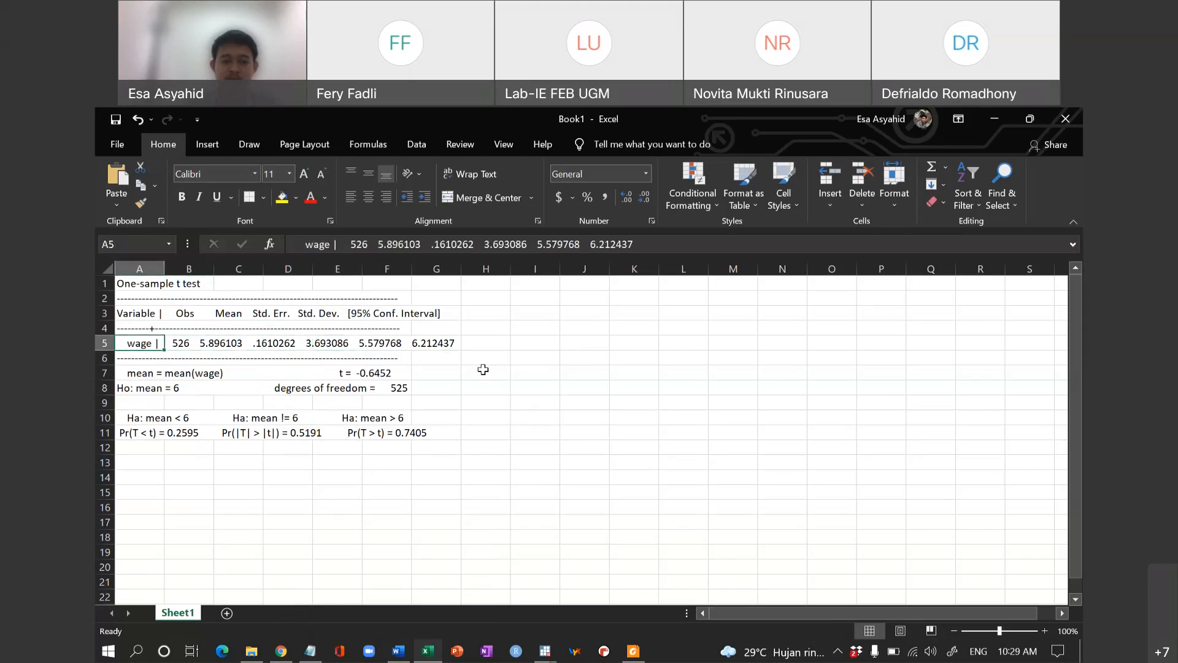
Step: Examine the contents of the cells in columns A and B from the heading through the alternative hypotheses
key(Up)
key(Up)
key(Up)
key(Up)
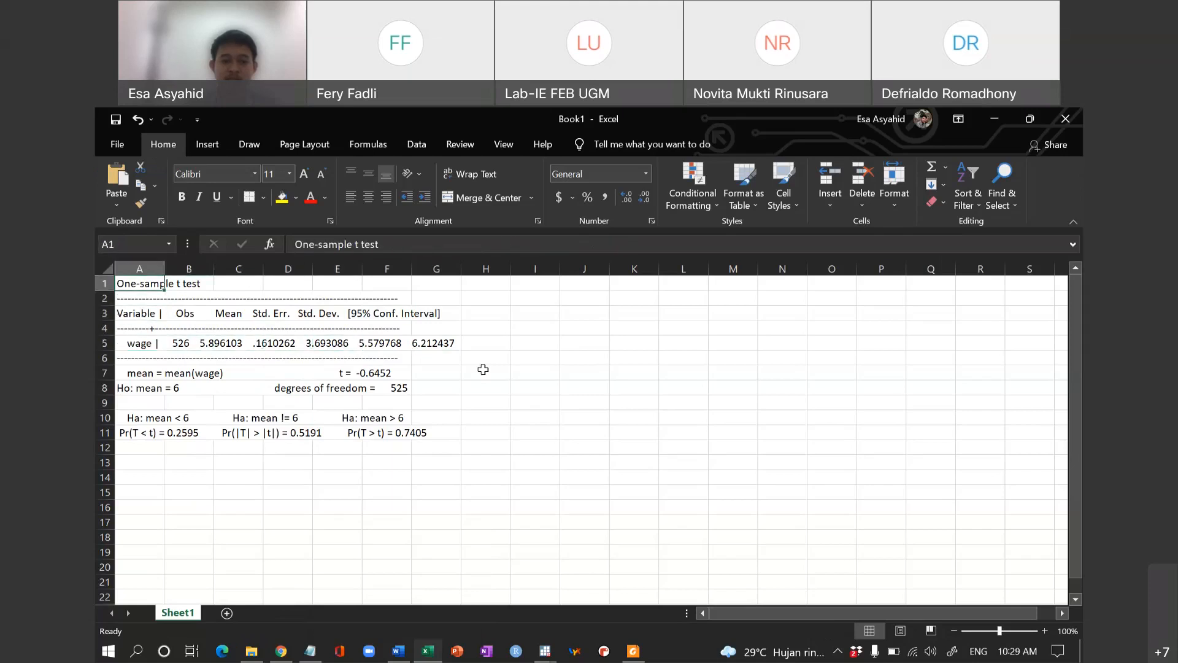
key(Down)
key(Down)
key(Down)
key(Down)
key(Down)
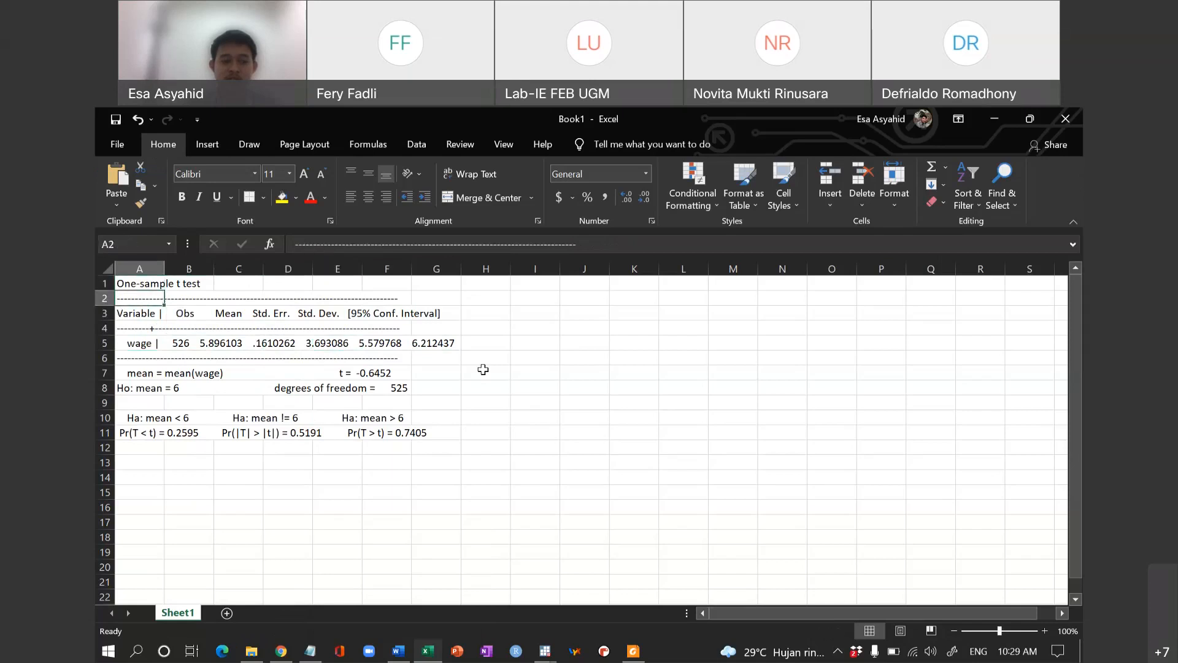
key(Down)
key(Down)
key(Down)
key(Down)
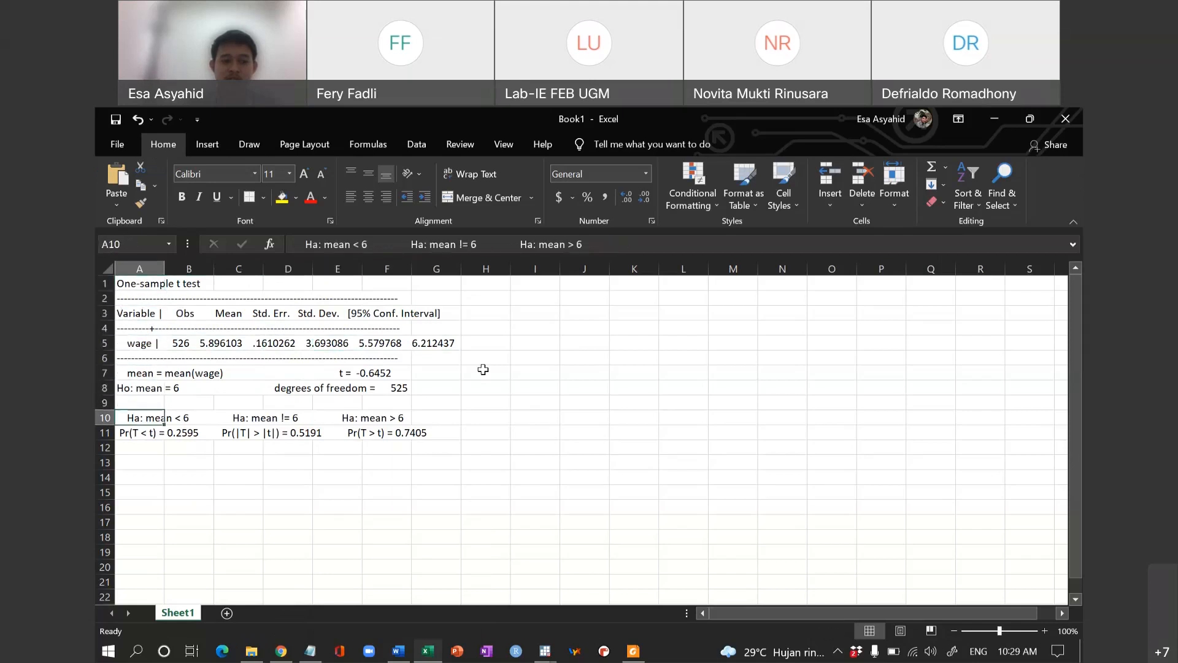
key(Right)
key(Up)
key(Up)
key(Up)
key(Up)
key(Up)
key(Up)
key(Up)
key(Up)
key(Down)
key(Down)
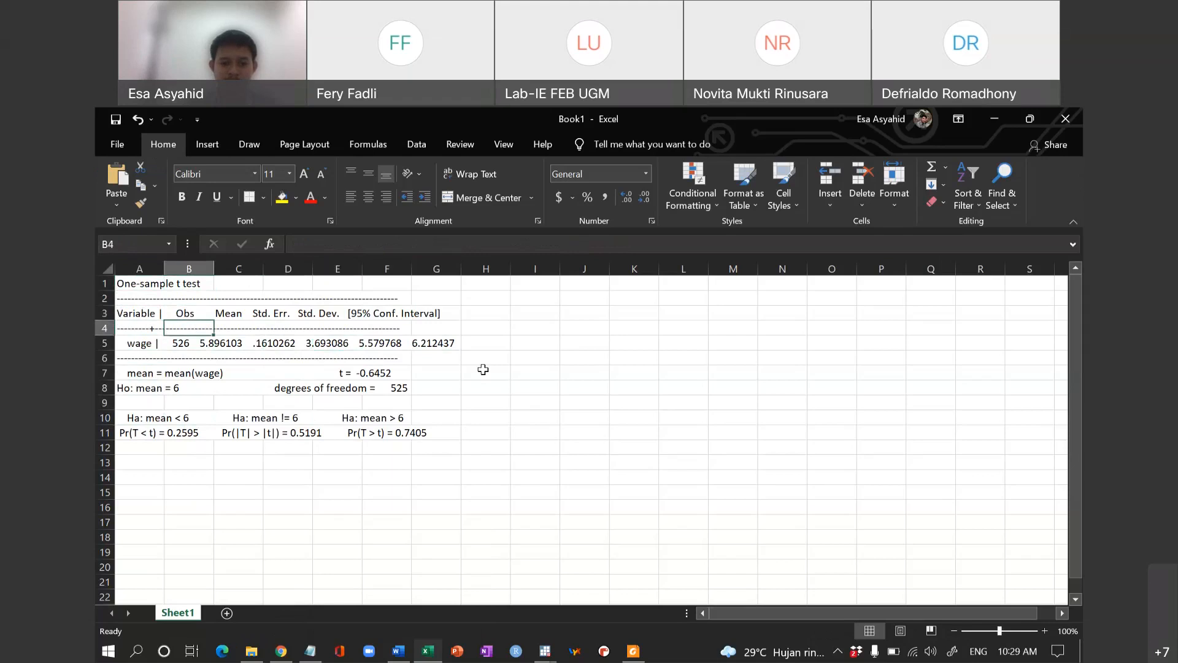
Step: Switch to Notepad to review the layout of the pasted t test output, and return to Stata
key(alt+Tab)
key(alt+Tab)
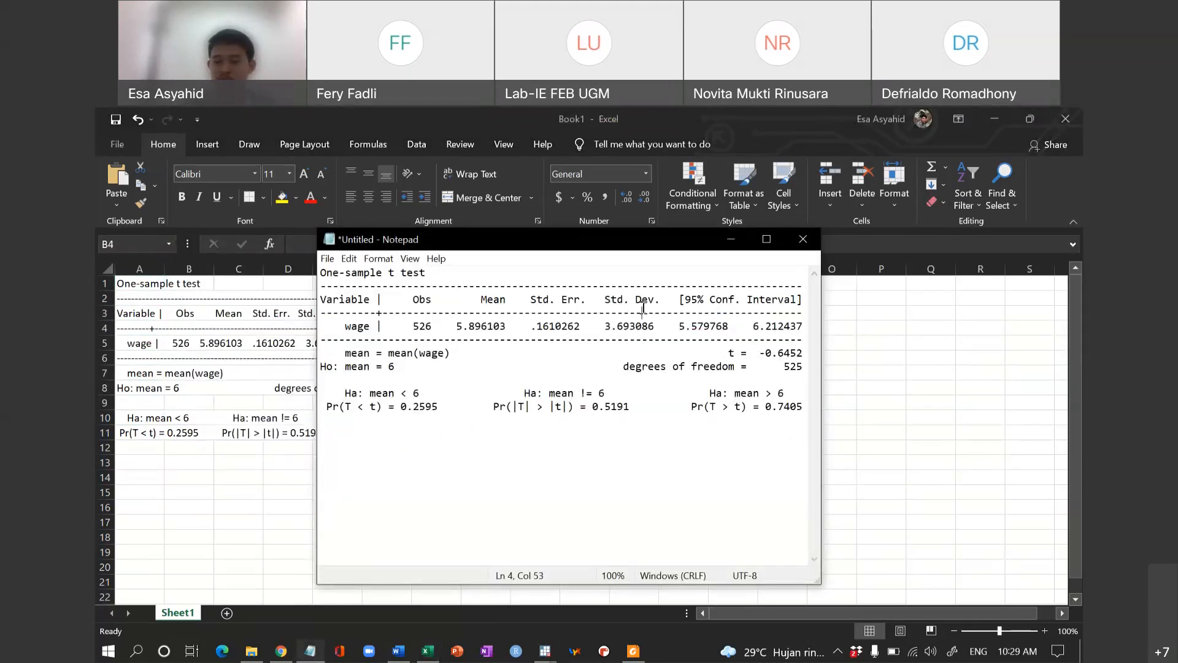
click(646, 273)
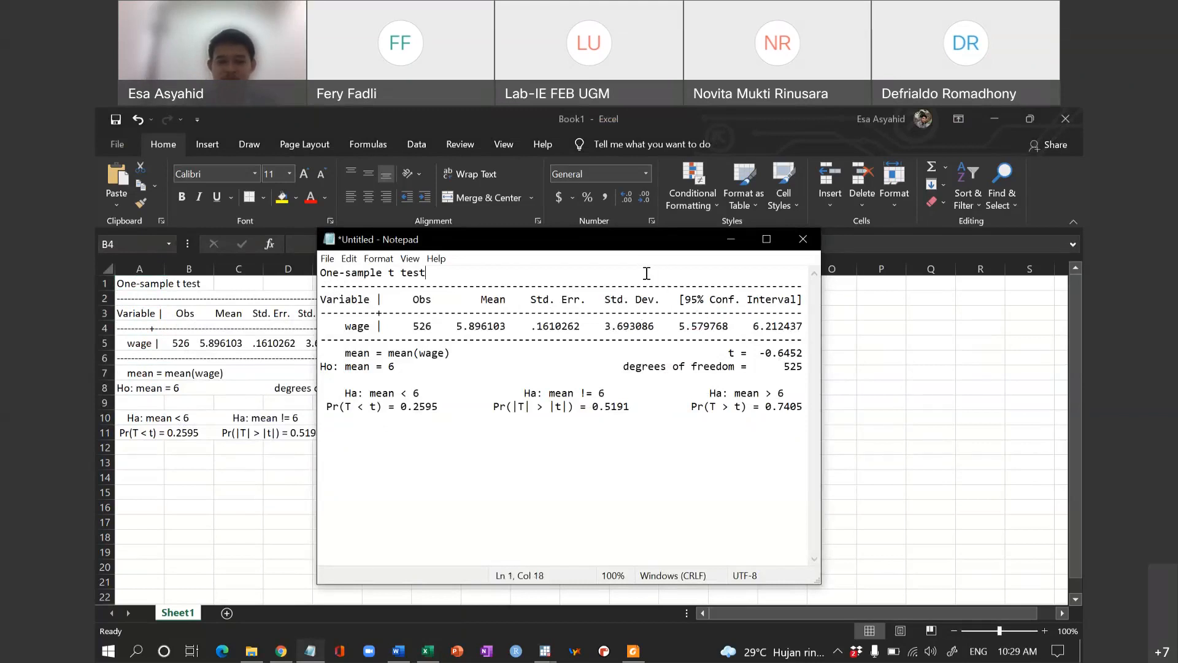
key(alt+Tab)
key(alt+Tab)
key(alt+Tab)
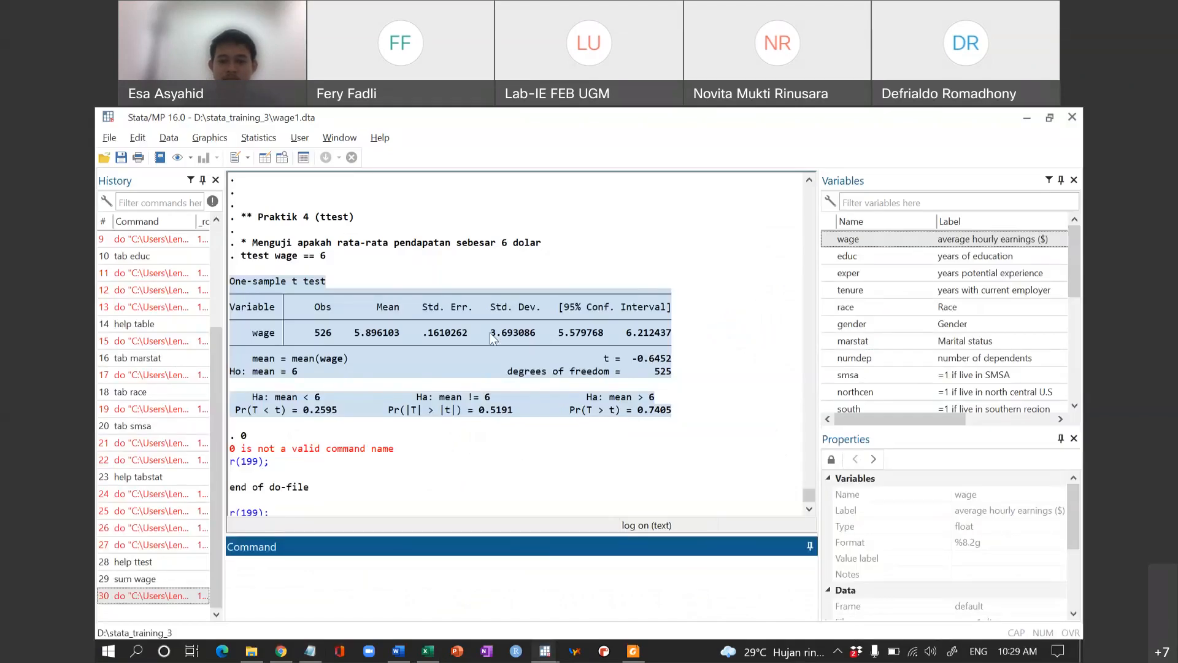
Step: Select only the t test's statistics table, from its header through the wage row, and copy it with Copy table
right_click(432, 300)
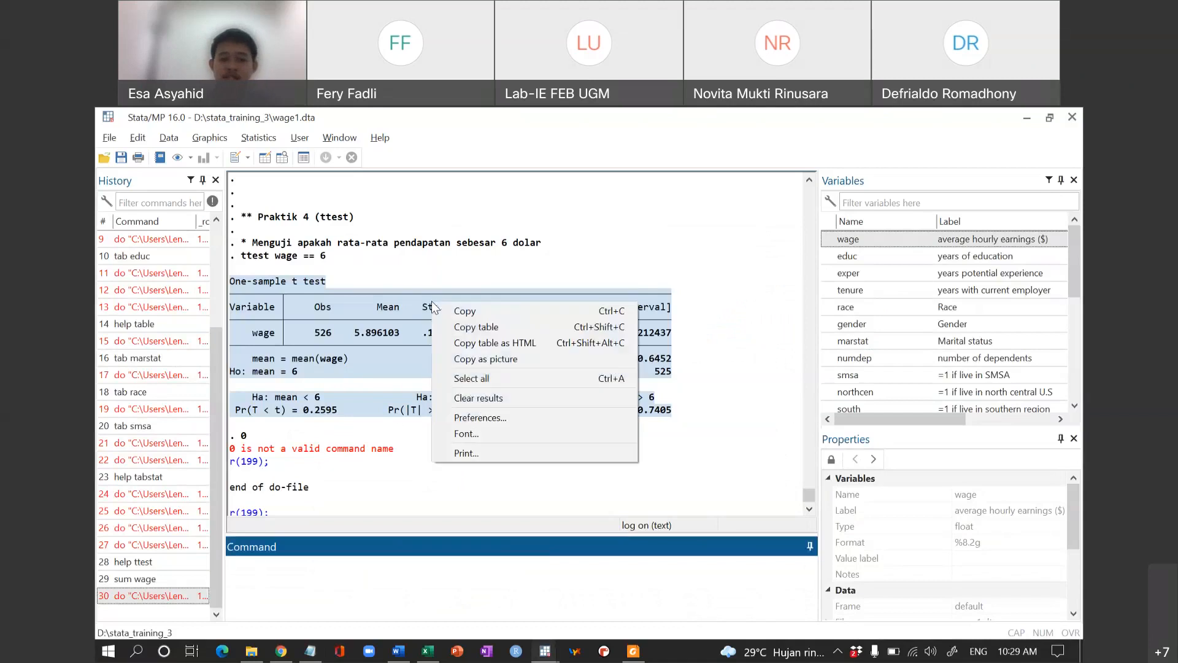
click(371, 335)
drag(233, 296, 675, 356)
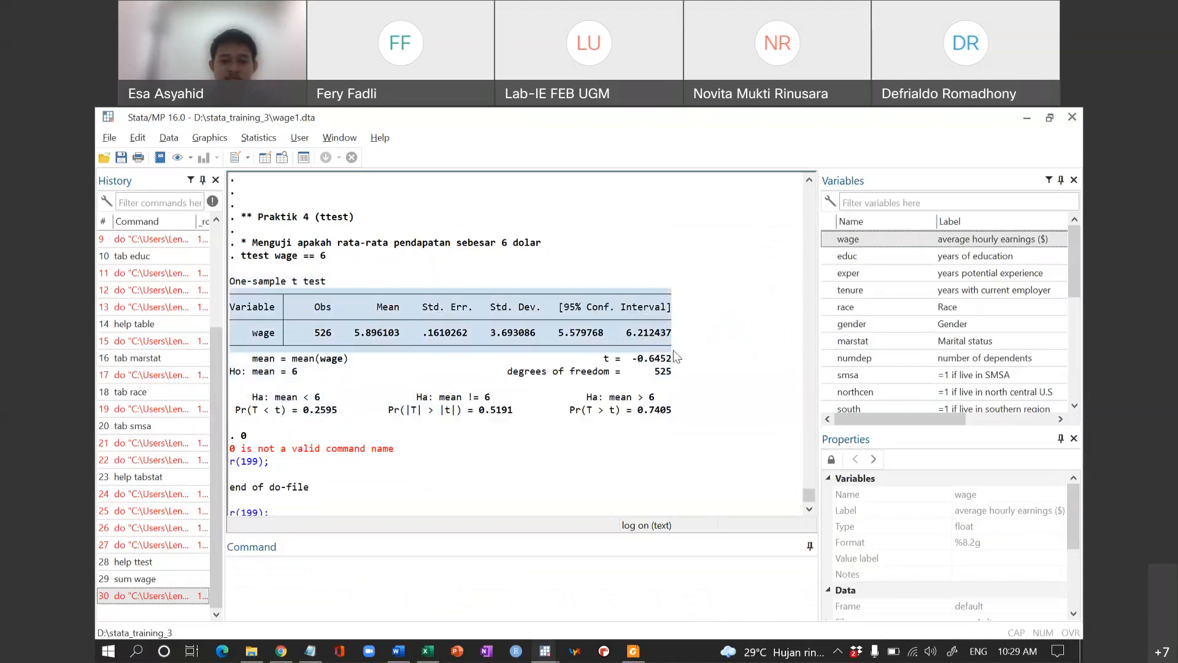
right_click(513, 311)
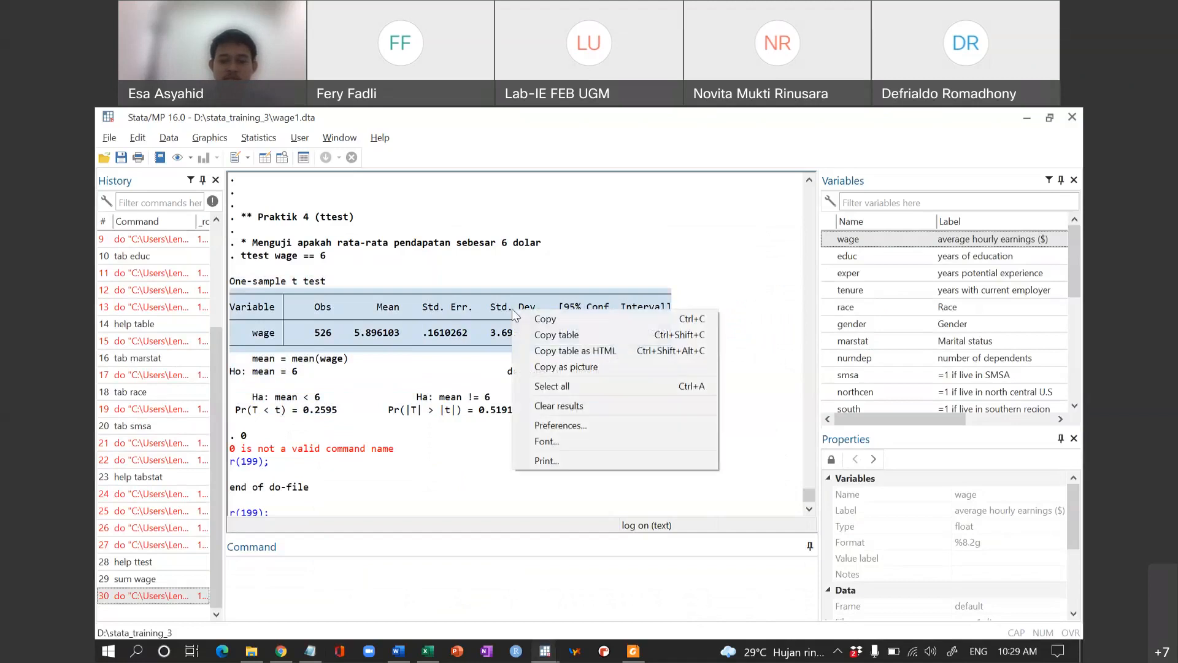
click(613, 333)
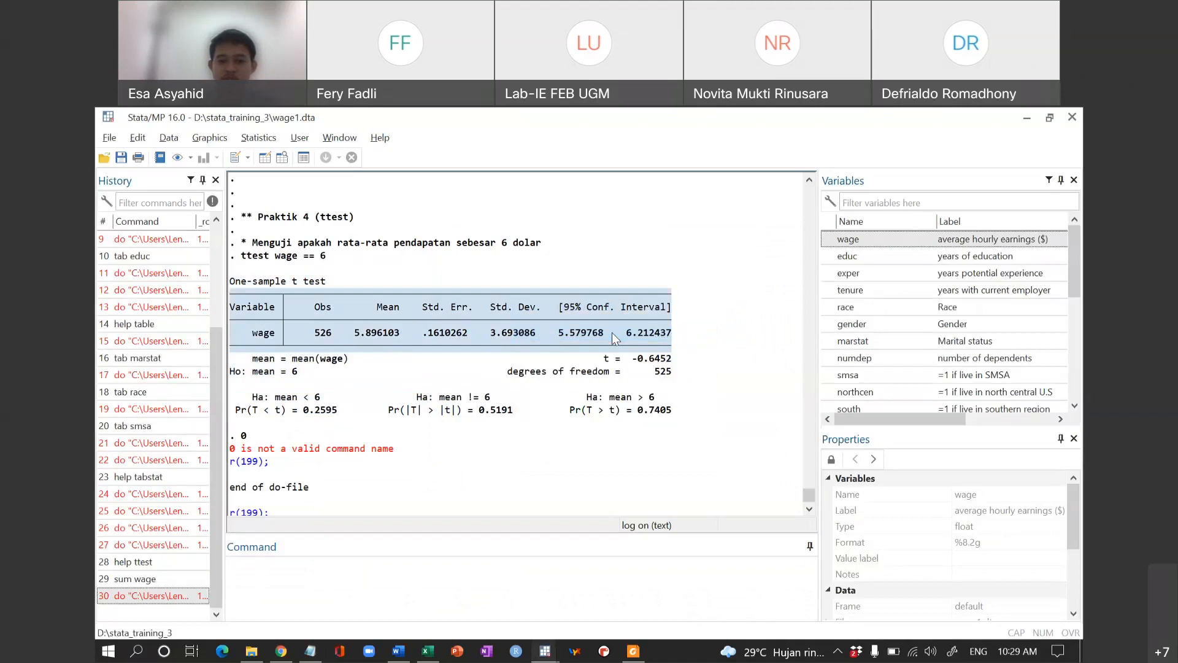
Step: Switch to the Excel workbook and paste the copied statistics table at cell I2
key(alt+Tab)
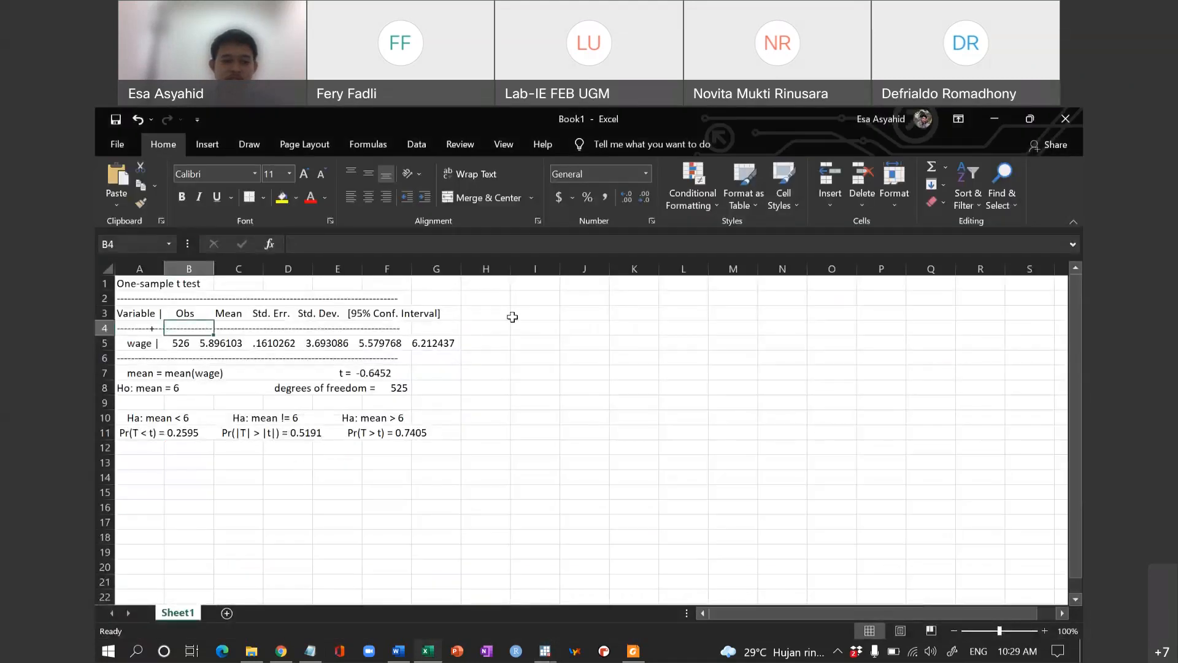
click(528, 297)
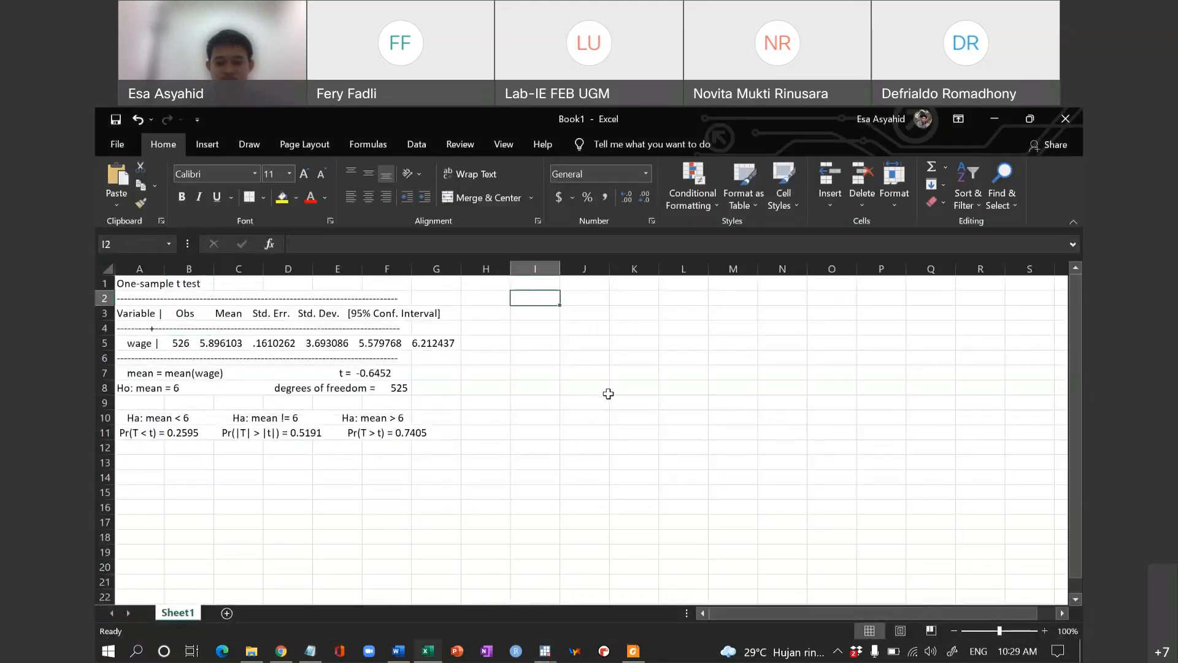
key(ctrl+v)
Step: Check cell by cell that the headers and wage values of the table pasted from column I occupy separate cells
click(654, 330)
key(Up)
key(Left)
key(Left)
key(Right)
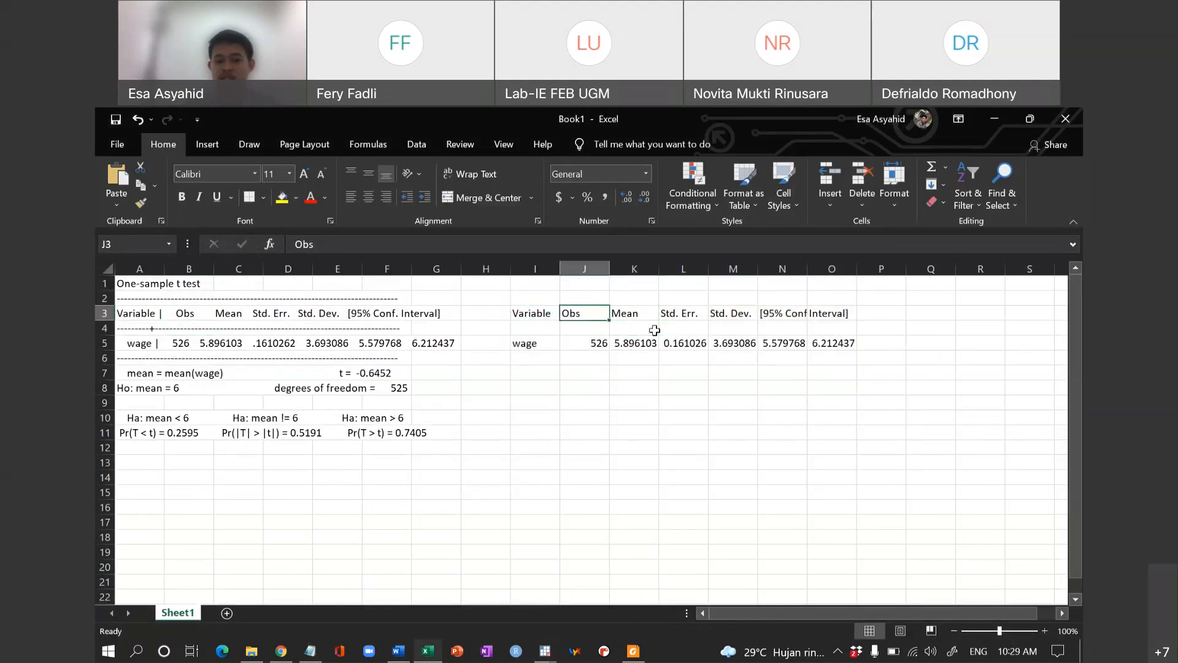
key(Down)
key(Down)
key(Right)
key(Right)
key(Up)
key(Left)
key(Left)
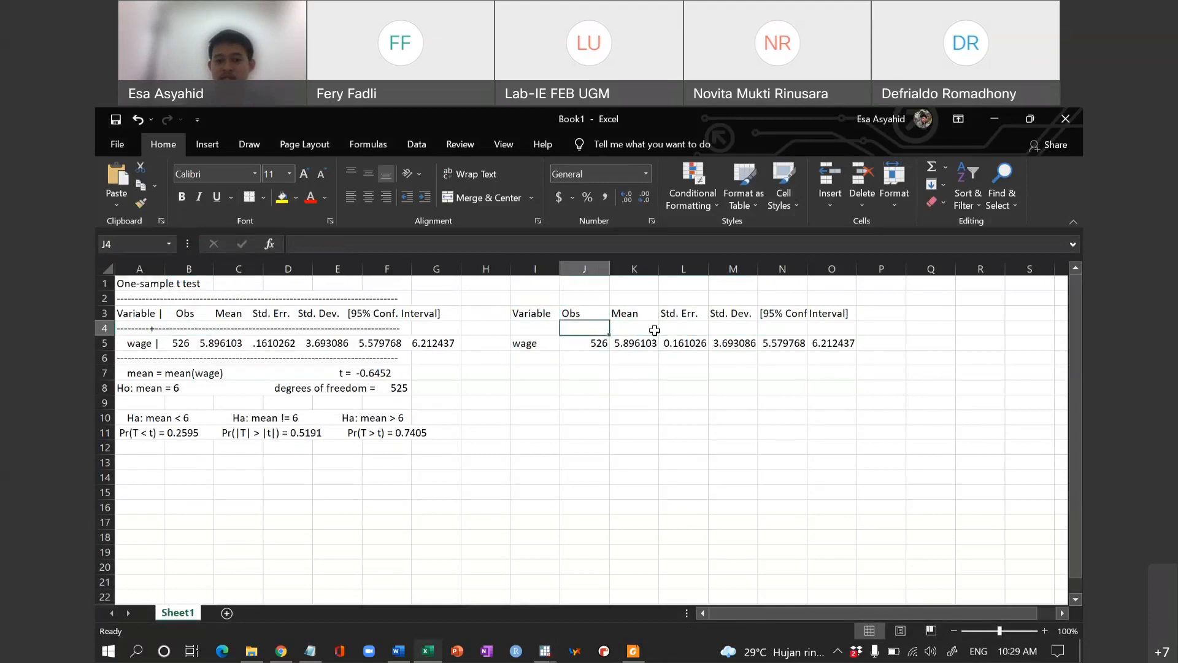
key(Left)
key(Up)
key(Right)
key(Right)
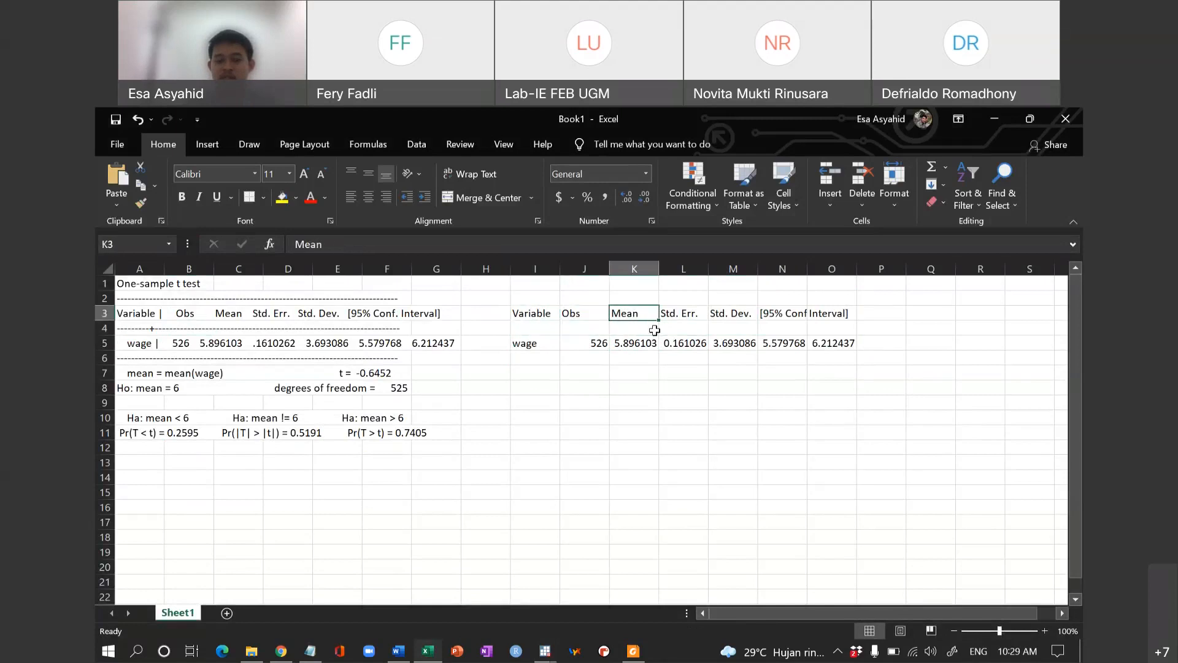
key(Right)
key(Right)
key(Right)
key(Right)
key(Down)
key(Down)
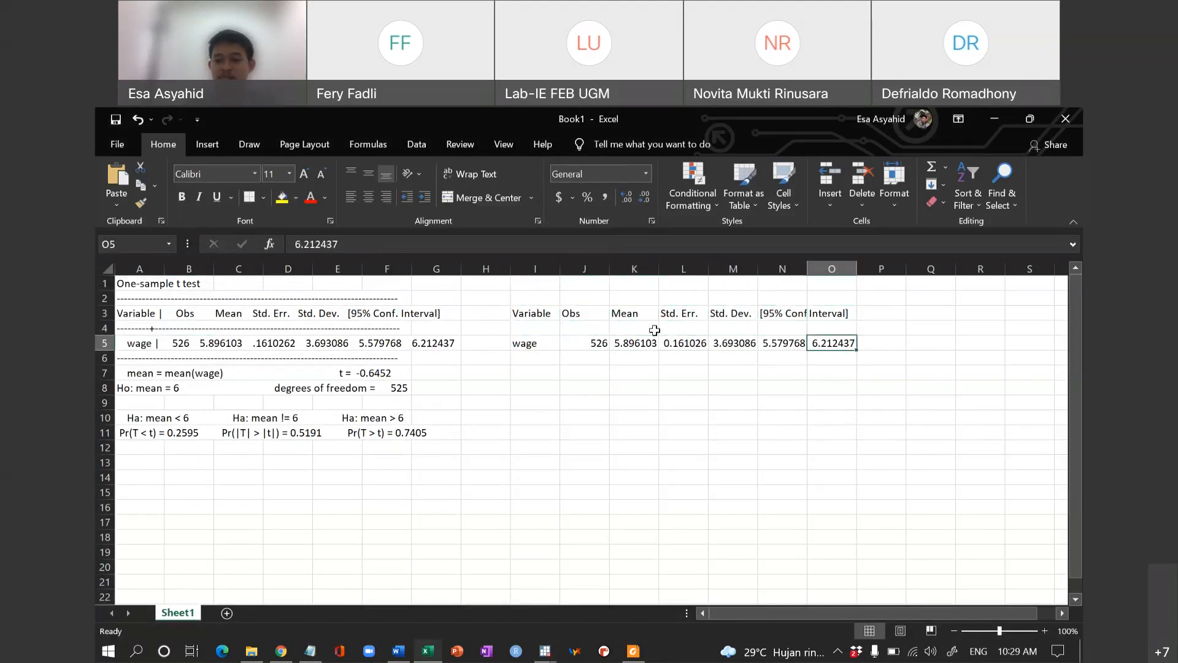
key(Left)
key(Left)
key(Left)
key(Left)
key(Left)
key(Left)
key(Up)
key(Up)
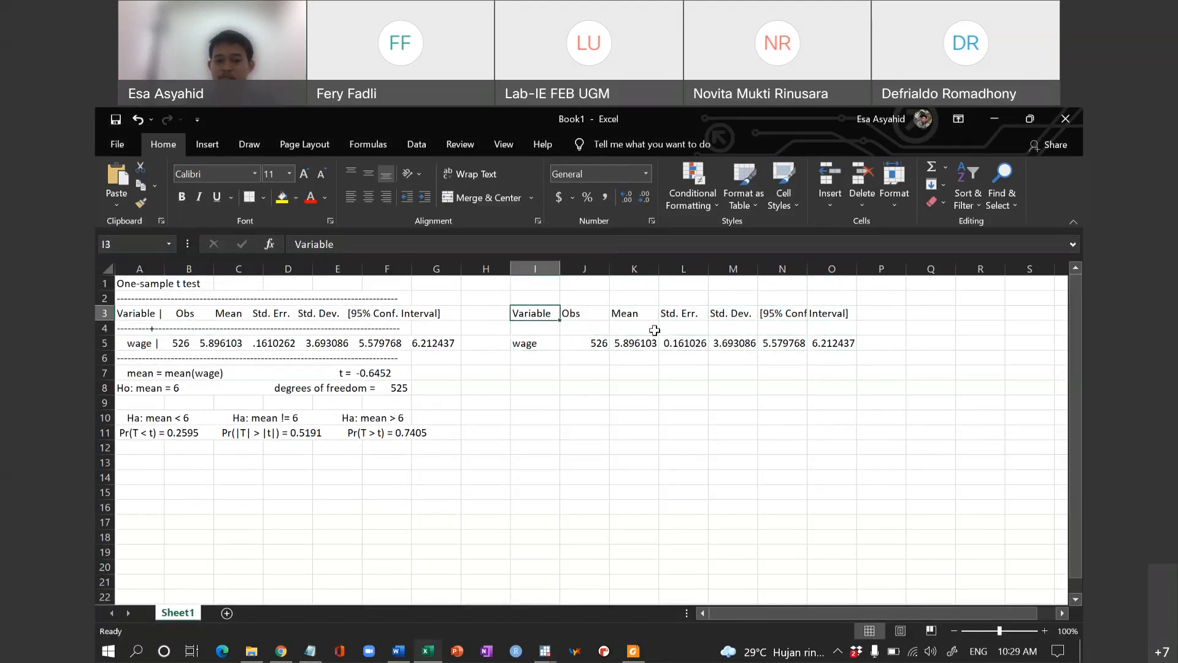
Step: Create a blank Word document, paste the copied statistics table into it, and highlight the pasted rows to show their layout
key(alt+Tab)
key(alt+Tab)
key(alt+Tab)
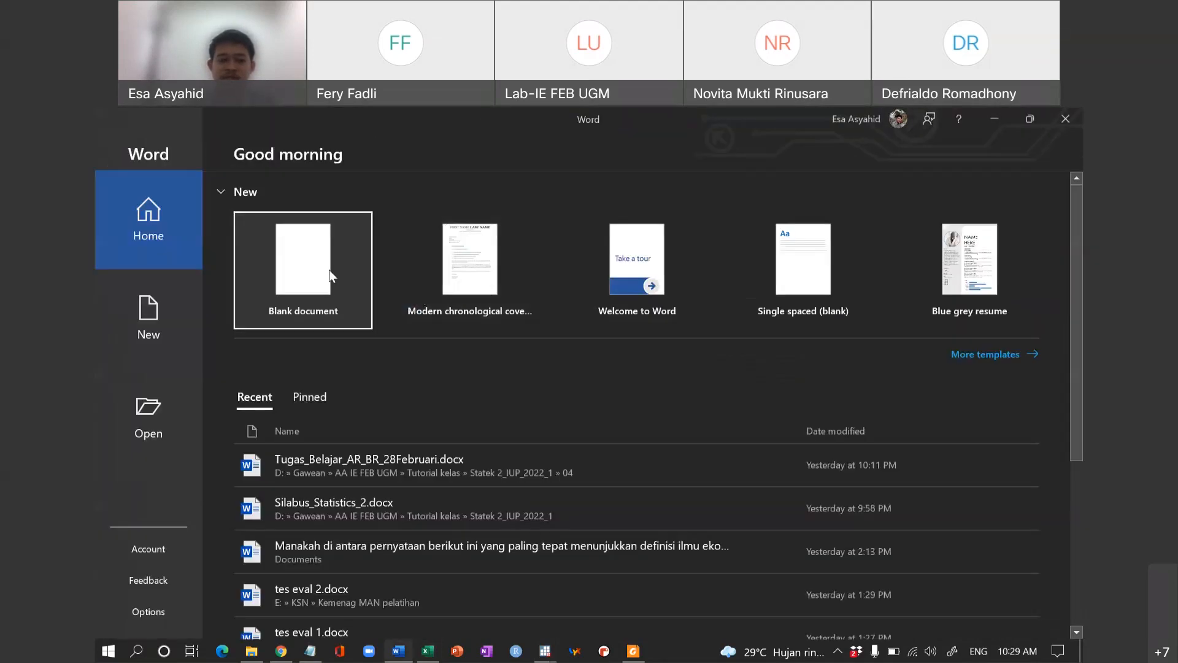
click(328, 269)
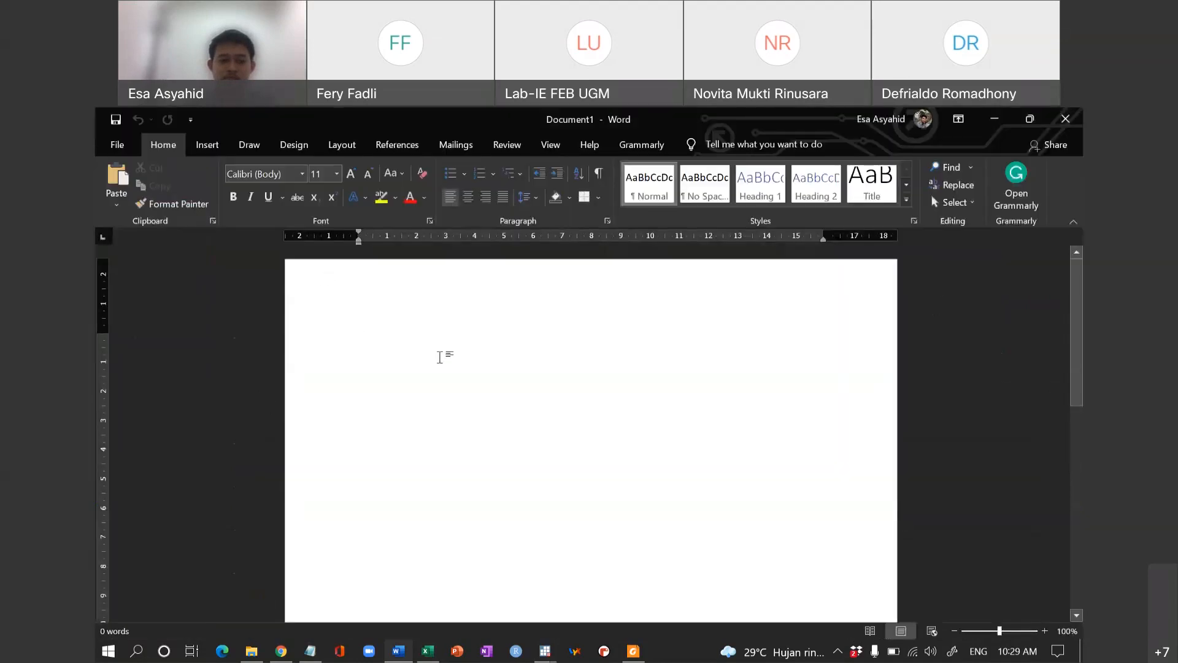
key(ctrl+v)
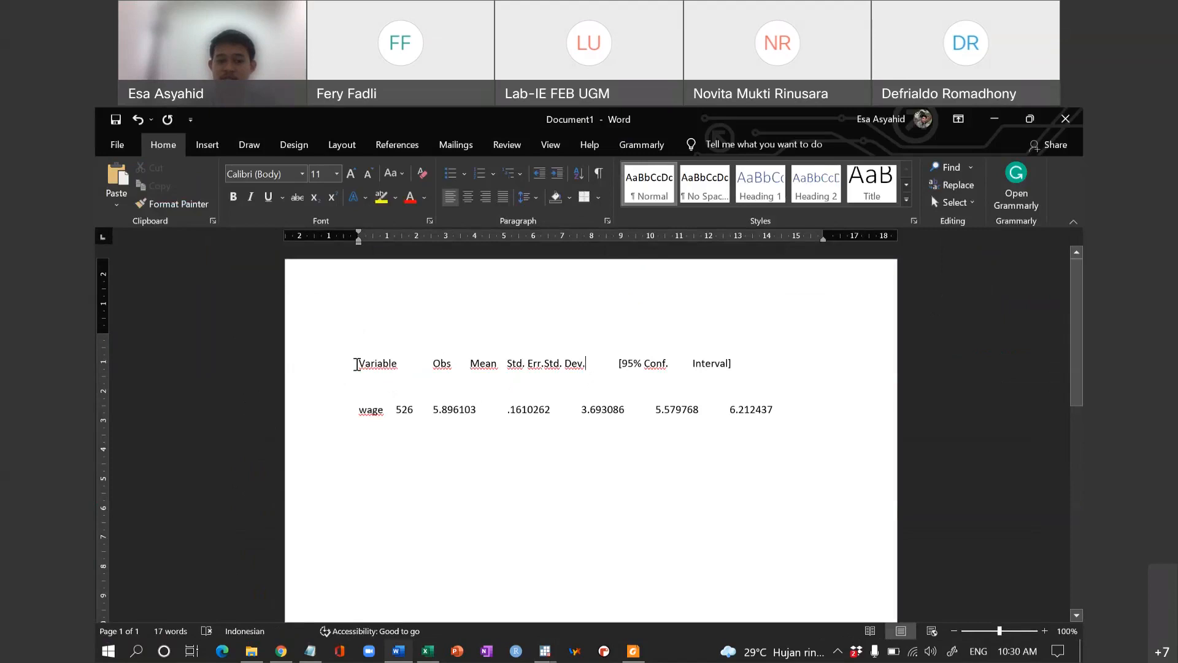
drag(357, 364, 808, 402)
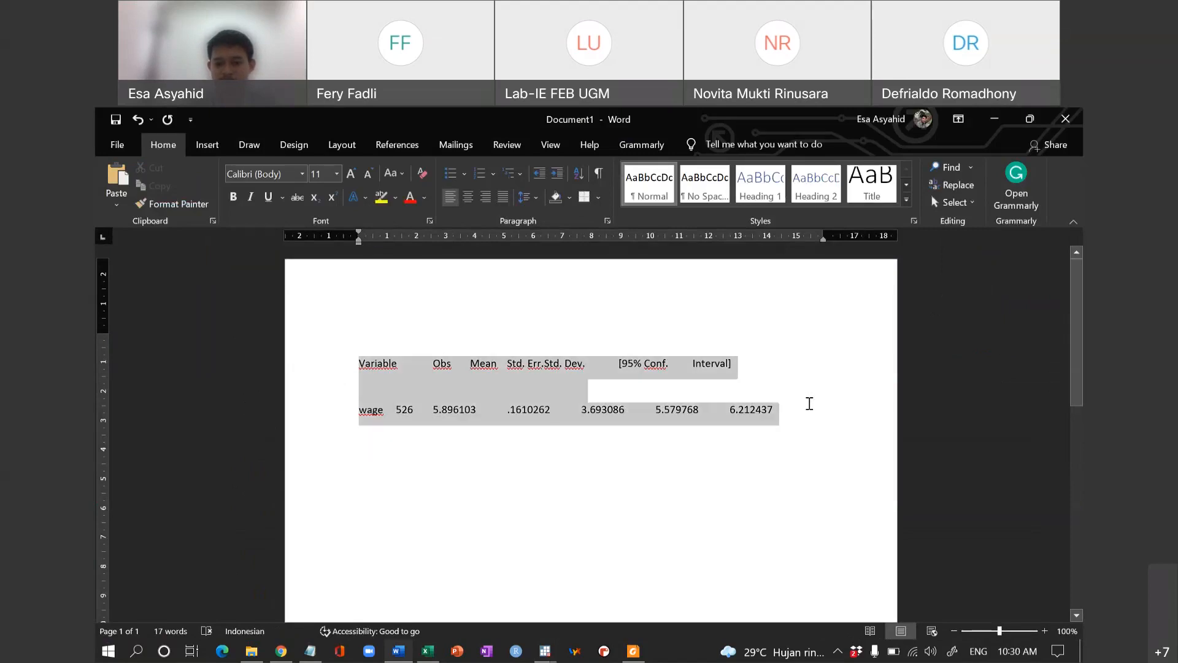
click(808, 402)
Step: Switch to the Excel workbook and review how the table pasted from column I is split across separate cells
key(alt+Tab)
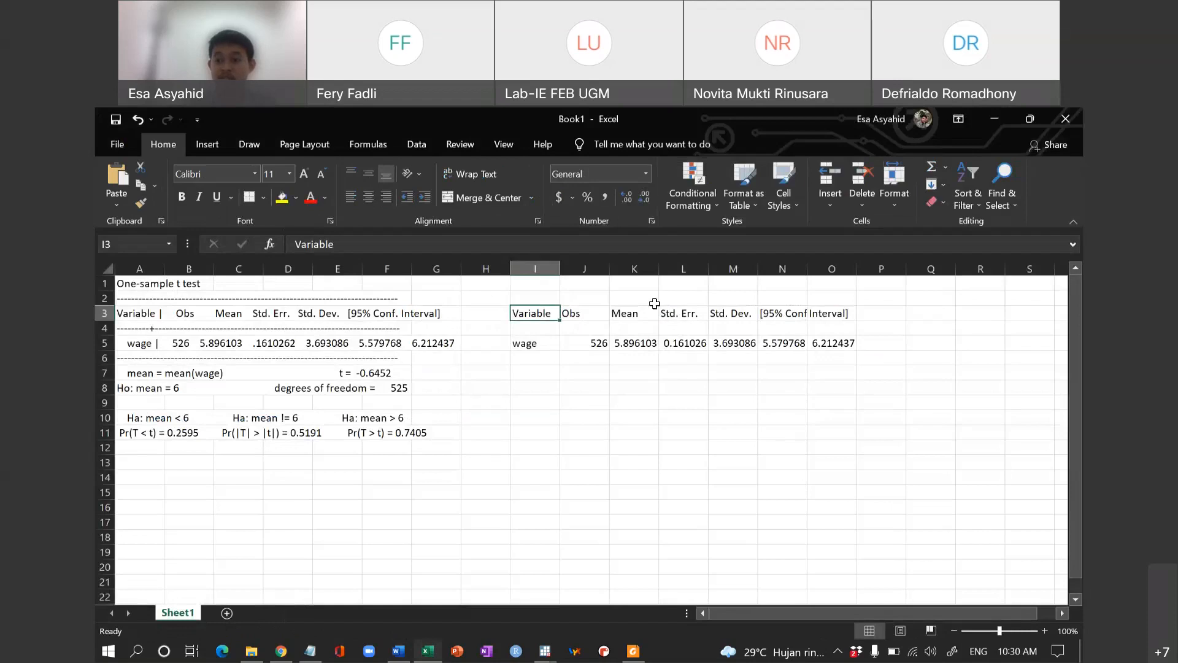
key(Down)
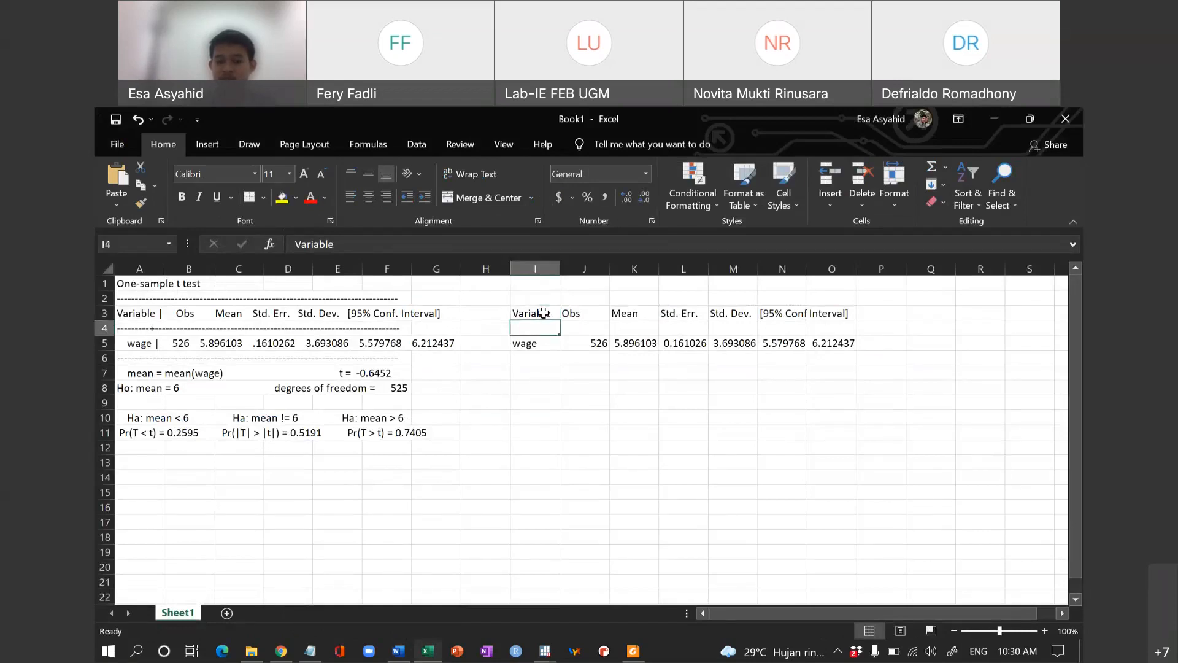
key(Right)
key(Down)
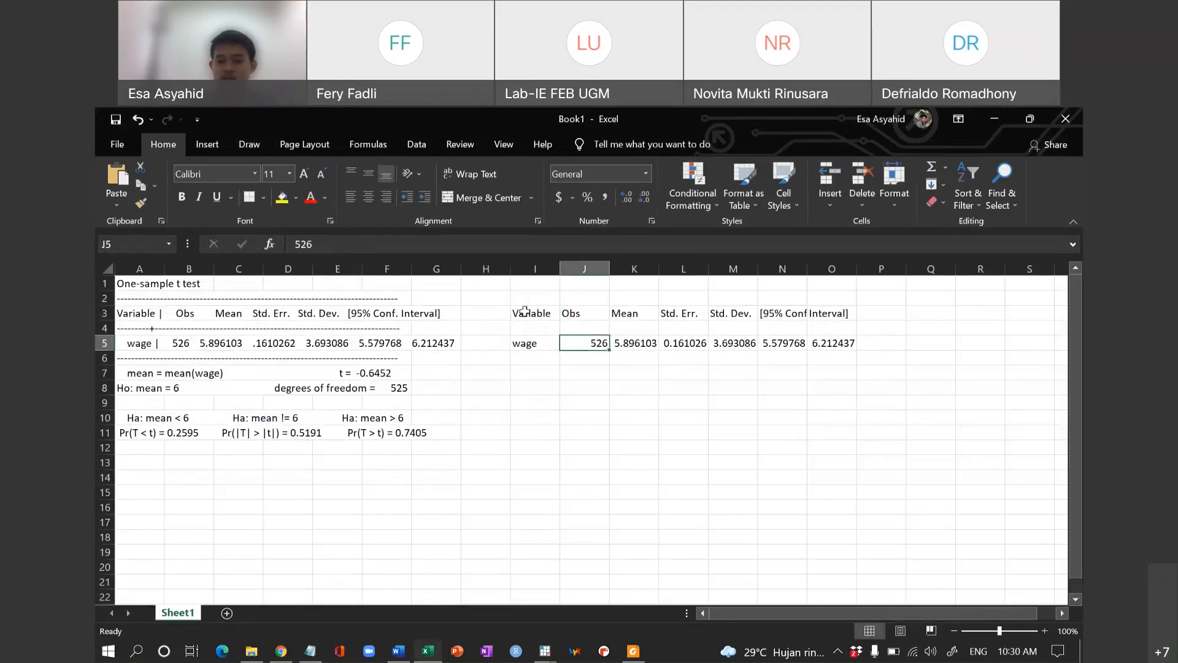
drag(524, 311, 835, 344)
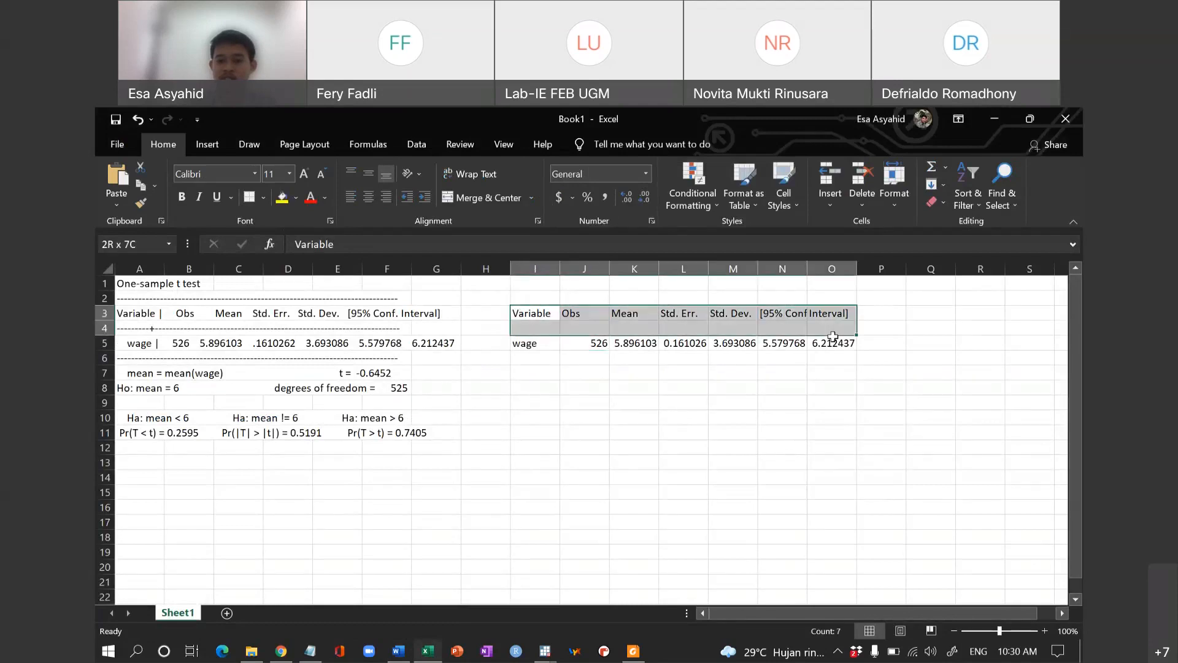
click(430, 487)
Step: Switch to Stata, select the t test's statistics table from its header through the wage row, and copy it as a picture
key(alt+Tab)
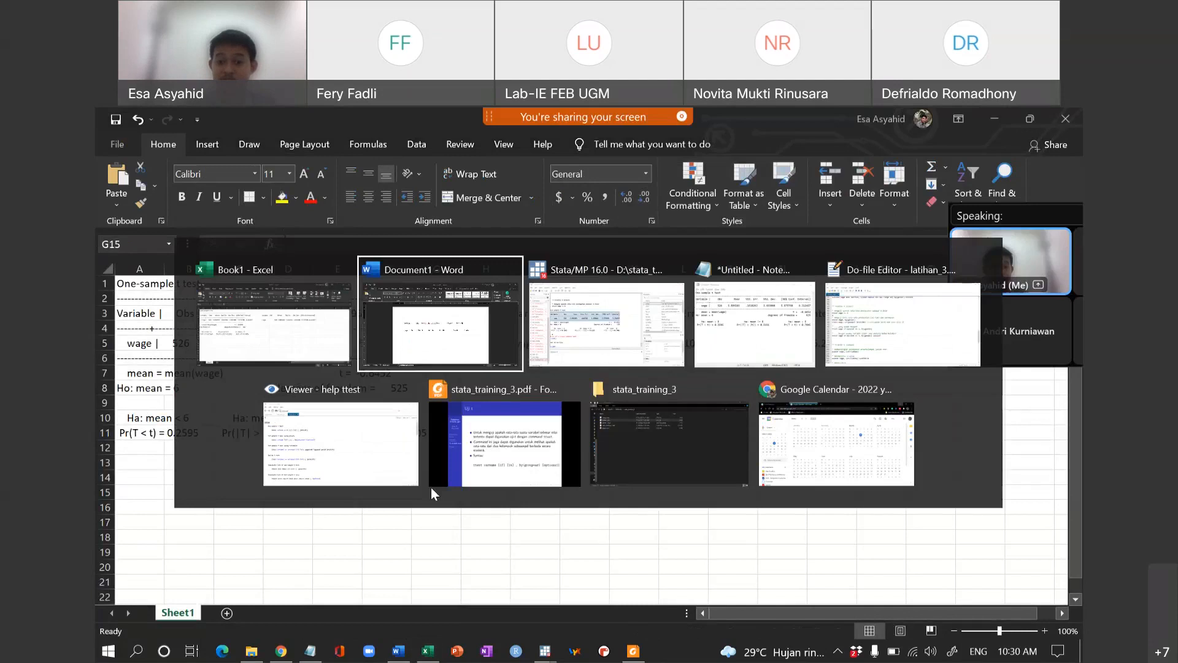
key(alt+Tab)
drag(232, 301, 709, 354)
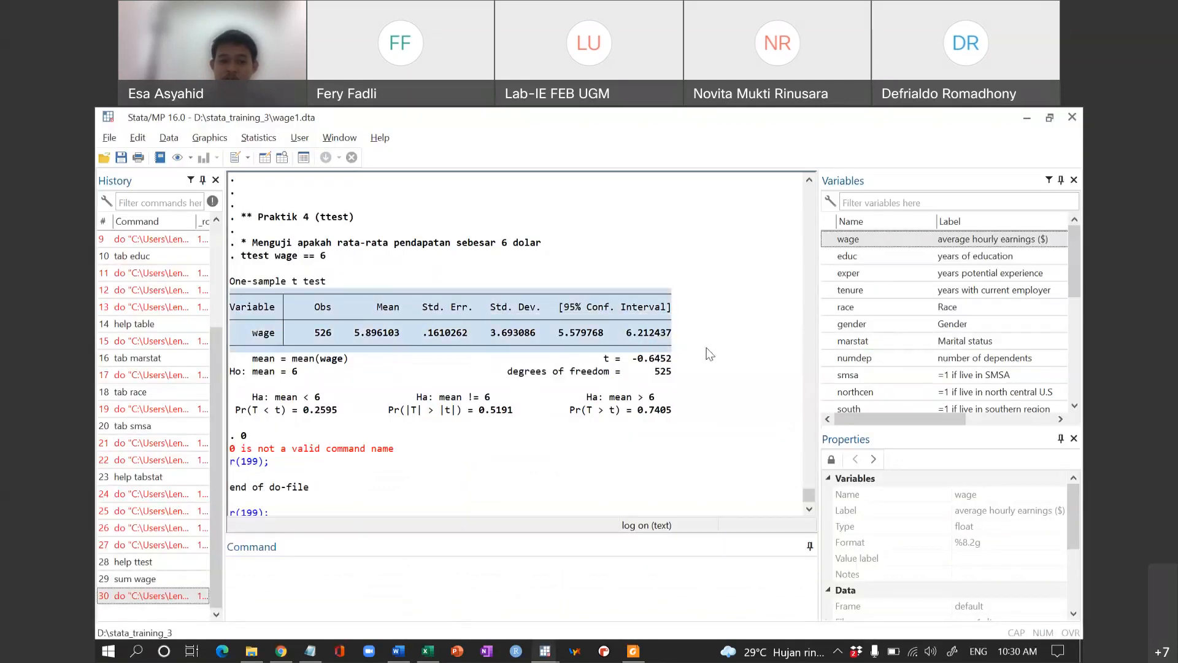
right_click(578, 328)
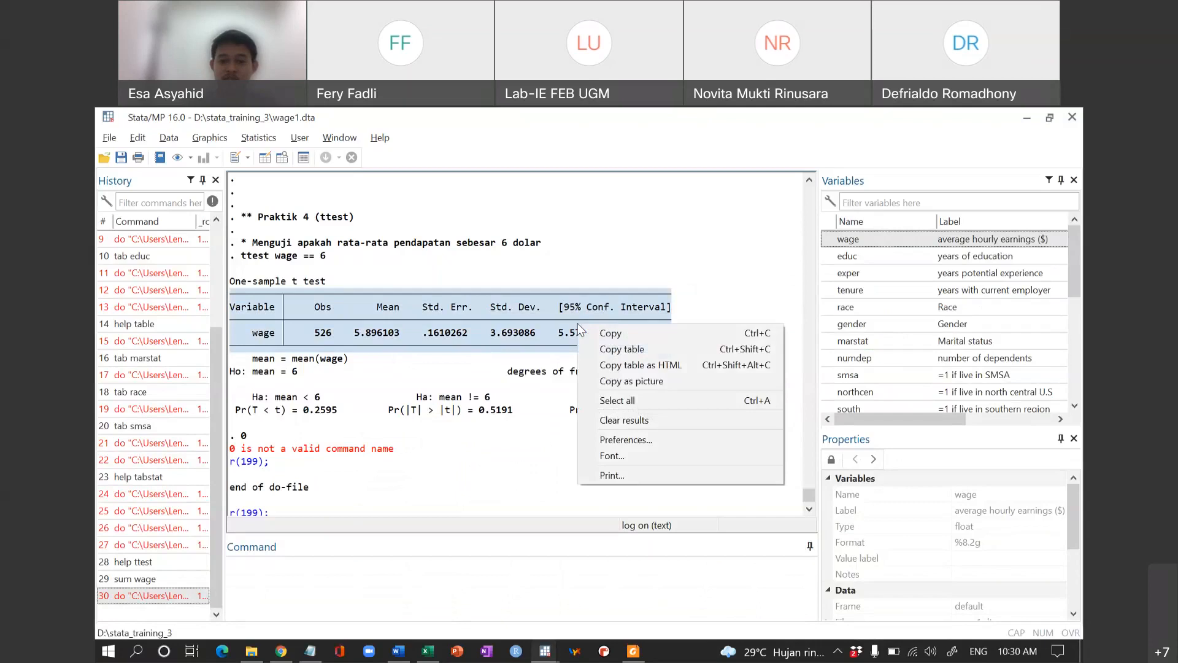
click(689, 381)
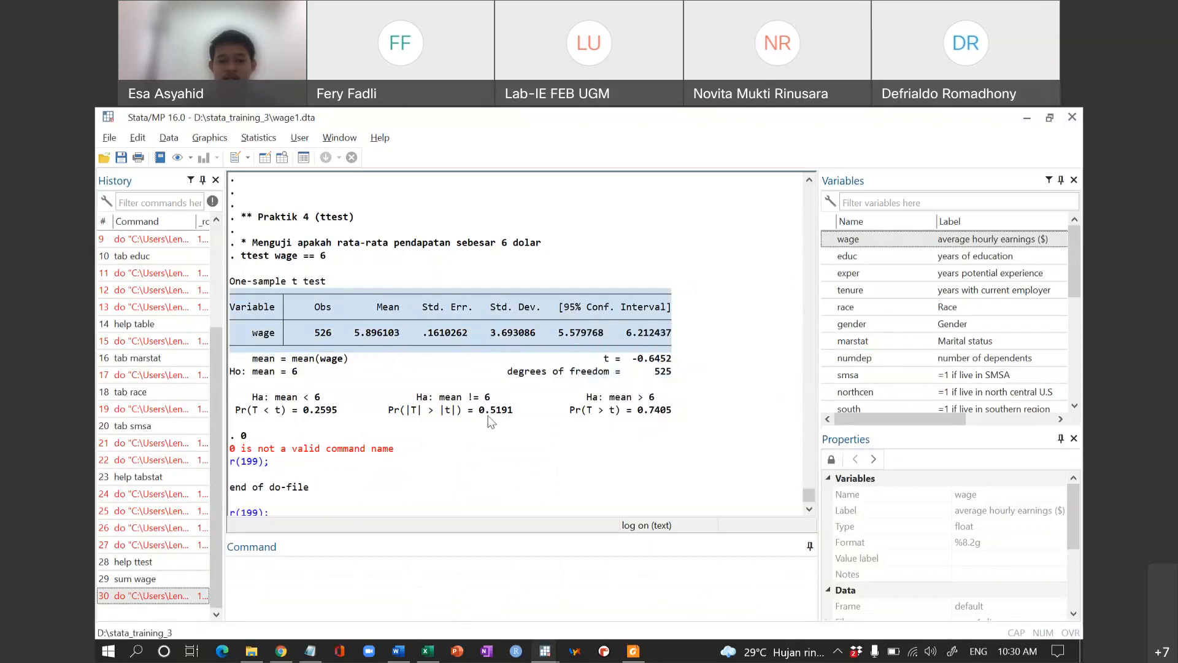
Step: Switch to the Word document and paste the table picture below the wage row, leaving a blank line between them
key(alt+Tab)
key(alt+Tab)
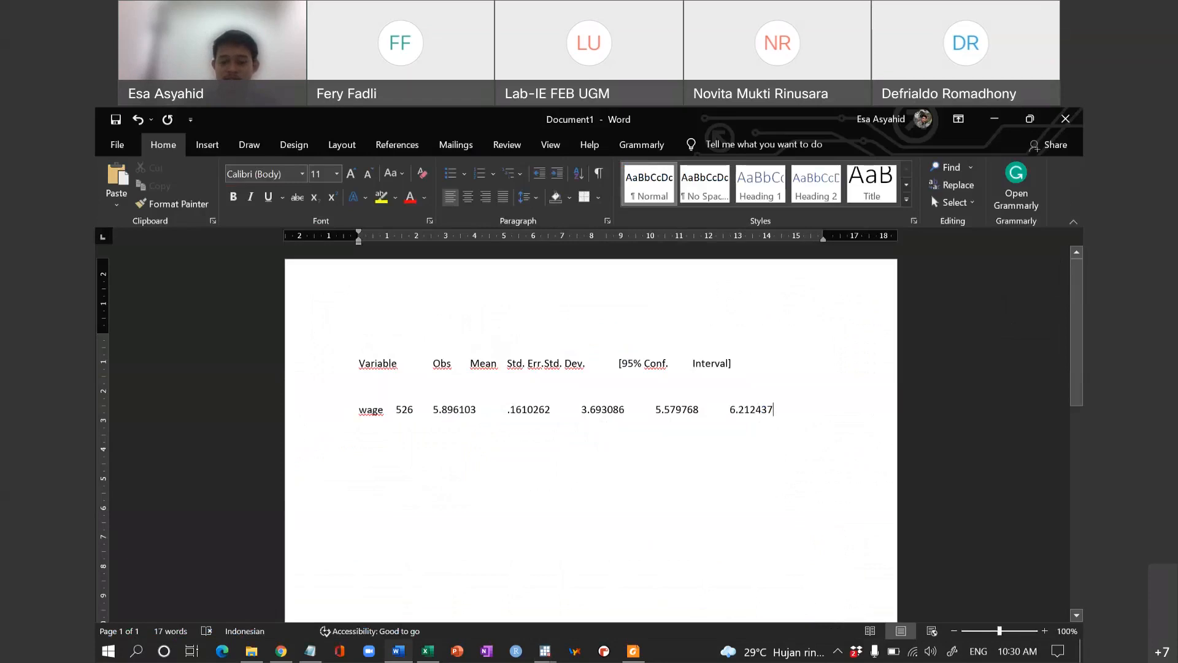
key(Return)
key(Return)
key(ctrl+v)
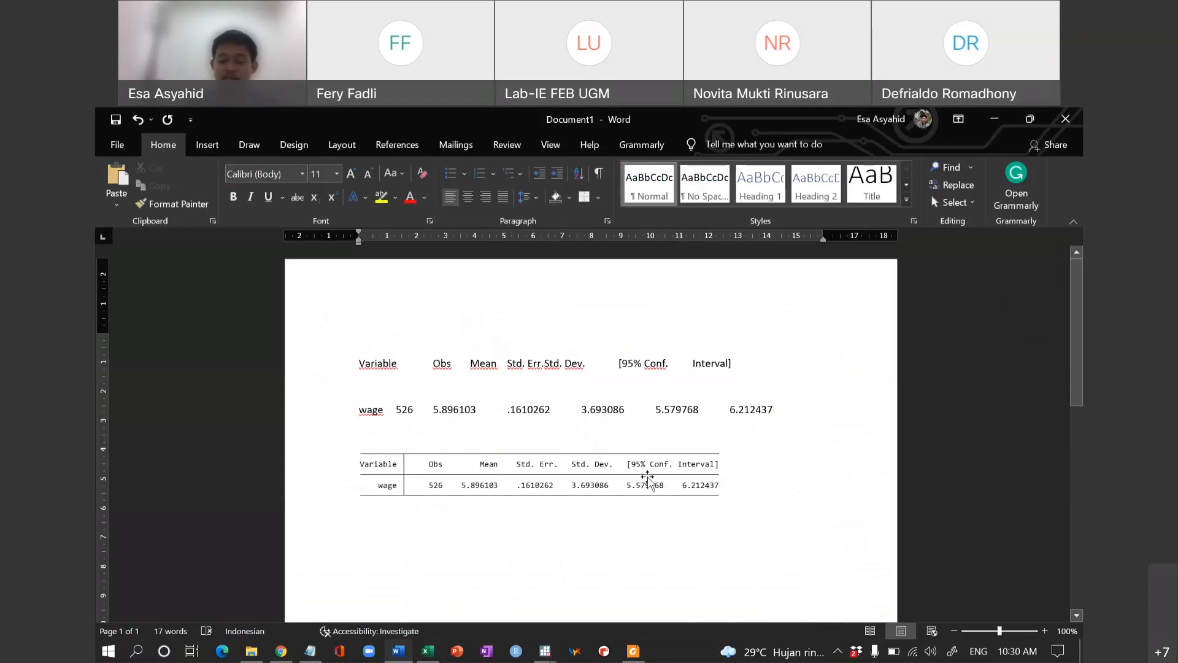
Step: Select the pasted table picture to inspect its frame and compare its layout with the text rows above it
click(648, 477)
scroll(524, 533, down, 3)
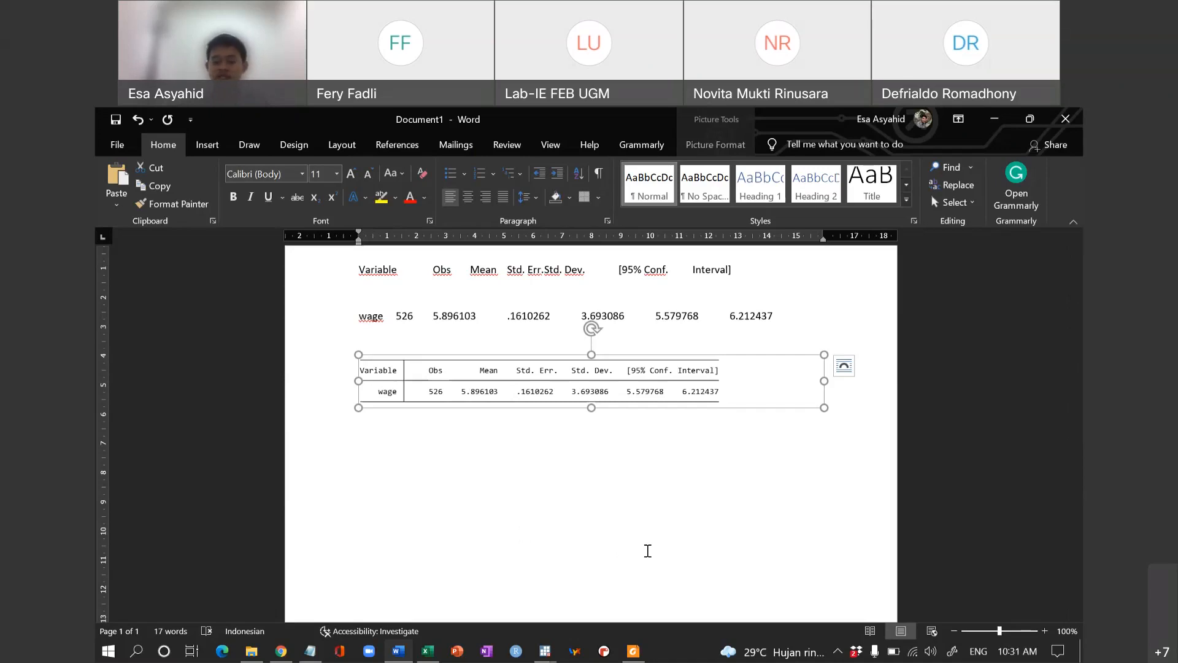
click(823, 441)
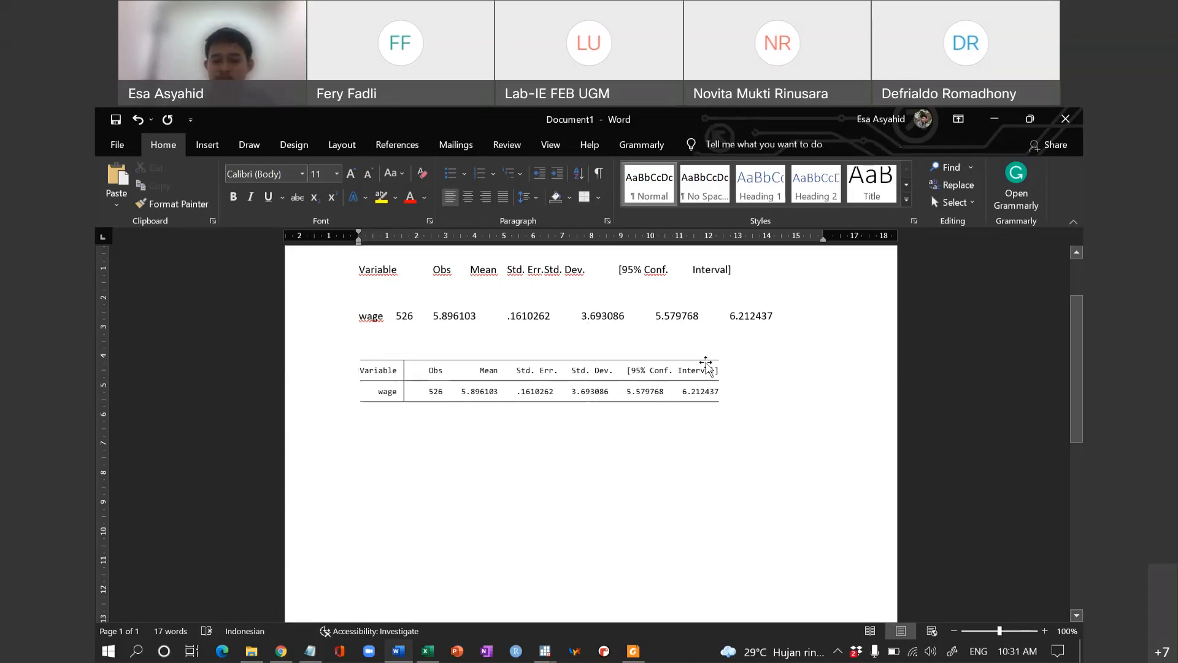
click(705, 365)
click(583, 477)
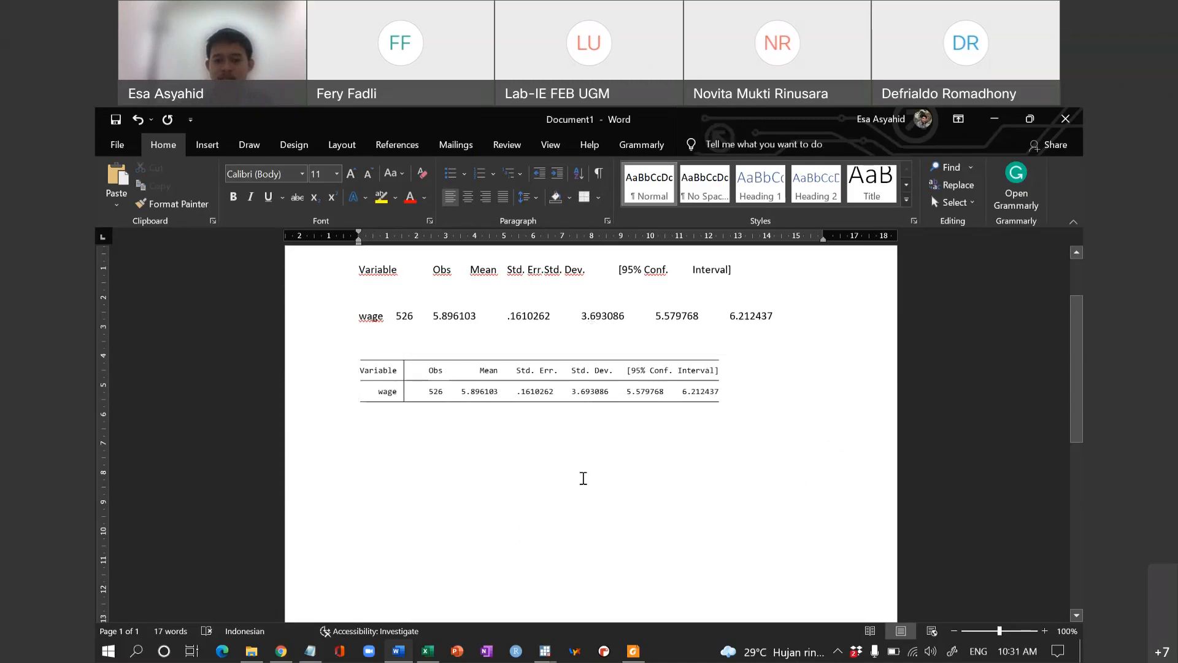
scroll(583, 478, up, 2)
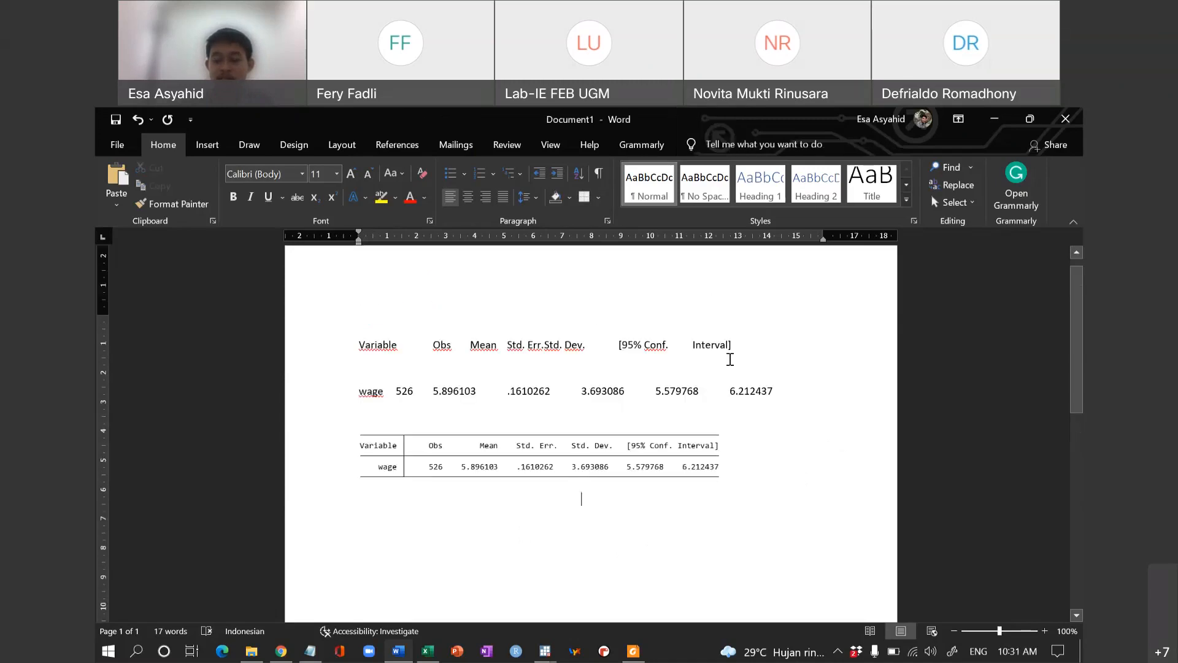
Step: Switch to the latihan_3.do do-file and delete the stray 0 on line 87 below the ttest wage == 6 command
key(alt+Tab)
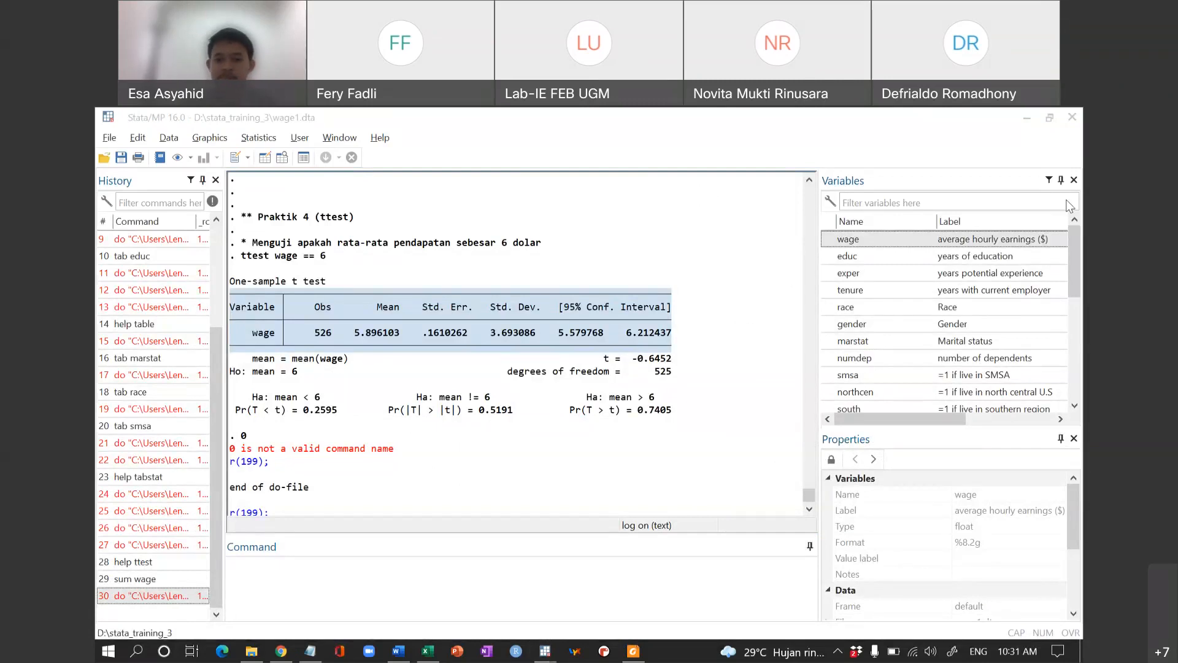
click(616, 423)
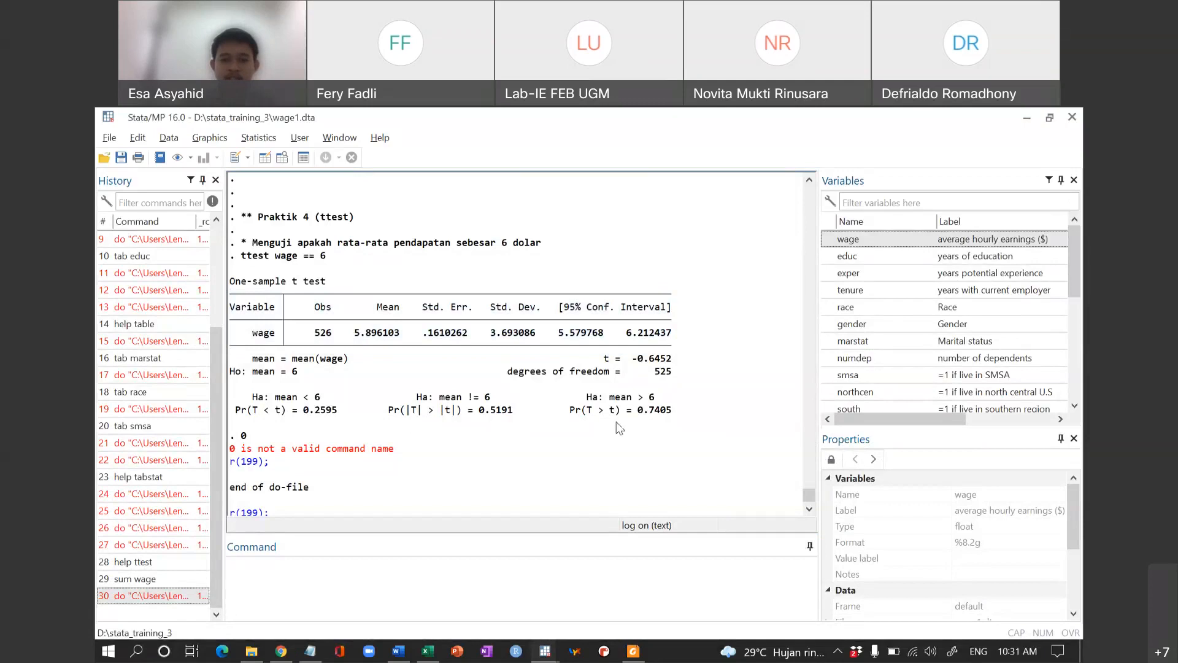
key(alt+Tab)
key(alt+Tab)
key(alt+Tab)
key(alt+Tab)
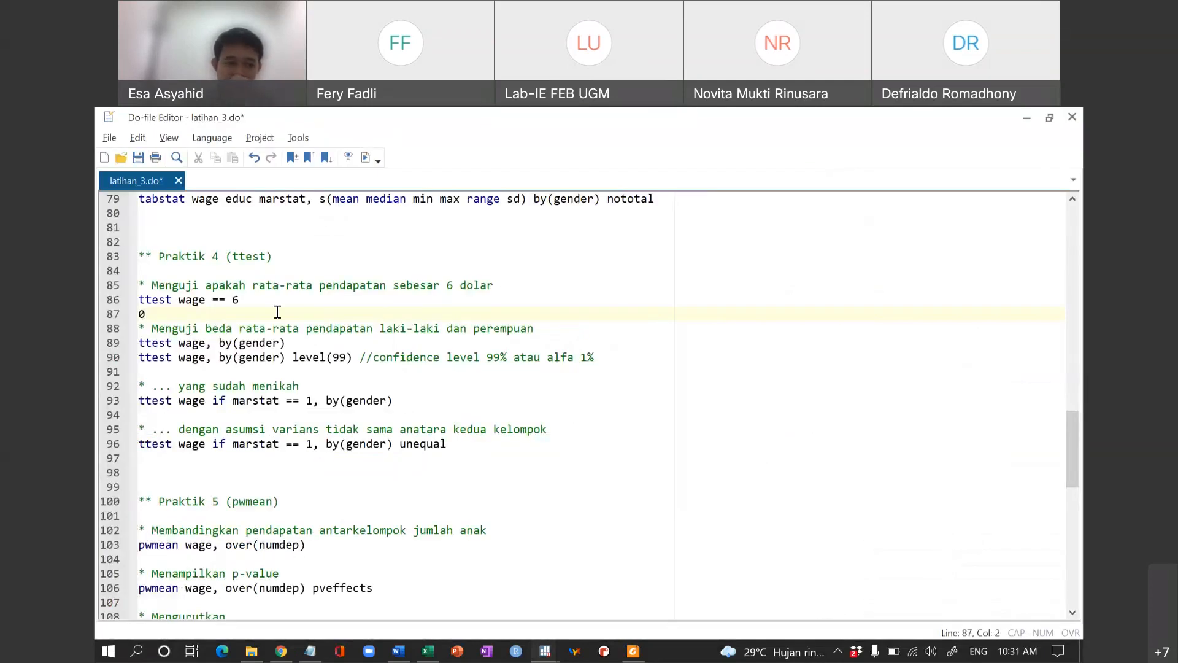
key(BackSpace)
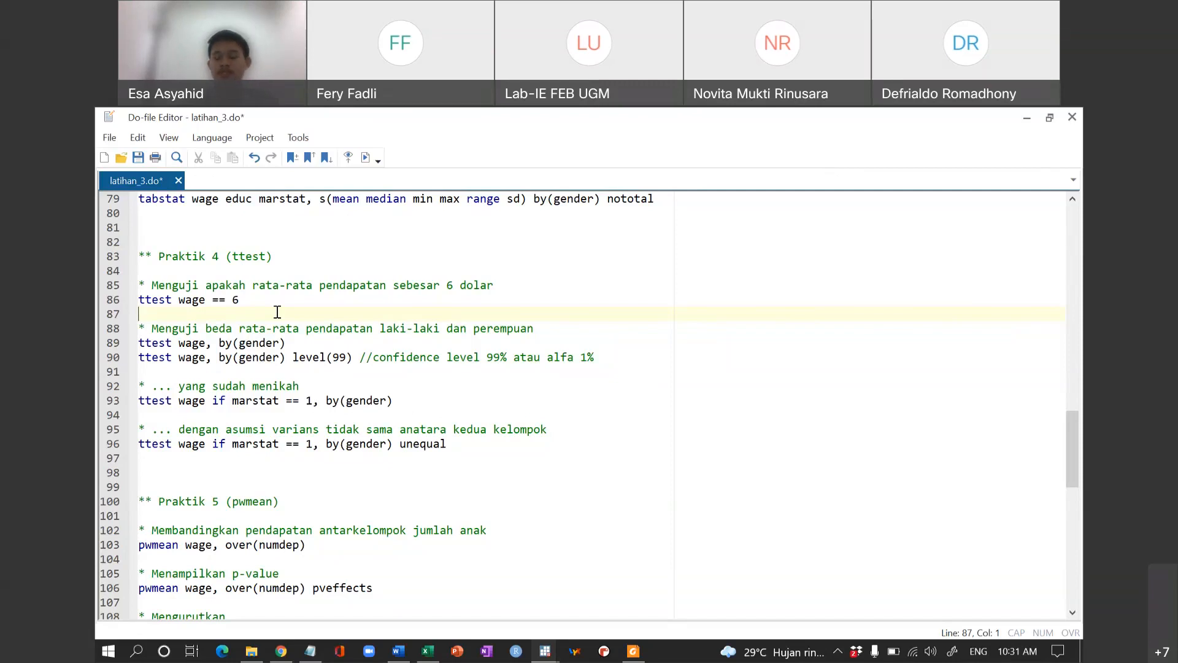
Step: Switch to the main Stata window, run sum gender, and highlight the mean in its output
key(alt+Tab)
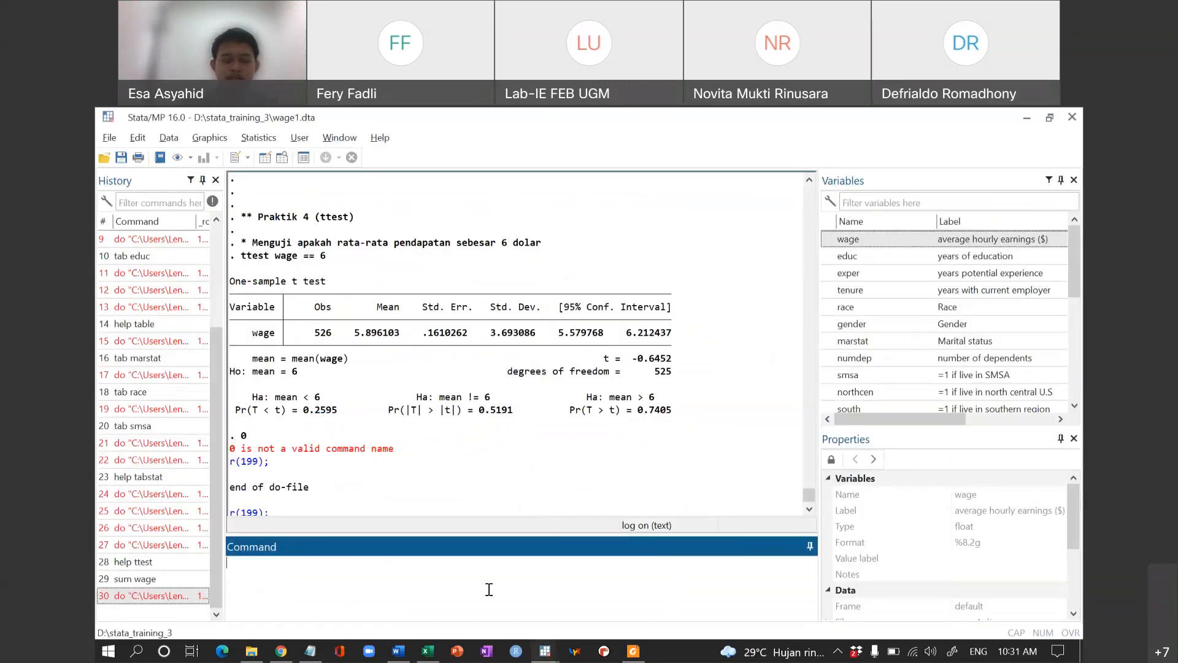
text(sum gender)
key(Return)
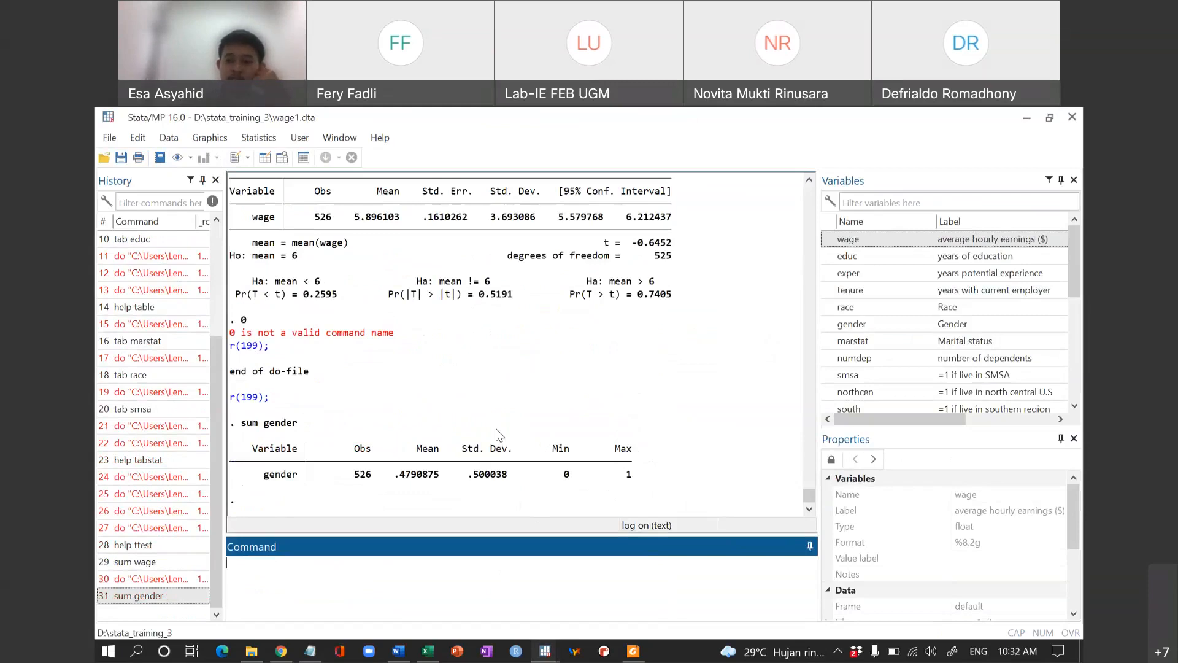
drag(396, 478, 437, 480)
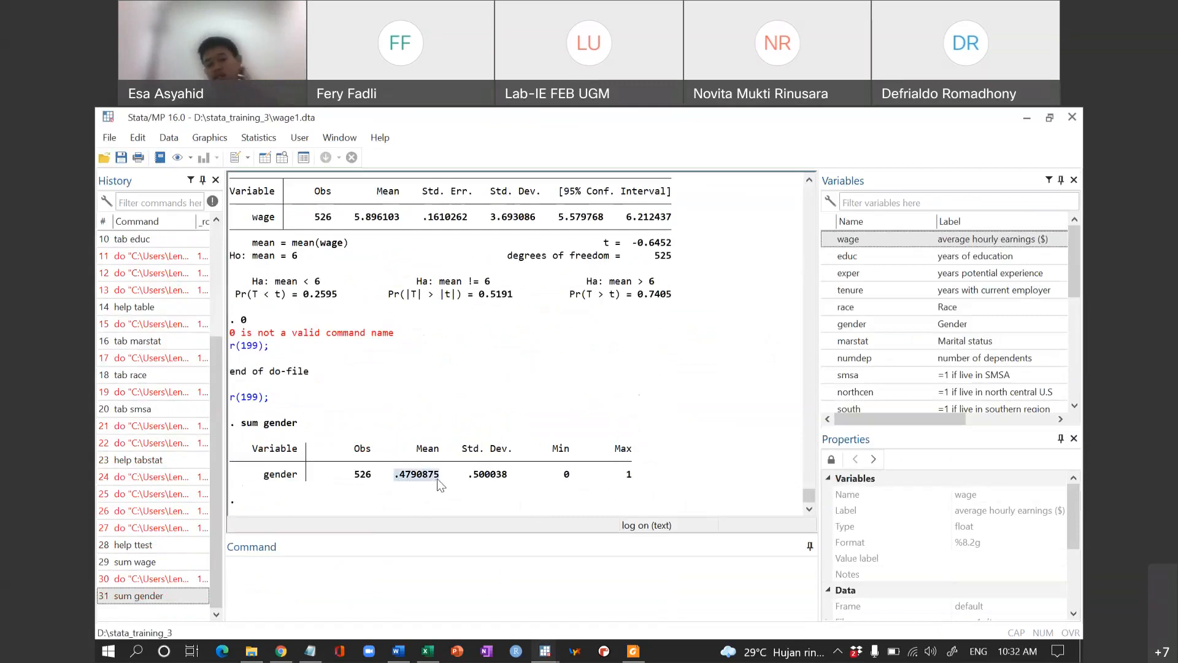
Step: Tabulate gender with its value labels using tab gender, and again without labels using tab gender, nol
click(387, 591)
text(tab )
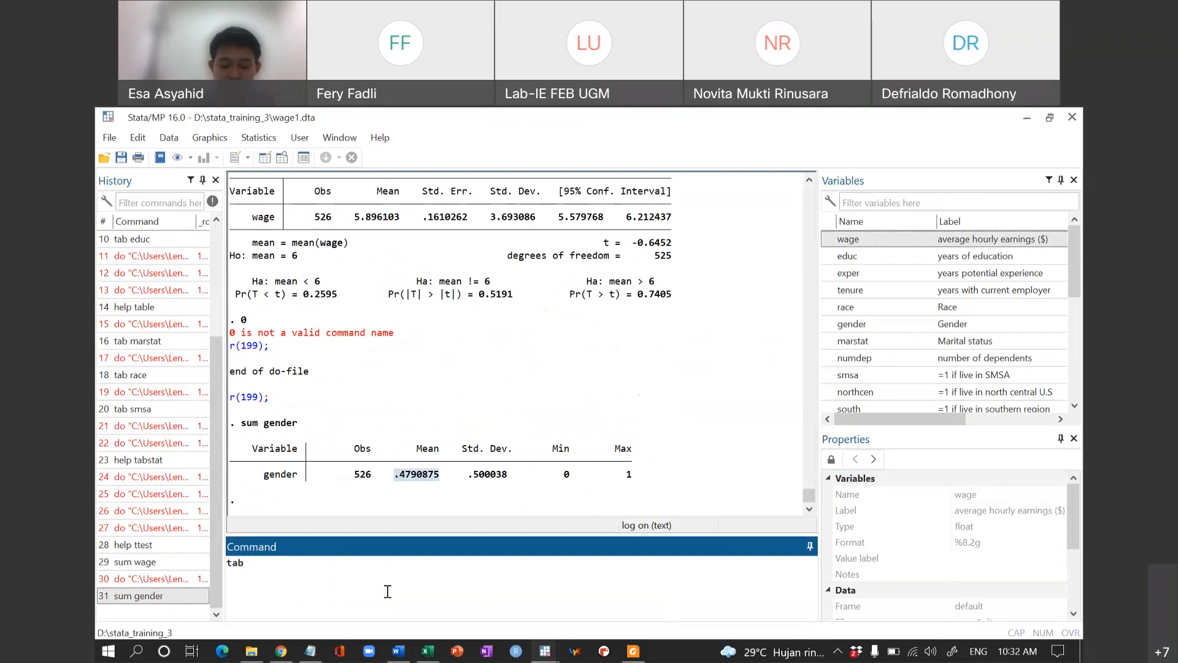
text(gender)
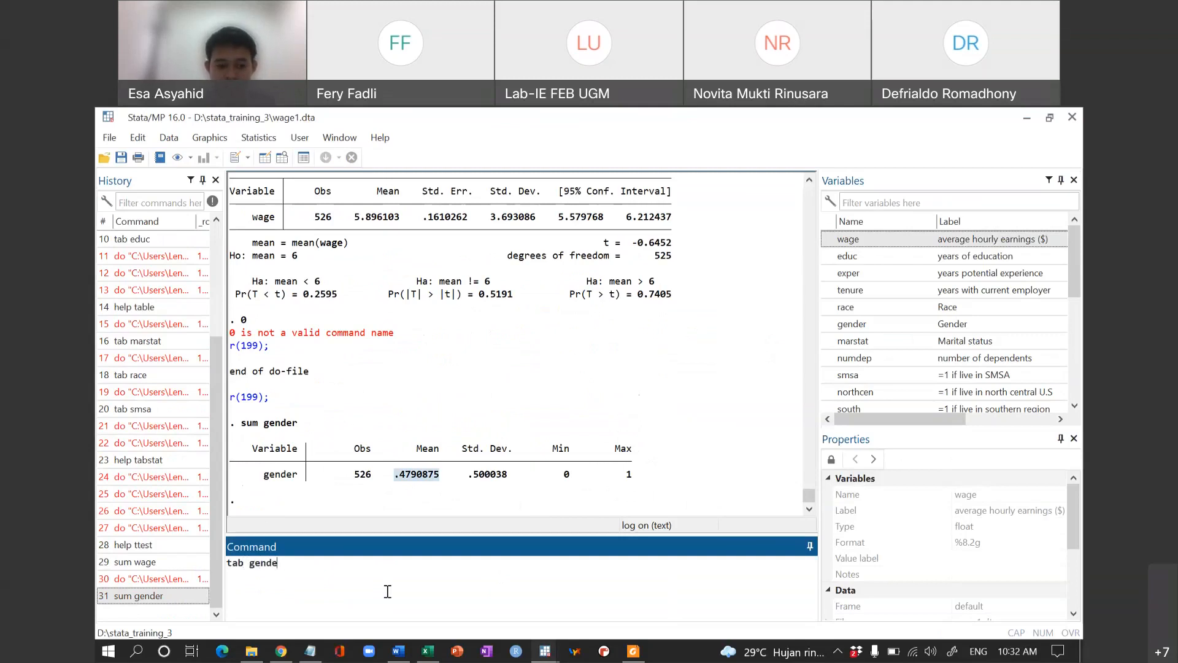
key(Return)
key(Page_Up)
text(, nol)
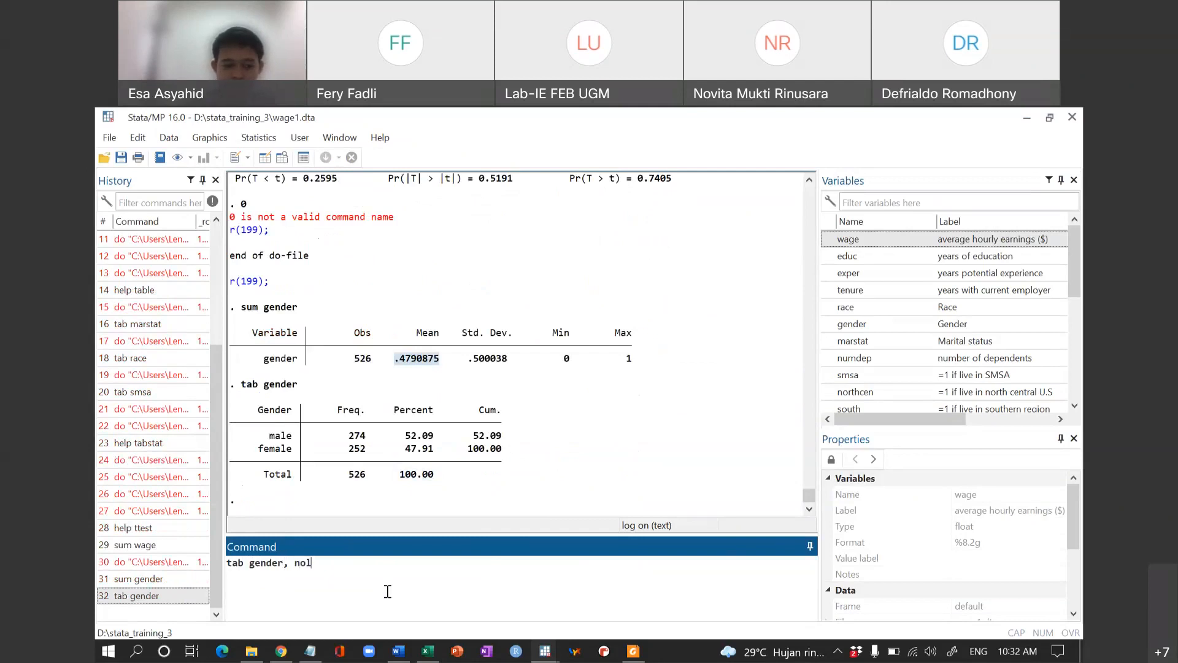
key(Return)
Step: Highlight the gender mean in the summary output to compare it with the percentages in the gender tabulation
scroll(303, 349, up, 3)
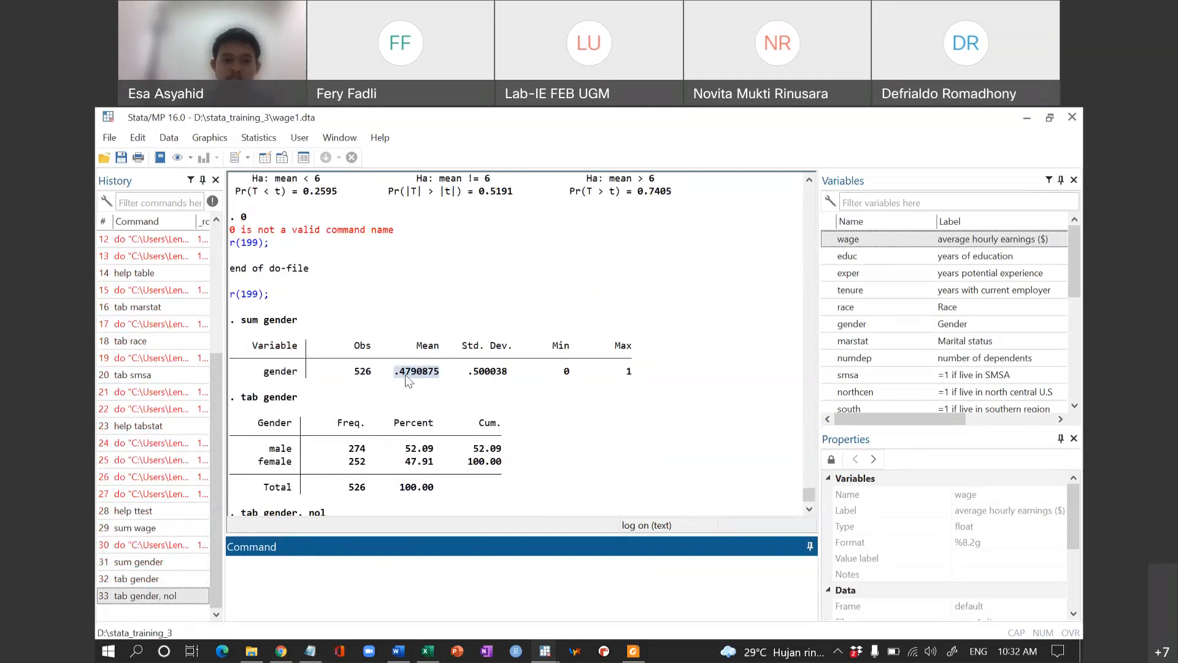
click(398, 381)
drag(396, 374, 409, 377)
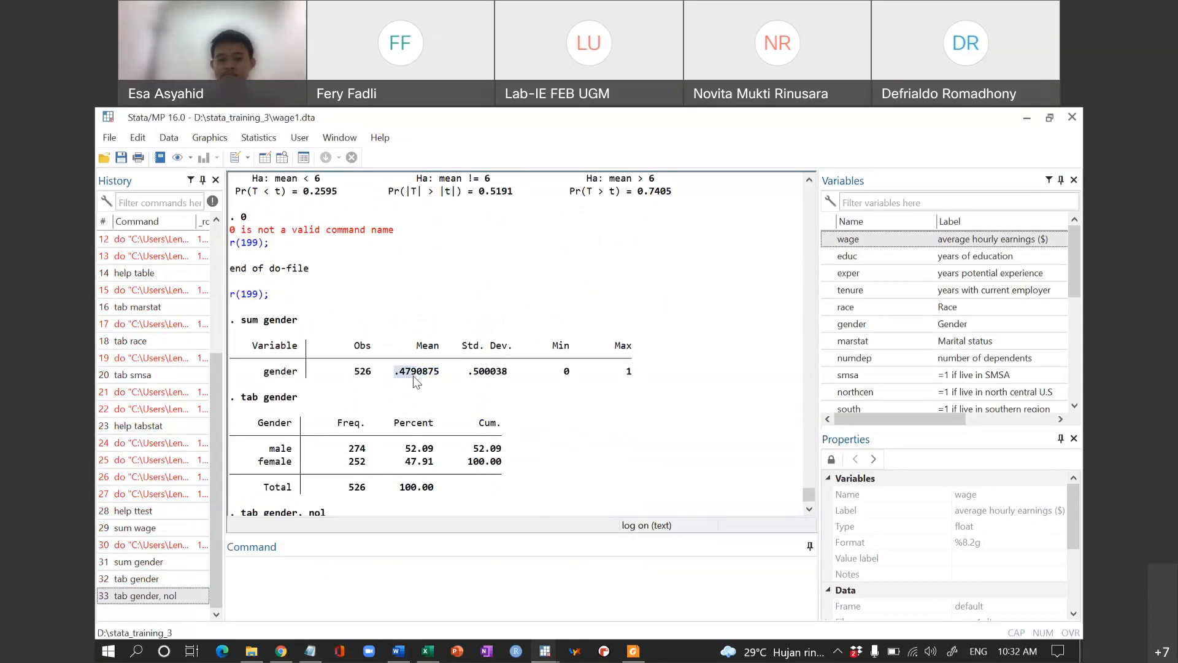
Step: Enter the one-sample t test command ttest gender == 0.5 in Stata
key(alt+Tab)
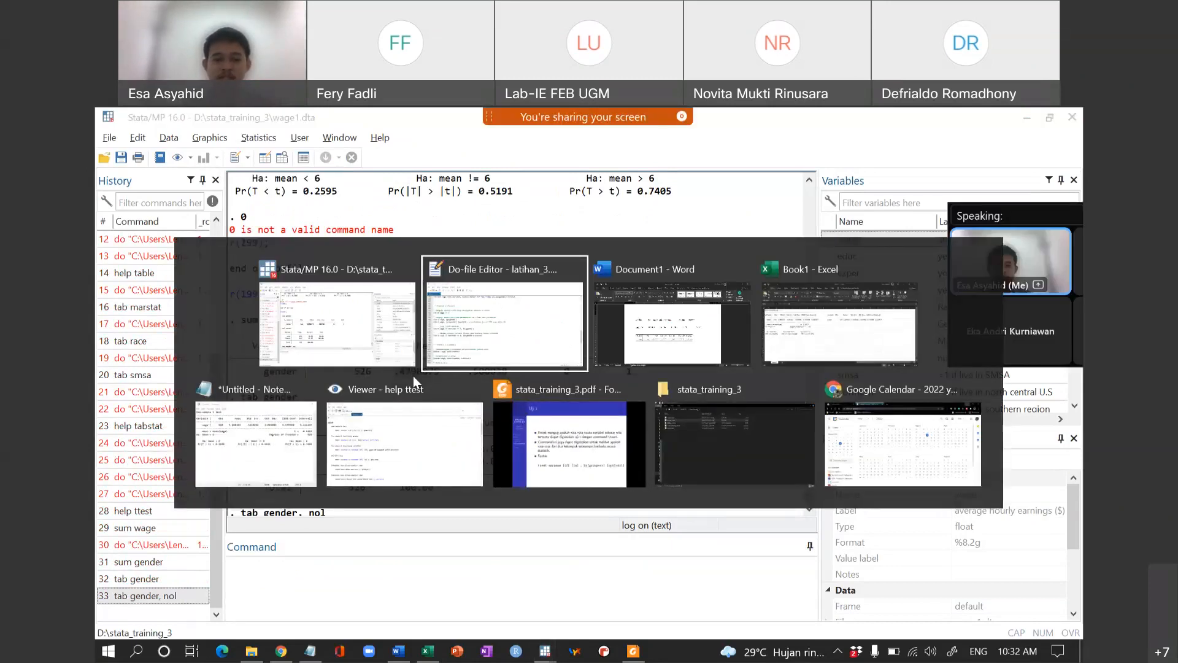
click(526, 577)
text(ttest )
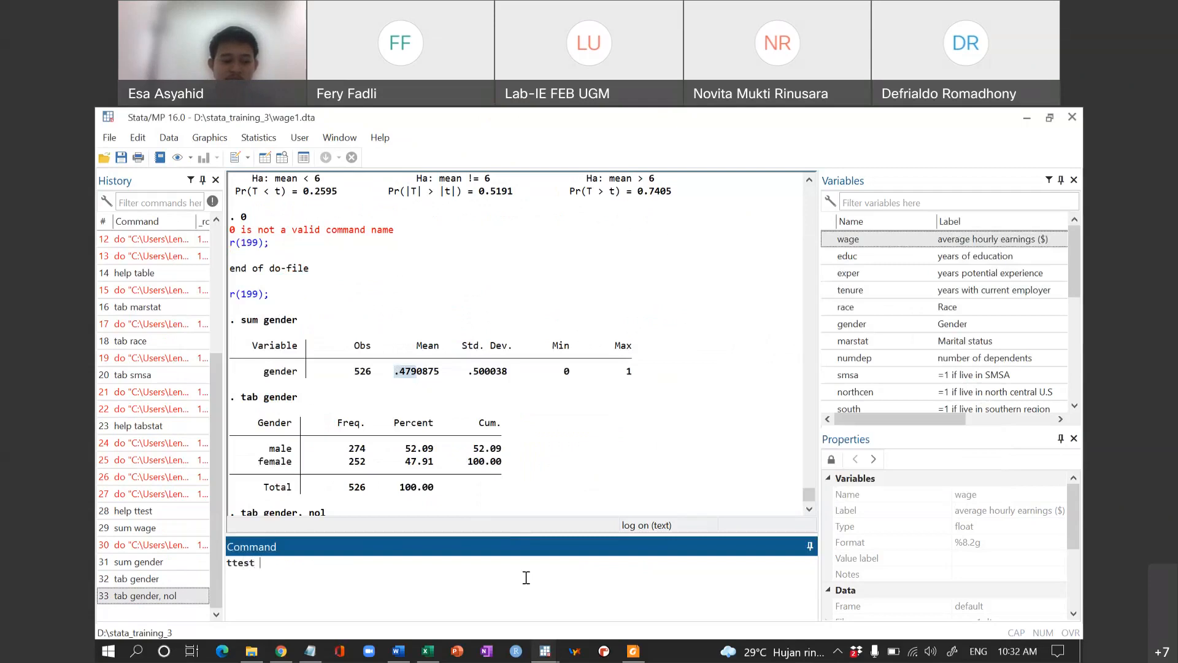
text(gender == )
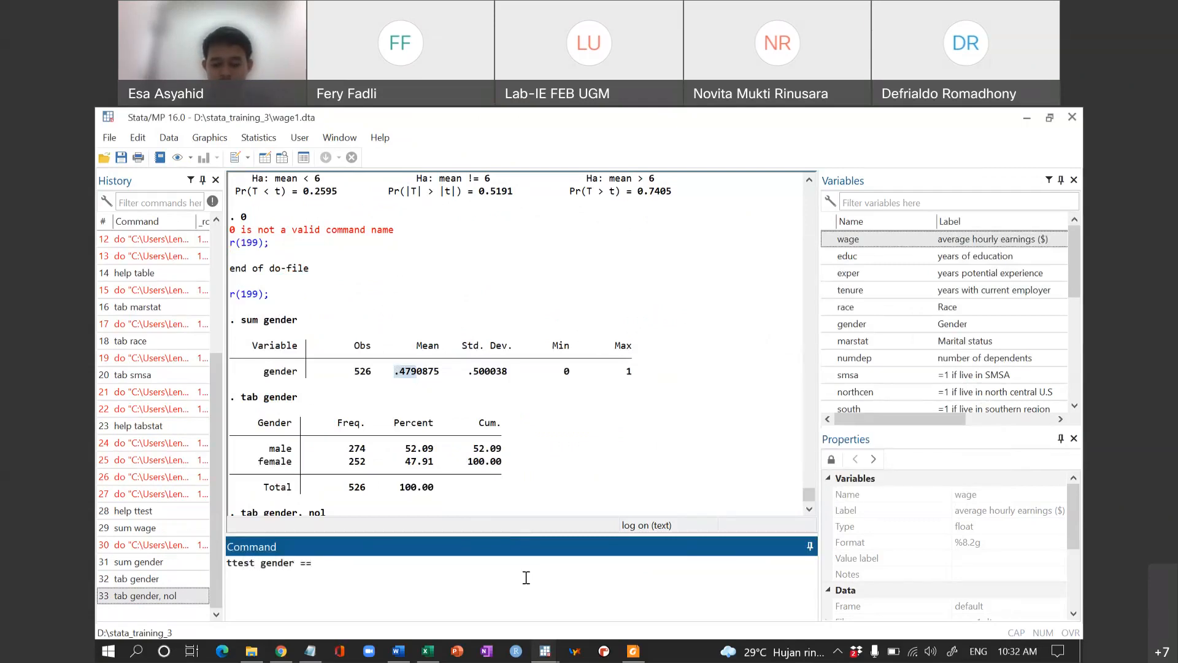
text(0.5)
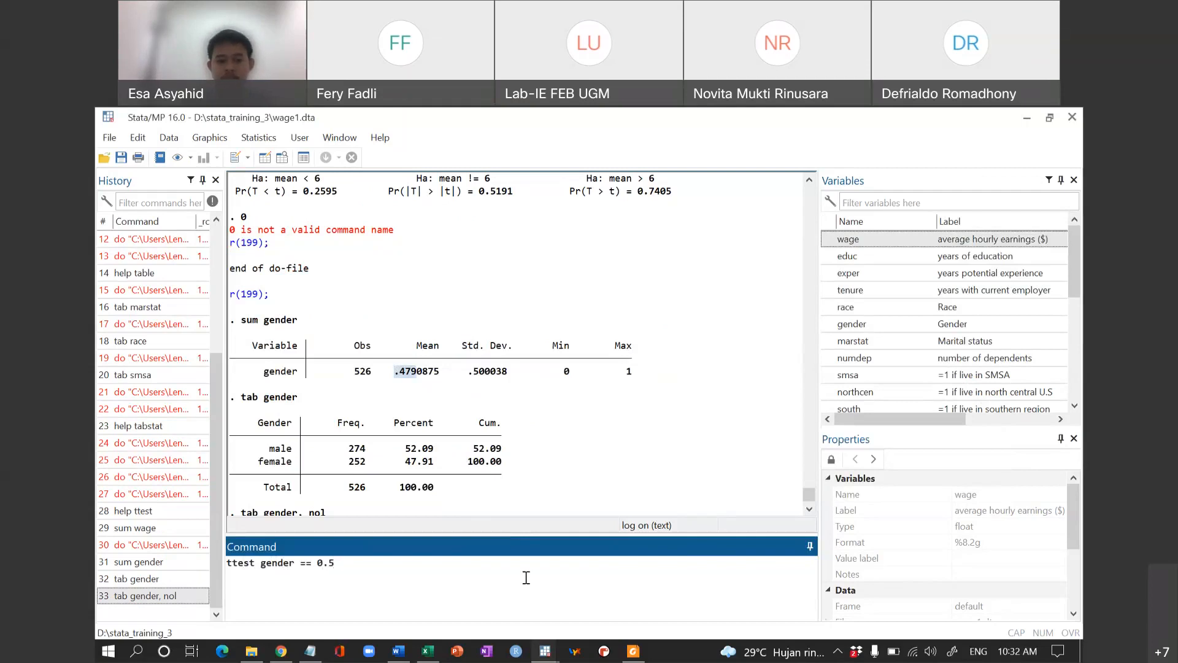
Step: Run the one-sample test ttest gender == 0.5 and highlight its row of p-values
key(Return)
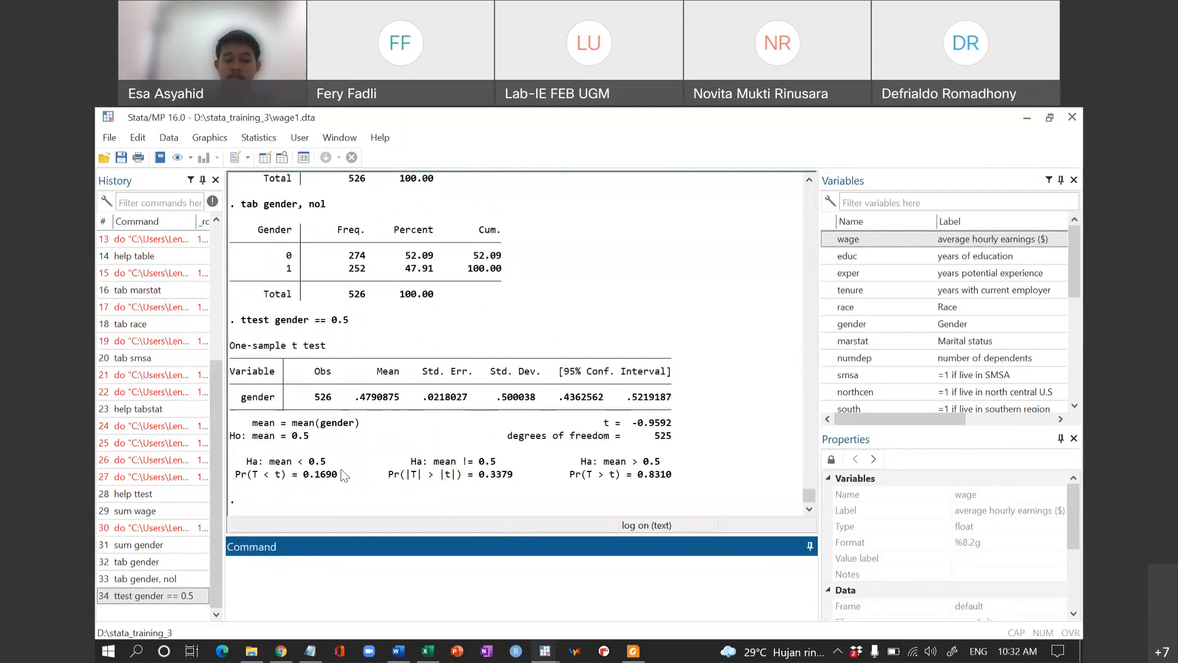
drag(237, 476, 704, 482)
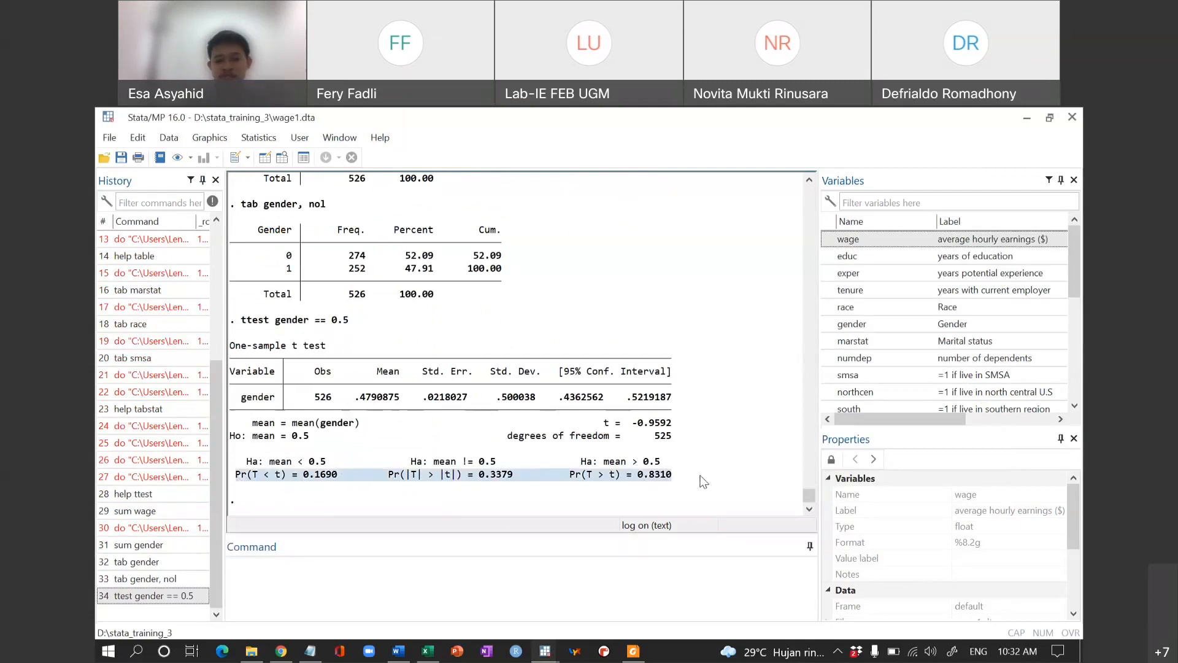
click(504, 478)
Step: Switch to the do-file latihan_3.do and examine the syntax of ttest wage == 6 and ttest wage, by(gender)
key(alt+Tab)
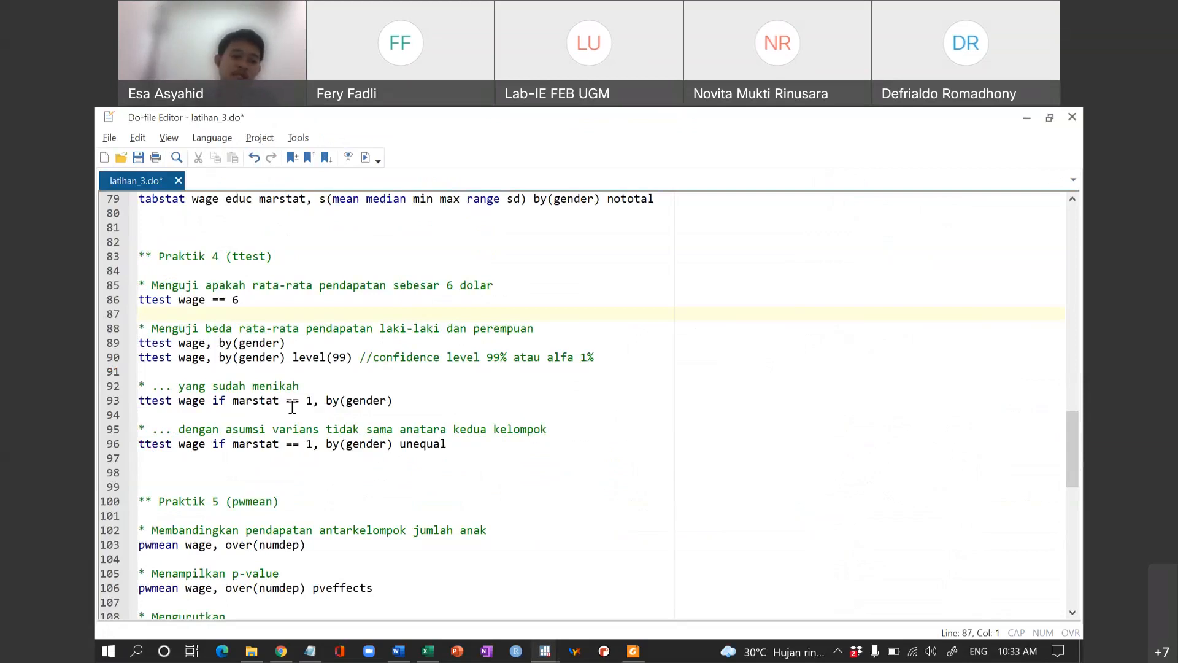
key(Right)
key(Right)
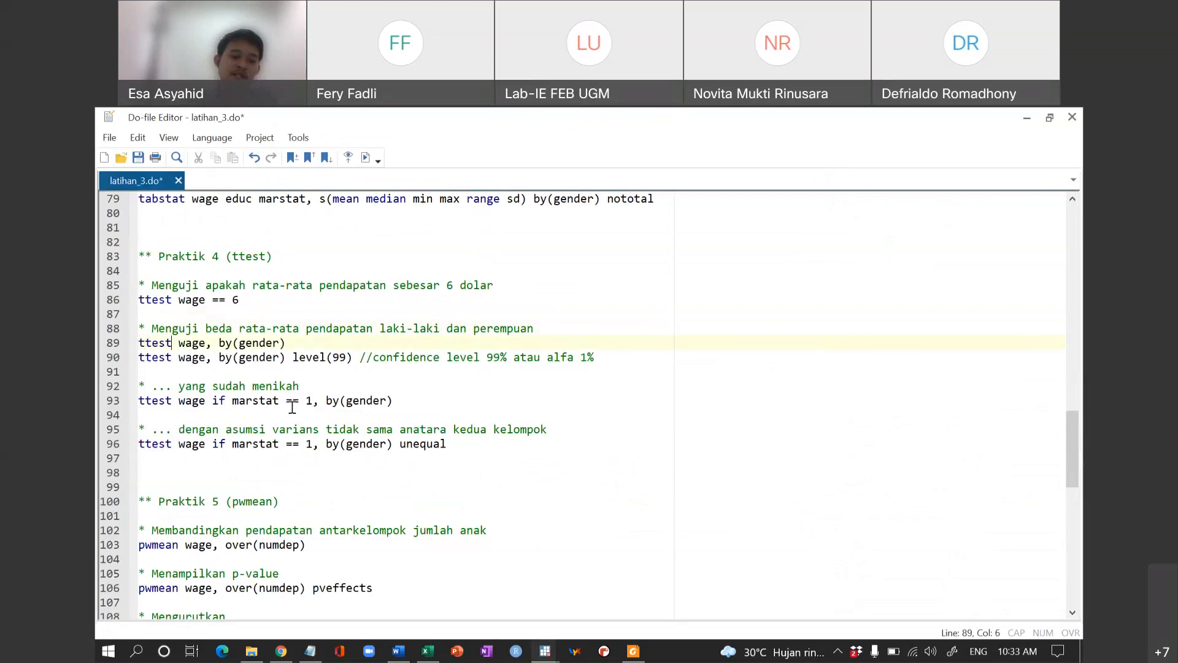
key(Right)
key(Right)
click(215, 299)
drag(216, 299, 243, 300)
click(221, 301)
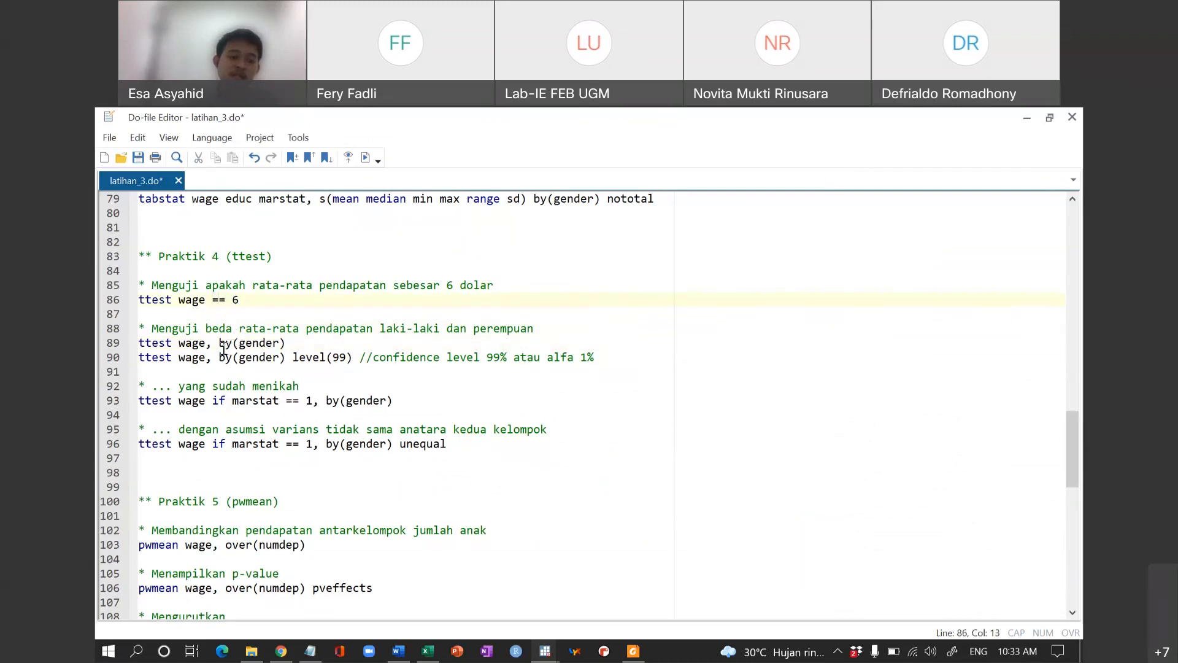
drag(219, 343, 289, 345)
click(288, 345)
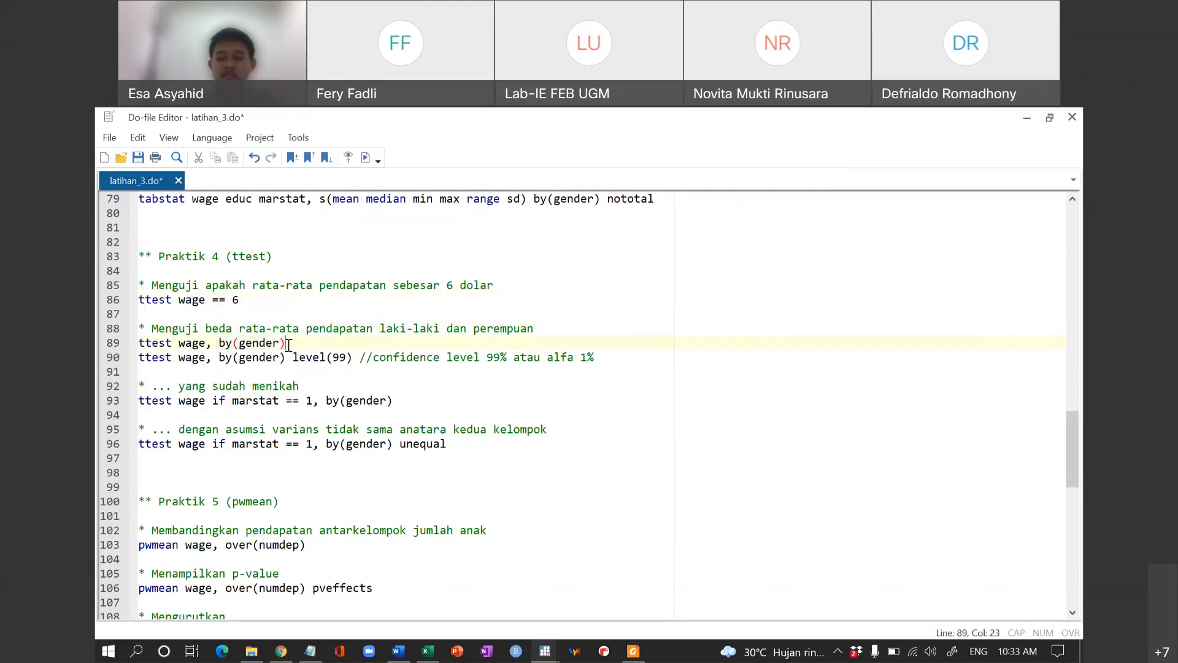
drag(252, 343, 265, 346)
click(266, 345)
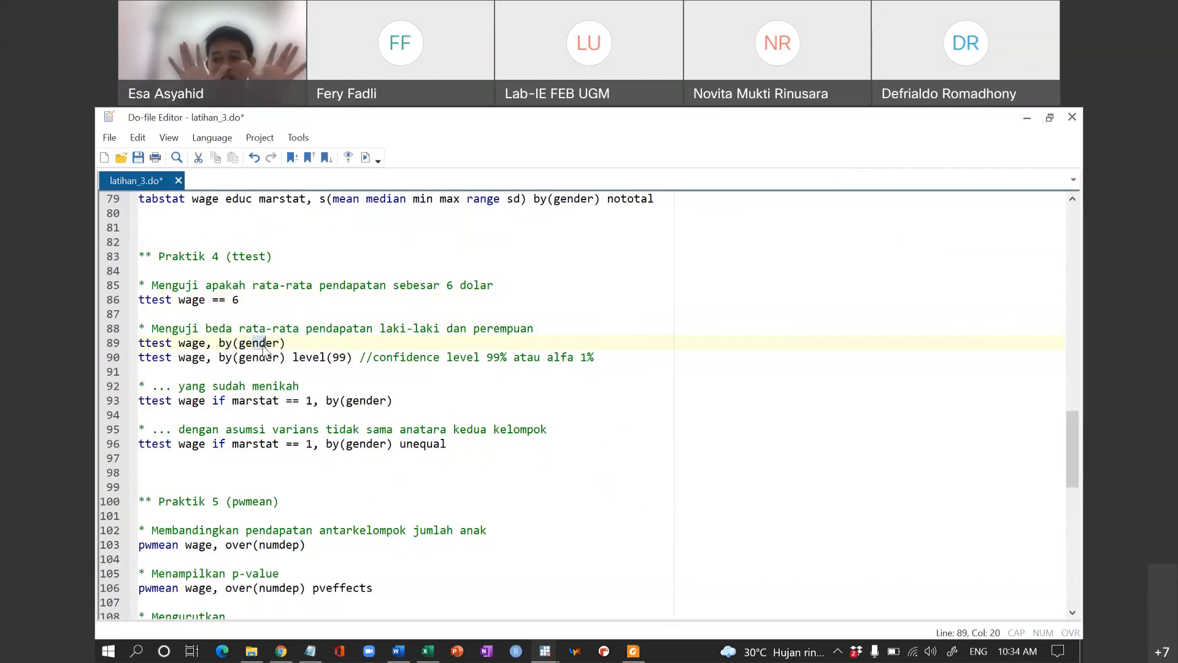
Step: Insert a line containing 0 below ttest wage, by(gender) as a stop point, and execute the do-file
click(296, 344)
key(Return)
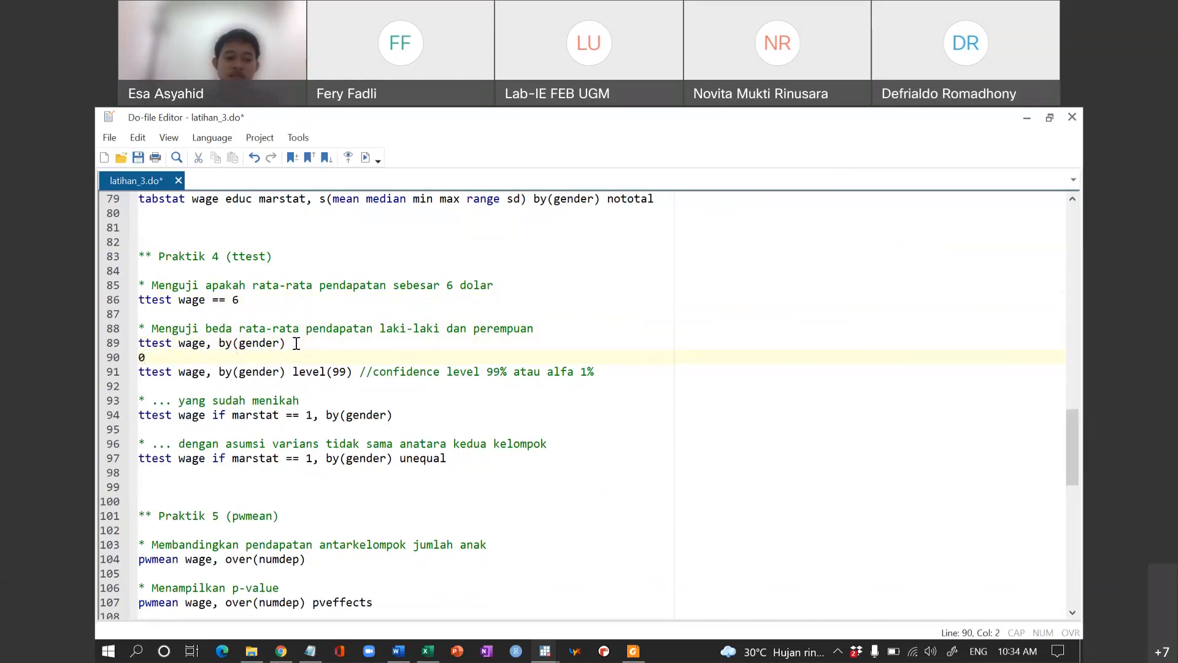
key(ctrl+d)
key(alt+Tab)
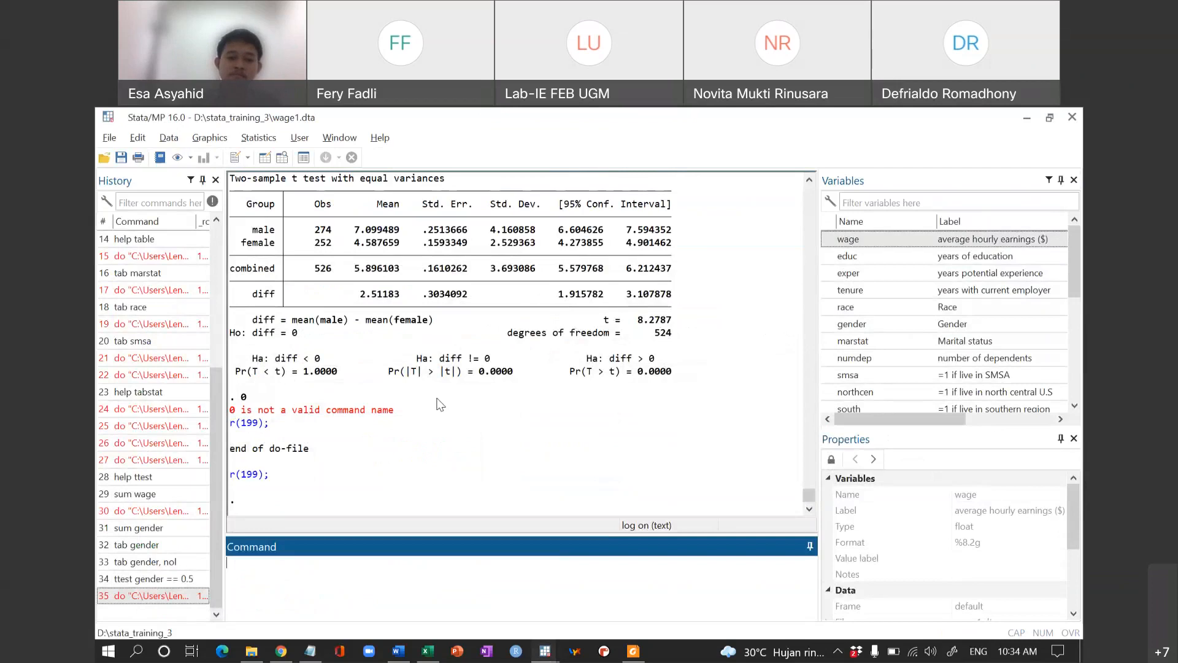
Step: Examine the male, female, combined and diff rows of the two-sample t test and how diff is defined
scroll(440, 403, up, 3)
scroll(514, 430, down, 2)
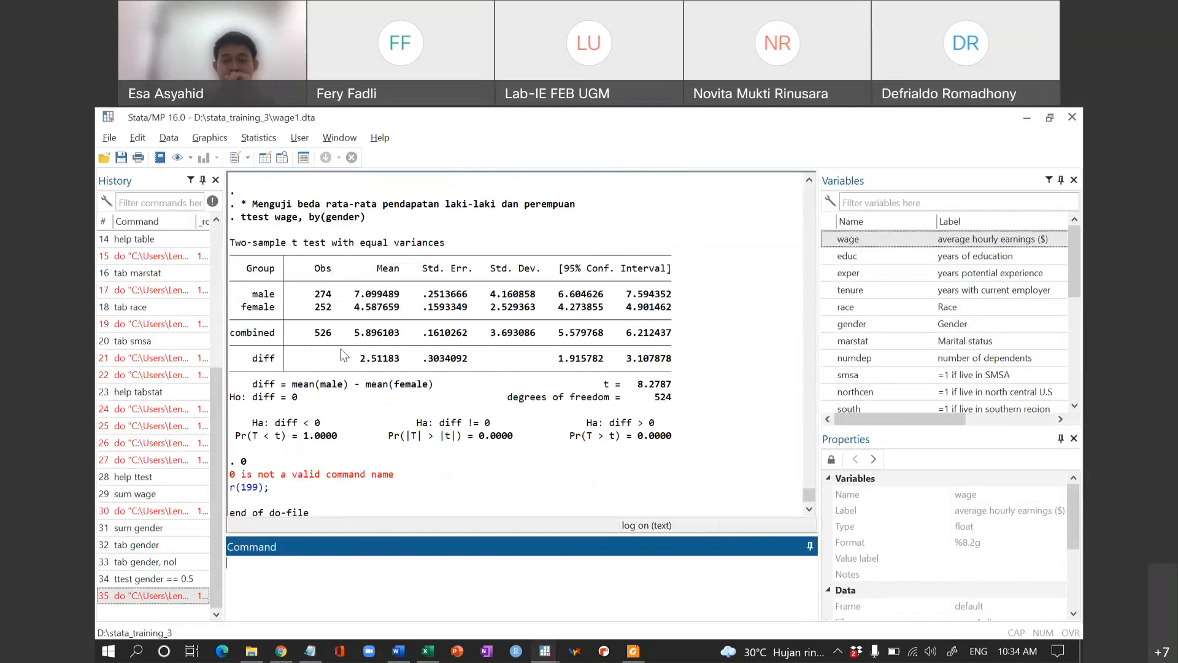
double_click(258, 294)
drag(337, 310, 677, 313)
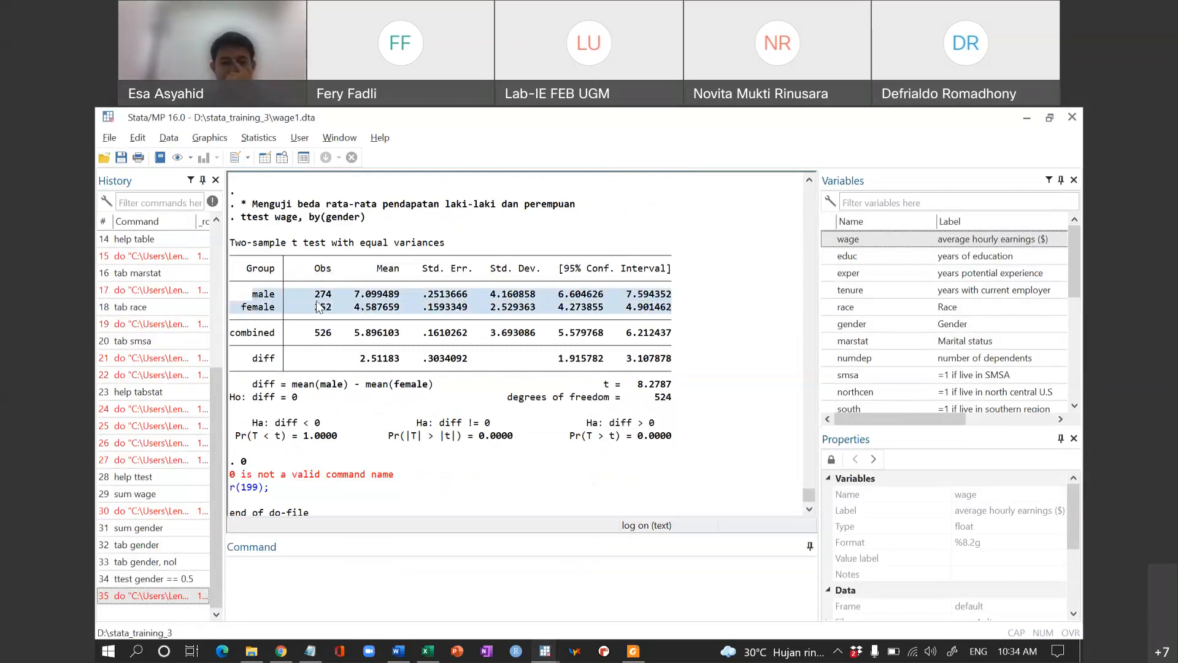
drag(233, 335, 674, 329)
click(672, 326)
drag(253, 361, 705, 356)
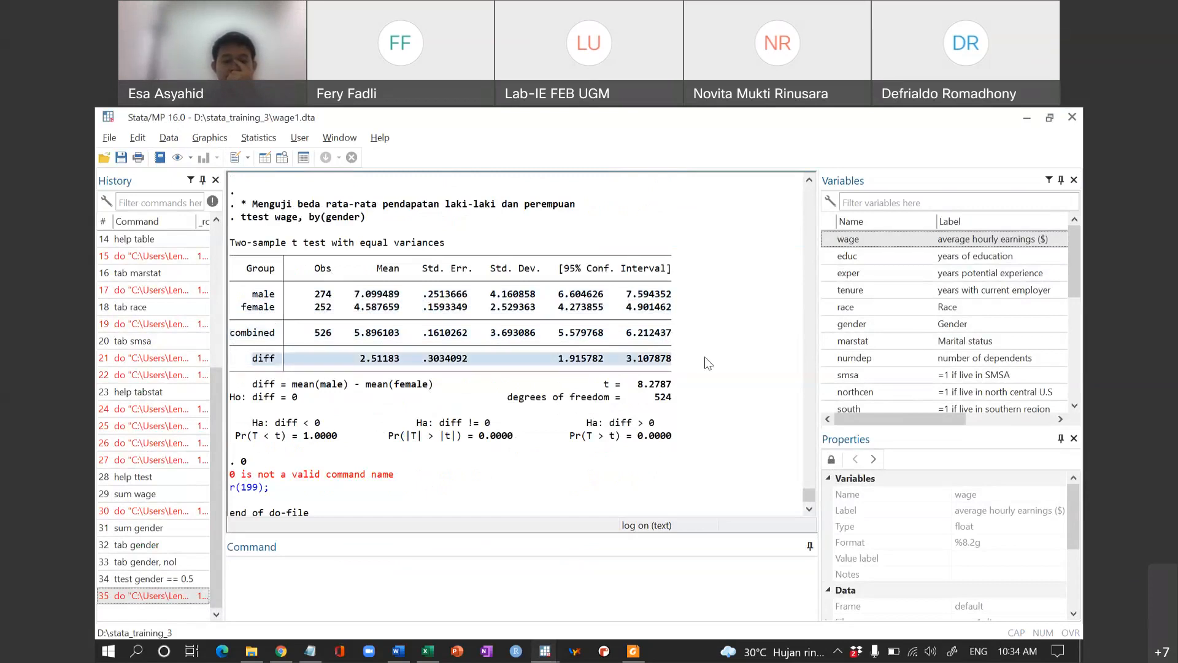
drag(292, 385, 412, 387)
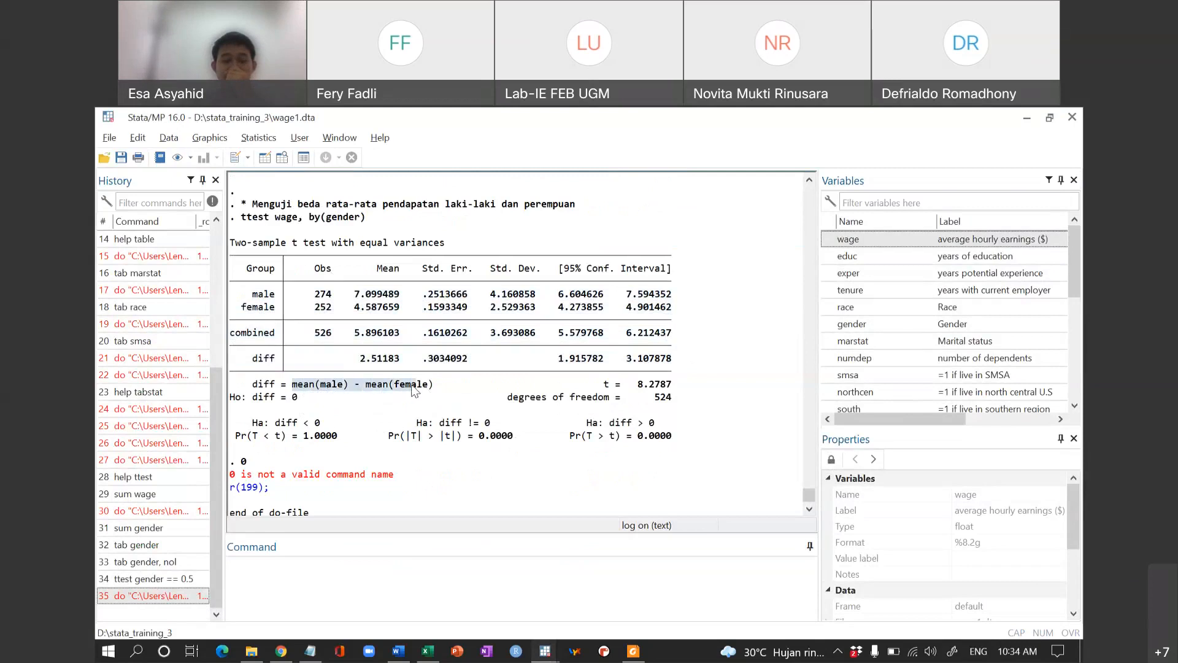
click(412, 390)
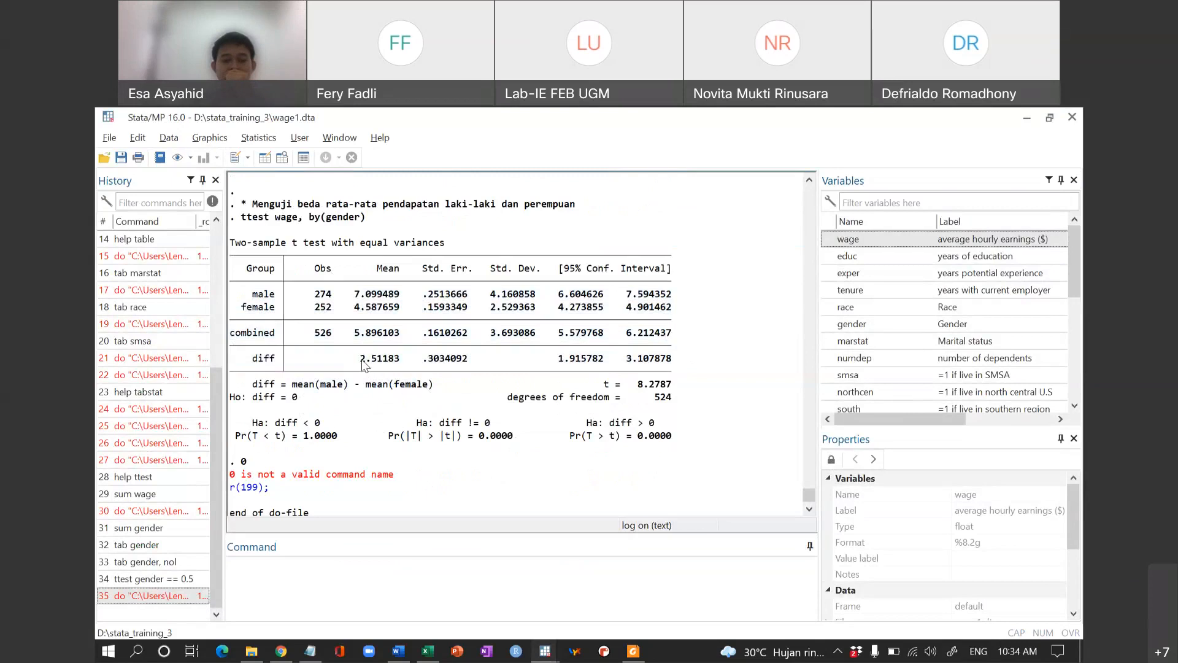
drag(362, 363, 396, 366)
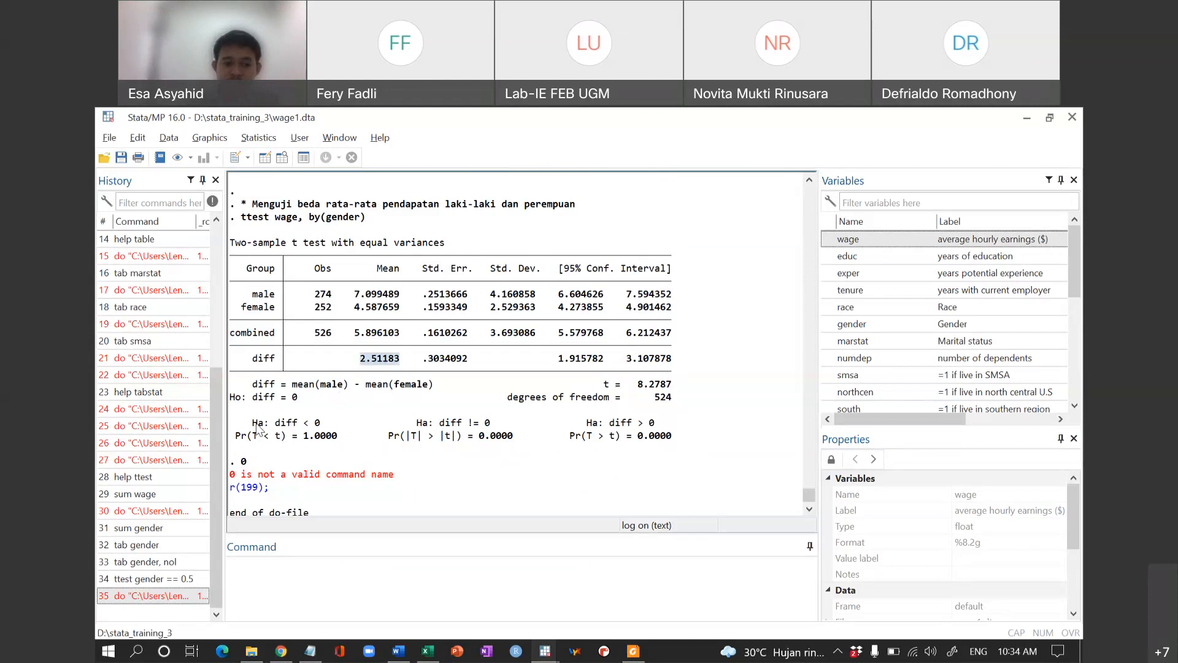
Step: Examine the null hypothesis, the alternative hypotheses and their p-values in the two-sample t test of wage by gender
drag(258, 428, 694, 438)
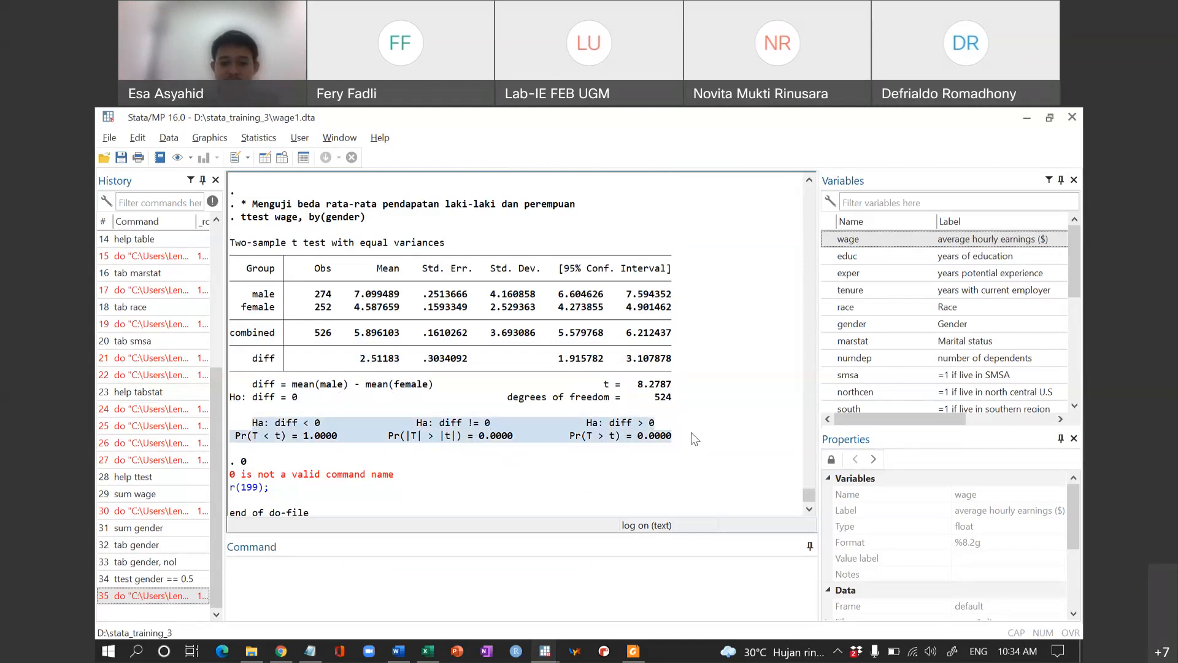
click(235, 404)
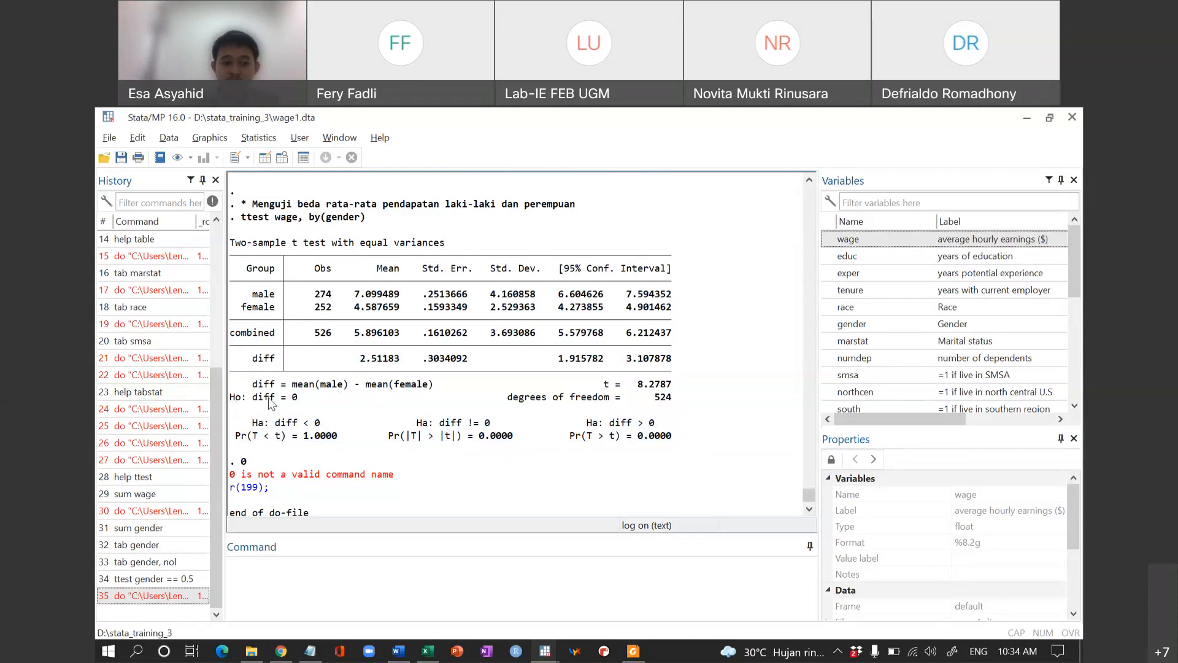
drag(270, 404, 298, 404)
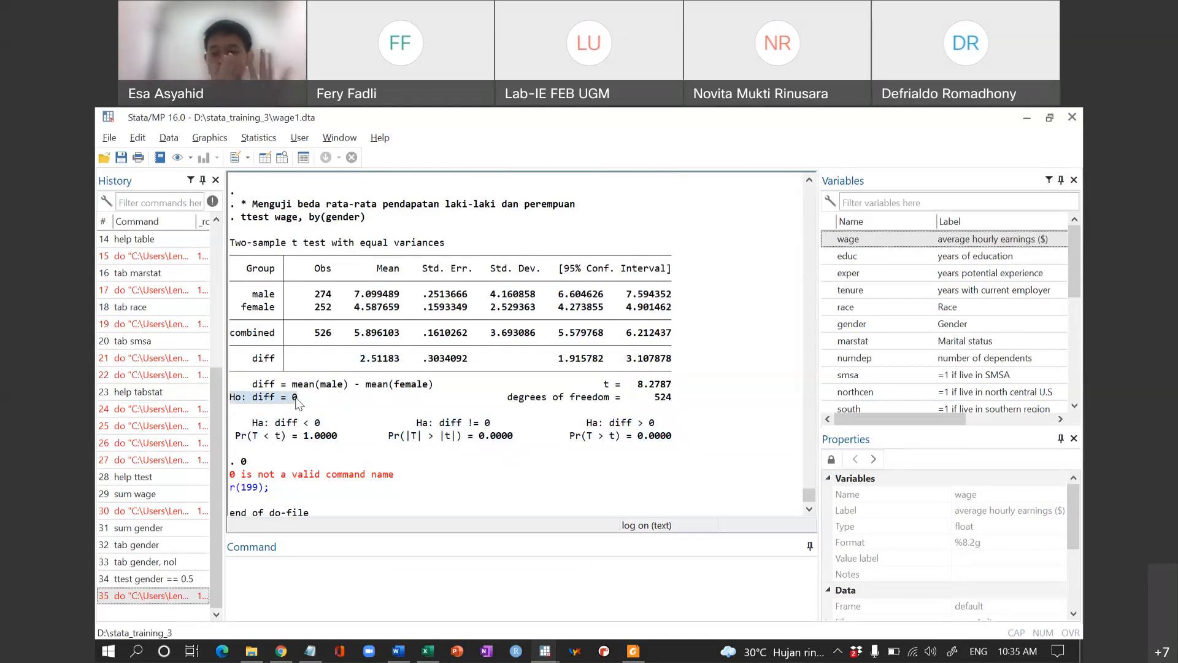
click(584, 122)
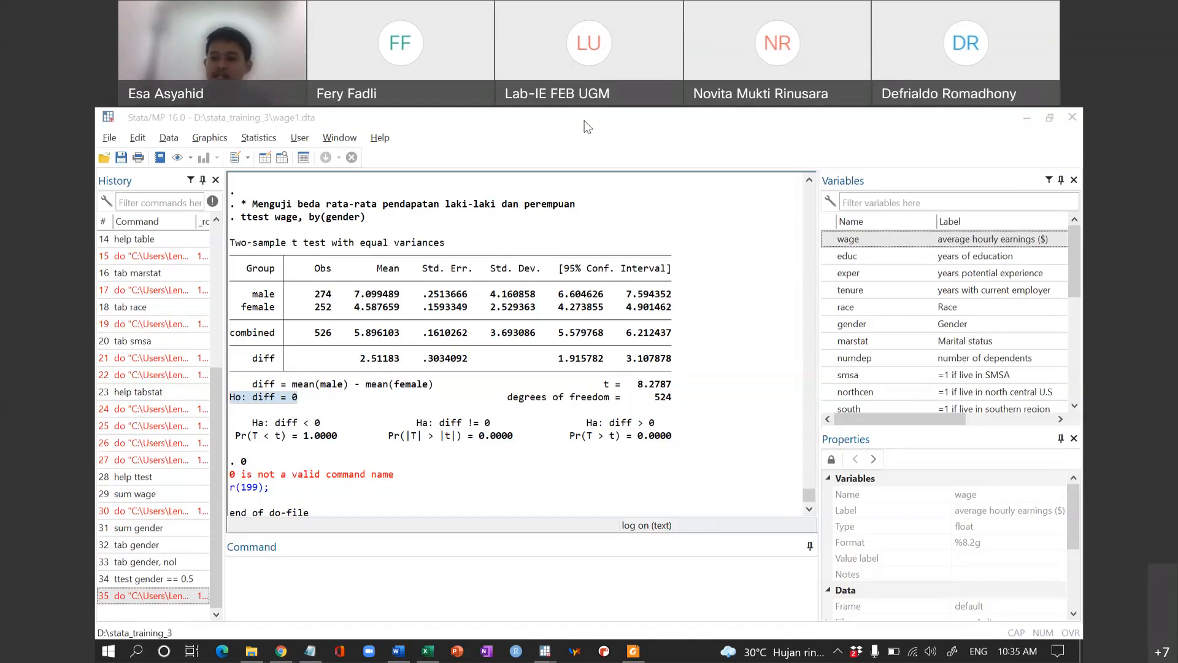
scroll(537, 295, down, 1)
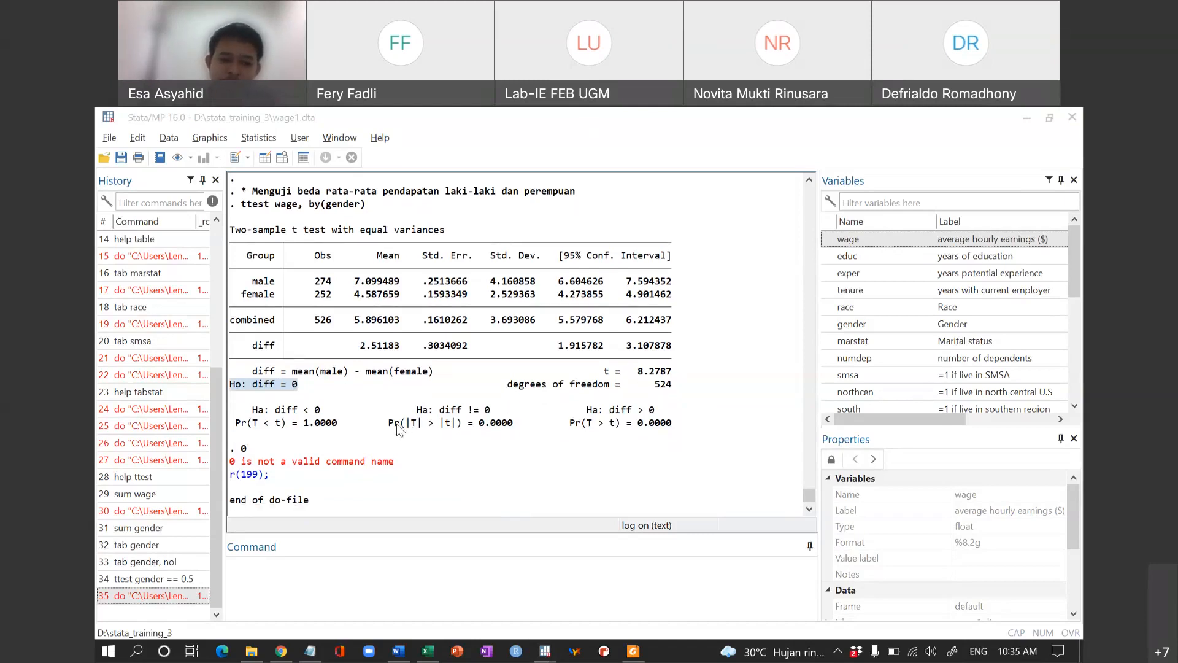
drag(389, 422, 672, 424)
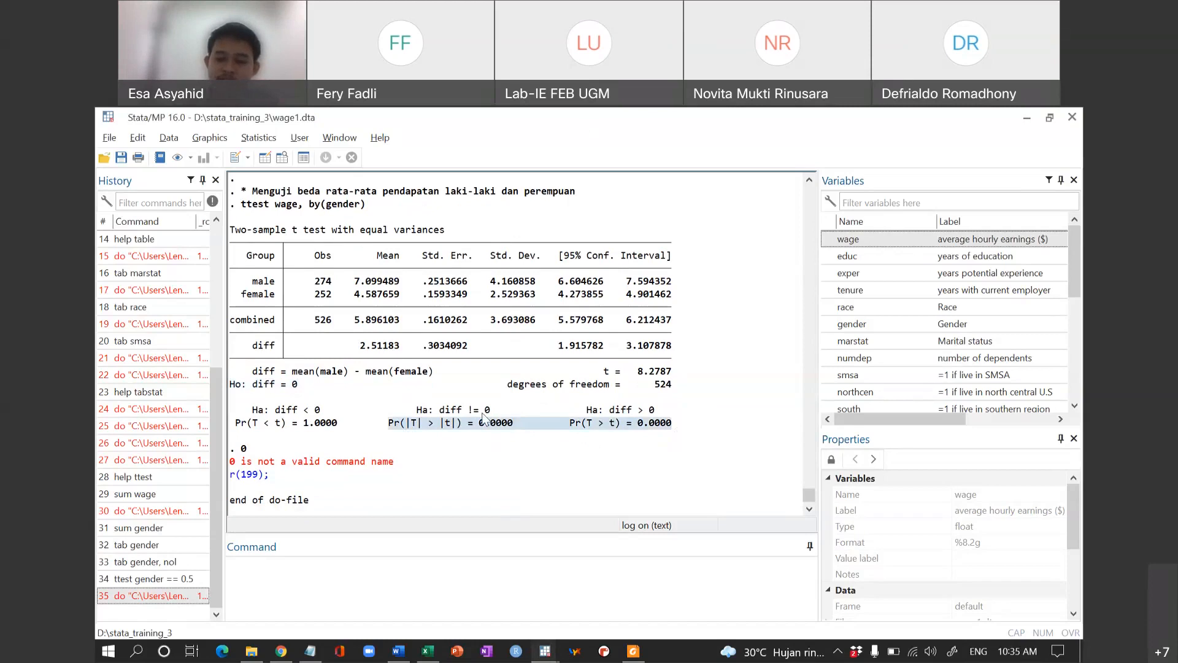
drag(416, 410, 498, 430)
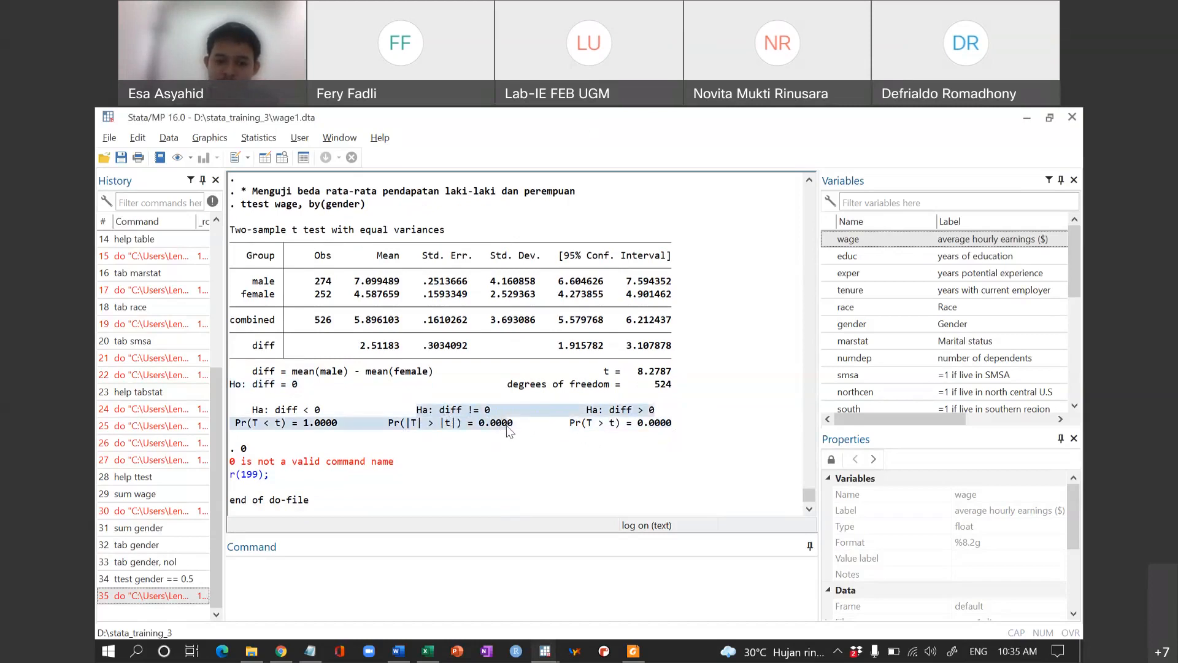
click(506, 431)
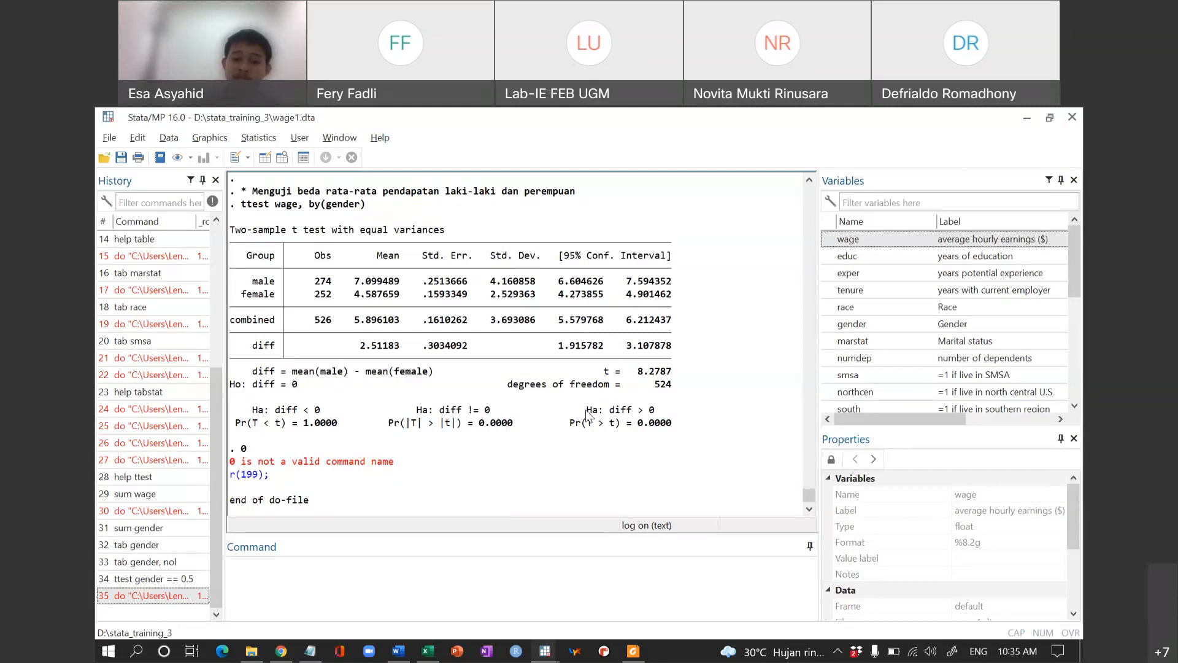
drag(586, 411, 690, 432)
click(690, 432)
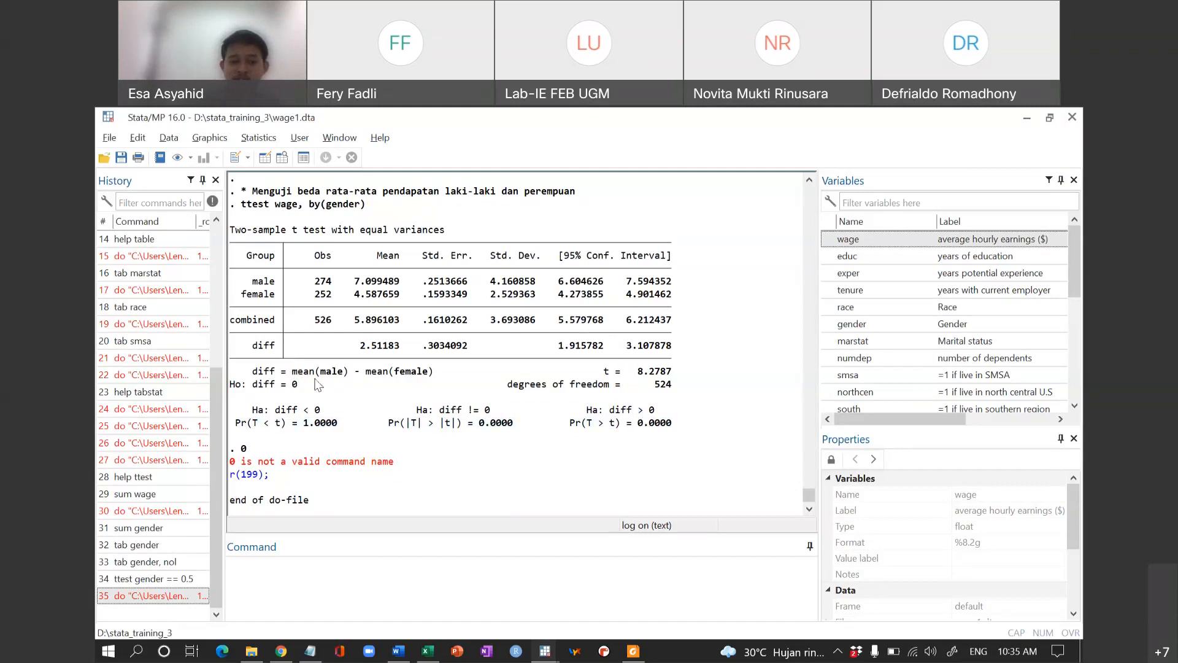
drag(320, 376, 405, 380)
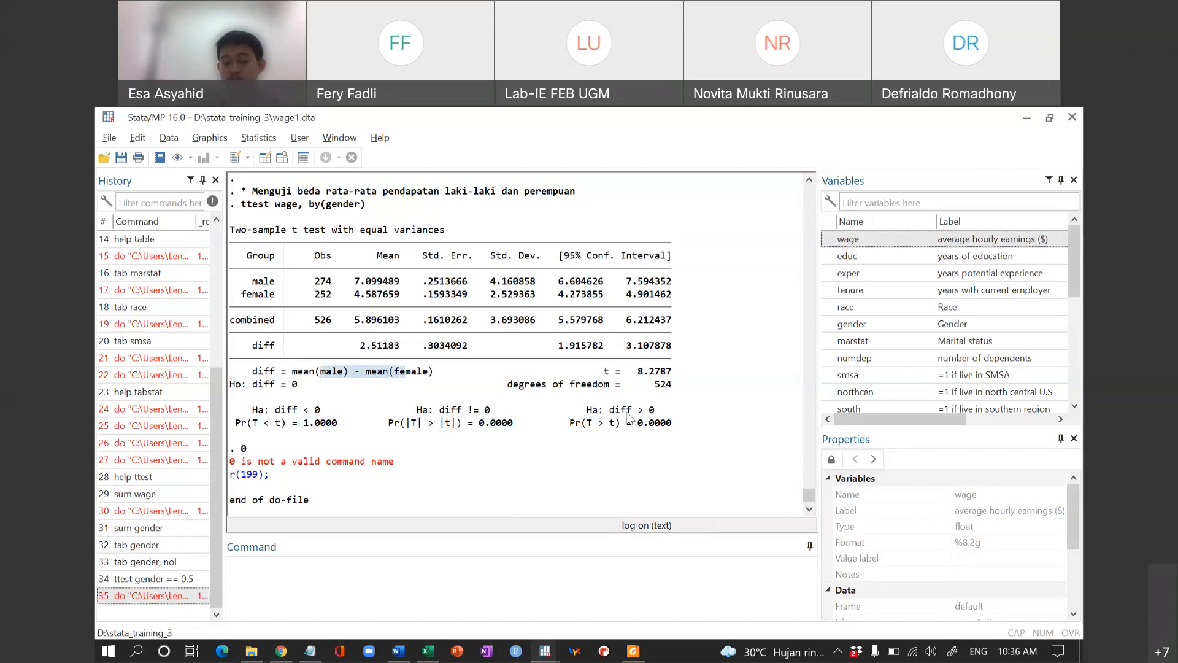
click(646, 430)
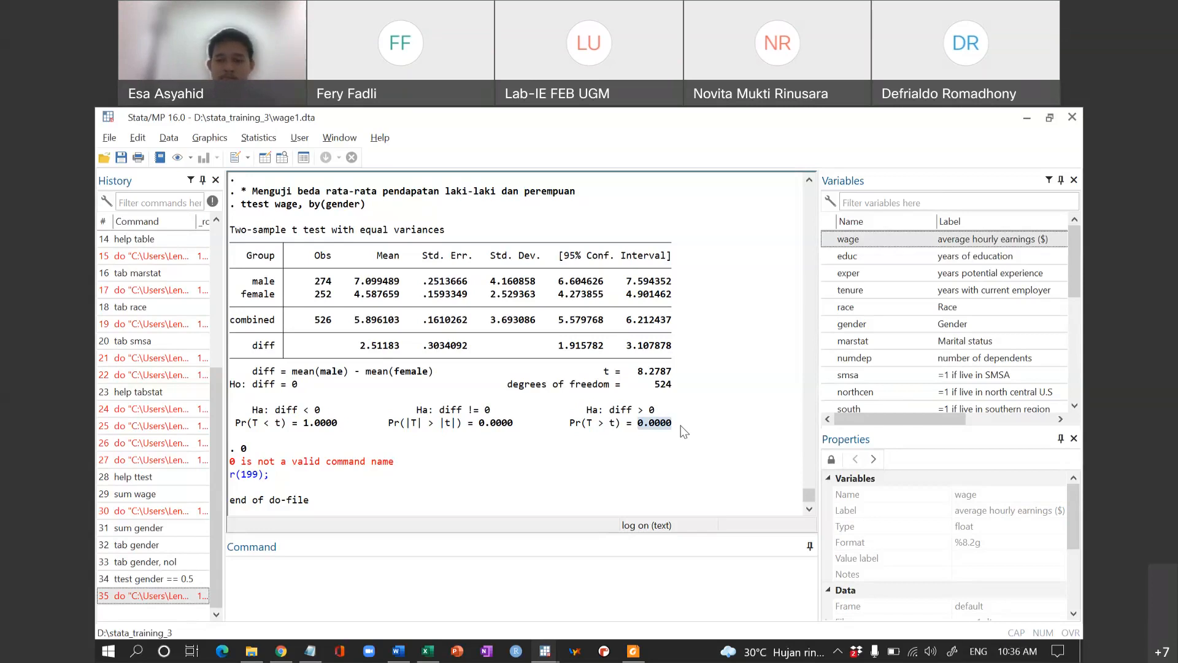
Step: Return to the do-file and delete the stop line containing 0 below ttest wage, by(gender)
key(alt+Tab)
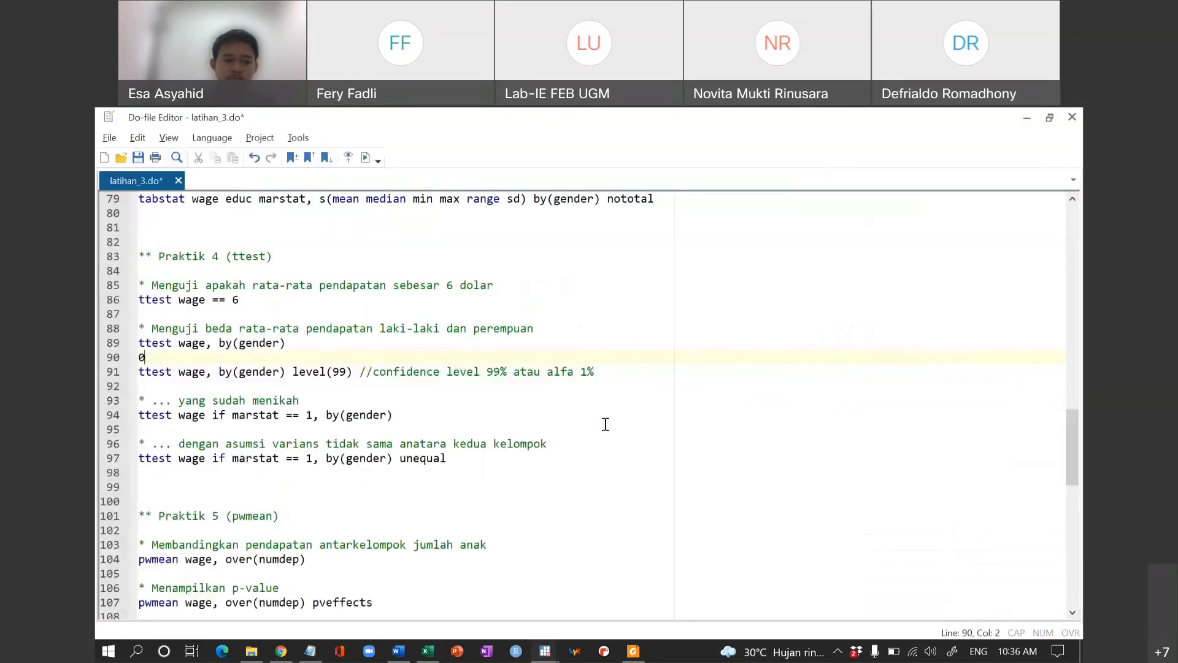
key(BackSpace)
key(BackSpace)
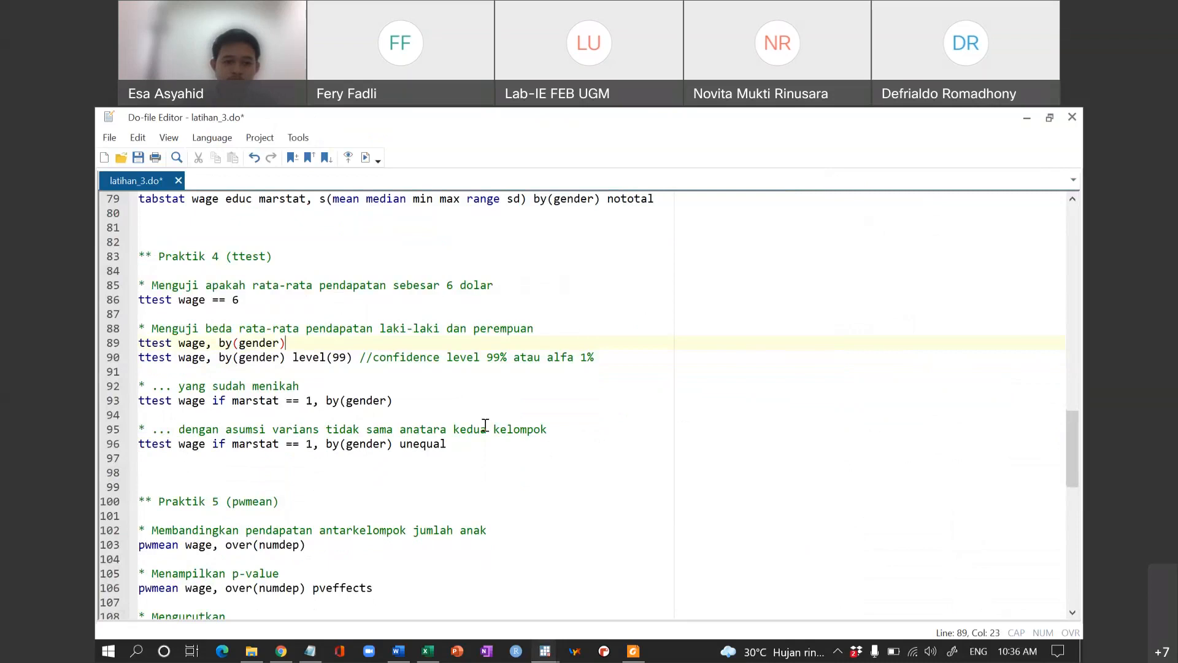
key(Down)
key(Down)
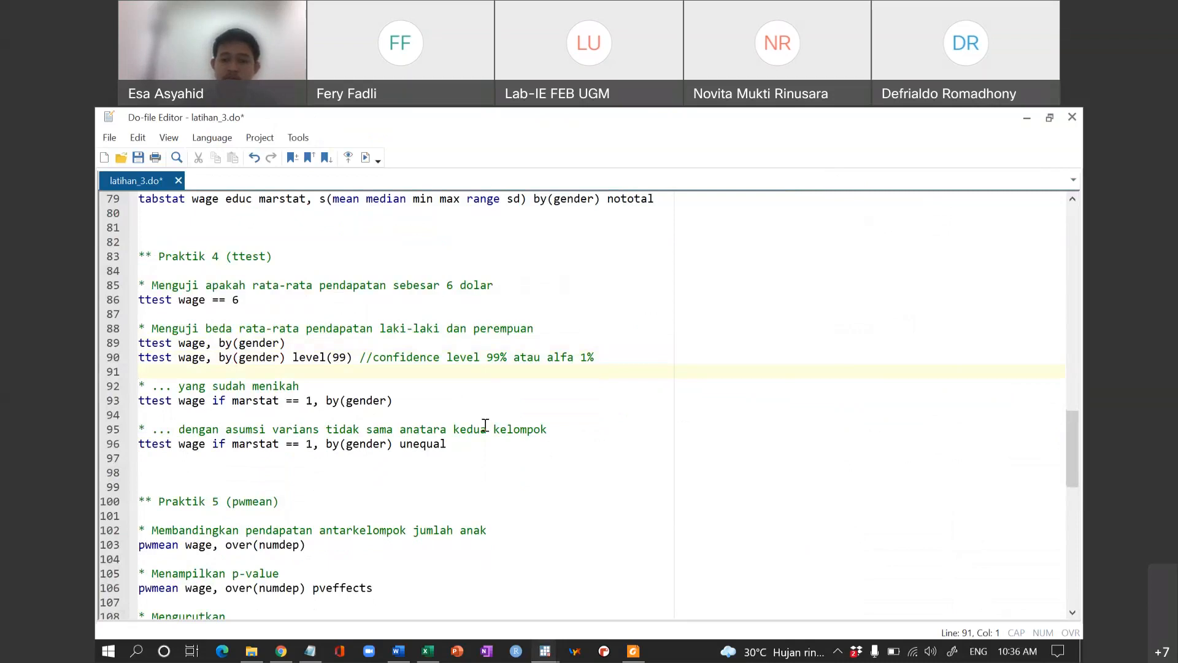
Step: Check the 95% confidence interval columns in the two-sample t-test output and return to the do-file
key(alt+Tab)
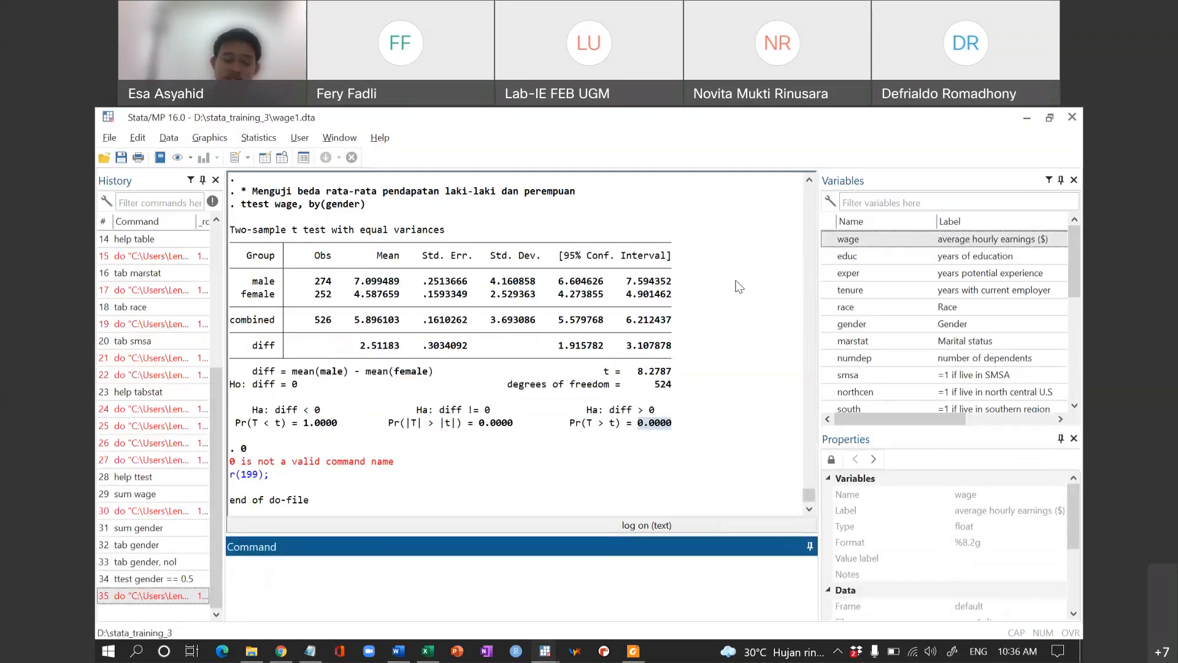
key(alt+Tab)
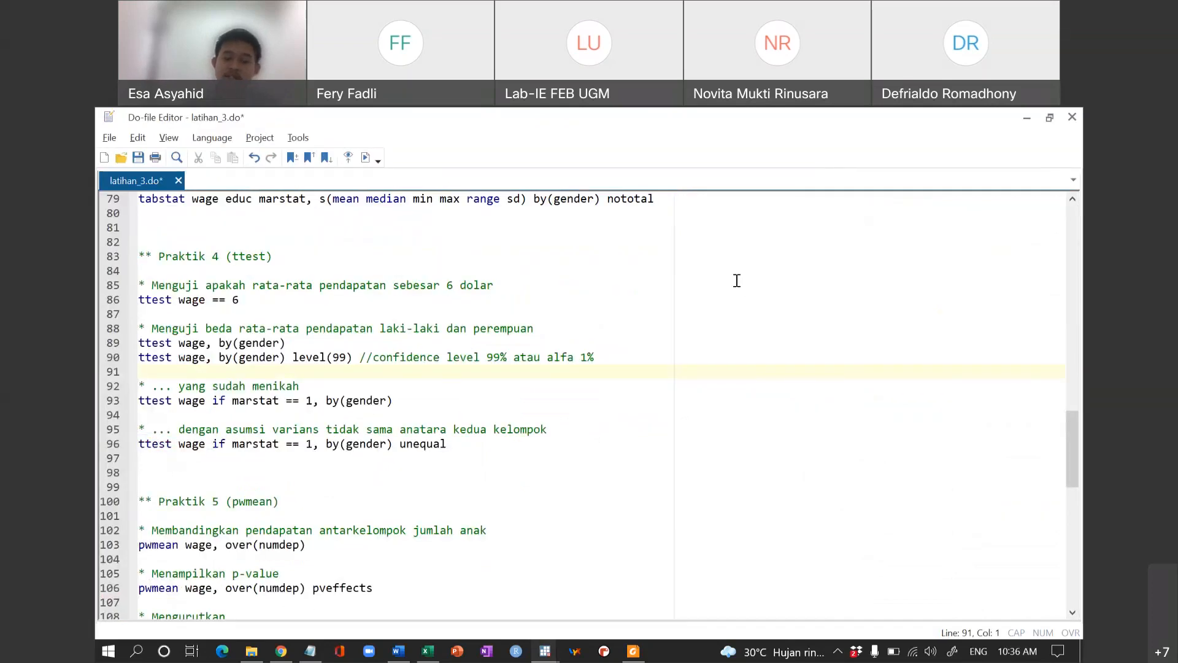
key(alt+Tab)
drag(563, 256, 667, 262)
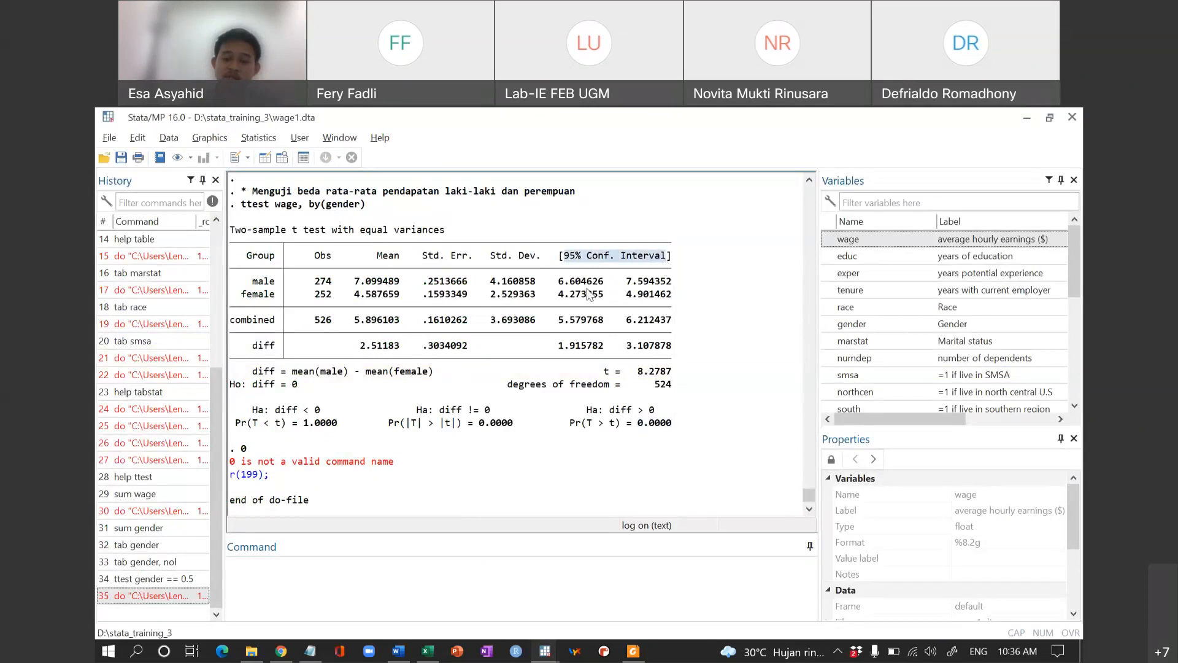
key(alt+Tab)
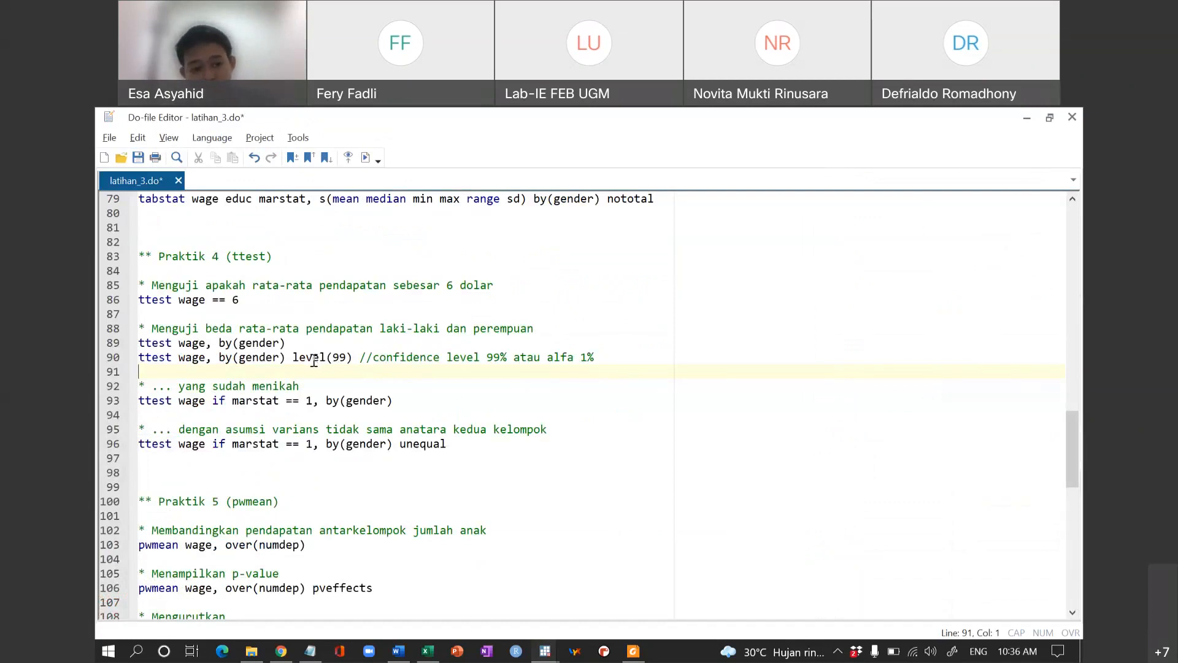
Step: Add a stop line containing 0 below ttest wage, by(gender) level(99), run the do-file and switch to the Stata results
drag(297, 359, 345, 362)
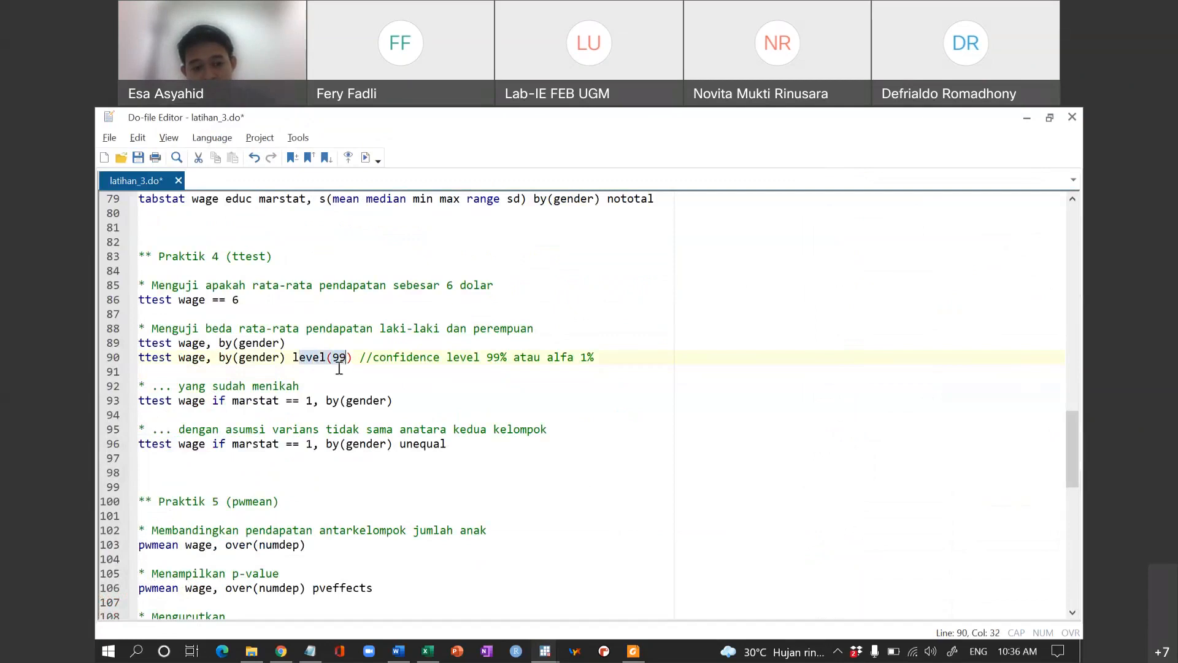
click(331, 371)
text(0)
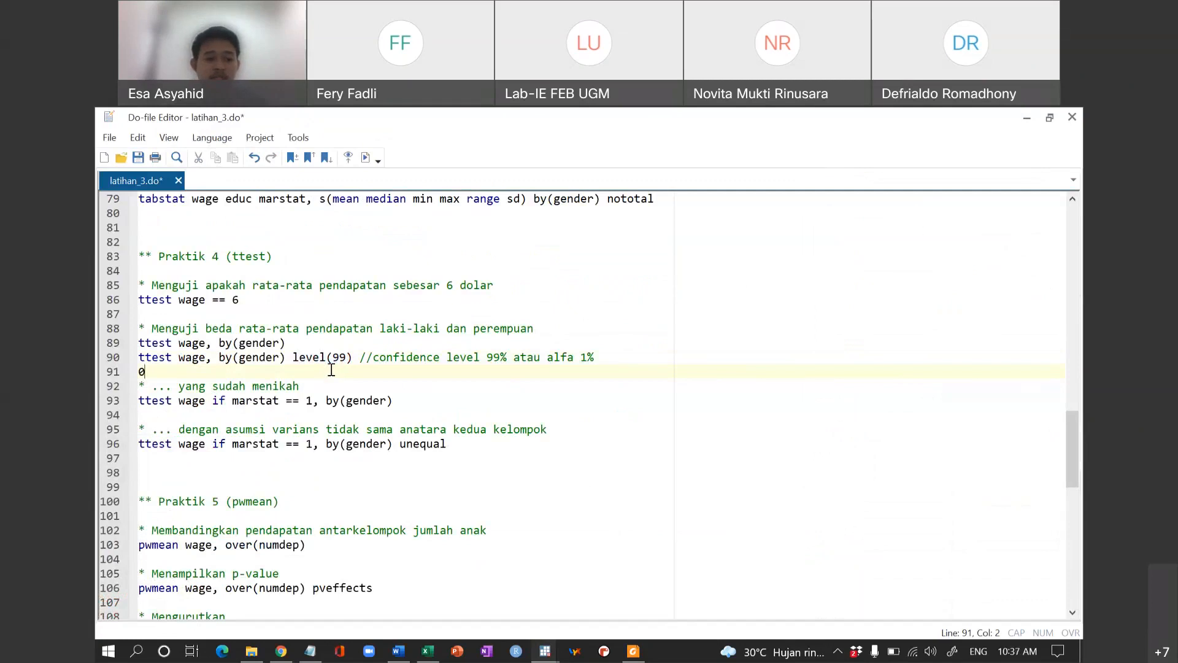
key(alt+Tab)
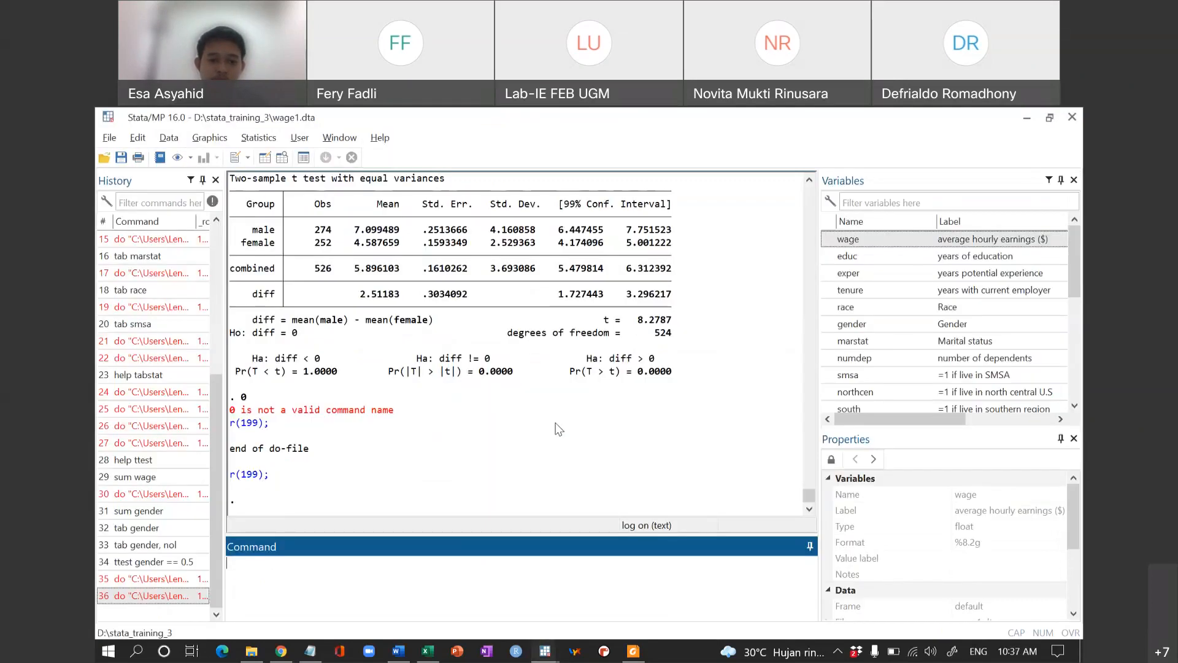
Step: Examine the 99% confidence interval columns in the two-sample t test of wage by gender
scroll(555, 423, up, 1)
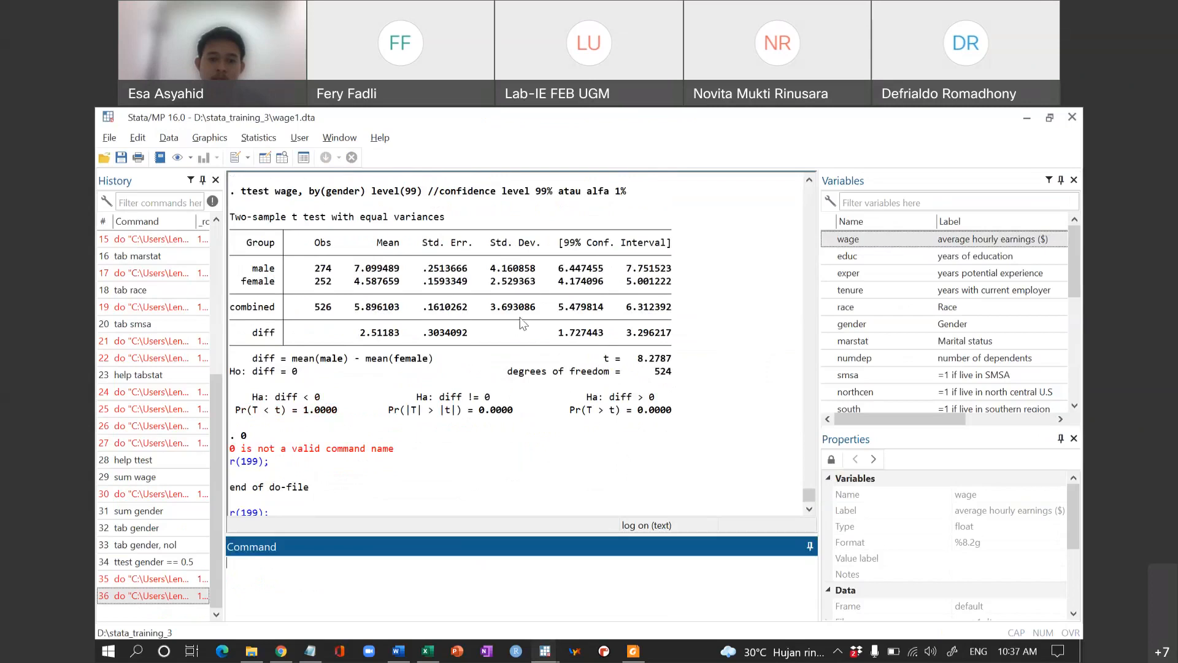
scroll(522, 324, up, 1)
drag(564, 257, 668, 261)
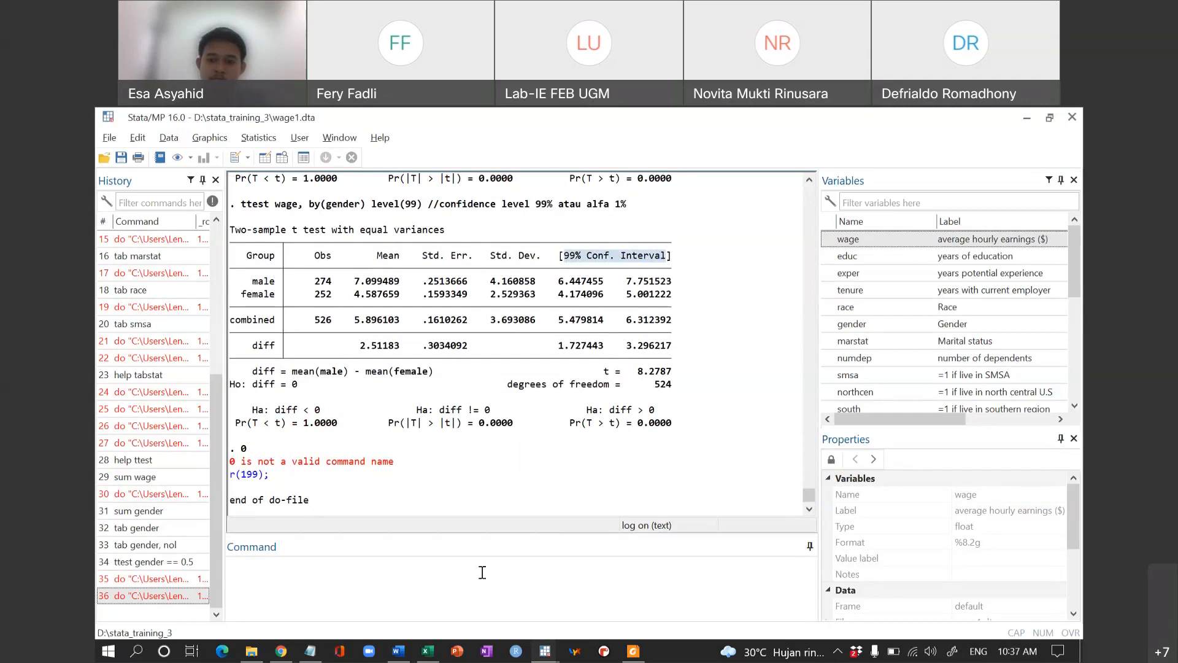
Step: Return to the do-file and delete the stop line containing 0 below the level(99) t test
key(alt+Tab)
key(BackSpace)
click(339, 402)
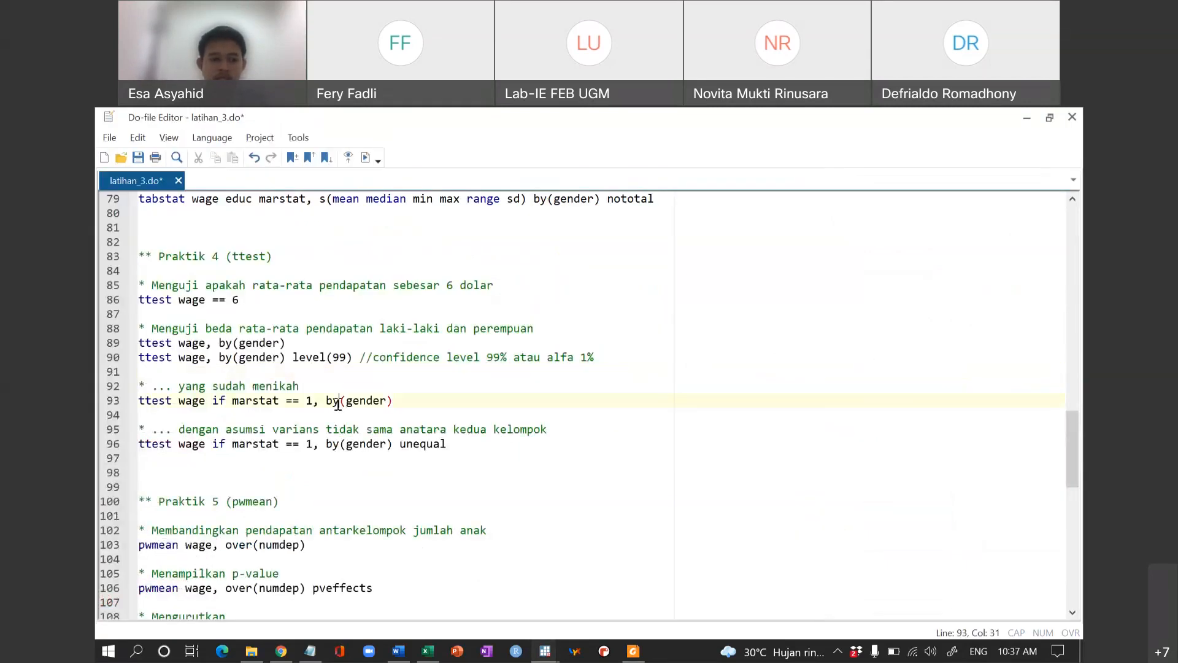
Step: Add a stop line containing 0 below ttest wage if marstat == 1, by(gender), run the do-file and switch to the results
click(241, 421)
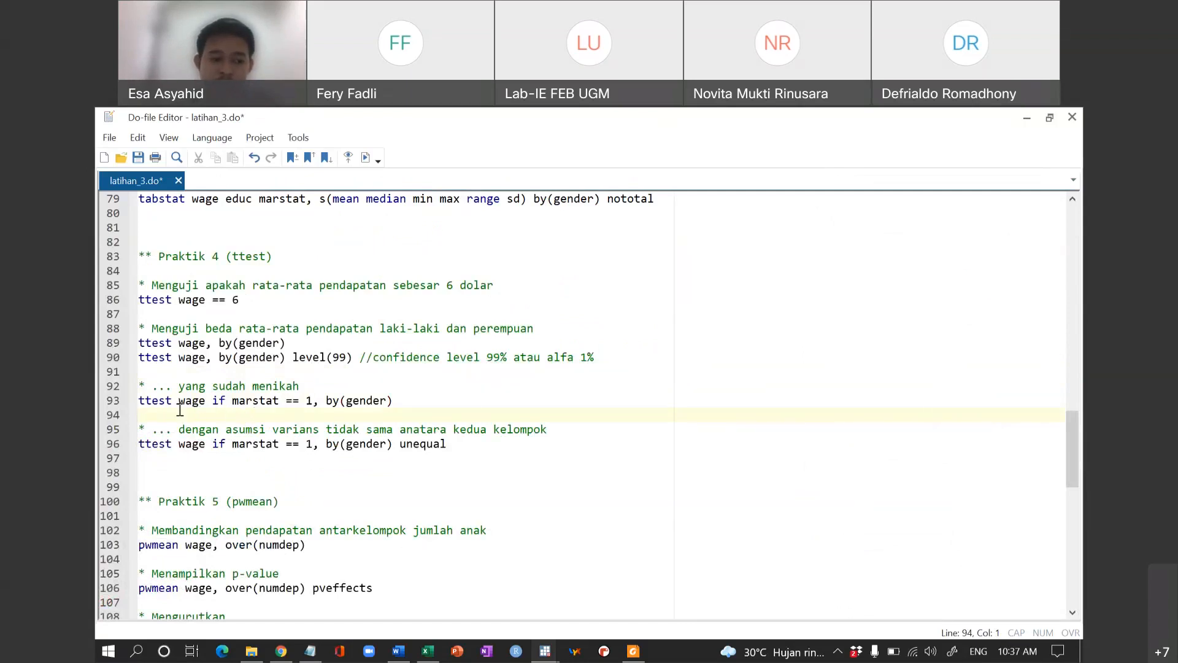
double_click(217, 402)
click(233, 401)
drag(233, 400, 312, 402)
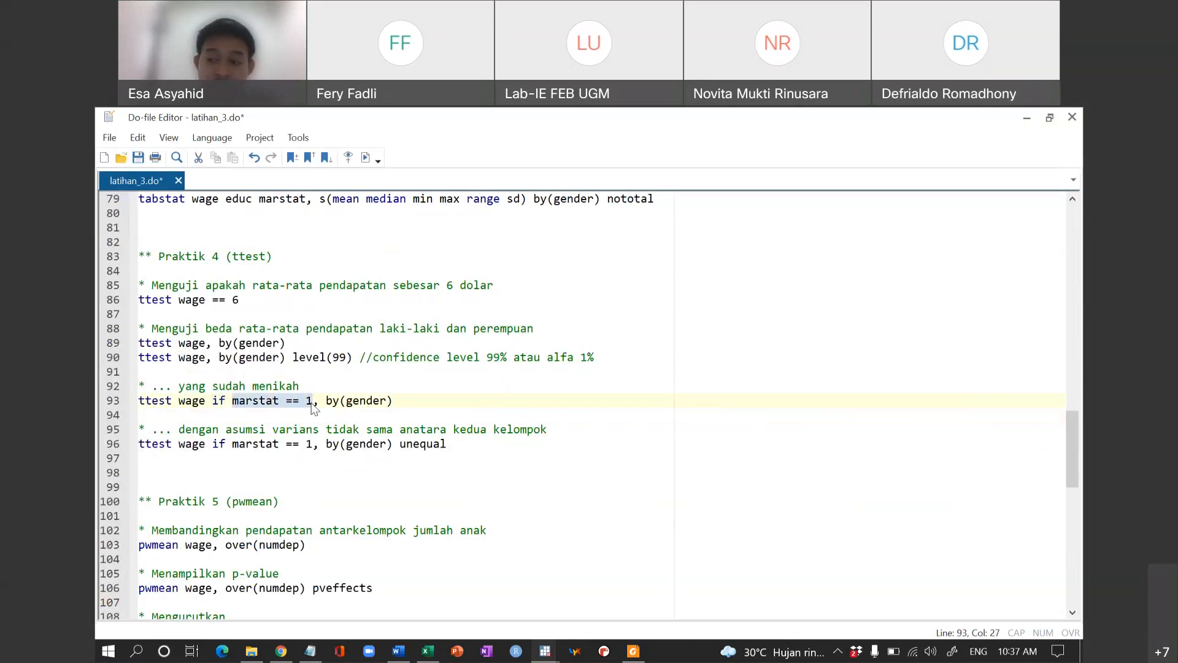
click(298, 416)
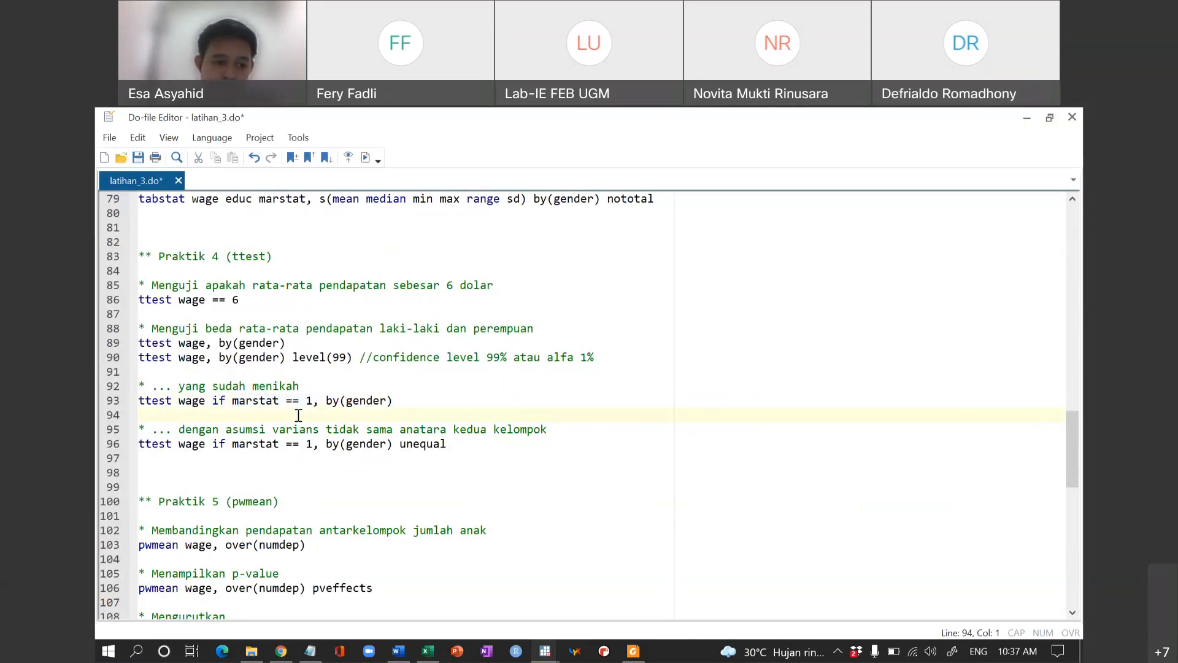
text(0)
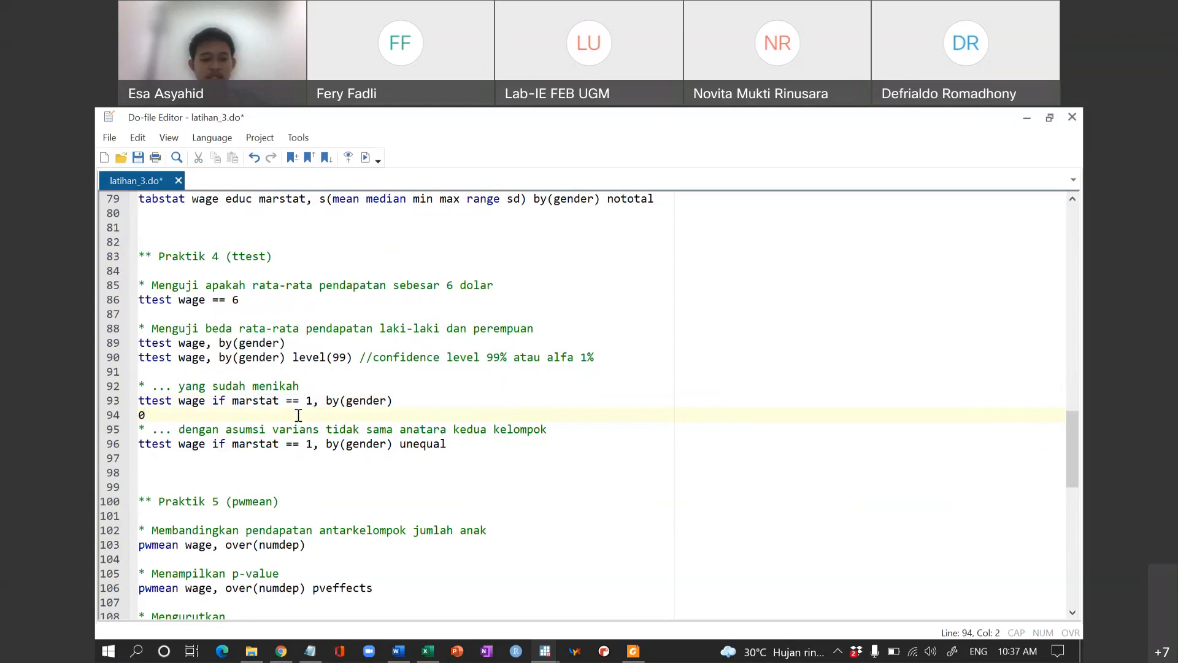
key(ctrl+d)
key(alt+Tab)
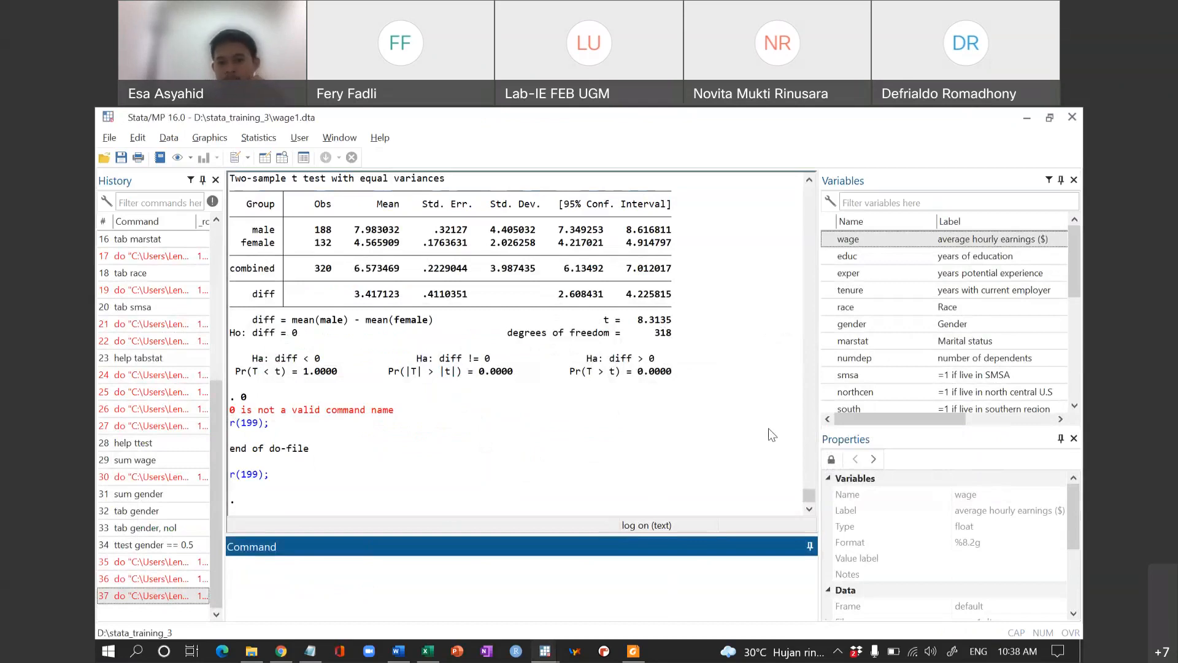
Step: Examine the t-test table for married respondents and compare it with the preceding 99% test of all respondents
scroll(617, 412, up, 1)
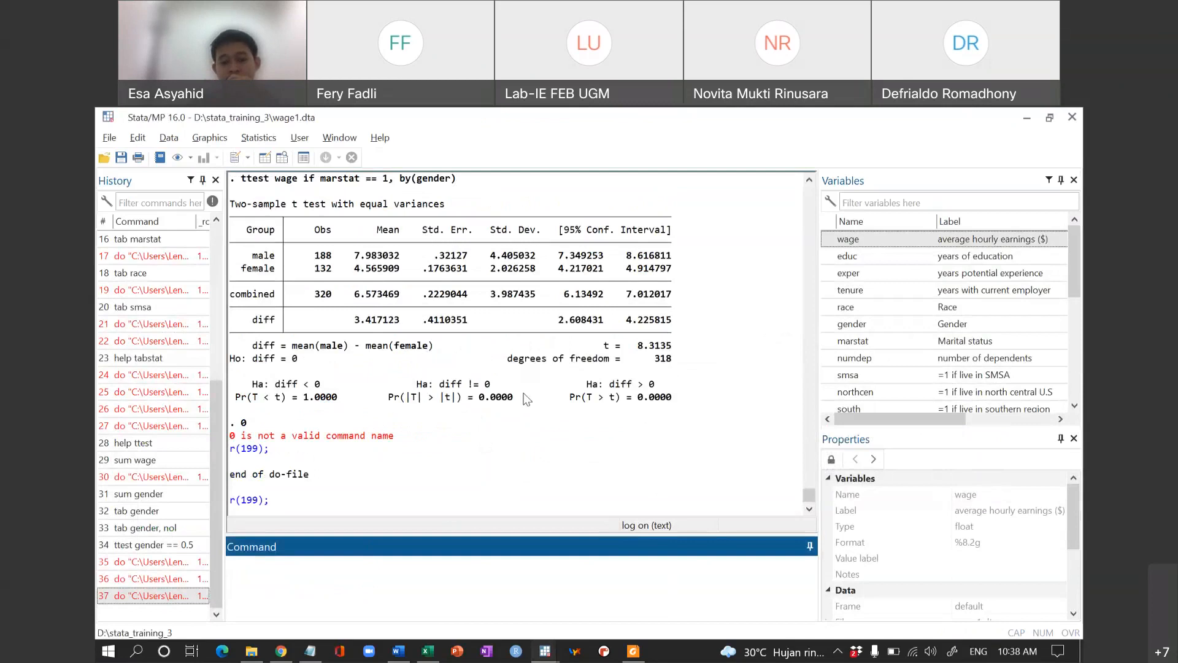
scroll(526, 399, up, 2)
scroll(526, 399, down, 1)
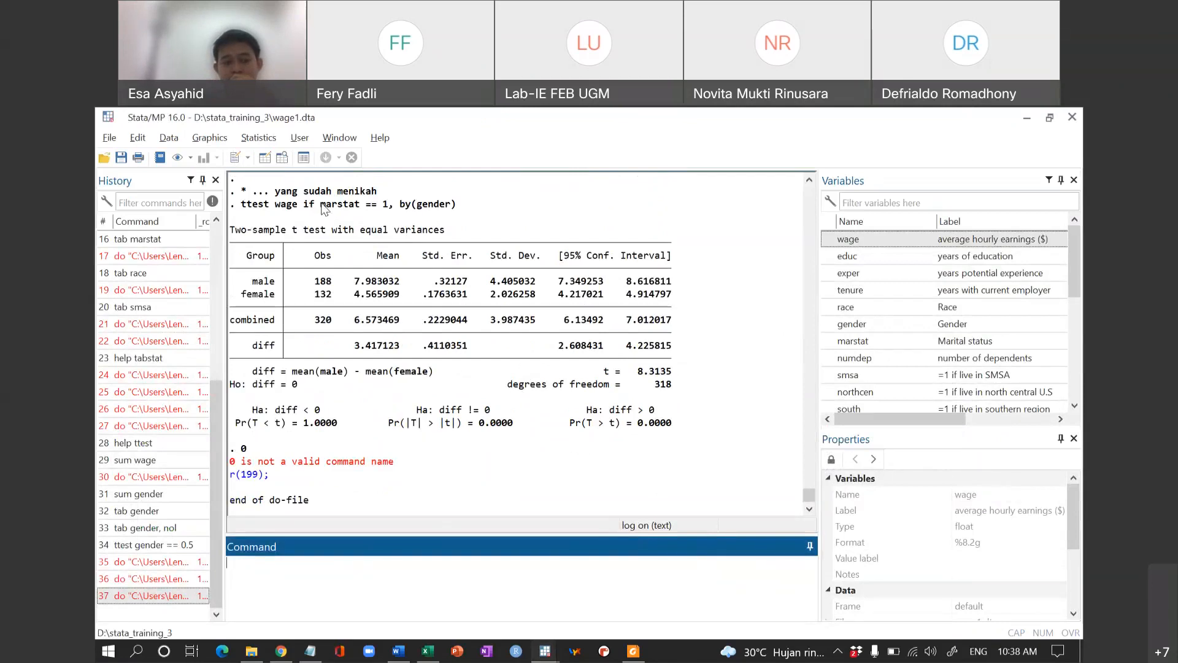
drag(239, 256, 687, 422)
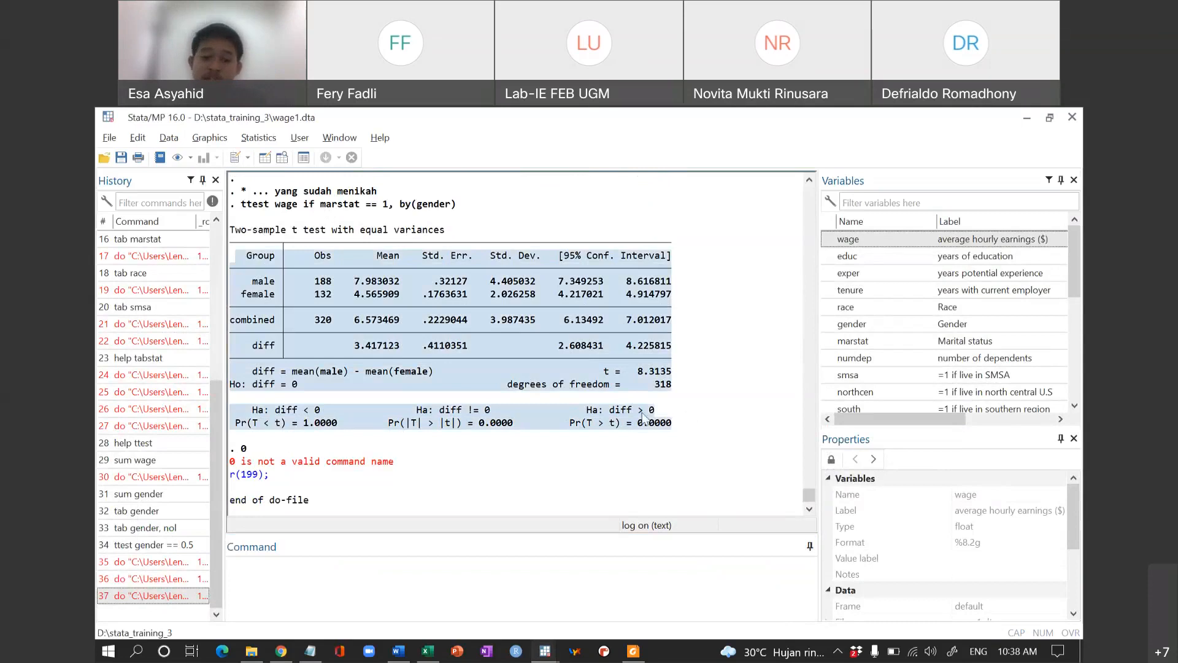
scroll(565, 385, up, 5)
scroll(566, 385, up, 1)
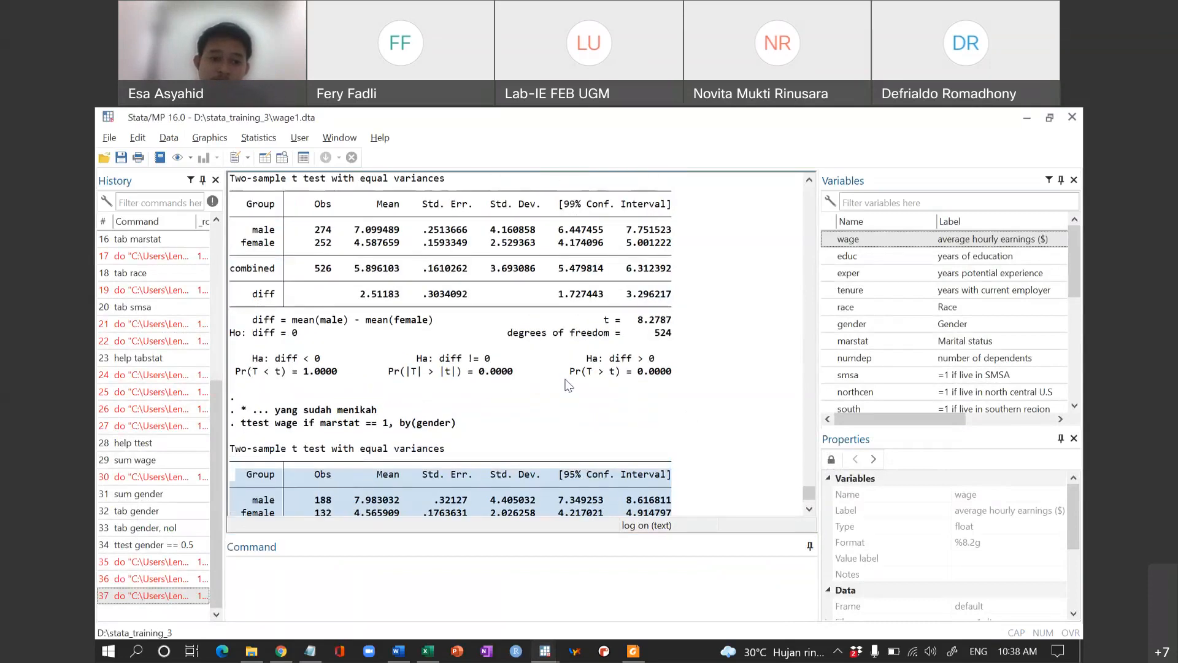
scroll(565, 385, down, 7)
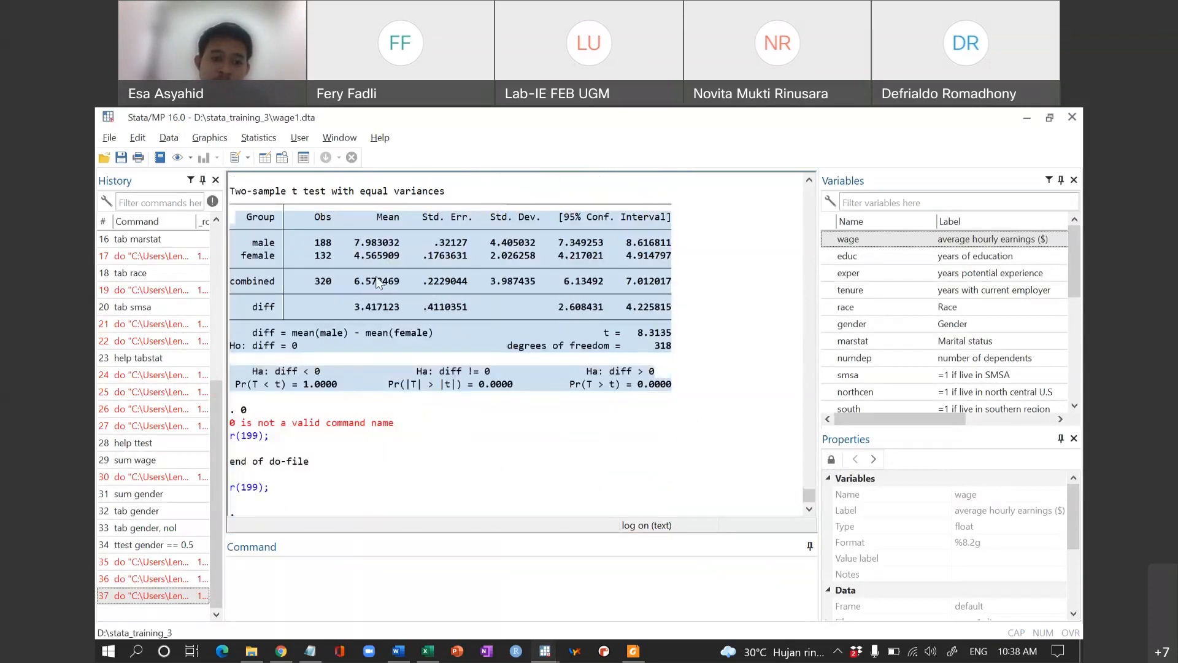
scroll(377, 282, up, 1)
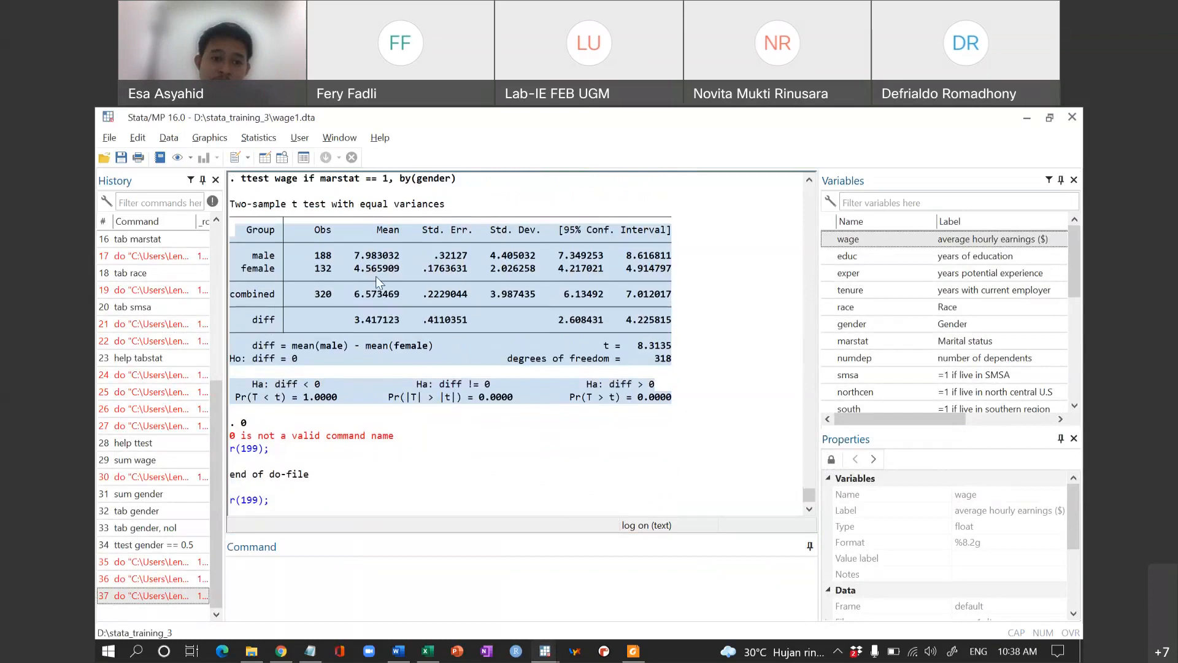
Step: Check the p-values of the two-sided and diff > 0 alternatives in the married-only t test
click(476, 393)
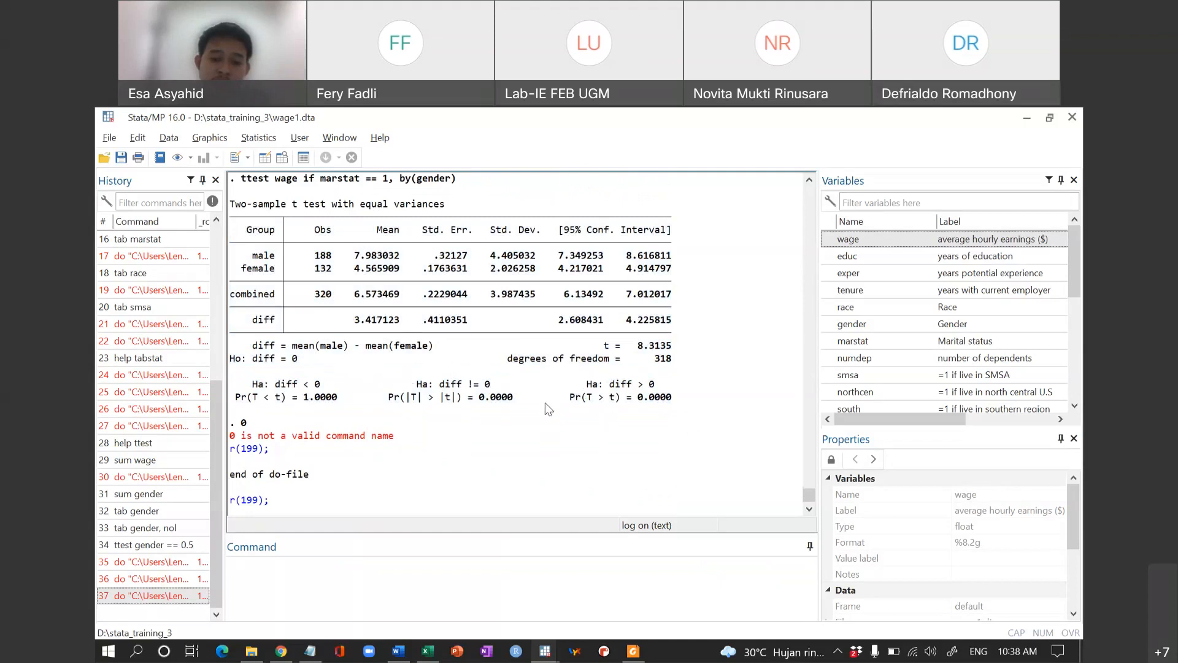
drag(391, 400, 677, 406)
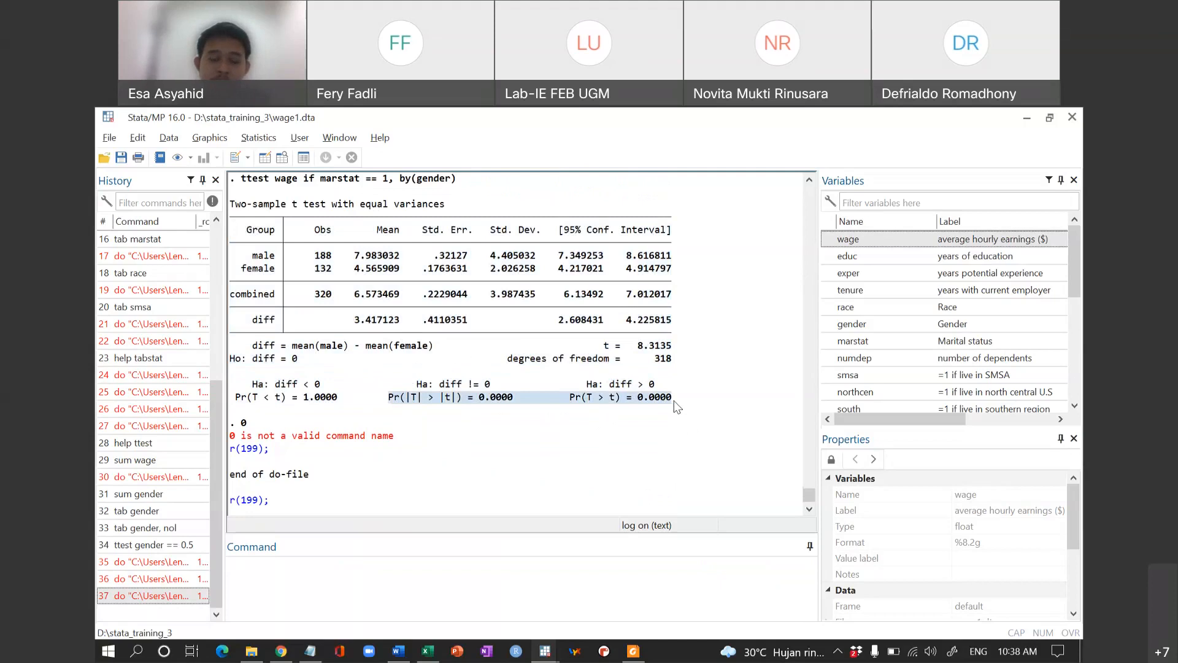
click(675, 406)
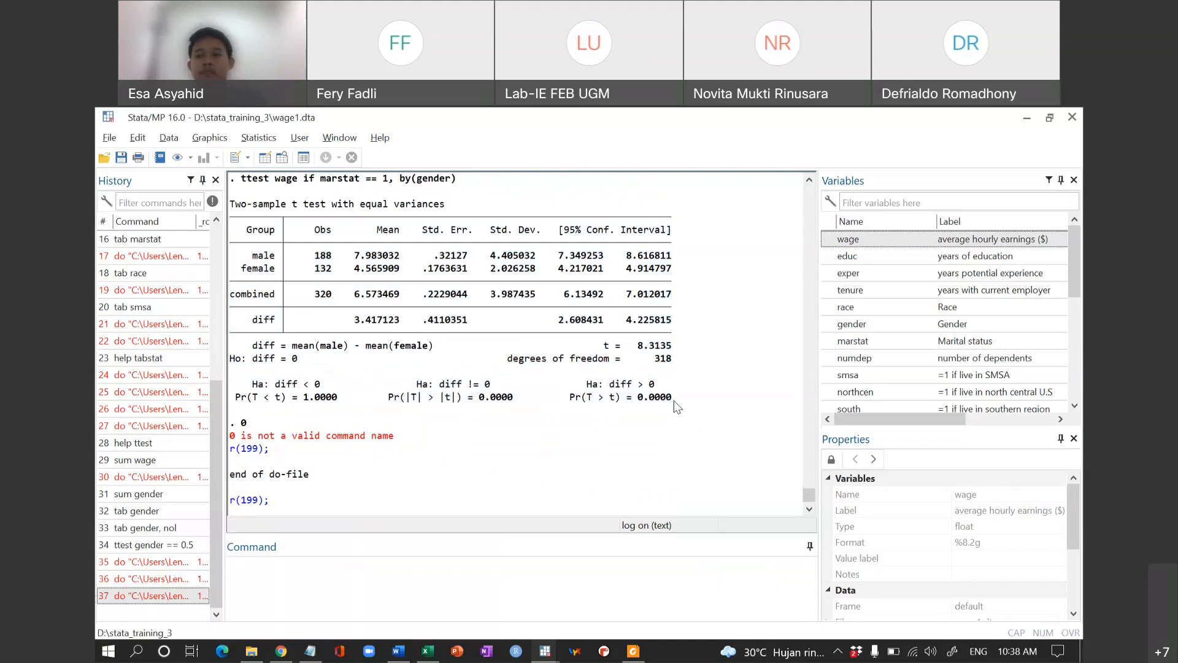
Step: Return to the do-file and delete the stop line containing 0 below ttest wage if marstat == 1, by(gender)
key(alt+Tab)
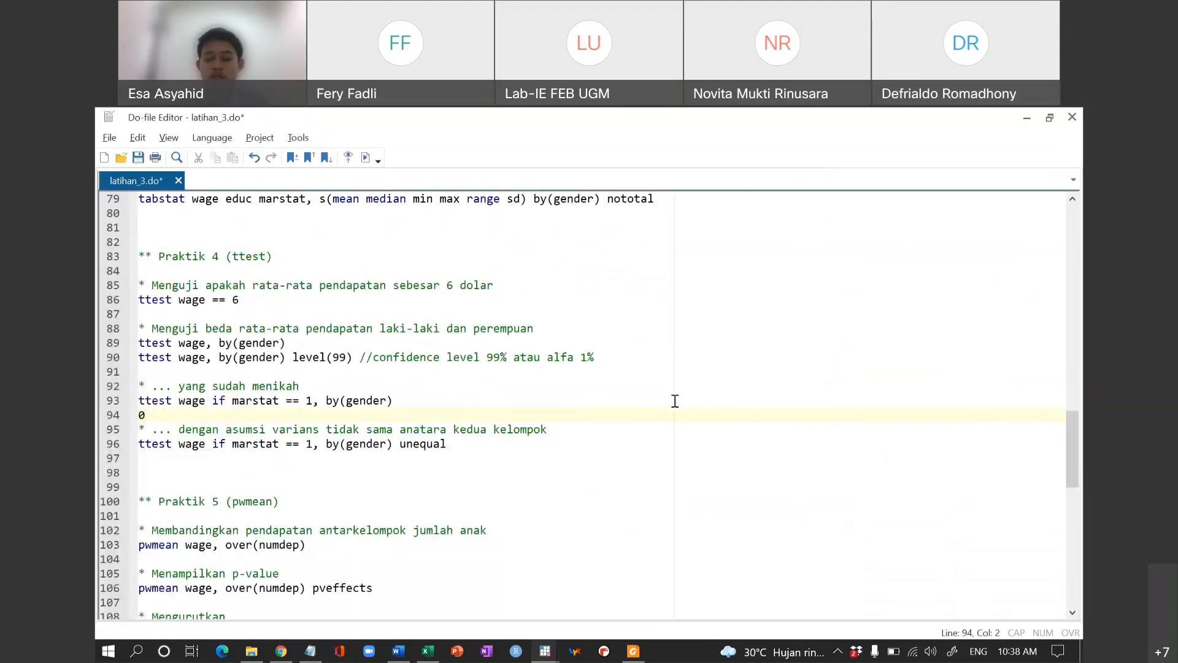
scroll(675, 401, down, 2)
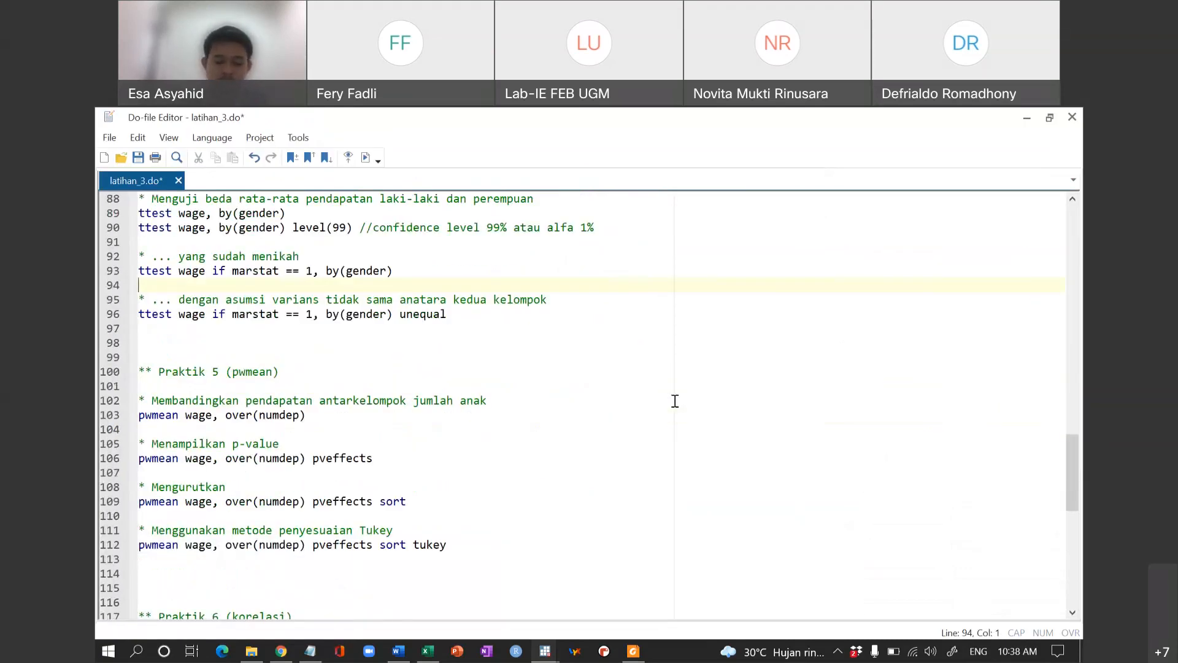
scroll(675, 401, up, 1)
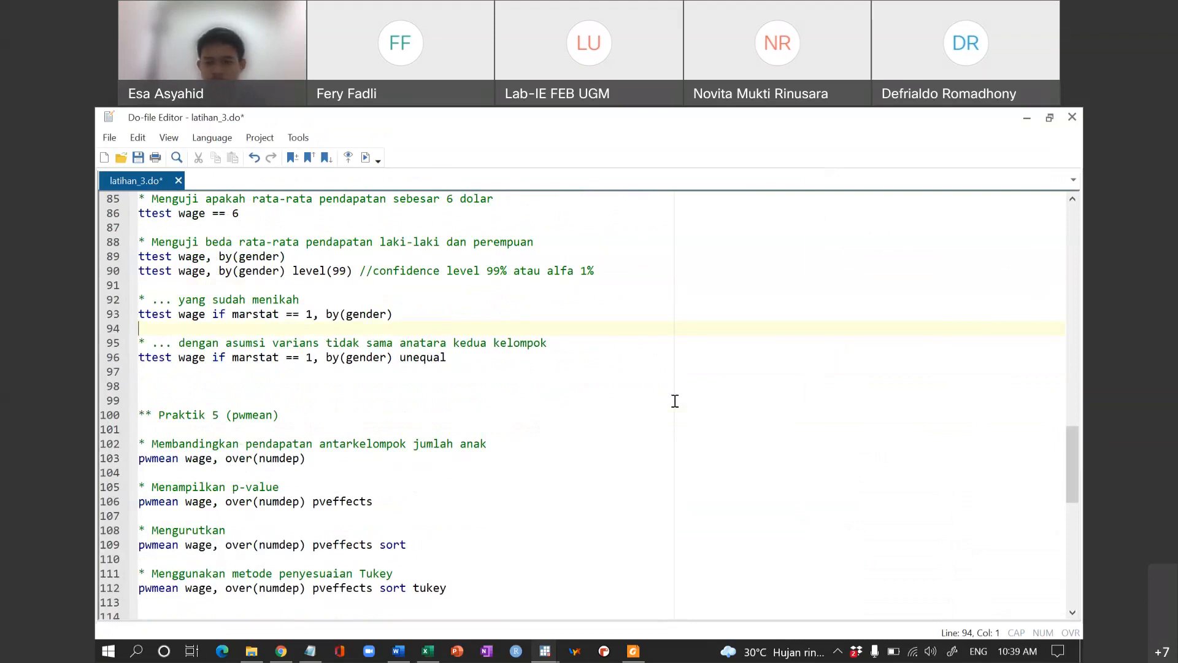
Step: Find and open Paint with a blank canvas for sketching
key(alt+Tab)
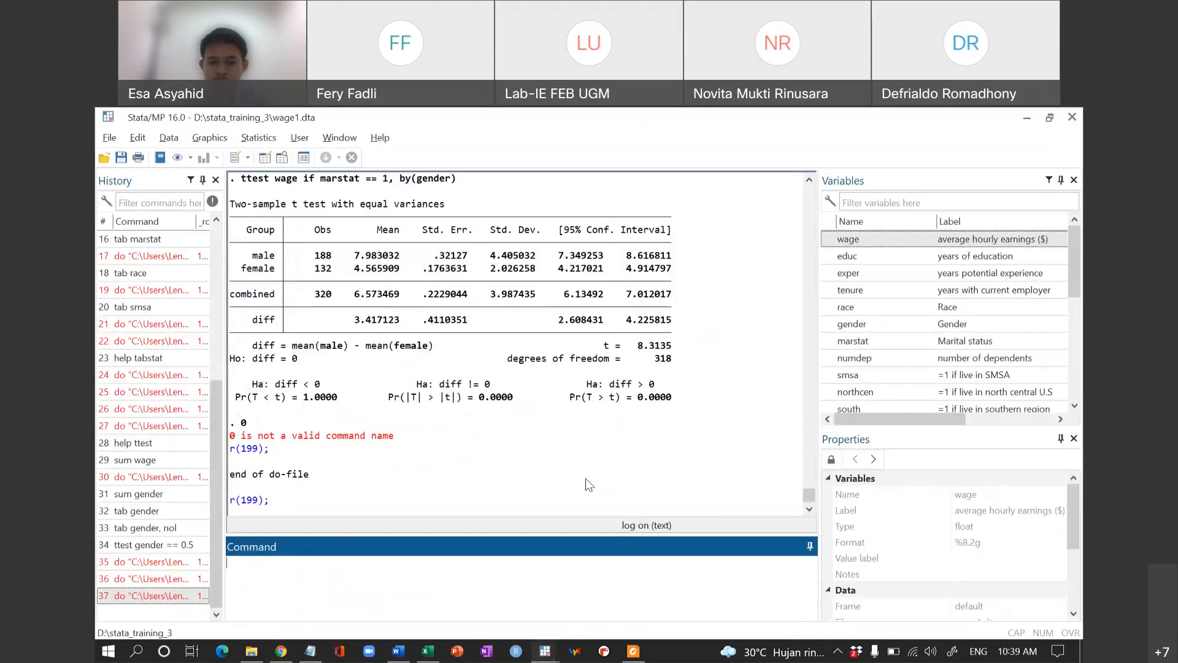
click(145, 656)
text(pain)
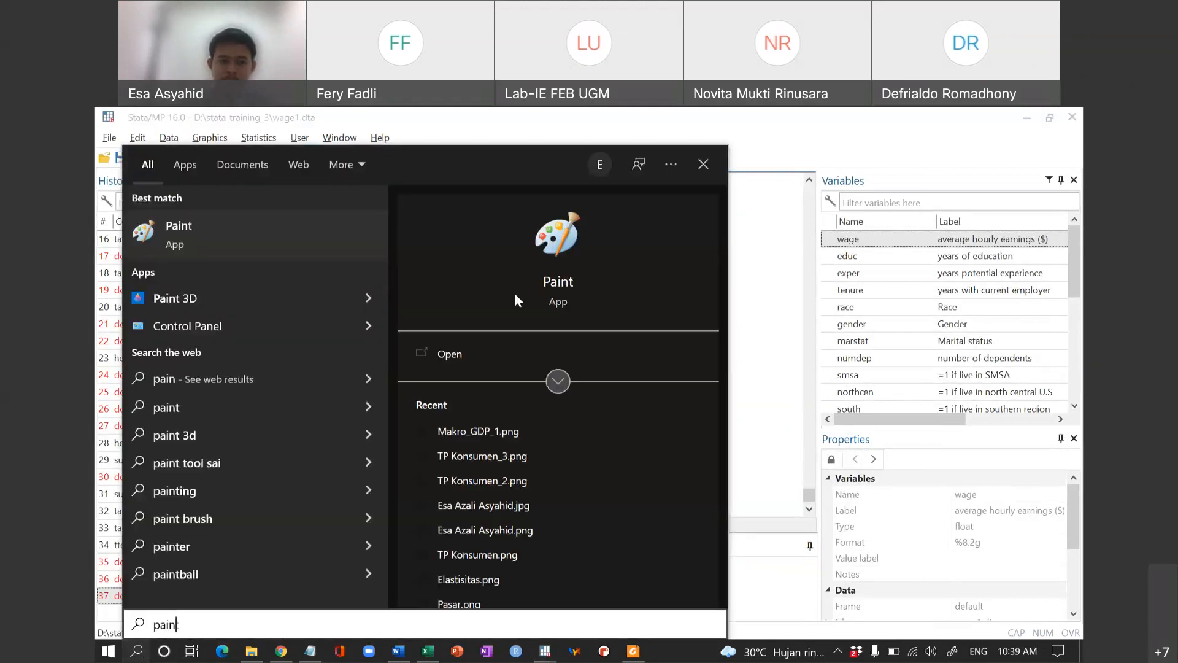
key(Return)
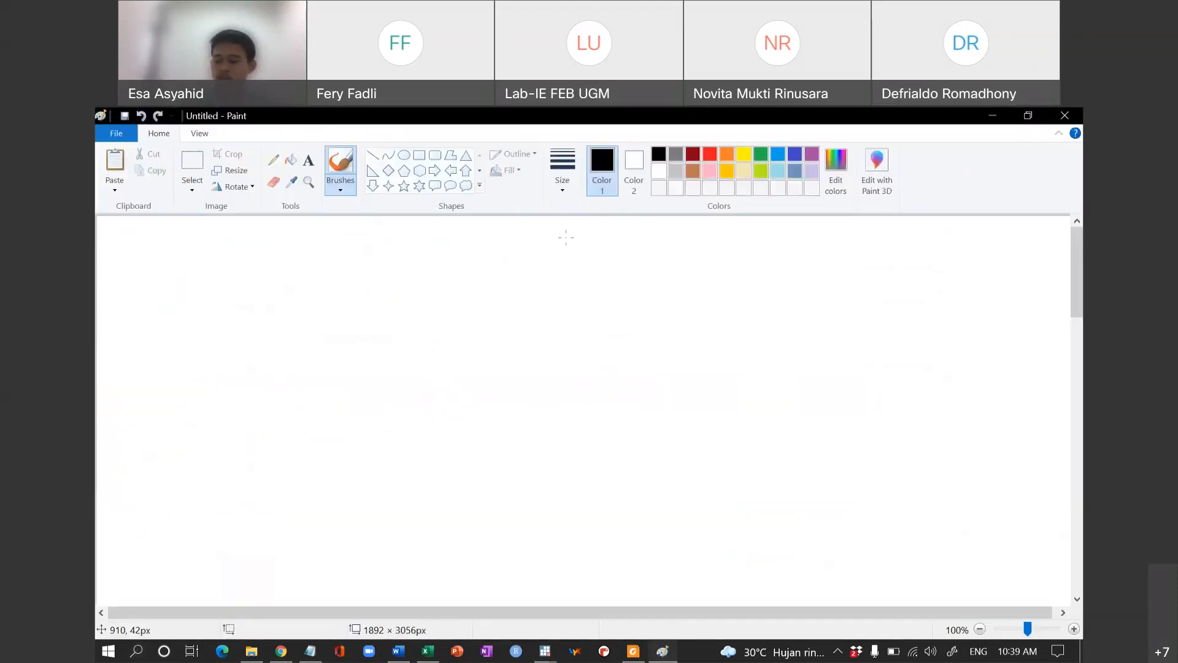
Step: Sketch a pair of black axes freehand and handwrite the label "wage" beside the vertical axis
mouse_move(206, 262)
mouse_down()
mouse_move(203, 390)
mouse_move(391, 379)
mouse_up()
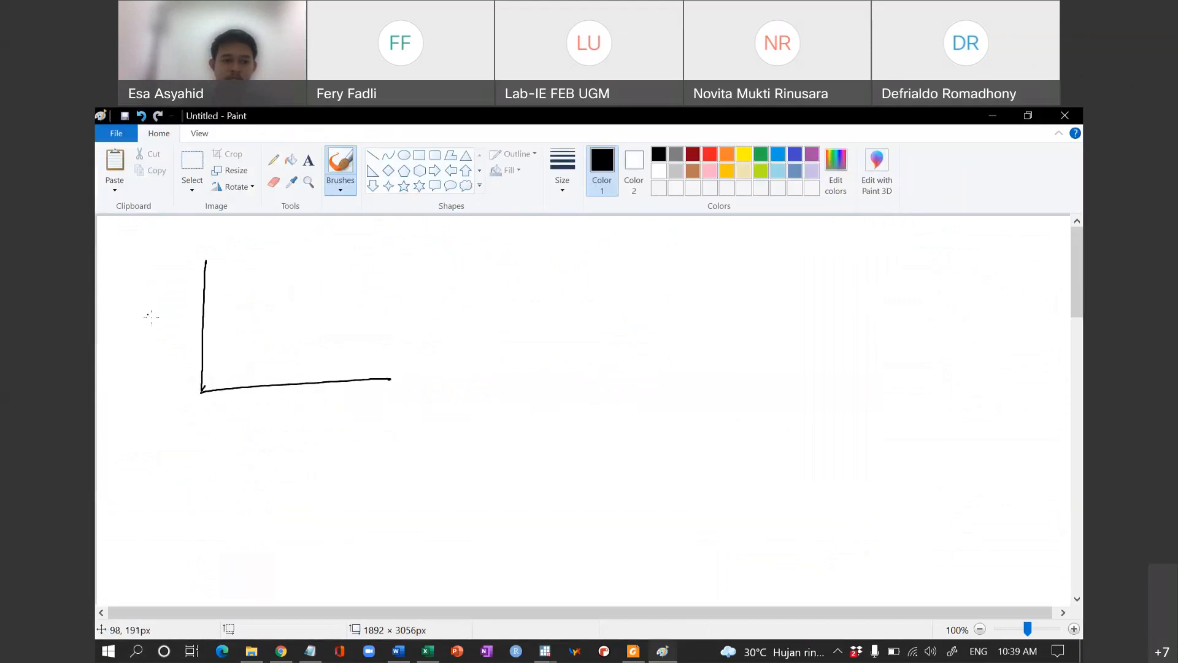
mouse_move(143, 305)
mouse_down()
mouse_move(162, 305)
mouse_move(170, 329)
mouse_up()
drag(174, 315, 181, 316)
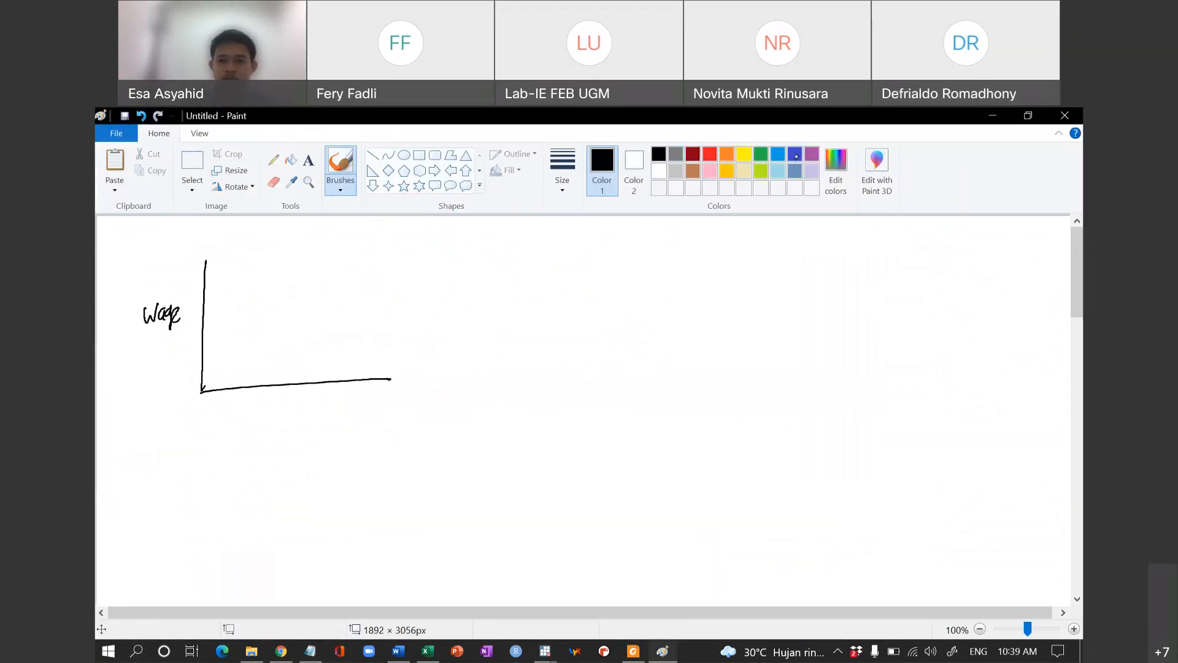
Step: Sketch two overlapping bell curves of similar height and width on the axes, one blue and one purple shifted to the right
click(795, 153)
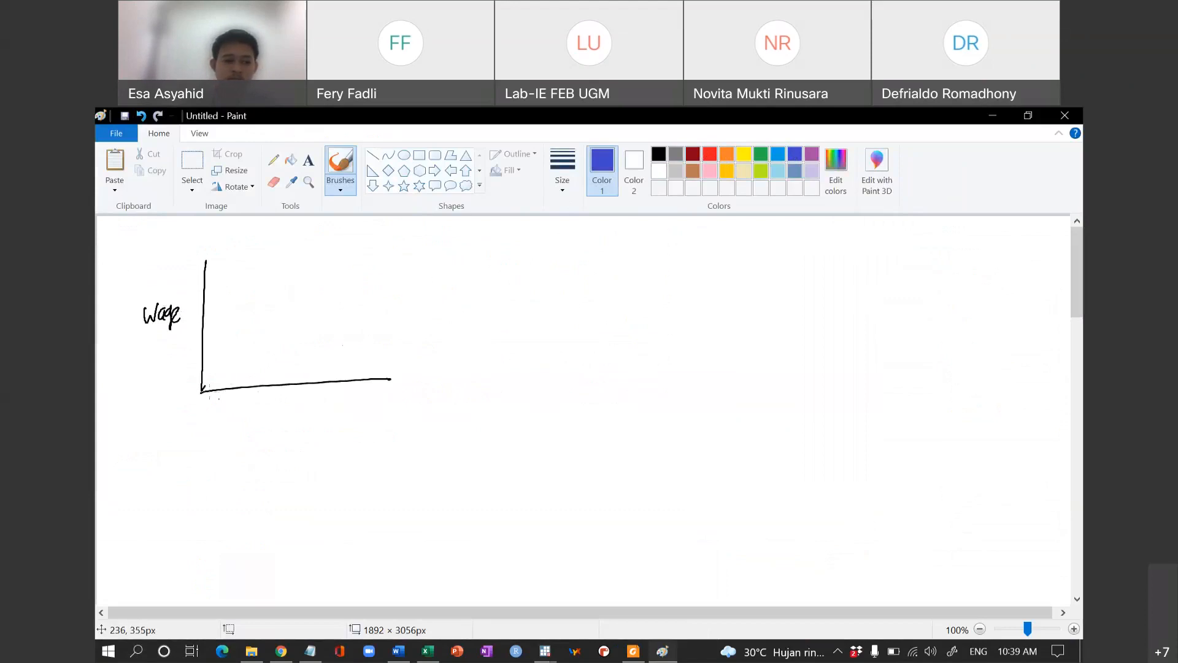
mouse_move(206, 391)
mouse_down()
mouse_move(248, 286)
mouse_move(300, 310)
mouse_move(336, 373)
mouse_up()
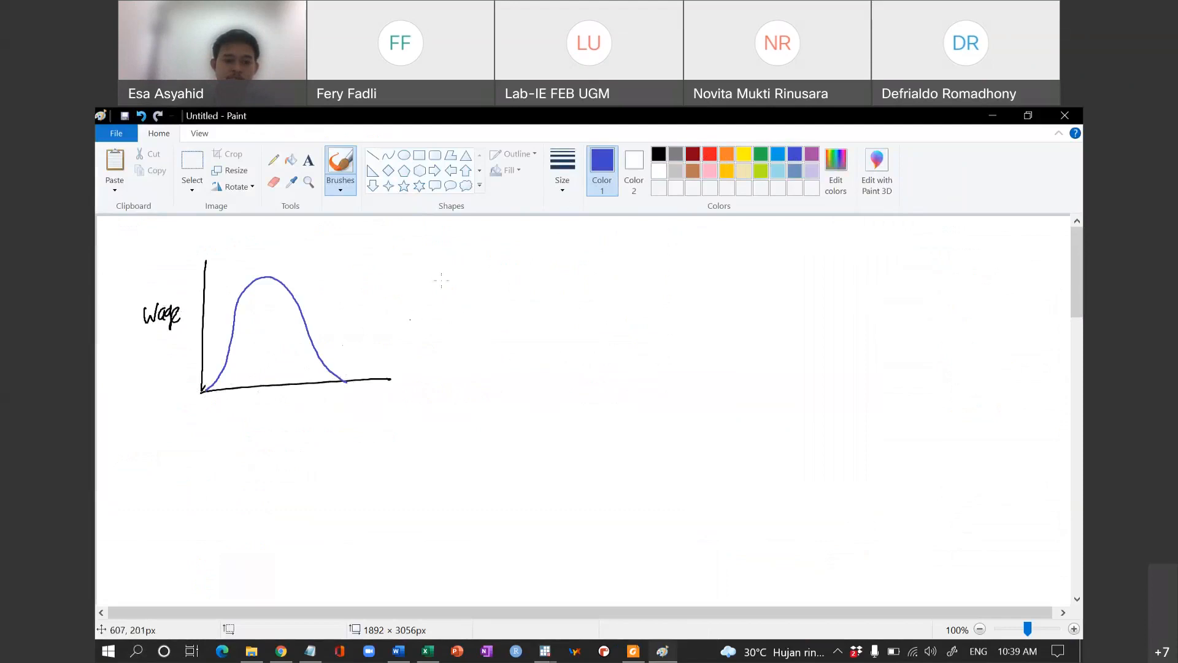
click(812, 155)
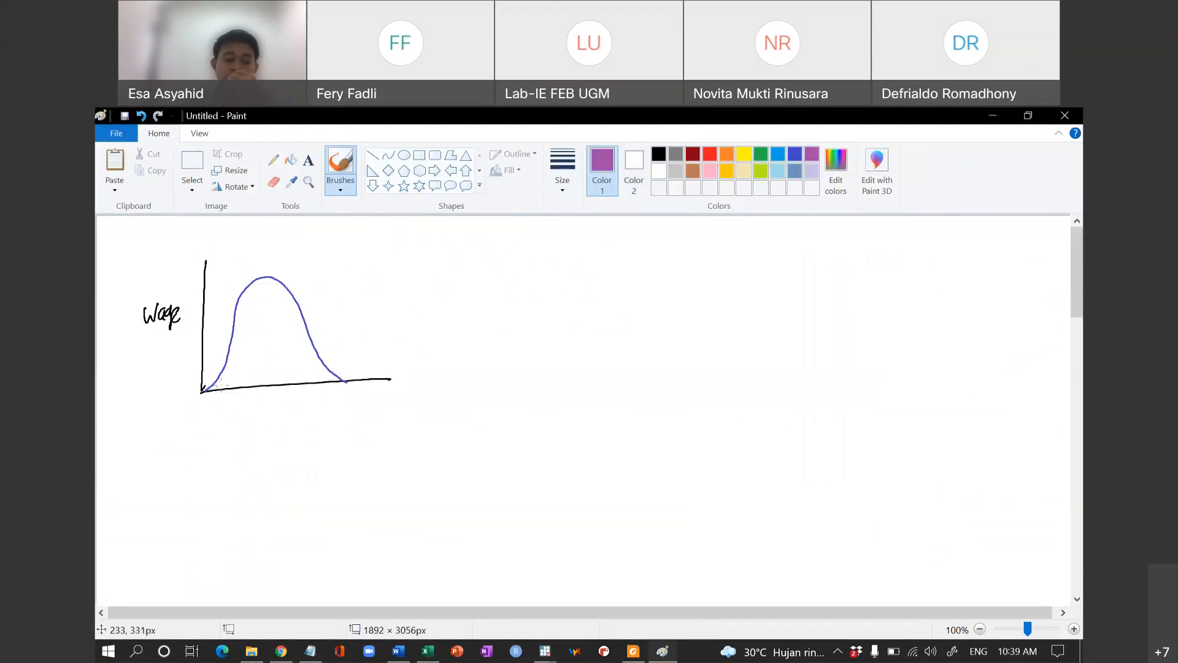
mouse_move(251, 361)
mouse_down()
mouse_move(305, 274)
mouse_move(340, 303)
mouse_move(363, 364)
mouse_move(380, 374)
mouse_up()
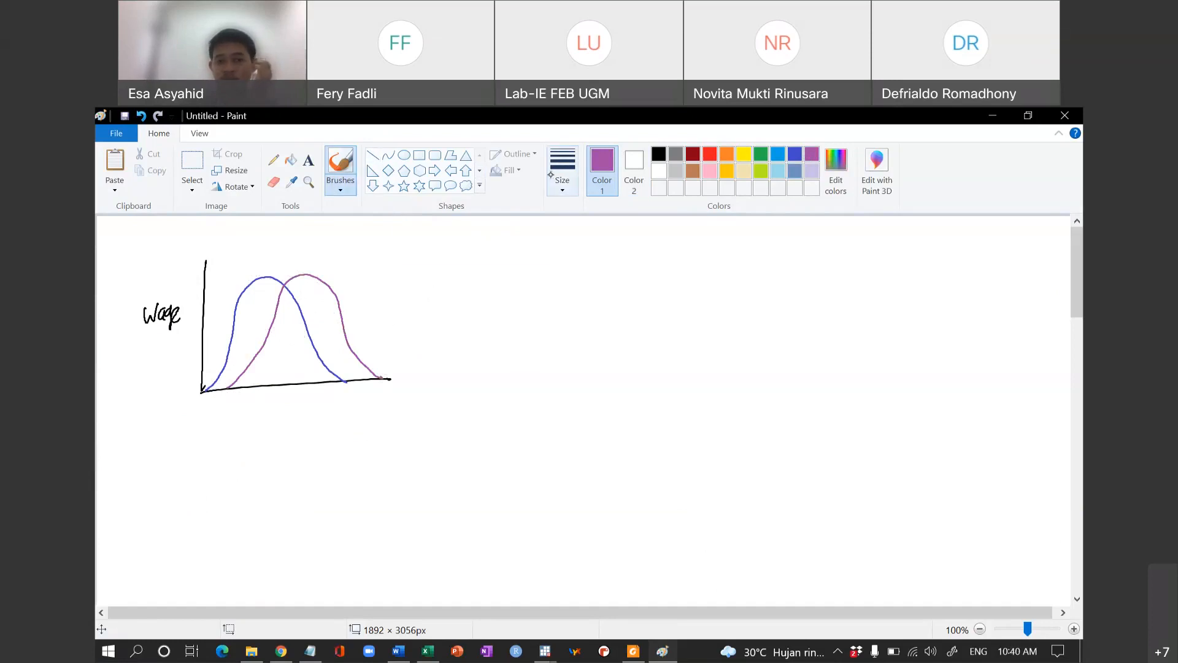
click(373, 155)
drag(467, 257, 462, 368)
key(ctrl+z)
Step: Sketch a second pair of black axes beside the first graph with a thicker Pencil stroke and handwrite "wage" beside its vertical axis
click(273, 160)
click(658, 154)
drag(488, 246, 470, 367)
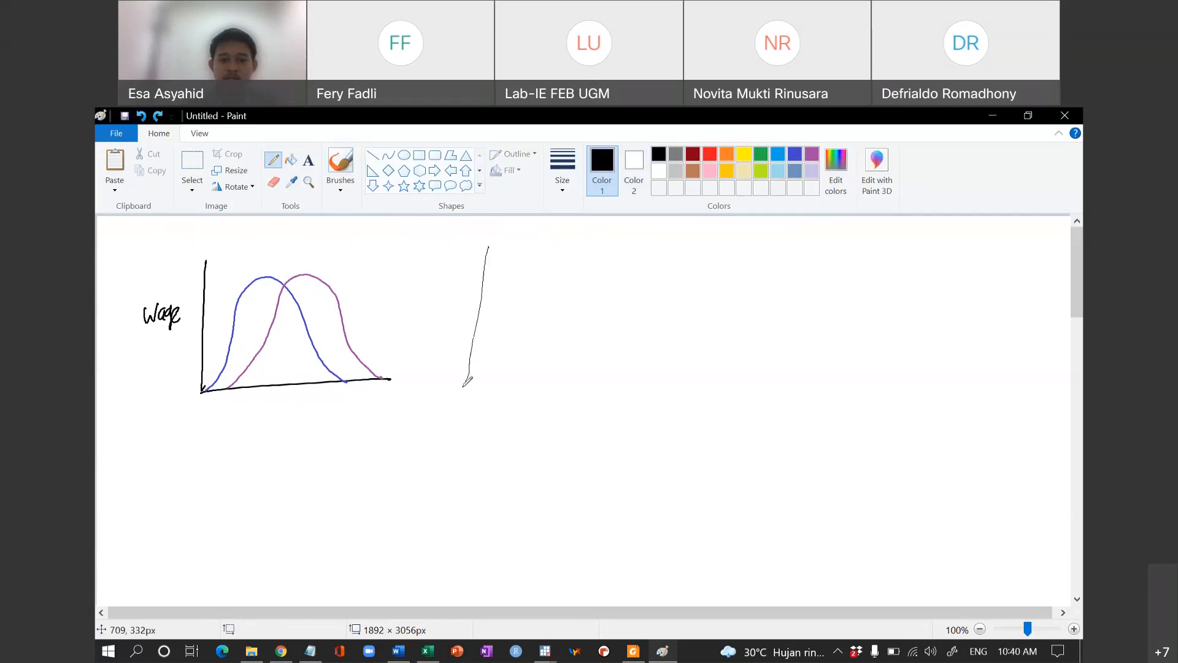
key(ctrl+z)
click(563, 184)
click(551, 238)
mouse_move(497, 260)
mouse_down()
mouse_move(489, 379)
mouse_move(712, 379)
mouse_up()
mouse_move(441, 311)
mouse_down()
mouse_move(463, 304)
mouse_move(477, 316)
mouse_up()
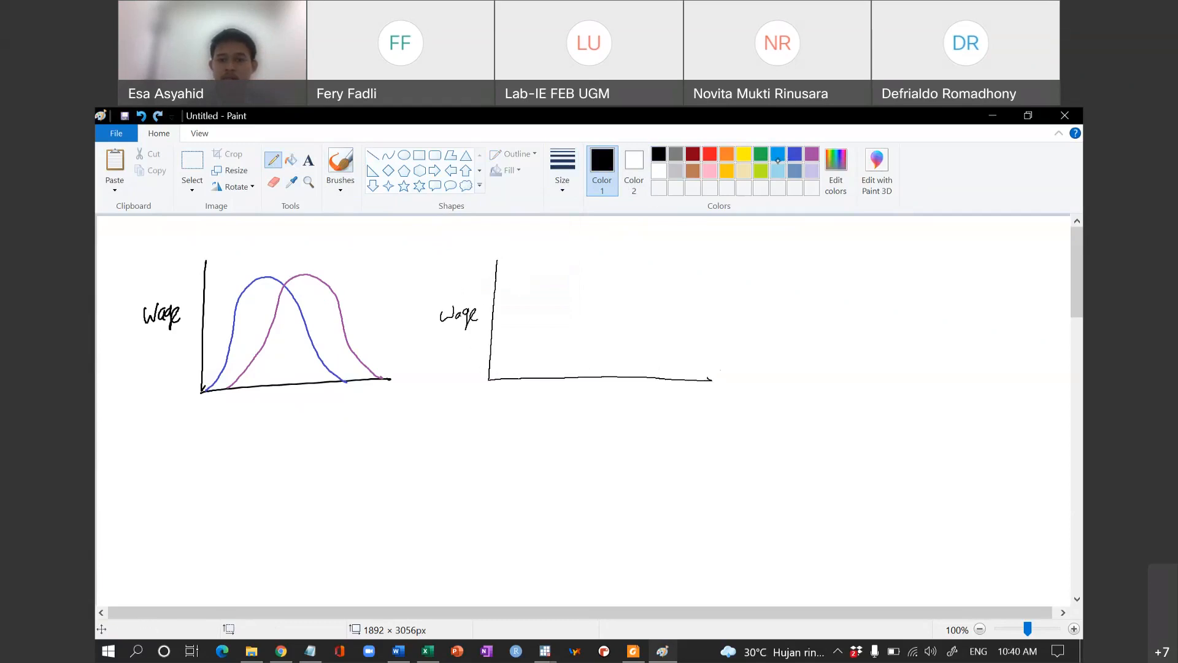
Step: Sketch a tall narrow blue bell curve and a lower, wider purple one overlapping it on the second wage graph's axes
click(795, 157)
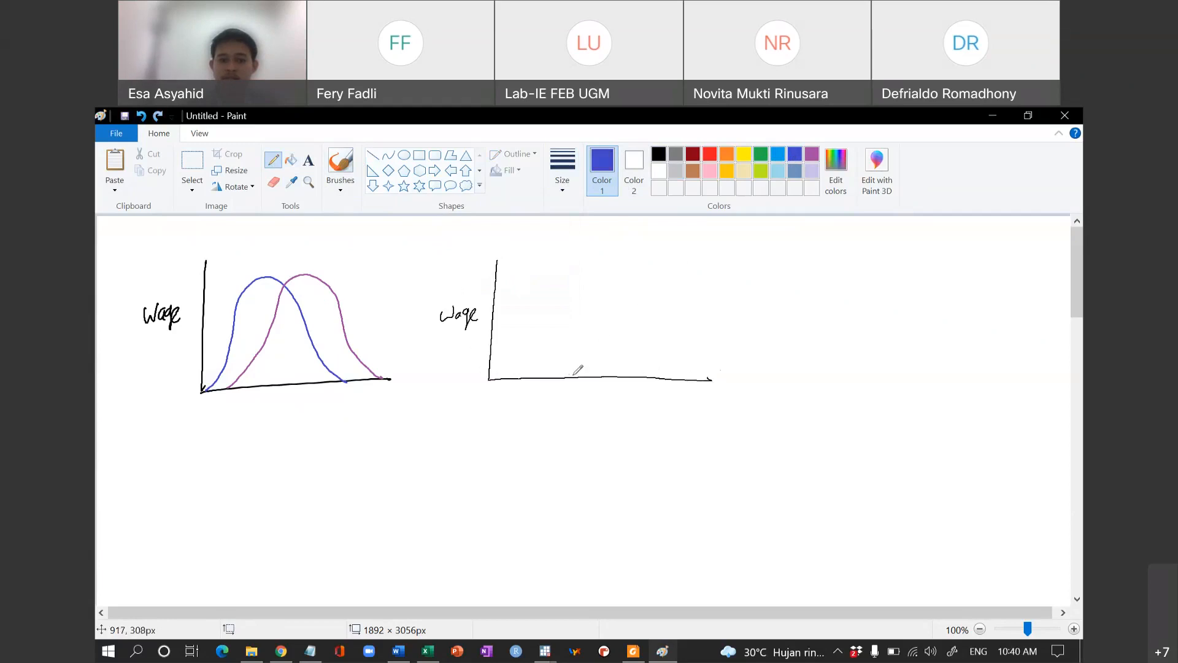
mouse_move(578, 375)
mouse_down()
mouse_move(621, 334)
mouse_move(645, 268)
mouse_move(674, 288)
mouse_move(682, 338)
mouse_move(711, 380)
mouse_up()
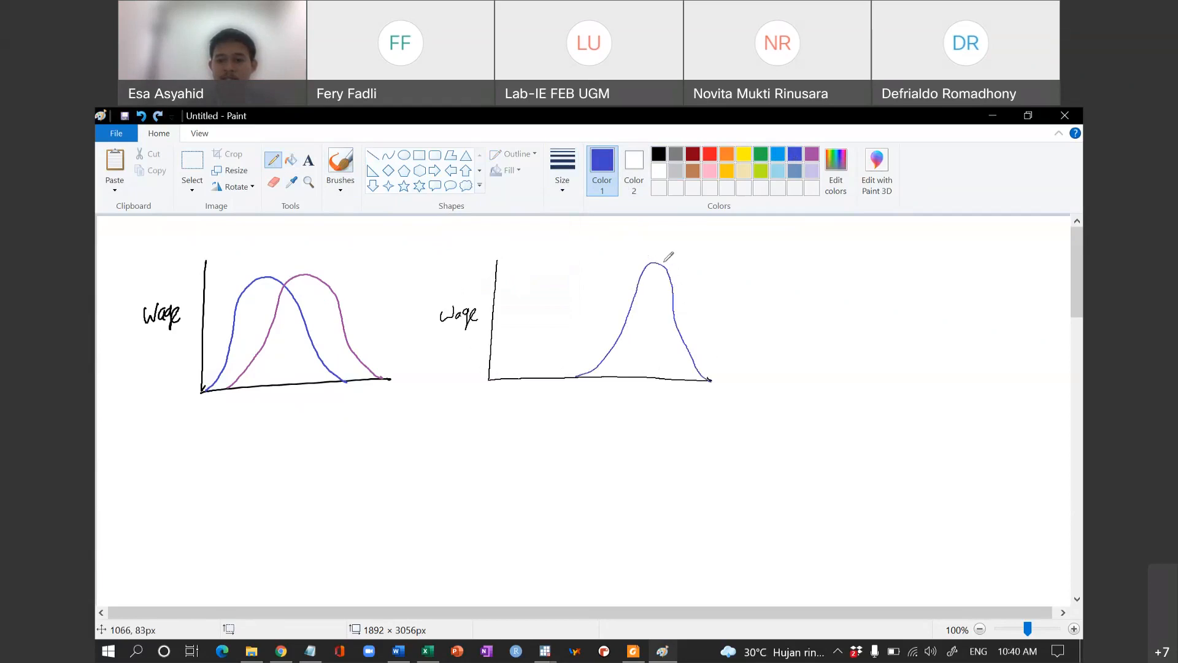
click(812, 153)
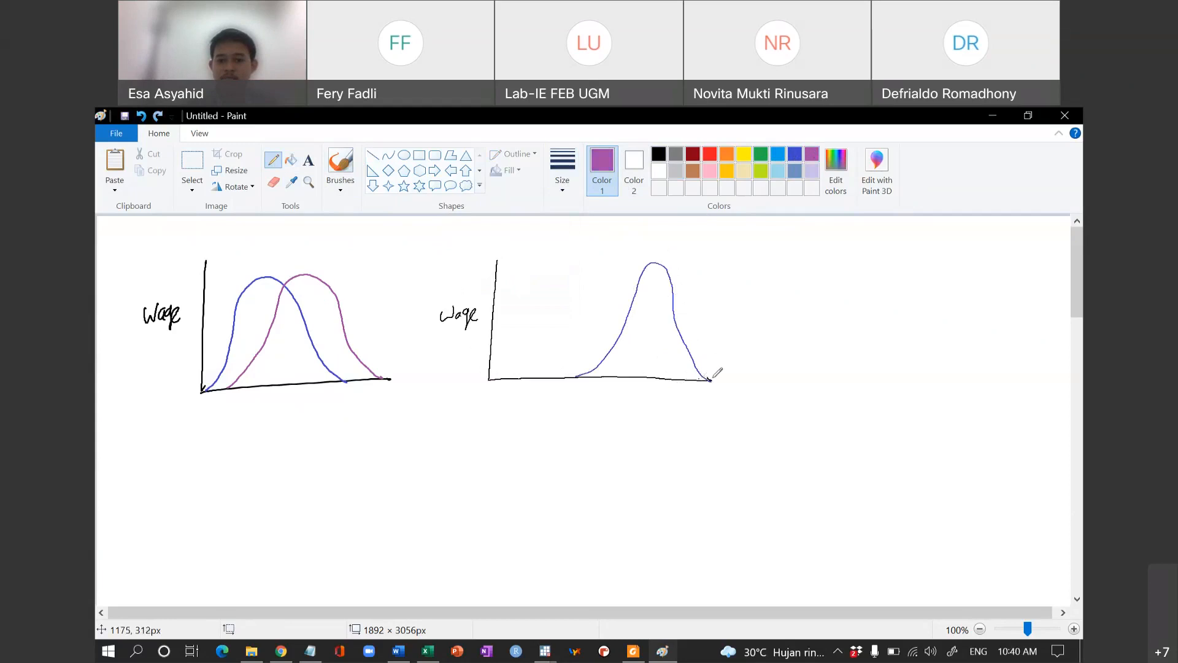
mouse_move(734, 379)
mouse_down()
mouse_move(601, 281)
mouse_move(569, 287)
mouse_move(479, 361)
mouse_up()
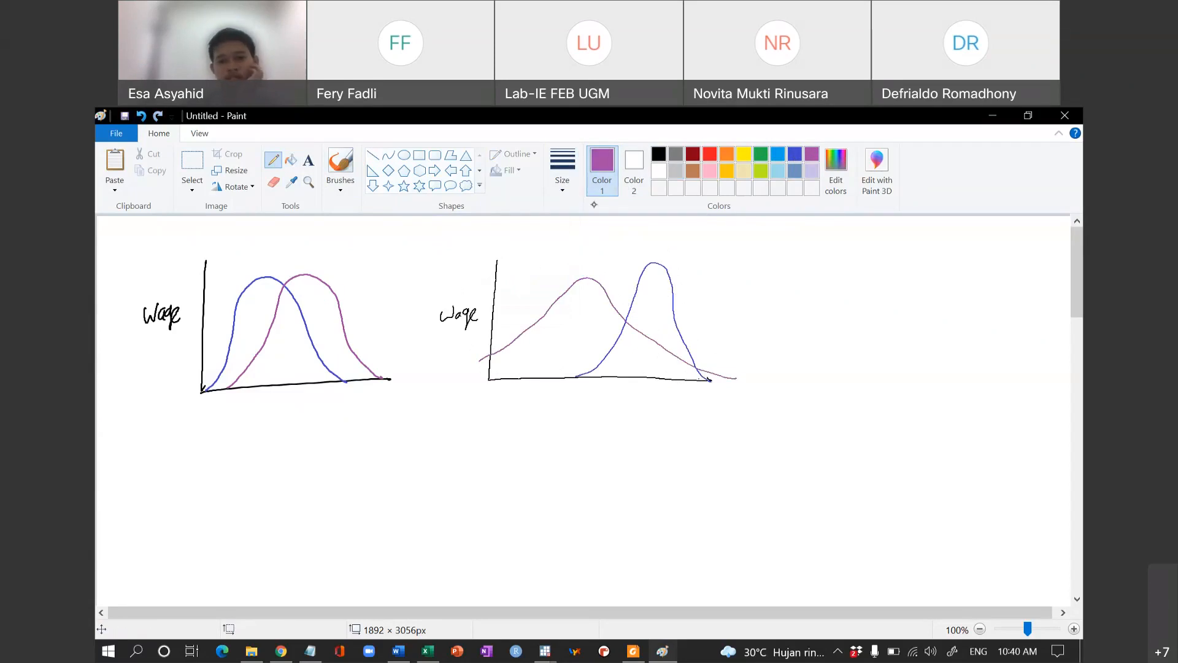
Step: Draw dashed vertical mean lines from the peaks of the second graph's curves to the horizontal axis, each in its curve's color
click(795, 153)
drag(653, 263, 652, 285)
drag(651, 290, 651, 309)
drag(650, 314, 651, 320)
drag(650, 326, 650, 333)
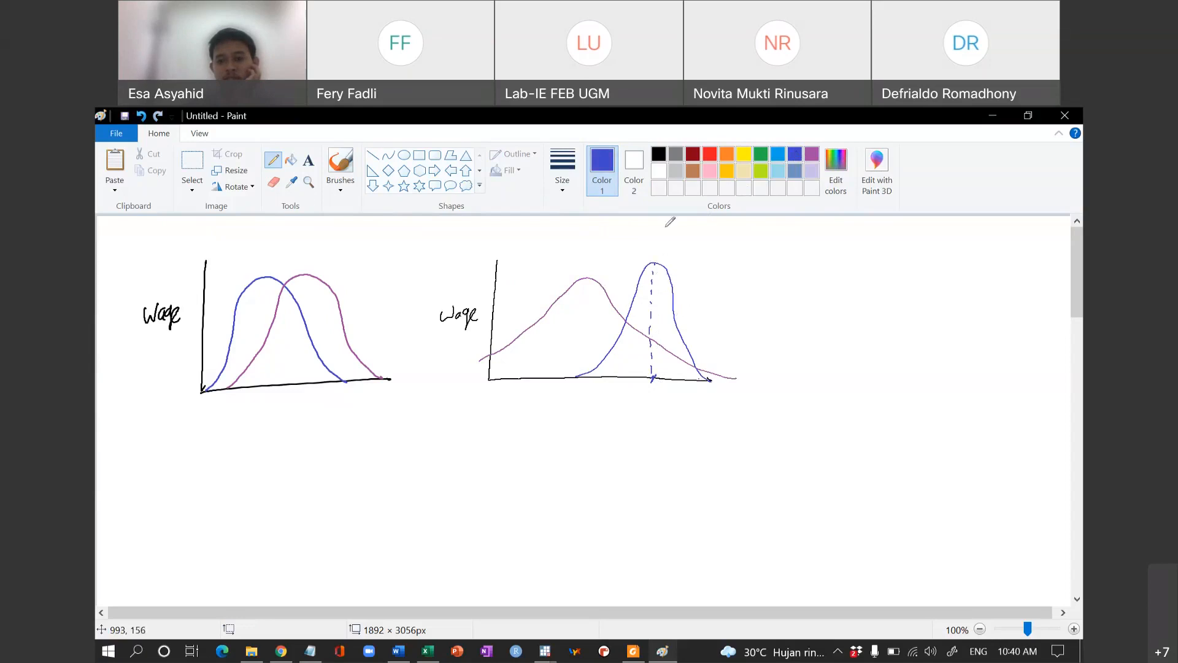
click(812, 153)
drag(589, 279, 581, 381)
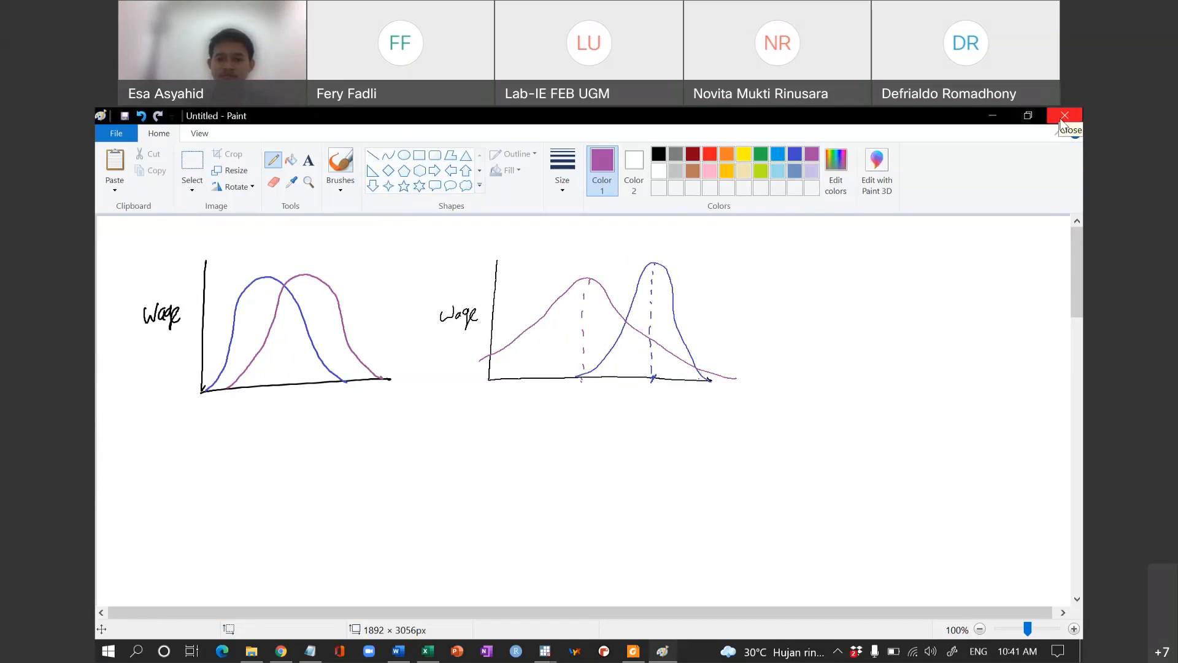
Step: Switch to latihan_3.do, enter a 0 stop line below the unequal-variance ttest, run the file, and check the test's p-values in Stata
key(alt+Tab)
key(alt+Tab)
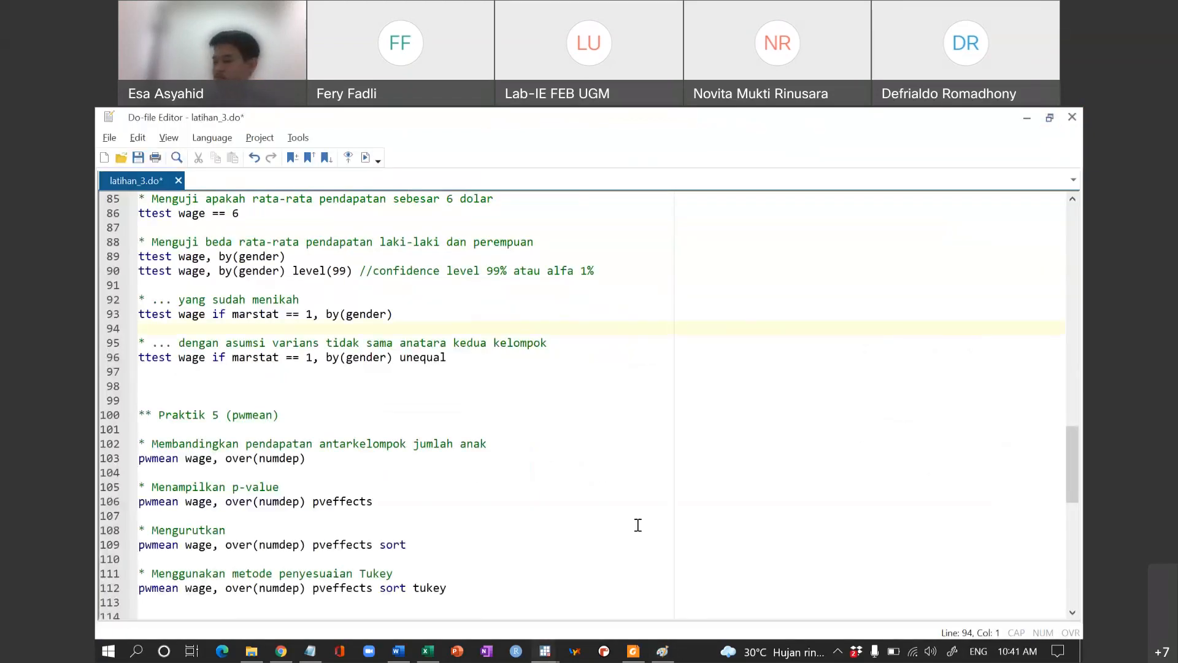
click(536, 461)
click(489, 377)
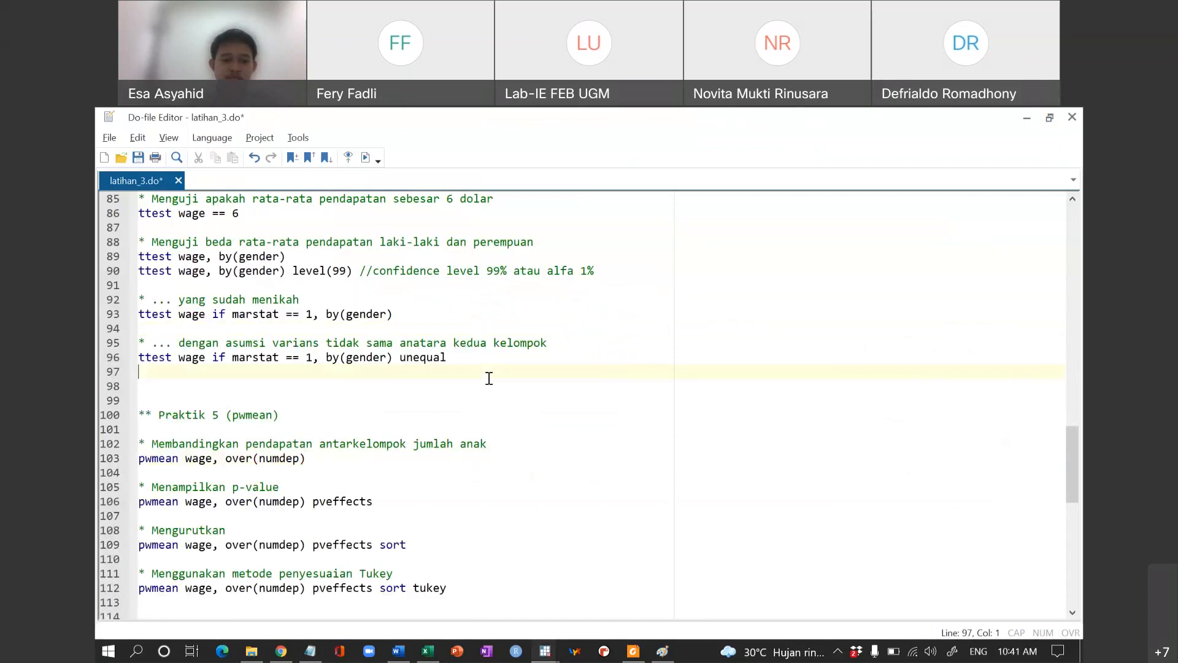
scroll(489, 377, down, 1)
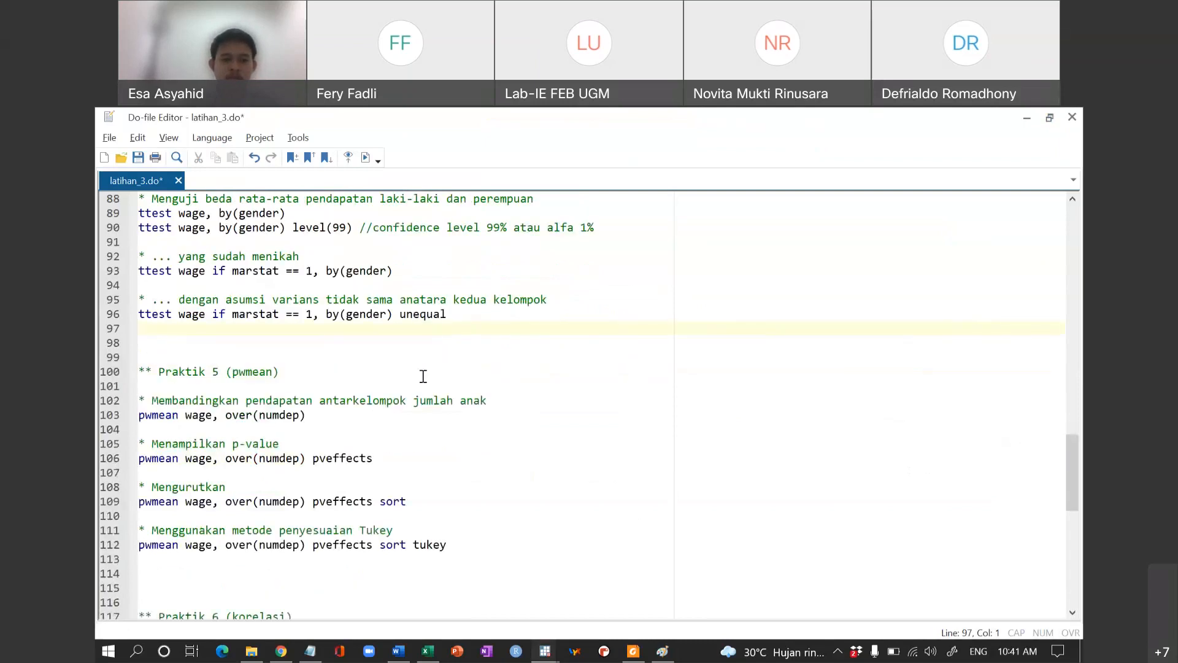
text(0)
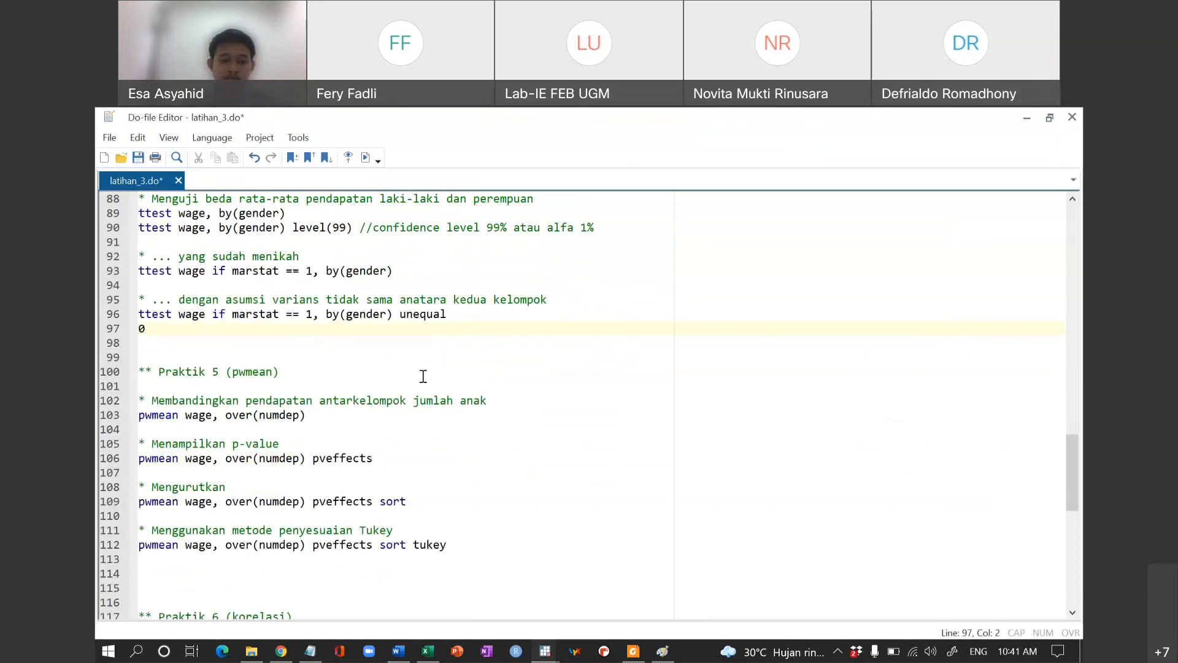
key(alt+Tab)
key(alt+Tab)
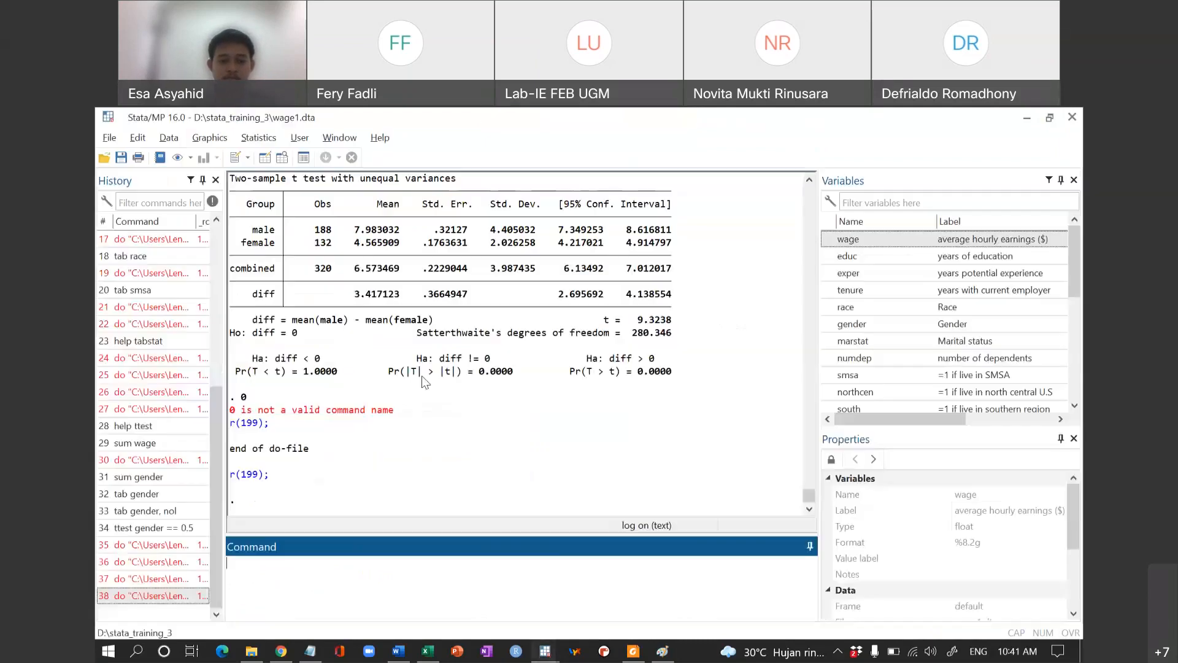
scroll(582, 446, up, 2)
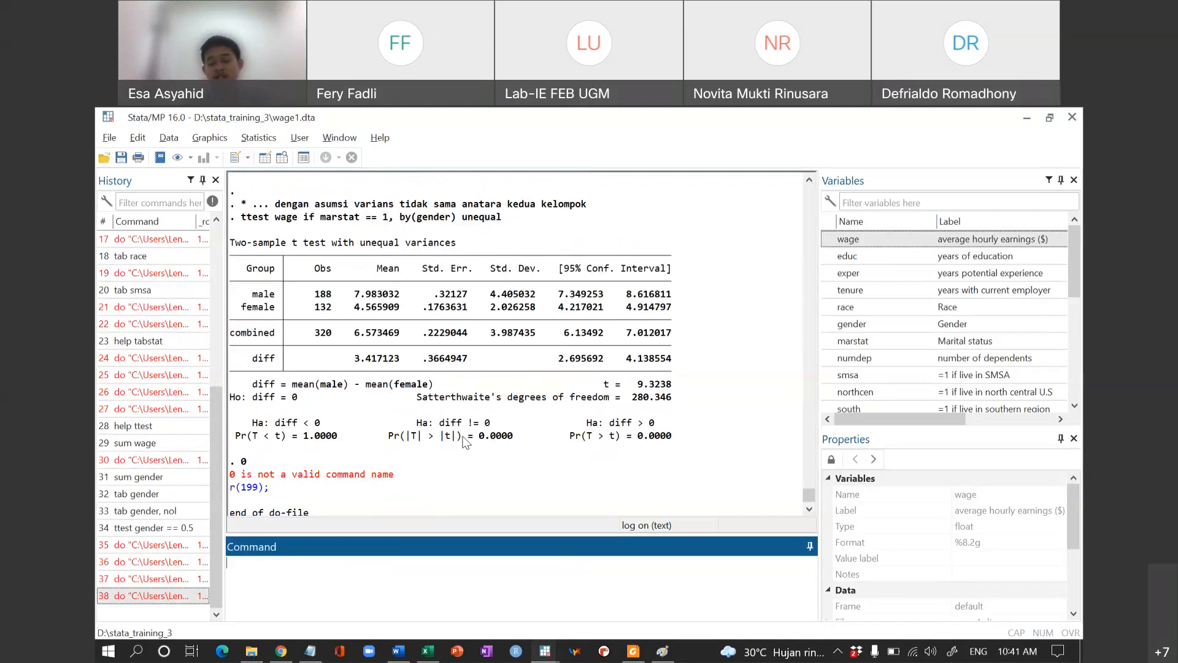
drag(391, 441, 641, 433)
click(640, 433)
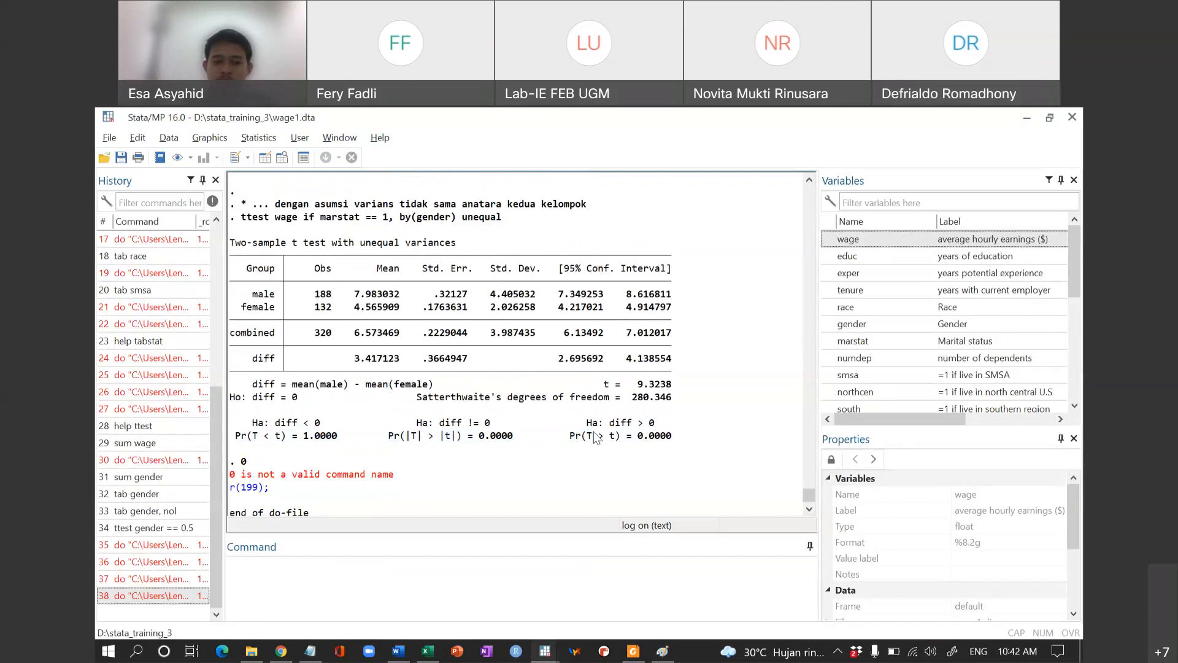
Step: Switch to the stata_training_3.pdf slides and advance to the slide "Membandingkan rerata antarkelompok" on pwmean
key(alt+Tab)
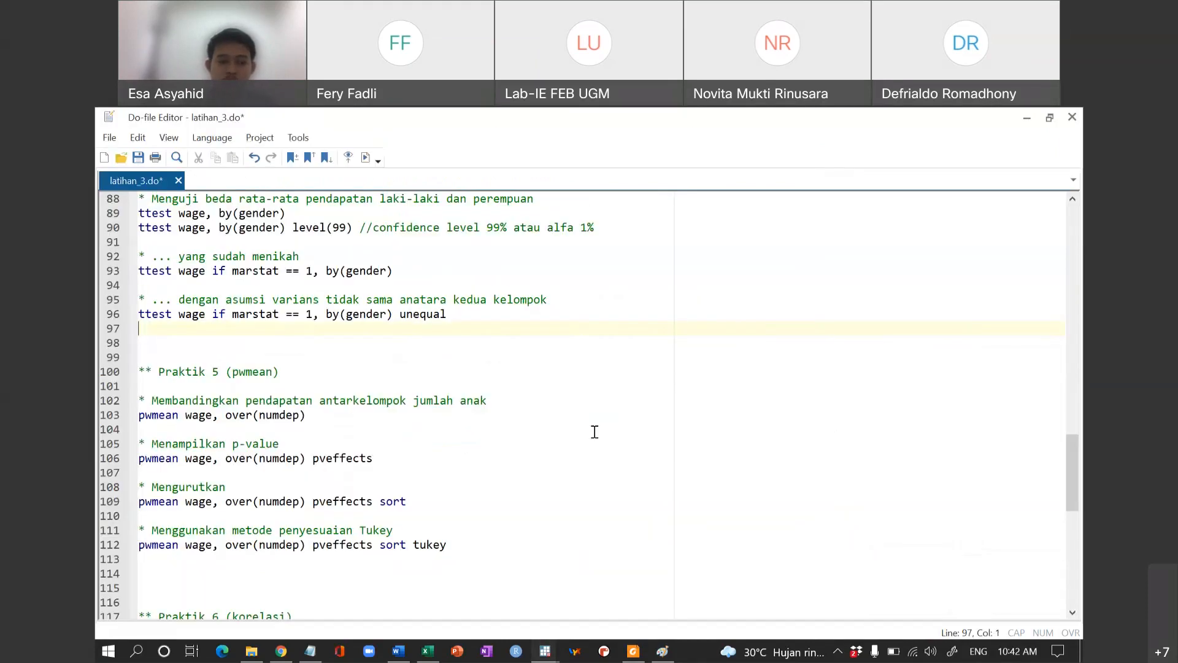
key(alt+Tab)
key(alt+Tab)
key(alt+Tab)
key(alt+Tab)
key(alt+Tab)
key(alt+Tab)
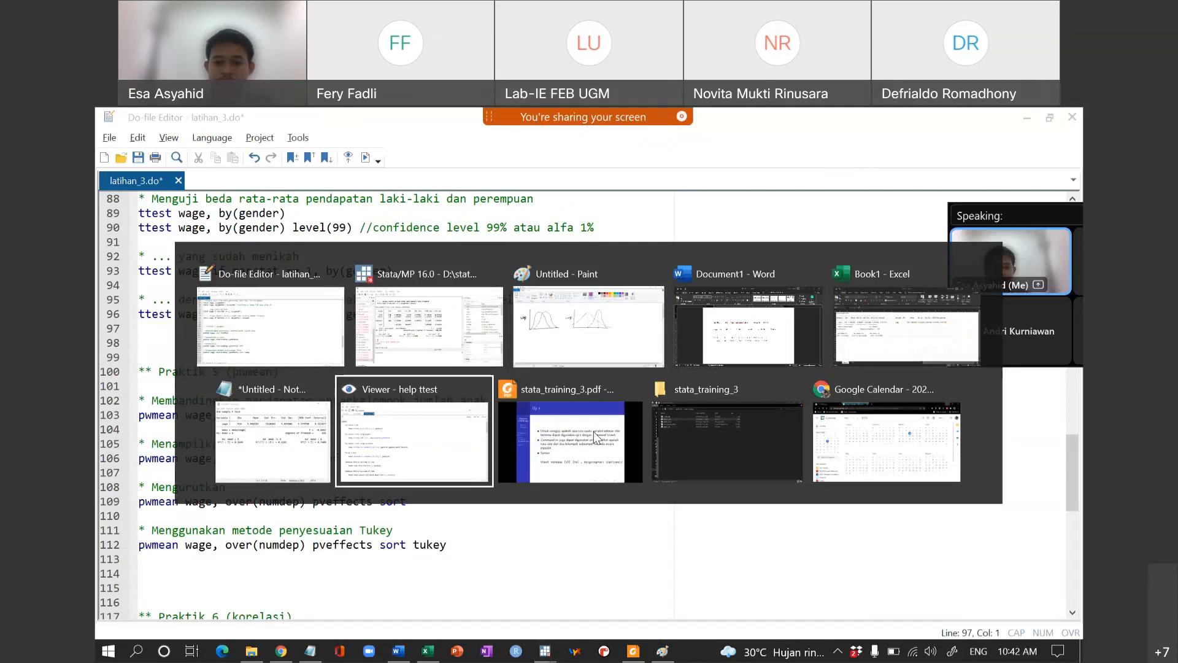
key(alt+Tab)
key(Right)
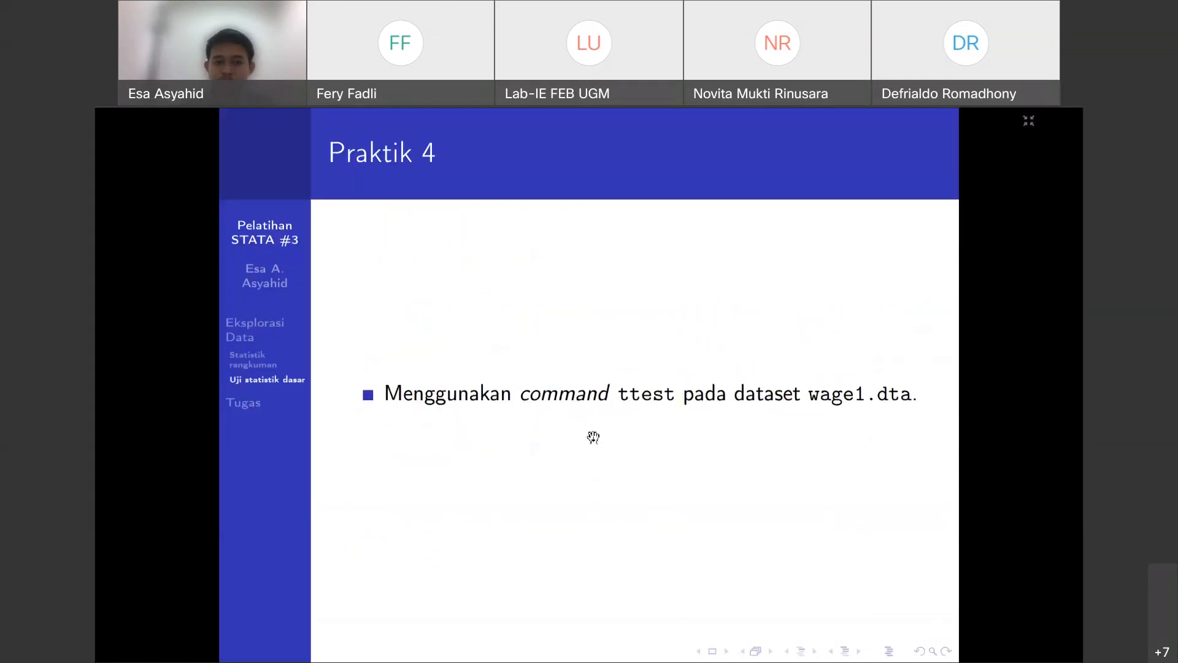
key(Right)
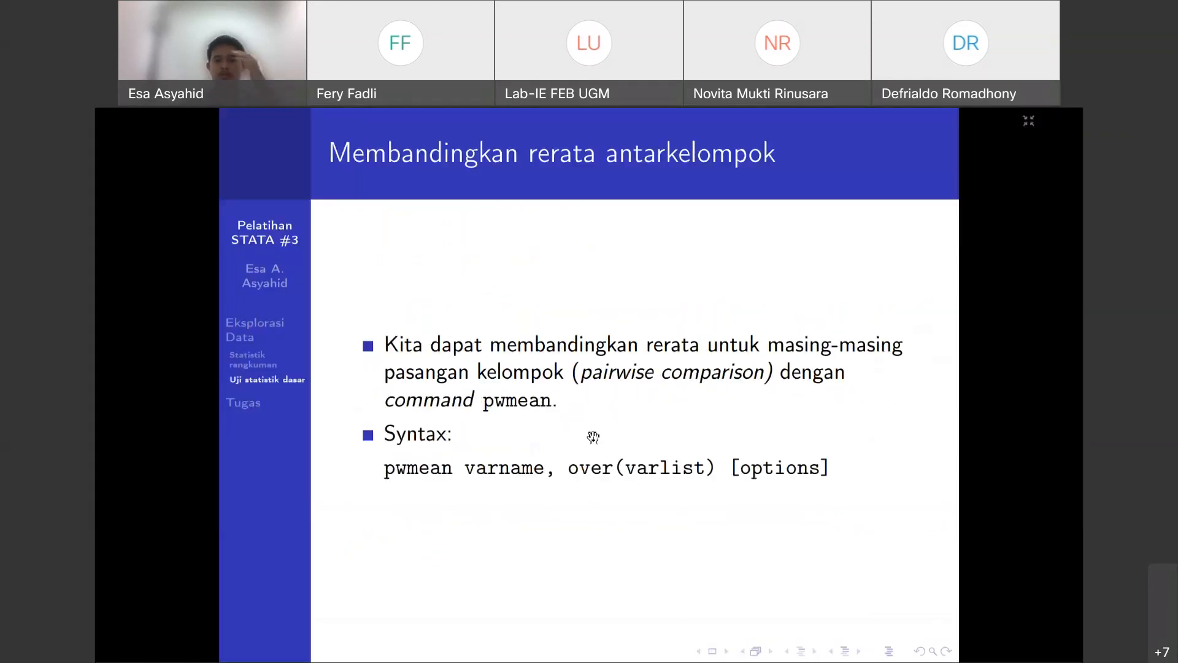
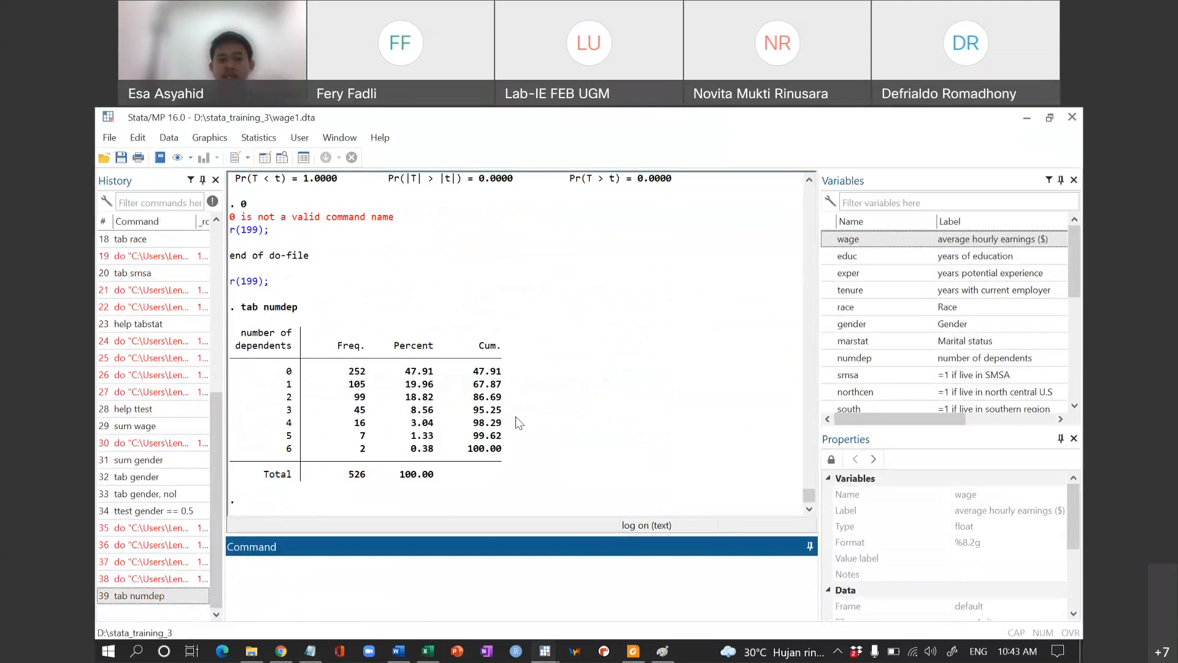
Step: Highlight the "number of dependents" heading in the tab numdep table and examine its categories
click(268, 345)
drag(239, 332, 282, 349)
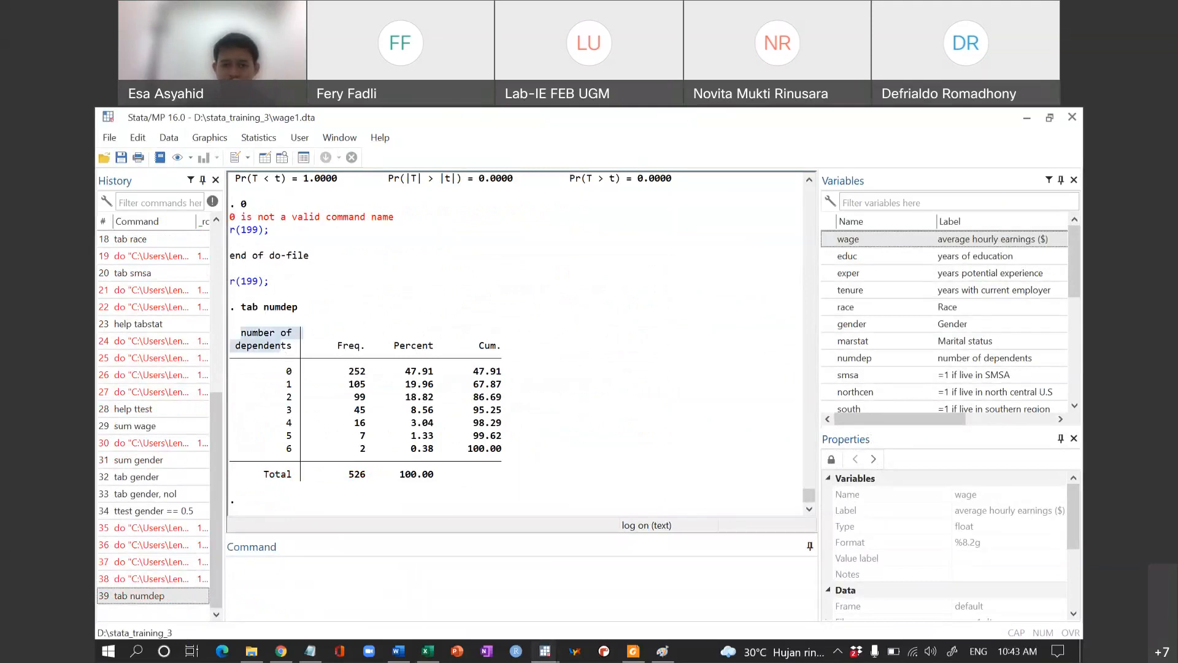
click(598, 126)
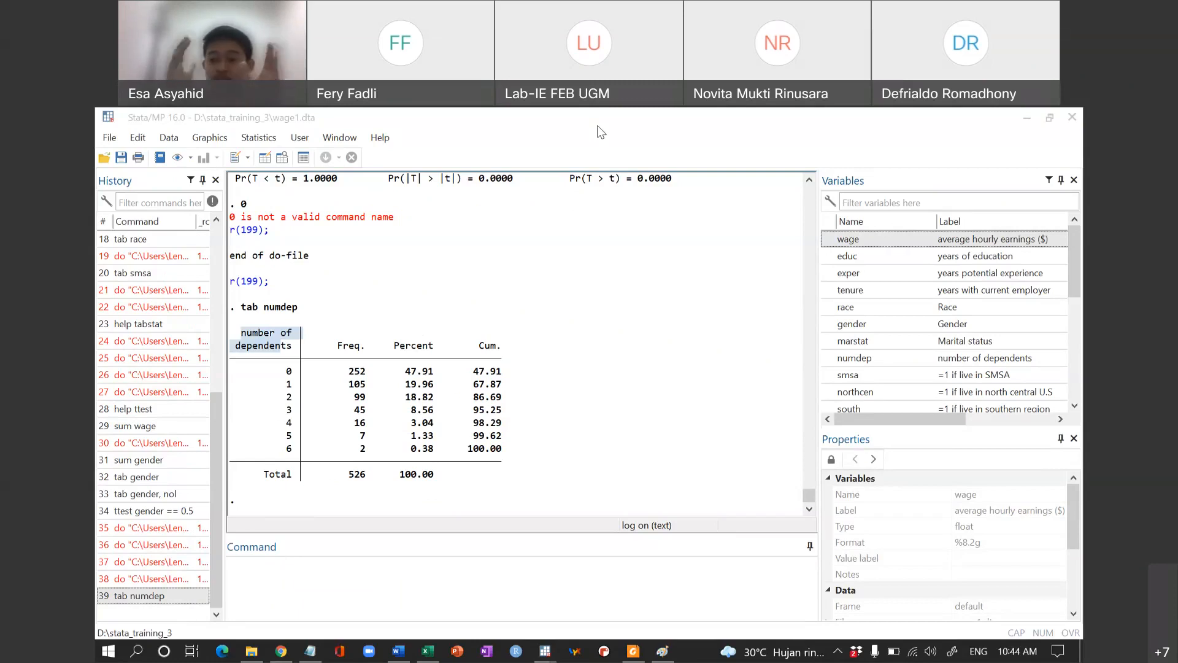
click(587, 258)
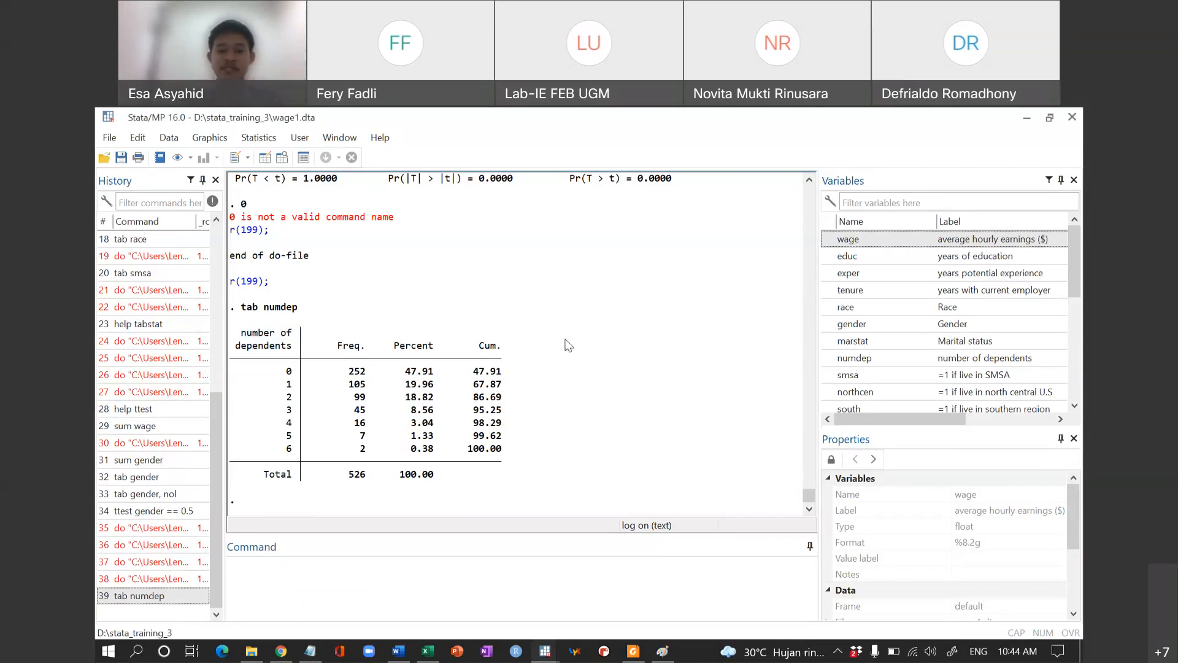
Step: In latihan_3.do, enter a 0 stop line on line 104 below "pwmean wage, over(numdep)" and run the file in Stata
key(alt+Tab)
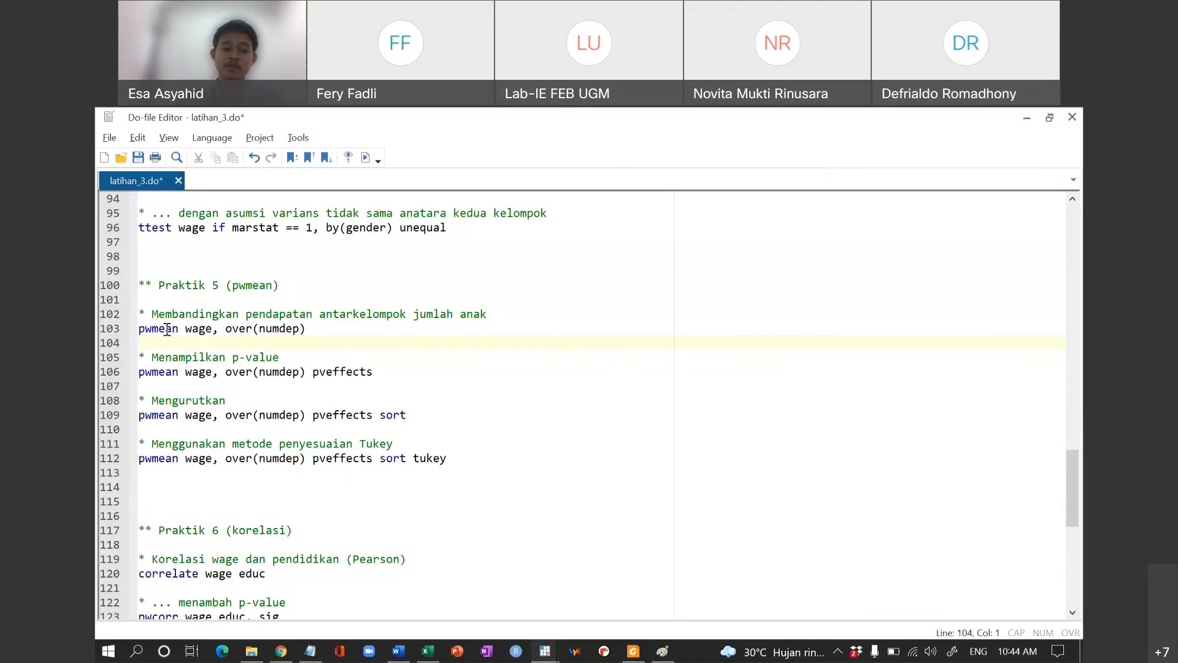
drag(185, 330, 307, 335)
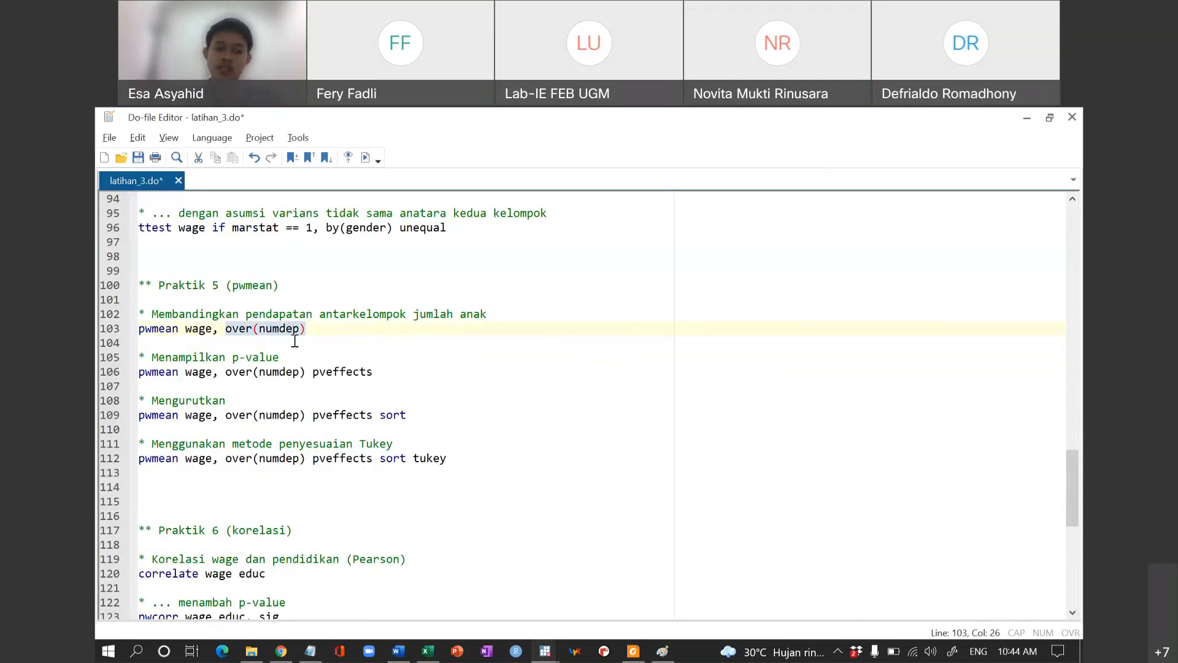
click(230, 329)
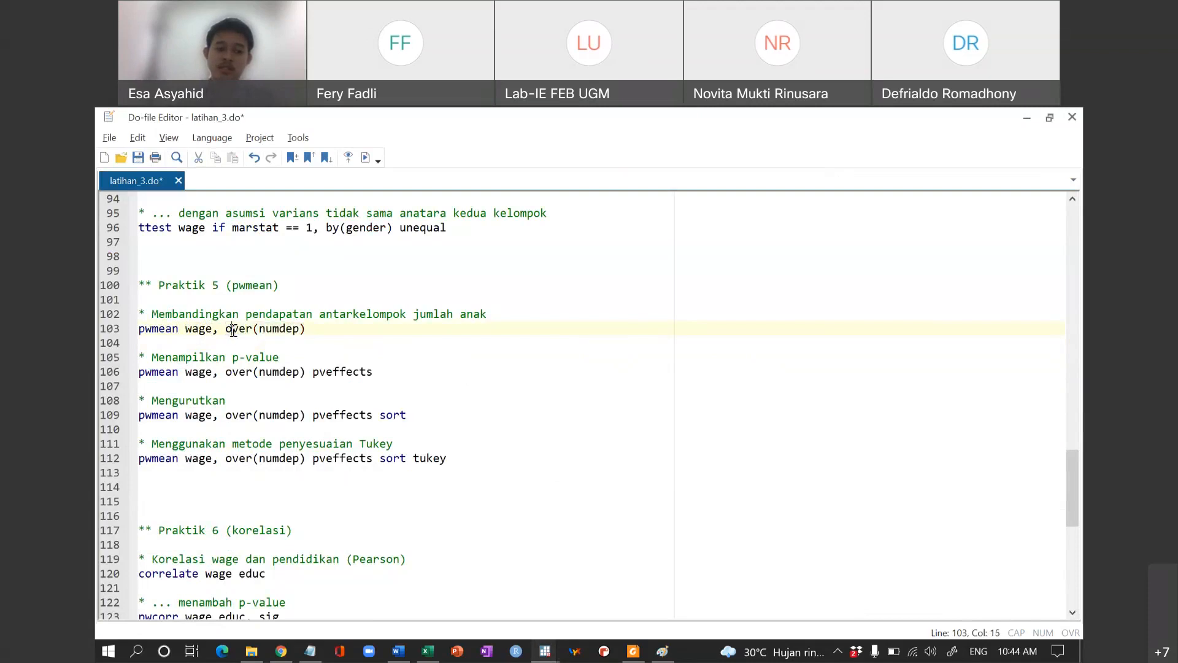
drag(226, 329, 307, 329)
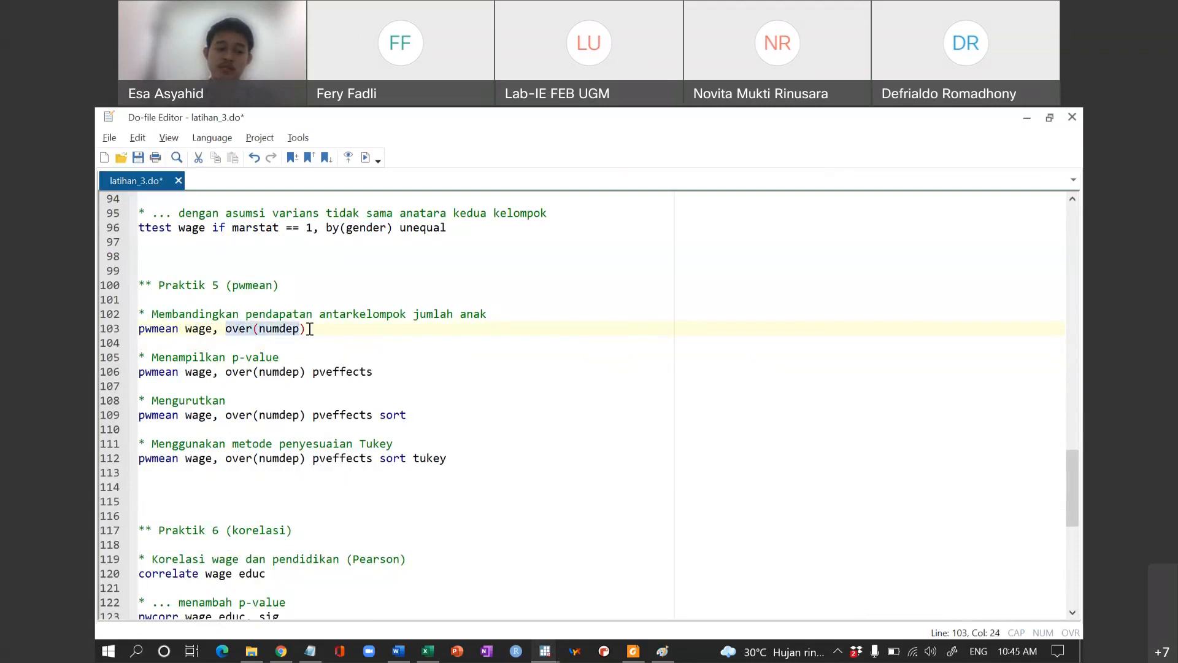
click(292, 333)
click(225, 343)
text(0)
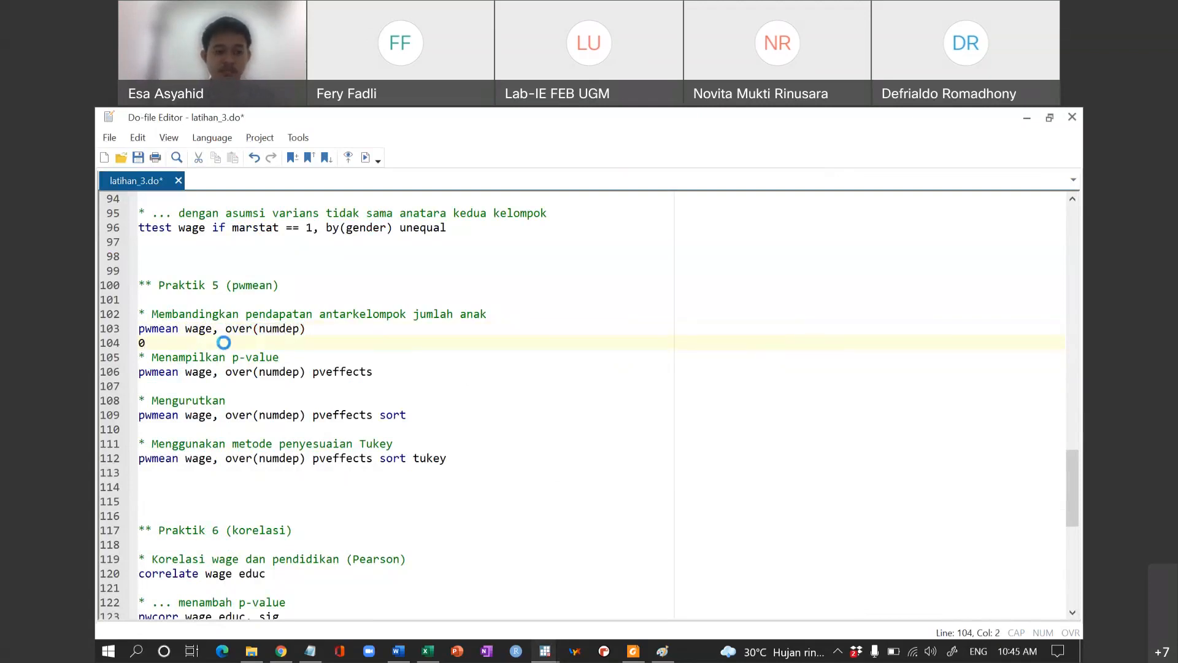
key(alt+Tab)
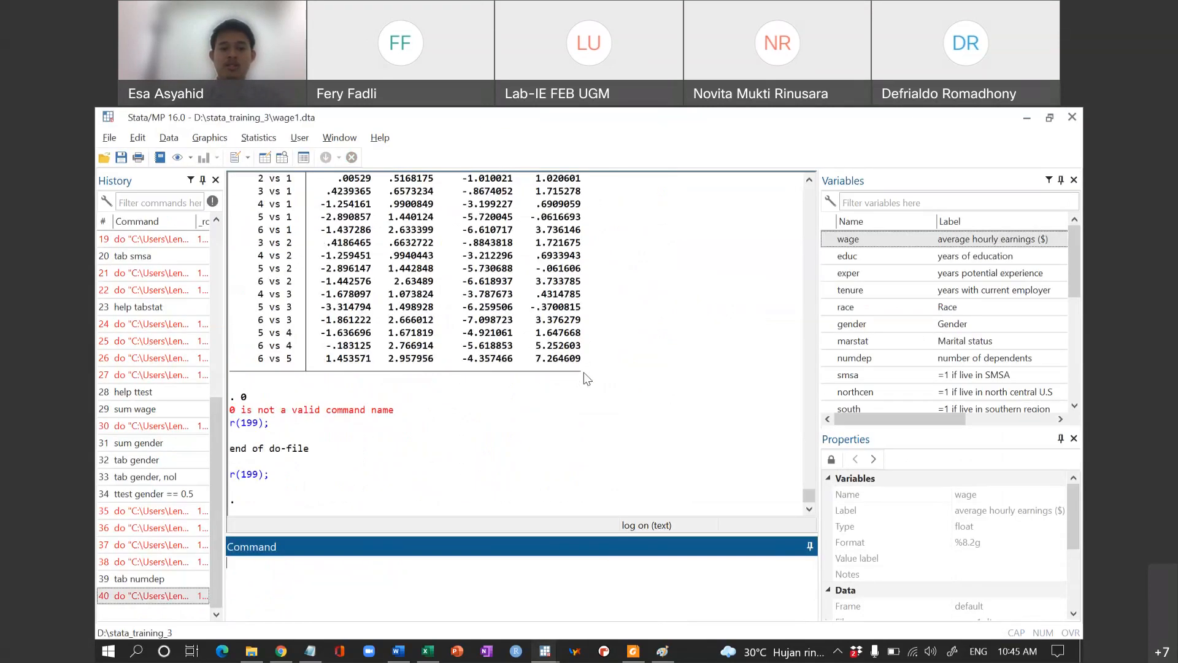
Step: Examine the pairwise wage comparisons by numdep, highlighting the contrasts for 1 vs 0 and 2 vs 1
scroll(586, 379, up, 4)
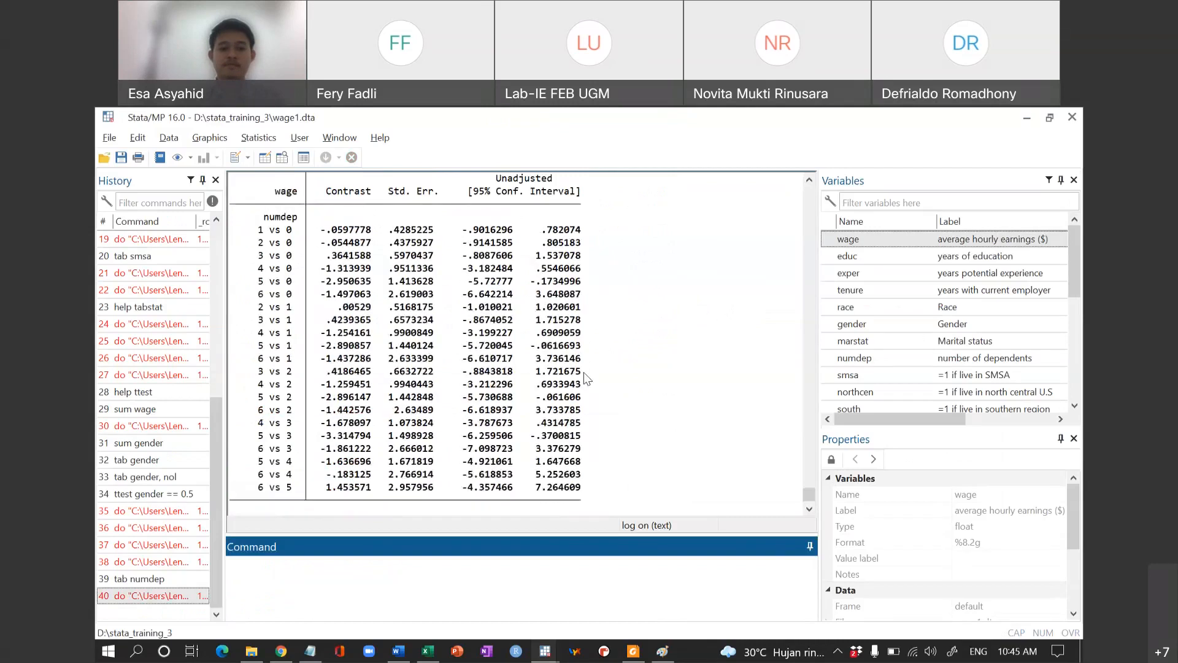
scroll(586, 378, up, 1)
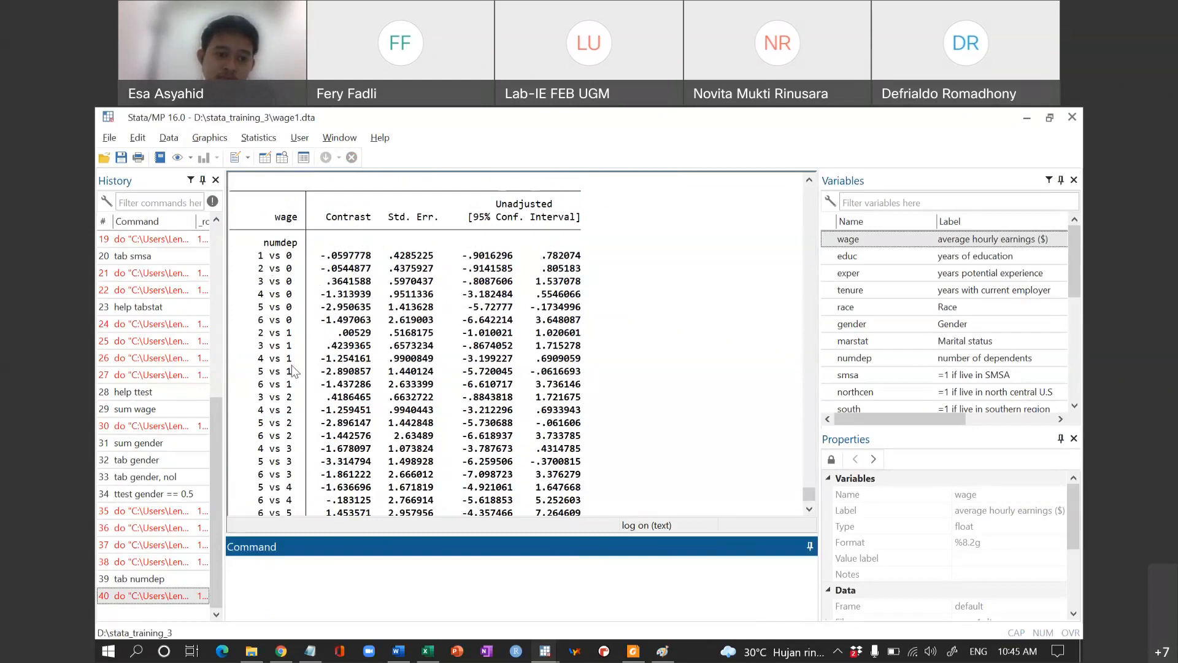
click(261, 262)
drag(260, 257, 290, 261)
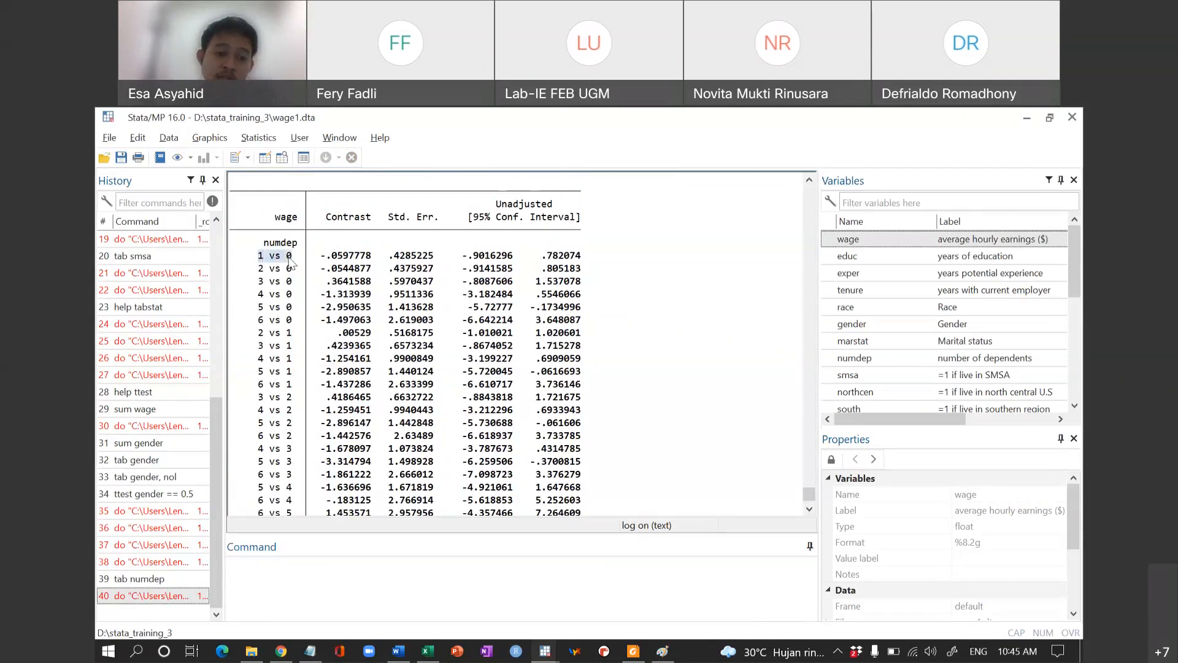
drag(321, 257, 373, 261)
scroll(373, 260, up, 1)
scroll(373, 261, up, 2)
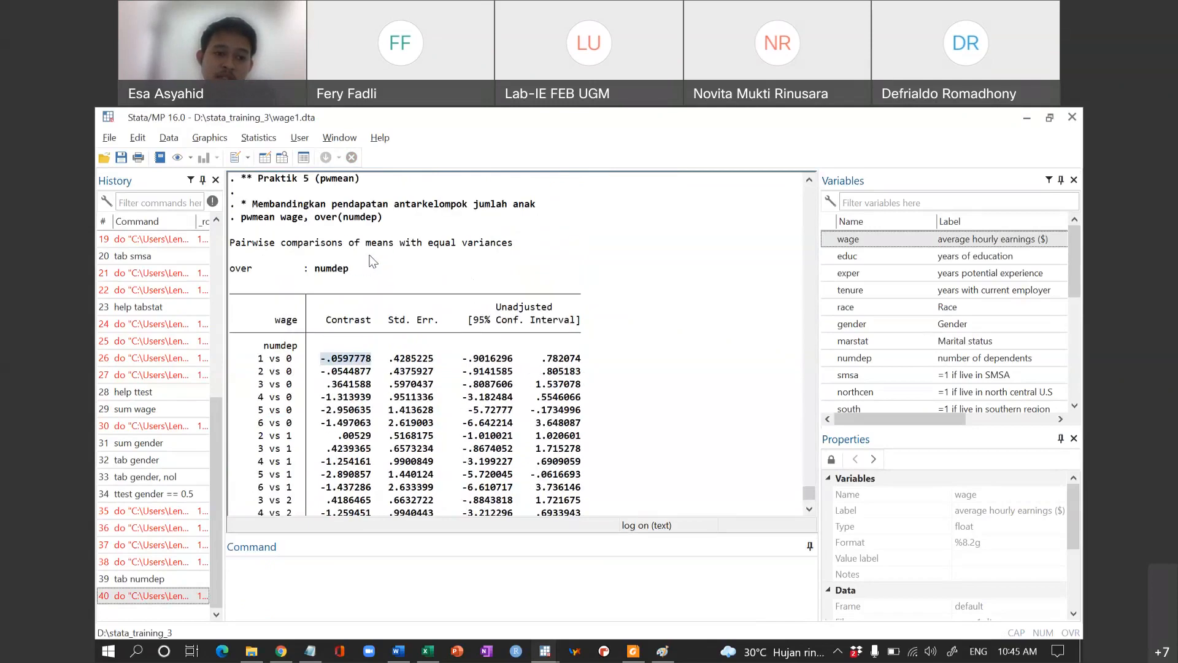
scroll(372, 261, down, 3)
scroll(371, 260, down, 1)
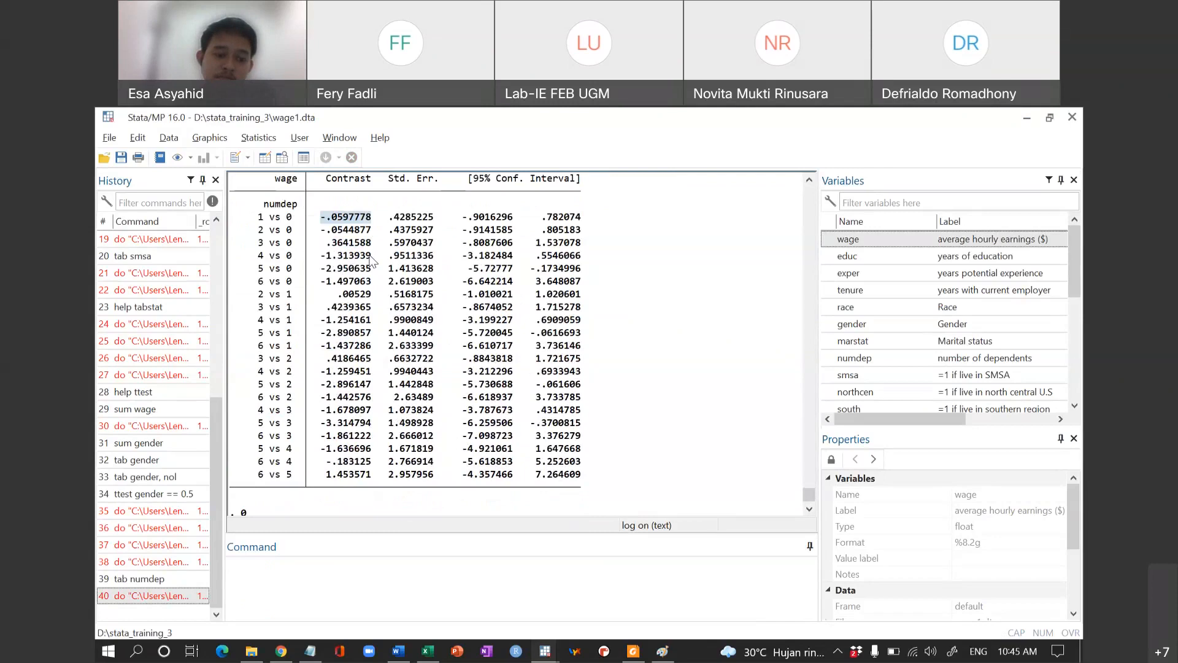
scroll(371, 261, up, 3)
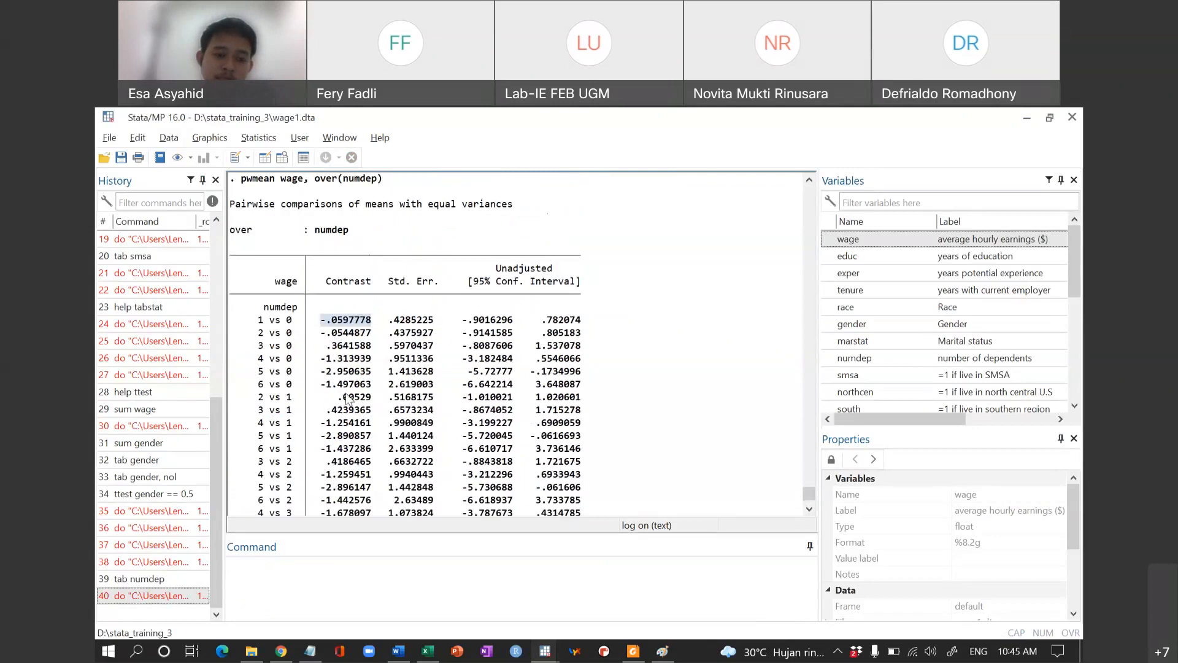
scroll(348, 399, down, 2)
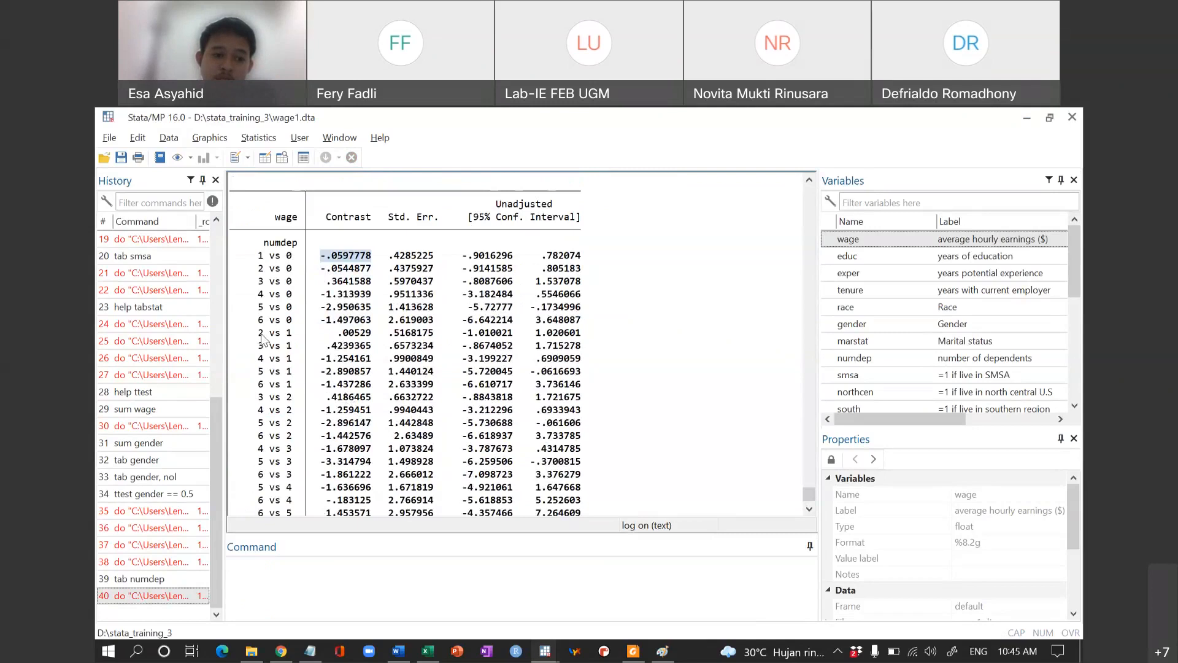
drag(258, 333, 369, 337)
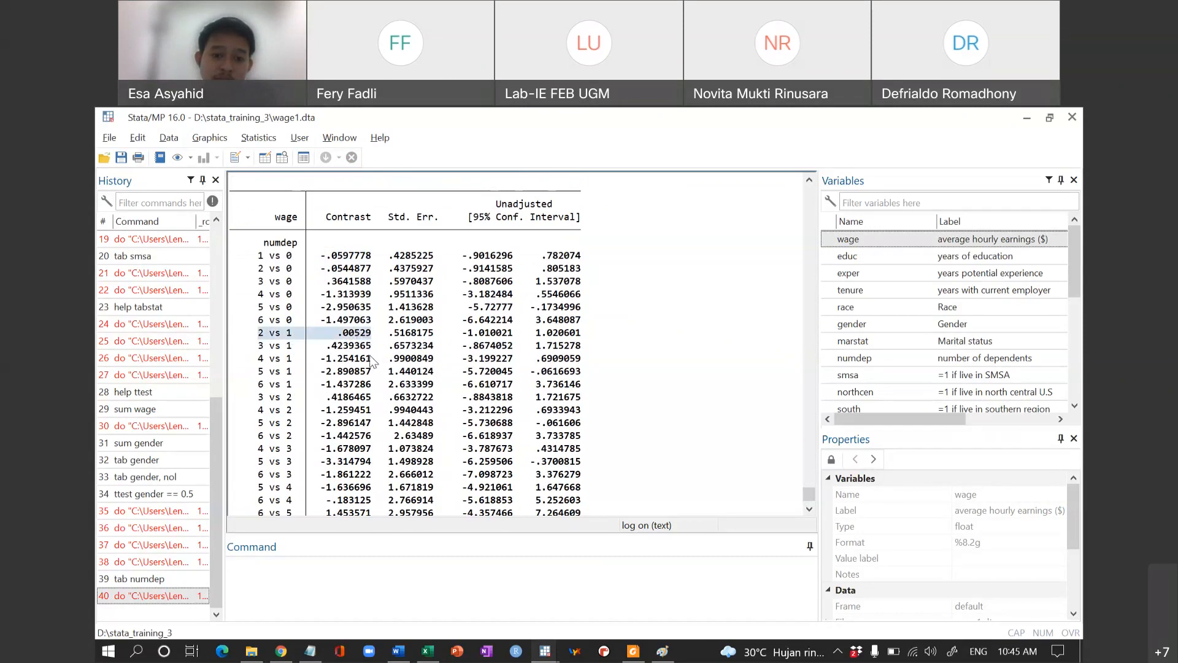
Step: Examine the full table of pairwise wage contrasts and confidence intervals by numdep
scroll(370, 362, down, 1)
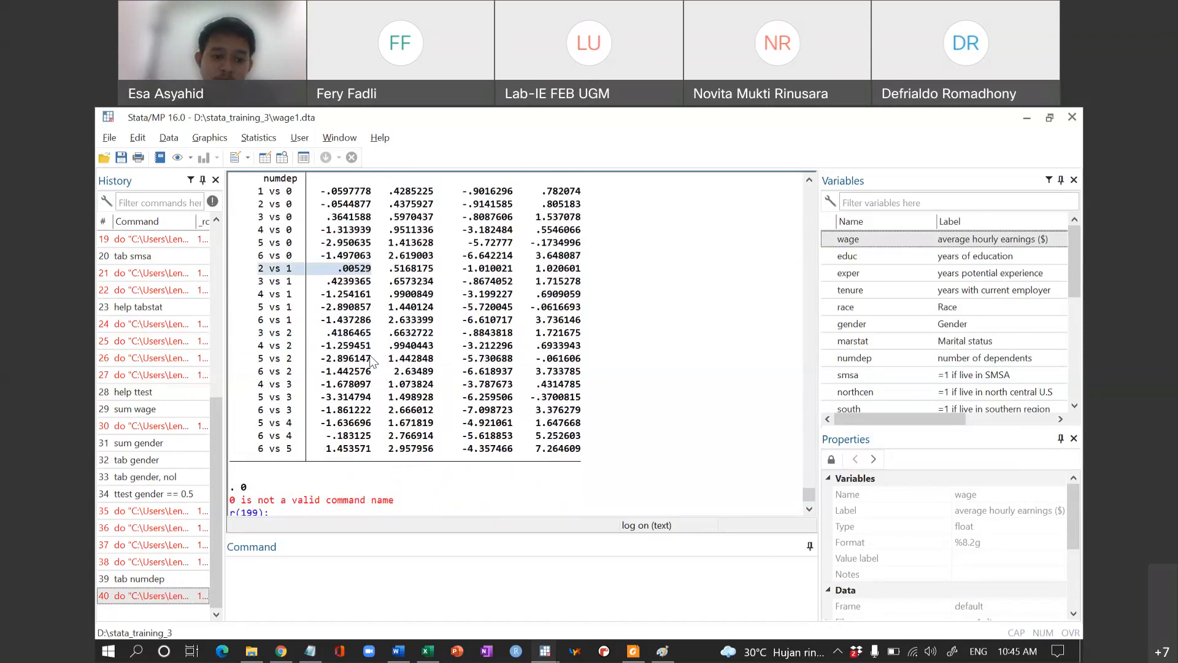
scroll(371, 362, up, 4)
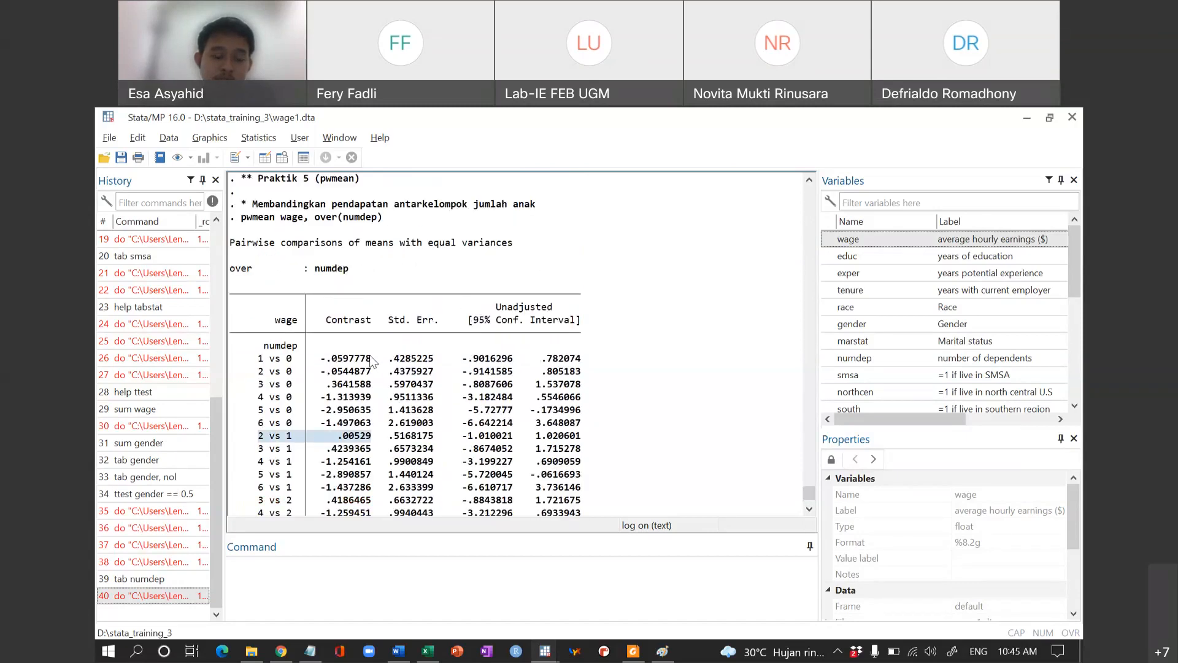
scroll(371, 363, down, 3)
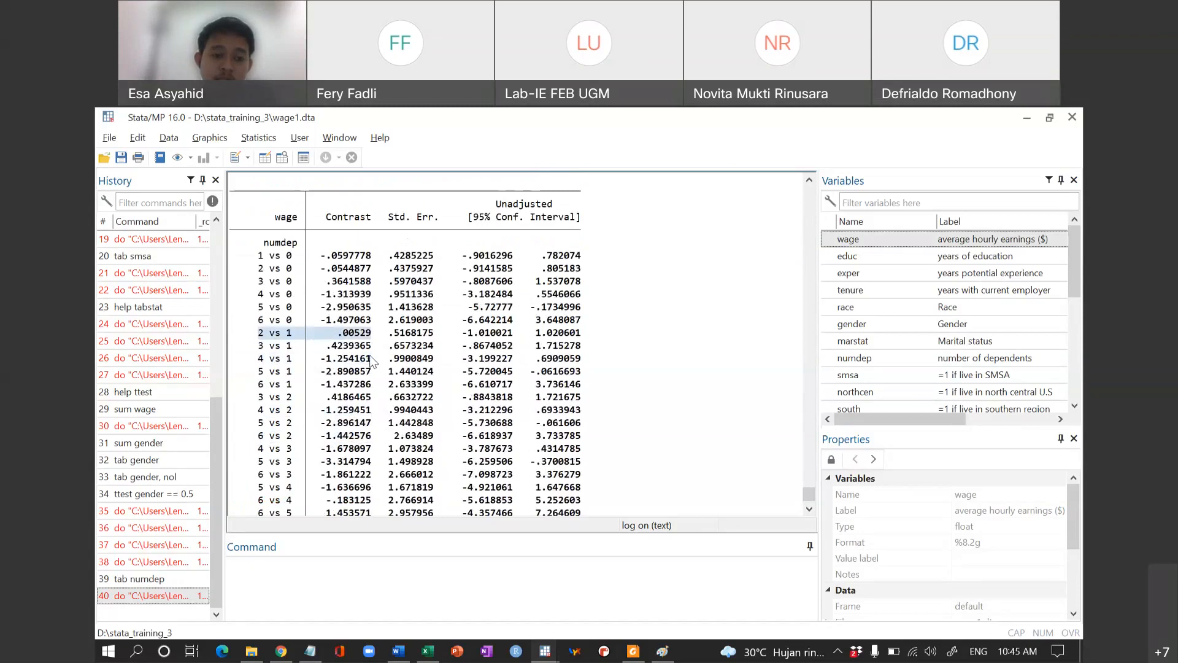
scroll(370, 362, down, 1)
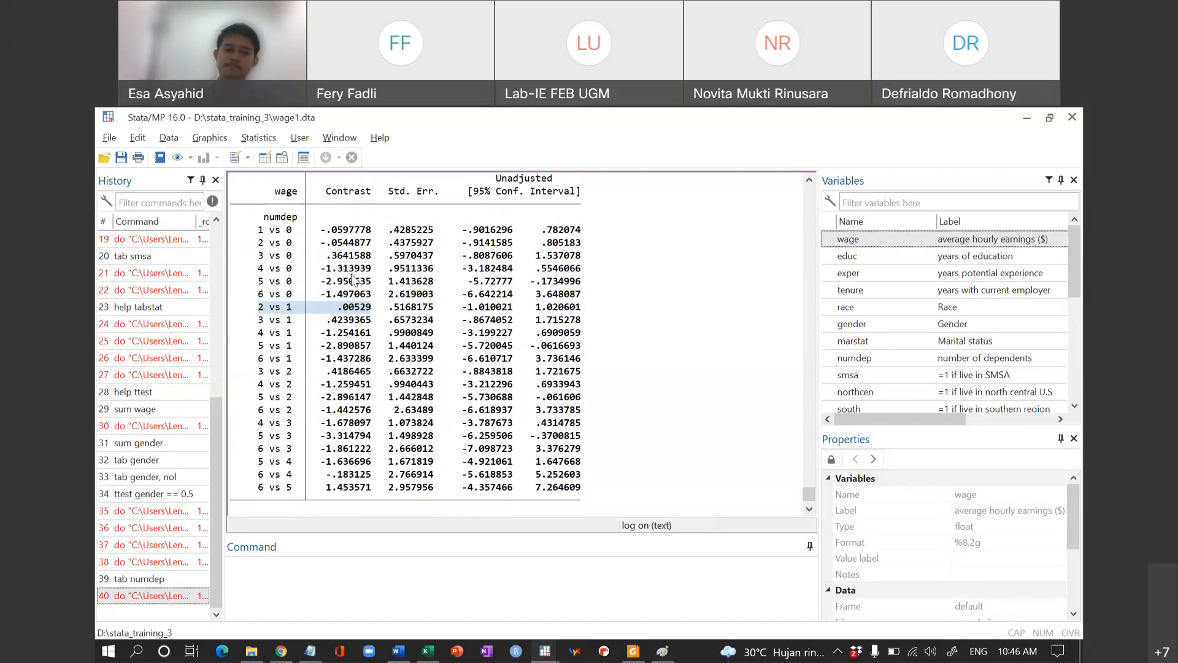
Step: Remove the 0 stop line from line 104 of latihan_3.do and highlight the 1 vs 0 contrast in the Stata results
key(alt+Tab)
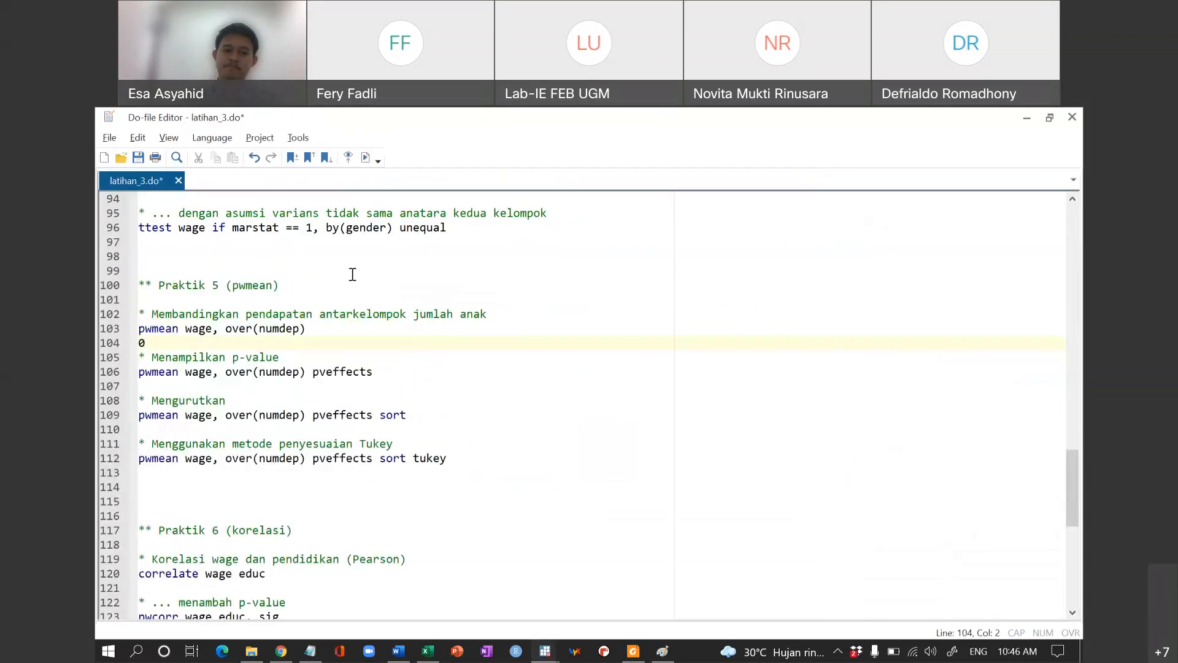
key(BackSpace)
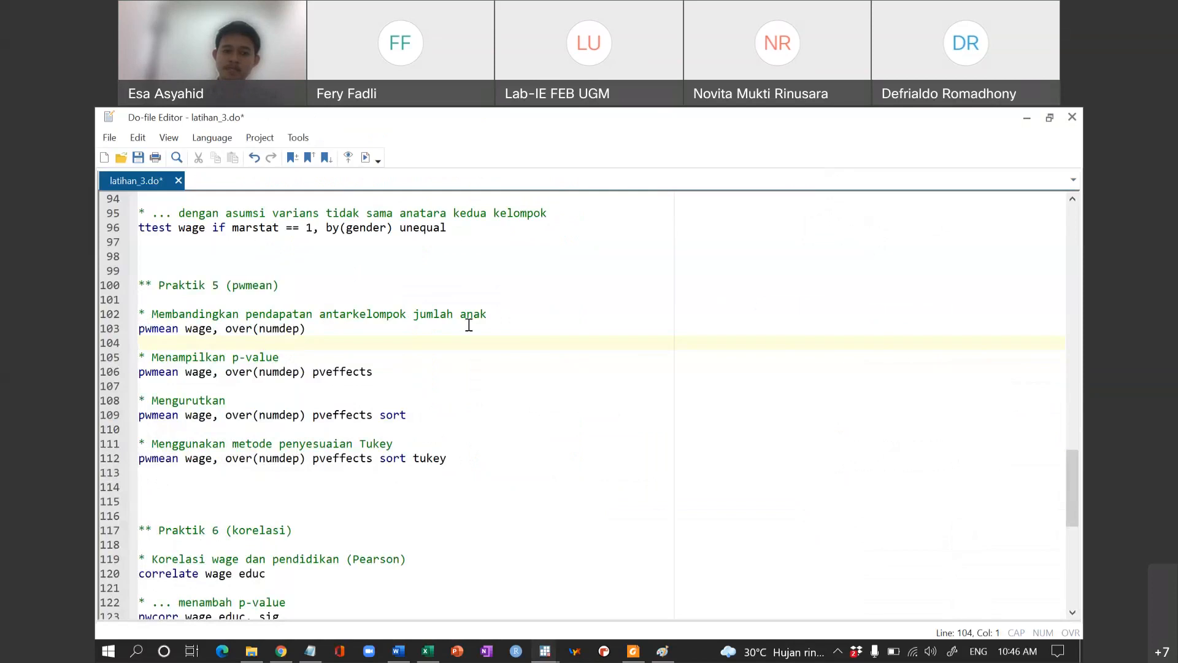
key(alt+Tab)
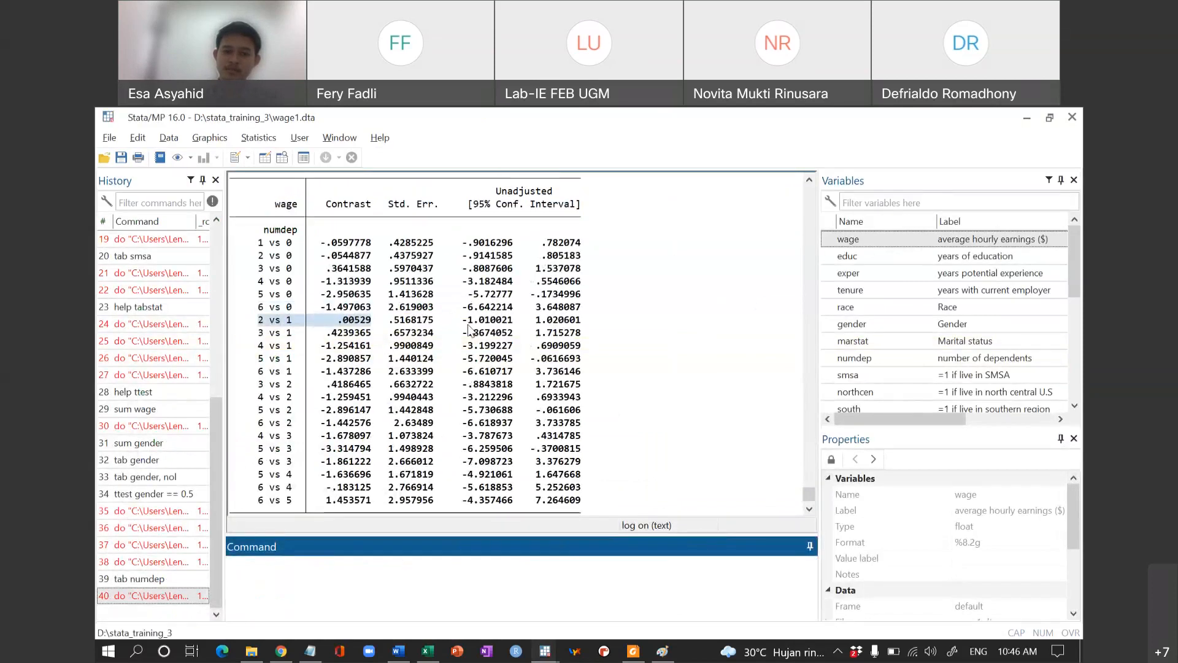
drag(322, 243, 374, 245)
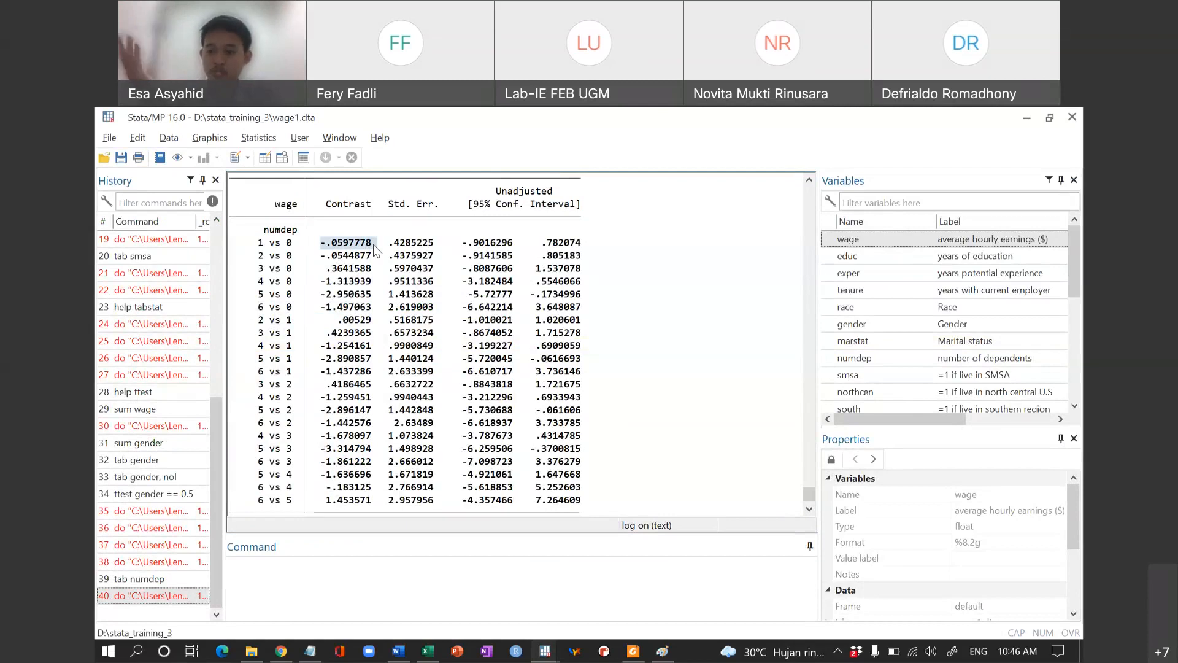
Step: In latihan_3.do, enter a 0 stop line on line 107 below "pwmean wage, over(numdep) pveffects" and run the file in Stata
key(alt+Tab)
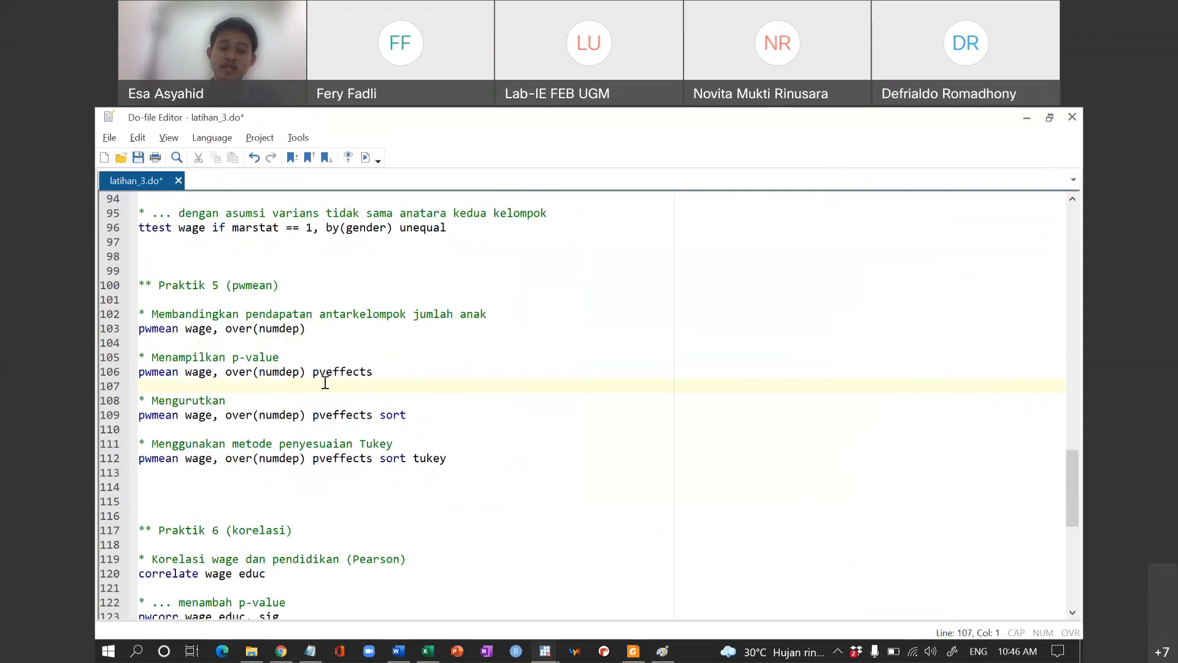
drag(313, 371, 379, 370)
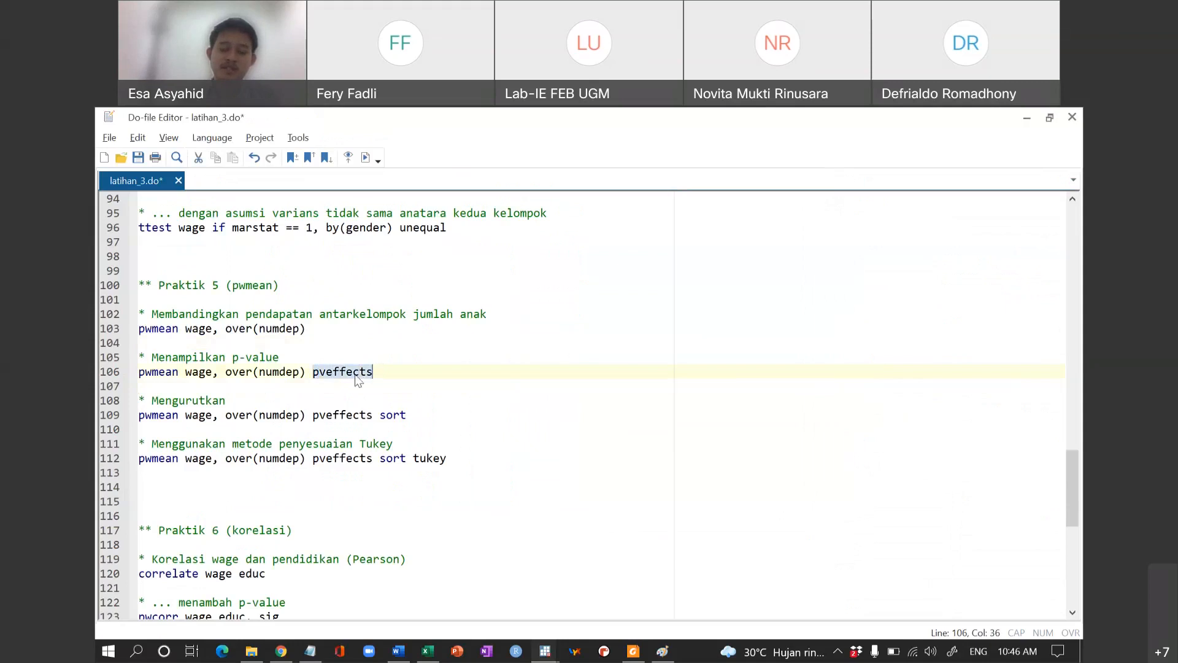
click(214, 386)
text(0)
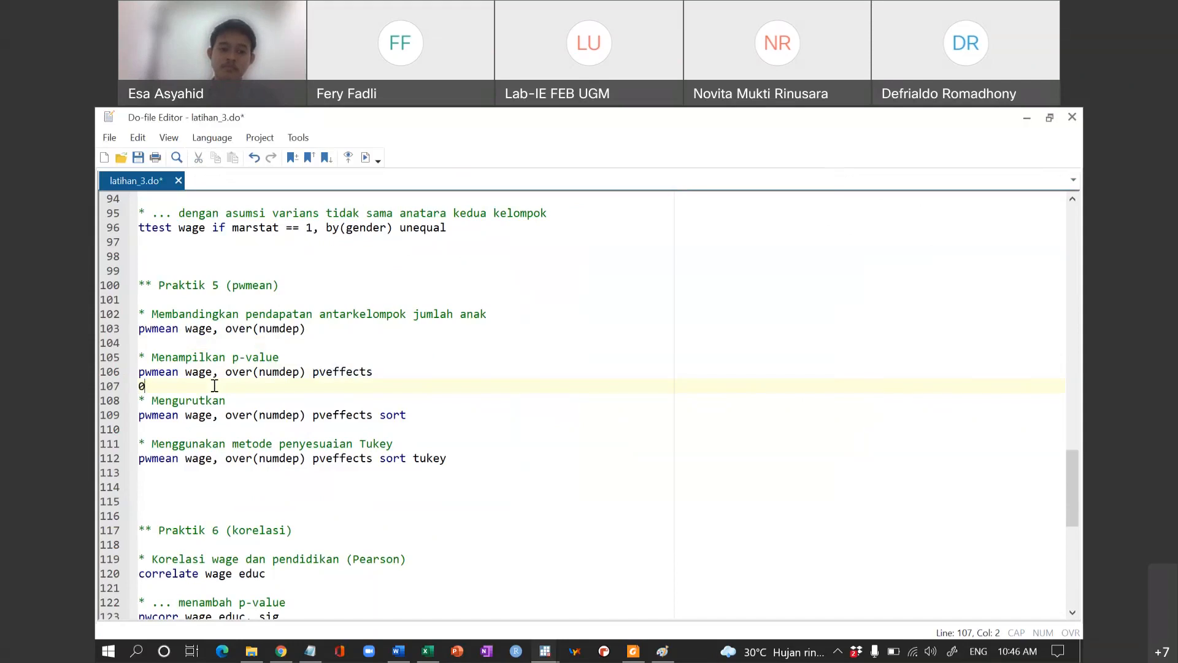
key(alt+Tab)
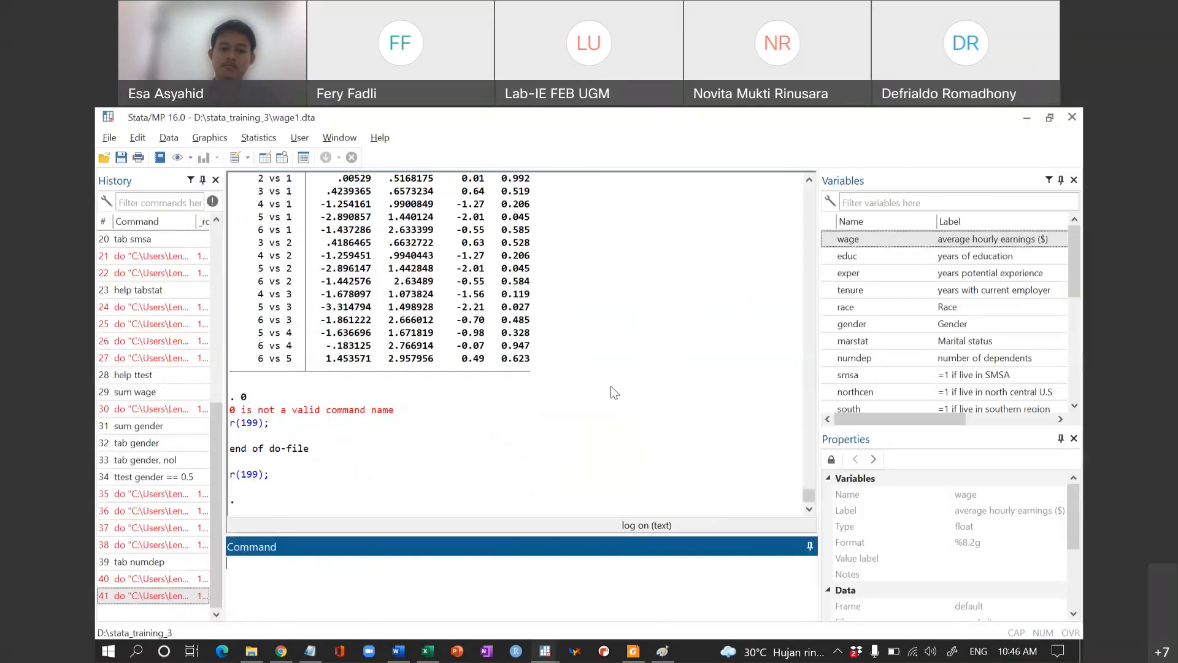
Step: Examine the p-values of the pairwise wage comparisons, highlighting the 1 vs 0 and 5 vs 1 rows
scroll(613, 392, up, 5)
scroll(614, 392, down, 2)
scroll(613, 315, up, 1)
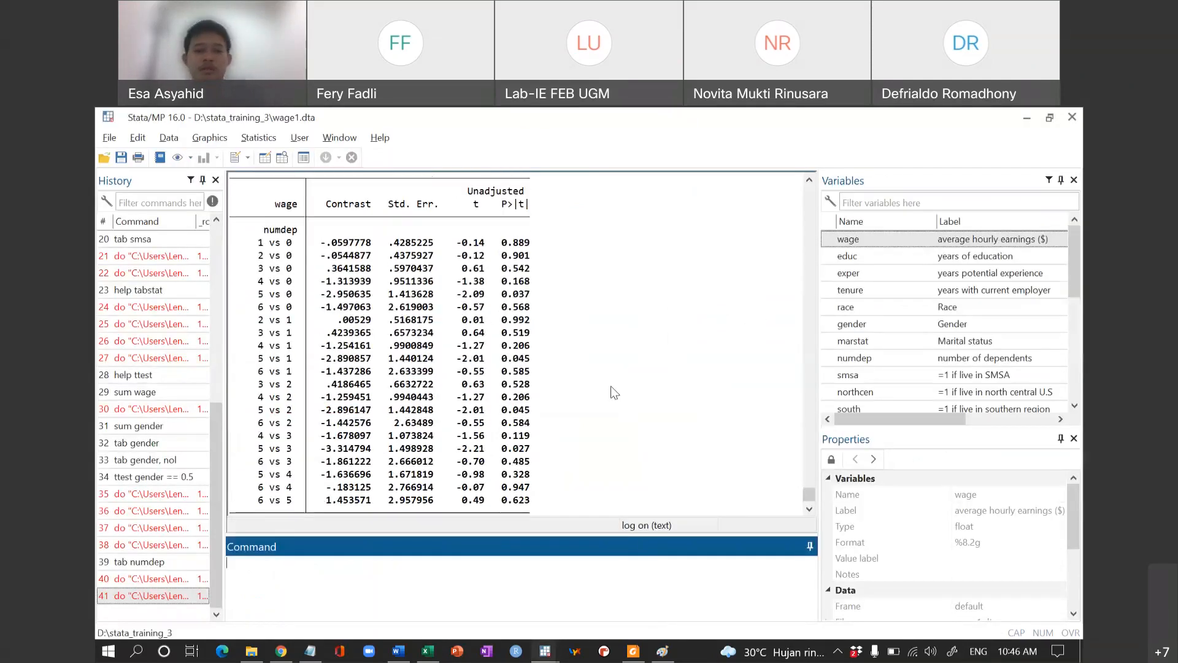
scroll(504, 261, up, 1)
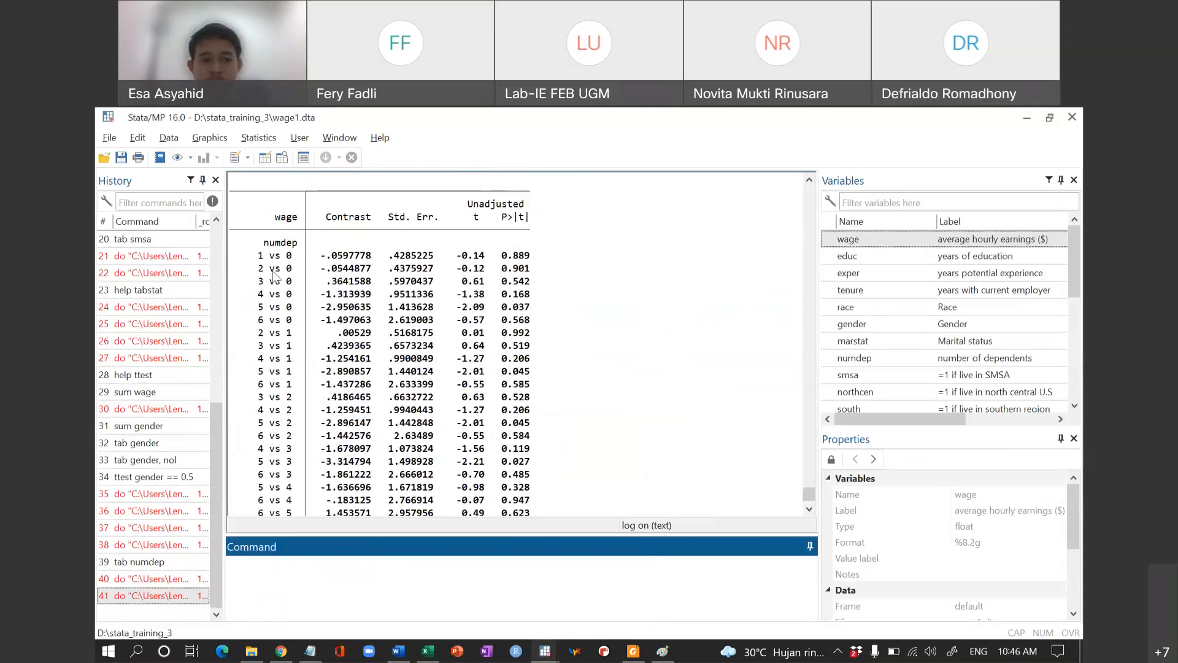
drag(258, 261, 540, 262)
click(499, 261)
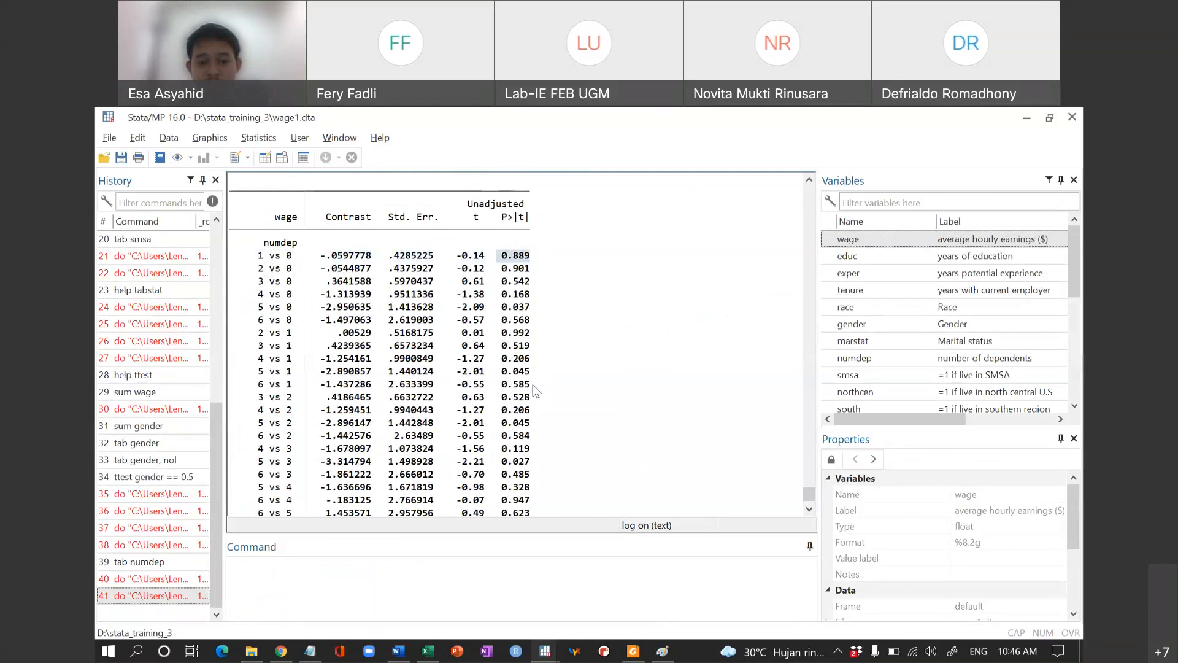
drag(531, 372, 257, 375)
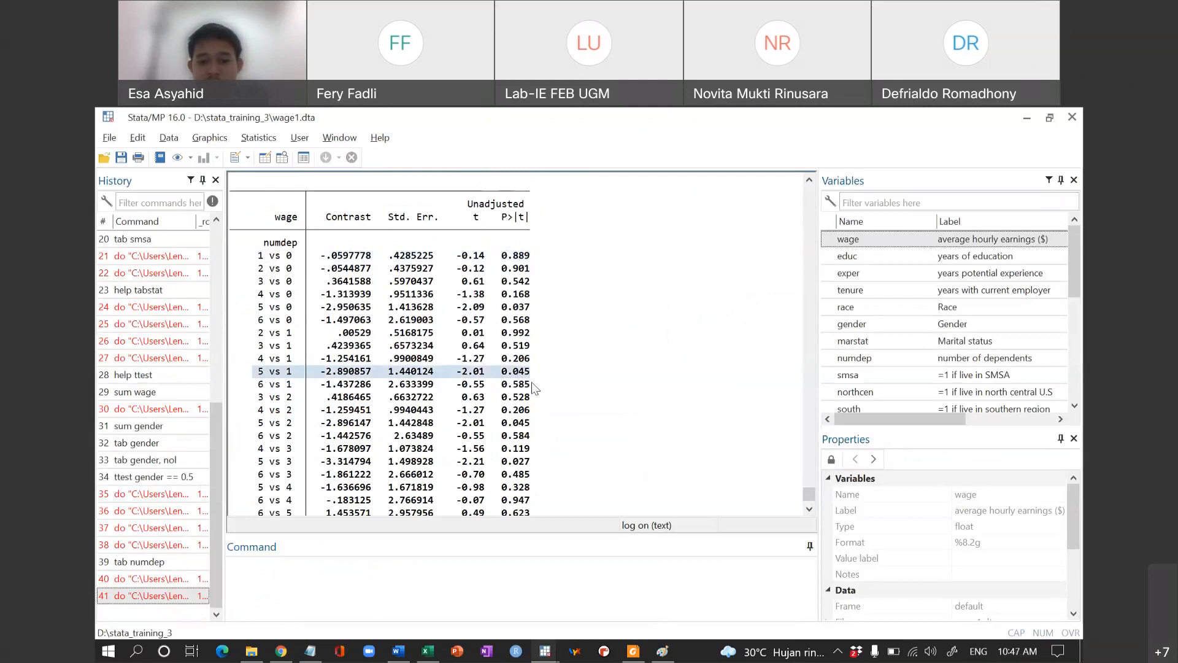
Step: Highlight all comparison rows of the pveffects table, from 1 vs 0 to 6 vs 5, and clear the highlight
scroll(549, 428, down, 1)
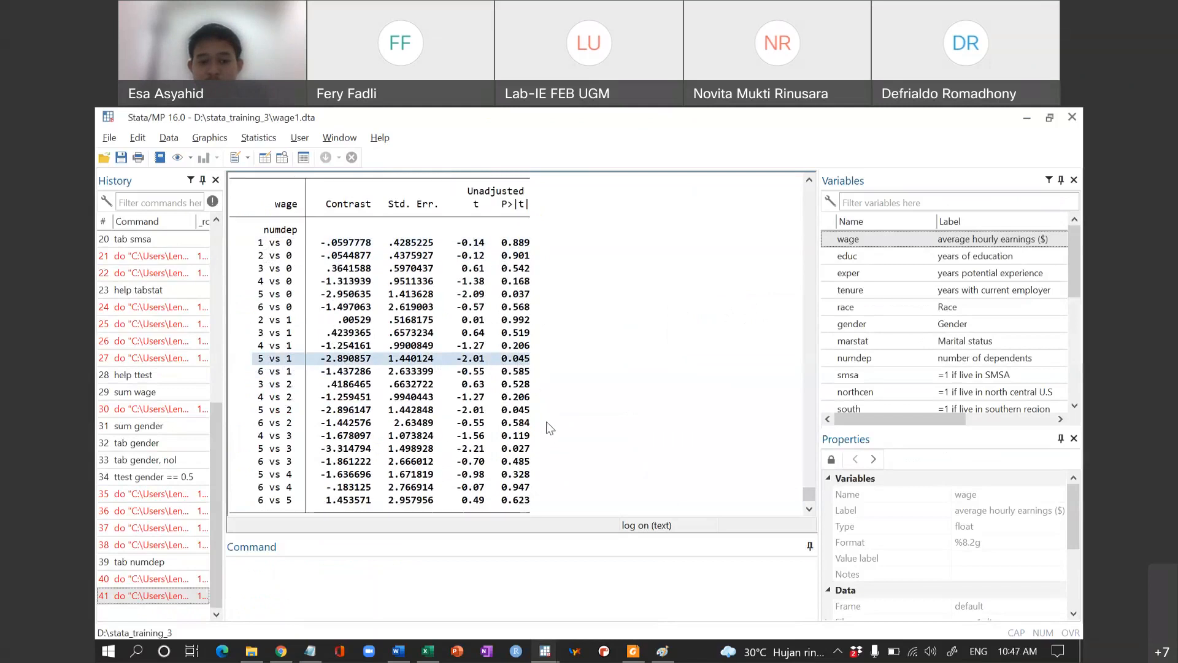
scroll(549, 428, down, 2)
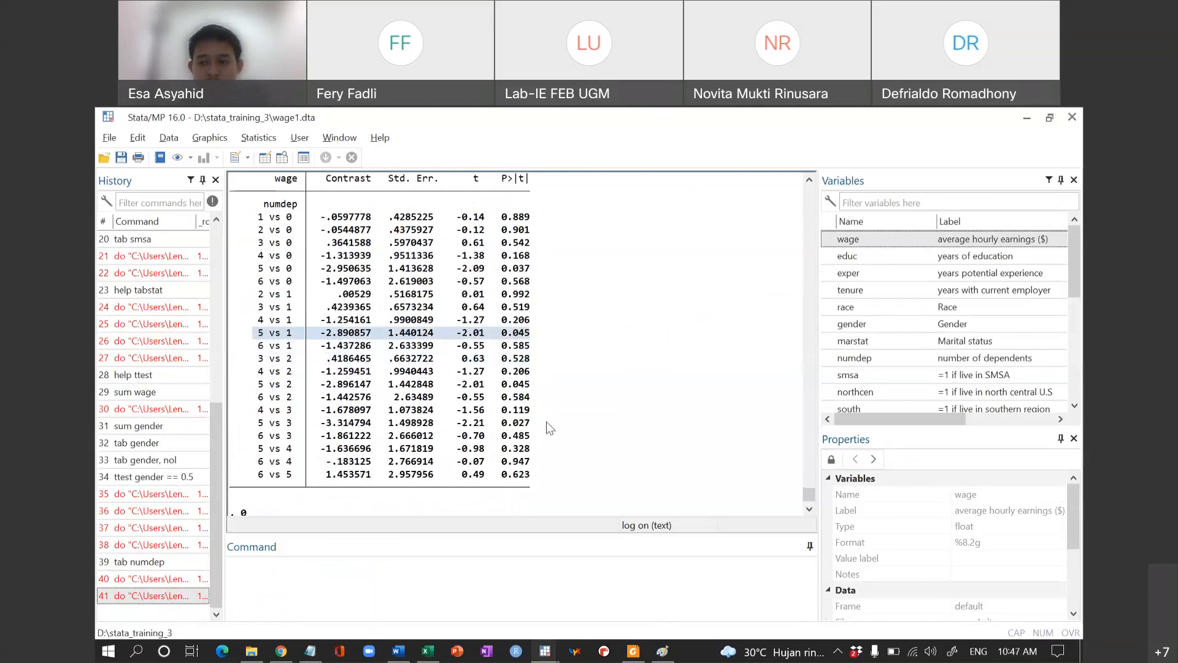
drag(237, 222, 547, 475)
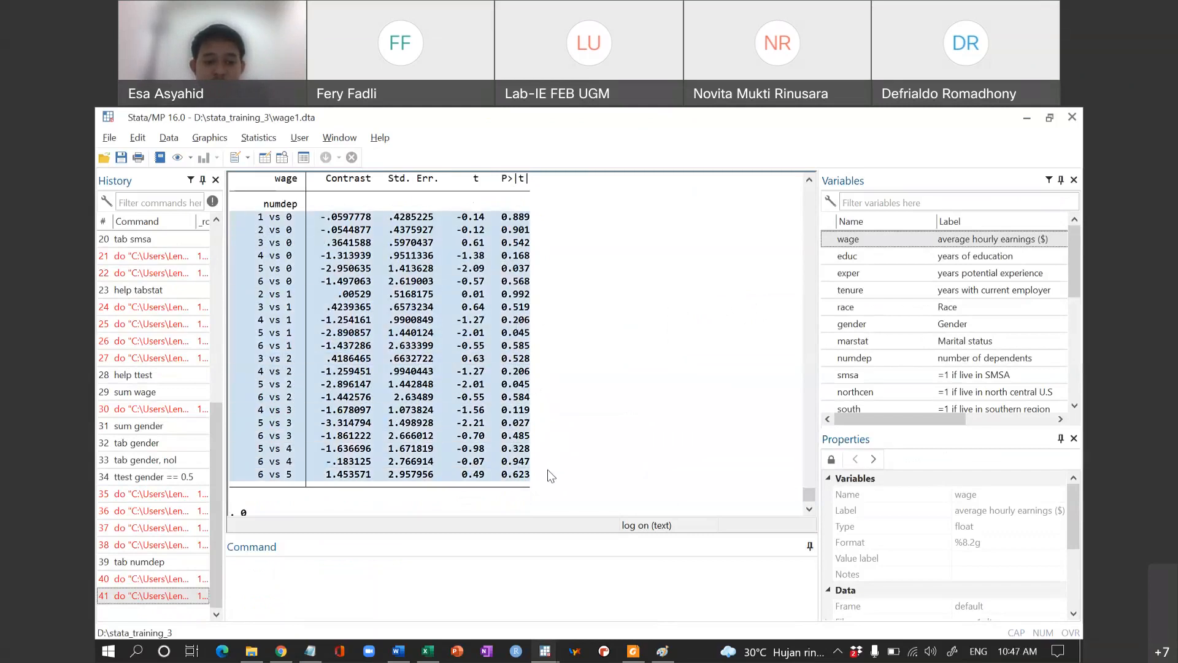
click(548, 471)
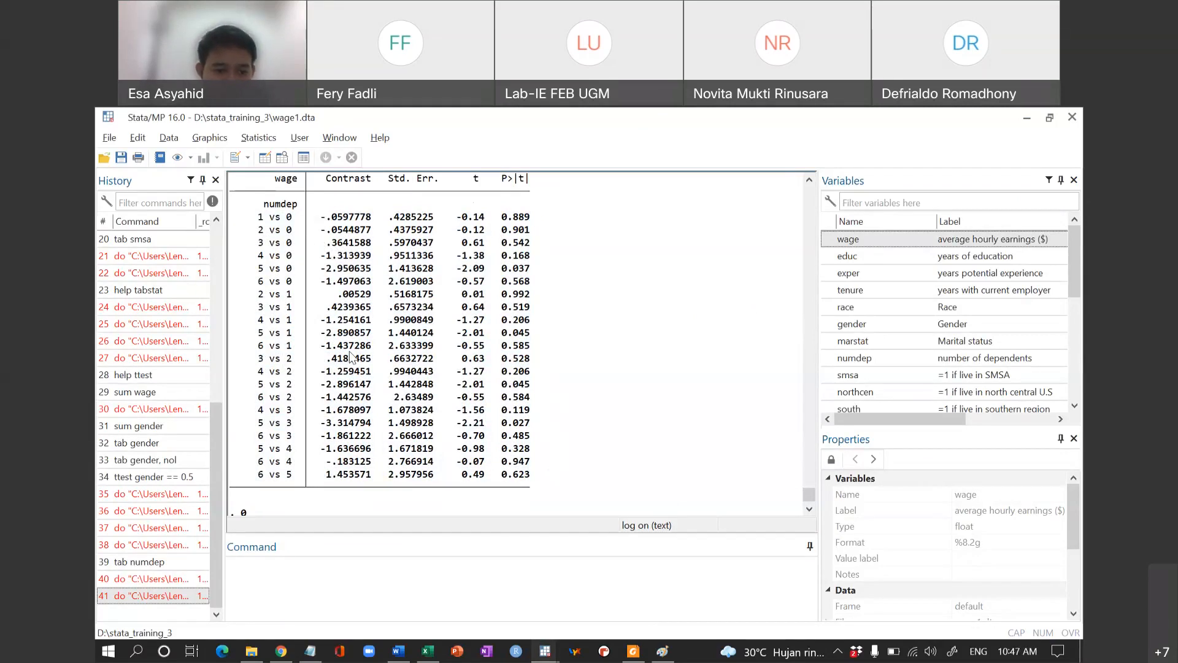
Step: Highlight the 5 vs 3 and 2 vs 1 rows to compare their contrasts, ending on the 2 vs 1 contrast value
drag(260, 423, 527, 430)
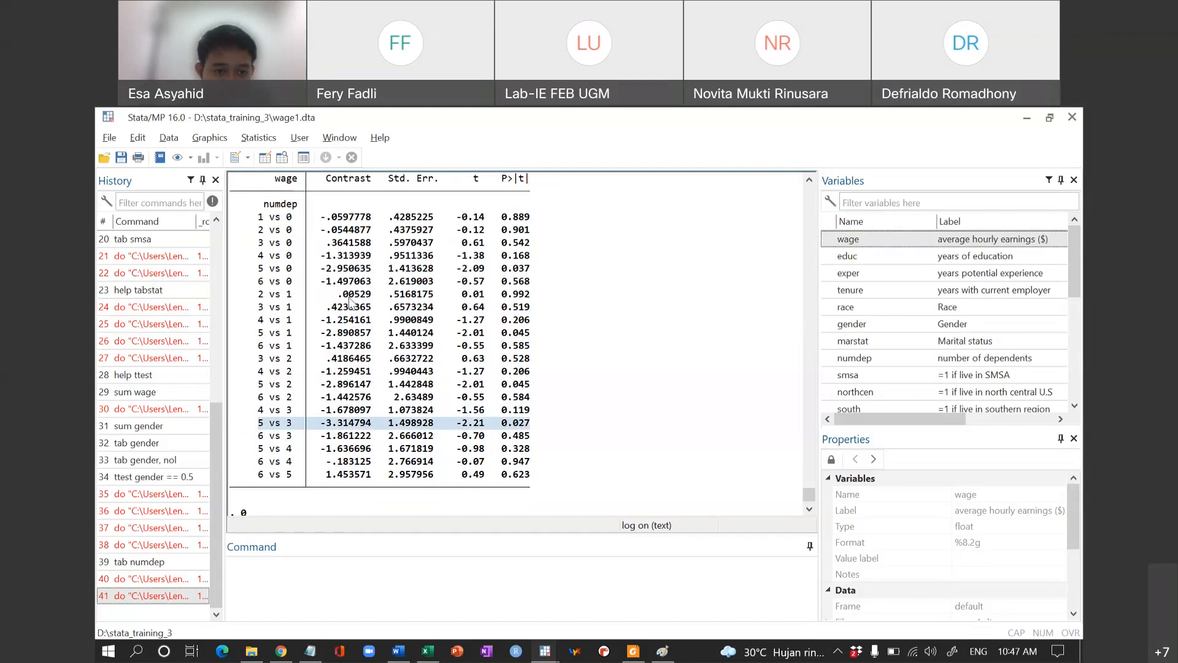
drag(256, 295, 547, 299)
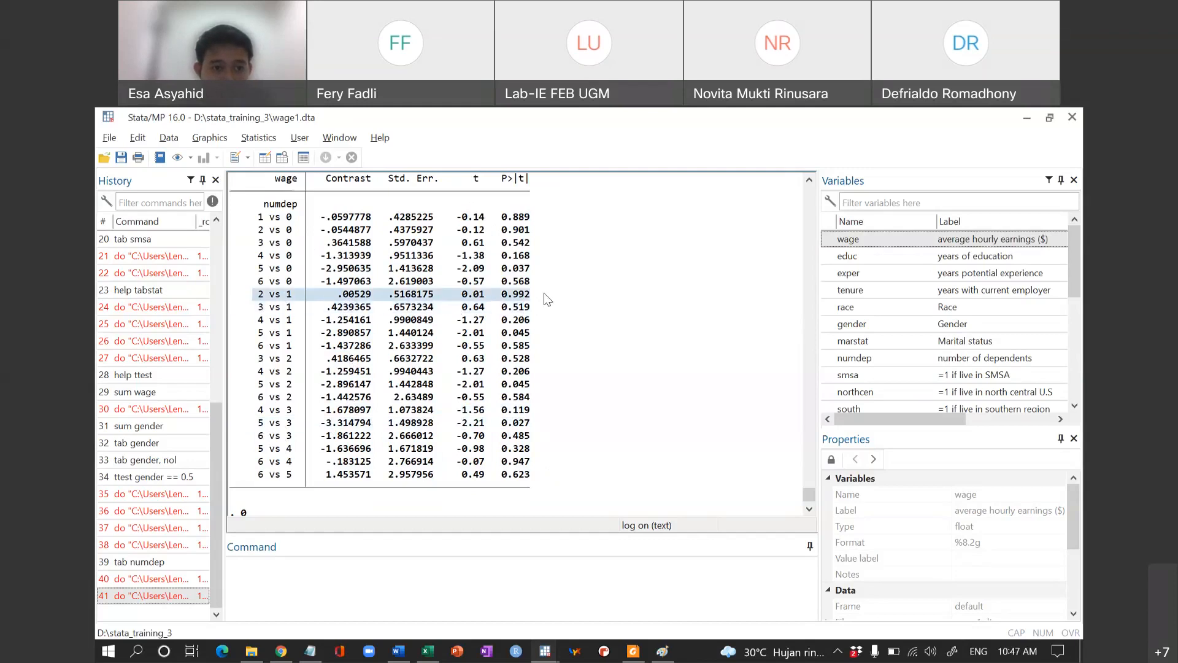
click(340, 300)
drag(338, 296, 373, 295)
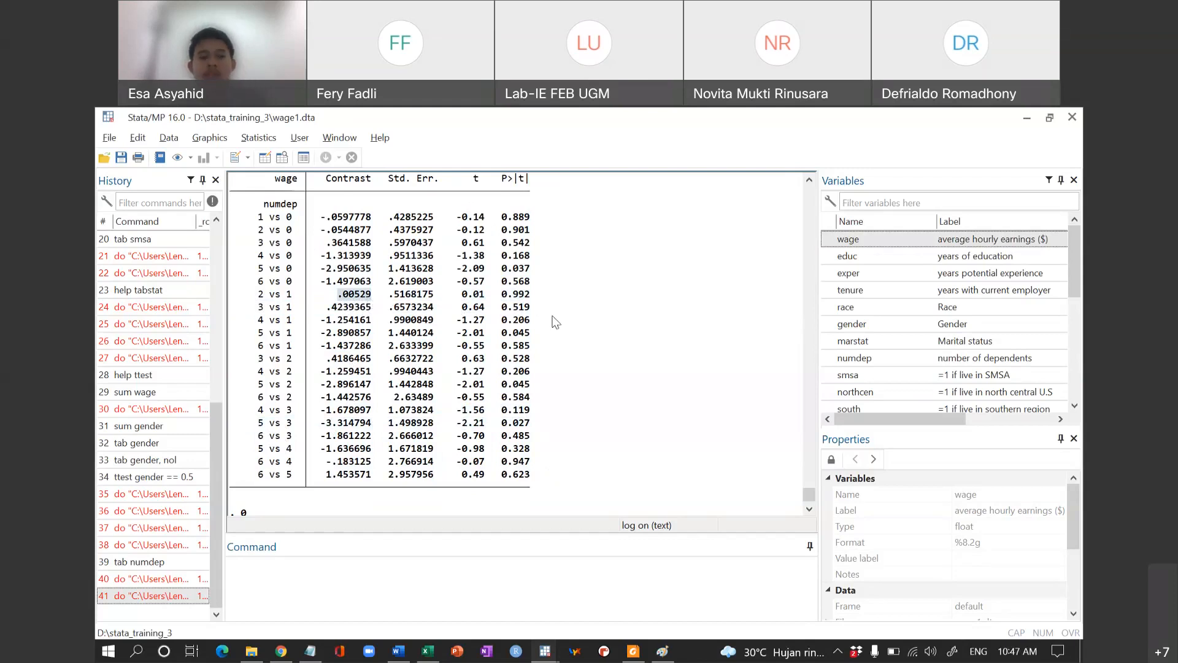
Step: Move the 0 stop line to line 110 below "pwmean wage, over(numdep) pveffects sort" in latihan_3.do and run the file in Stata
key(alt+Tab)
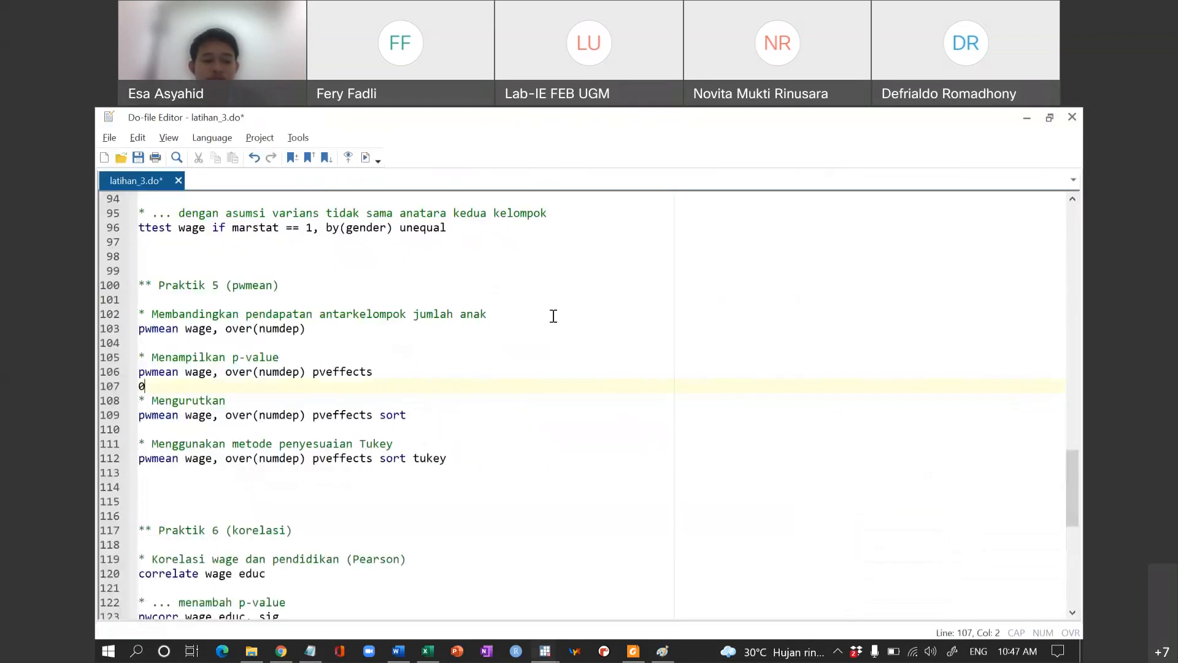
click(376, 431)
text(0)
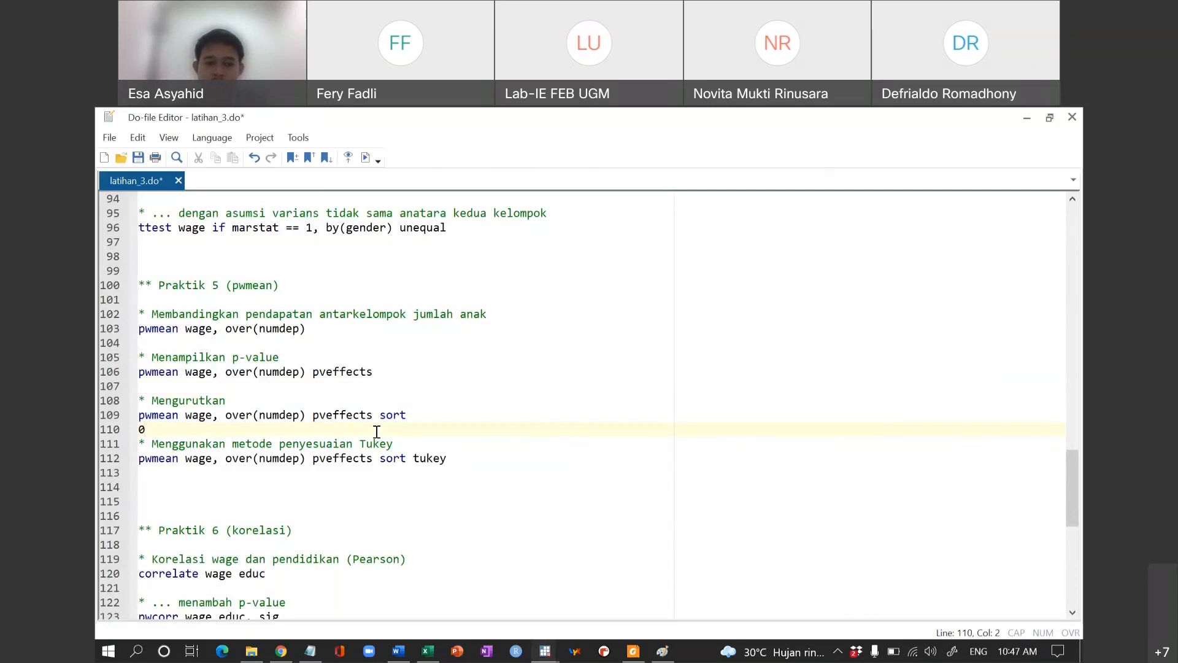
key(alt+Tab)
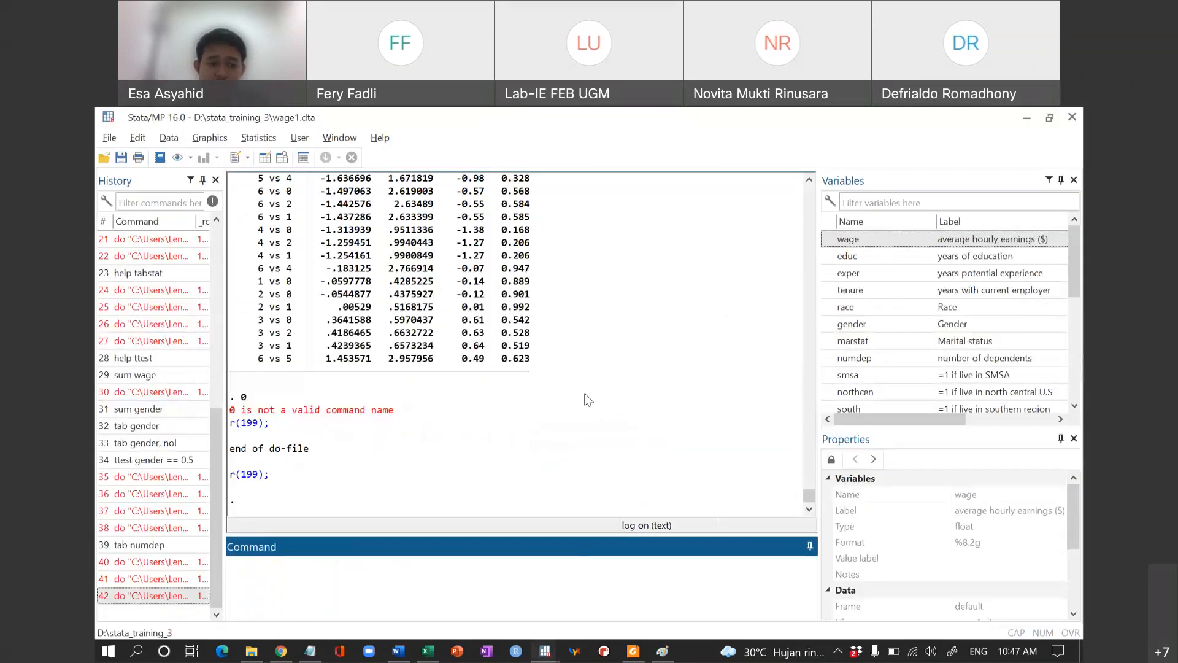
Step: Examine the sorted pairwise wage comparisons, highlighting the 5 vs 3 contrast and the rows from 5 vs 3 to 5 vs 1
scroll(588, 399, up, 1)
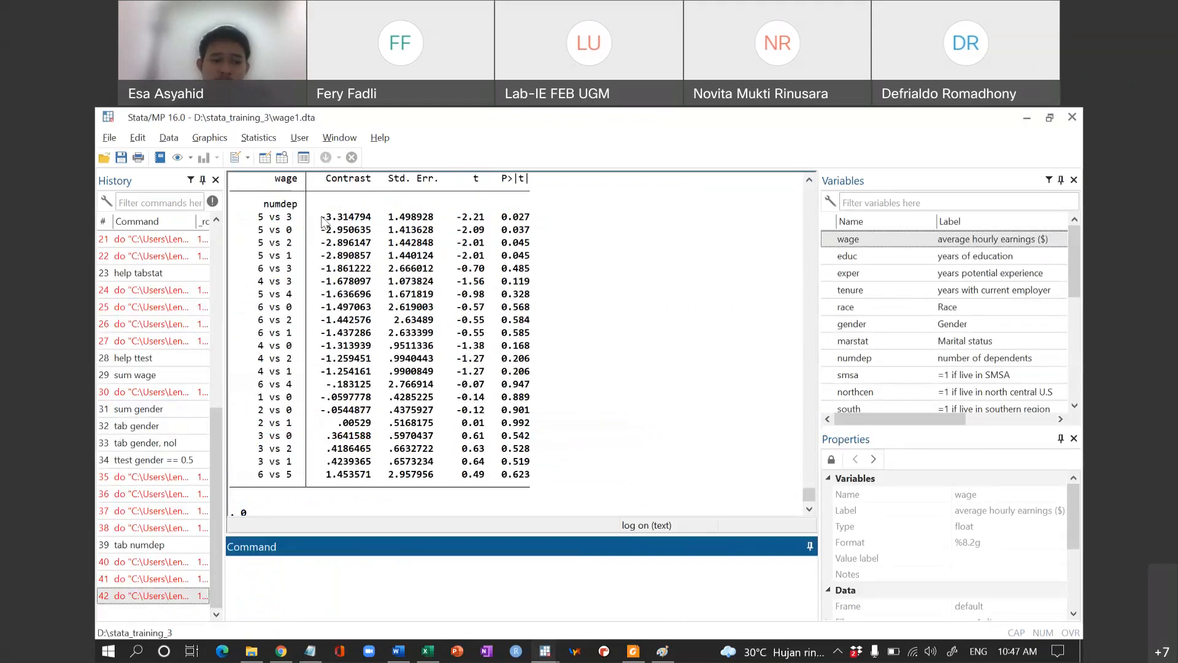
drag(321, 217, 372, 219)
click(370, 219)
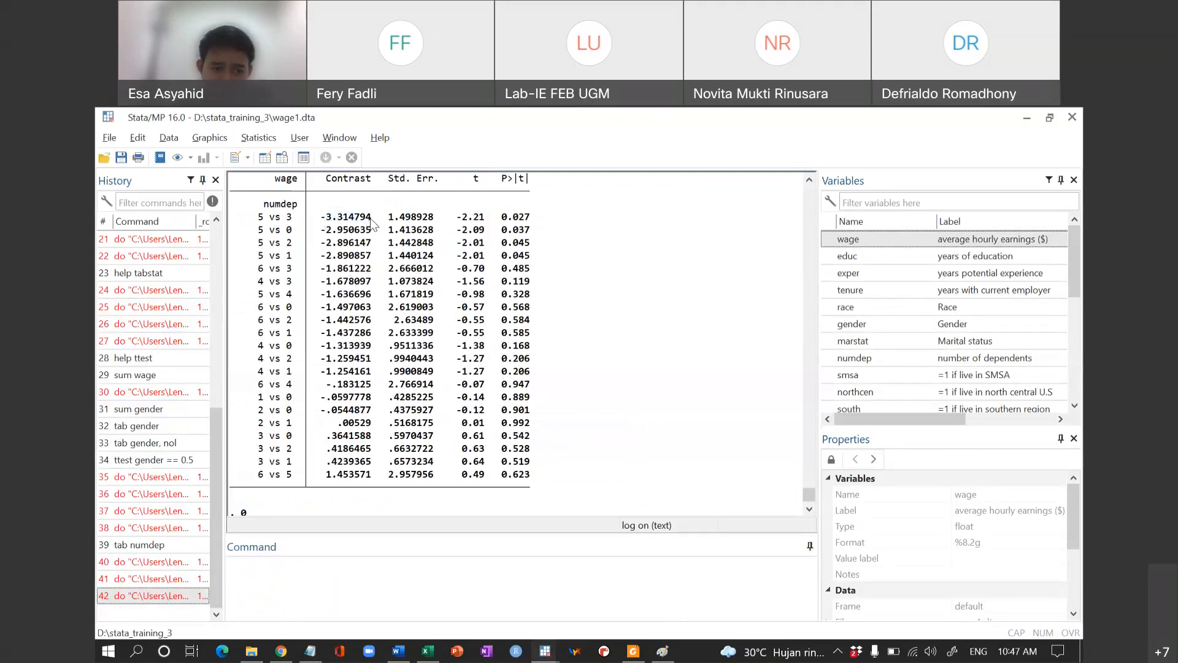
scroll(371, 219, up, 1)
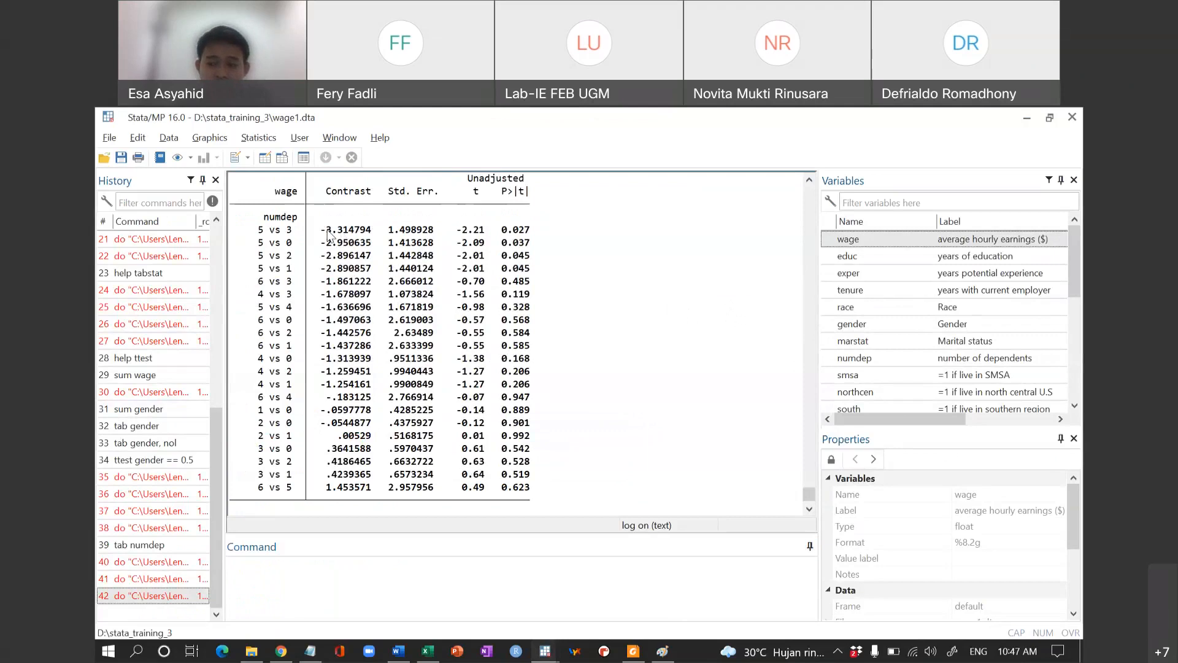
drag(318, 232, 521, 279)
click(519, 276)
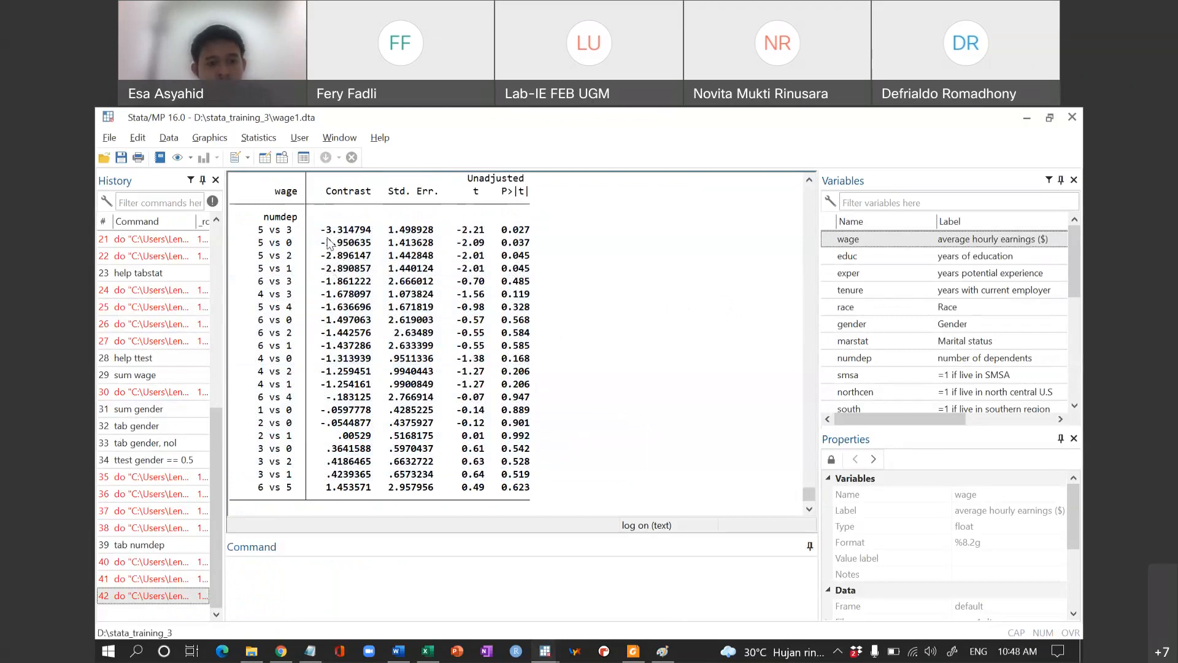
Step: Highlight the 5 vs 3 comparison and its p-value, and review the sort command in latihan_3.do against its output
drag(259, 236, 334, 236)
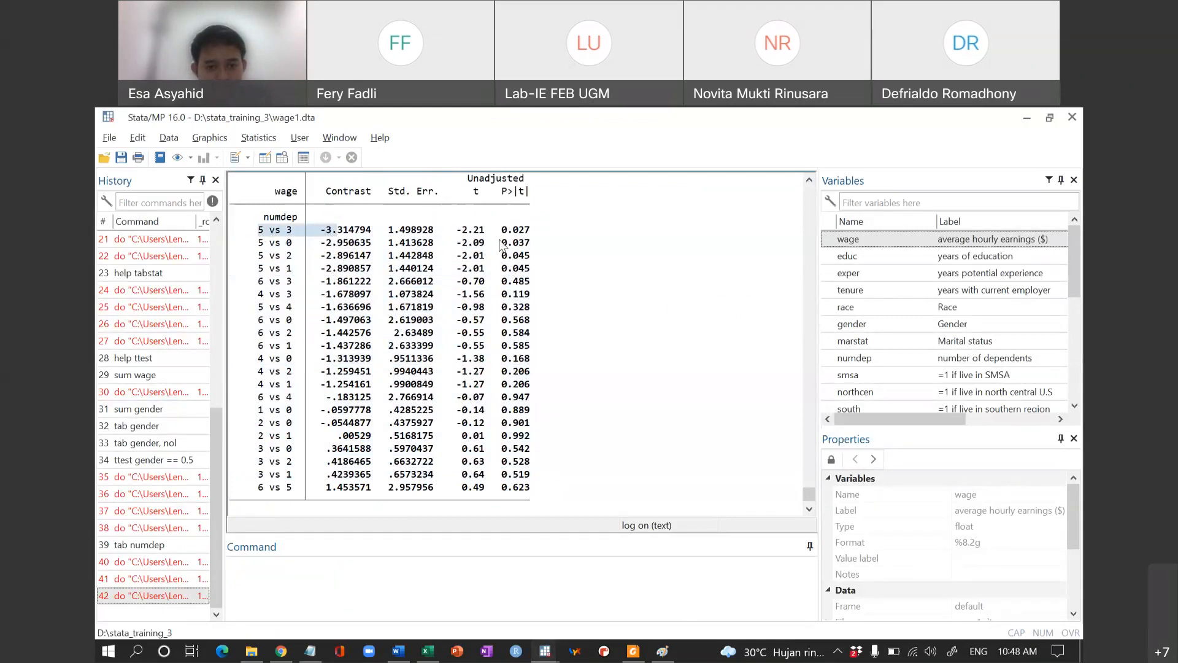
drag(501, 232, 530, 232)
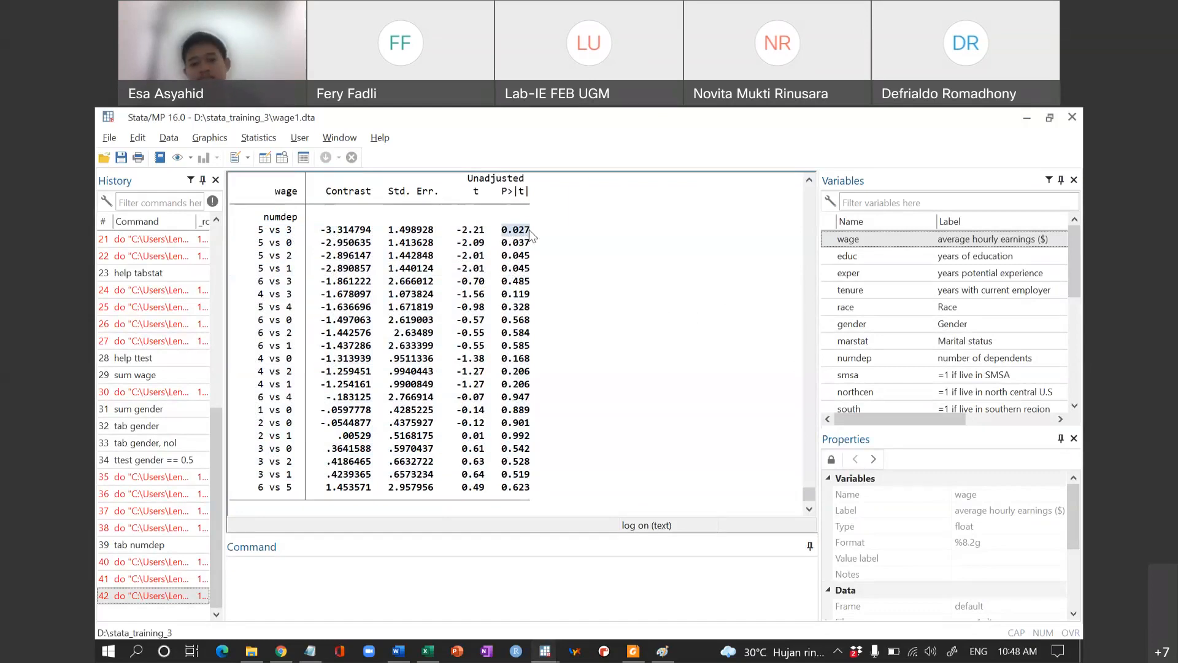
key(alt+Tab)
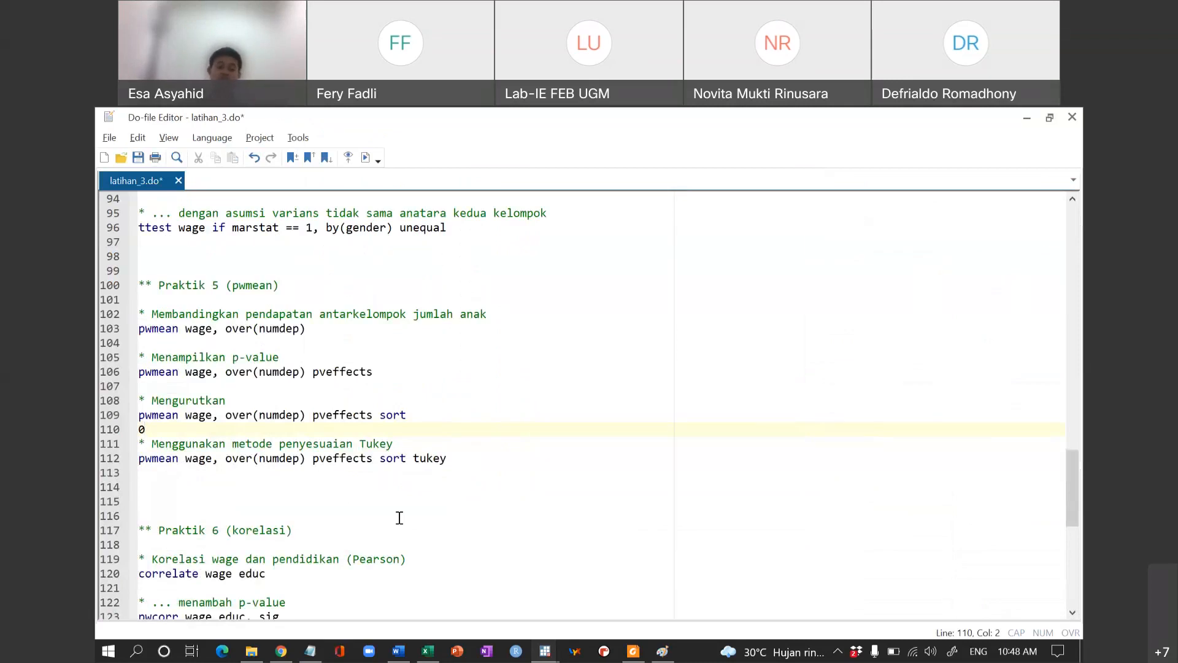
key(alt+Tab)
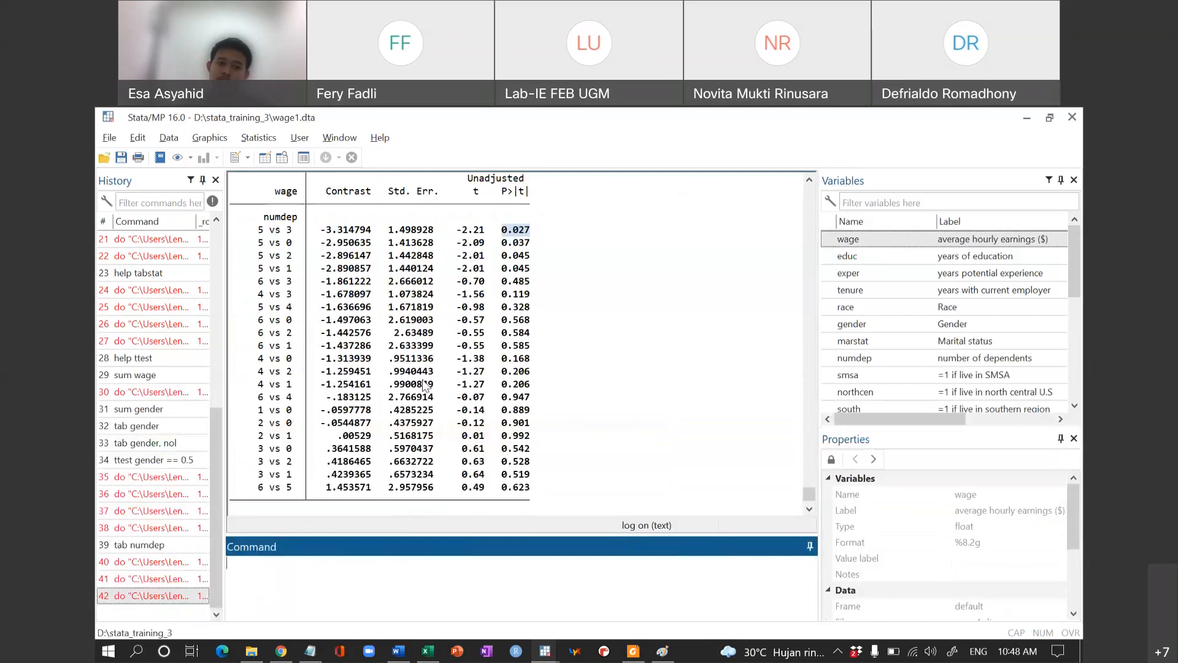
click(530, 336)
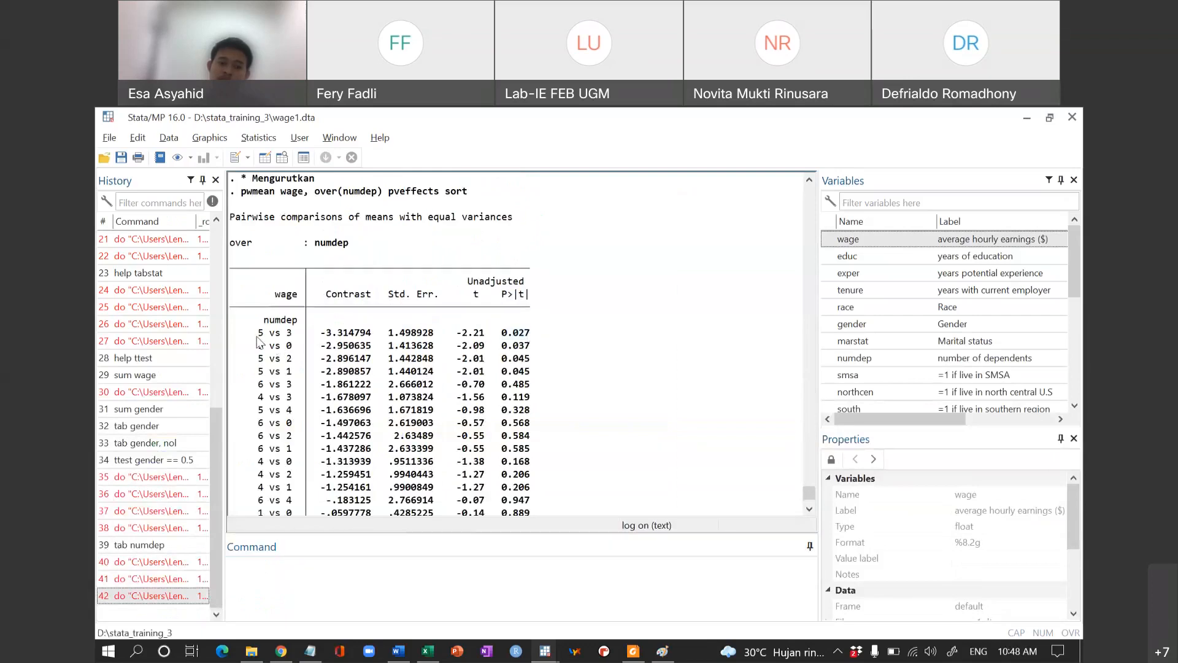
Step: Highlight the 5 vs 3 comparison and its t statistic in the sorted pwmean output
drag(256, 336, 295, 335)
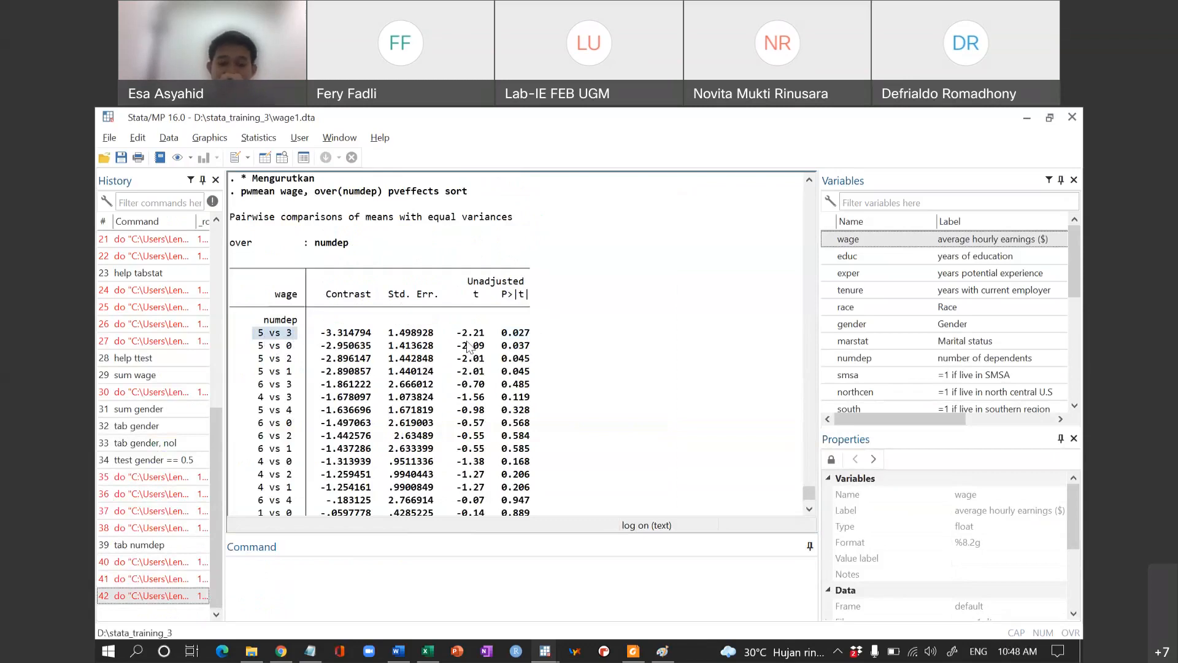
drag(462, 332, 485, 340)
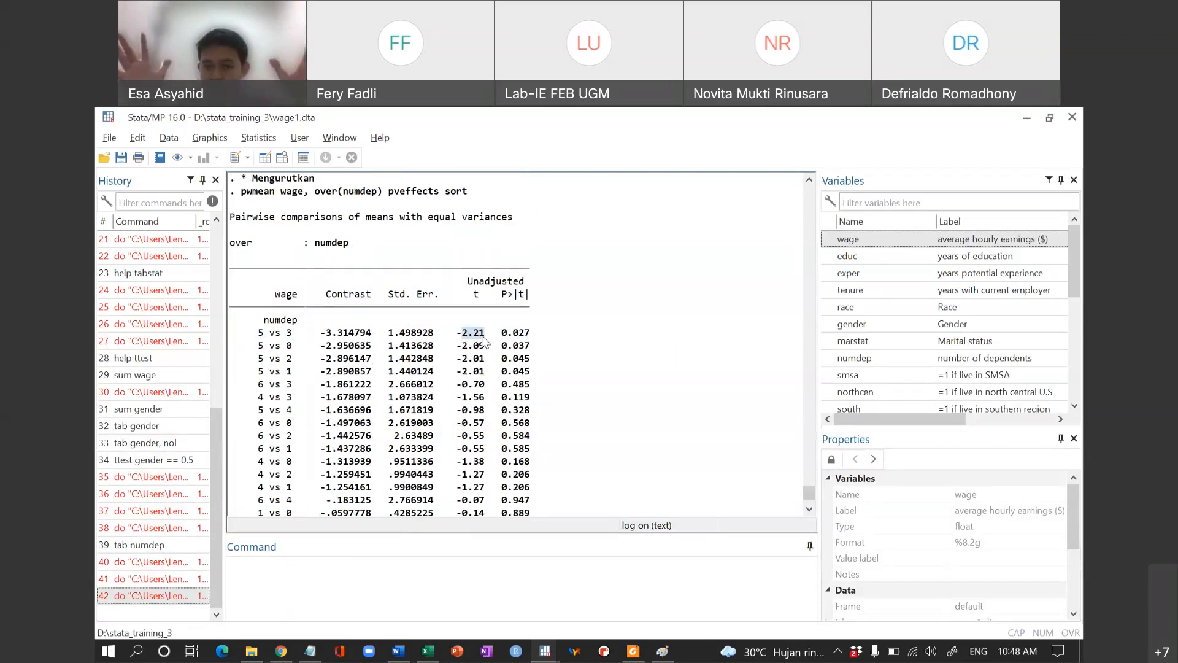
scroll(293, 351, down, 1)
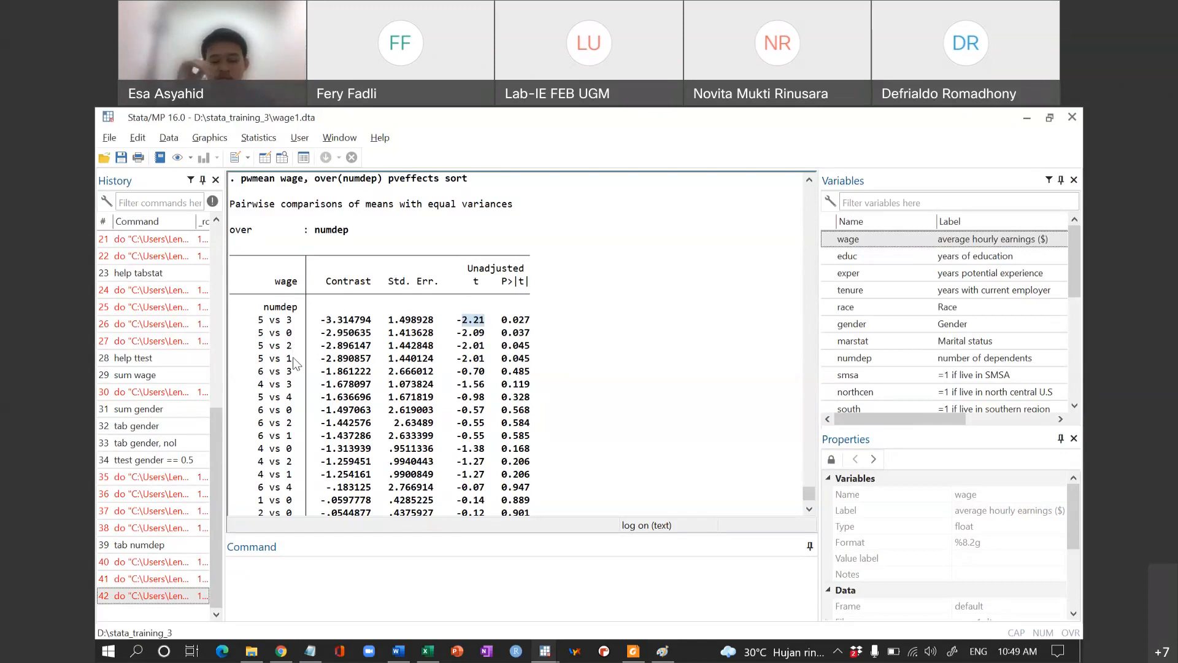
Step: Return to latihan_3.do and highlight the tukey option in the pwmean command on line 112
key(alt+Tab)
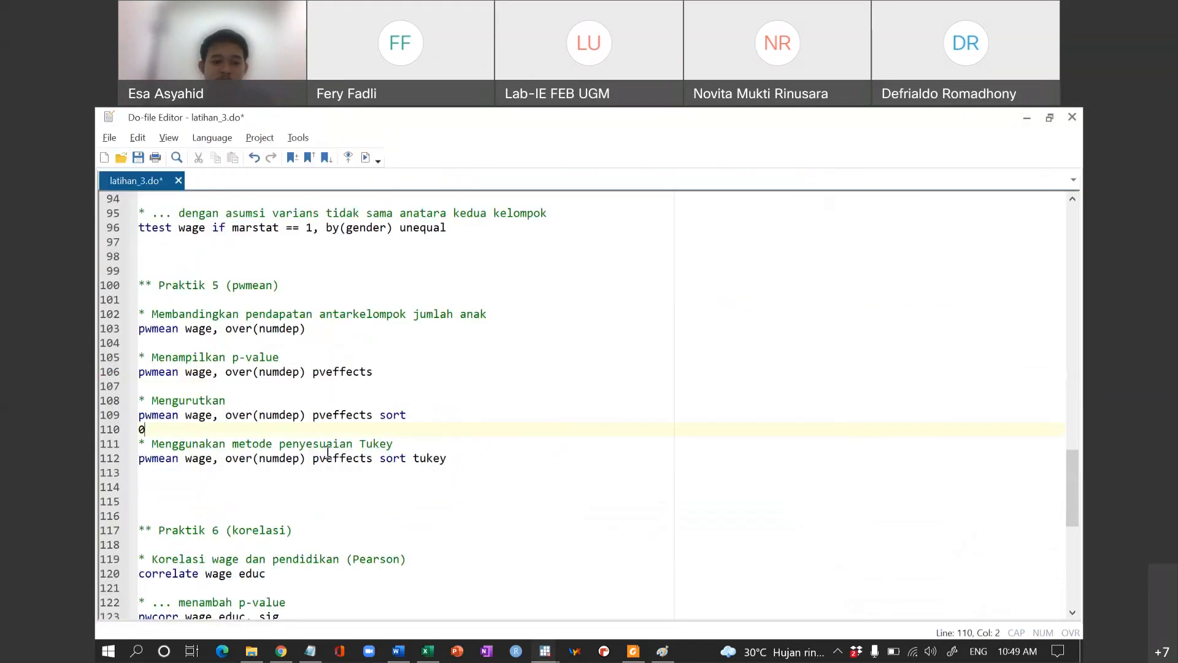
click(365, 357)
double_click(367, 357)
click(412, 342)
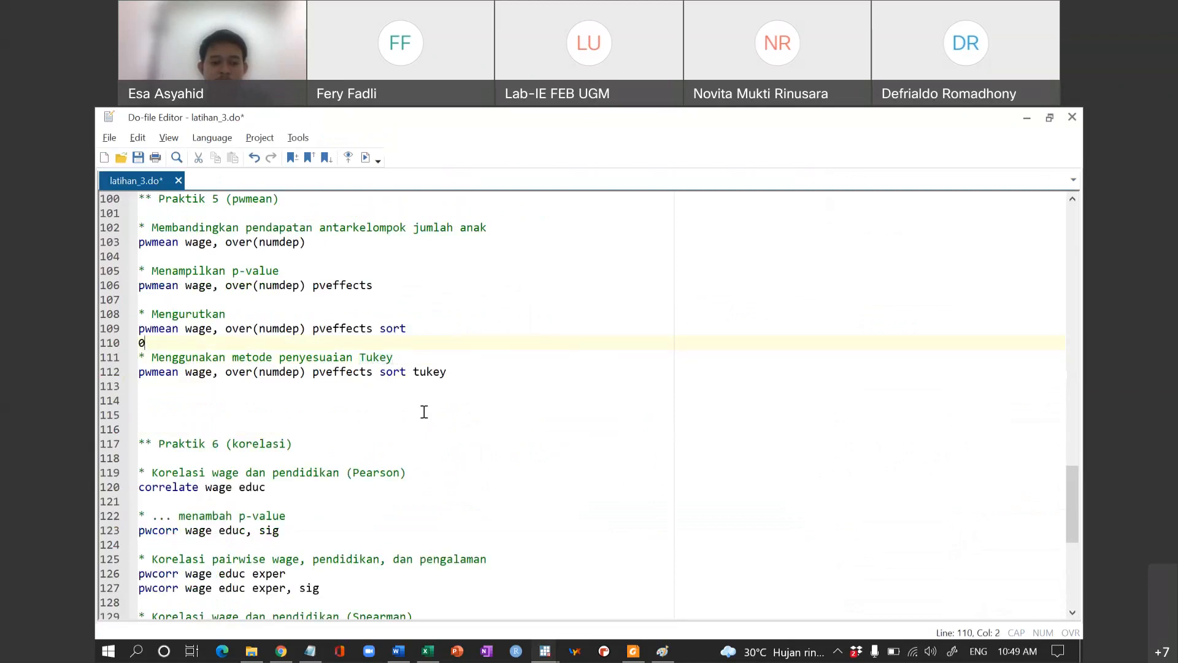
drag(413, 372, 450, 372)
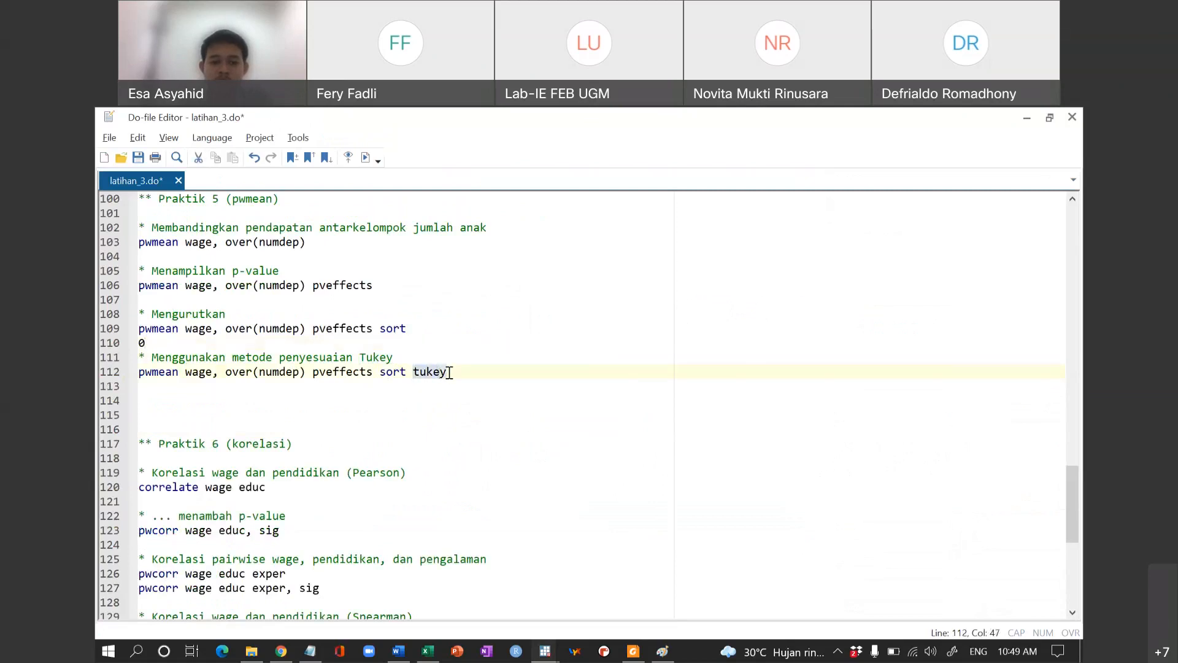
Step: Move the 0 stop line to line 113 below "pwmean wage, over(numdep) pveffects sort tukey" and run the file in Stata
click(289, 347)
key(BackSpace)
key(Down)
key(Down)
key(Down)
key(Down)
key(Up)
text(0)
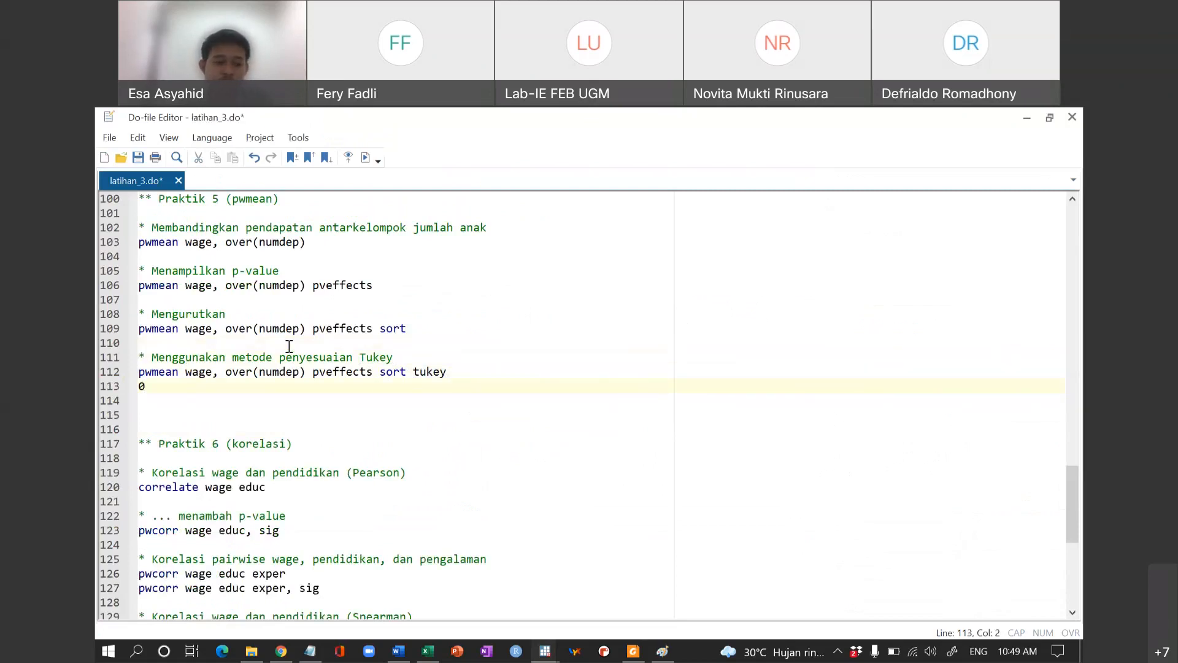
key(alt+Tab)
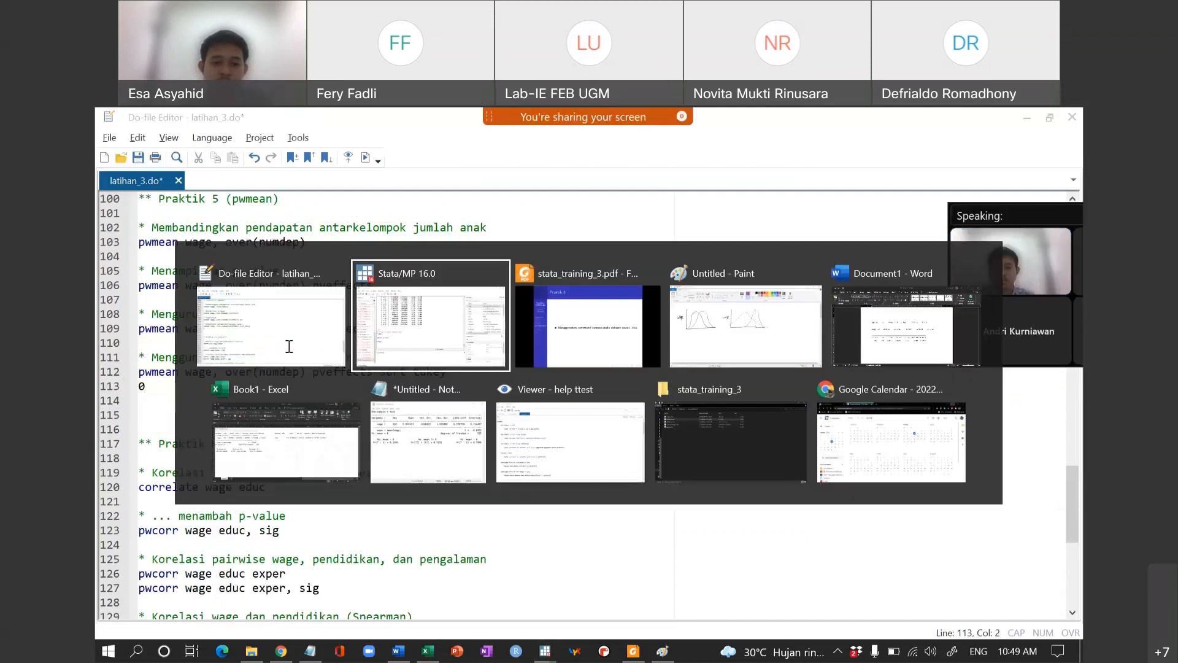
Step: Examine the Tukey-adjusted pairwise comparisons, highlighting the t and P>|t| headings and the p-values from 5 vs 3 downward
scroll(486, 230, up, 3)
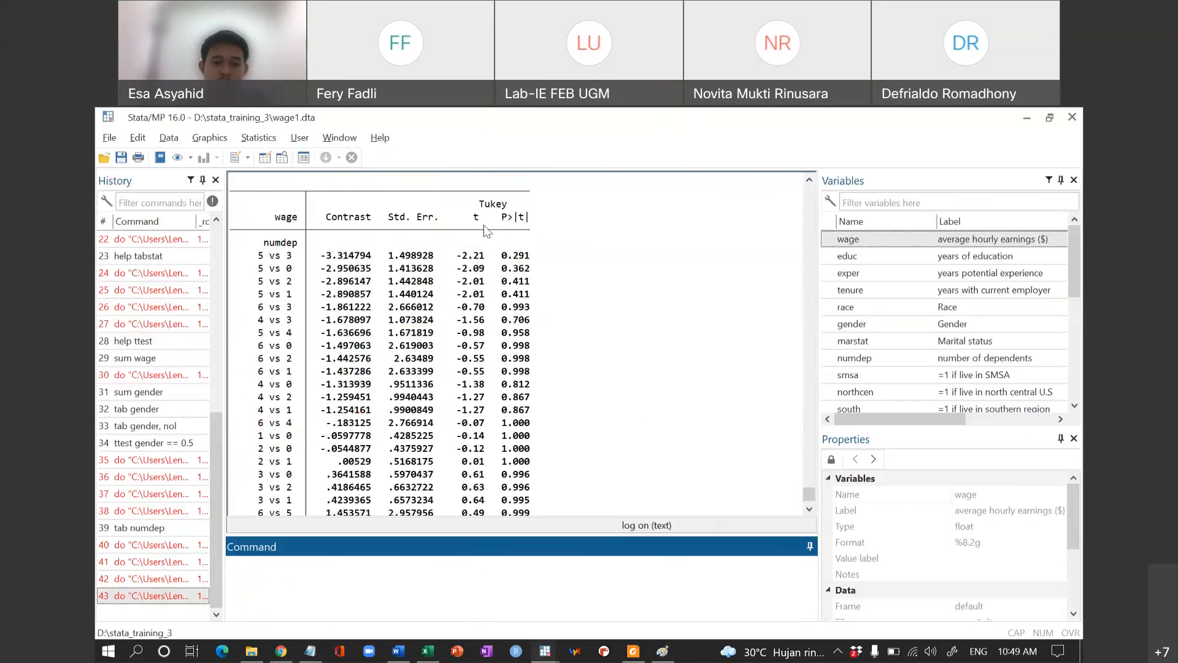
drag(473, 218, 531, 225)
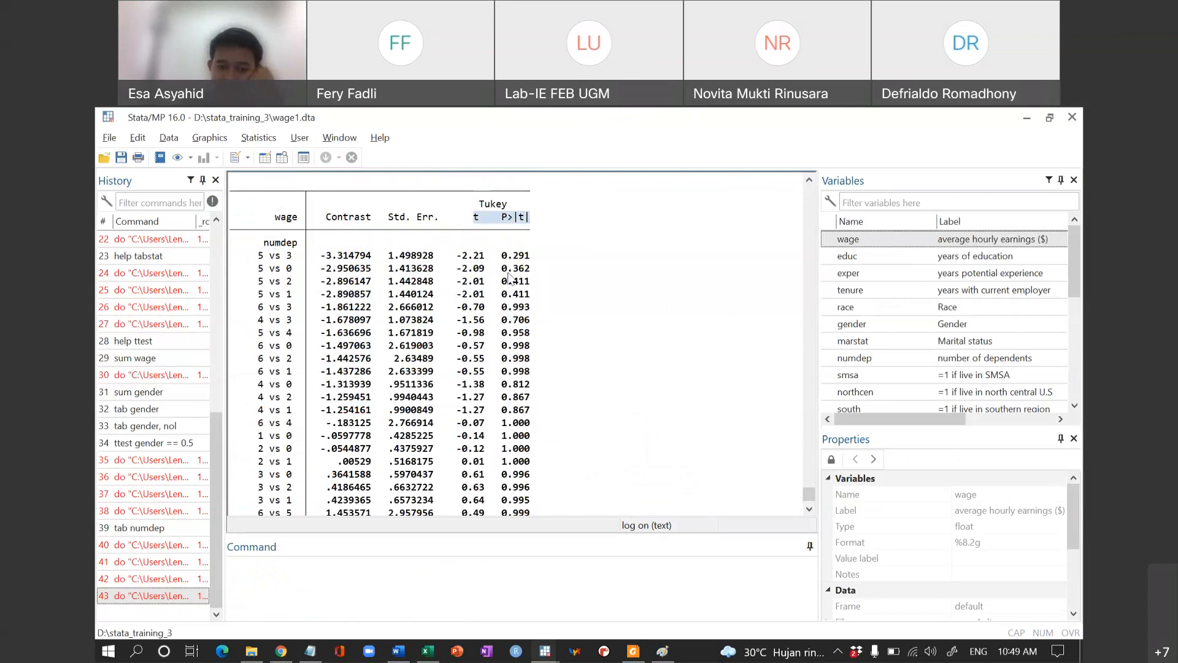
drag(502, 255, 536, 368)
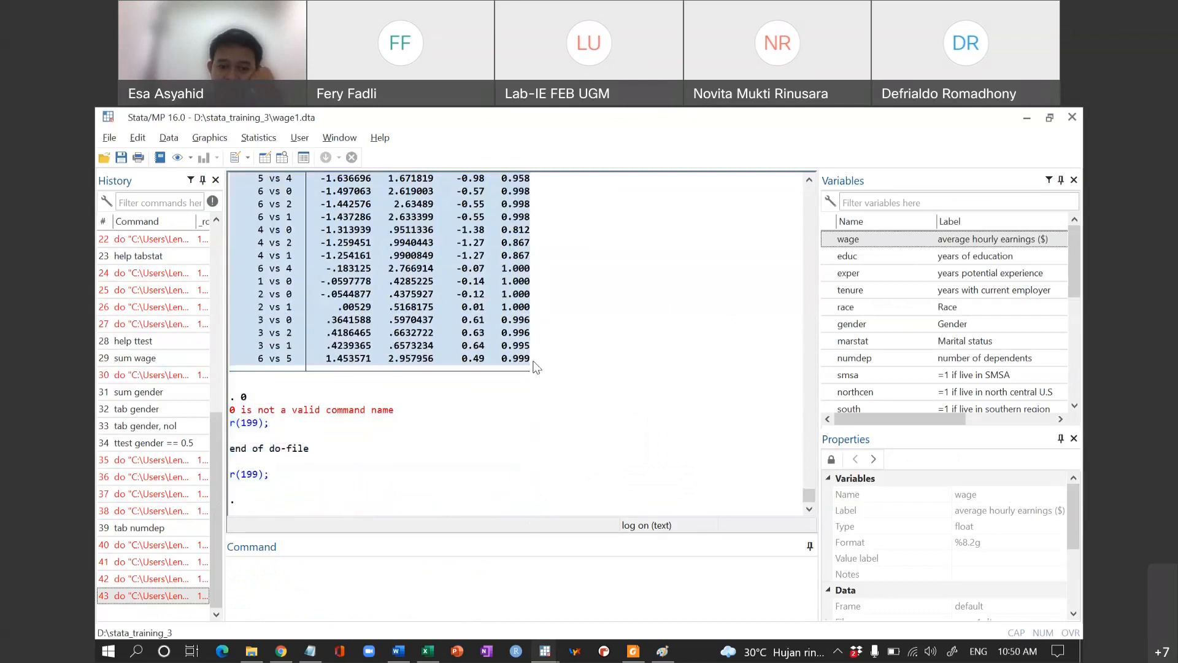
scroll(536, 368, up, 2)
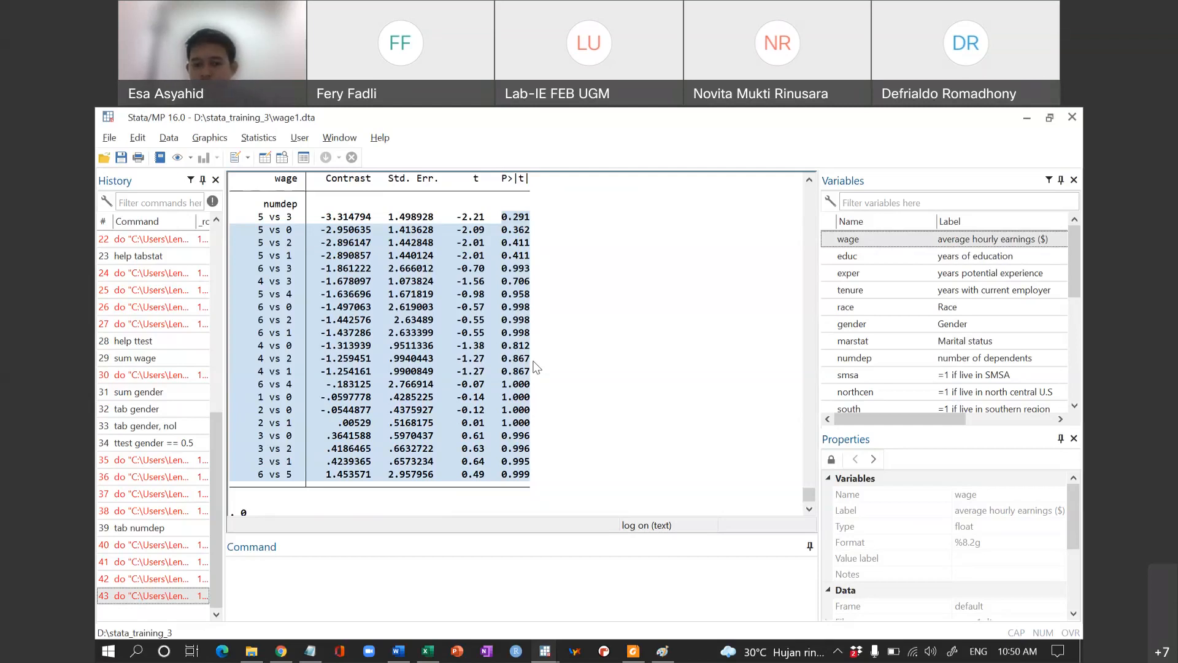
click(533, 367)
scroll(534, 367, up, 1)
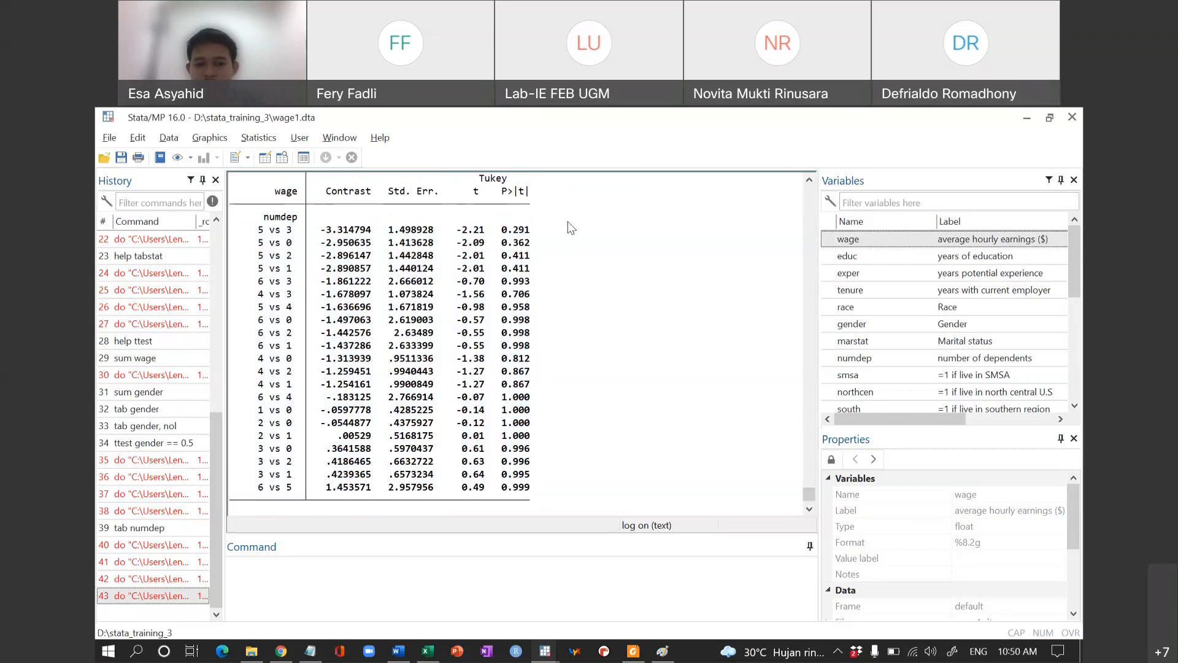
scroll(571, 228, up, 1)
scroll(556, 281, down, 1)
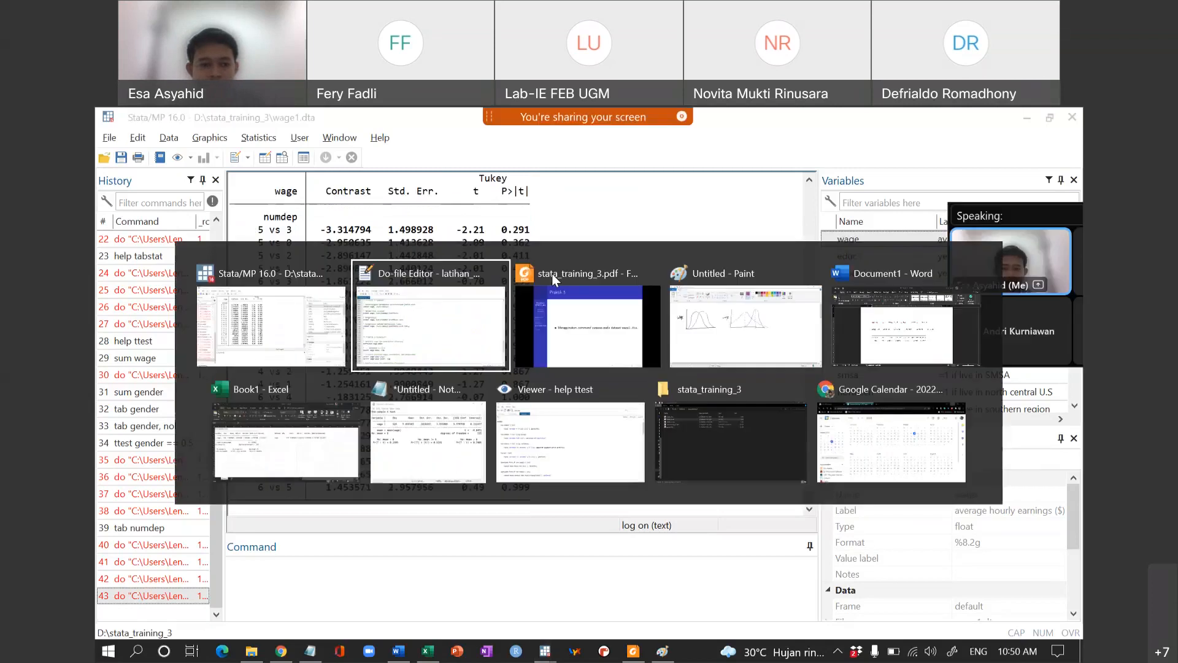
Step: Clear the 0 stop line from line 113 of latihan_3.do, and switch to the stata_training_3.pdf presentation's Korelasi slide
key(alt+Tab)
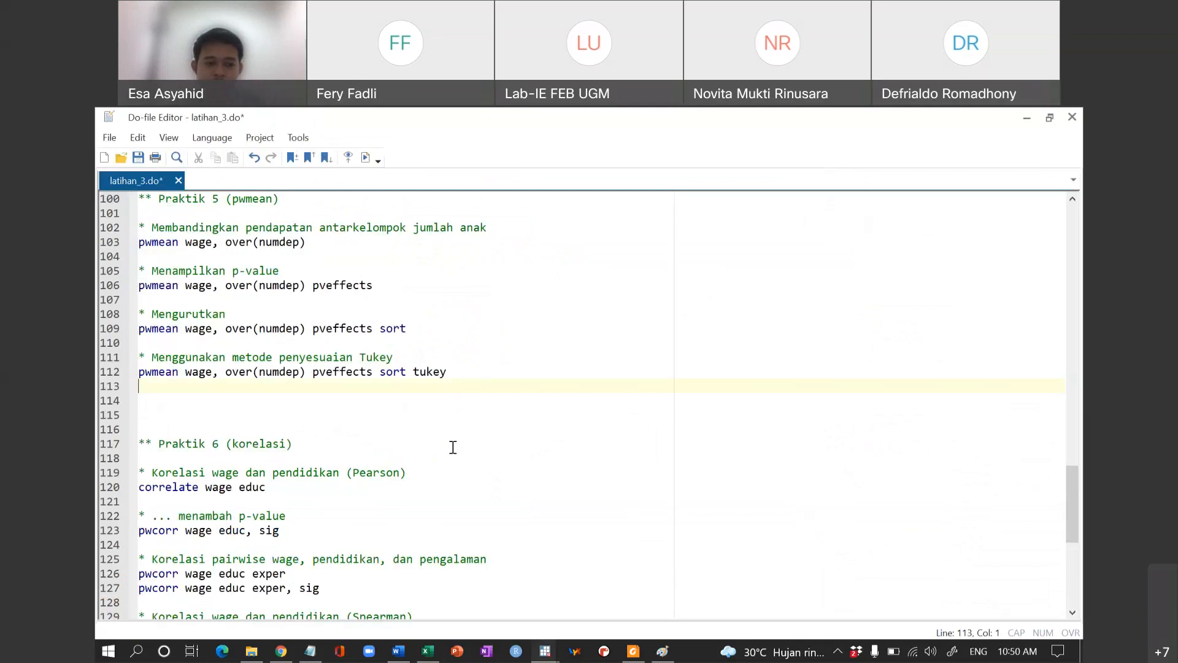
scroll(453, 448, down, 2)
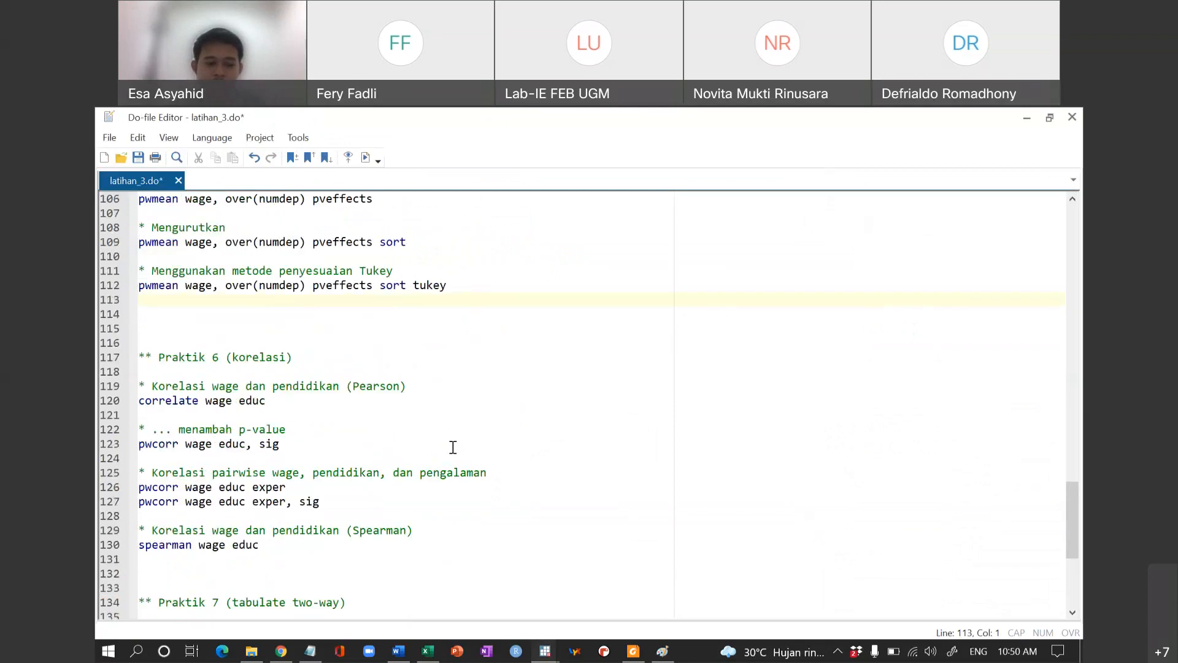
key(alt+Tab)
key(alt+Tab)
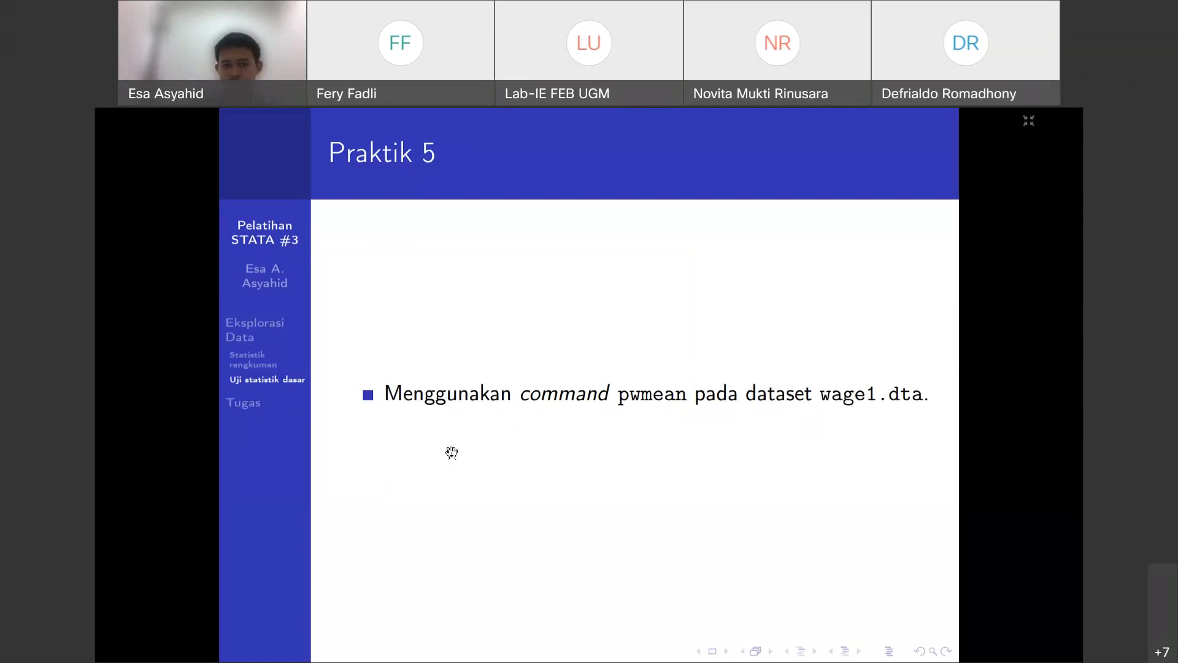
click(452, 453)
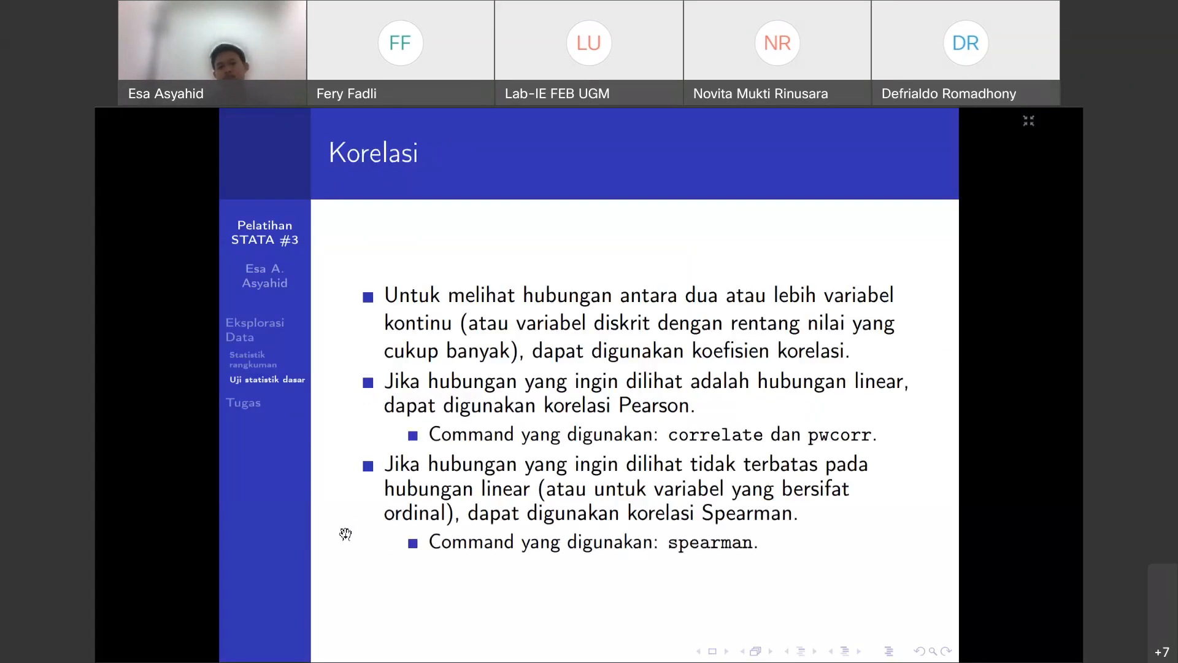
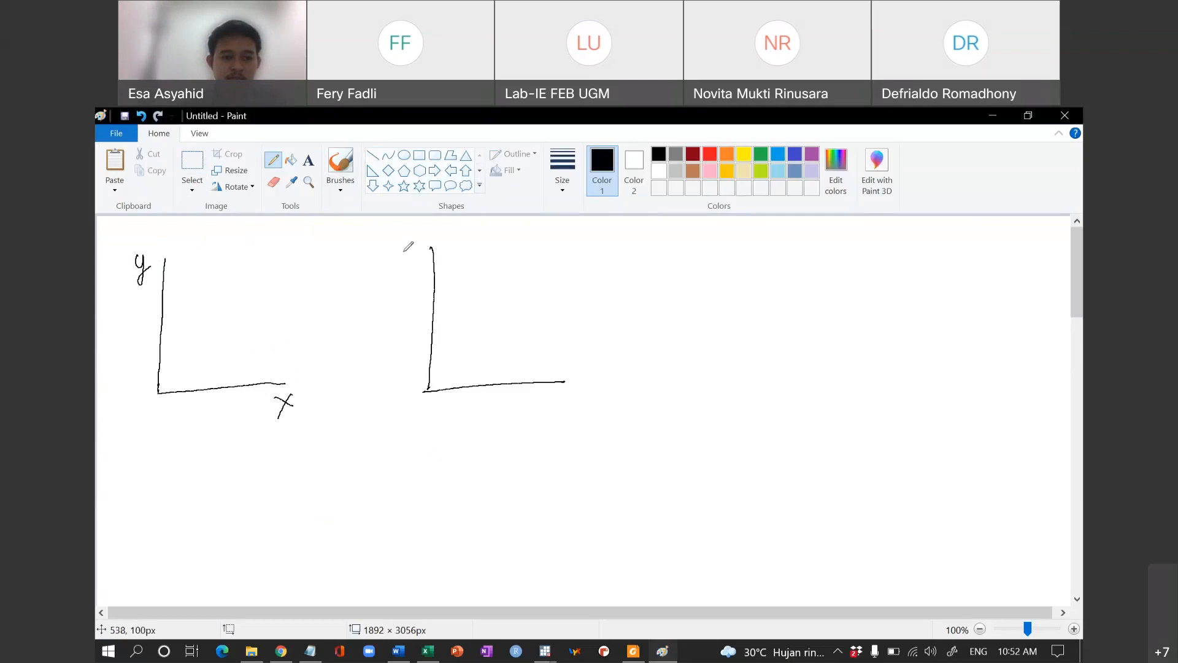
Step: In Paint, label the second plot's axes y and x, and dot a loosely scattered rising point cloud in the first plot
mouse_move(555, 392)
mouse_down()
mouse_move(571, 403)
mouse_move(554, 410)
mouse_up()
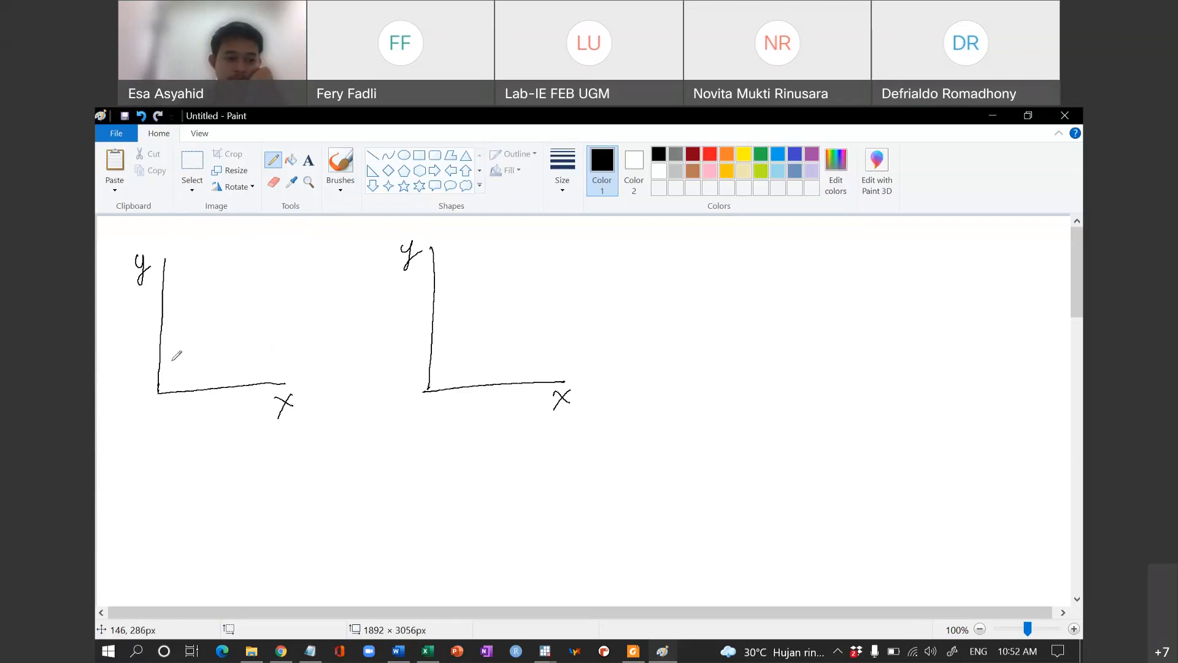
click(191, 373)
click(183, 345)
click(199, 352)
click(213, 362)
click(199, 316)
click(225, 303)
click(243, 301)
click(261, 319)
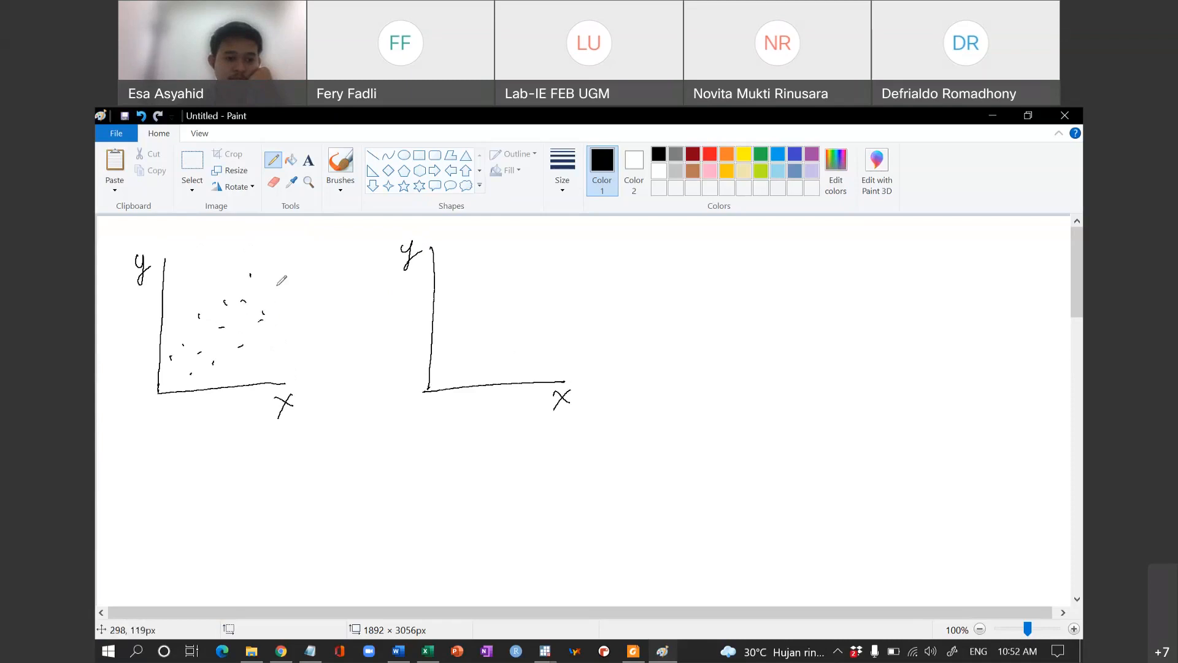
click(283, 261)
click(307, 283)
Step: Draw a rightward arrow below the first plot's x axis and an upward arrow beside its y axis
drag(205, 408, 240, 407)
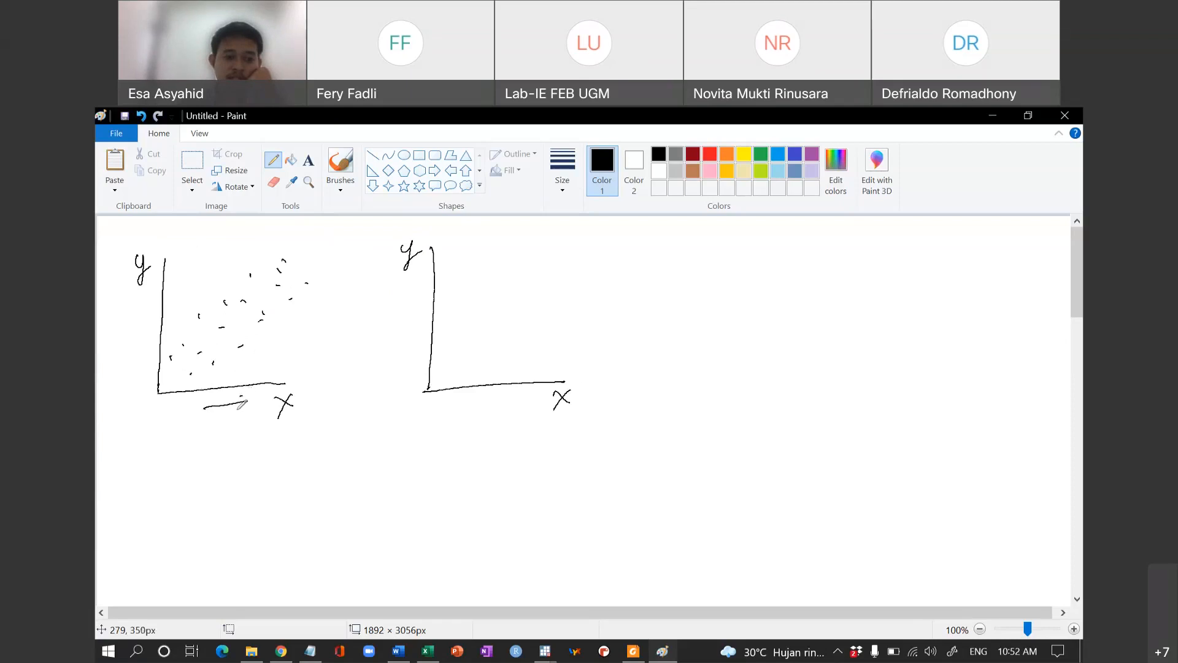
mouse_move(138, 349)
mouse_down()
mouse_move(141, 307)
mouse_move(148, 320)
mouse_up()
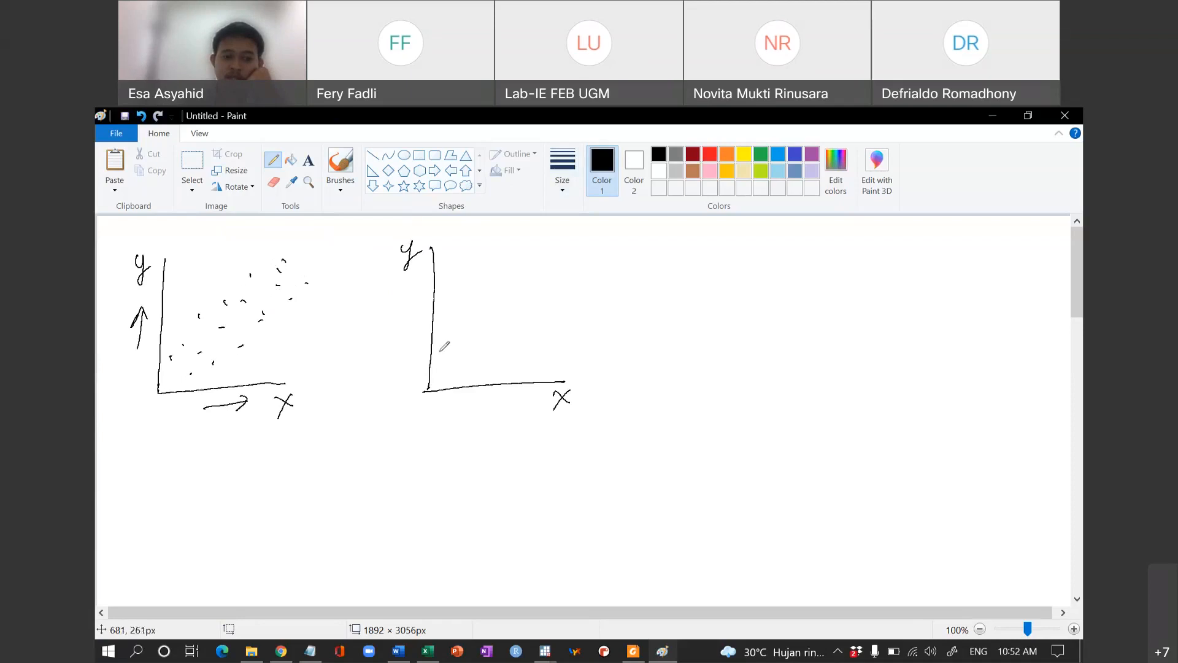
Step: Dot a tight rising scatter in the second plot, and write "korelasi lebih besar" with a curved arrow below it
click(465, 352)
click(474, 354)
click(507, 316)
click(512, 311)
click(517, 314)
click(527, 292)
click(537, 295)
click(560, 273)
click(564, 268)
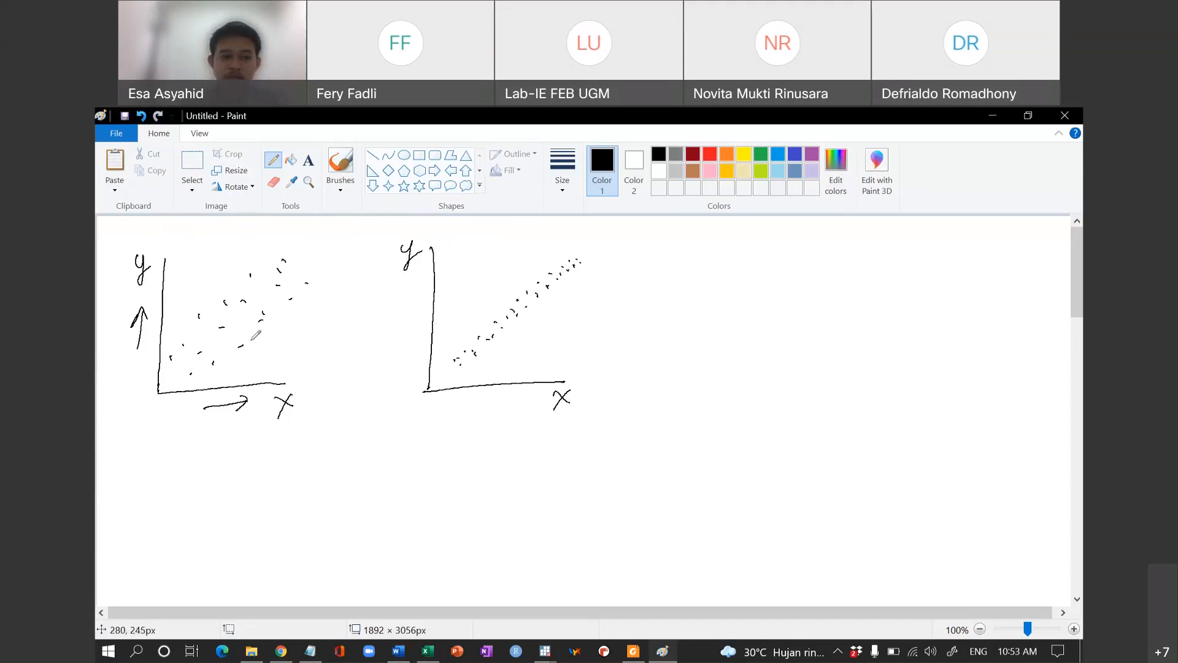
mouse_move(327, 447)
mouse_down()
mouse_move(378, 453)
mouse_move(354, 478)
mouse_move(387, 453)
mouse_move(401, 478)
mouse_move(408, 466)
mouse_up()
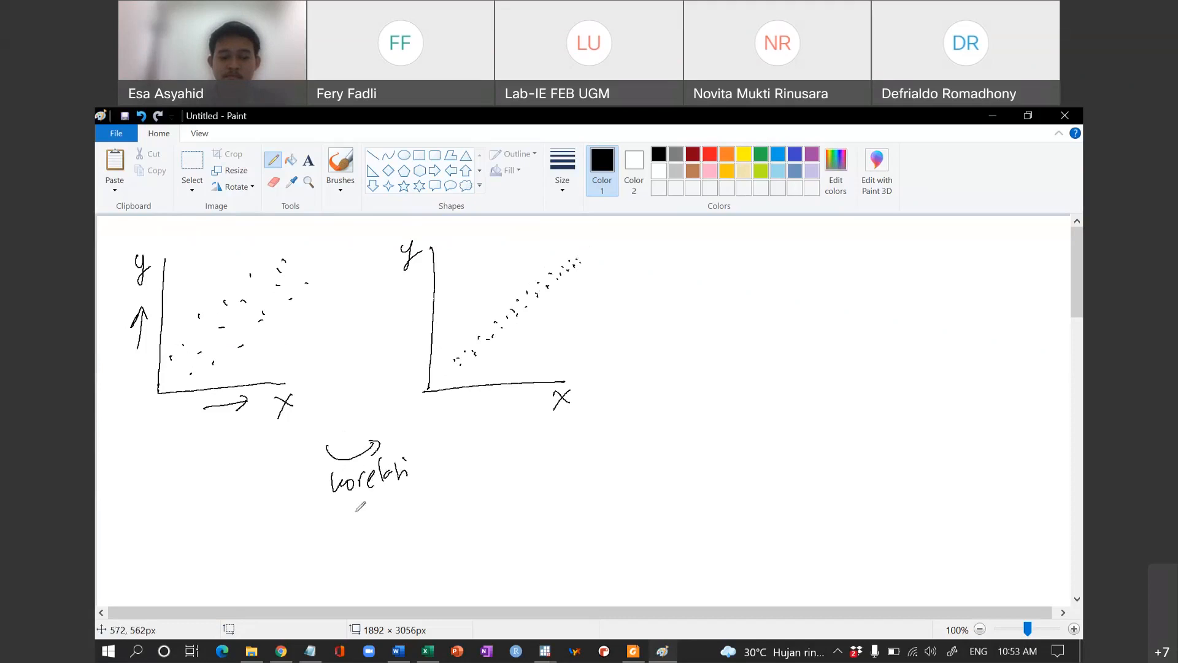
drag(343, 517, 465, 490)
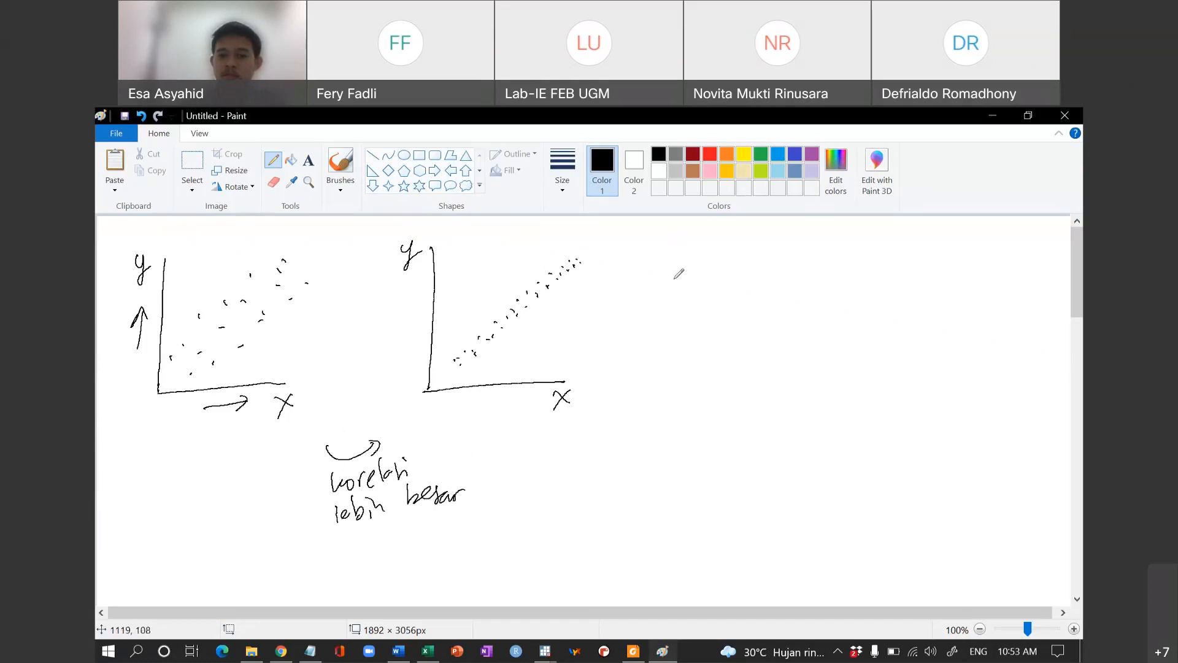
Step: Draw a third plot with axes and widely spread points, and write "korelasi lebih kecil" with an arrow below it
mouse_move(676, 241)
mouse_down()
mouse_move(660, 380)
mouse_move(818, 374)
mouse_up()
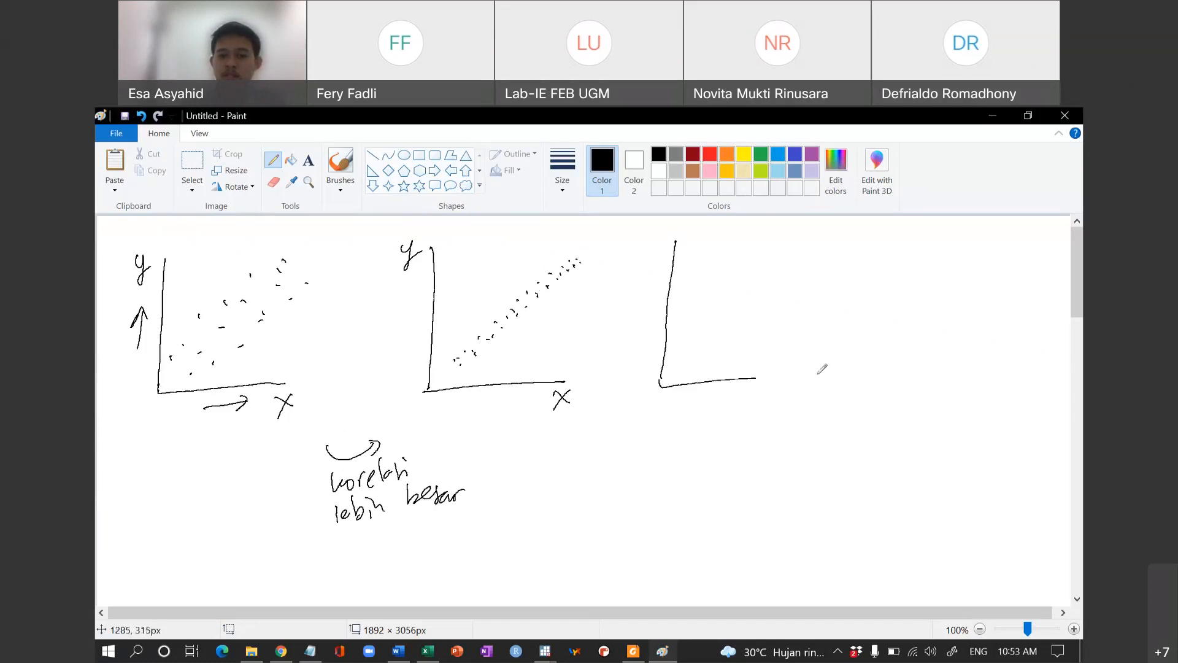
drag(697, 348, 701, 349)
drag(712, 294, 714, 299)
drag(731, 288, 747, 323)
drag(749, 334, 755, 334)
click(731, 255)
drag(783, 280, 788, 282)
click(791, 330)
drag(823, 239, 828, 239)
drag(843, 267, 847, 265)
drag(771, 310, 774, 308)
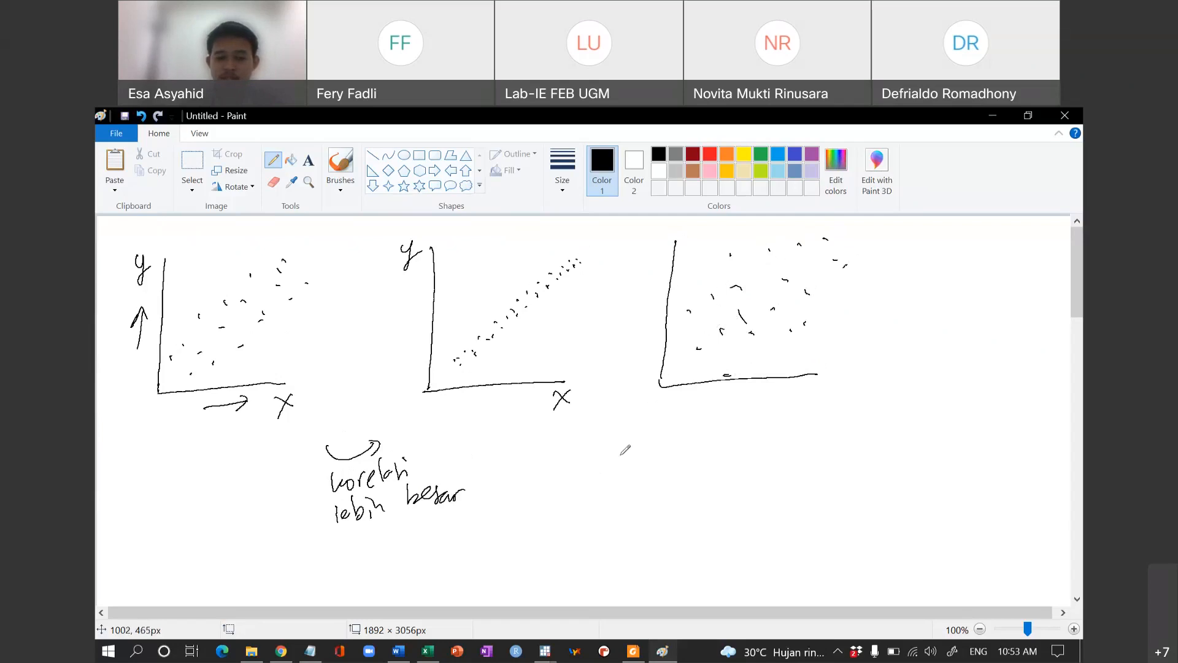
mouse_move(630, 467)
mouse_down()
mouse_move(669, 447)
mouse_move(730, 468)
mouse_move(795, 462)
mouse_move(724, 491)
mouse_move(769, 482)
mouse_move(765, 498)
mouse_up()
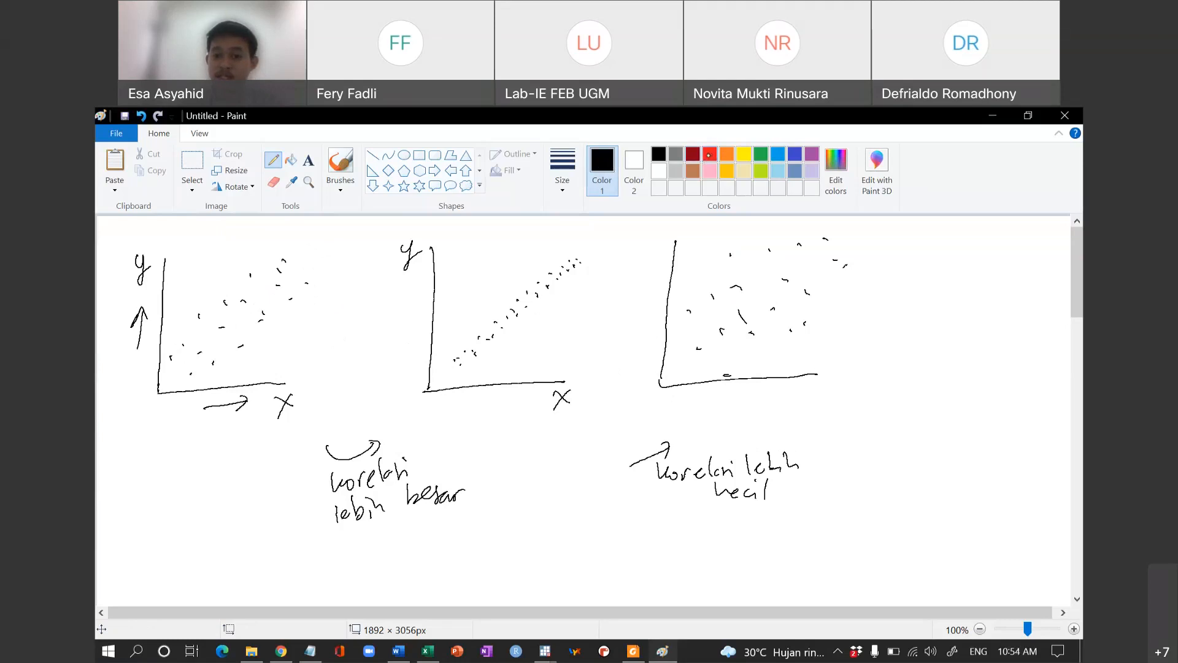
Step: Draw a green rising trend line through the points of each of the three scatter plots
click(761, 153)
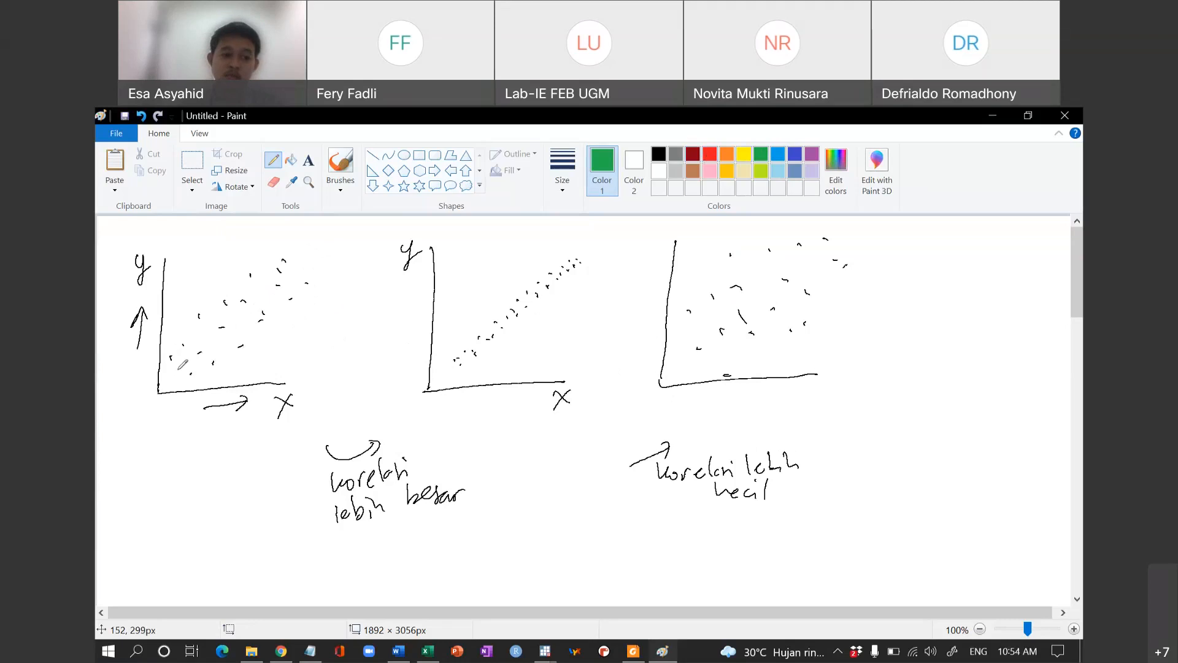
drag(175, 370, 304, 263)
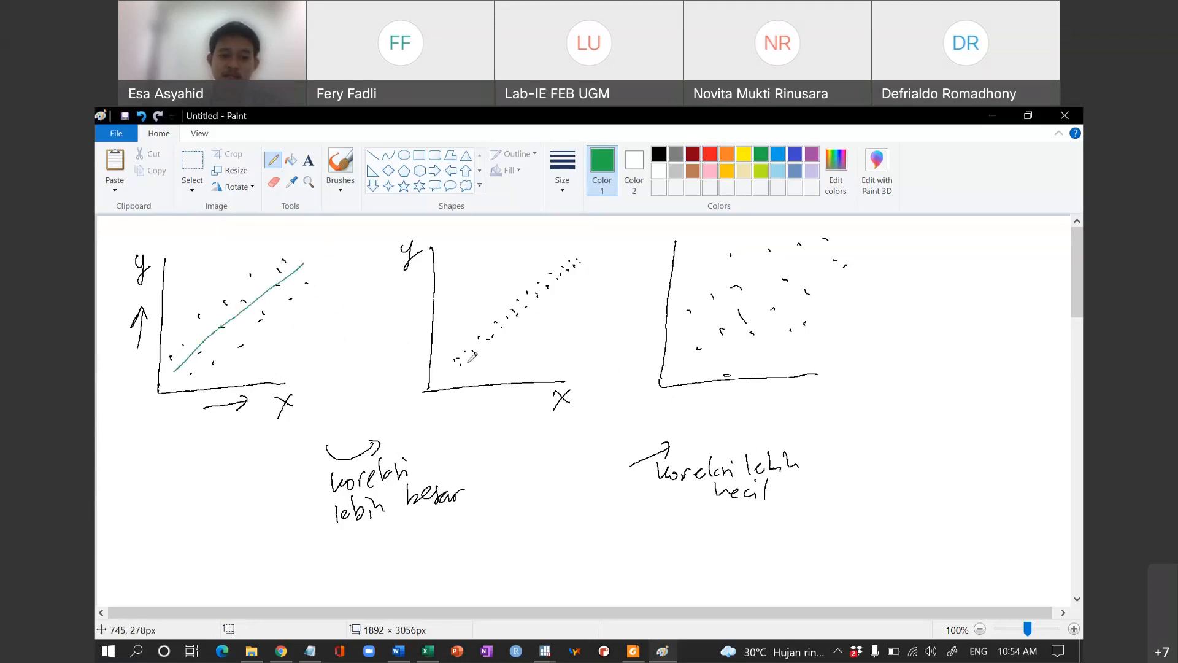
drag(480, 342, 582, 254)
drag(698, 357, 759, 313)
drag(797, 279, 847, 244)
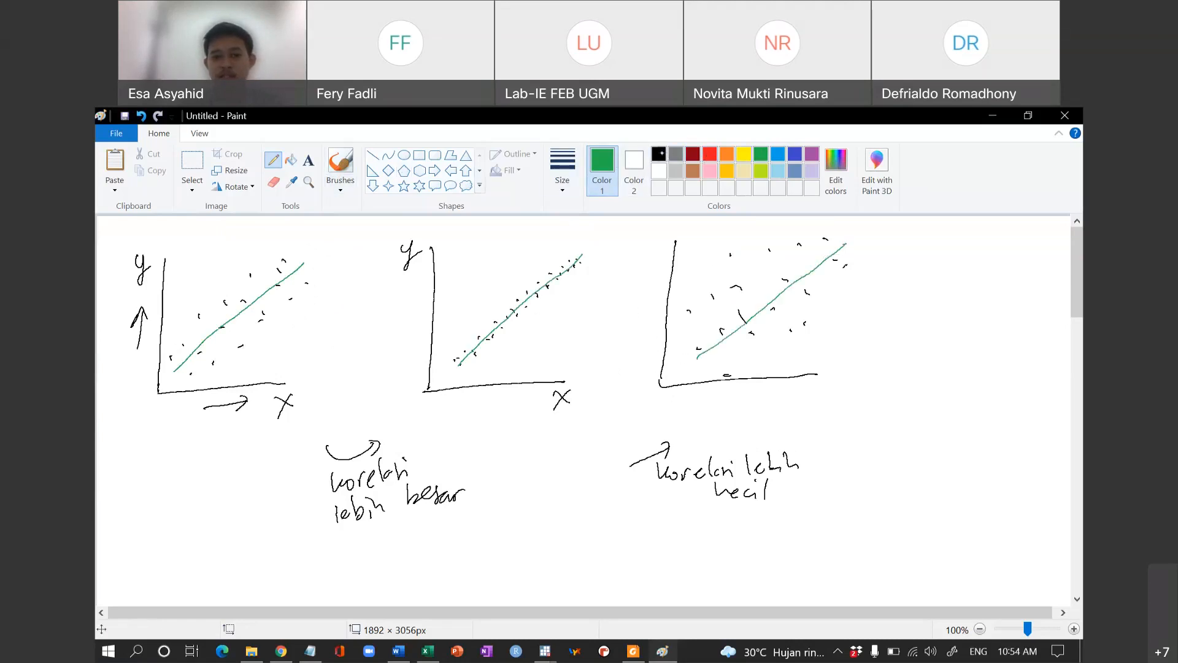
Step: Draw a black arrow and write "korelasi Pearson" beside the "korelasi lebih kecil" note
click(660, 153)
drag(852, 436, 893, 431)
mouse_move(895, 424)
mouse_down()
mouse_move(955, 412)
mouse_move(961, 429)
mouse_move(977, 416)
mouse_up()
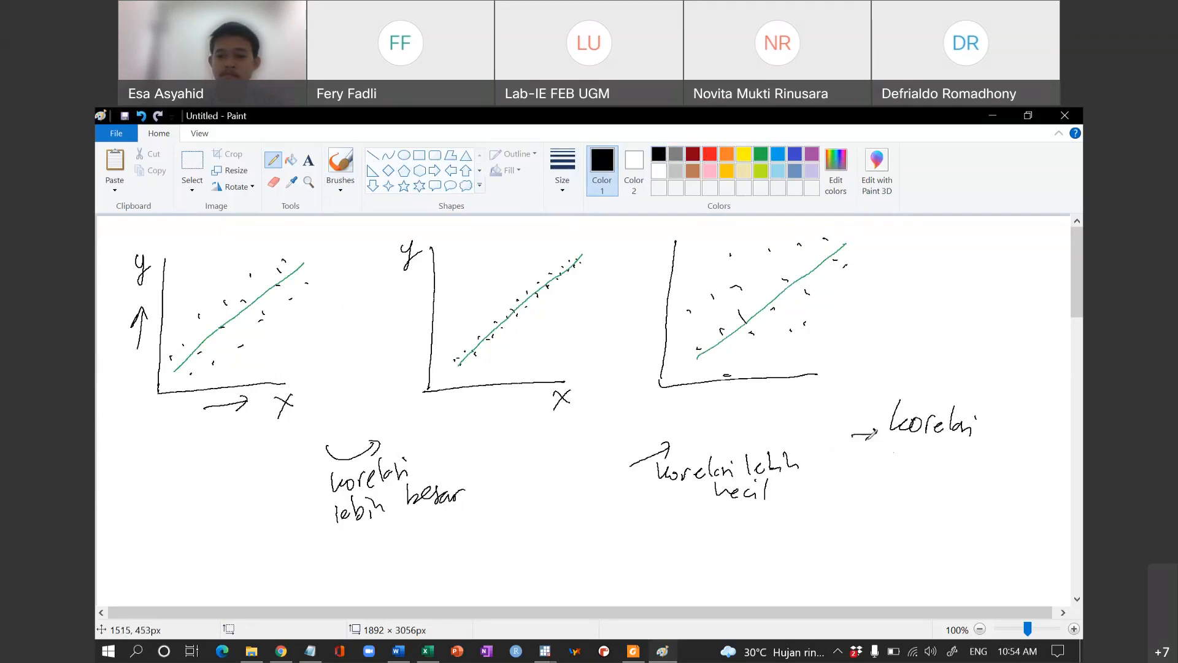
click(902, 449)
mouse_move(900, 448)
mouse_down()
mouse_move(916, 465)
mouse_move(972, 455)
mouse_move(992, 473)
mouse_up()
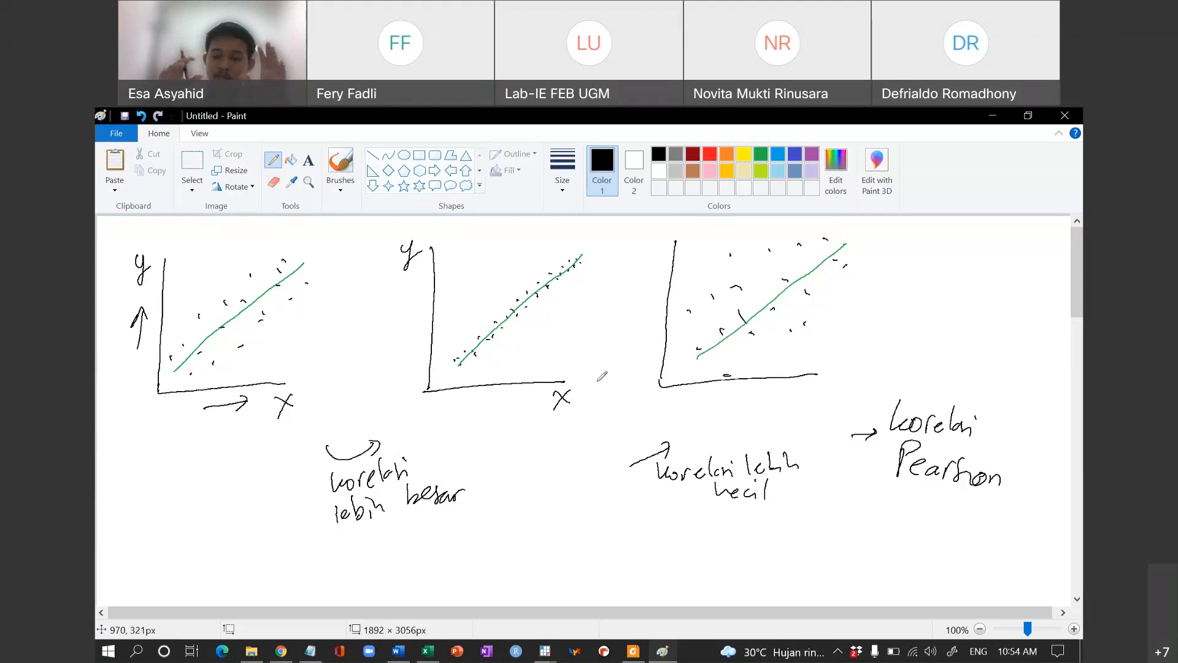
Step: Label the third plot's axes x and y
mouse_move(807, 386)
mouse_down()
mouse_move(823, 402)
mouse_move(806, 403)
mouse_up()
drag(650, 232, 661, 234)
drag(664, 232, 651, 256)
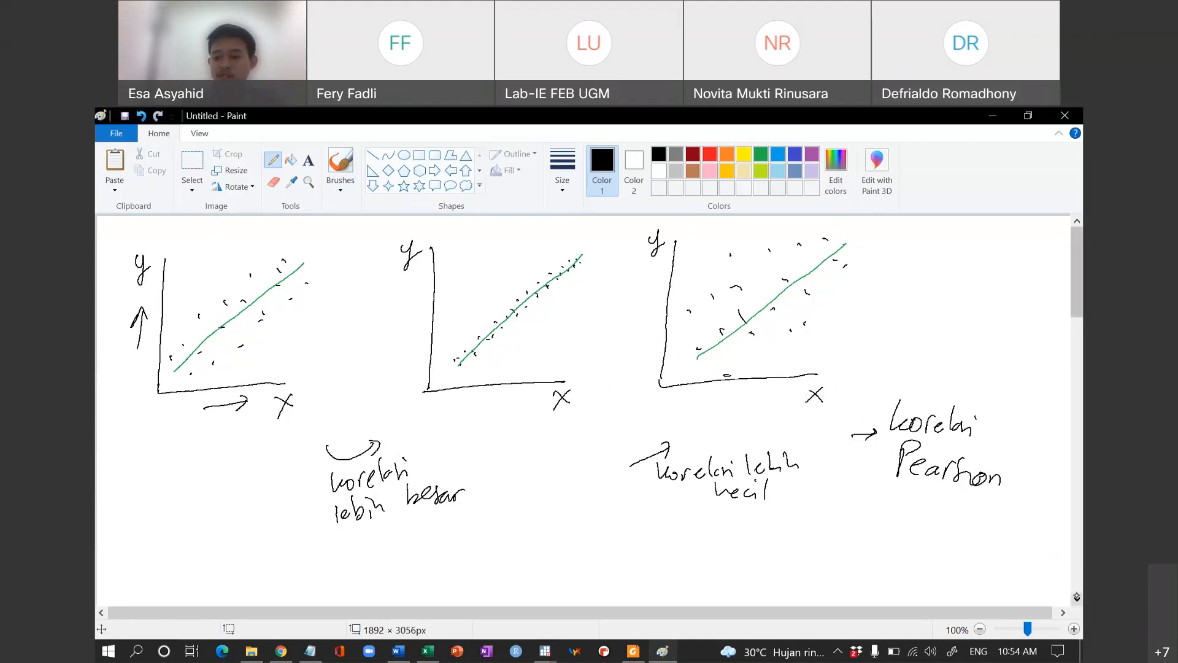
Step: Write "korelasi Spearman" with a small arrow in front of it, below the "korelasi Pearson" note
scroll(1077, 598, down, 5)
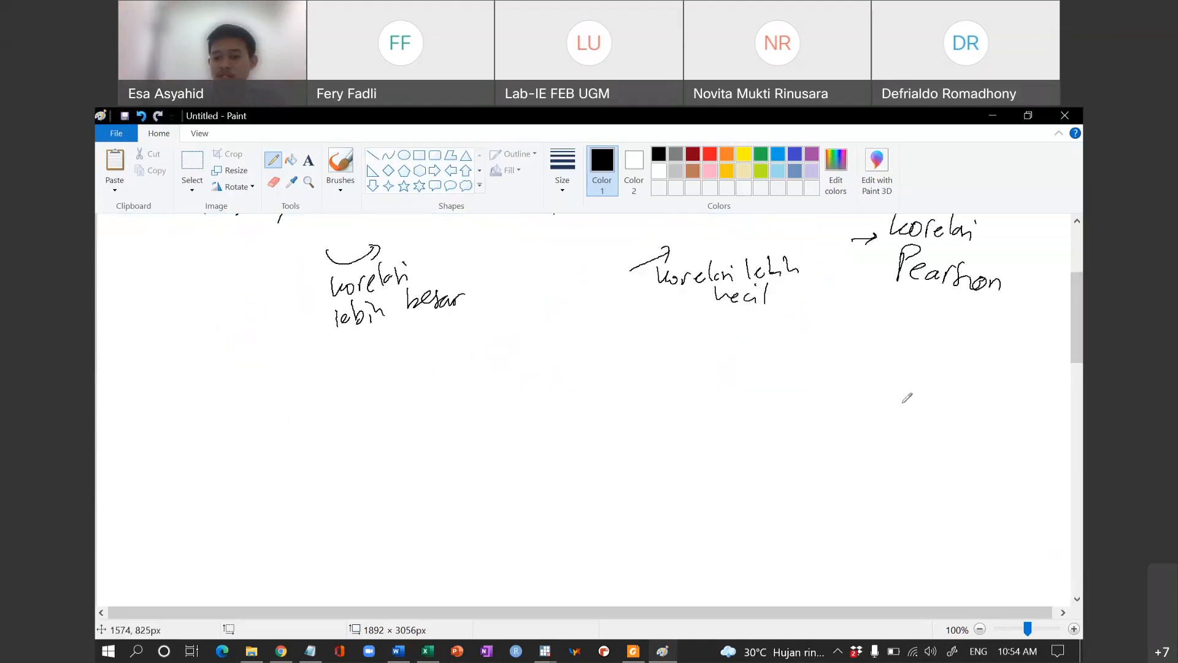
mouse_move(899, 442)
mouse_down()
mouse_move(940, 442)
mouse_move(965, 424)
mouse_move(974, 437)
mouse_move(921, 482)
mouse_move(1018, 477)
mouse_move(1014, 488)
mouse_up()
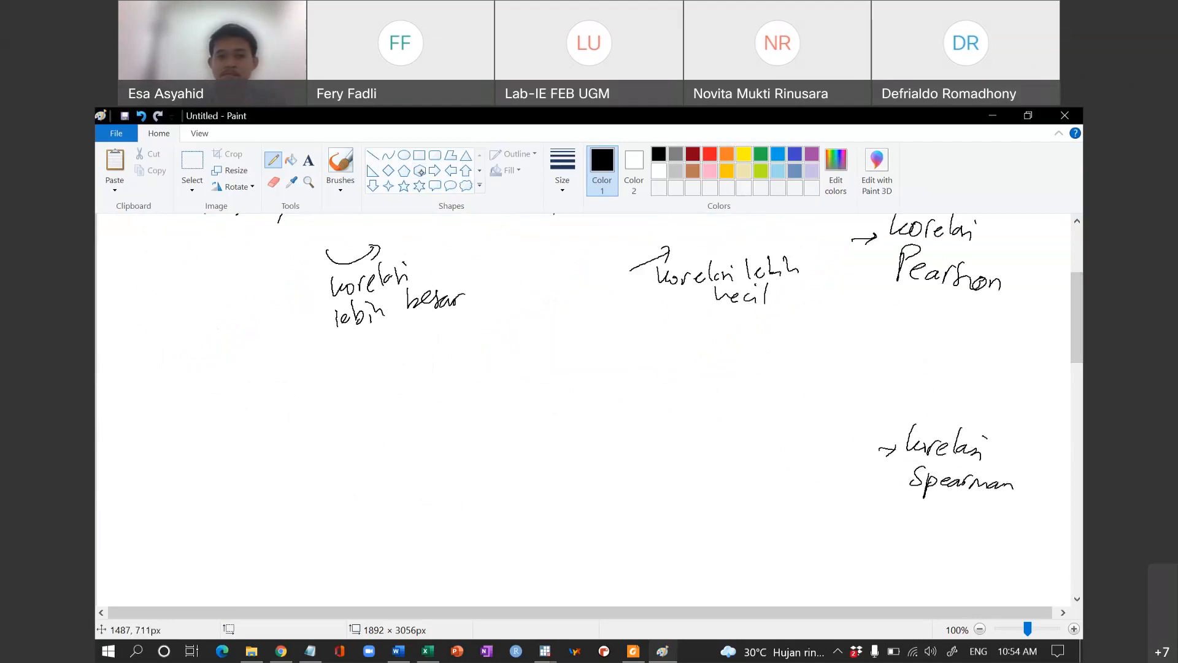
Step: Draw black axes below the "korelasi lebih besar" note and scatter points along a rising curve that flattens out
click(373, 155)
click(130, 345)
click(273, 160)
mouse_move(135, 339)
mouse_down()
mouse_move(147, 490)
mouse_move(328, 473)
mouse_up()
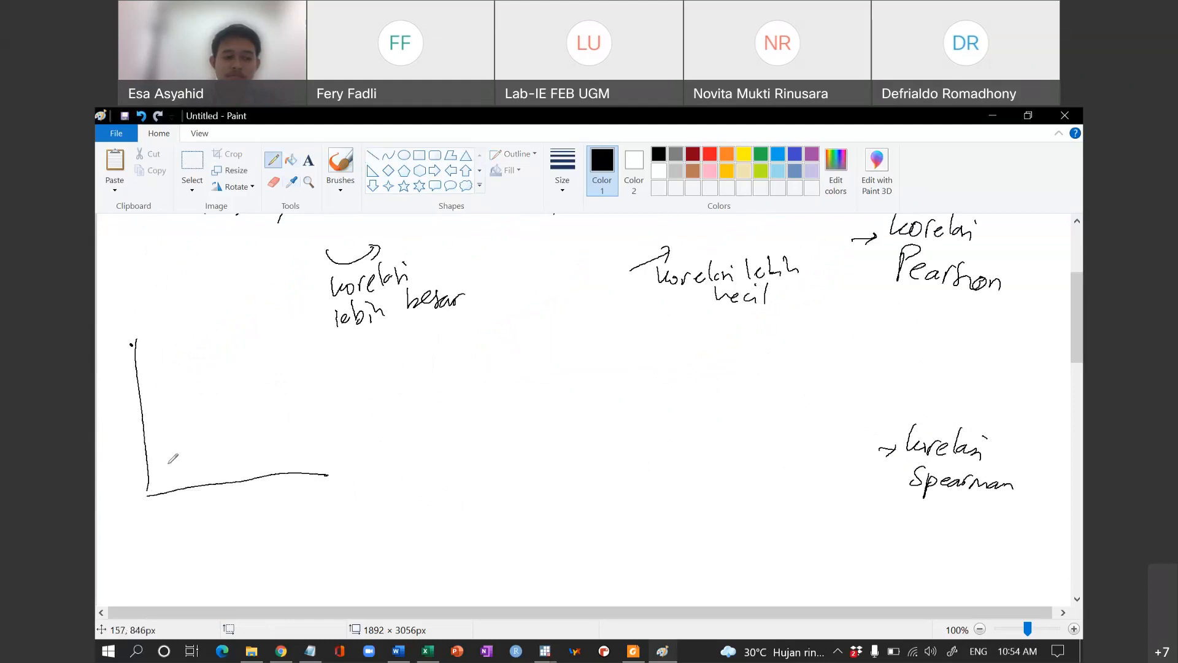
click(170, 435)
click(180, 447)
drag(170, 425, 184, 415)
click(192, 425)
drag(187, 401, 191, 403)
drag(291, 343, 293, 351)
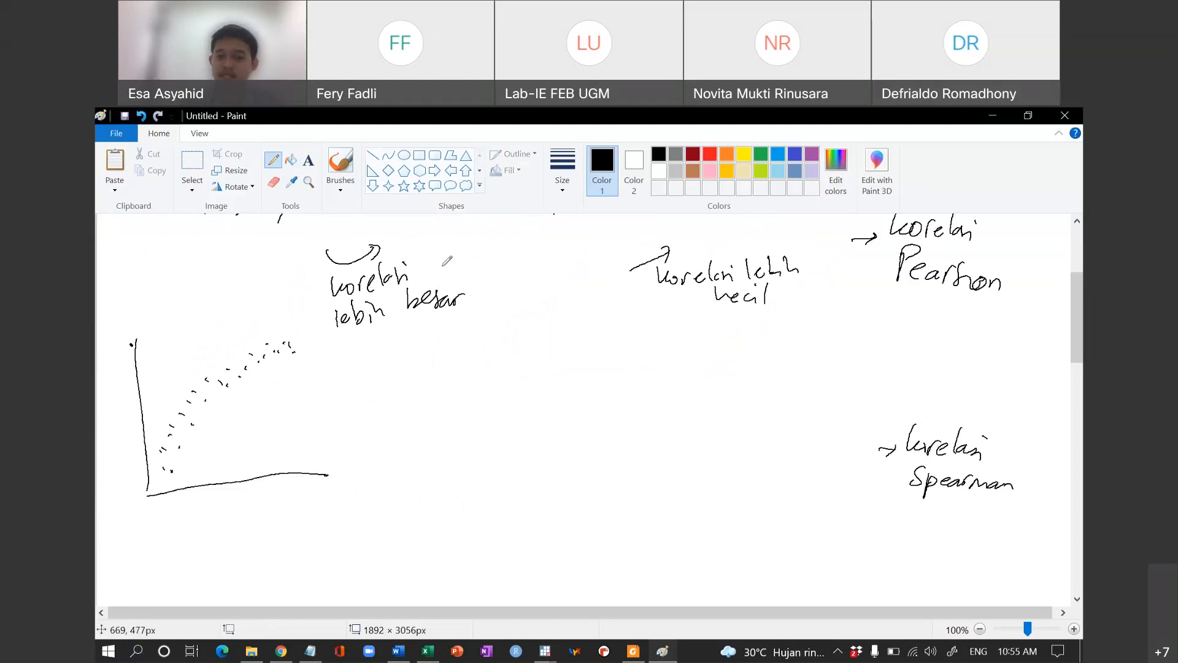
Step: Draw a green straight rising line through the curved scatter of points and label the axes x and y in black
click(766, 155)
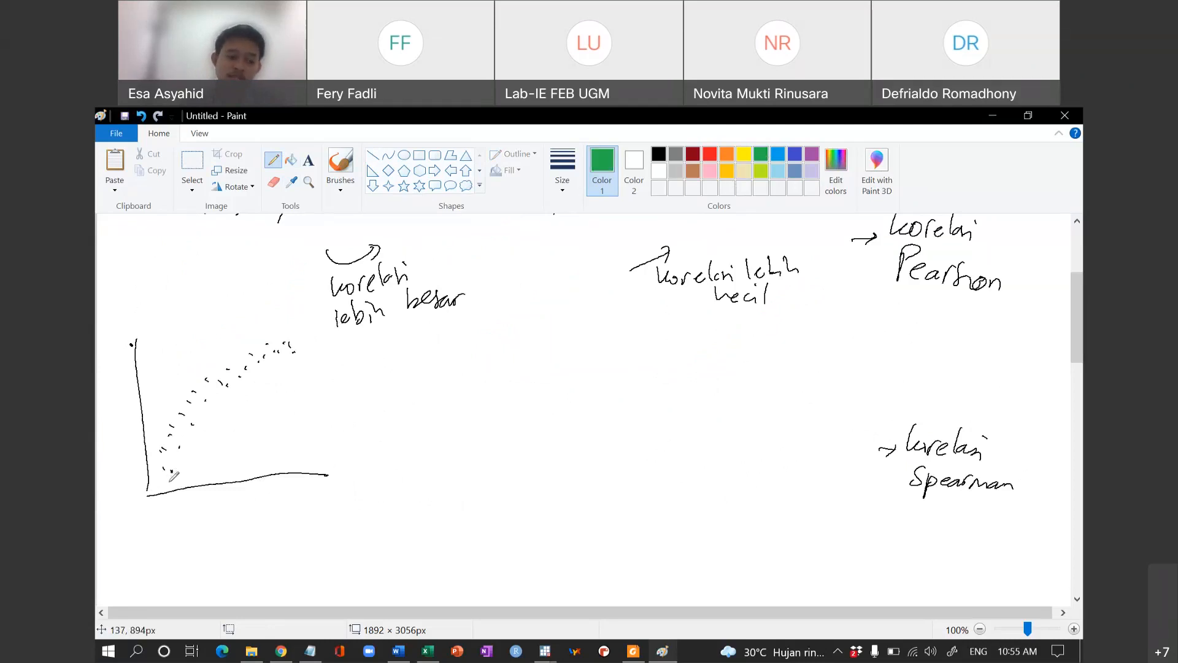
drag(171, 472, 265, 318)
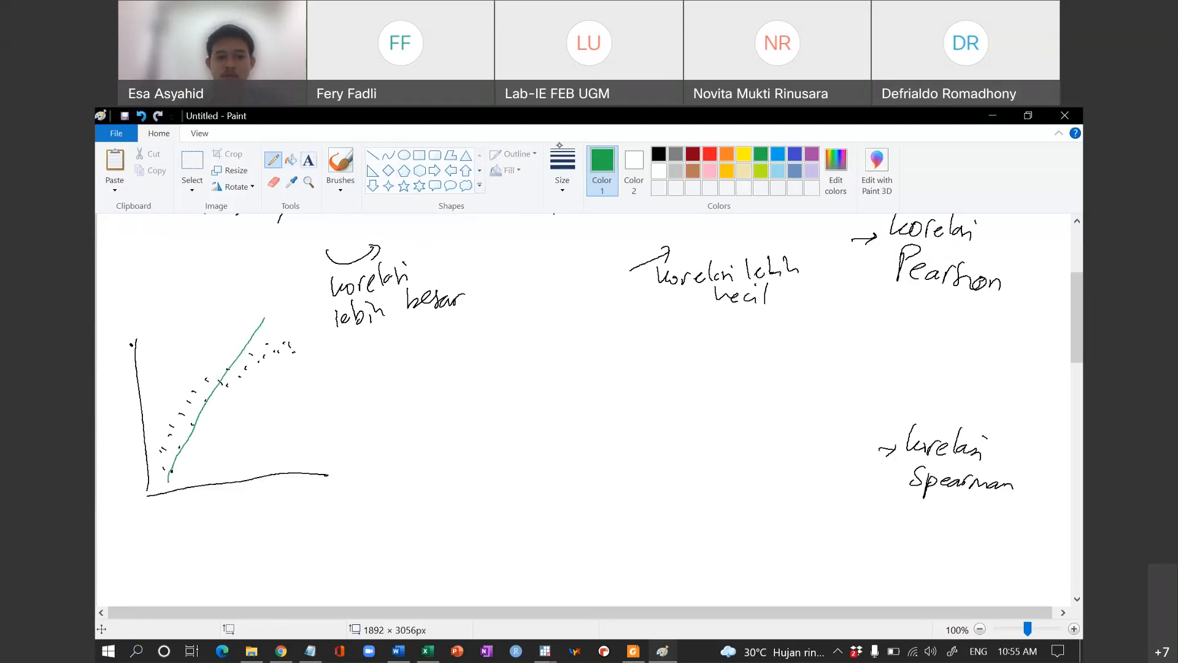
click(658, 154)
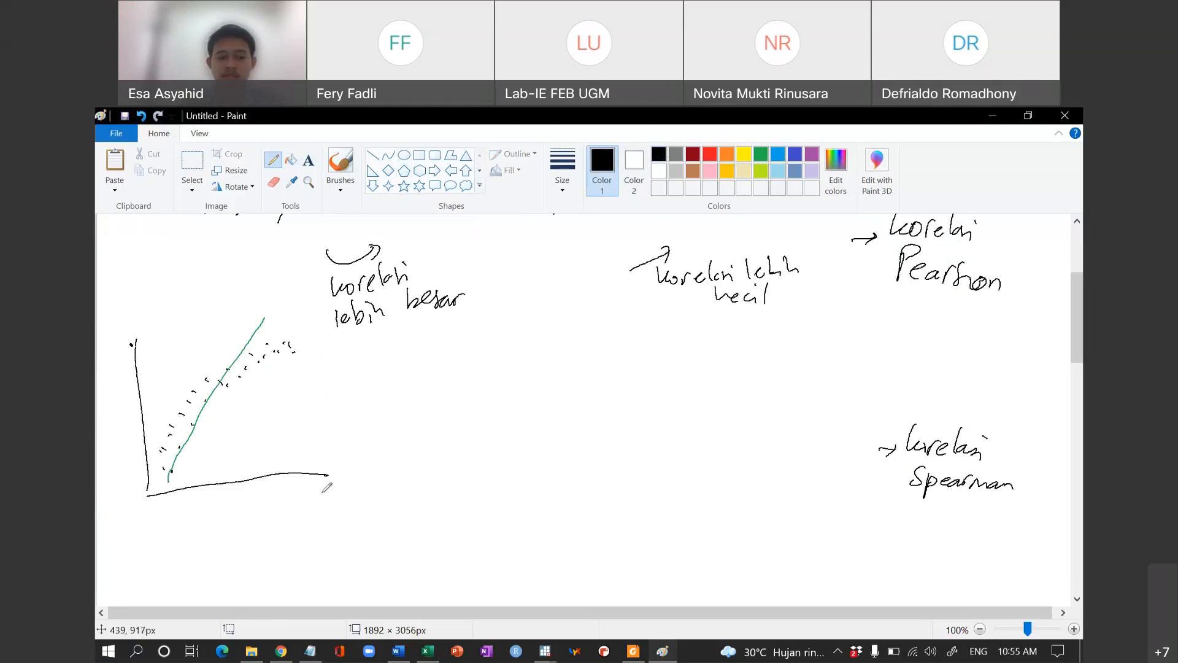
drag(329, 487, 317, 505)
drag(121, 337, 124, 356)
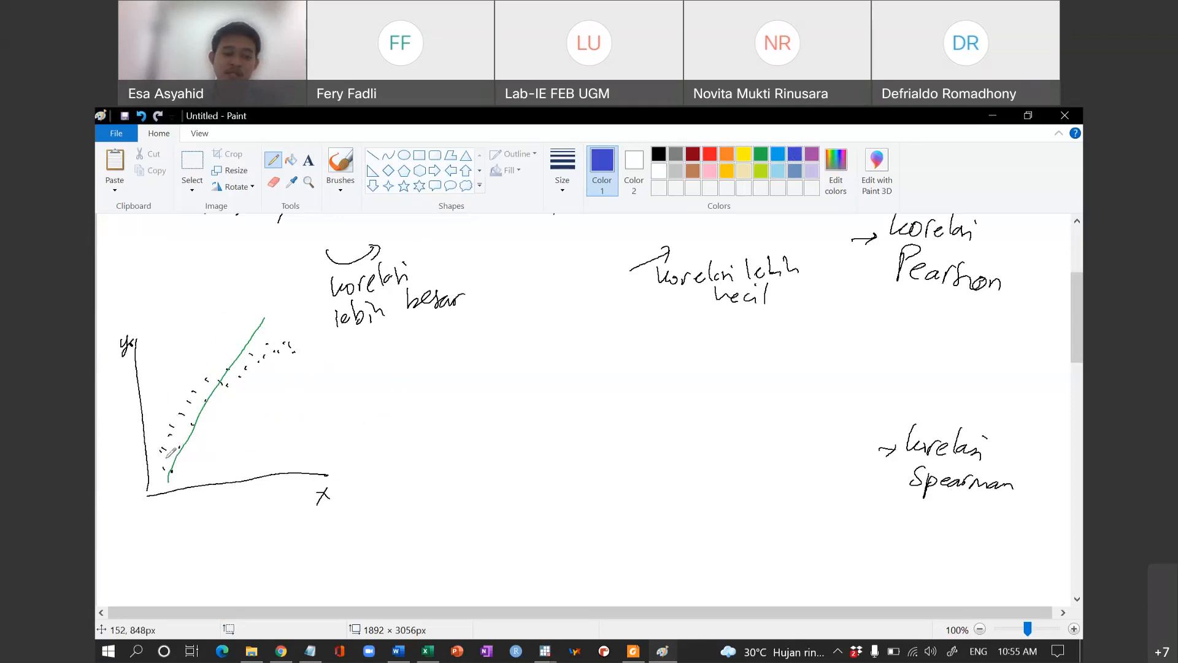
Step: Draw a blue curve following the points and add blue arrows along the x and y axes
mouse_move(164, 468)
mouse_down()
mouse_move(189, 415)
mouse_move(261, 355)
mouse_move(308, 338)
mouse_up()
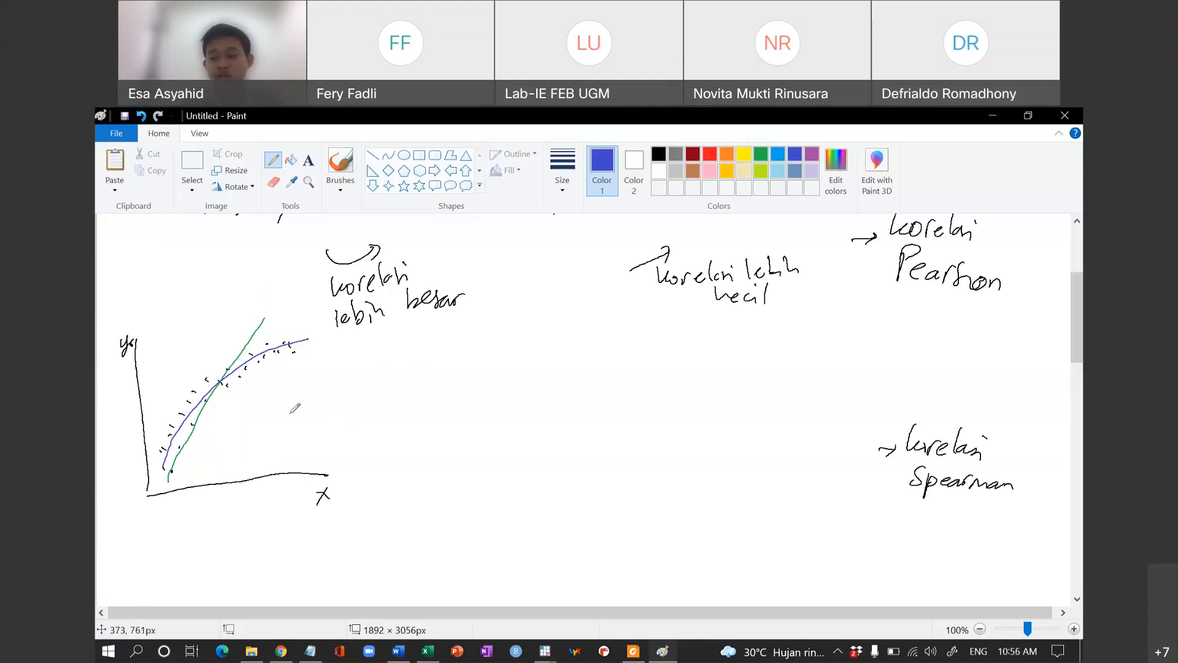
mouse_move(220, 505)
mouse_down()
mouse_move(247, 497)
mouse_move(241, 512)
mouse_up()
drag(126, 434, 134, 422)
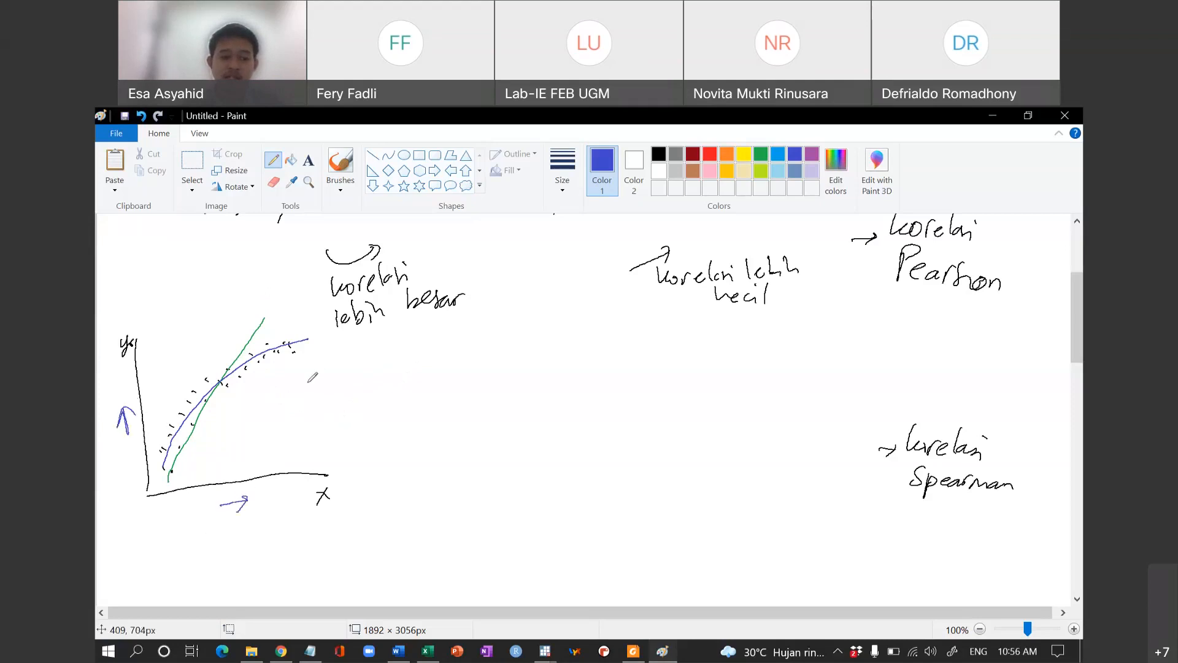
click(372, 154)
drag(404, 332, 405, 478)
key(ctrl+z)
Step: Draw a second plot with blue axes beside the first curved one, with points in an inverted-U shape and a curve through them
click(273, 160)
mouse_move(420, 332)
mouse_down()
mouse_move(430, 491)
mouse_move(615, 482)
mouse_up()
click(439, 440)
click(445, 467)
click(455, 452)
click(457, 443)
click(466, 421)
drag(479, 423, 482, 433)
click(485, 399)
click(499, 397)
click(509, 378)
click(524, 390)
click(546, 384)
click(551, 406)
click(564, 390)
click(583, 405)
click(590, 410)
click(579, 428)
click(599, 427)
click(591, 445)
click(614, 440)
click(609, 449)
click(601, 458)
click(609, 467)
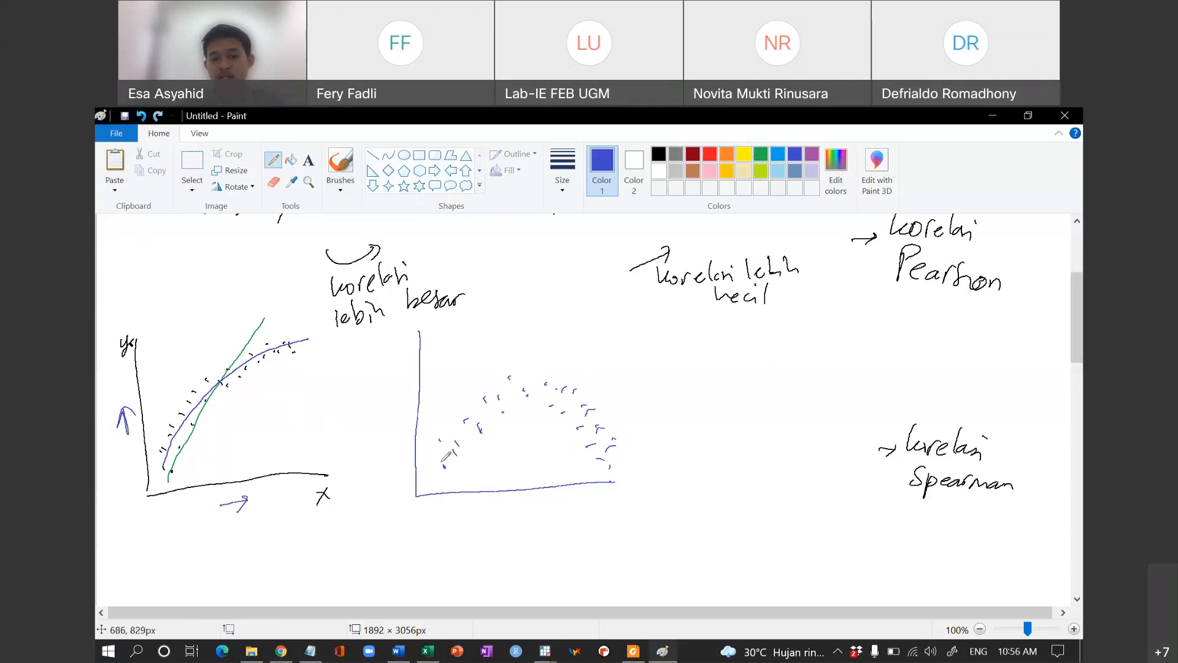
click(428, 485)
mouse_move(437, 469)
mouse_down()
mouse_move(523, 385)
mouse_move(583, 418)
mouse_move(610, 469)
mouse_up()
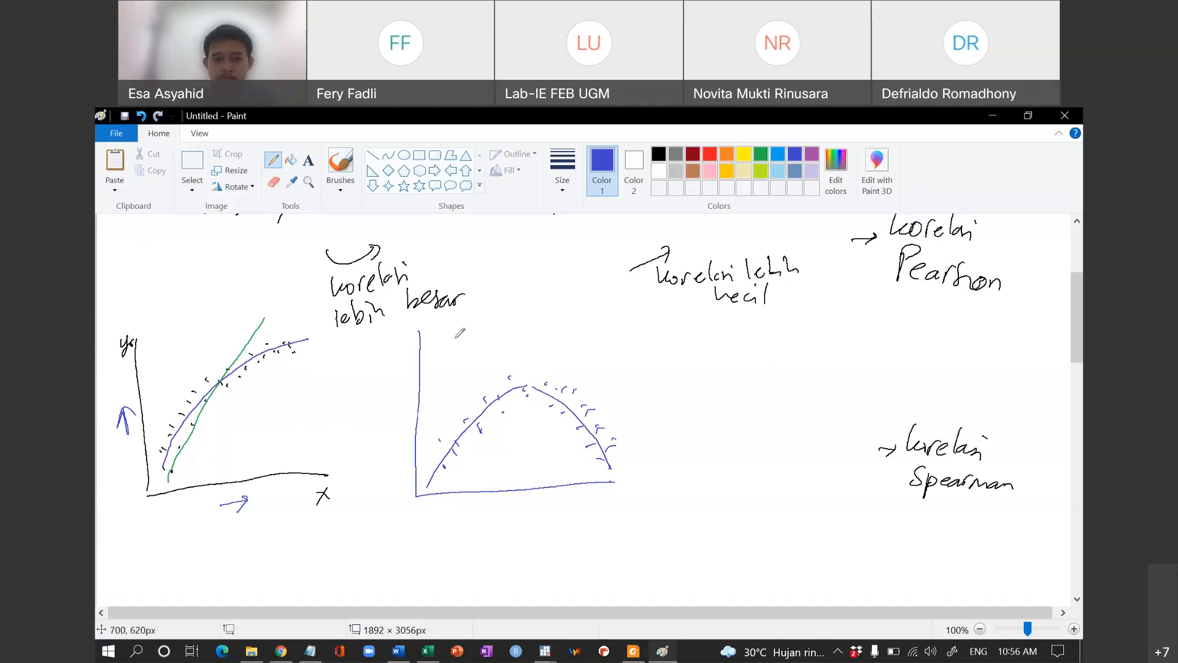
Step: Switch to the stata_training_3.pdf slides and review the Korelasi slide against the Paint drawings, ending on the Praktik 6 slide
key(alt+Tab)
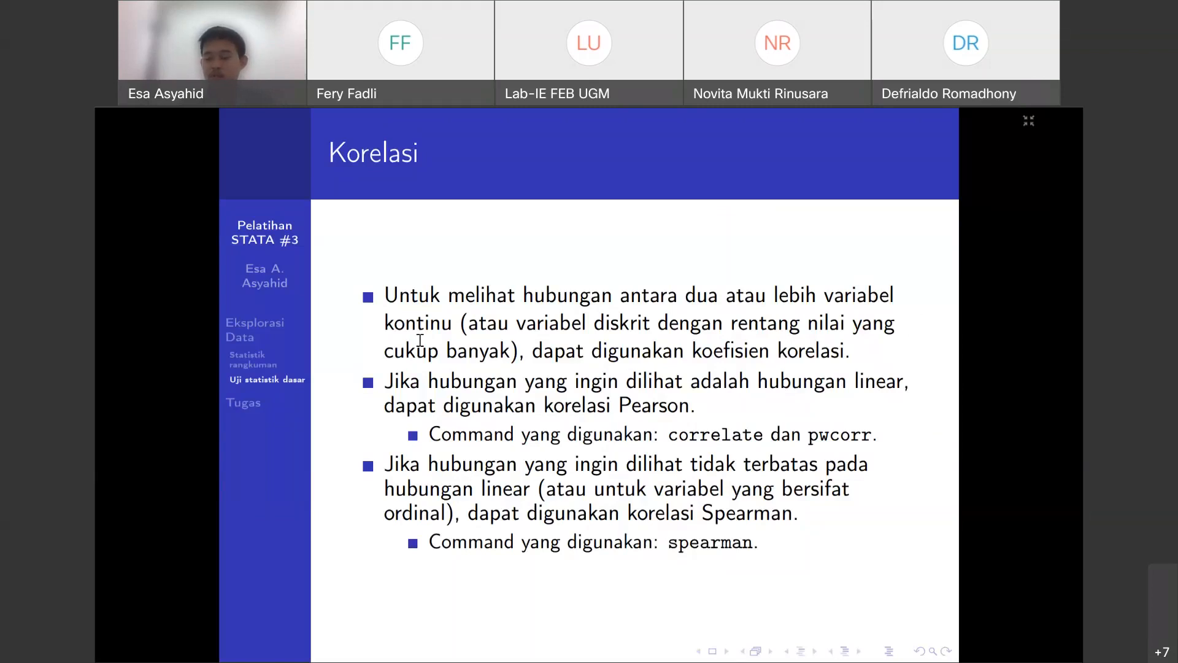
key(alt+Tab)
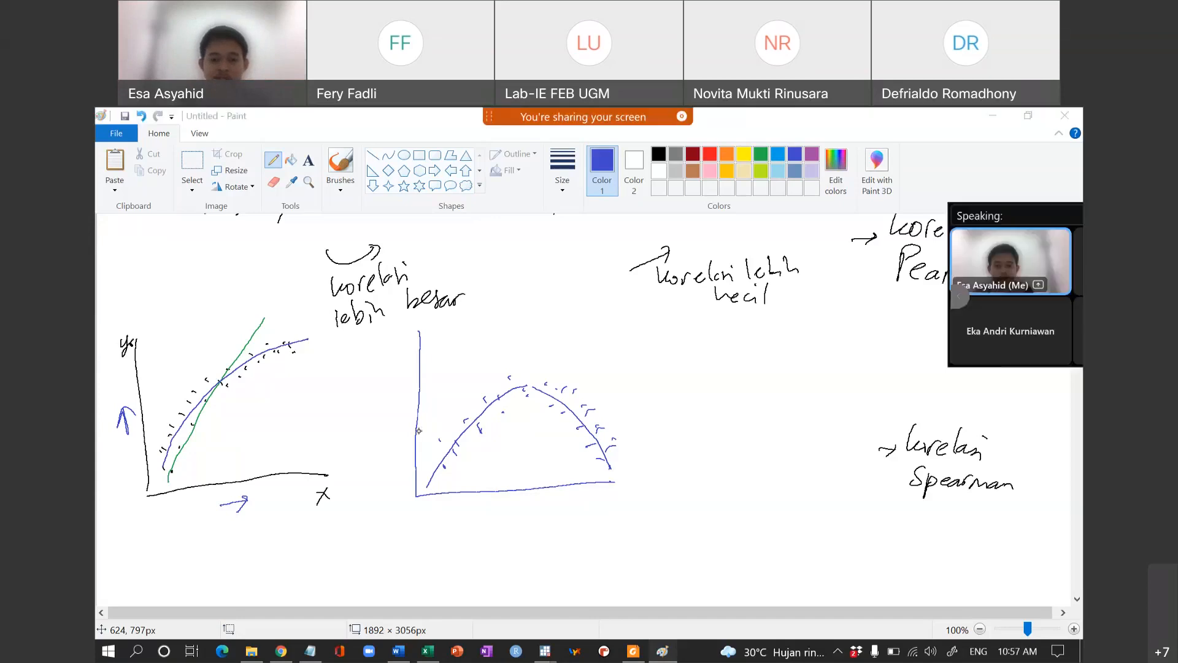
key(alt+Tab)
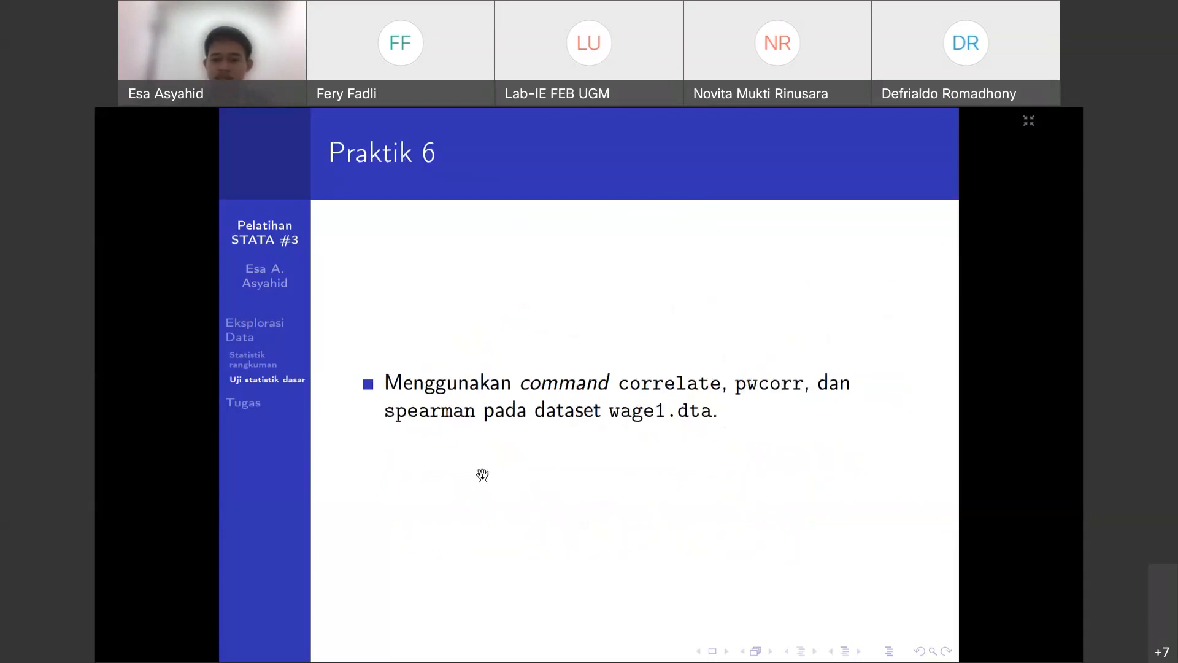
Step: Switch to latihan_3.do in the Do-file Editor, run correlate wage educ from Praktik 6, and bring up the Stata results
key(alt+Tab)
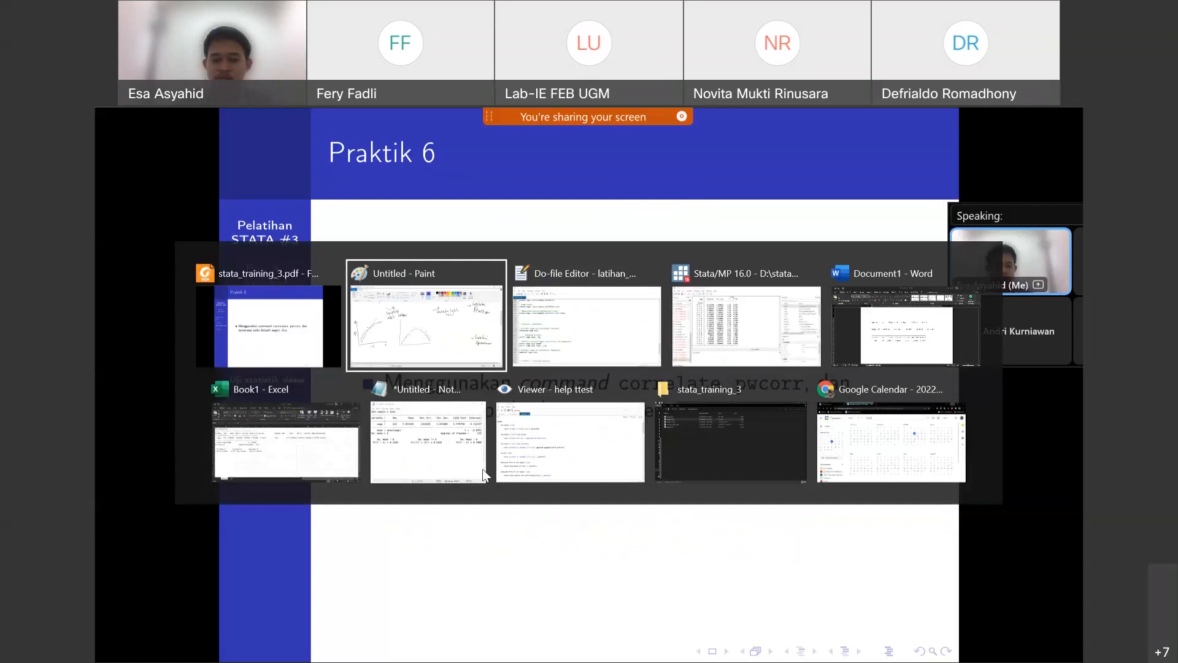
key(alt+Tab)
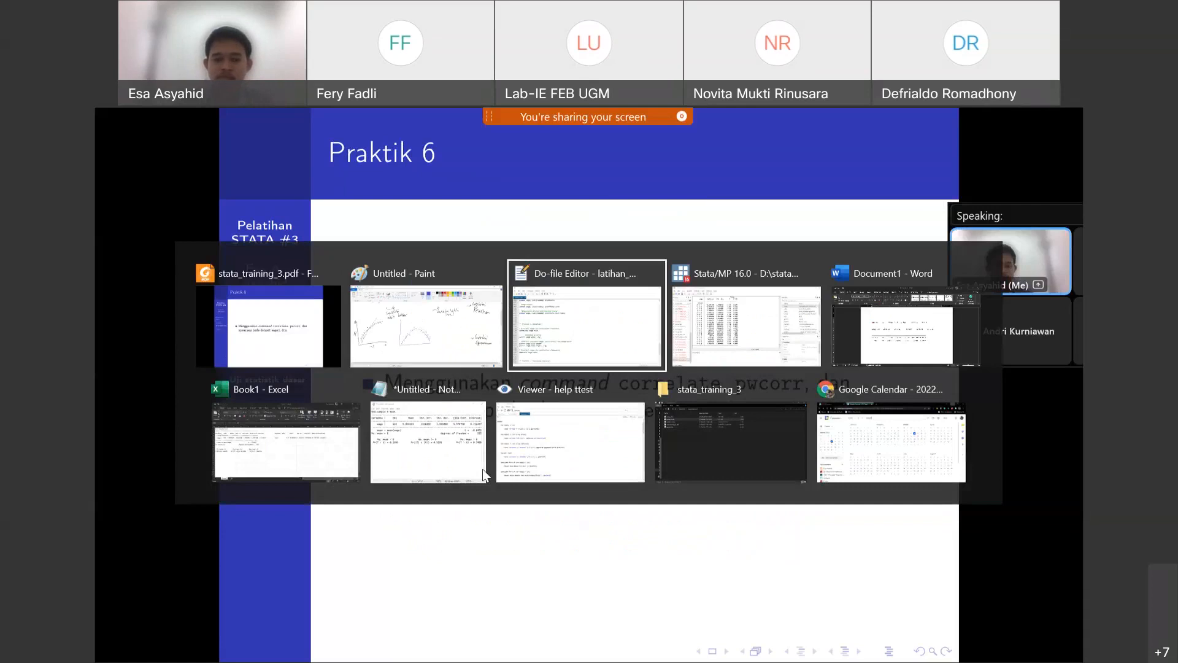
scroll(345, 496, down, 2)
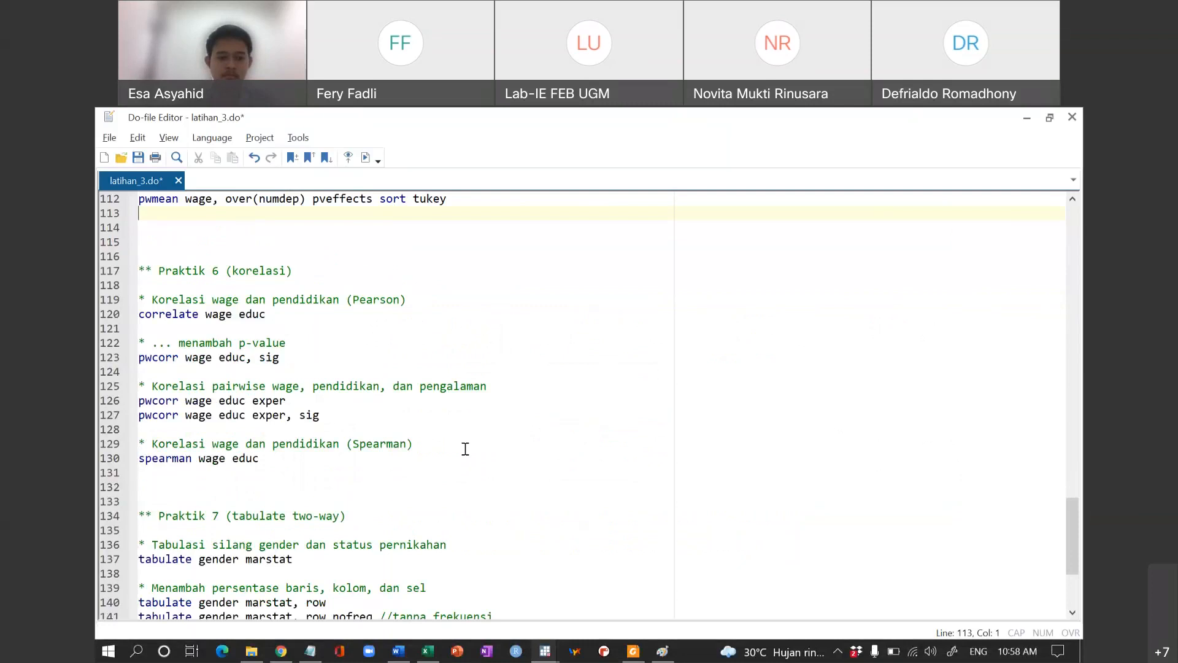
scroll(466, 449, down, 1)
scroll(465, 449, up, 2)
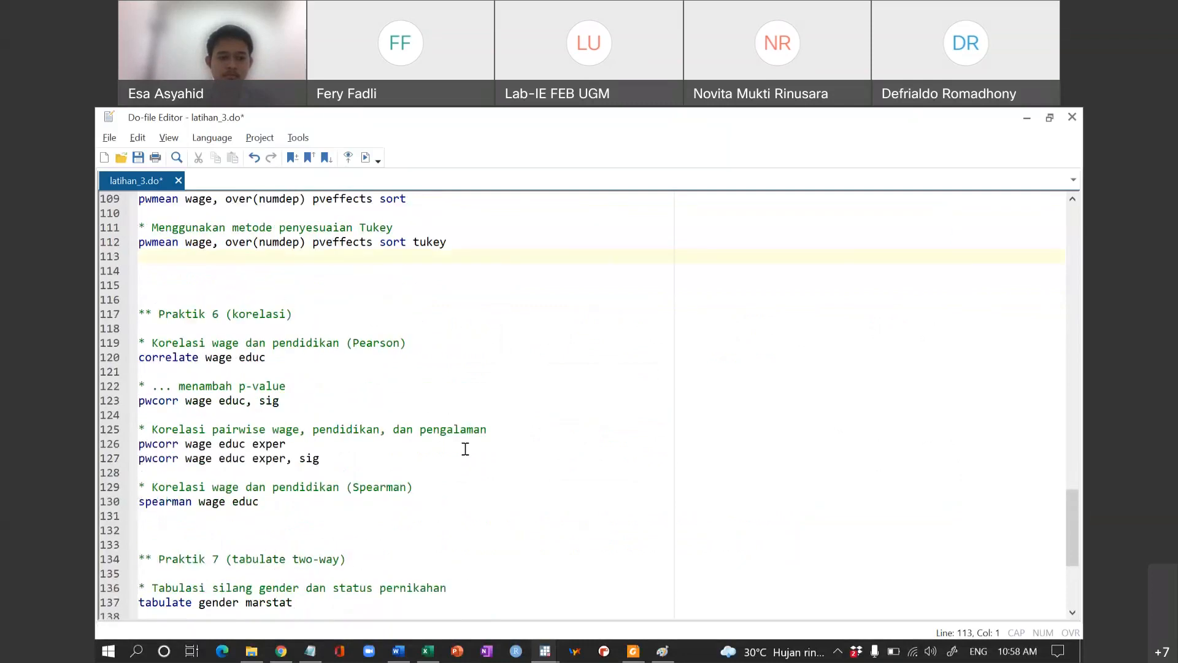
click(266, 371)
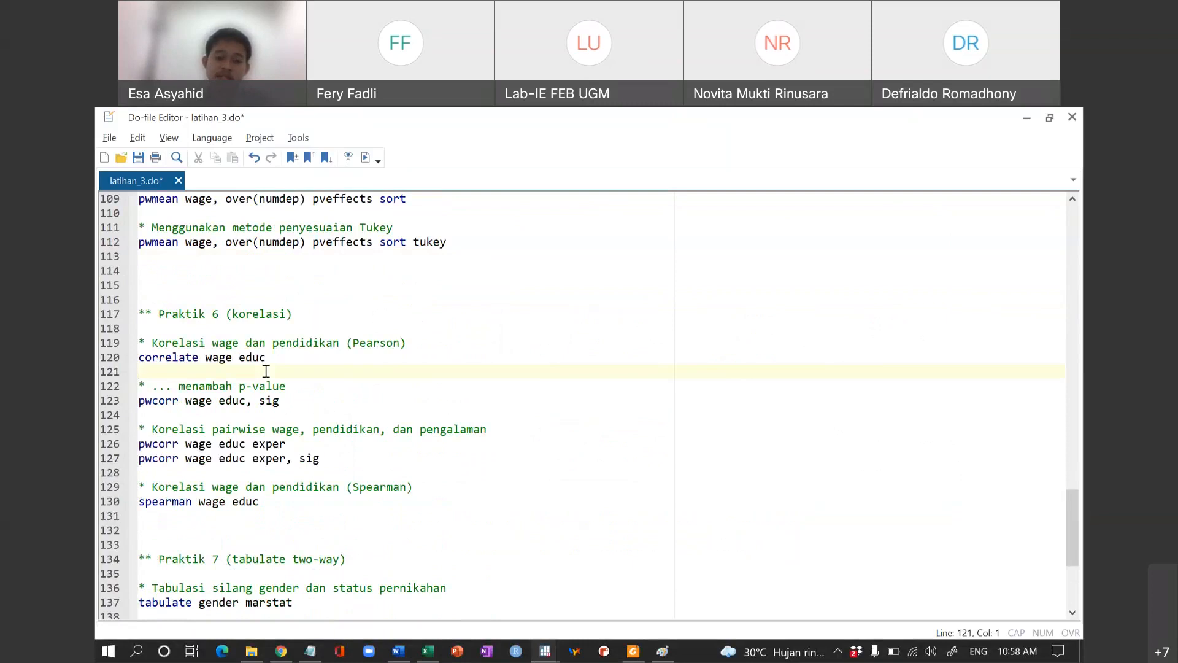
text(0)
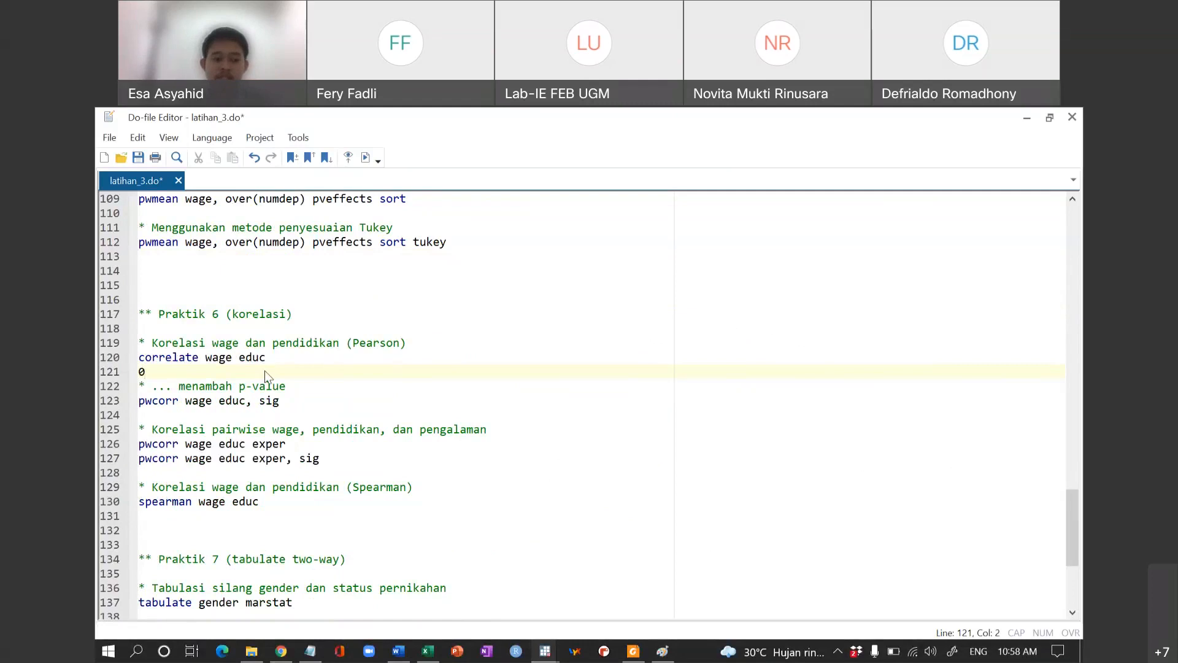
key(alt+Tab)
key(alt+Tab)
key(alt+Tab)
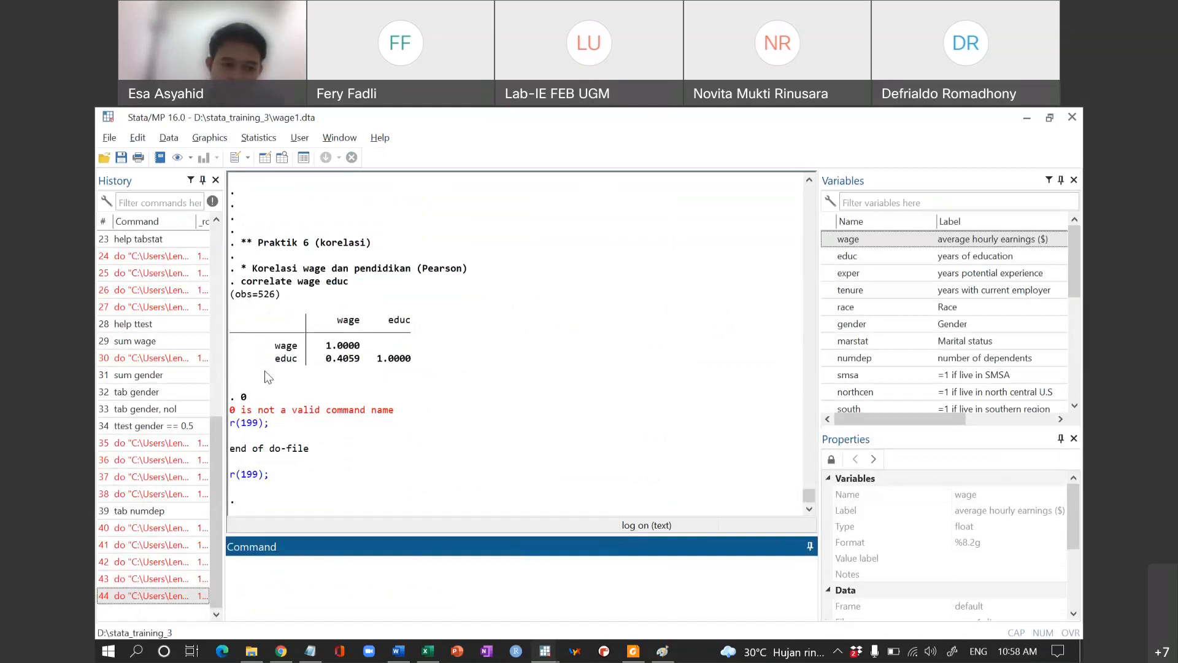
Step: Highlight the correlation coefficient between wage and educ in the correlate output
drag(321, 367, 362, 367)
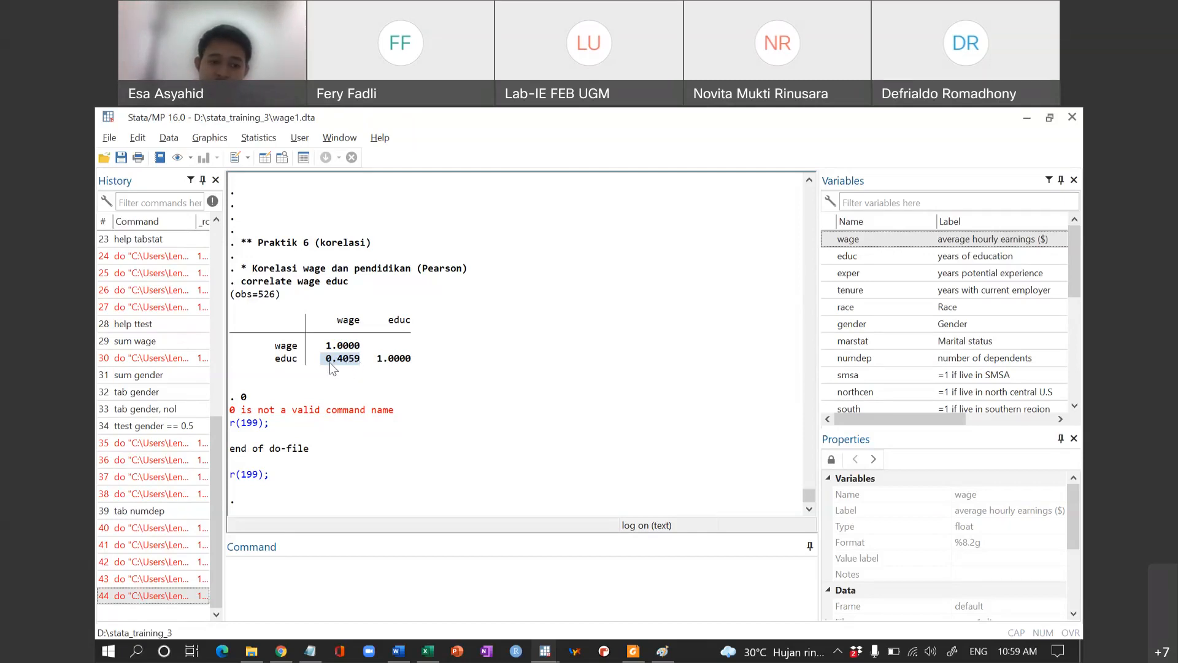
drag(328, 363, 358, 366)
click(356, 367)
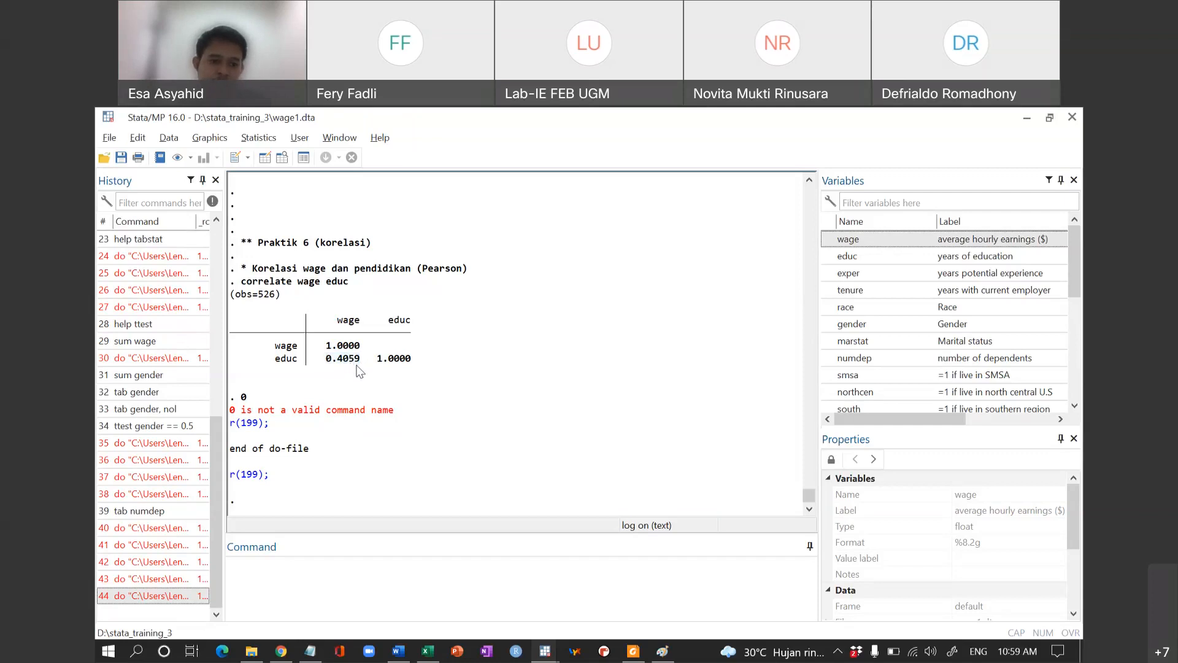
Step: Switch to the Do-file Editor and delete the stray 0 from line 121 of latihan_3.do
key(alt+Tab)
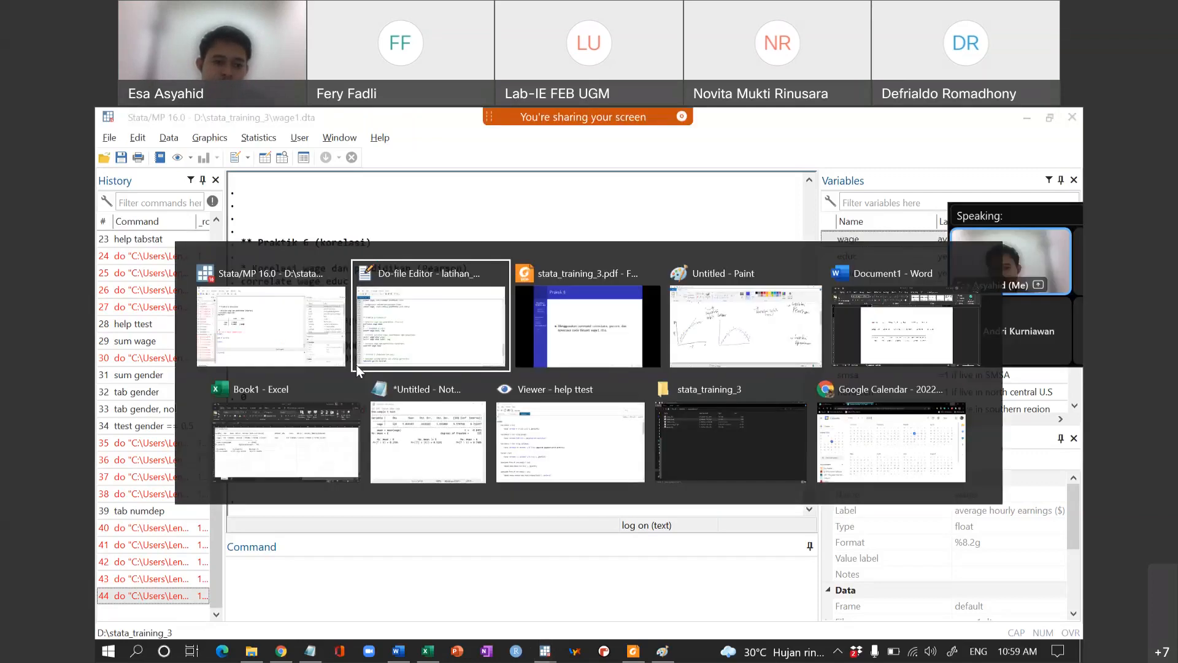
key(BackSpace)
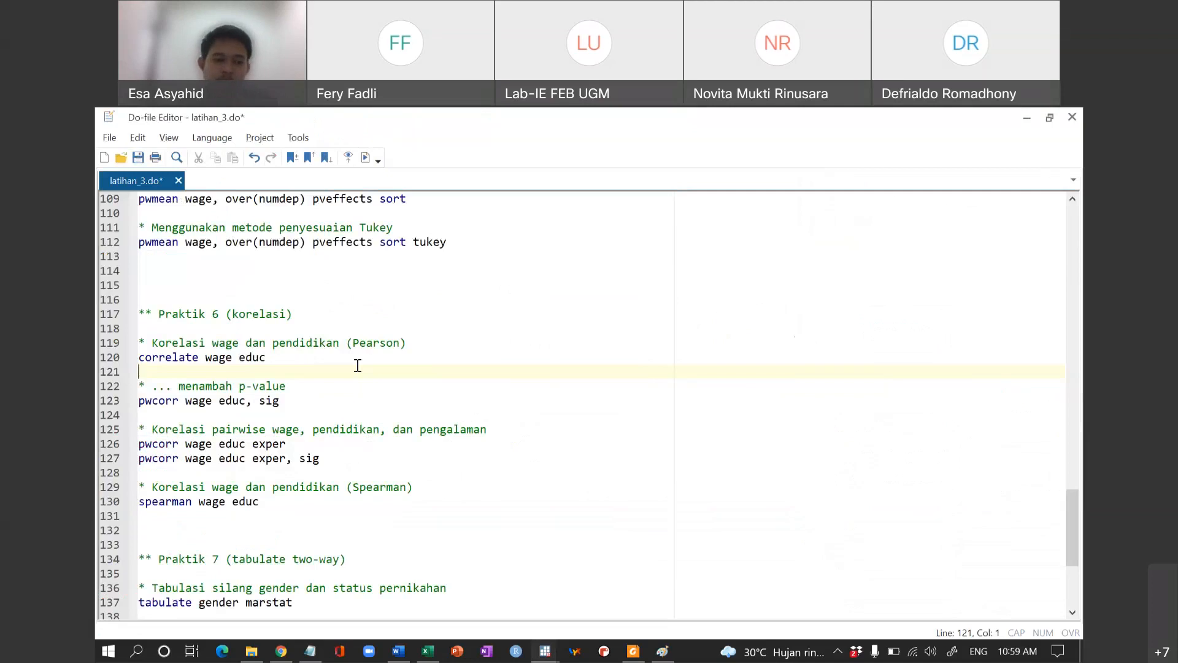
Step: Return to the Stata results and examine the strength of the wage and educ correlation coefficient
key(alt+Tab)
drag(330, 363, 361, 367)
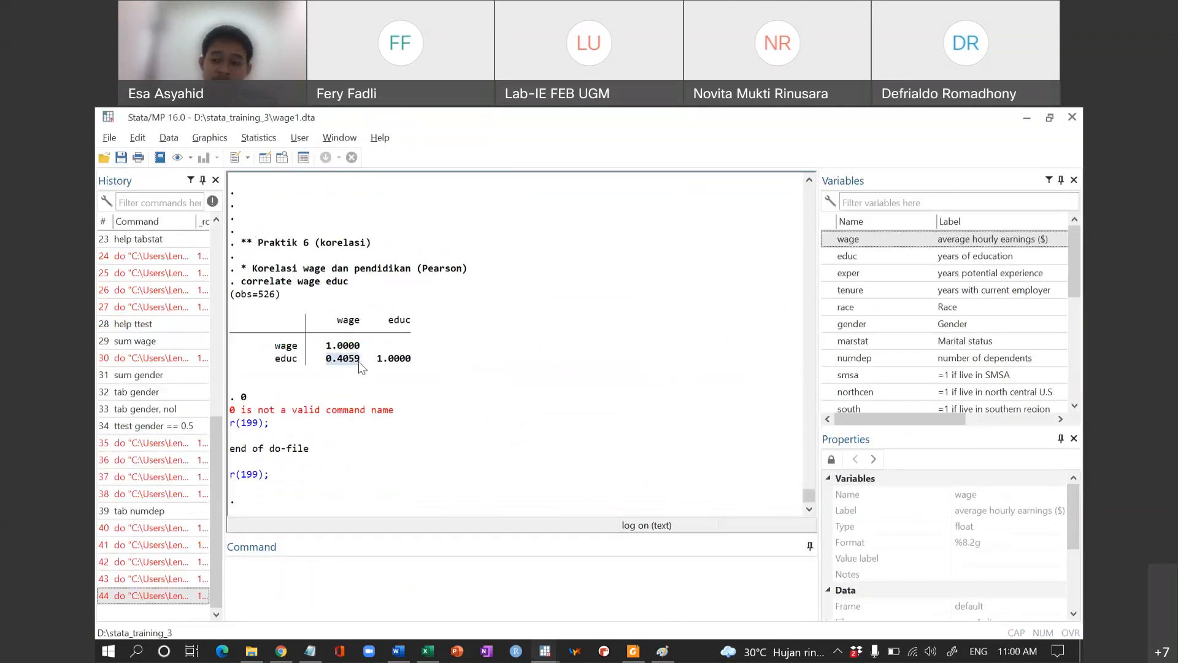
click(329, 364)
drag(330, 364, 359, 369)
Step: Switch to latihan_3.do and look at the pwcorr wage educ, sig command under the p-value comment
key(alt+Tab)
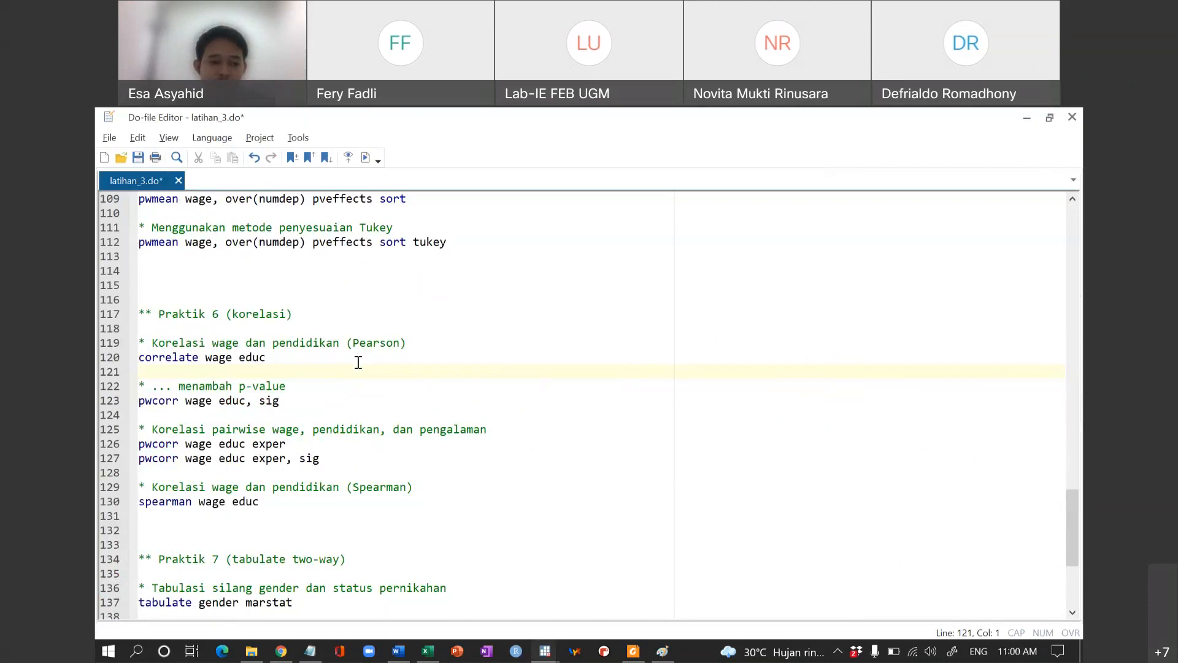
key(Down)
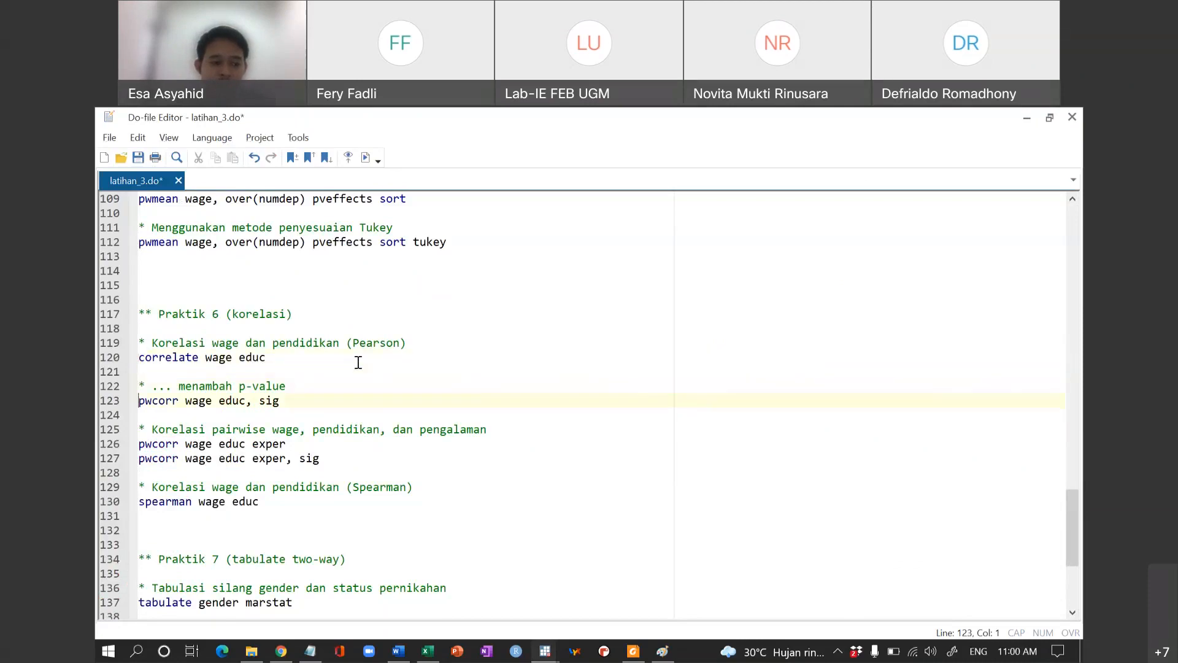
key(Up)
key(Down)
key(Down)
key(Down)
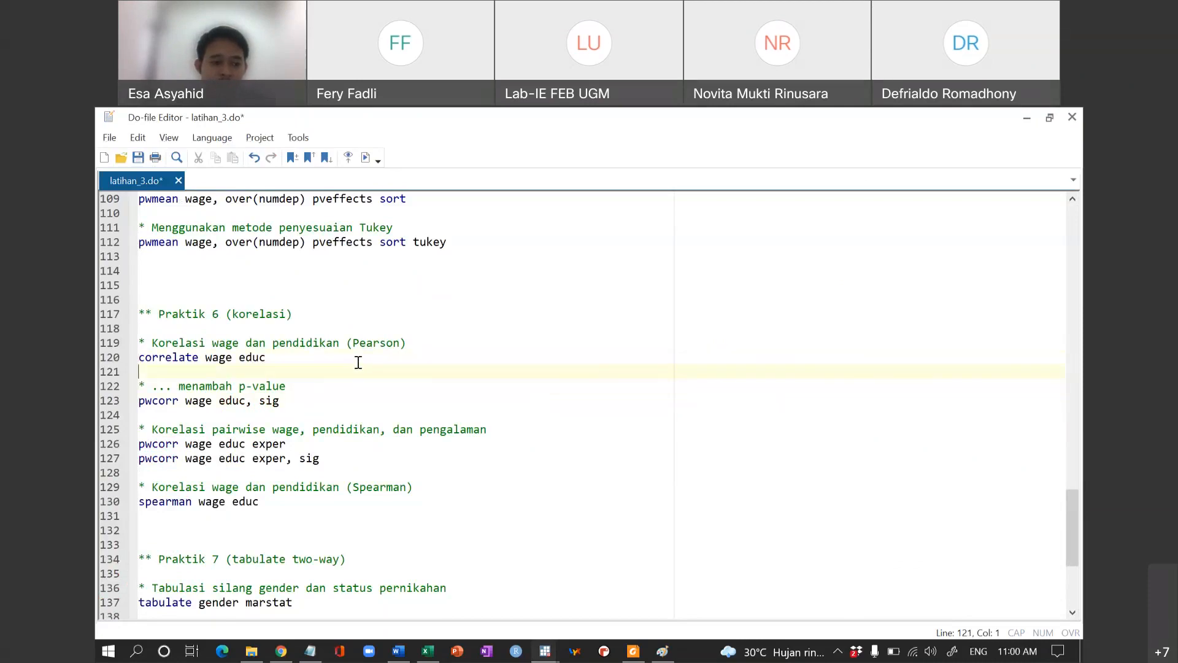
key(Up)
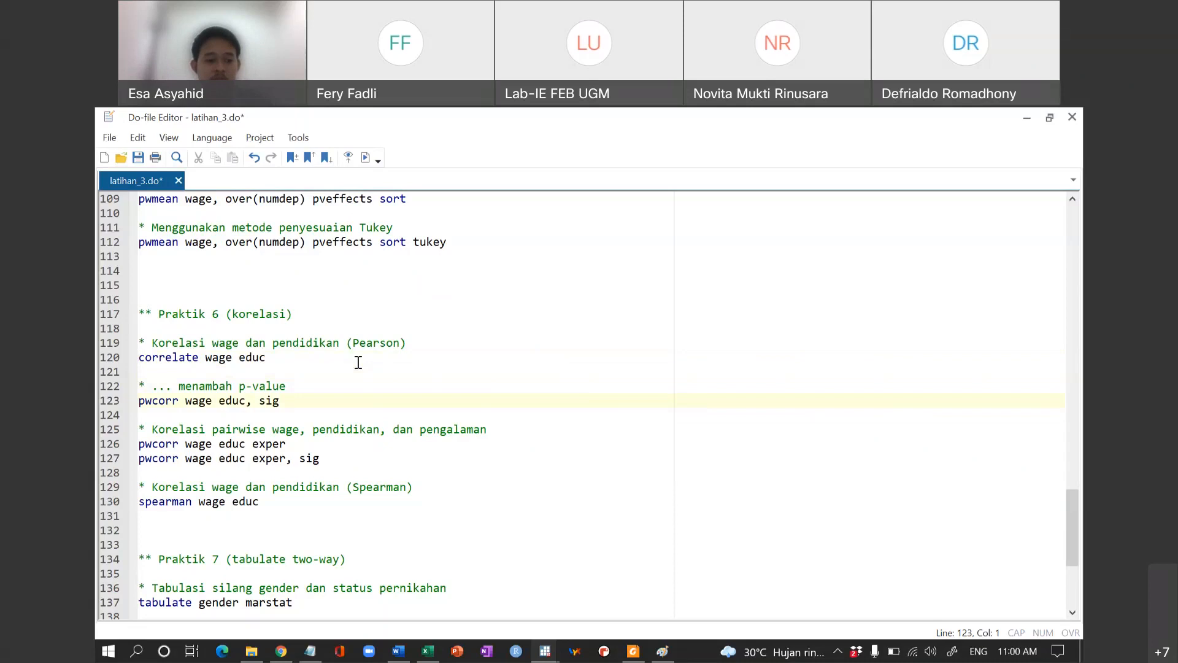
Step: Switch to Stata and run pwcorr wage educ, reusing the variable names copied from the correlate command
key(alt+Tab)
text(pwcorr)
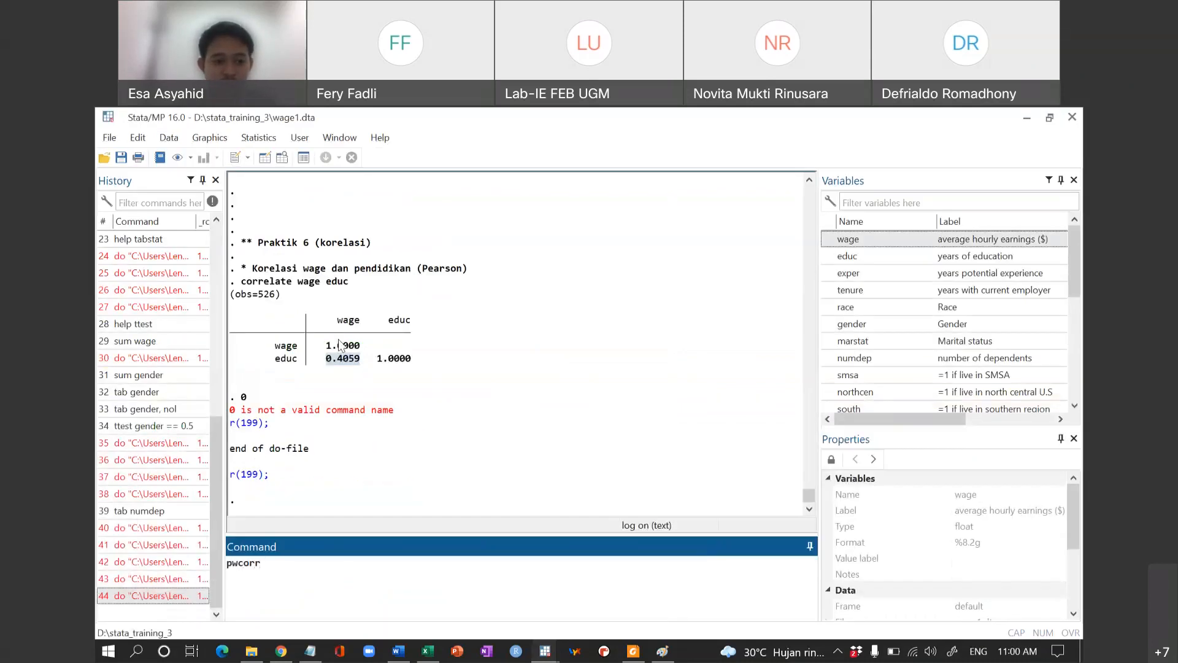
drag(298, 282, 349, 283)
key(ctrl+c)
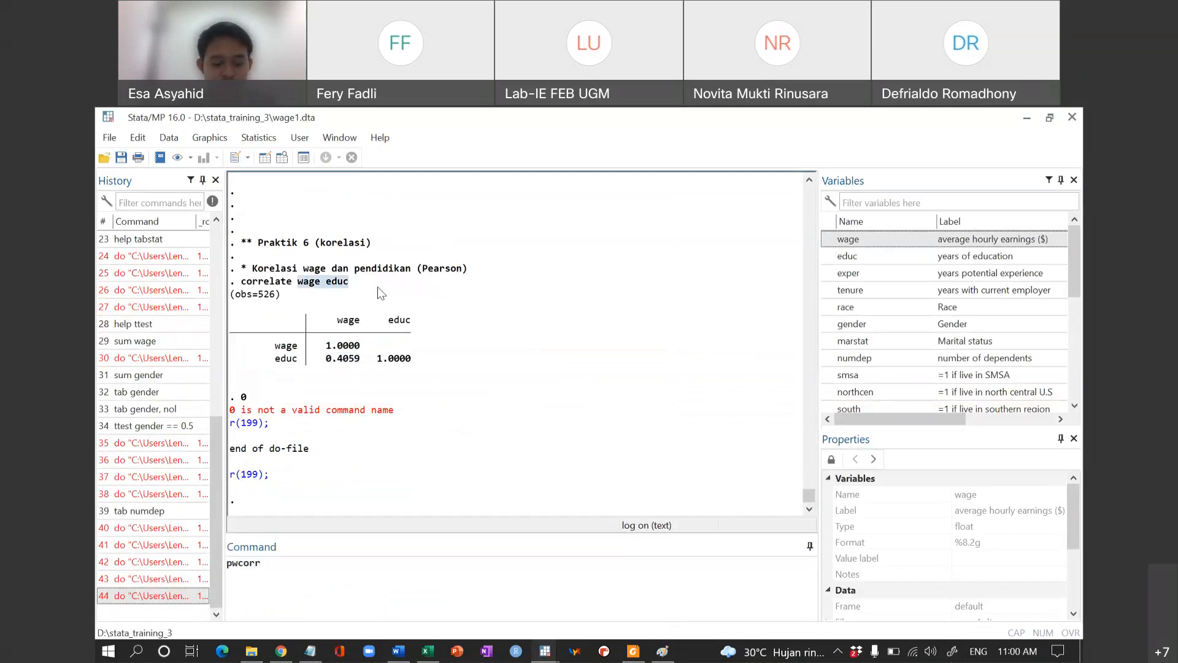
click(313, 577)
key(ctrl+v)
key(Return)
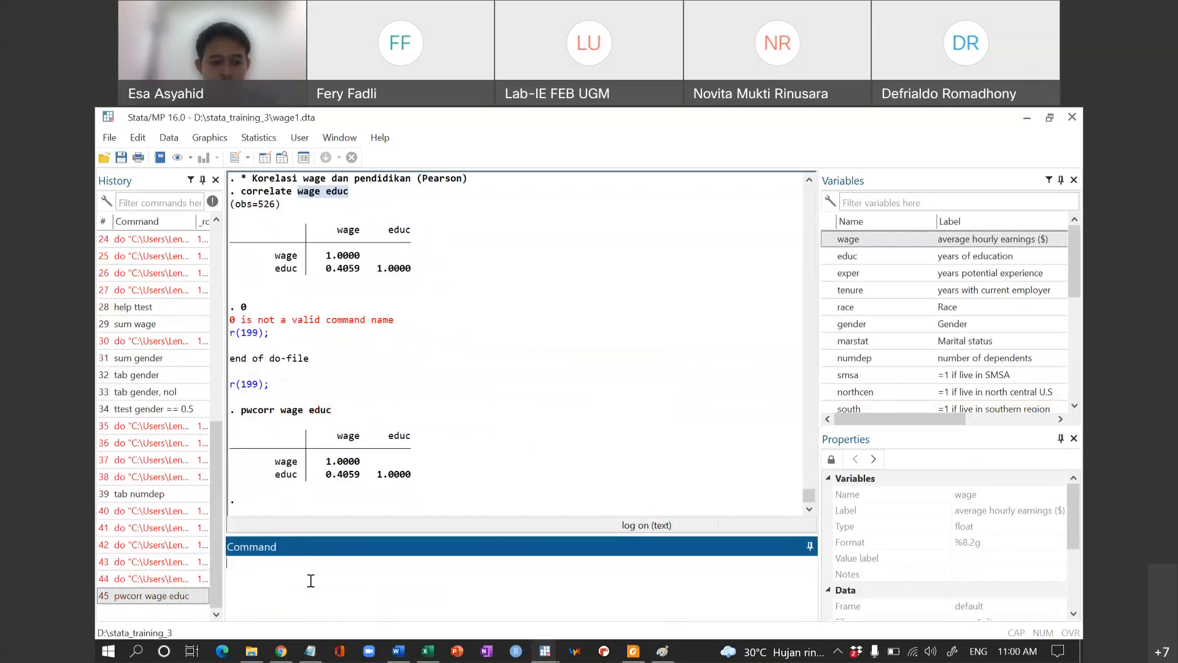
Step: Open the Stata help for corr
text(help corr)
key(Return)
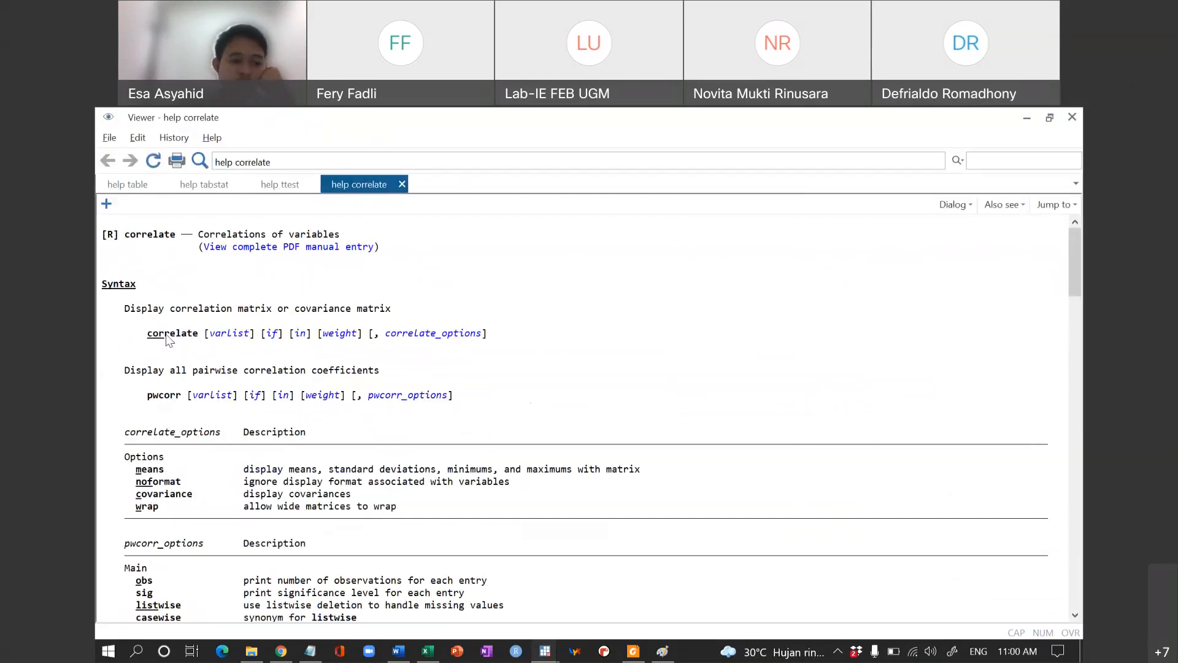
Step: Read the correlate and pwcorr syntax and the pairwise correlation description in the correlate help
drag(147, 334, 282, 337)
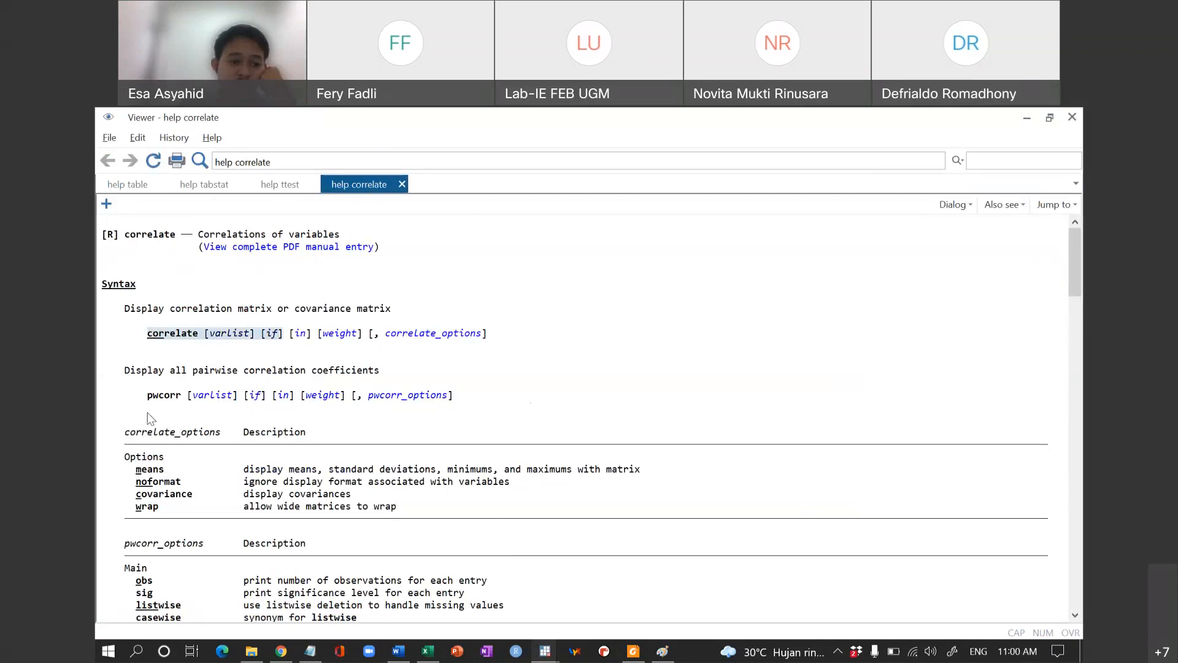
drag(149, 400, 264, 402)
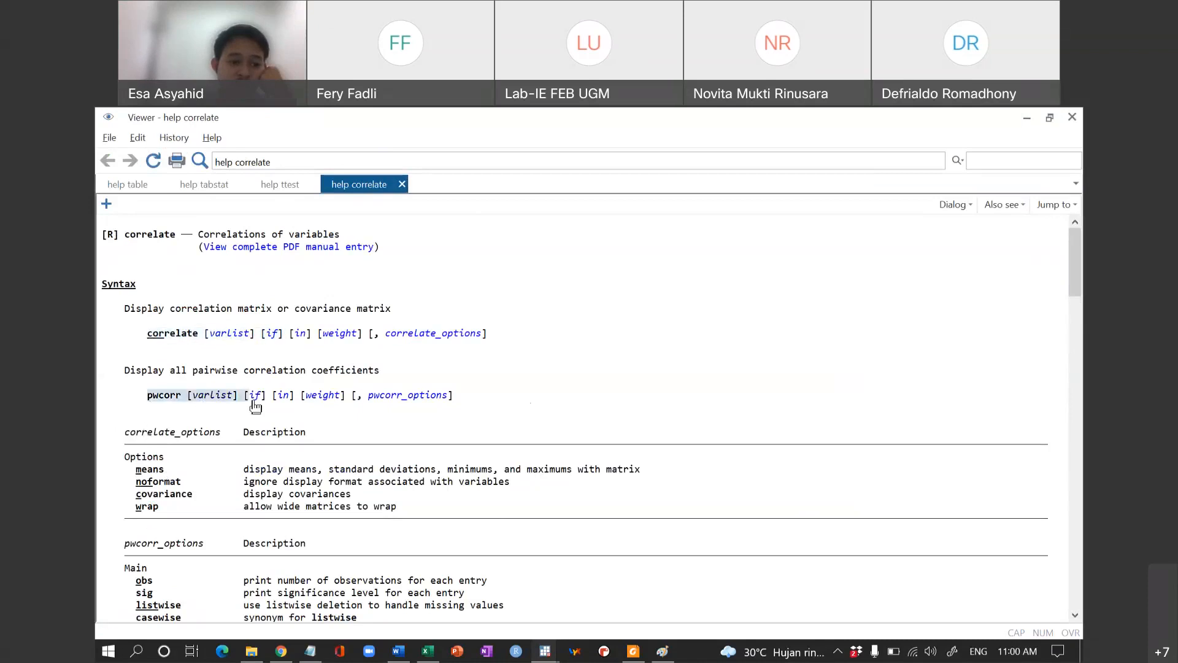
click(158, 402)
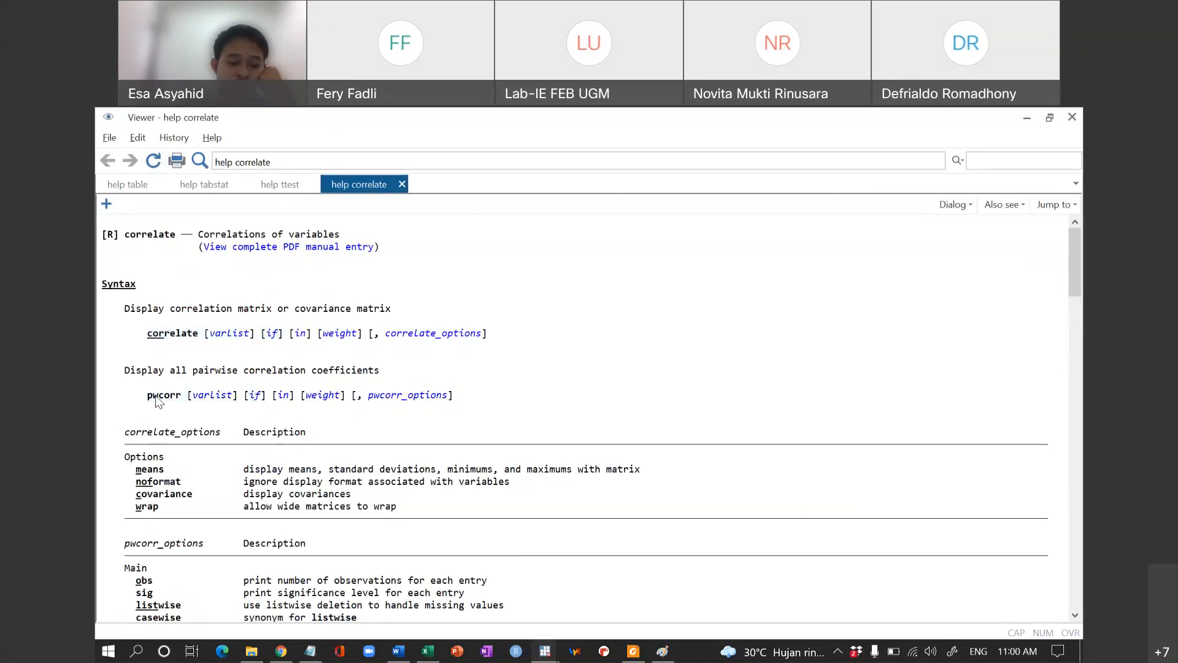
drag(195, 372, 282, 375)
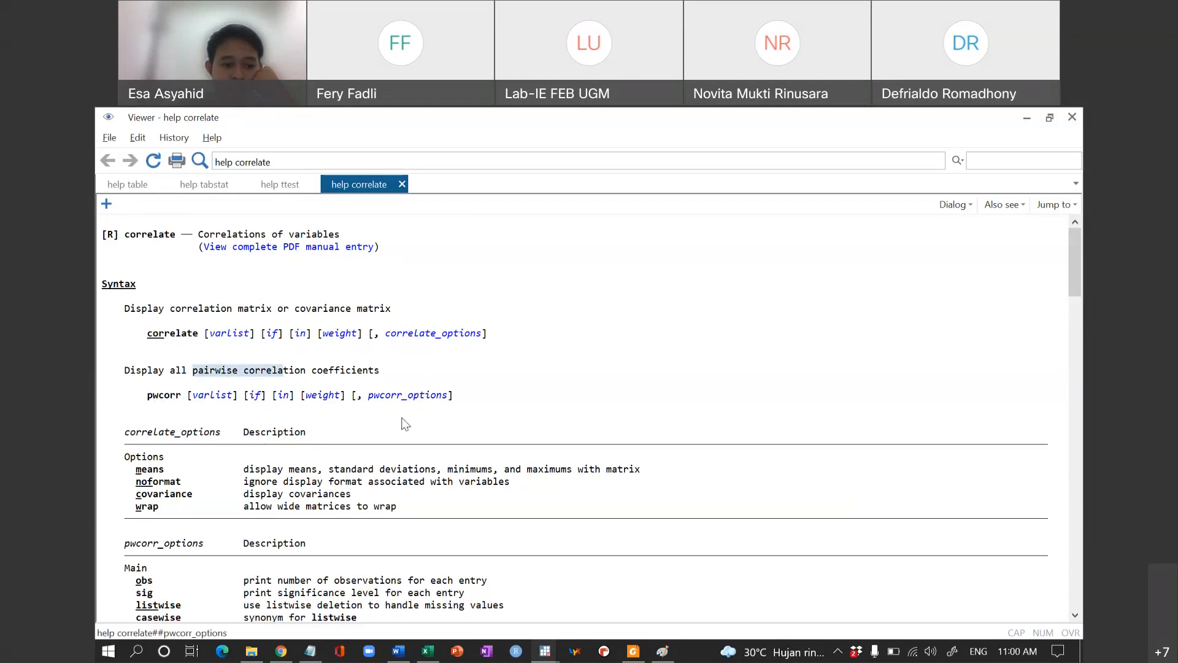
Step: Review the pwcorr options in the help, focusing on sig and star(#) and their detailed descriptions
scroll(184, 479, down, 3)
drag(128, 470, 486, 568)
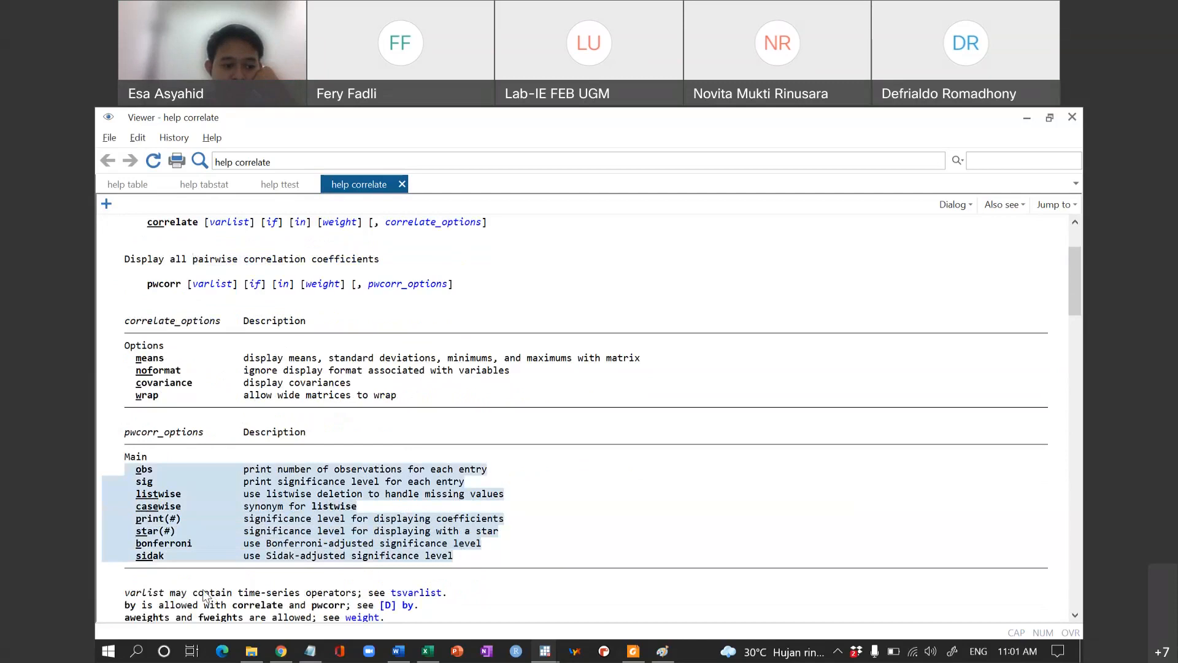
click(141, 489)
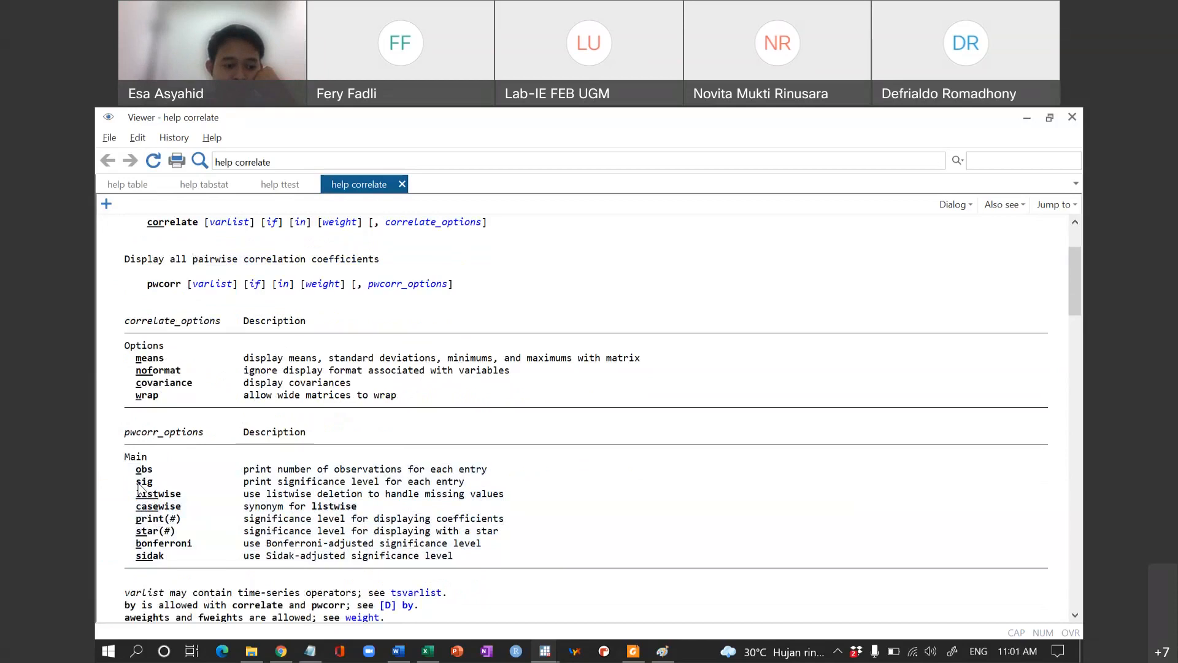
drag(169, 481, 428, 487)
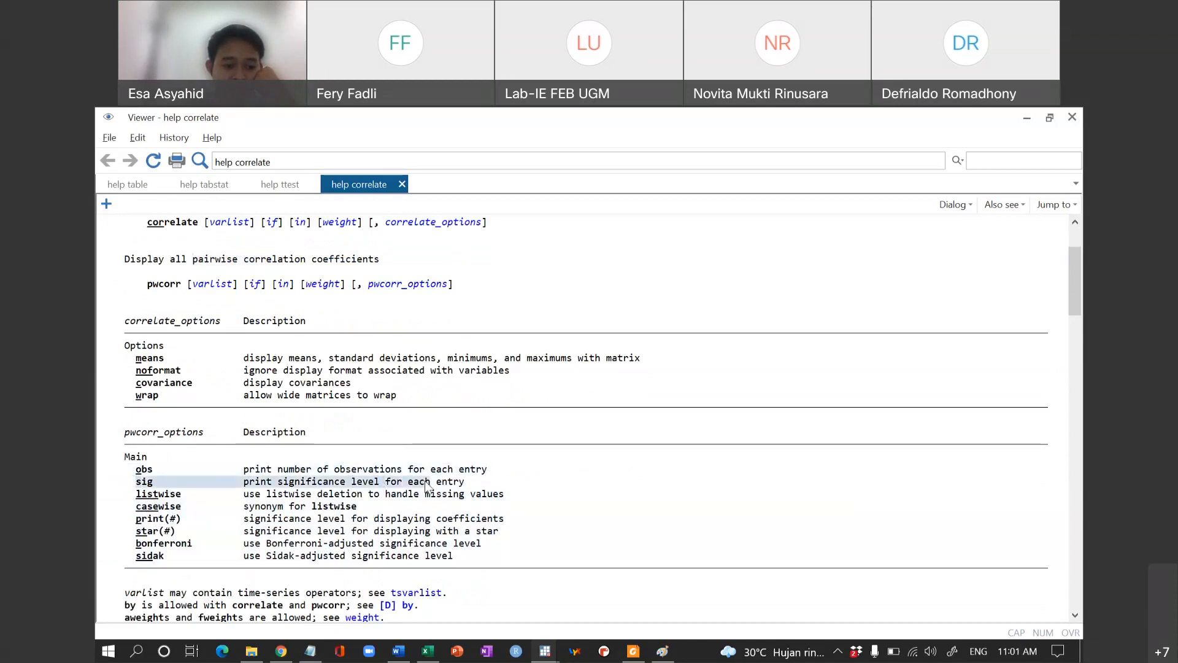
click(139, 538)
drag(138, 538, 433, 535)
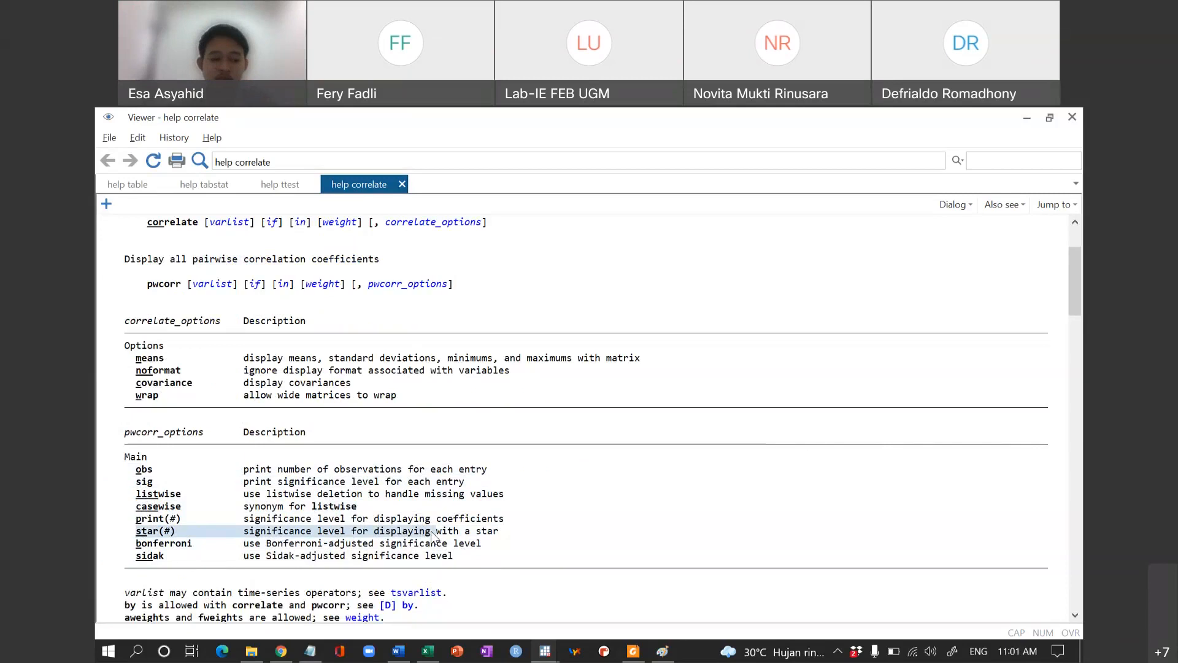
scroll(577, 550, down, 10)
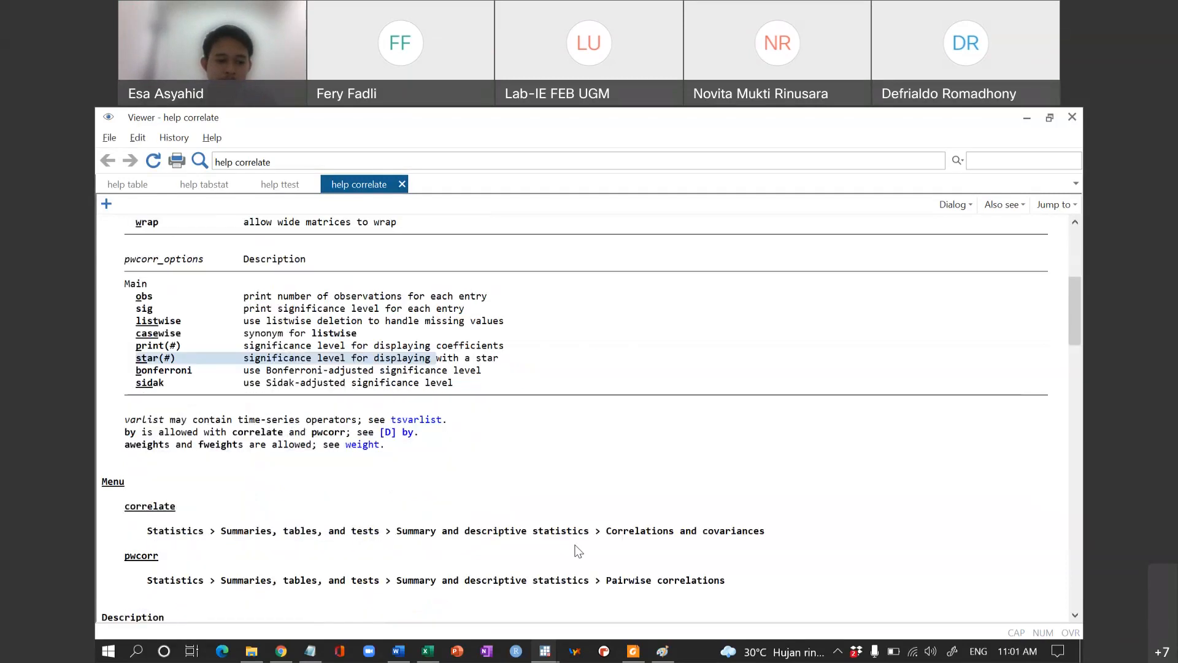
scroll(577, 551, down, 15)
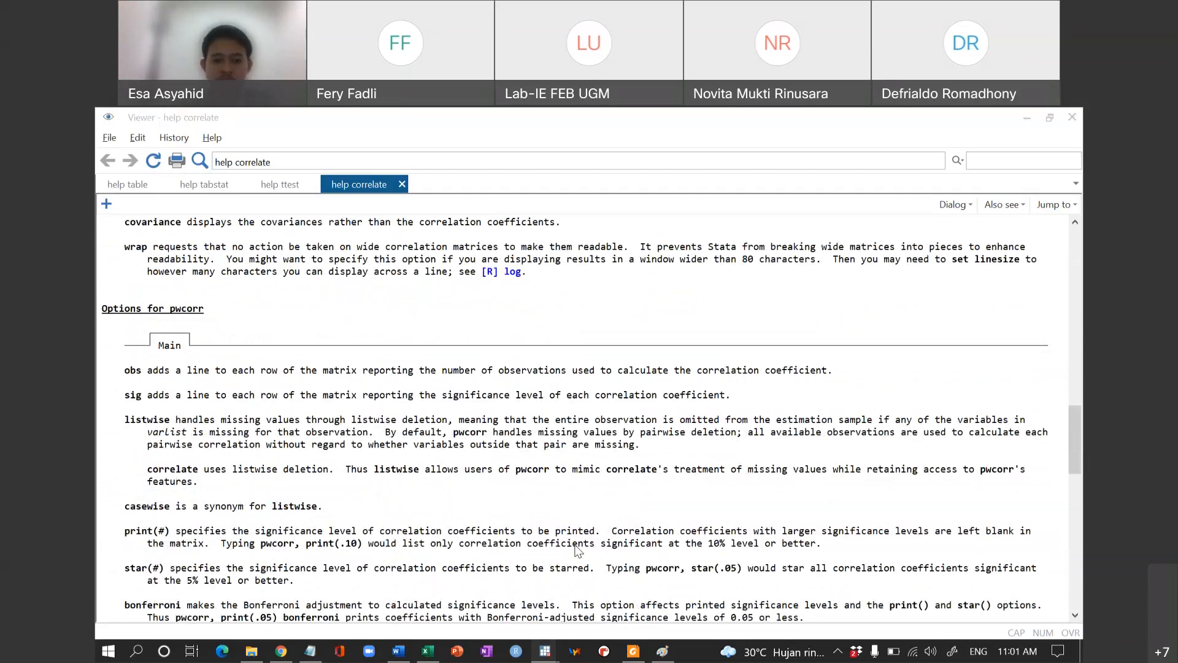
Step: In latihan_3.do, put a 0 stop line below pwcorr wage educ, sig, run the do-file, and return to the Stata results
key(alt+Tab)
key(alt+Tab)
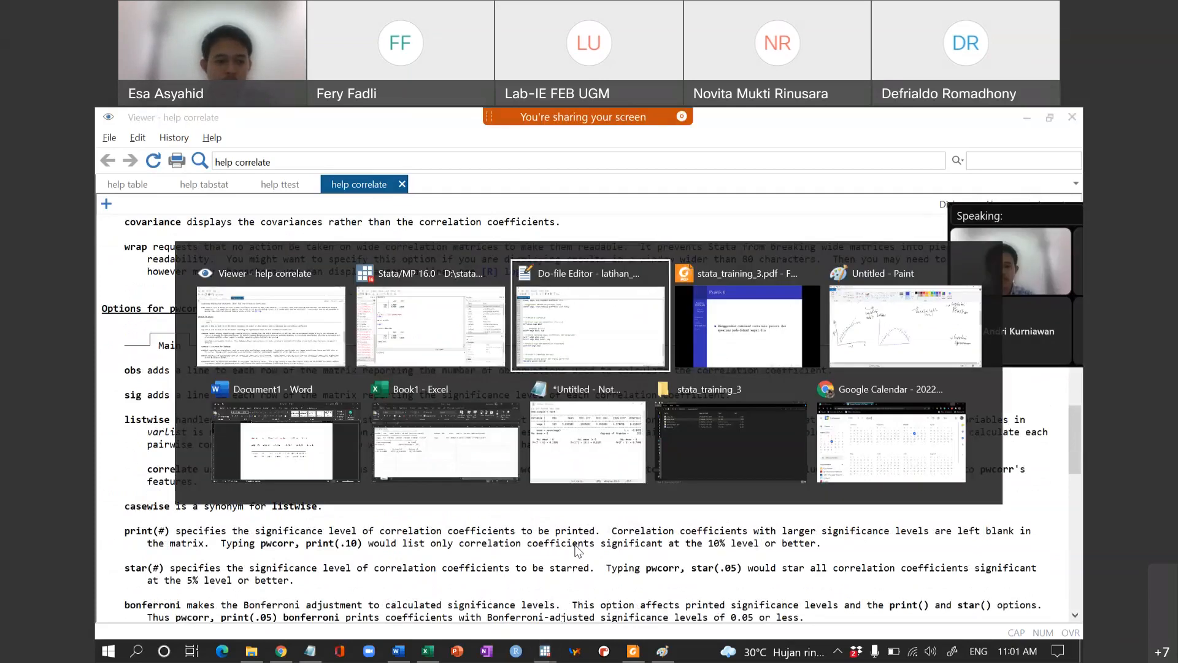
key(Down)
text(0)
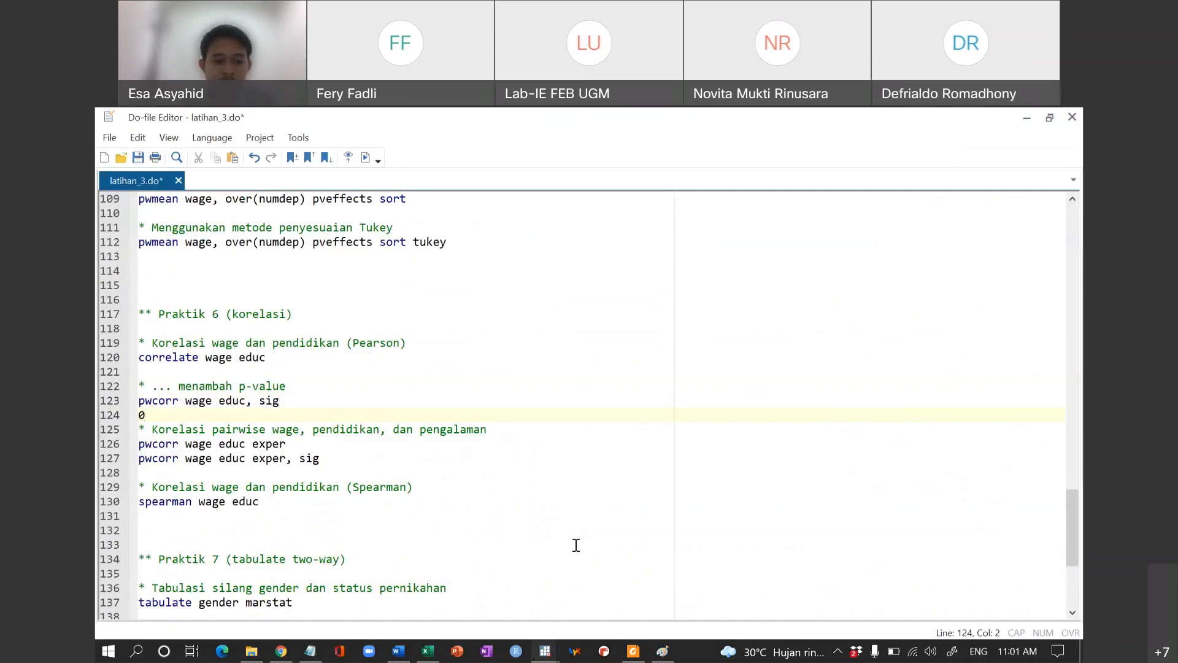
key(ctrl+d)
key(alt+Tab)
key(Tab)
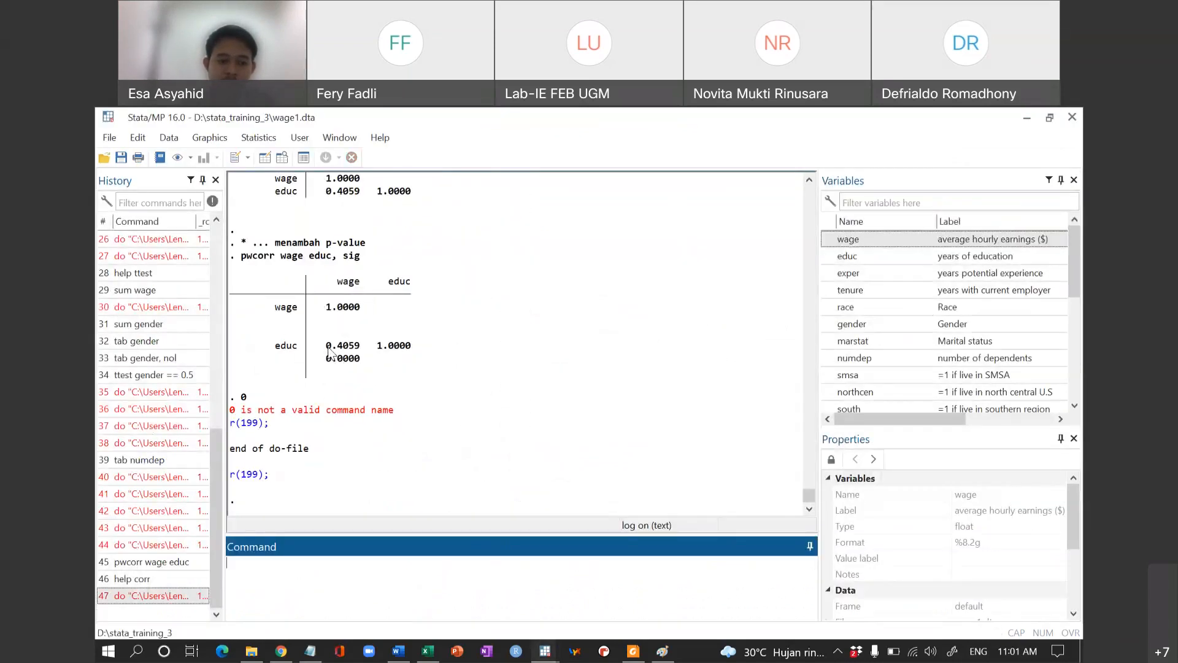
Step: Examine the wage and educ correlation coefficient and its p-value in the pwcorr wage educ, sig output
drag(327, 349, 362, 367)
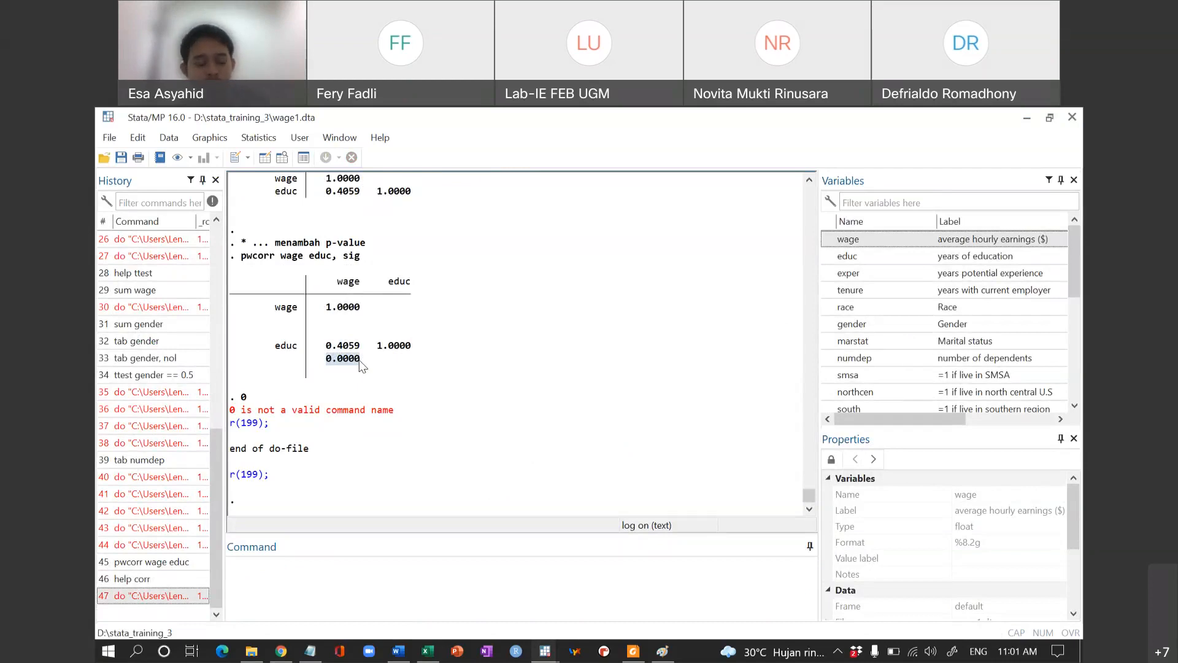
click(501, 413)
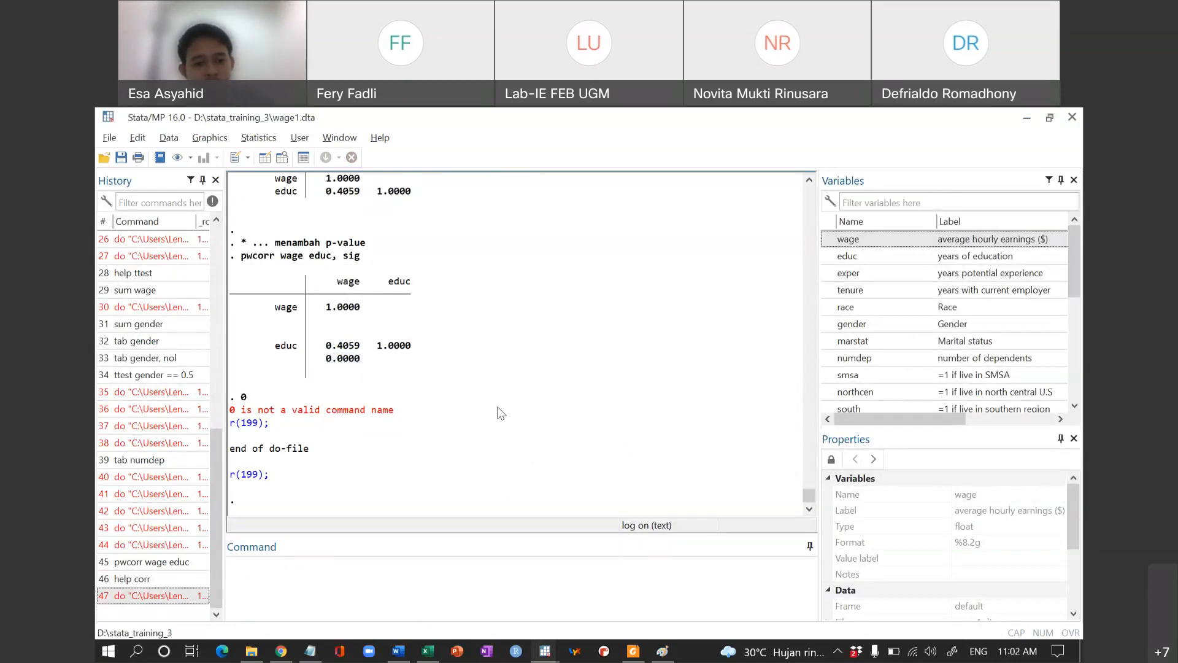
key(alt+Tab)
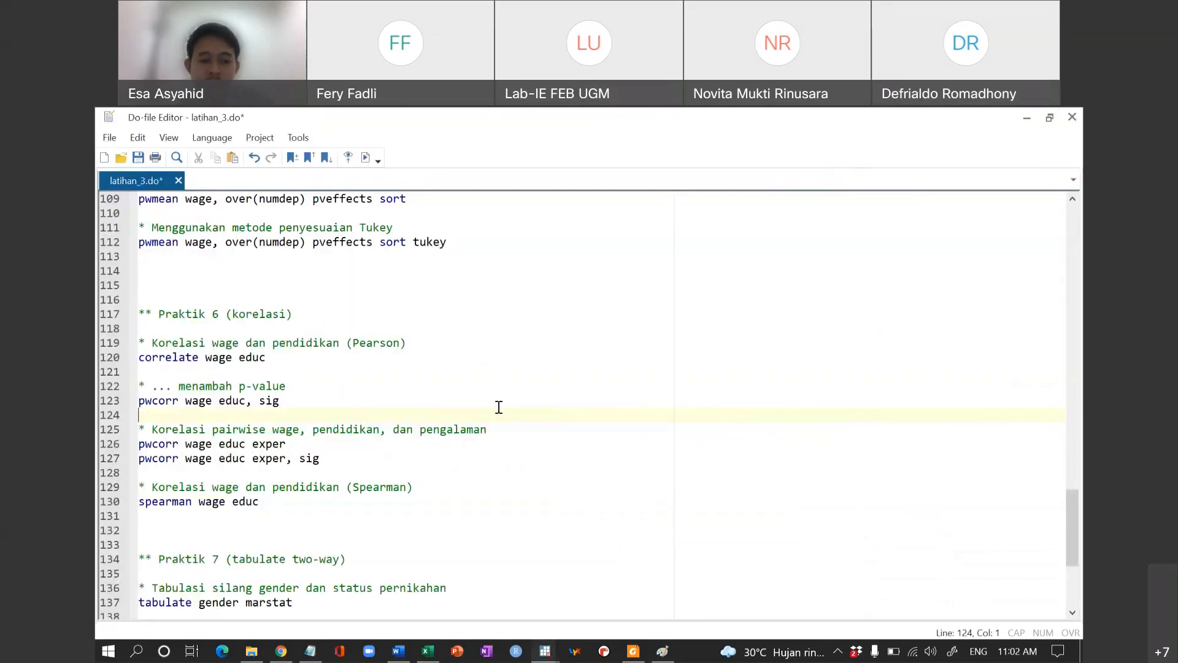
key(ctrl+d)
drag(336, 282, 399, 288)
click(399, 288)
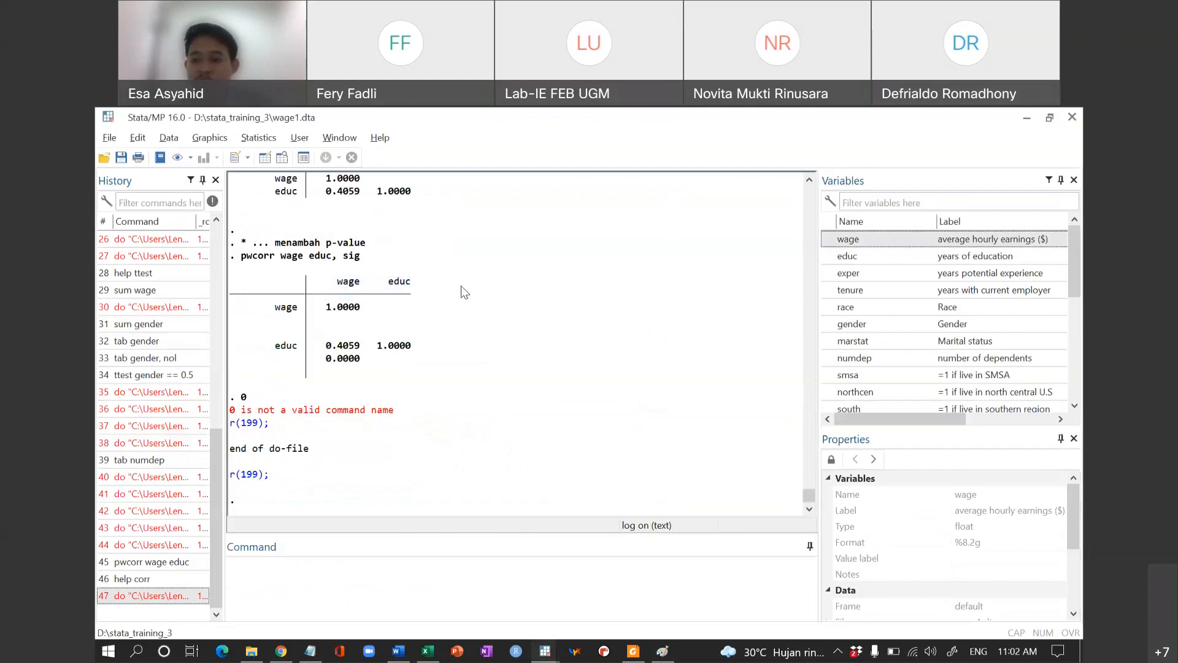
Step: In latihan_3.do, put a 0 stop line below pwcorr wage educ exper, sig, run the do-file, and switch to the Stata results
key(alt+Tab)
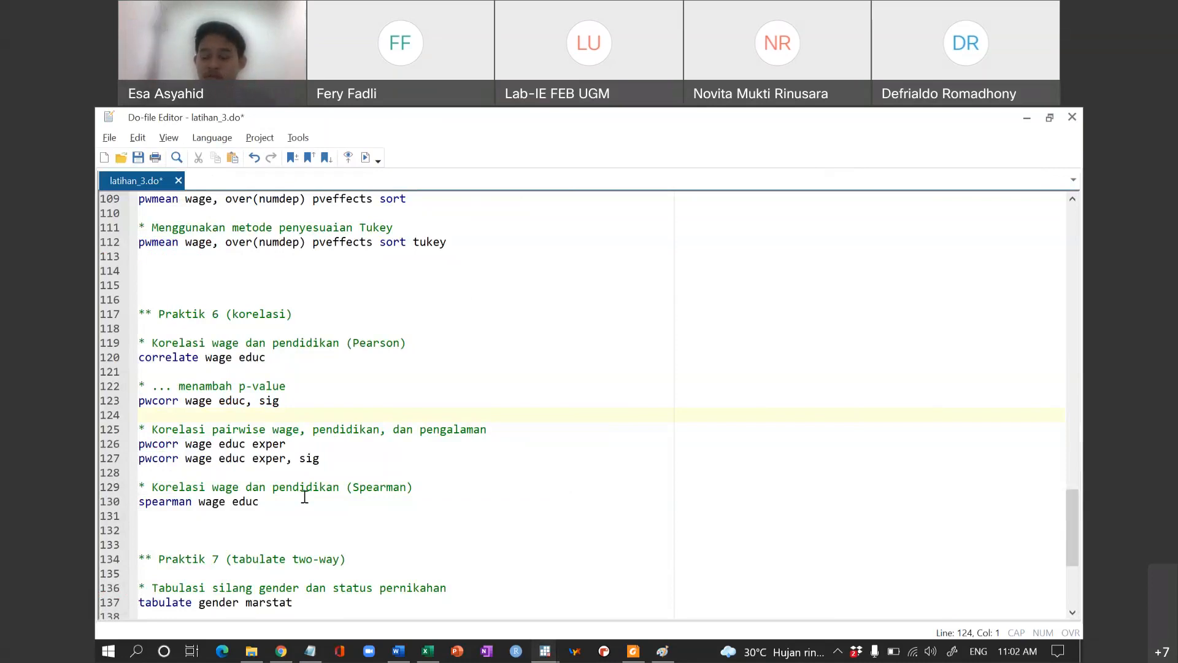
key(Down)
key(Down)
key(Down)
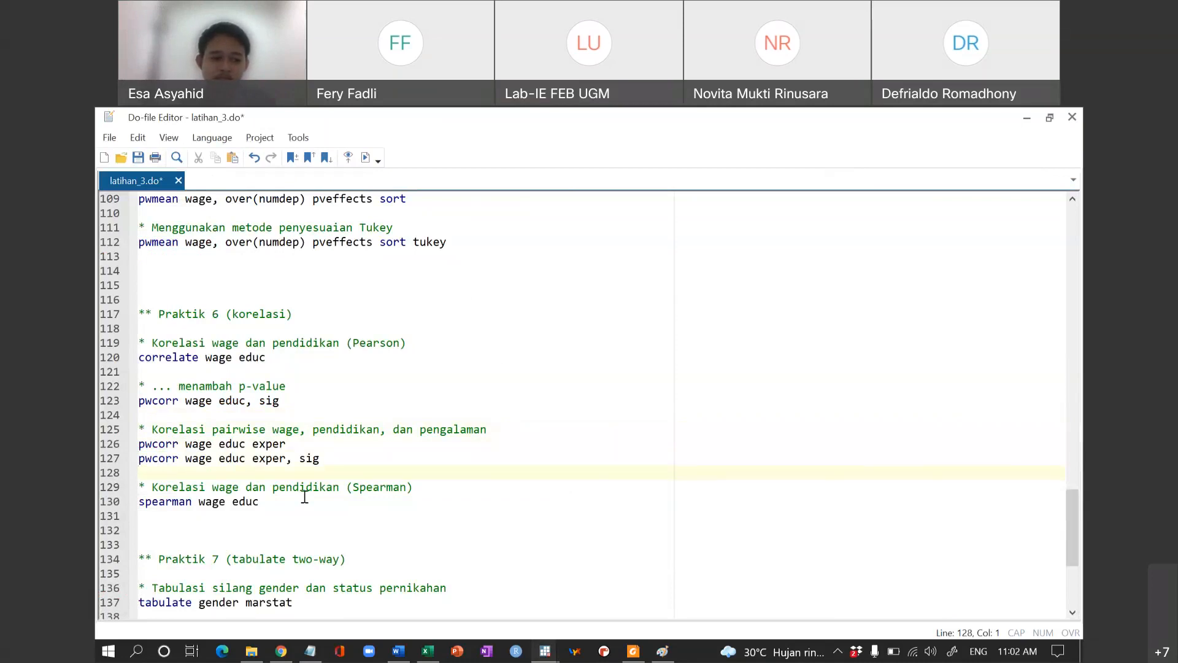
scroll(184, 331, down, 3)
drag(142, 314, 176, 313)
click(176, 313)
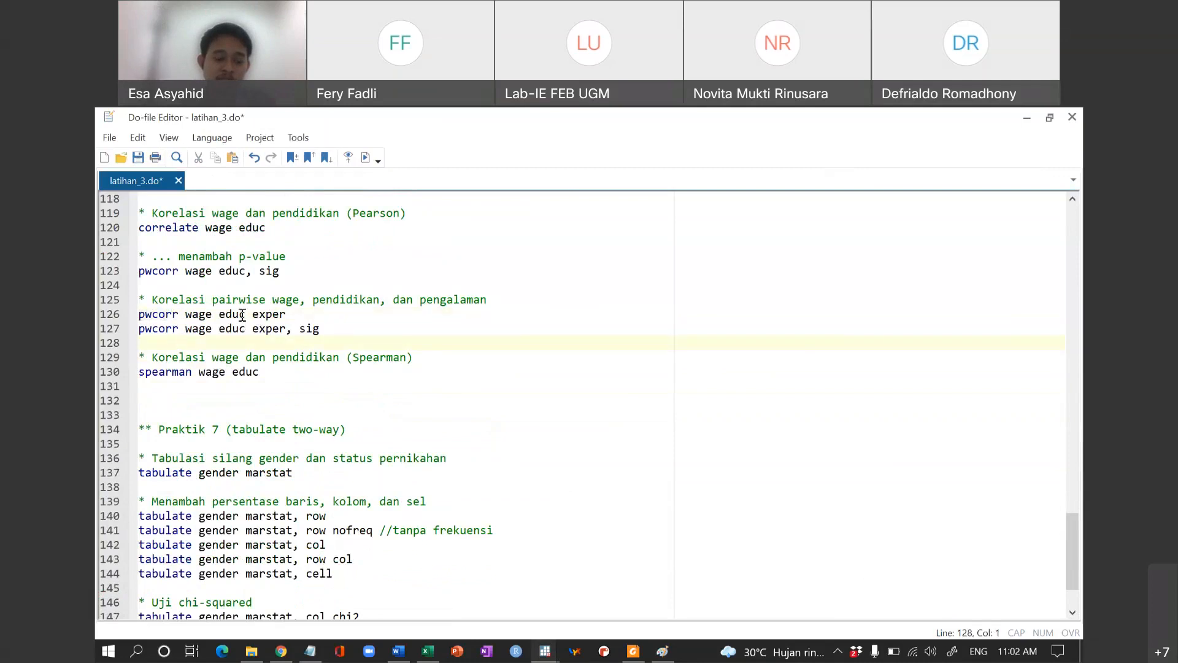
drag(252, 314, 285, 318)
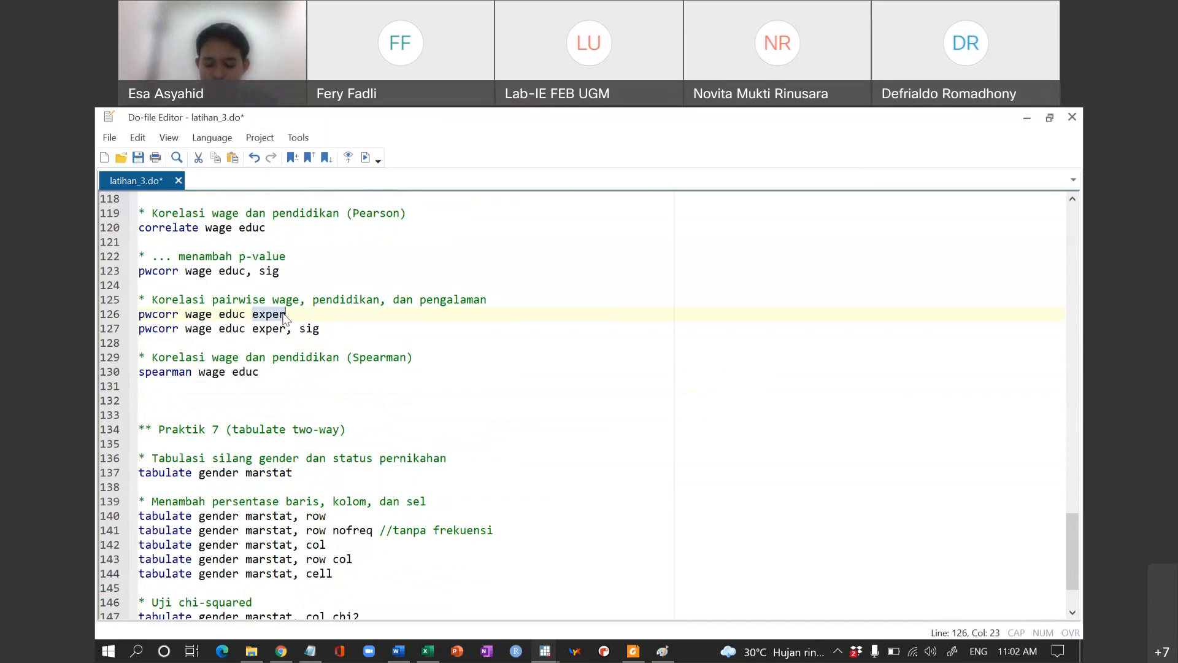
click(228, 342)
text(0)
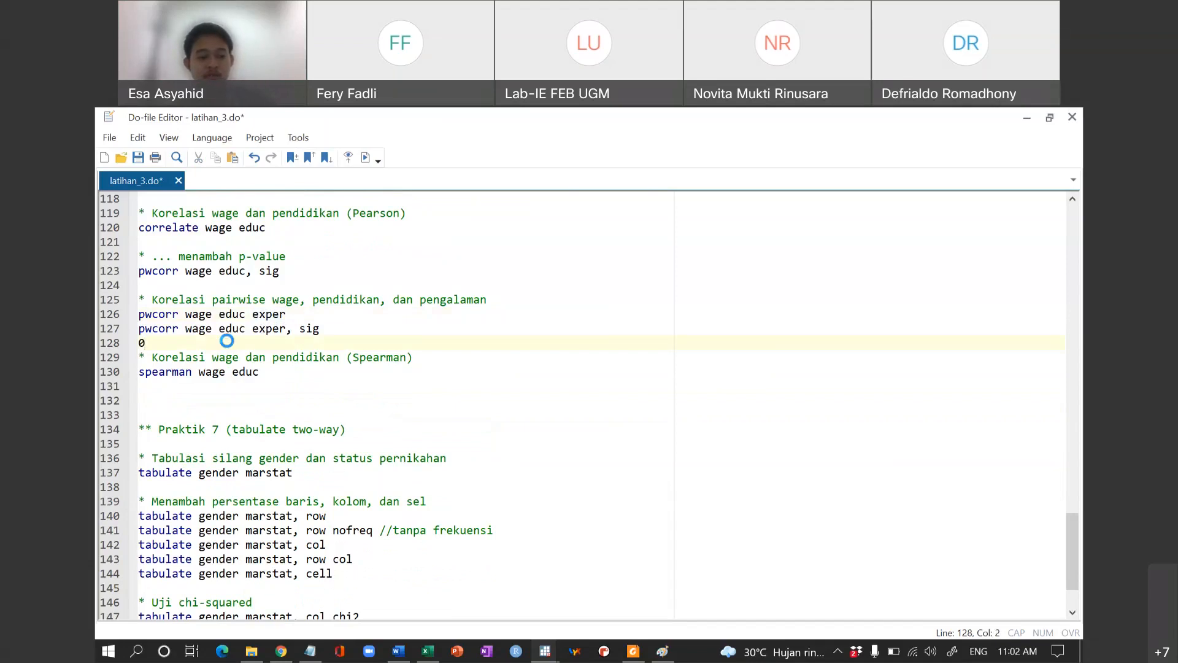
key(alt+Tab)
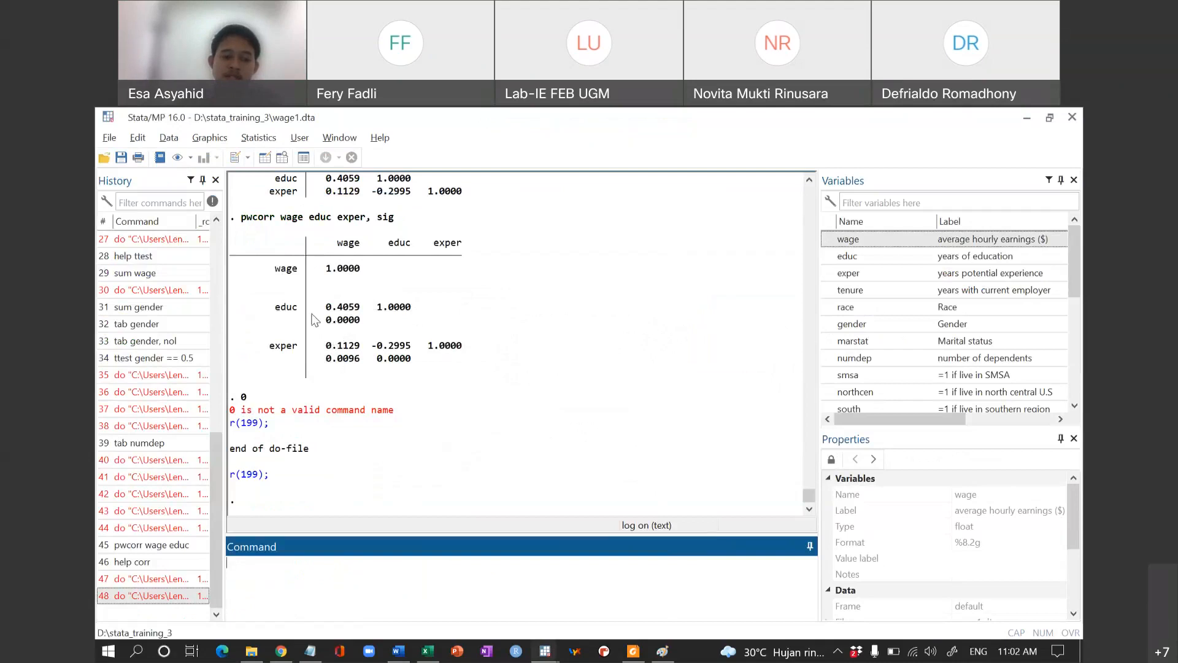
Step: Examine the coefficients and p-values of wage with educ and of wage with exper in the correlation matrix
drag(353, 253, 364, 313)
click(345, 304)
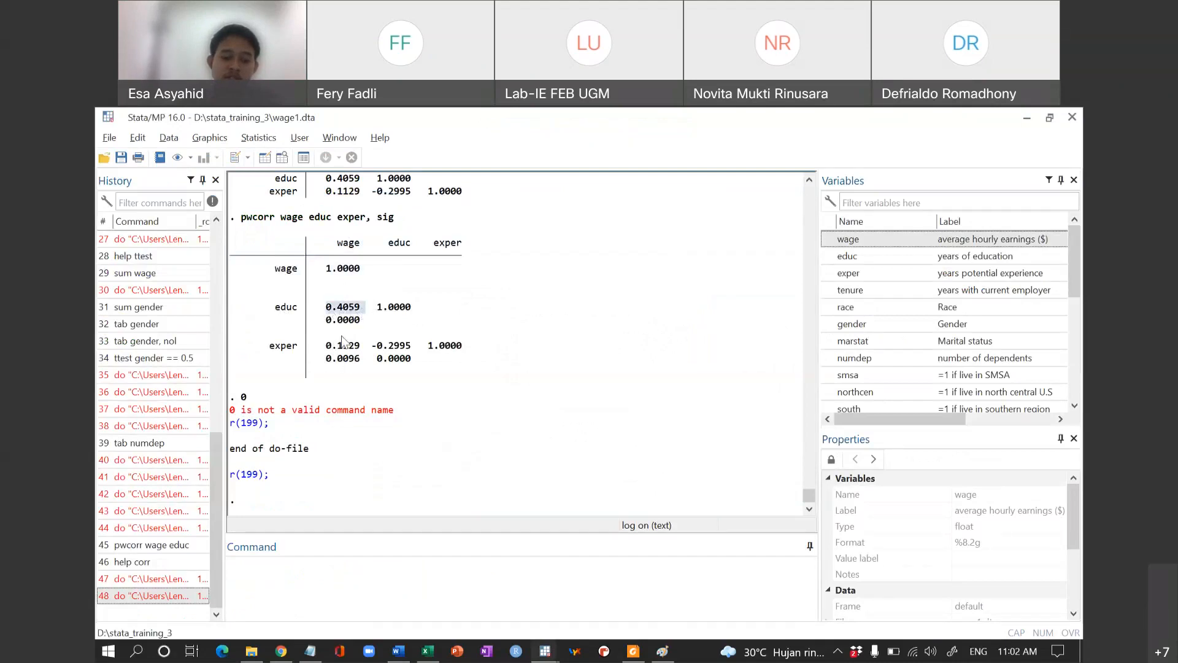
drag(322, 322, 359, 324)
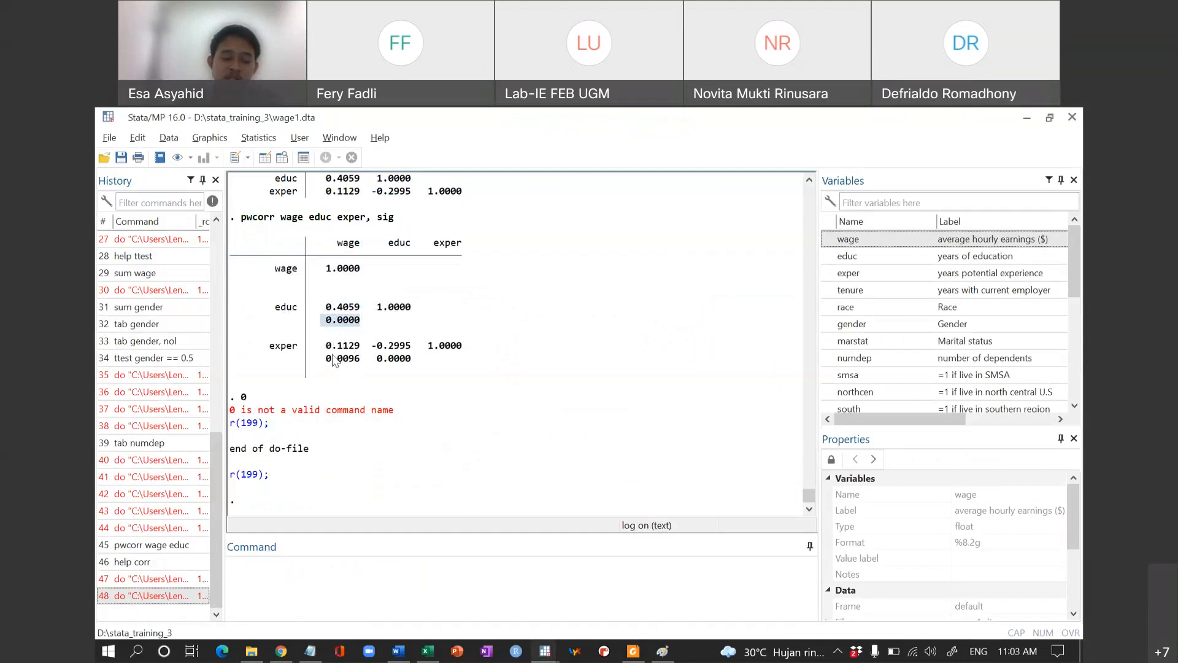
drag(326, 347, 358, 354)
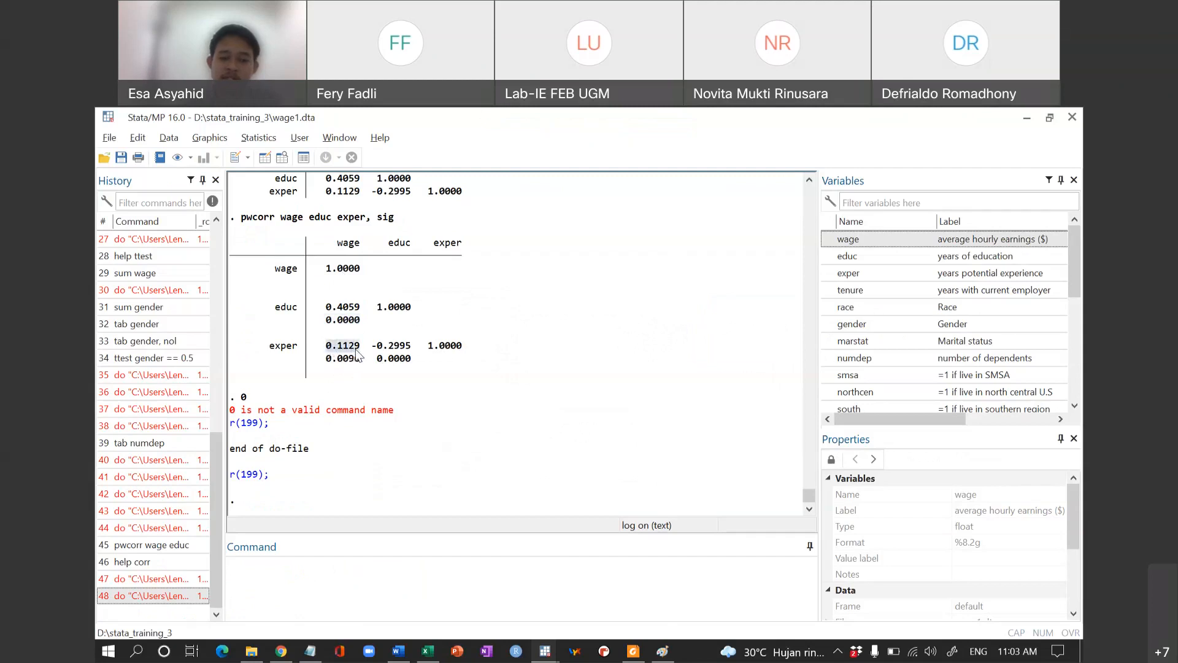
click(330, 353)
drag(329, 353, 358, 353)
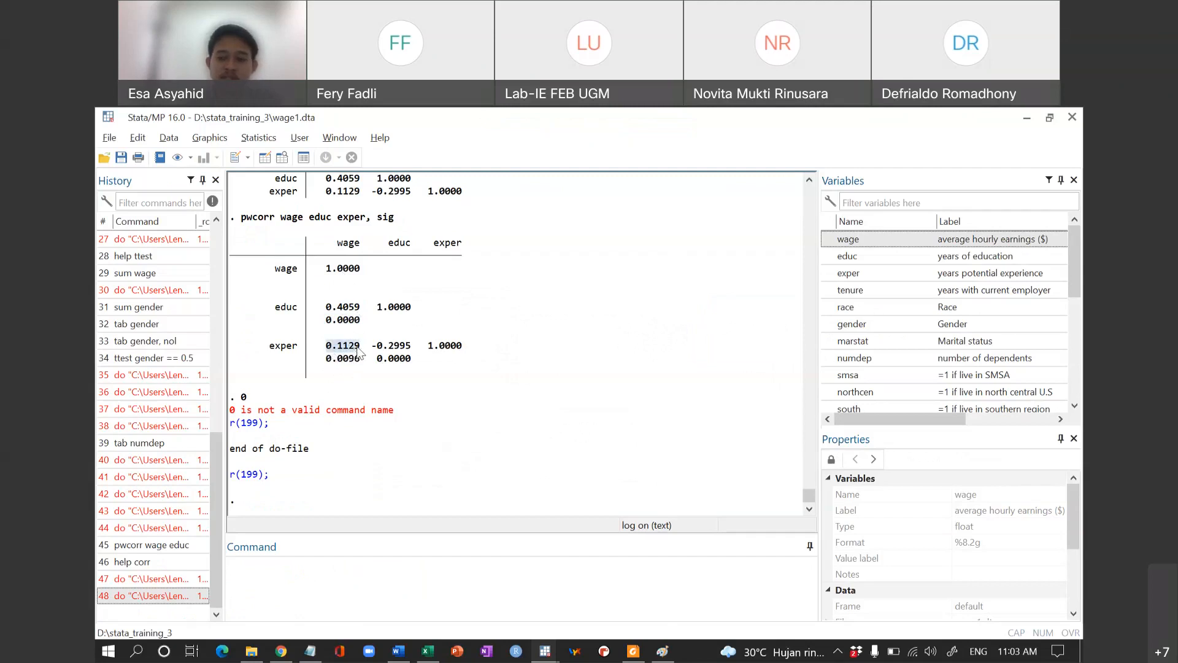
drag(322, 359, 358, 367)
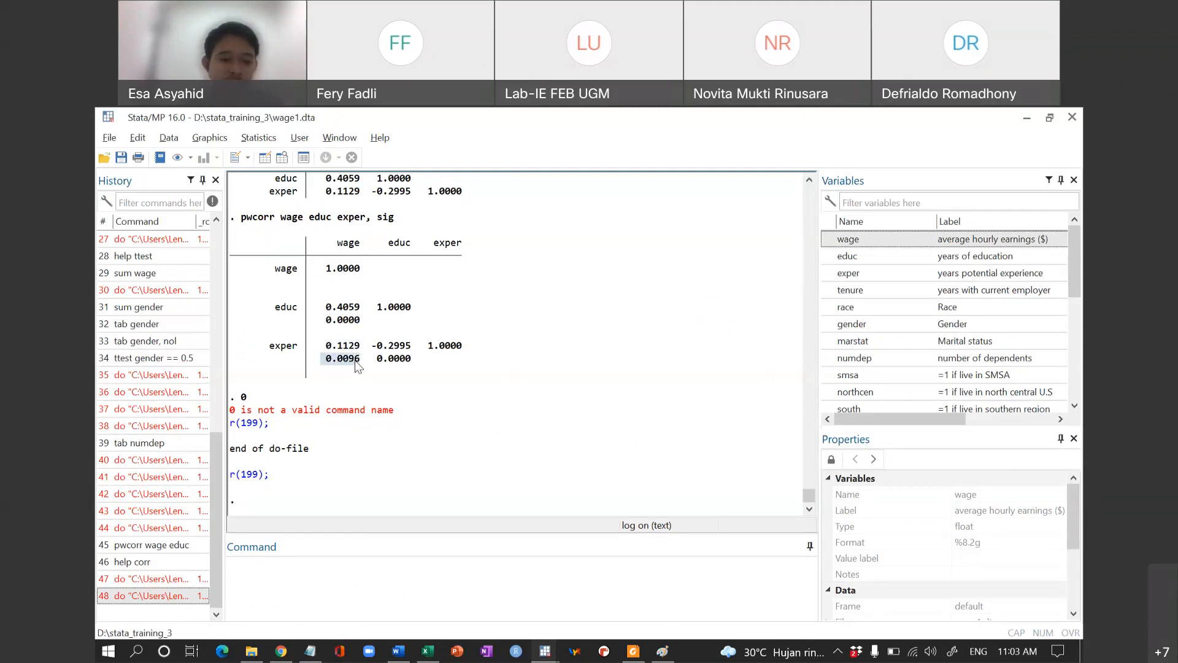
click(359, 367)
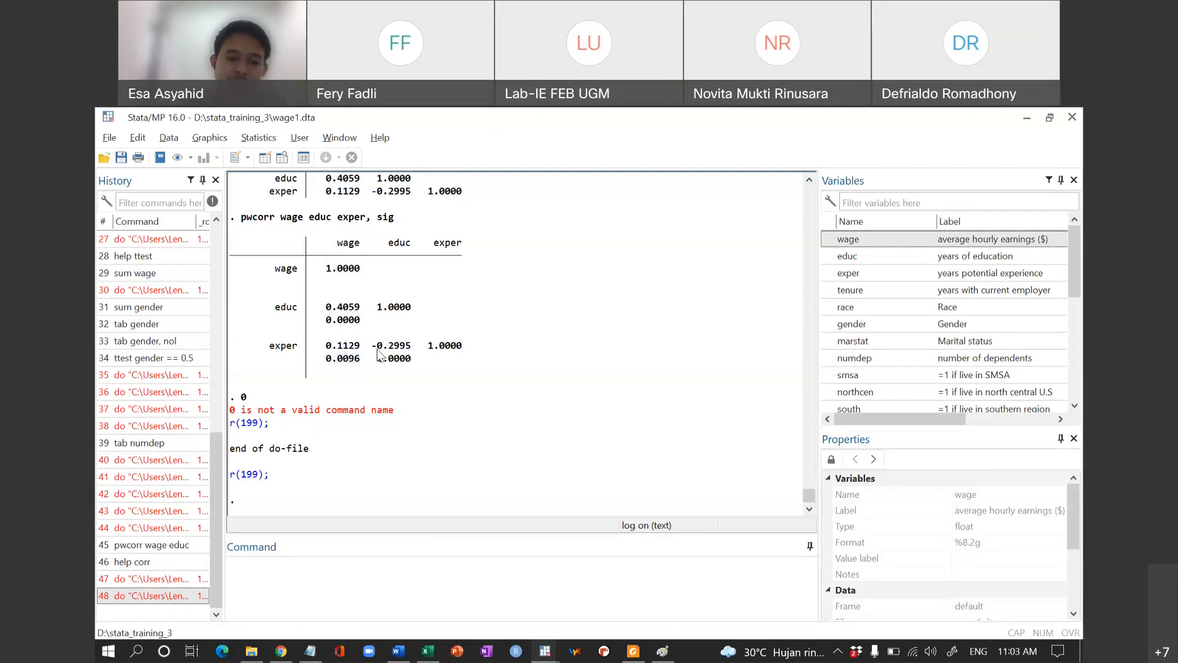
Step: Examine the correlation coefficient between educ and exper and its p-value
drag(373, 348, 411, 348)
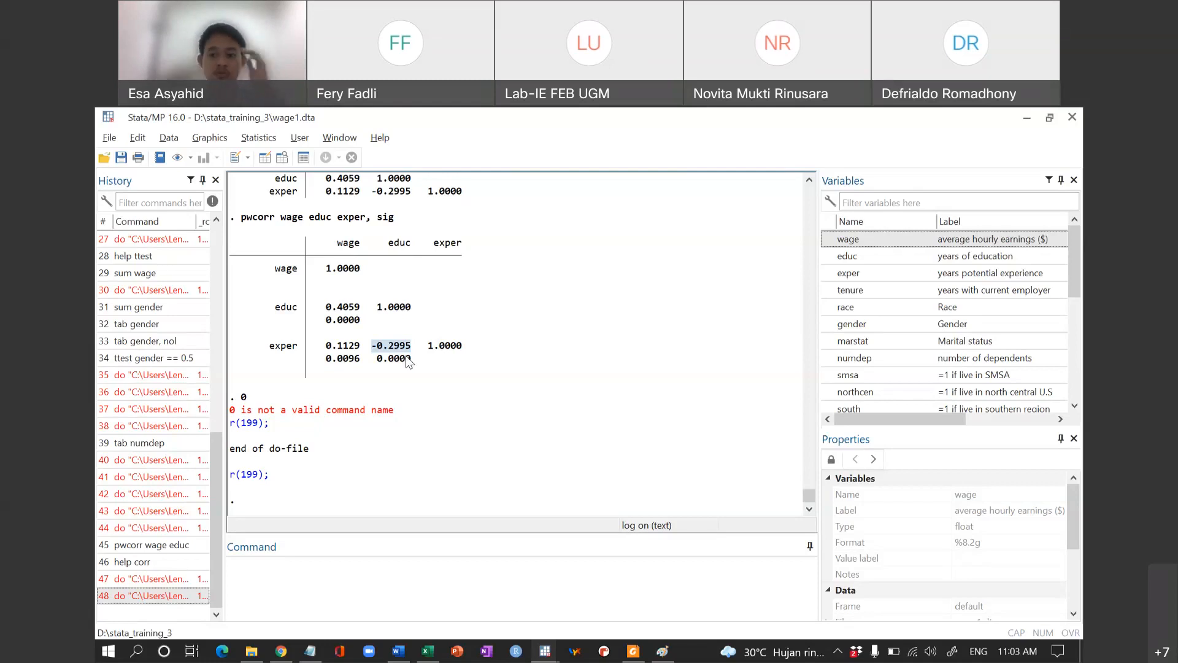
click(408, 362)
drag(378, 360, 412, 361)
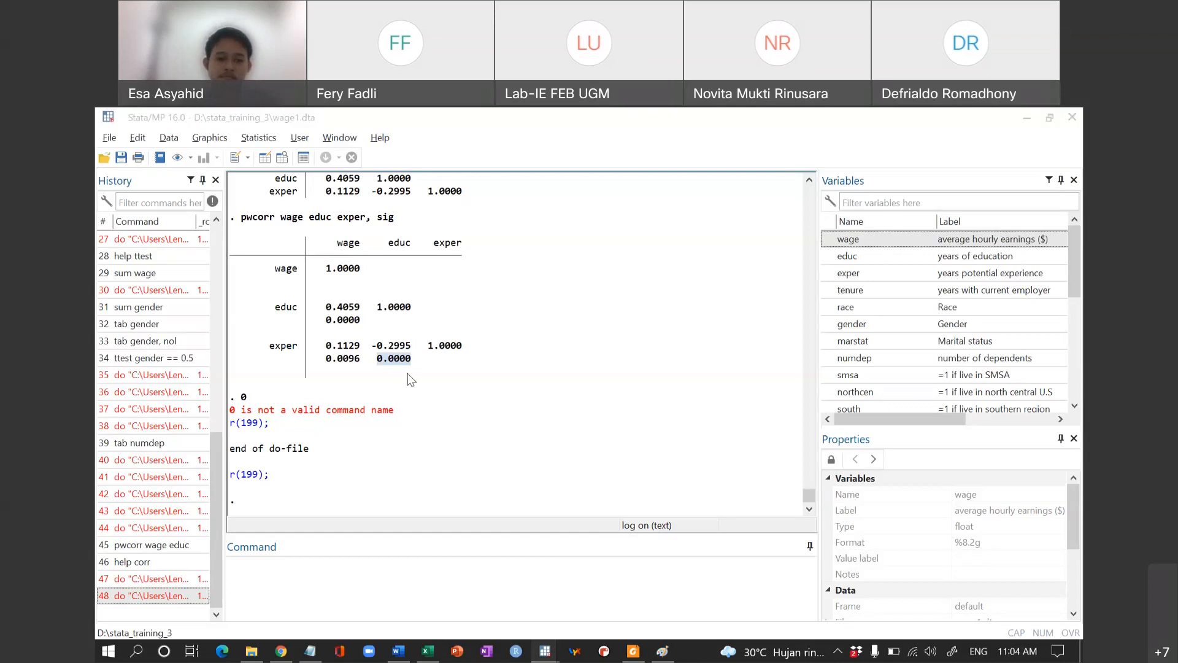
key(alt+Tab)
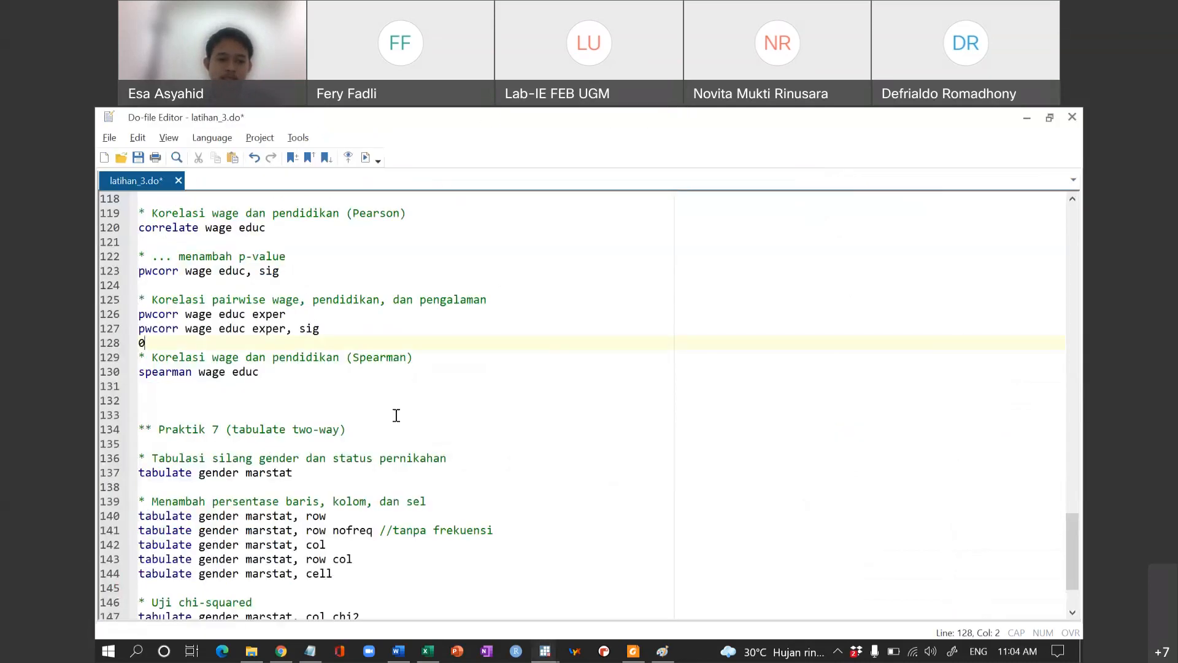
key(alt+Tab)
key(alt+Tab)
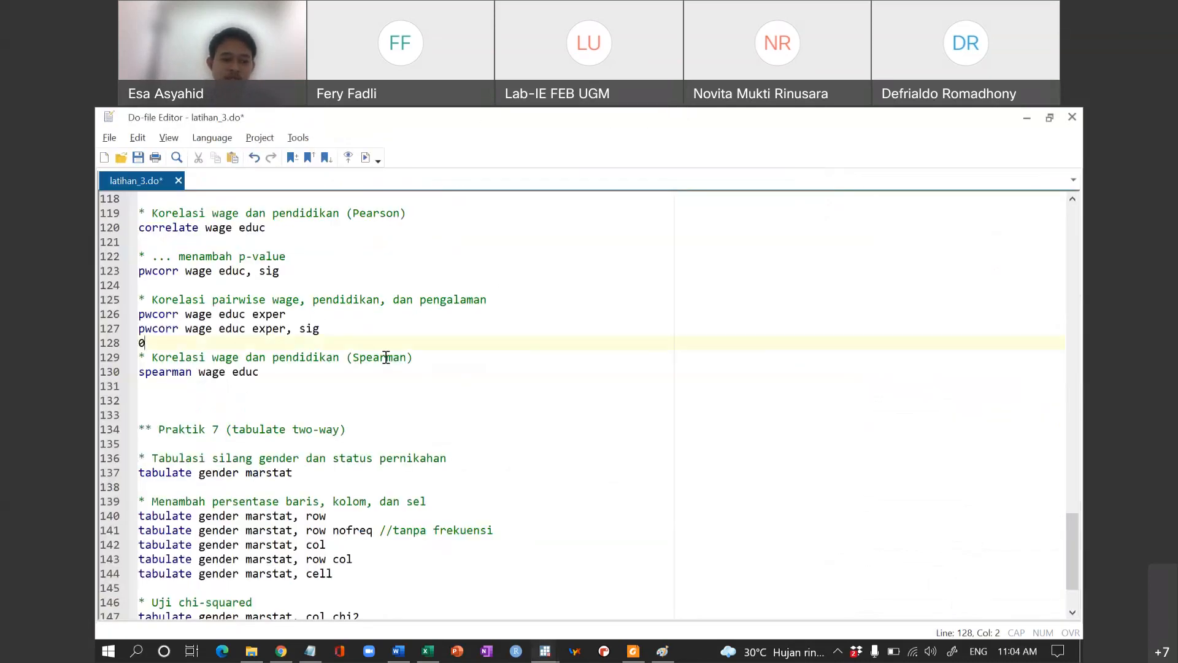
key(alt+Tab)
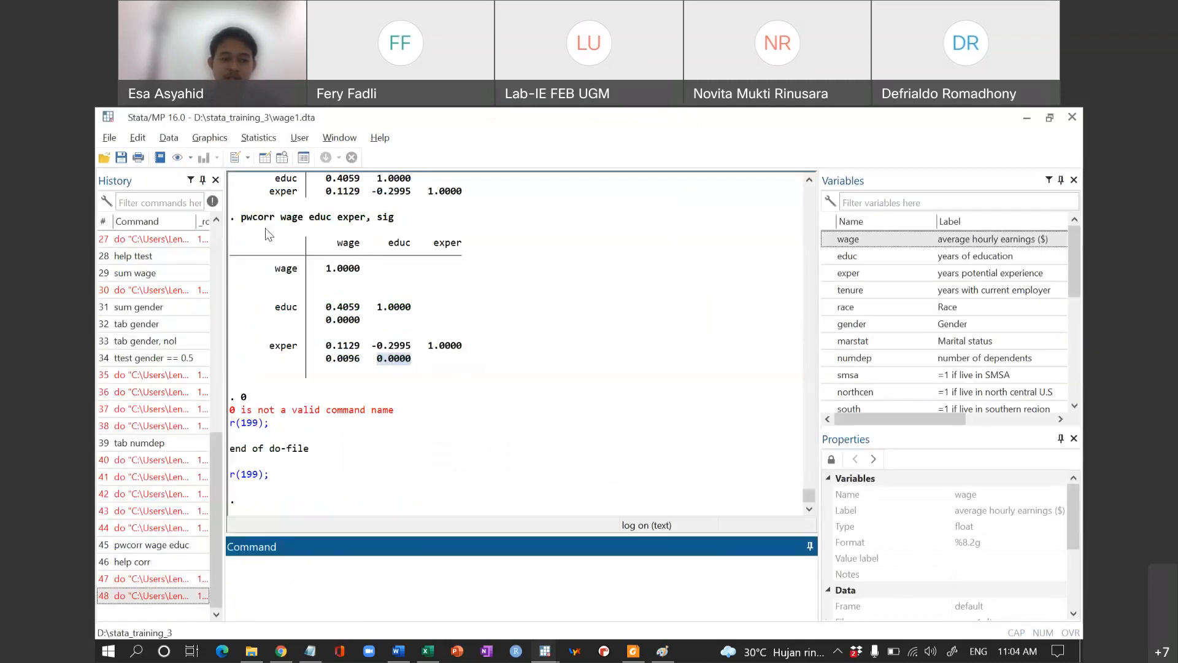
Step: Reuse the last pwcorr command to run pwcorr wage educ exper, sig star(0.01), and examine the starred coefficients
drag(242, 218, 399, 220)
key(ctrl+c)
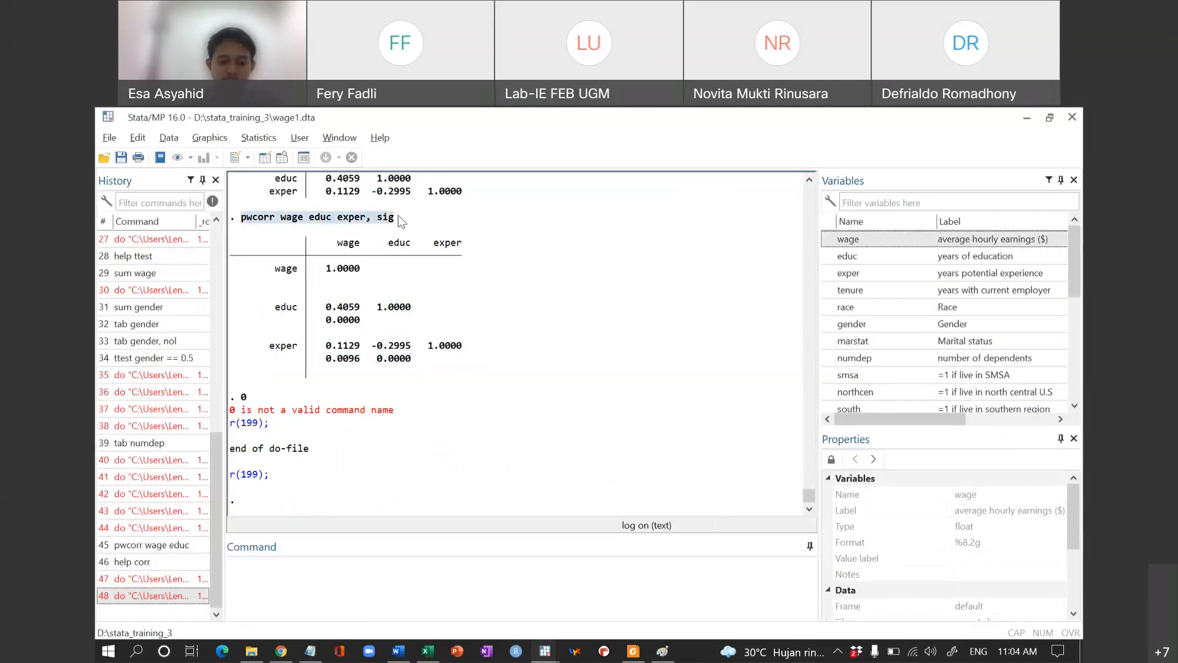
click(357, 591)
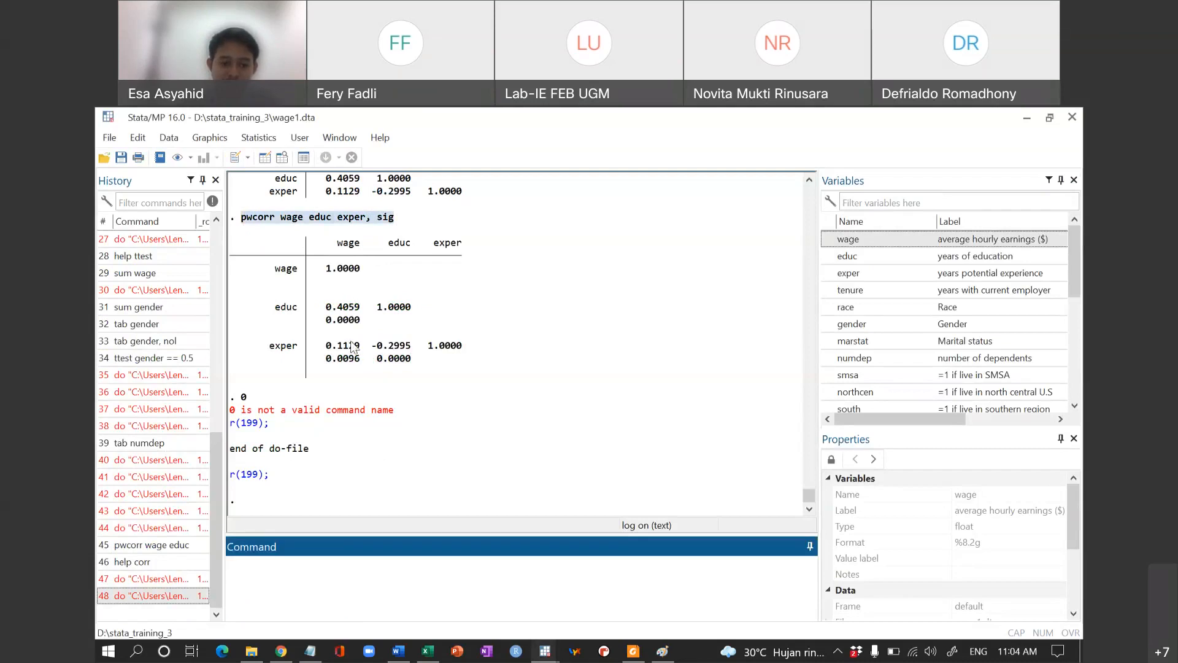
key(ctrl+v)
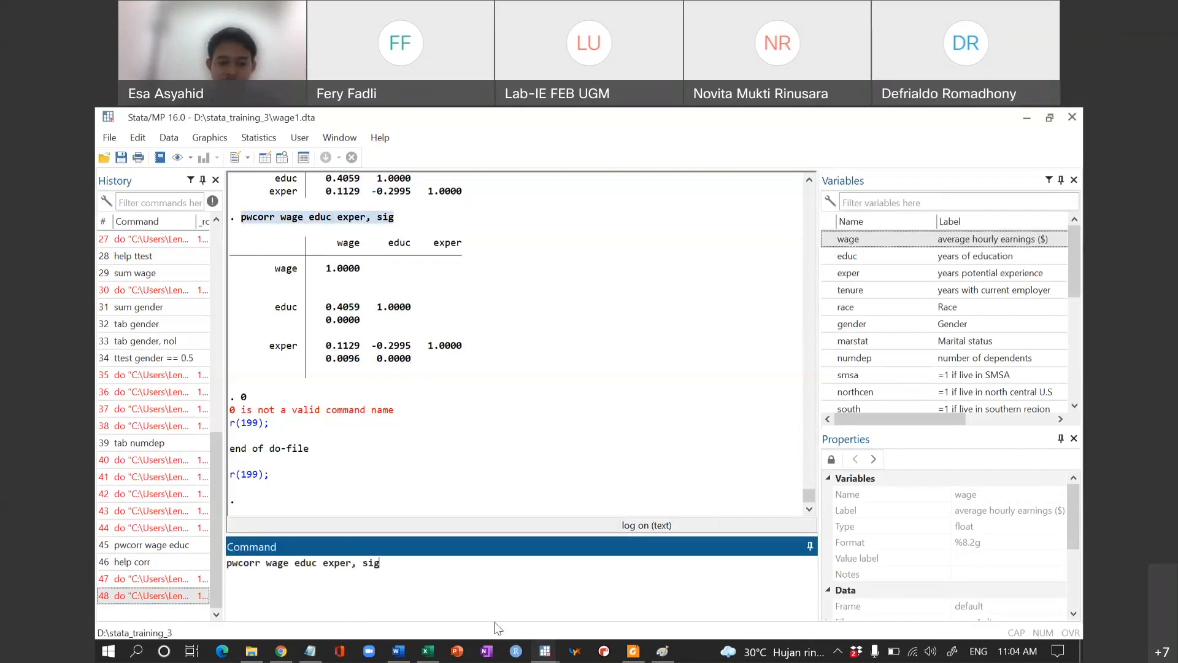
key(BackSpace)
key(BackSpace)
key(BackSpace)
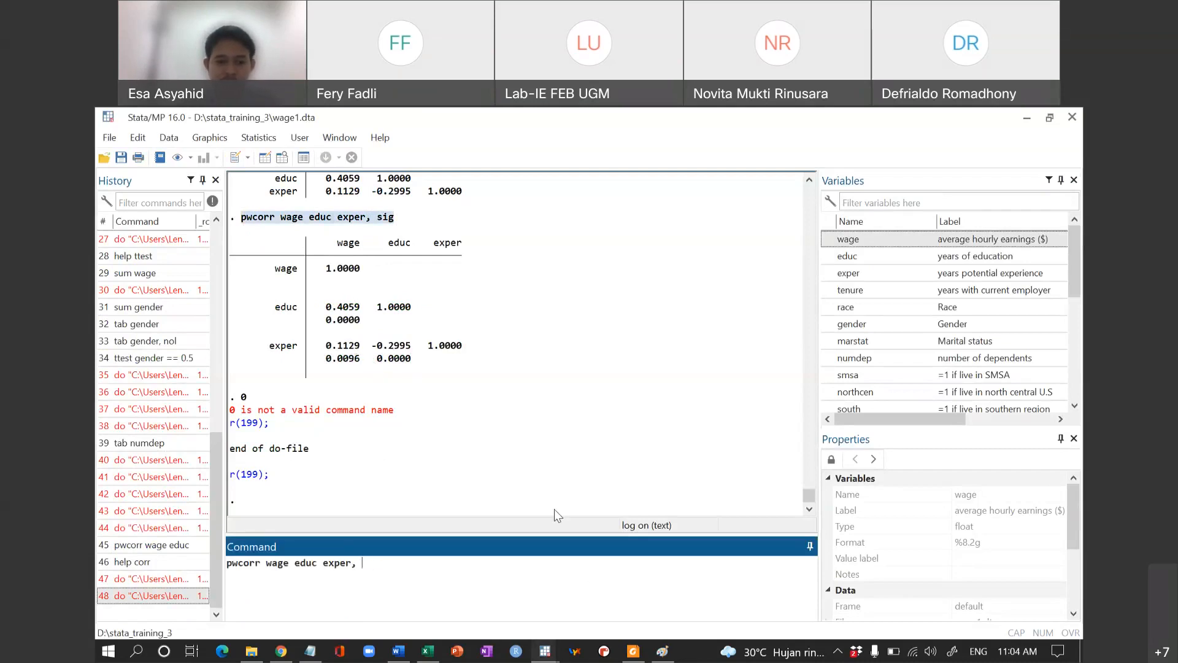
text(s)
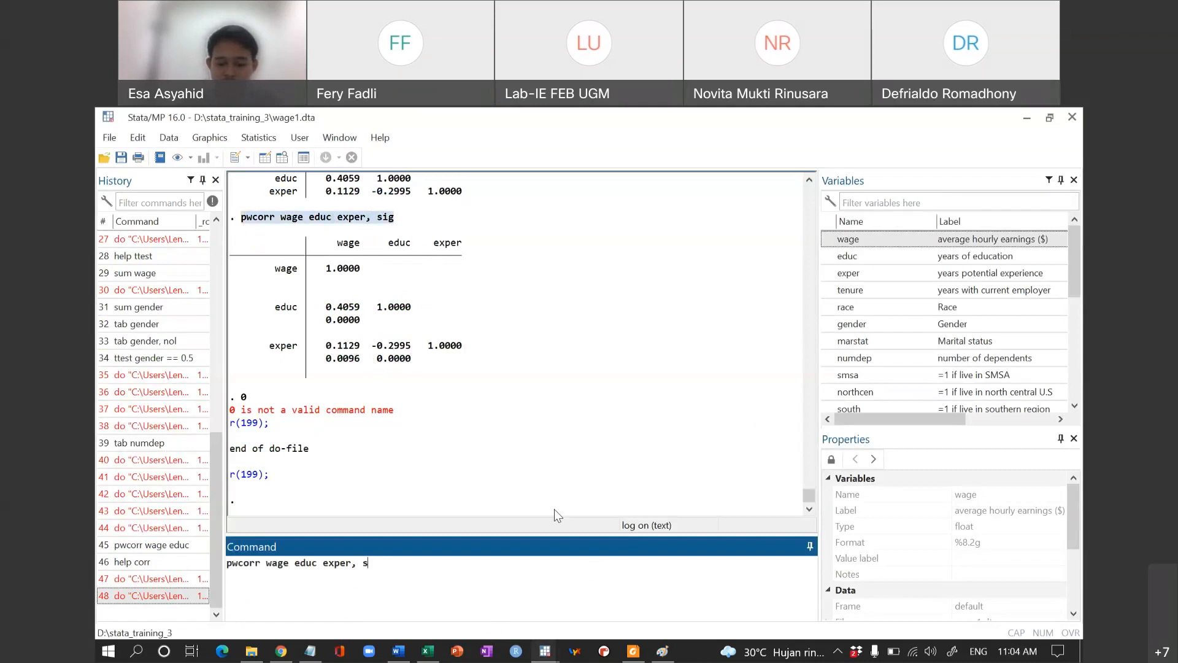
text(ig star()
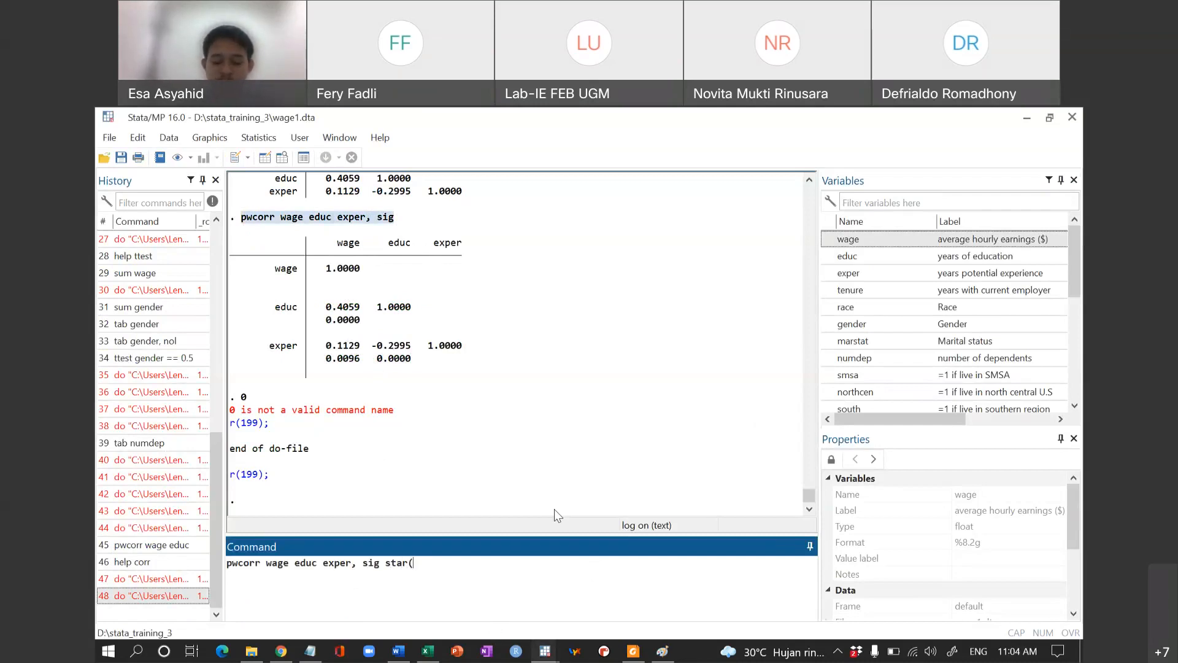
text(0.01))
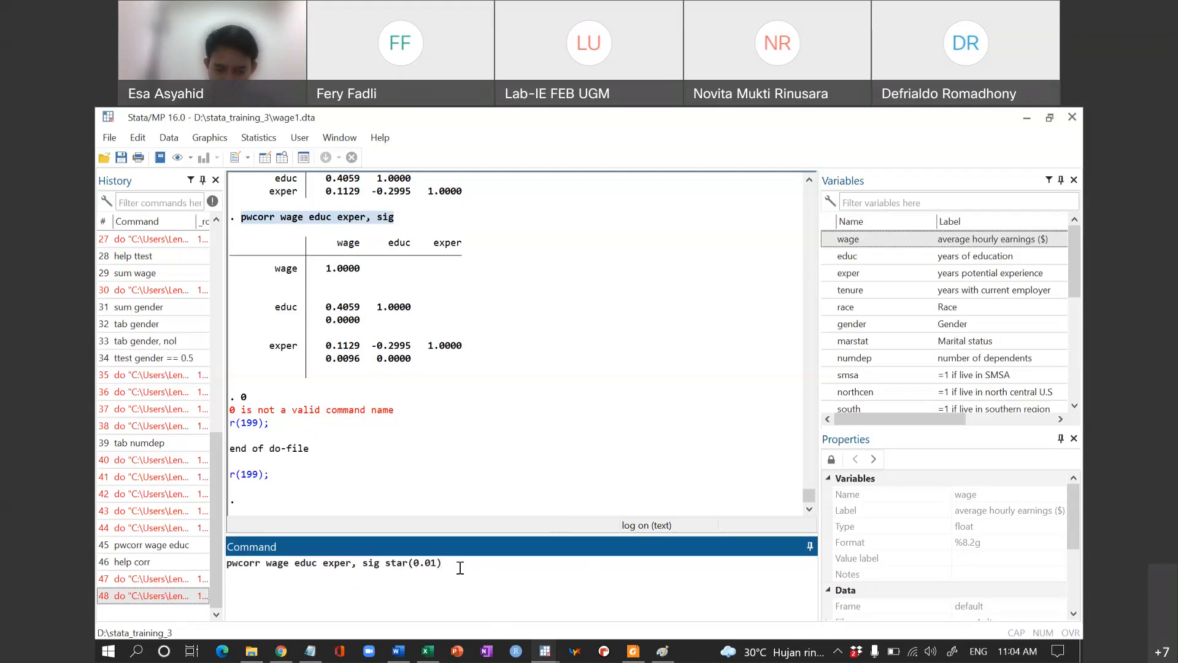
key(Return)
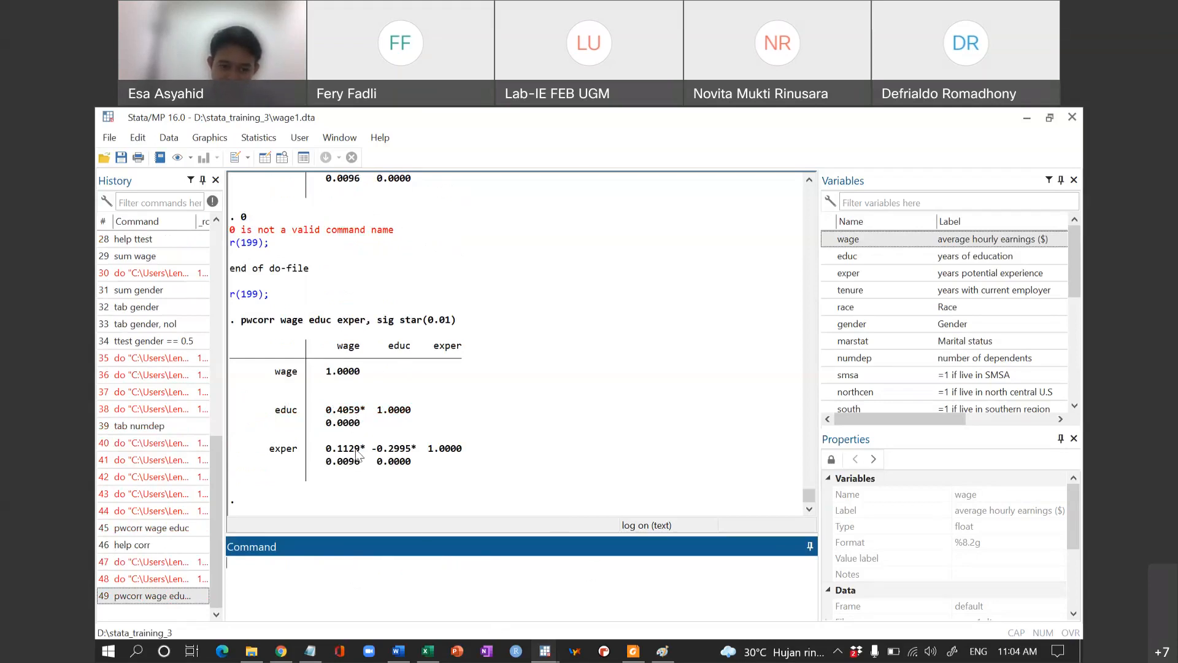
drag(417, 448, 360, 410)
click(361, 410)
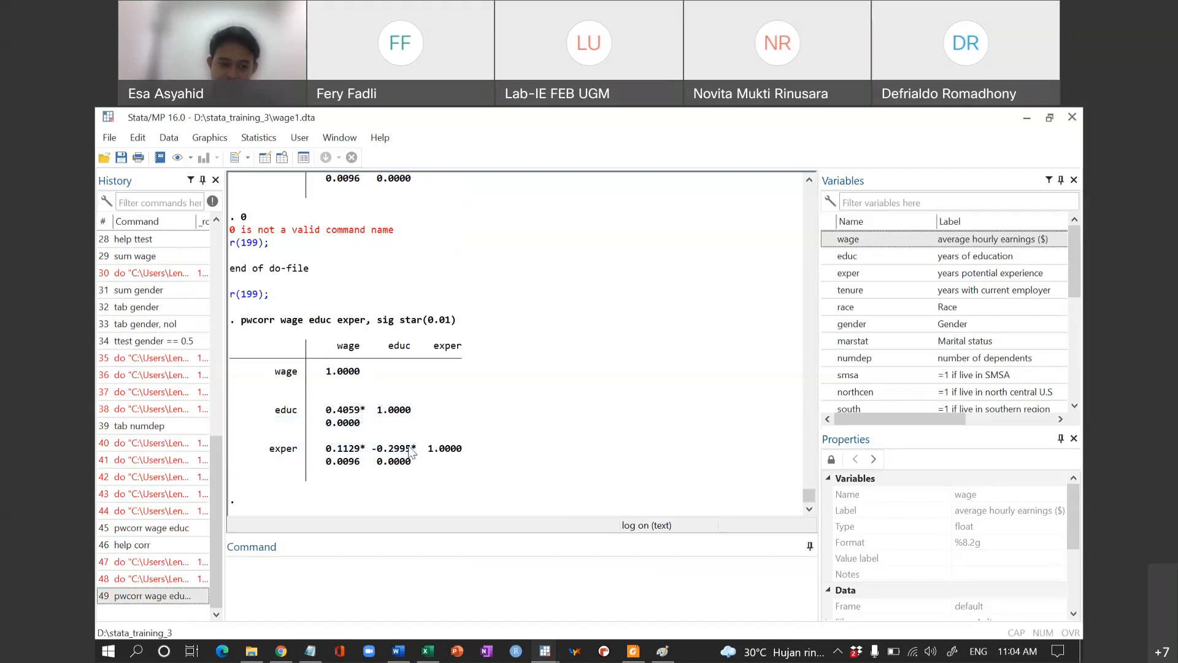
Step: Recall the last pwcorr command, replace its variable list with *, widen the results area, and run pwcorr *, sig star(0.01)
click(433, 570)
key(Page_Up)
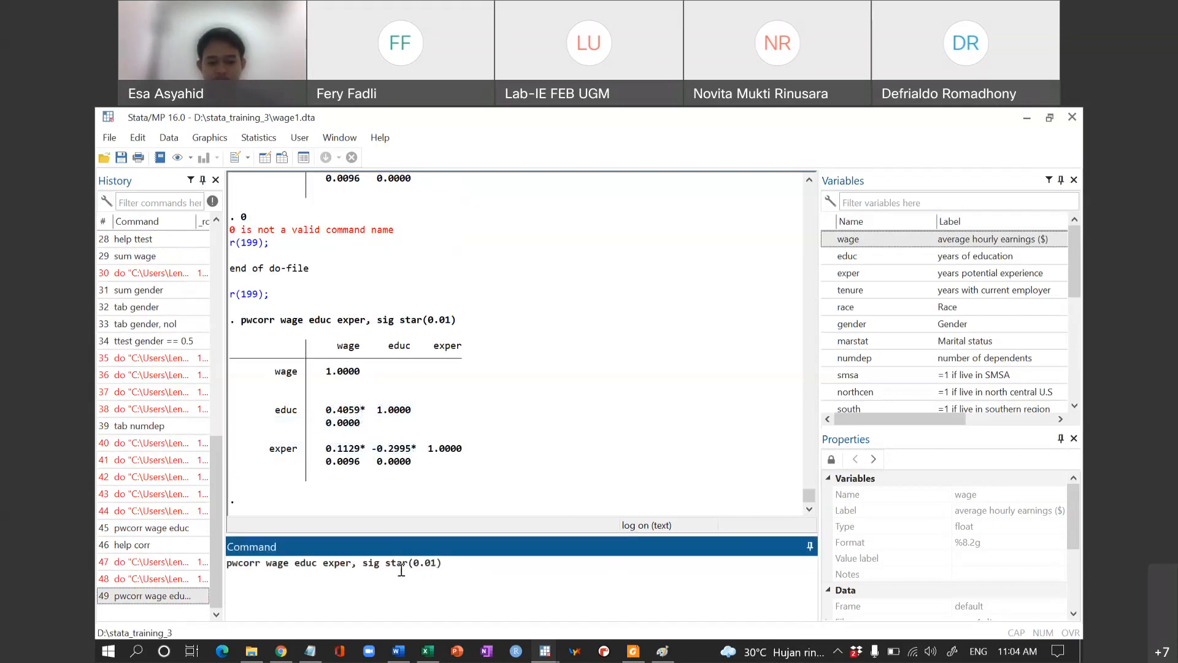
click(351, 563)
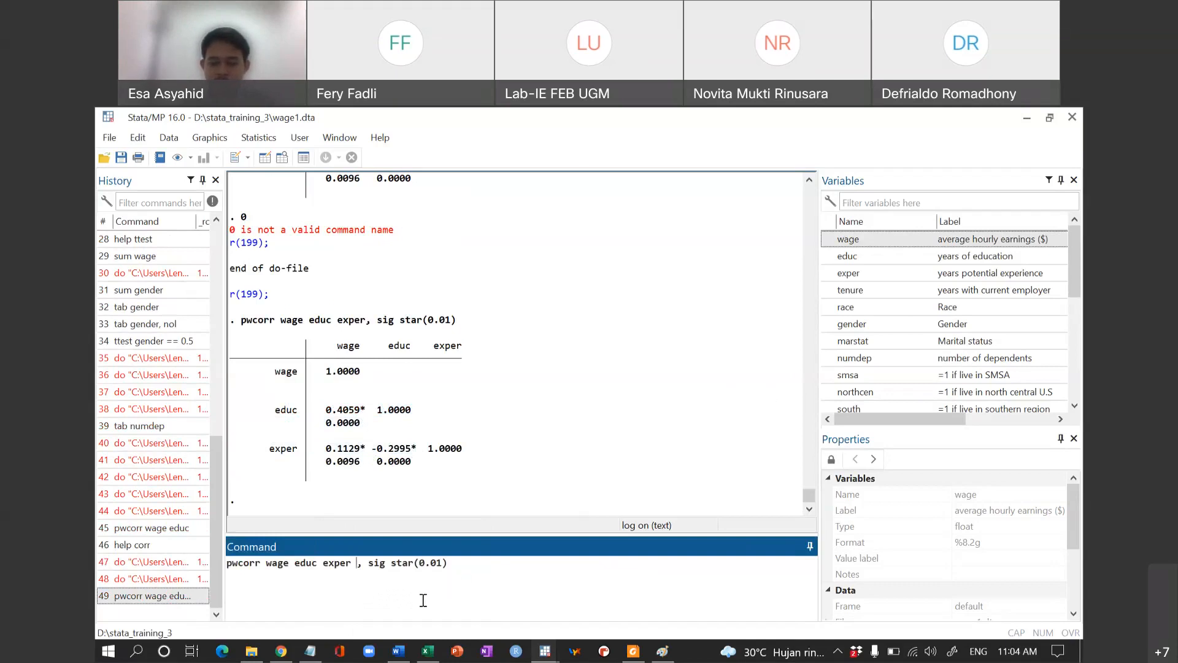
key(BackSpace)
key(BackSpace)
key(BackSpace)
key(BackSpace)
key(BackSpace)
key(BackSpace)
key(BackSpace)
key(BackSpace)
key(BackSpace)
key(BackSpace)
key(BackSpace)
key(BackSpace)
key(BackSpace)
key(BackSpace)
key(BackSpace)
key(BackSpace)
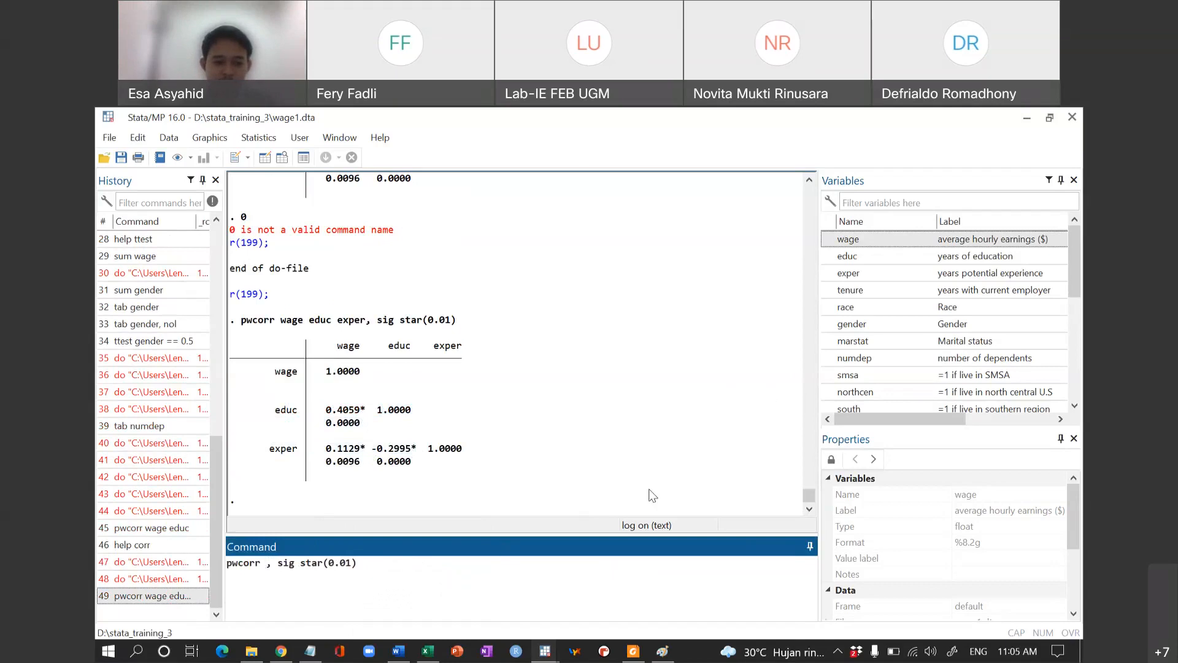
drag(819, 374, 854, 377)
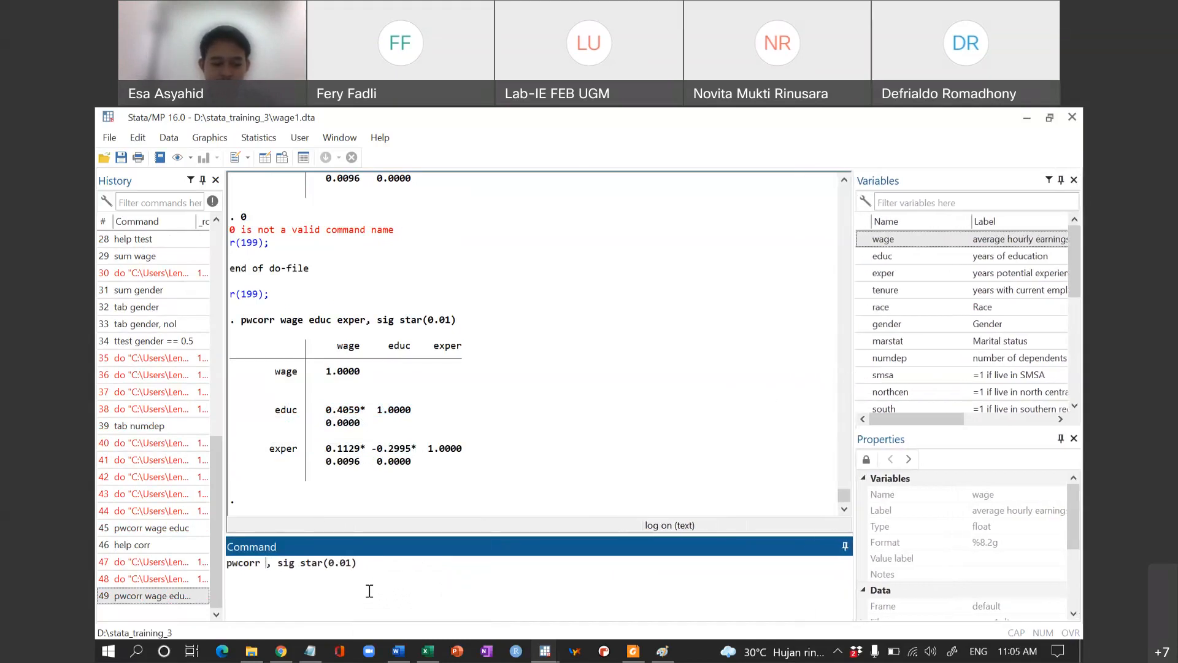
text(*)
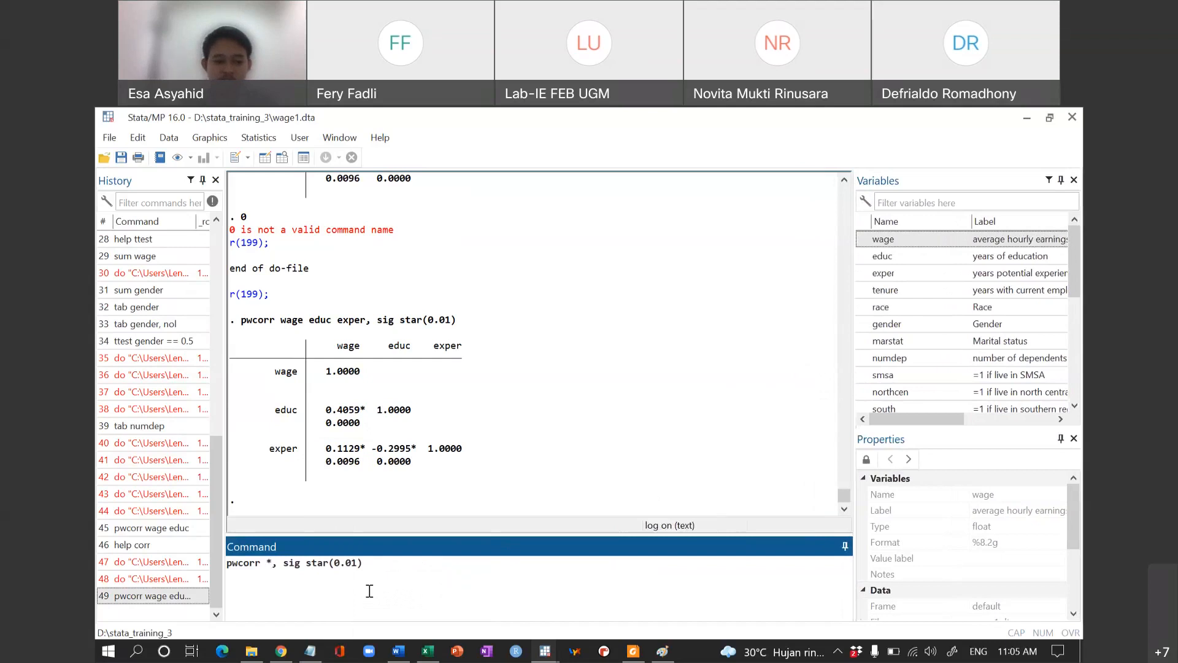
key(Return)
Step: Examine the starred correlations in the wage column of the all-variable matrix, including educ, exper, tenure, gender, marstat and smsa
scroll(437, 368, up, 15)
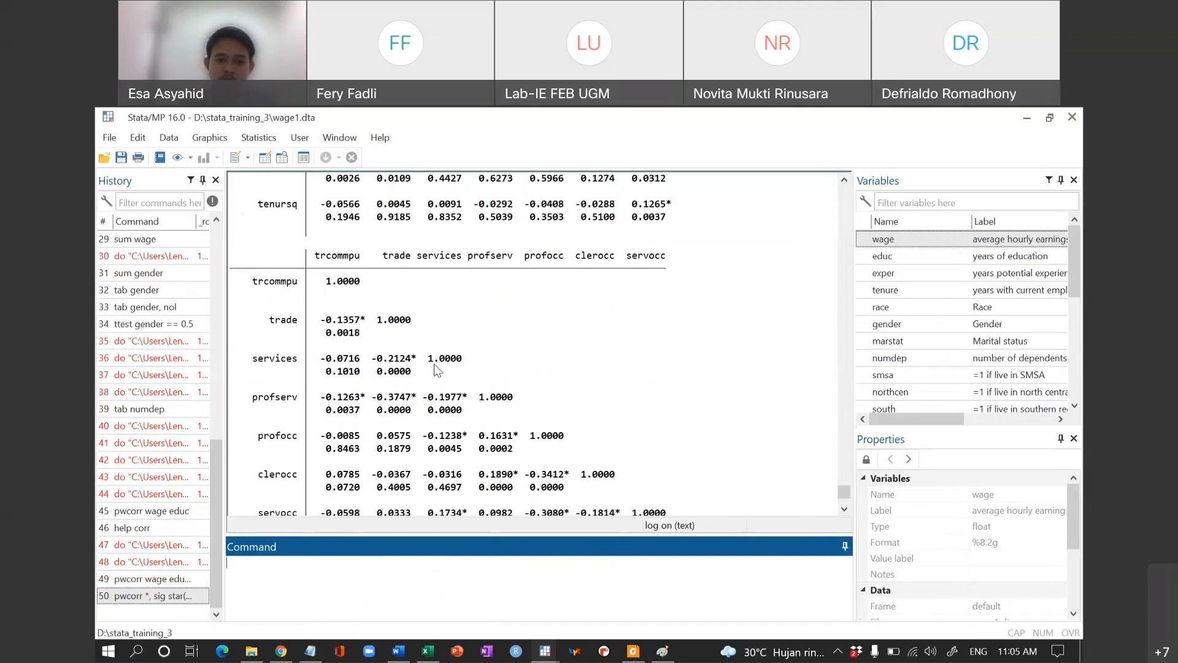
scroll(437, 369, down, 17)
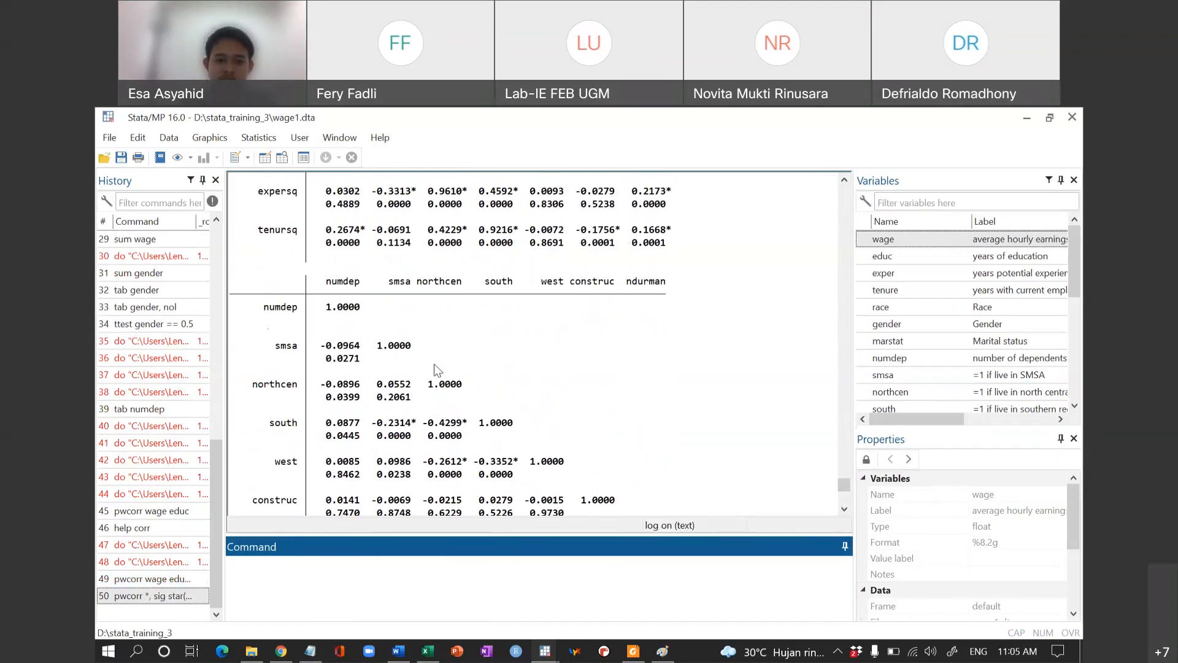
scroll(437, 368, up, 17)
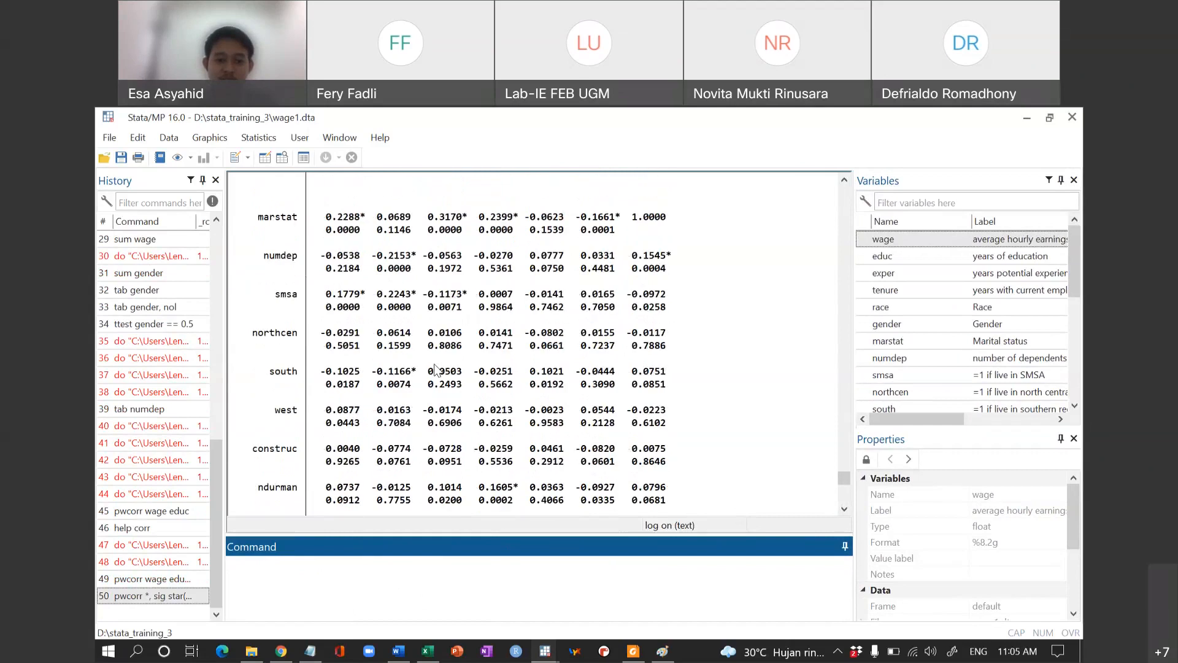
scroll(435, 368, up, 6)
scroll(435, 369, down, 1)
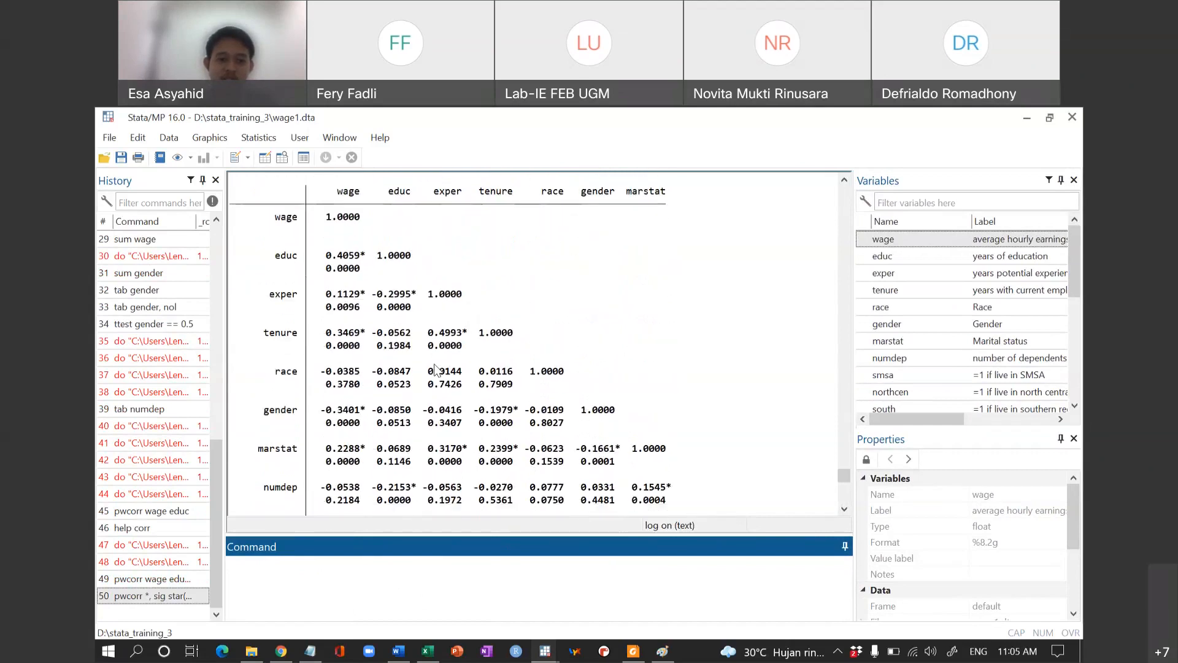
drag(328, 256, 343, 333)
drag(327, 410, 360, 458)
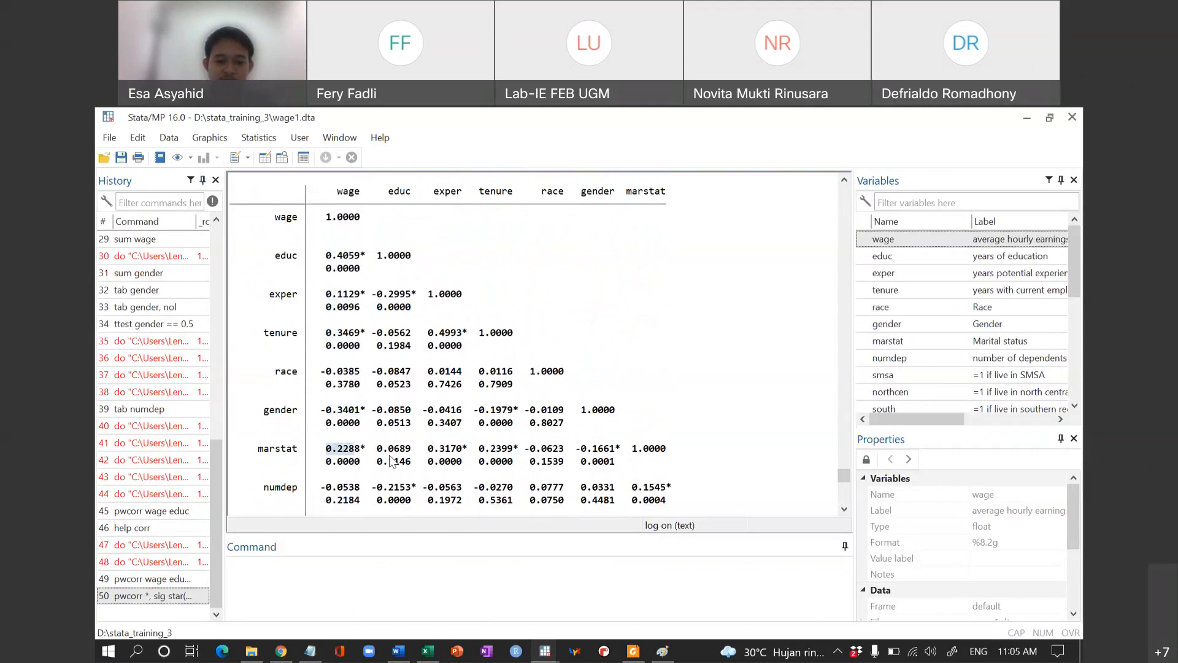
scroll(380, 463, down, 2)
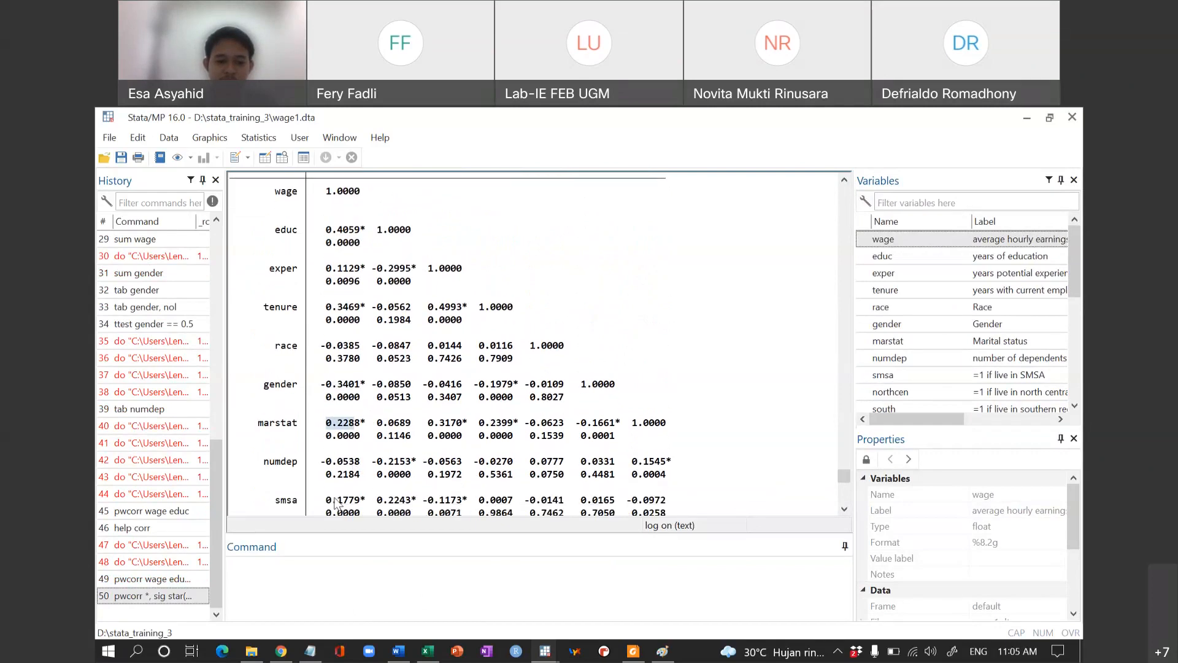
drag(326, 500, 354, 492)
click(354, 502)
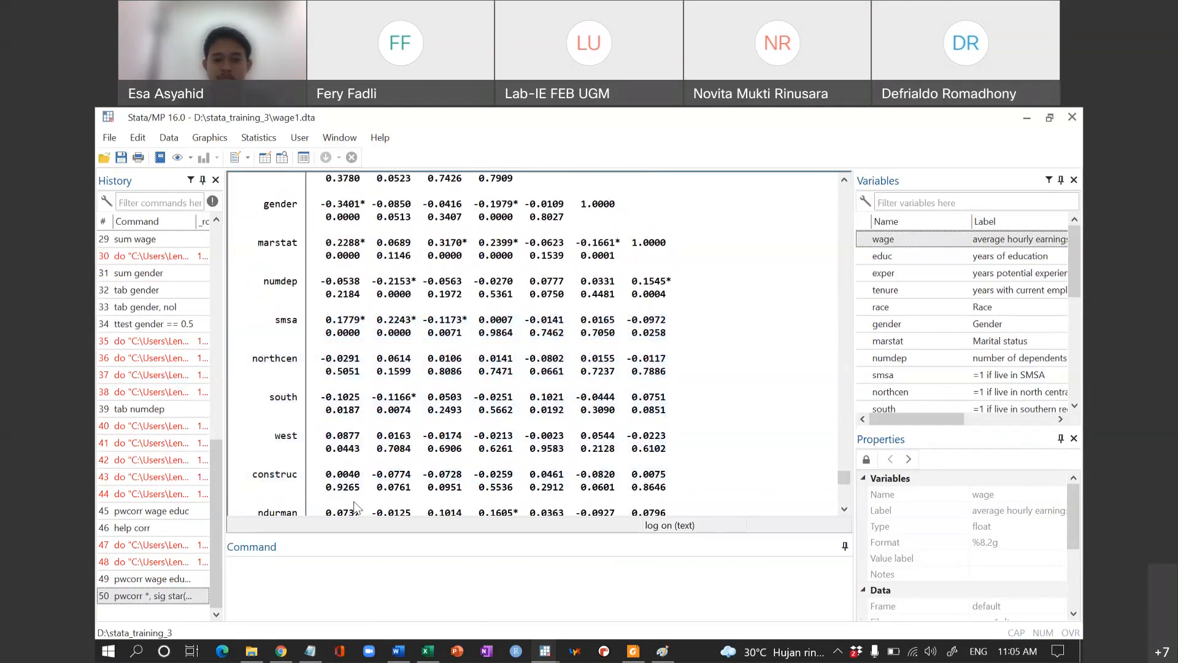
scroll(423, 442, up, 6)
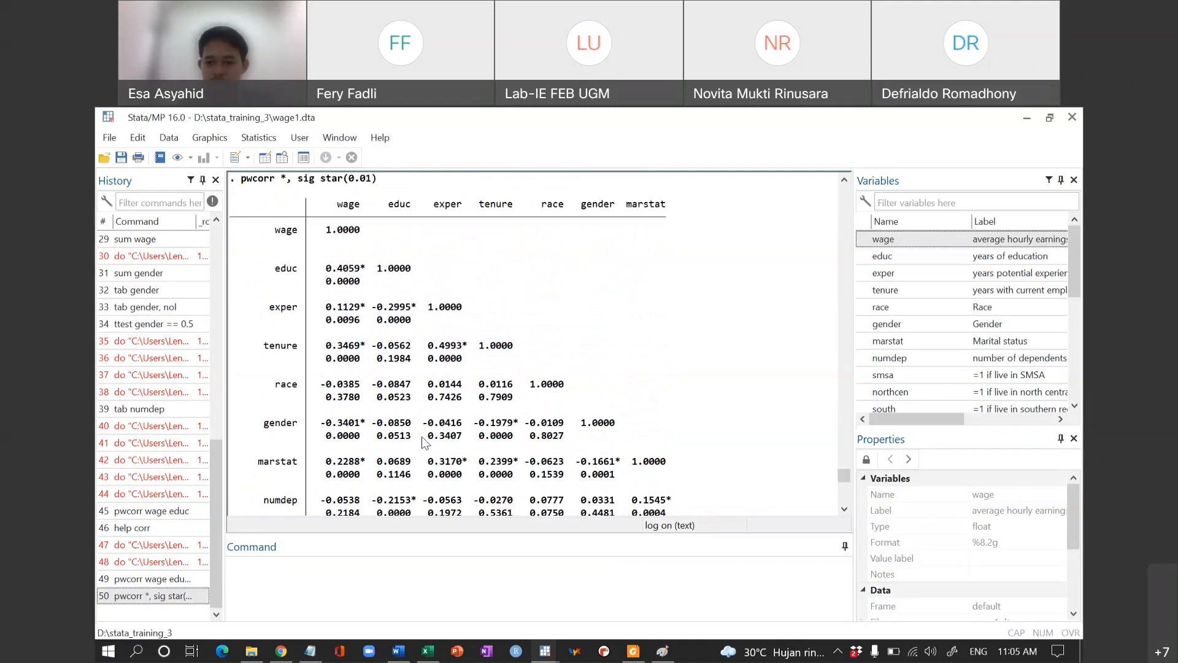
Step: Examine the remaining blocks of the all-variable correlation matrix through to lwage, expersq and tenursq
scroll(742, 359, down, 3)
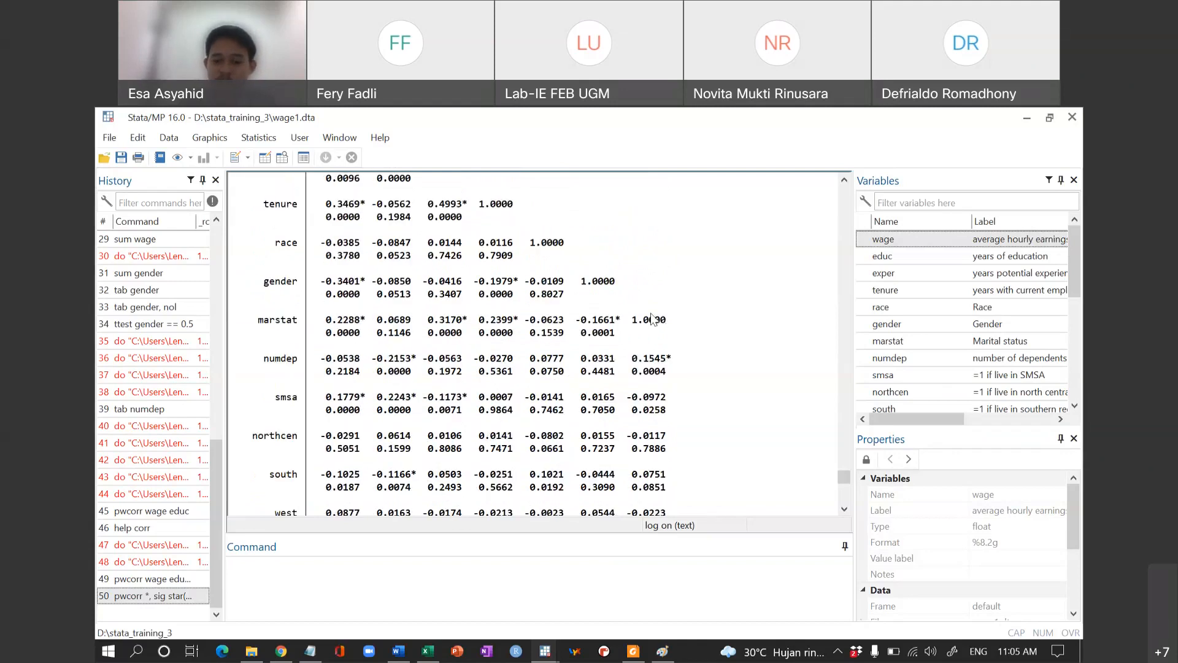
scroll(730, 405, down, 3)
scroll(673, 286, down, 6)
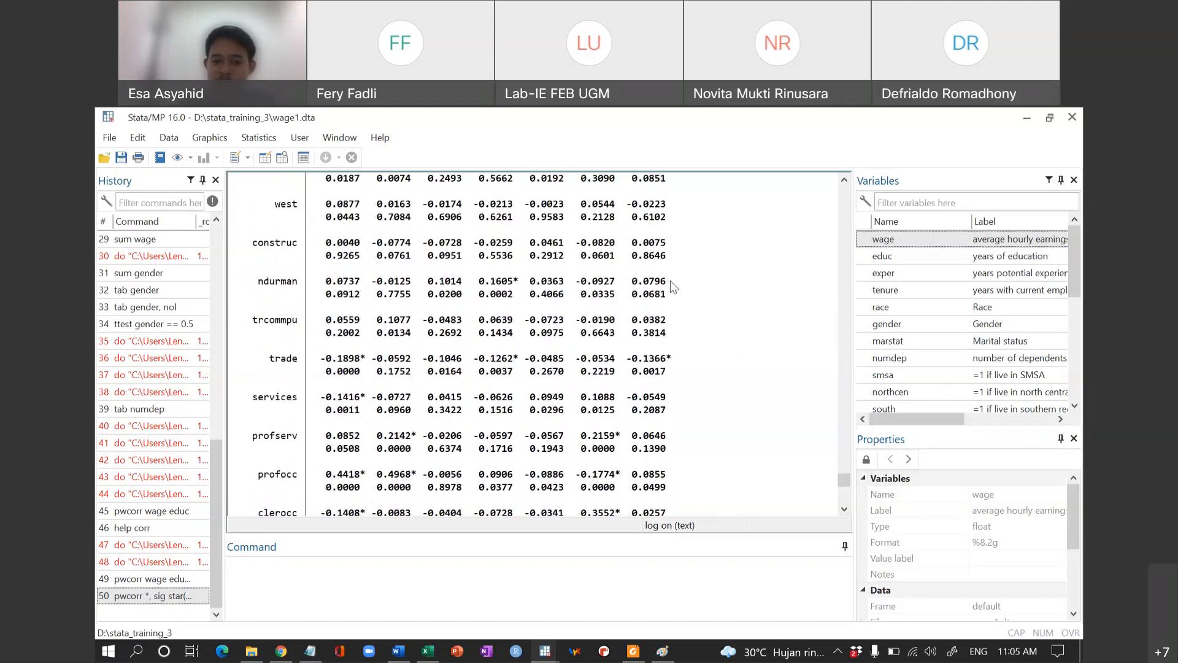
scroll(673, 286, down, 10)
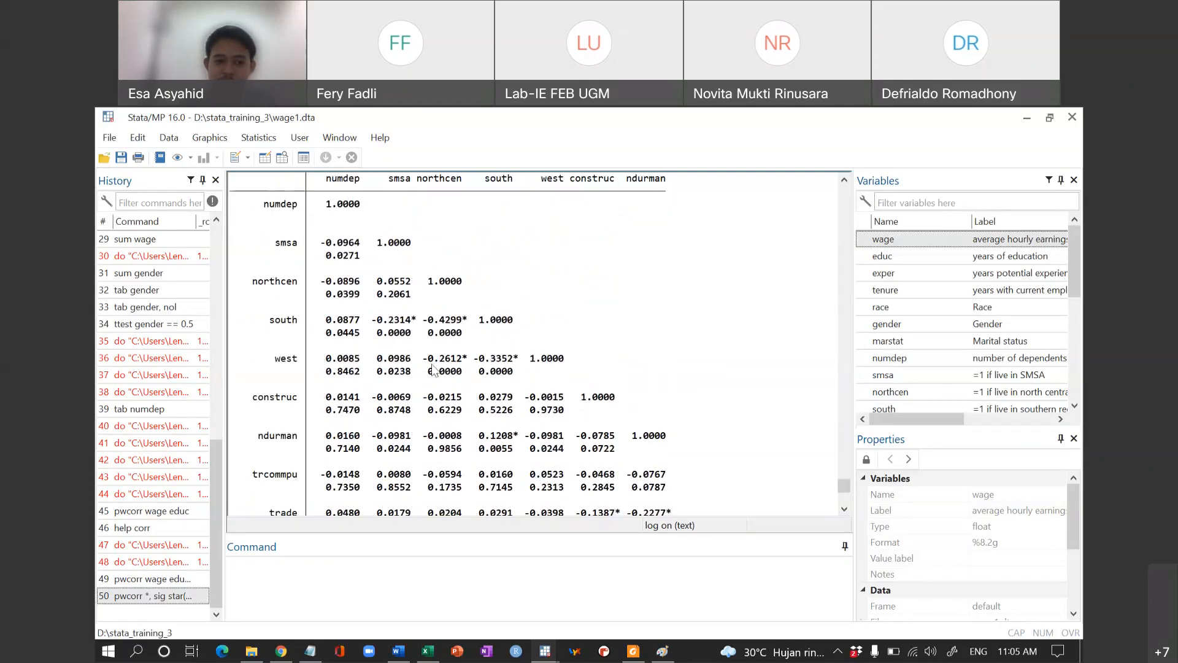
scroll(451, 399, down, 20)
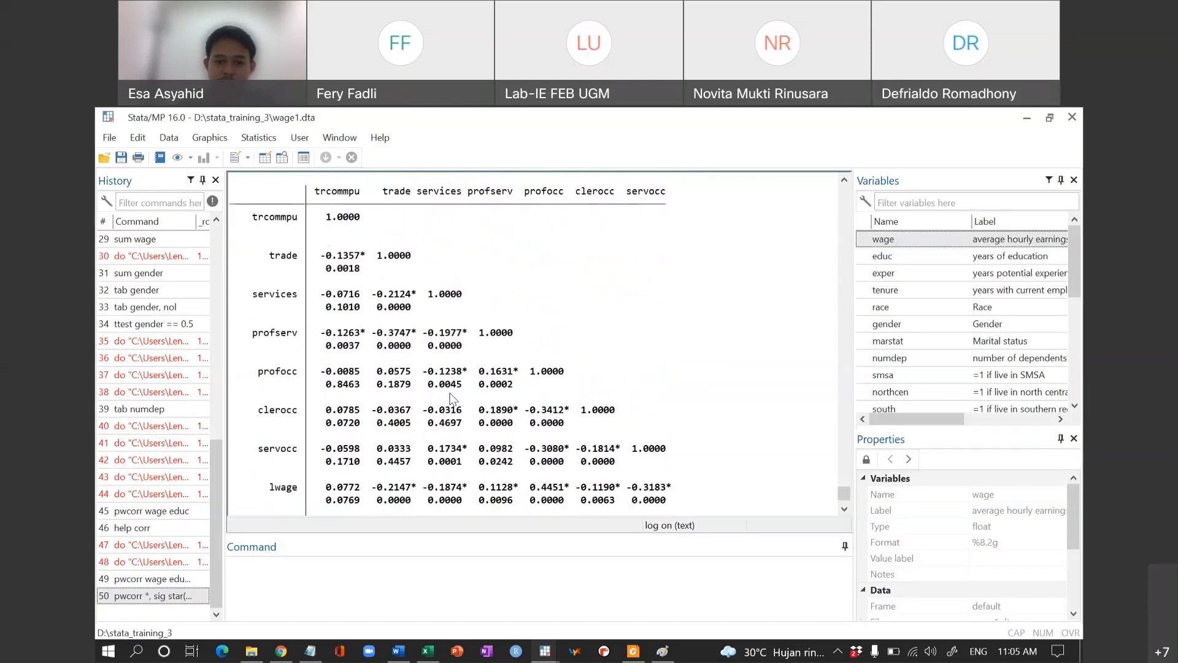
scroll(451, 399, down, 4)
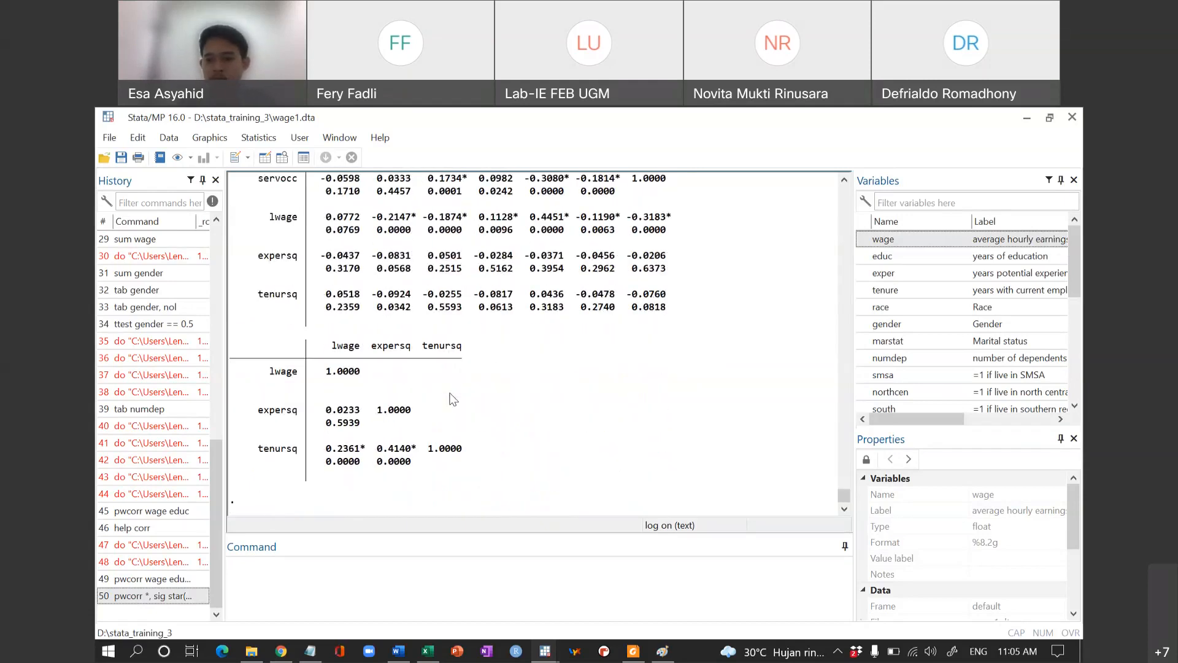
Step: In latihan_3.do, move the 0 stop line to below spearman wage educ, run the do-file, and switch to the Stata results
key(alt+Tab)
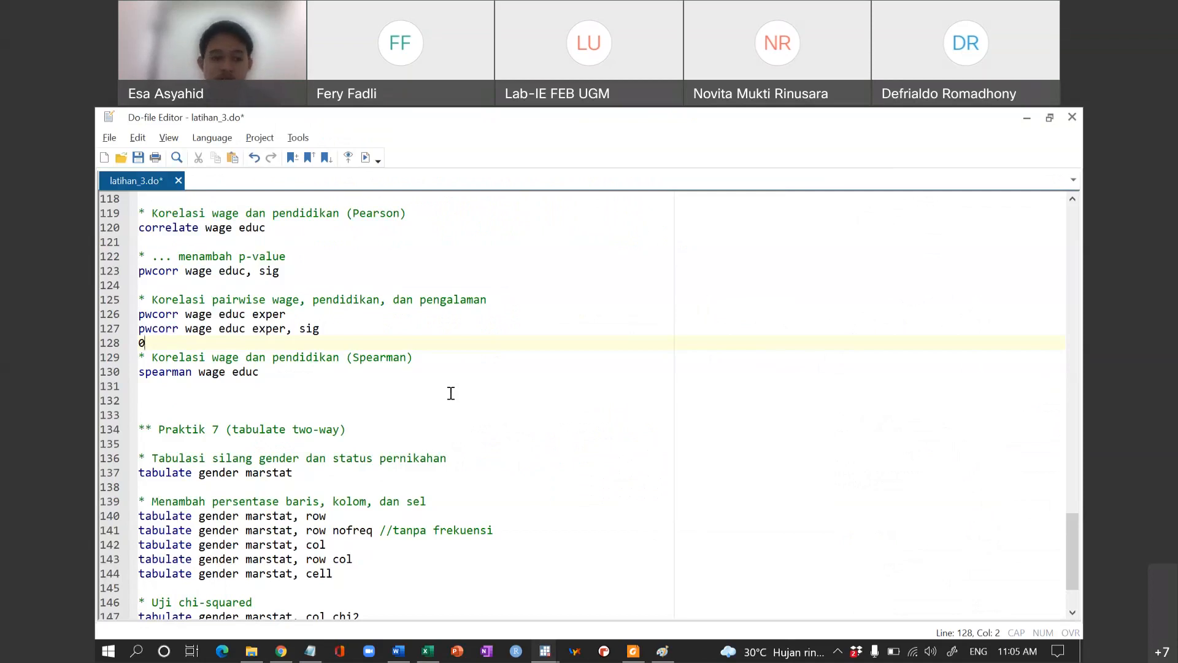
key(BackSpace)
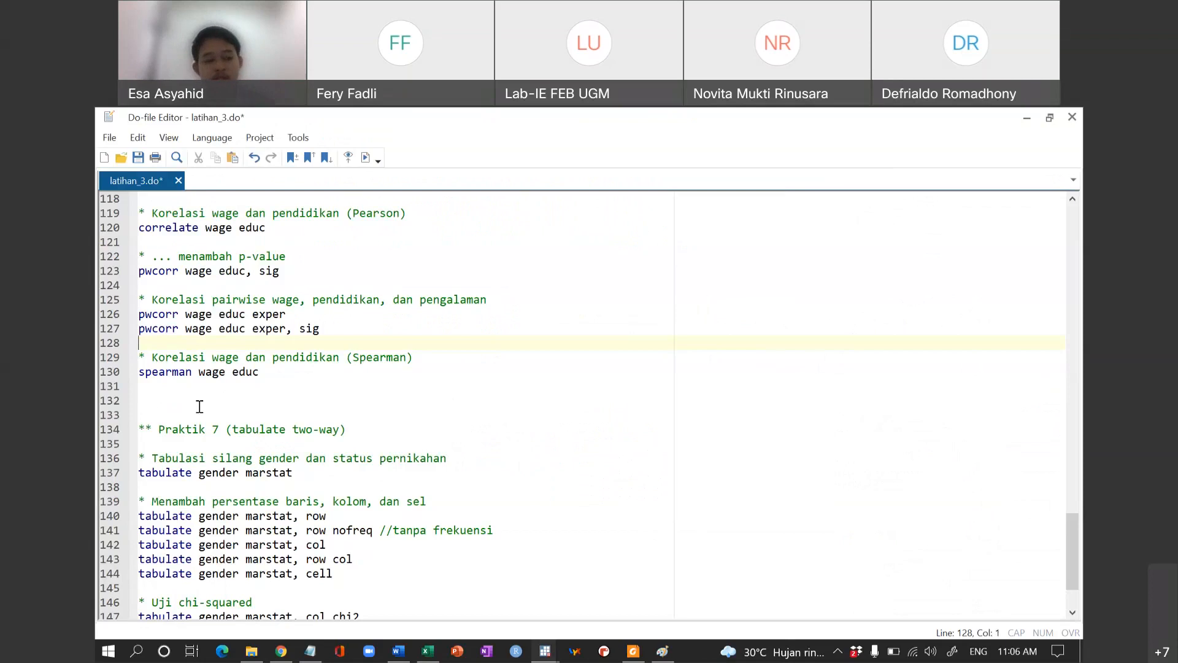
click(293, 380)
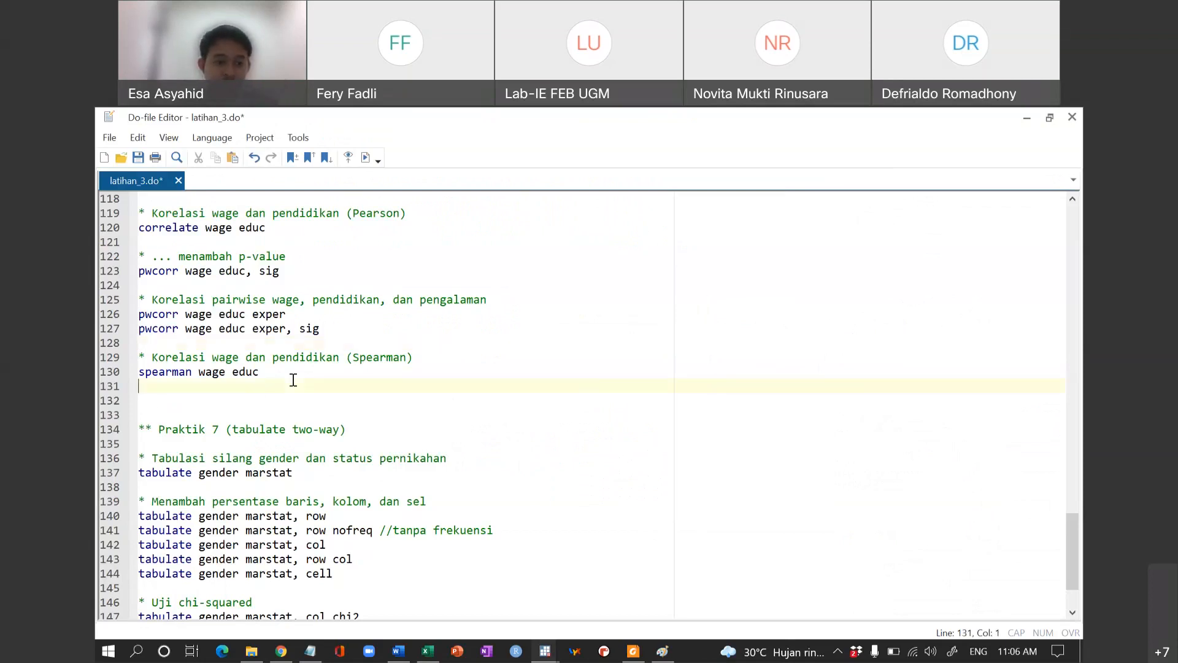
text(0)
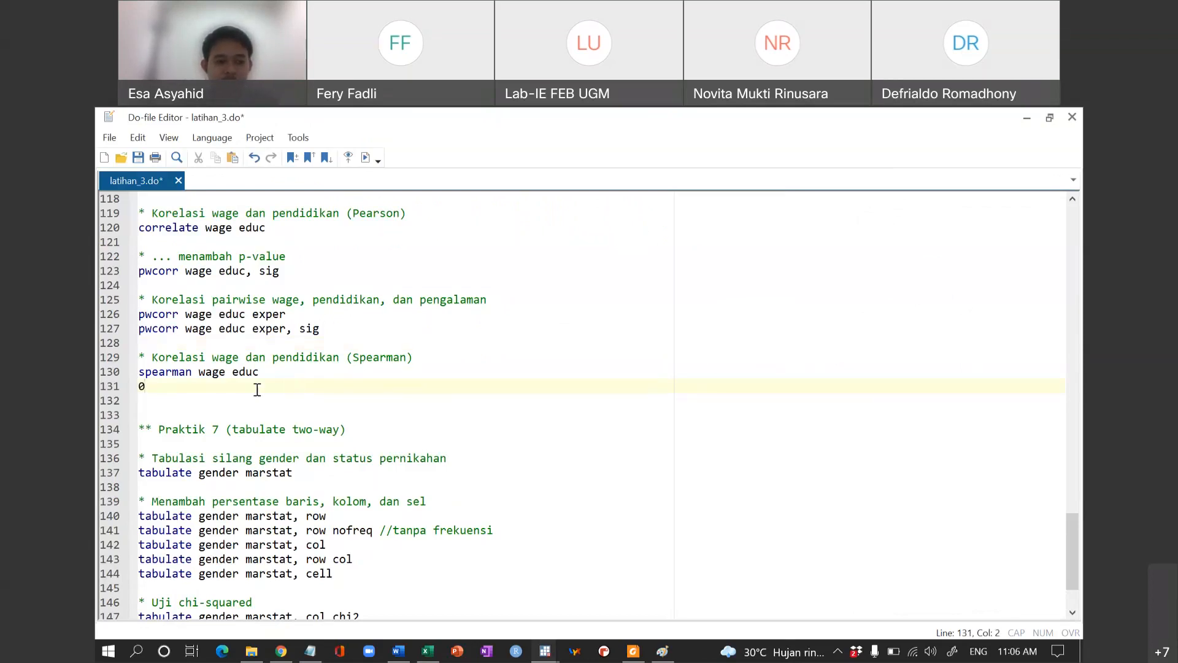
key(alt+Tab)
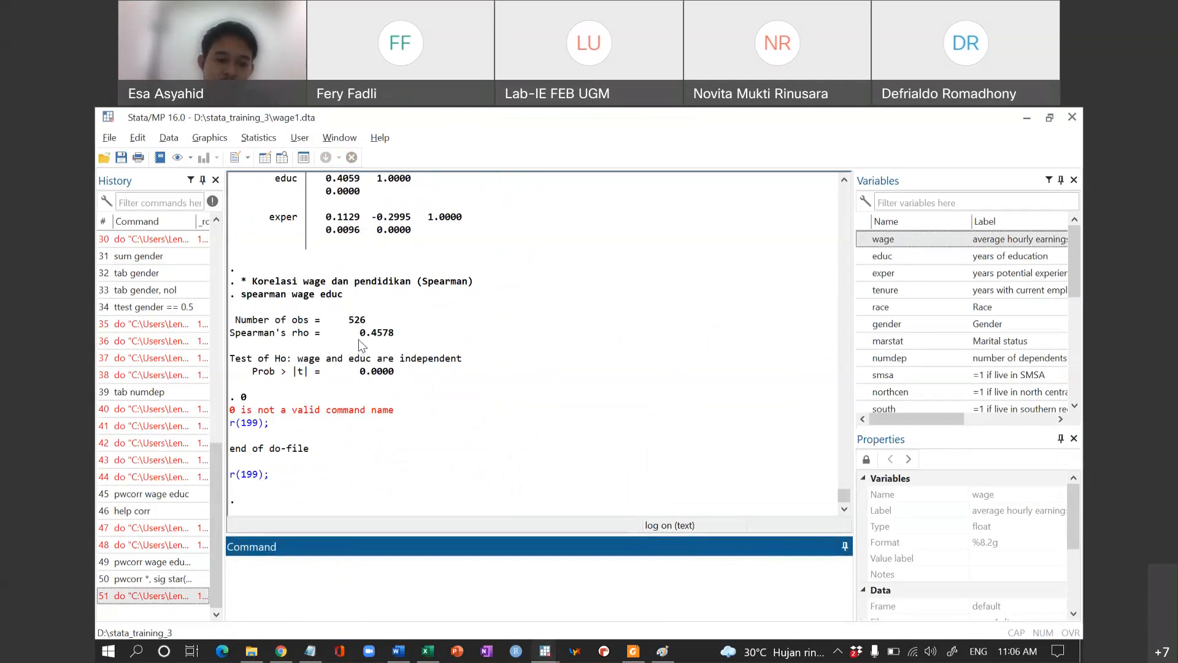
Step: Compare Spearman's rho and its p-value for wage and educ with the earlier Pearson correlation results
drag(362, 337, 398, 342)
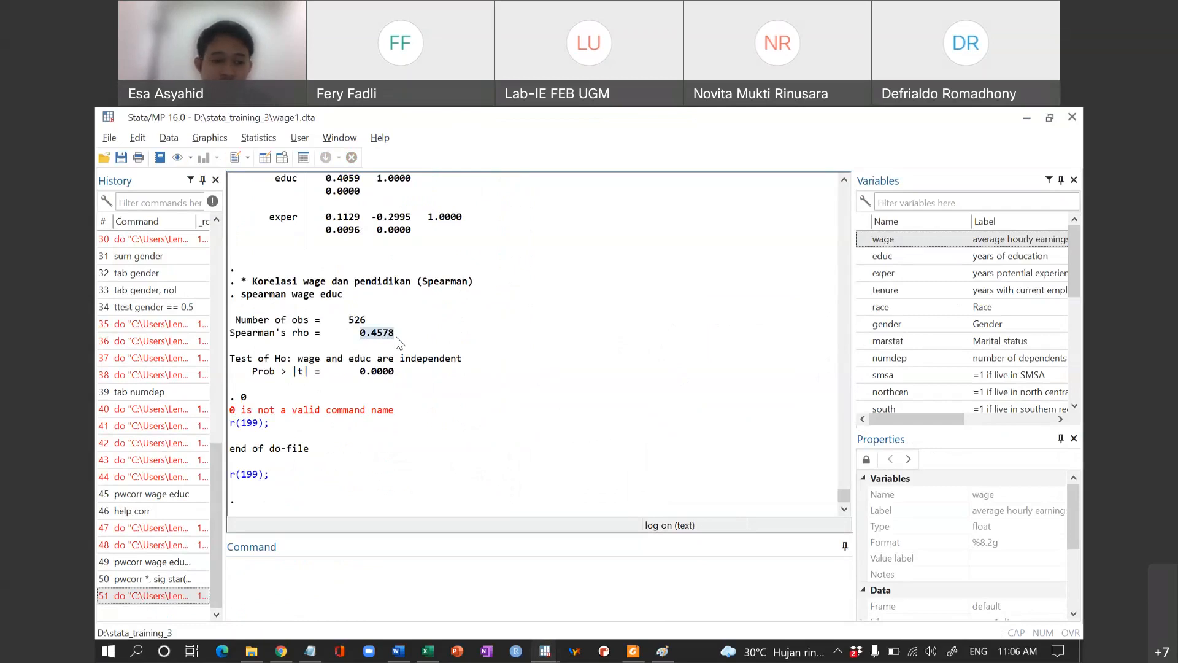
scroll(396, 336, up, 1)
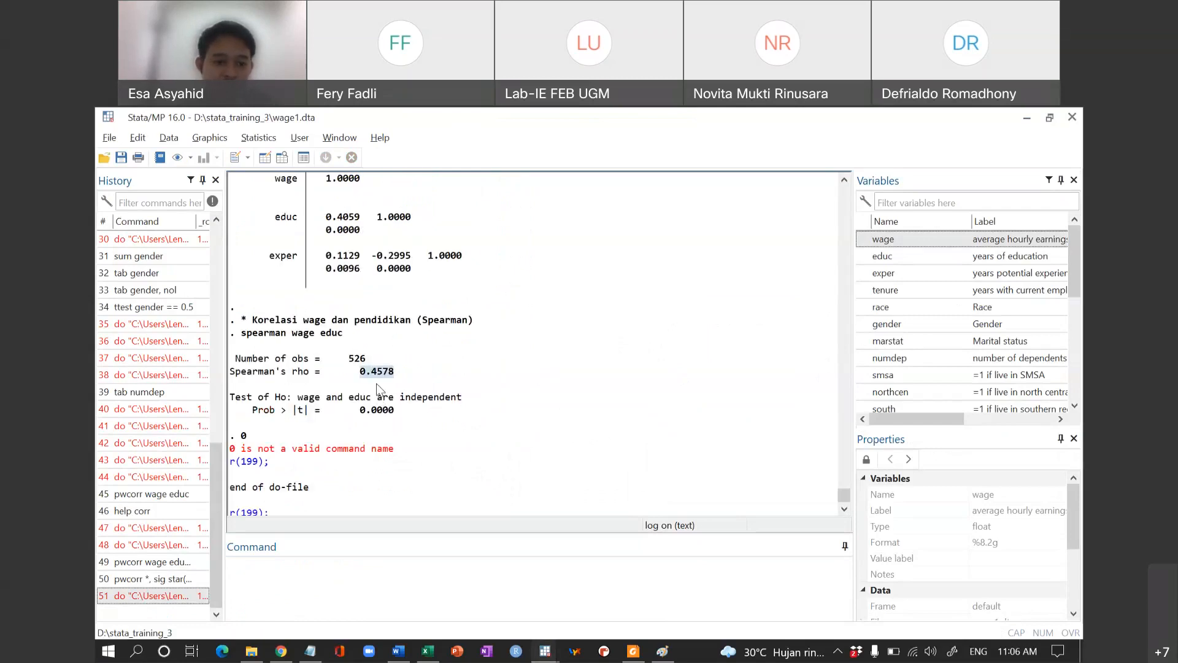
scroll(378, 390, up, 15)
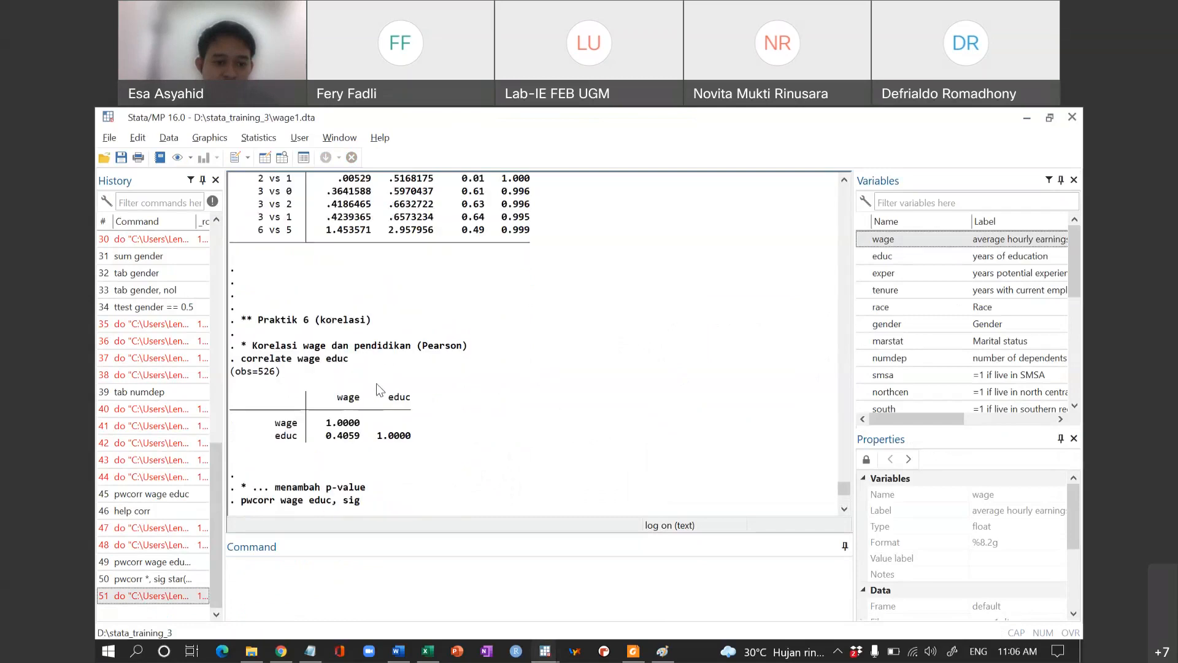
scroll(380, 389, down, 4)
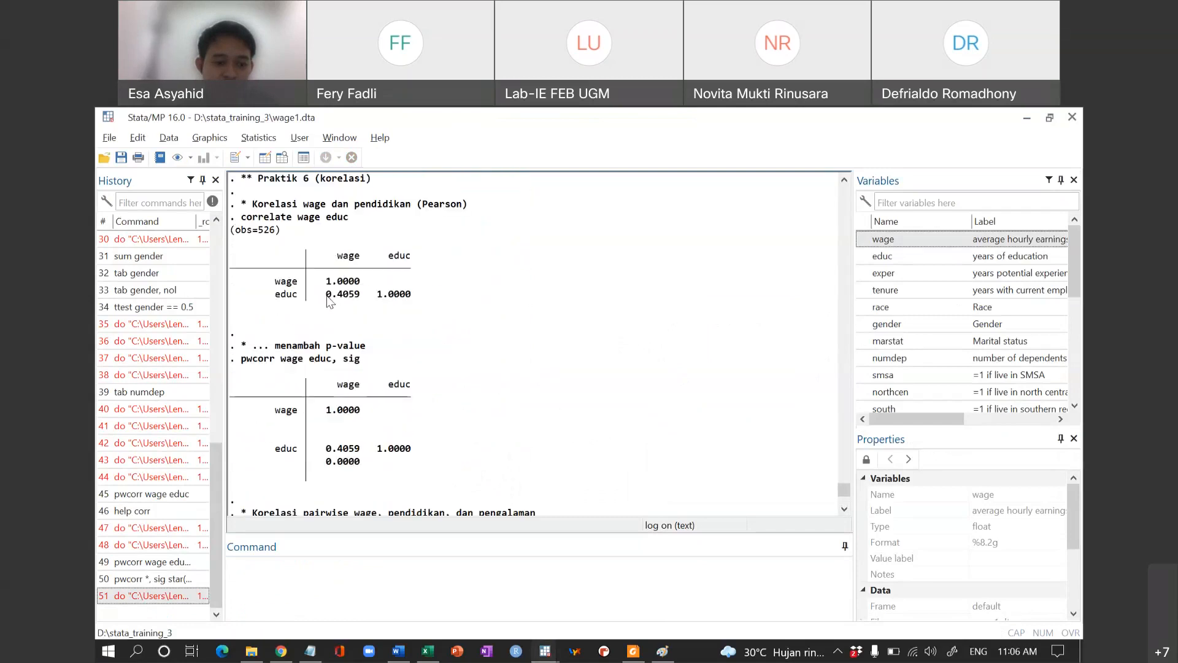
scroll(510, 368, down, 10)
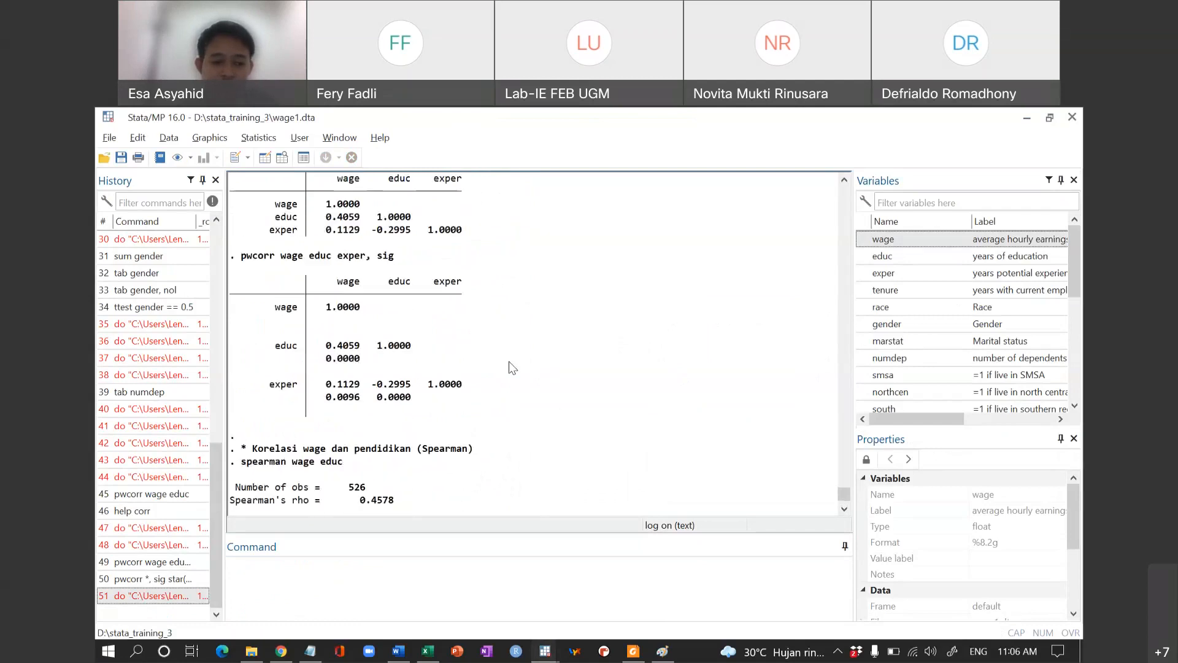
scroll(427, 418, down, 2)
drag(357, 334, 416, 339)
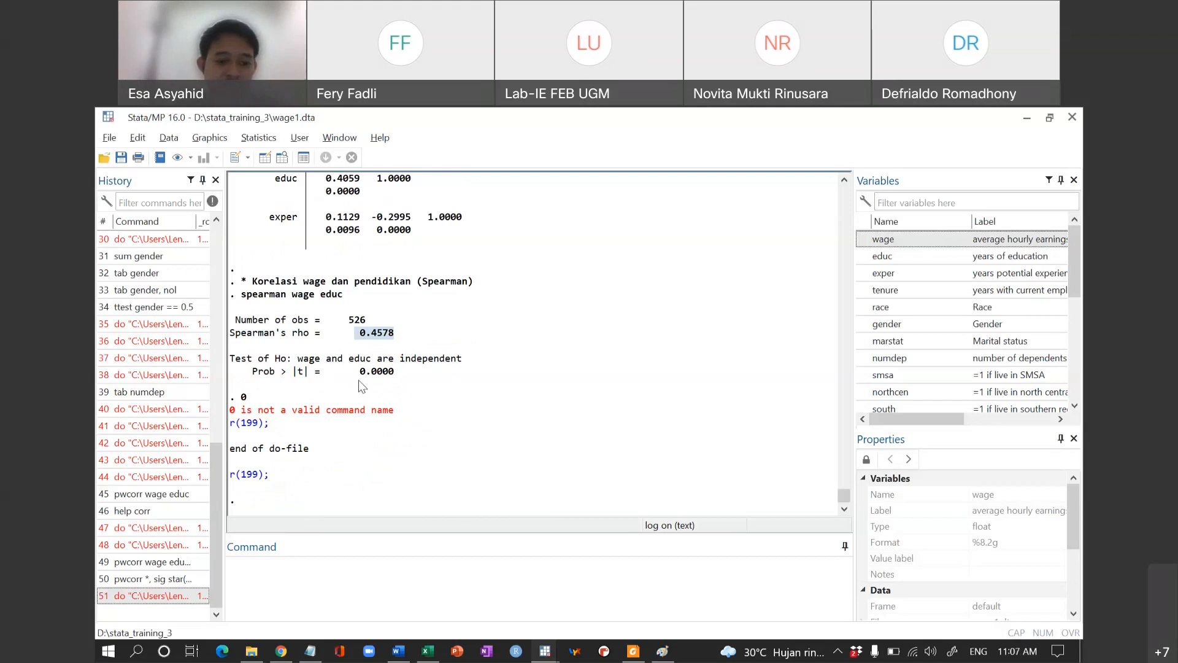
drag(356, 372, 420, 382)
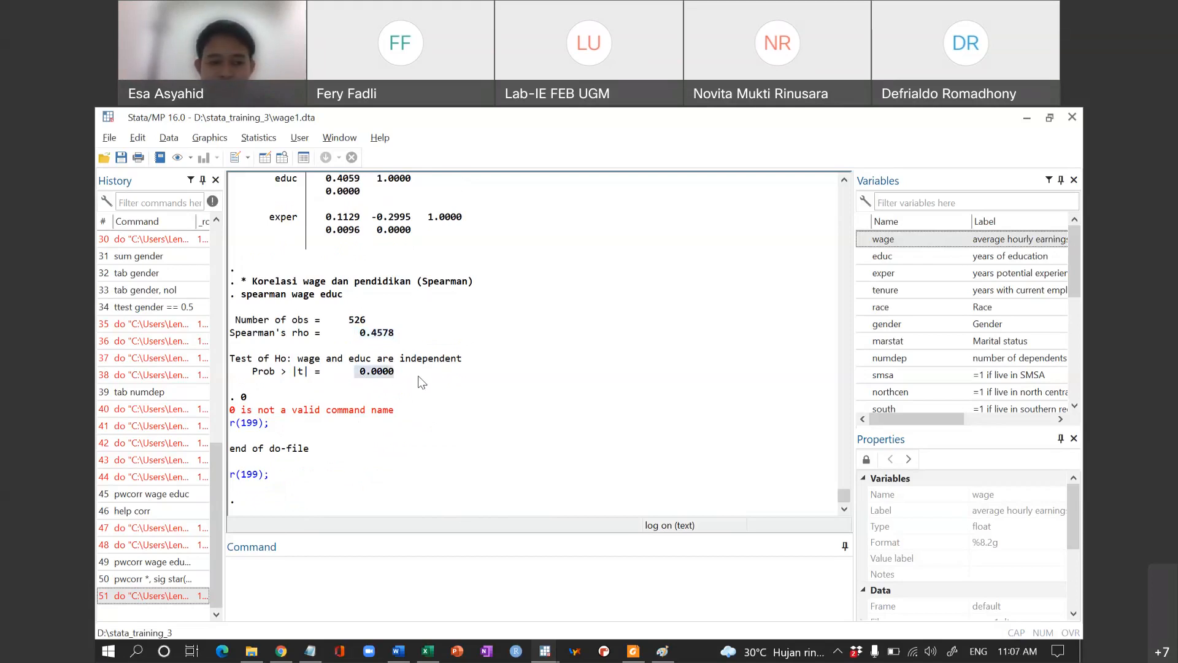
click(376, 566)
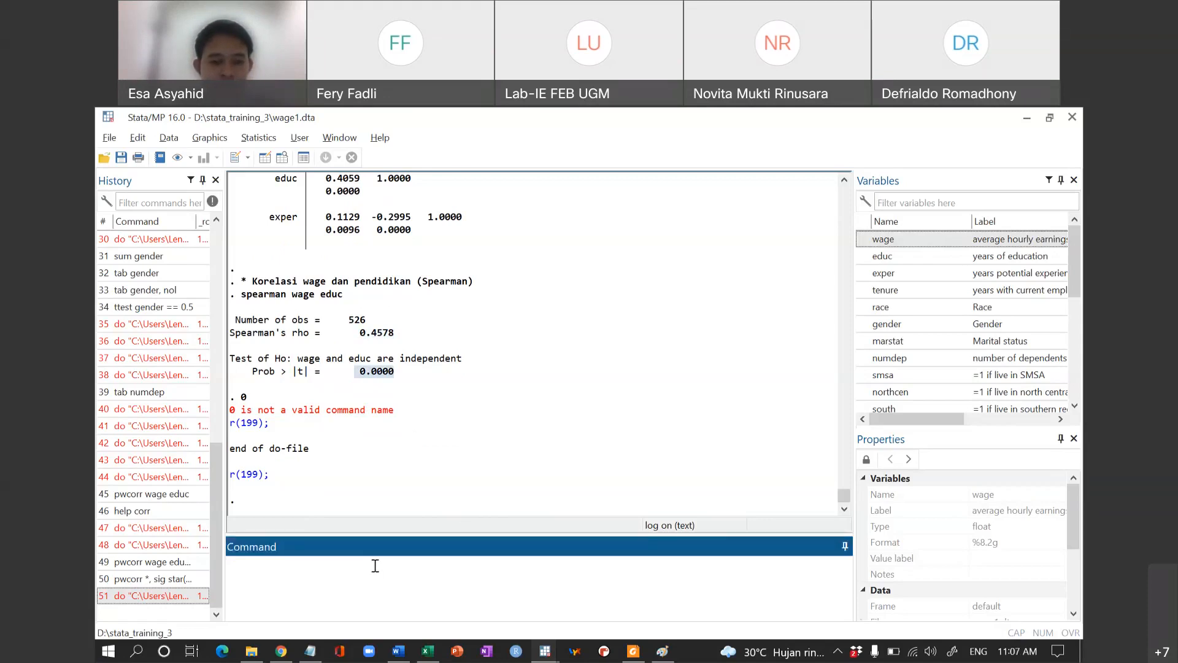
click(482, 465)
Step: In latihan_3.do, delete the 0 stop line below spearman wage educ, and switch to the contingency table slide in stata_training_3.pdf
key(alt+Tab)
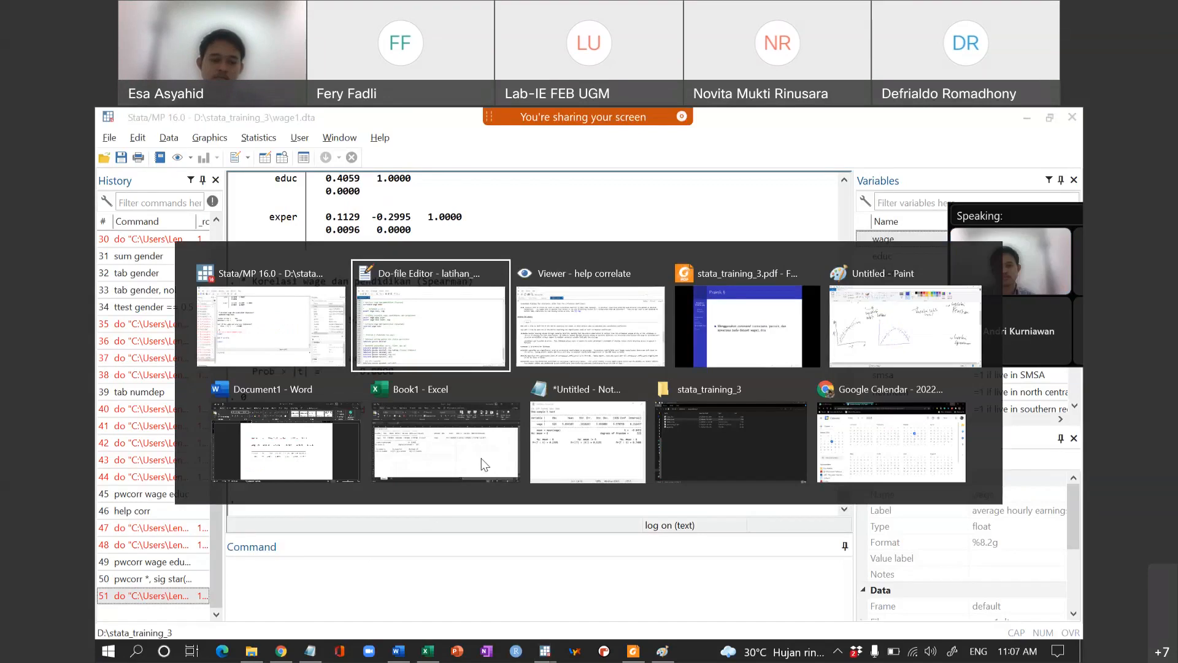
key(BackSpace)
scroll(482, 459, down, 2)
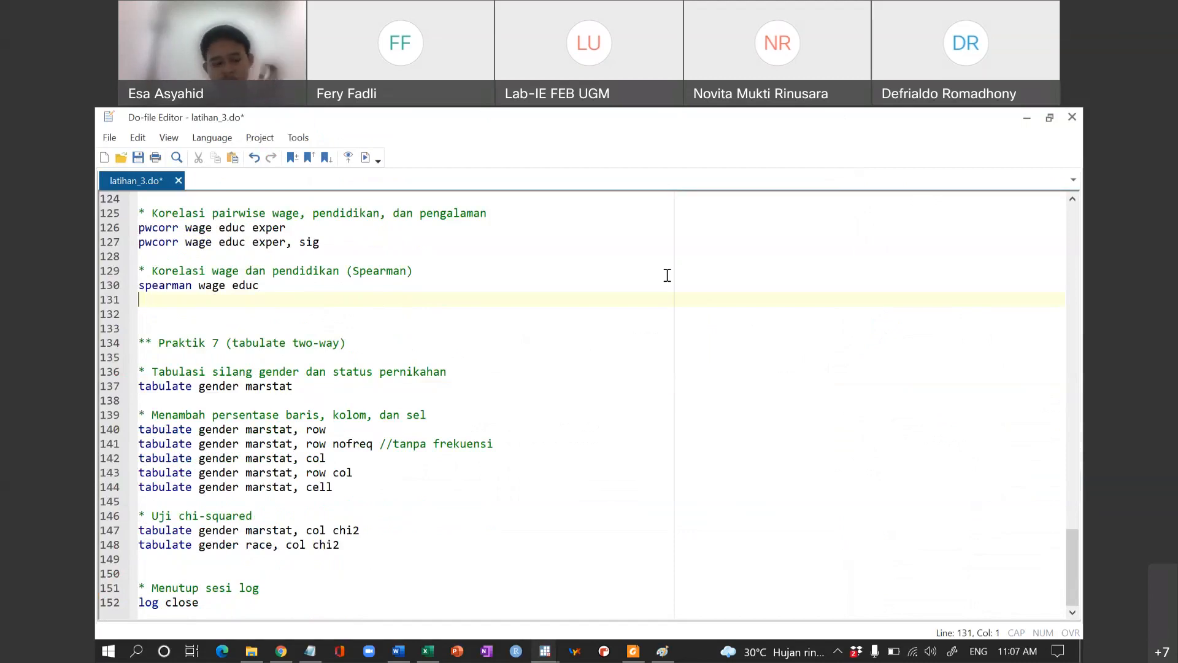
key(alt+Tab)
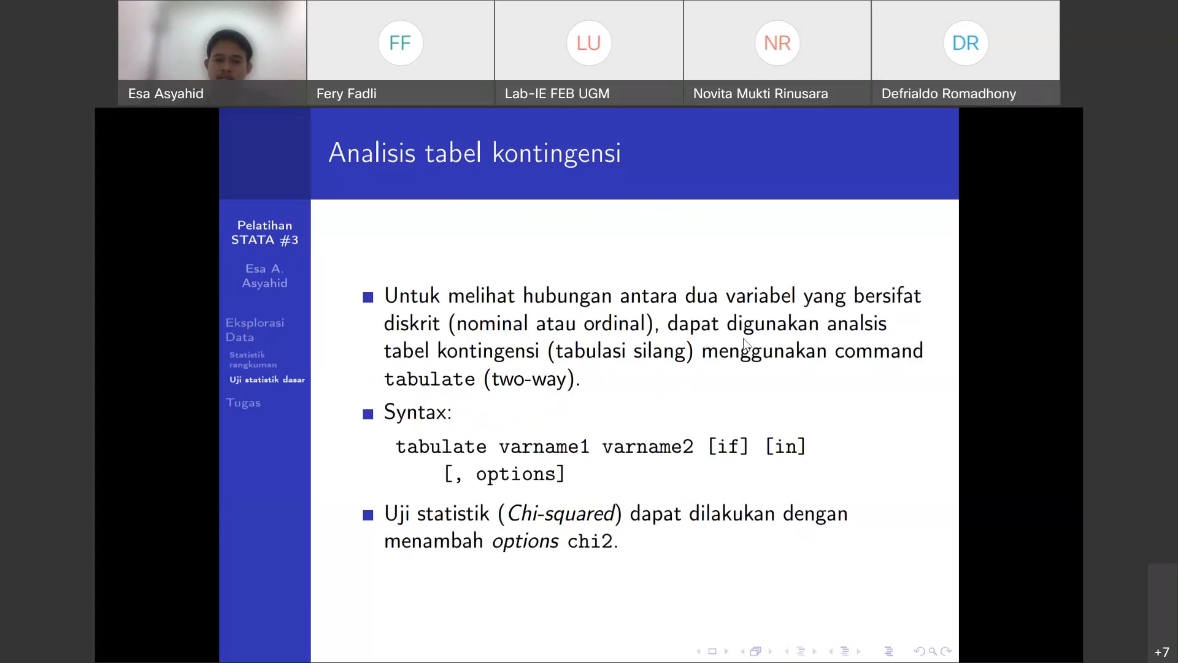
Step: Switch to Paint and handwrite the words nominal, ordinal, interval and ratio in one row on a blank area below the correlation sketches
key(alt+Tab)
key(alt+Tab)
key(alt+Tab)
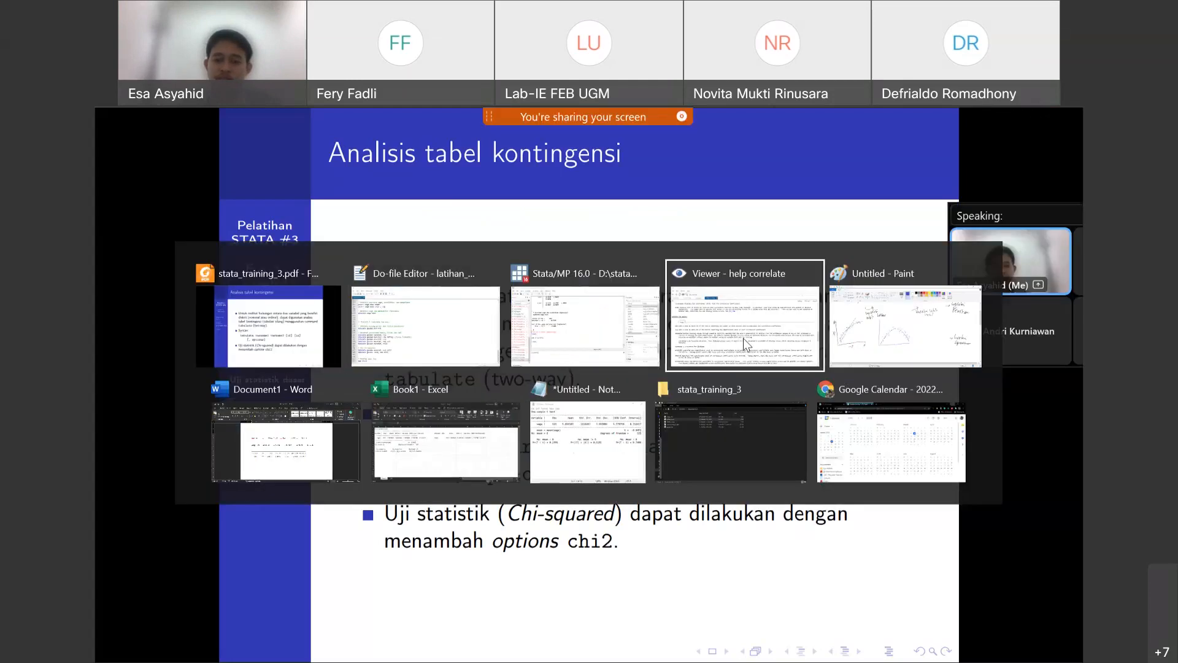
key(alt+Tab)
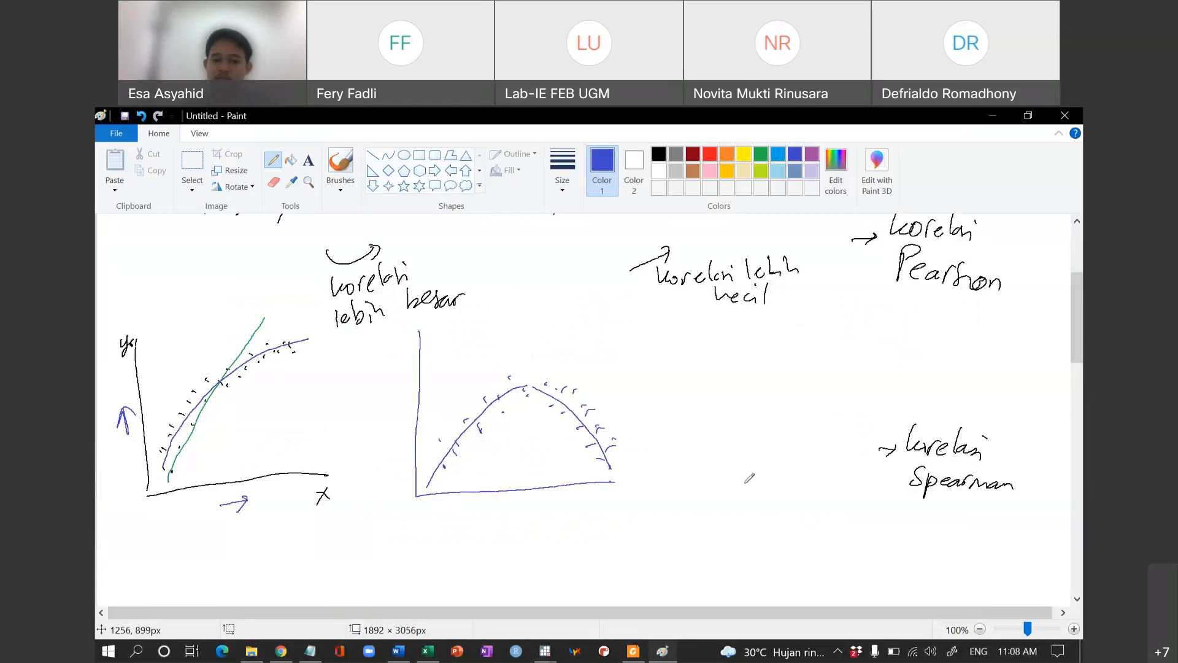
scroll(750, 478, up, 3)
scroll(749, 478, down, 9)
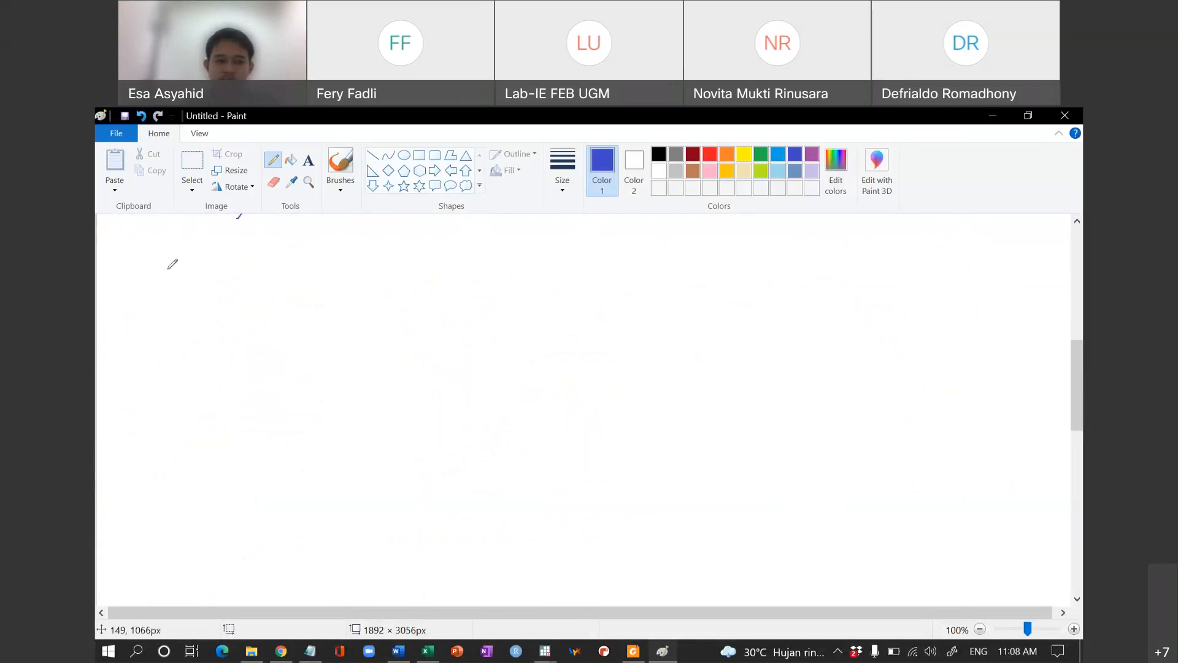
mouse_move(164, 271)
mouse_down()
mouse_move(165, 283)
mouse_move(169, 272)
mouse_move(173, 283)
mouse_move(249, 283)
mouse_move(394, 258)
mouse_move(393, 283)
mouse_move(509, 262)
mouse_move(534, 264)
mouse_move(540, 277)
mouse_move(632, 262)
mouse_up()
click(446, 258)
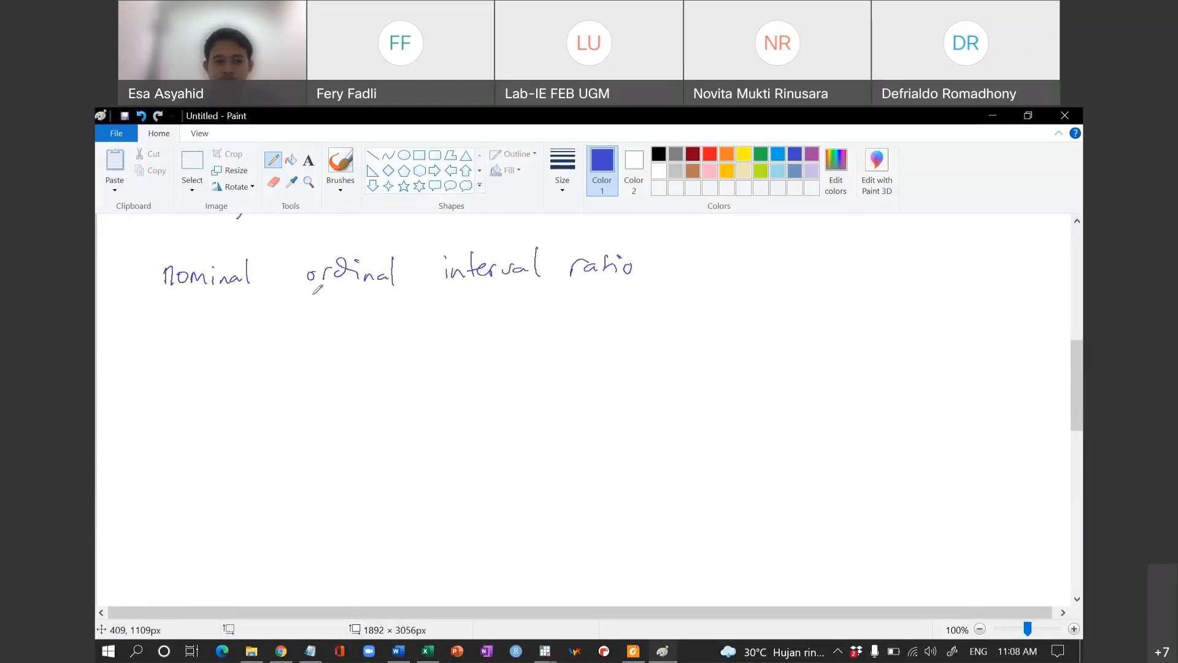
Step: Circle ordinal, interval and ratio together, draw a small down arrow under ordinal, and box the word nominal
mouse_move(310, 299)
mouse_down()
mouse_move(638, 286)
mouse_move(408, 231)
mouse_move(304, 269)
mouse_move(322, 302)
mouse_up()
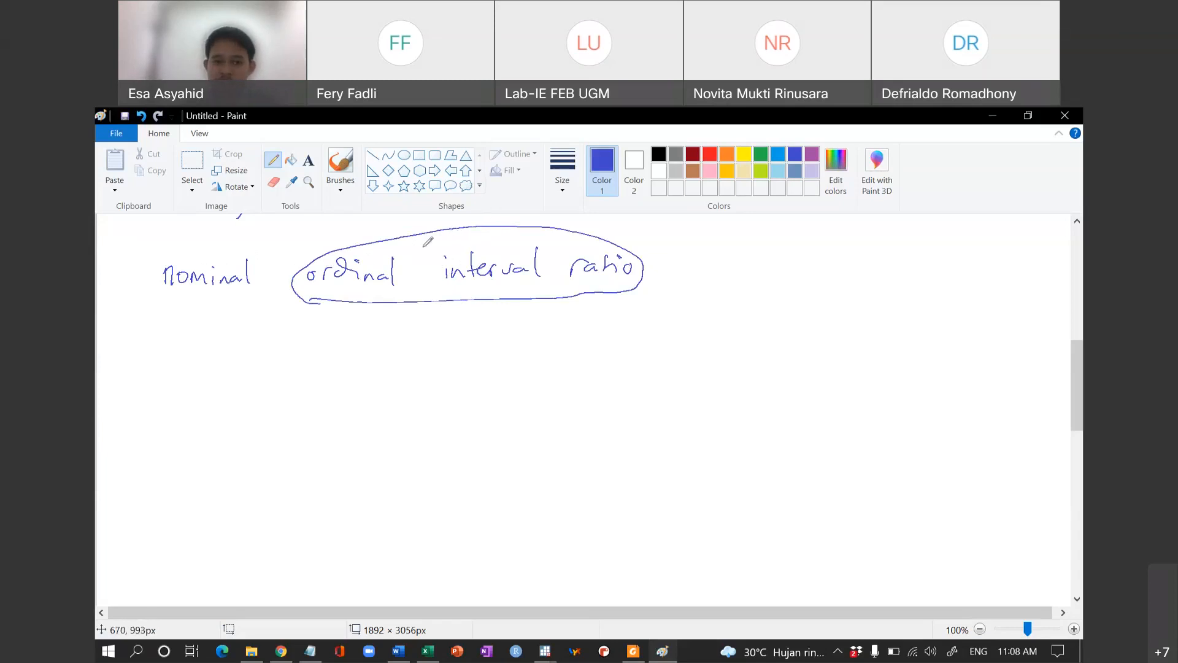
drag(336, 307, 354, 297)
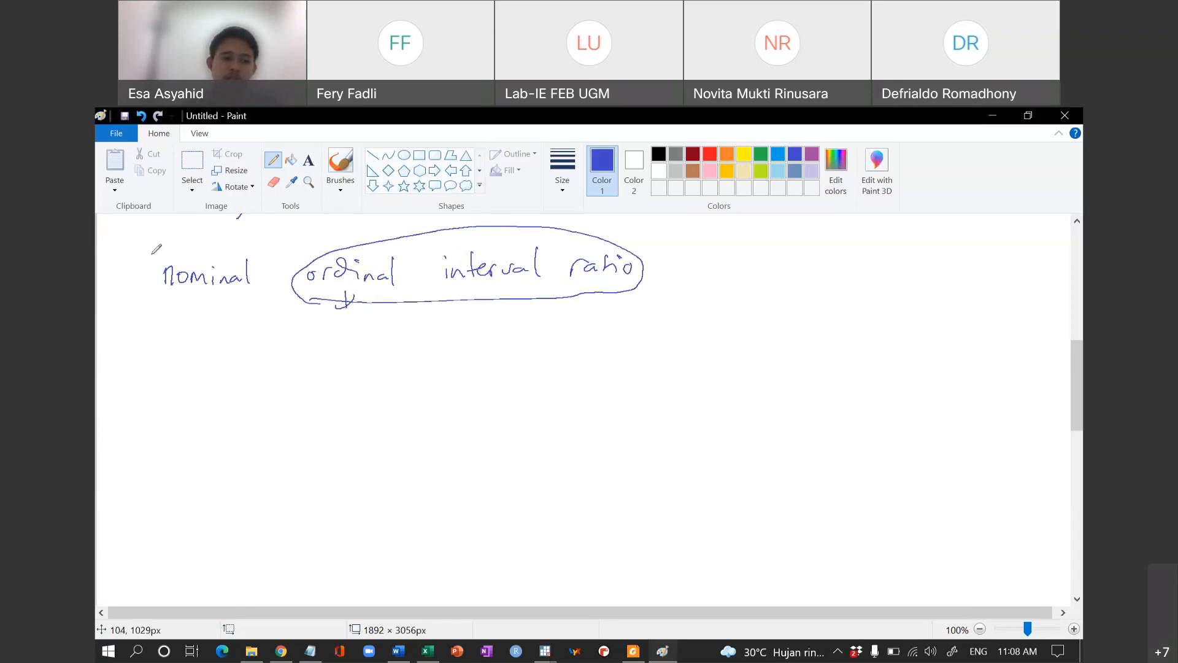
mouse_move(151, 256)
mouse_down()
mouse_move(255, 235)
mouse_move(273, 264)
mouse_move(186, 306)
mouse_move(151, 257)
mouse_up()
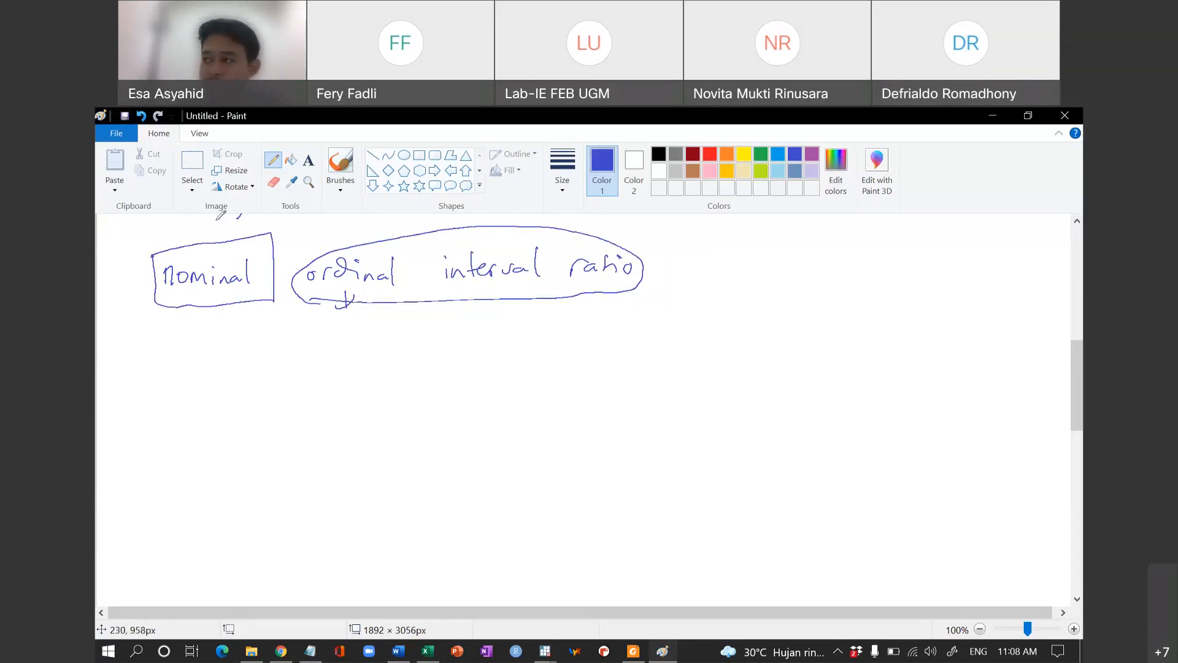
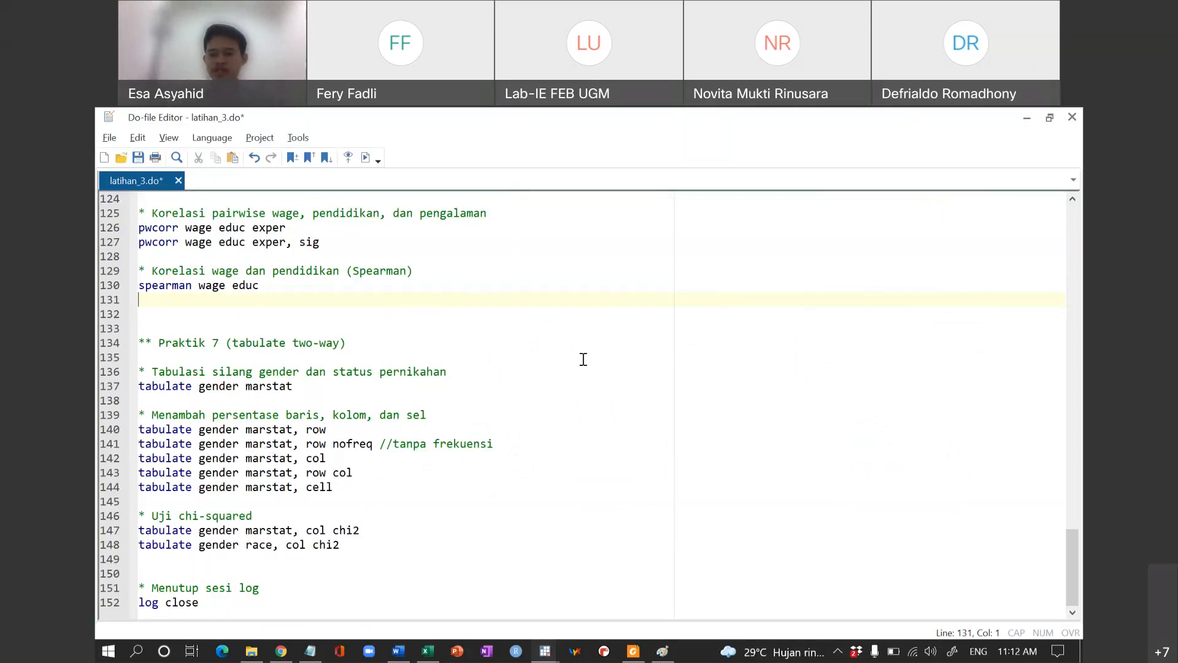
Step: In latihan_3.do, insert a 0 stop line below tabulate gender marstat, run the do-file, and switch to the Stata results
click(263, 402)
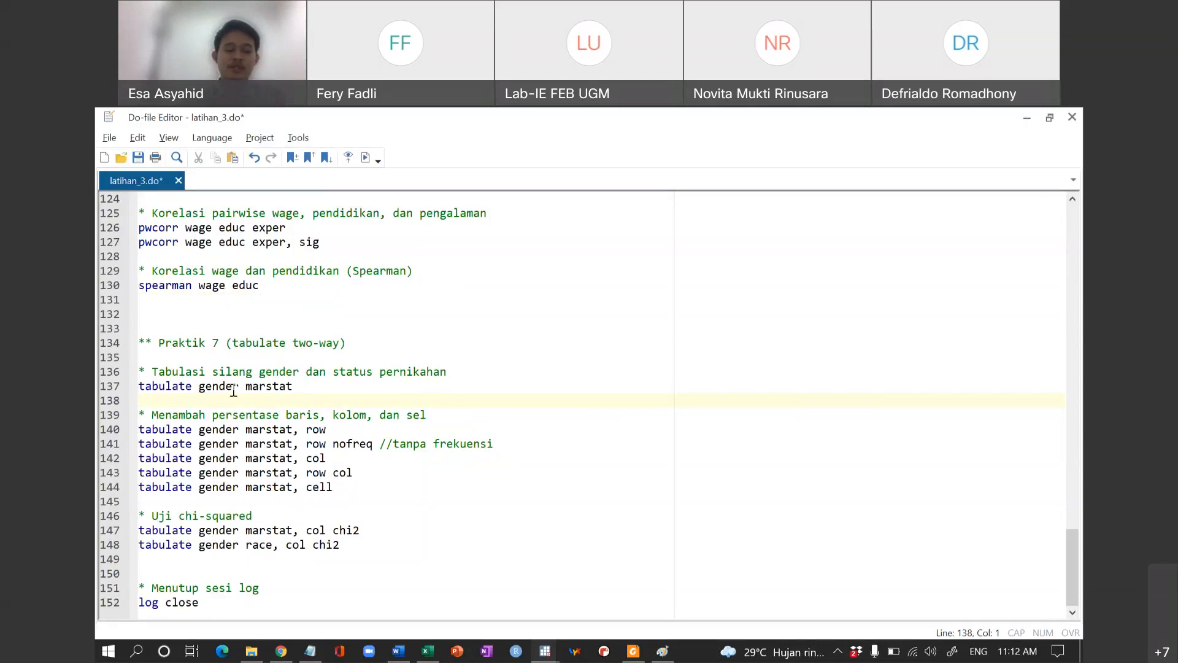
click(206, 389)
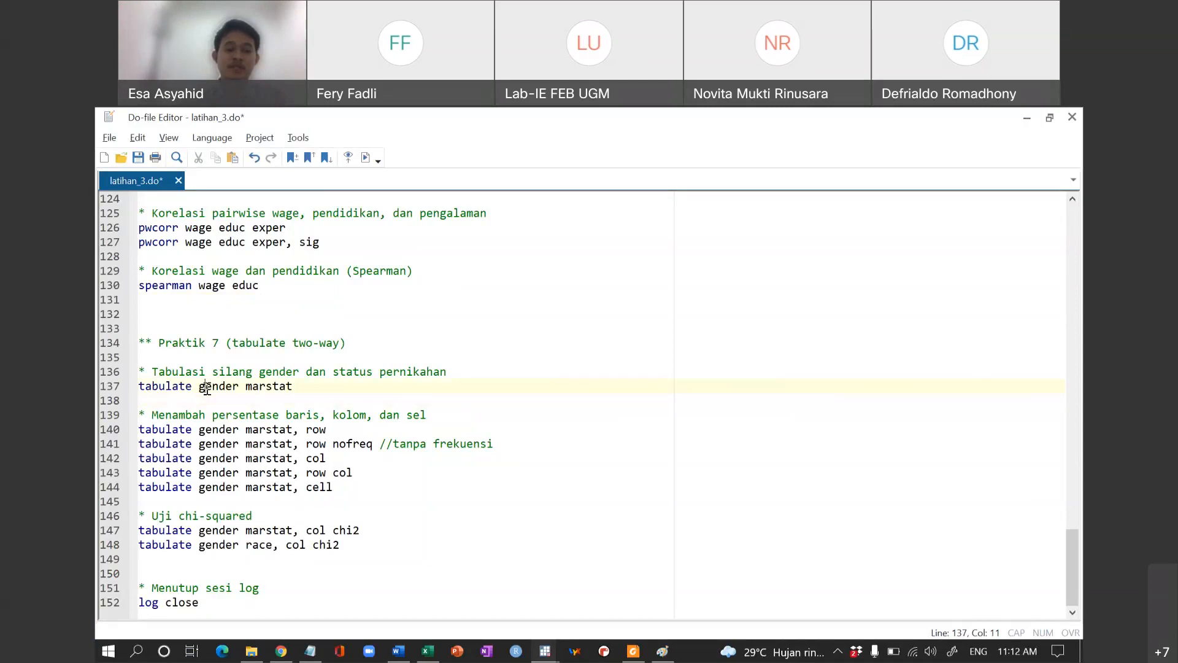
drag(301, 388, 251, 388)
click(252, 388)
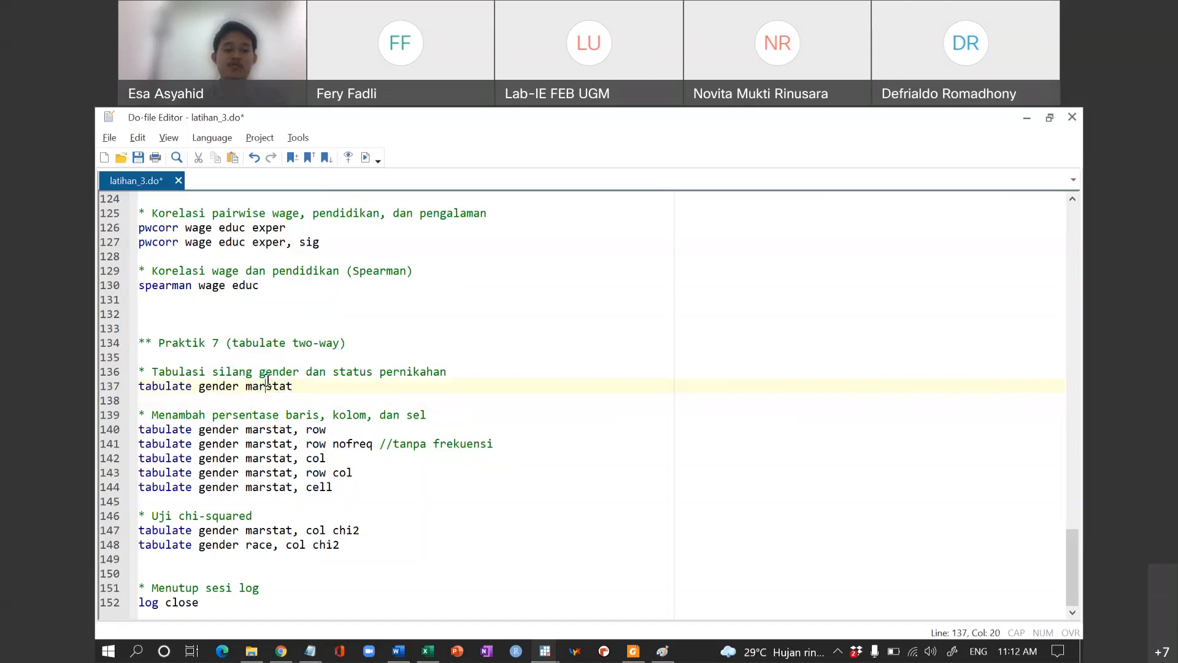
key(Down)
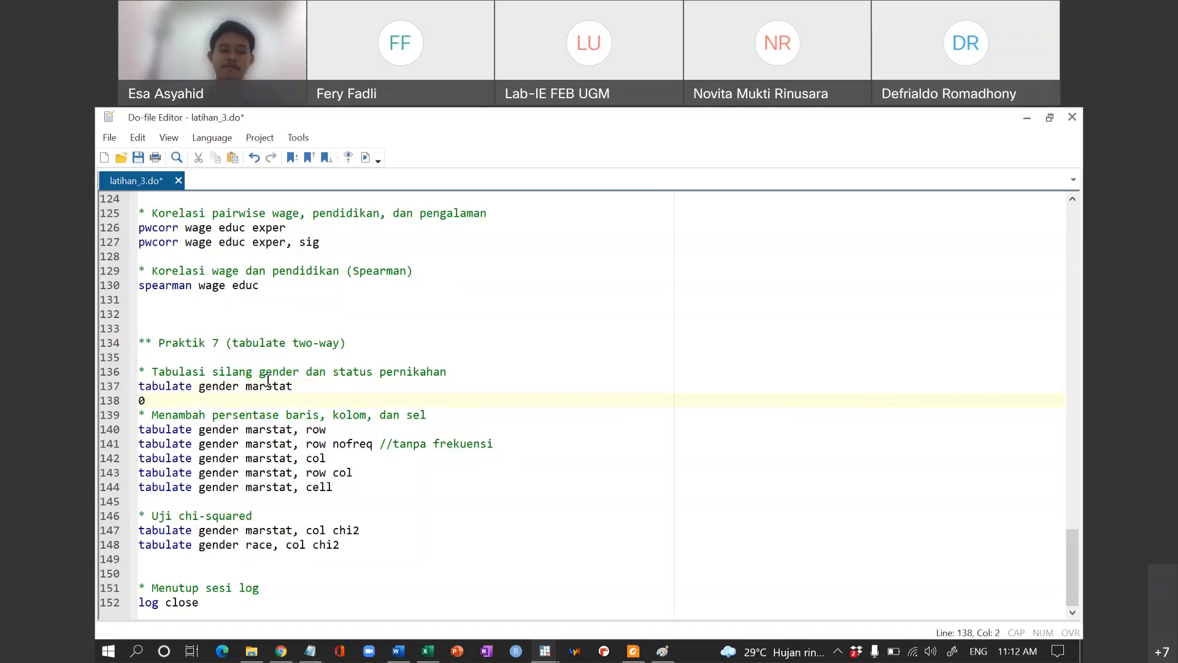
key(alt+Tab)
key(Tab)
key(Tab)
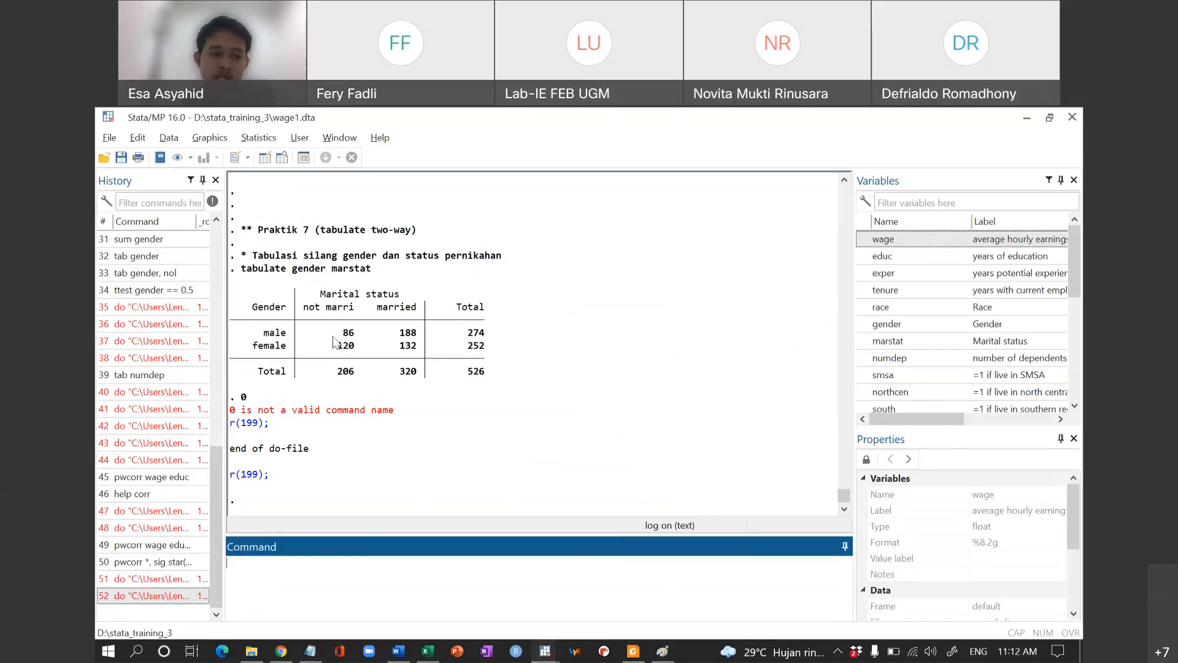
Step: Examine the male and female counts by marital status, the not-married column total and the grand total in the gender-marstat table
click(348, 339)
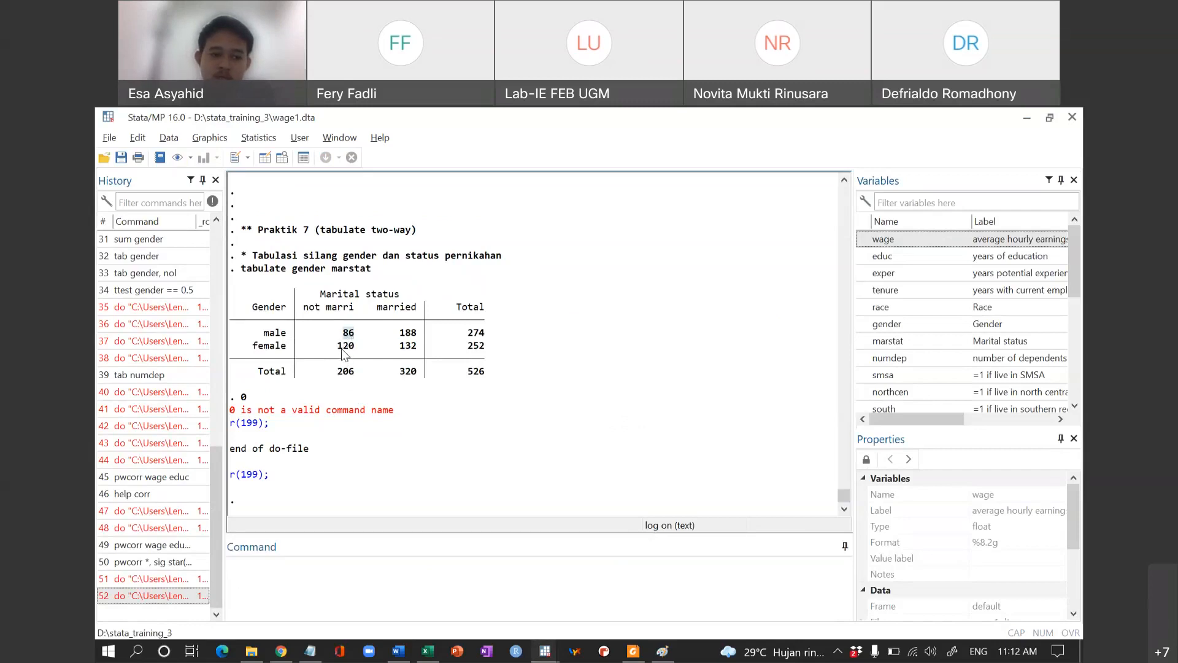
drag(339, 348, 353, 349)
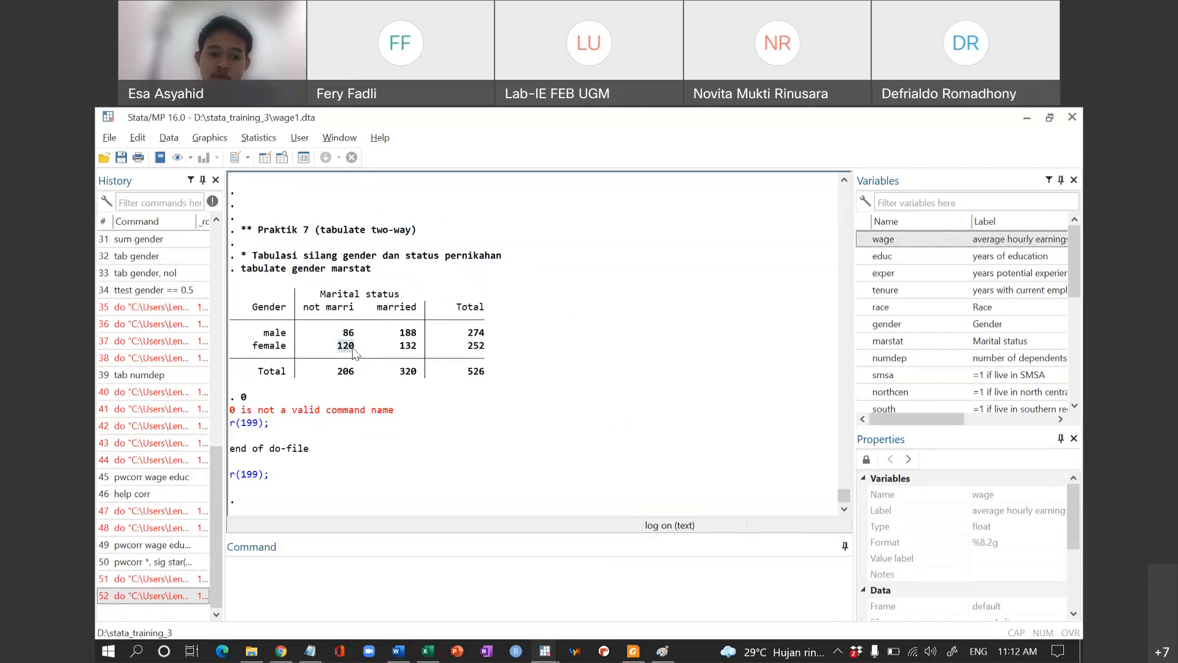
drag(401, 335, 416, 353)
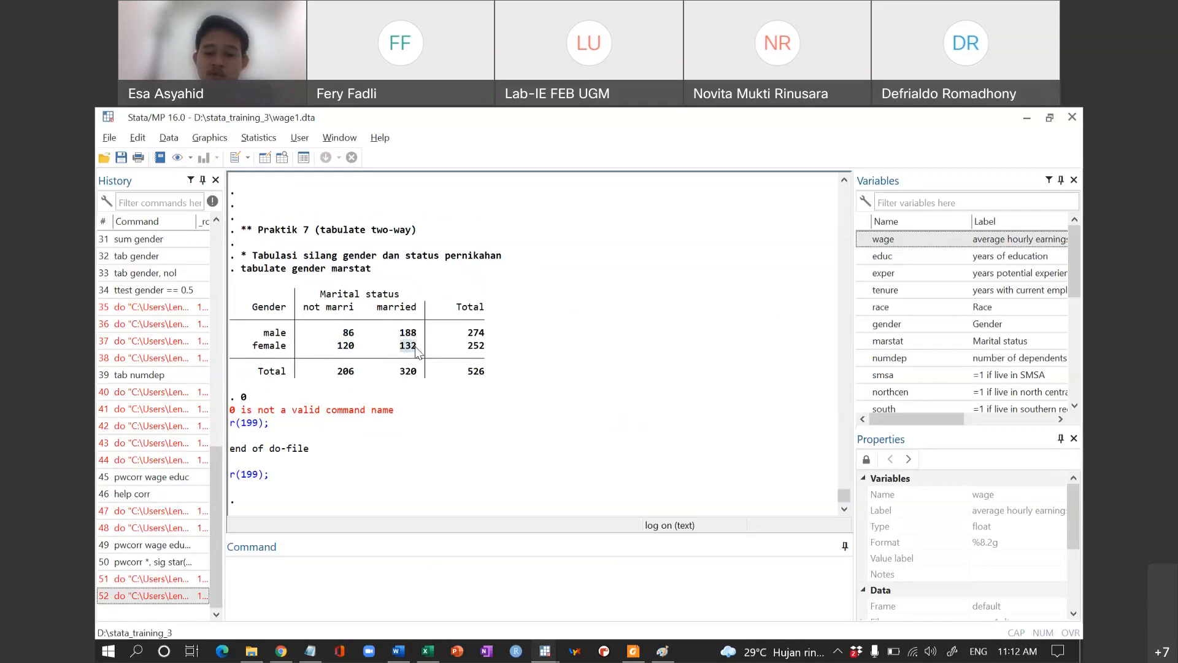
click(476, 421)
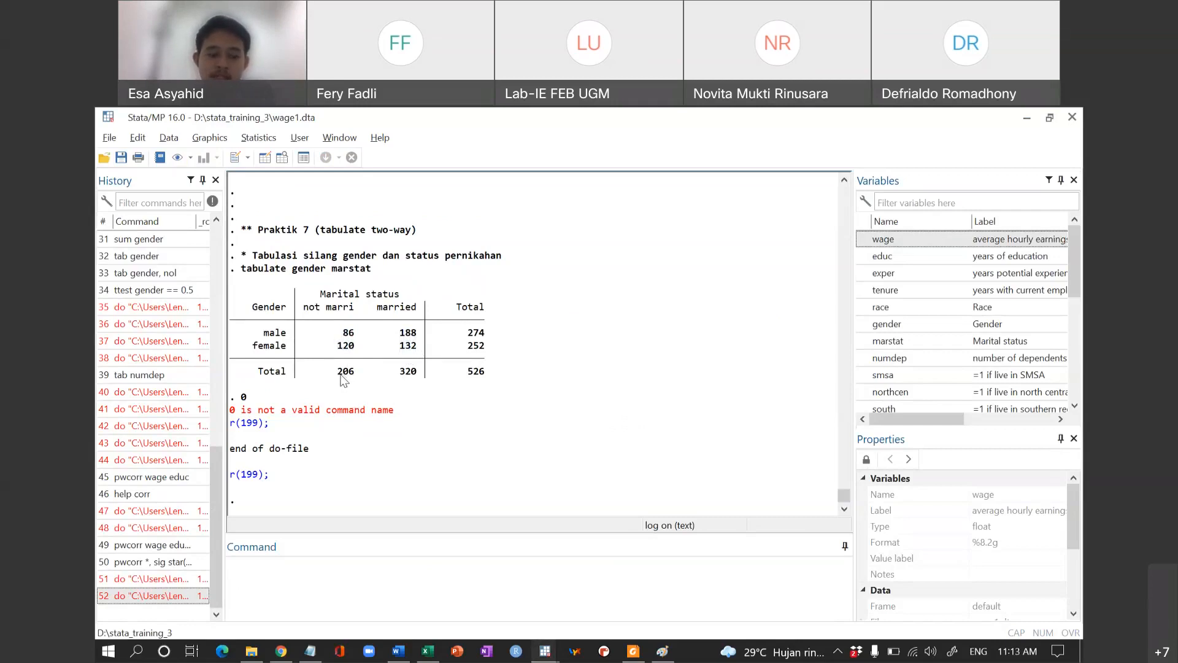
drag(341, 376, 352, 377)
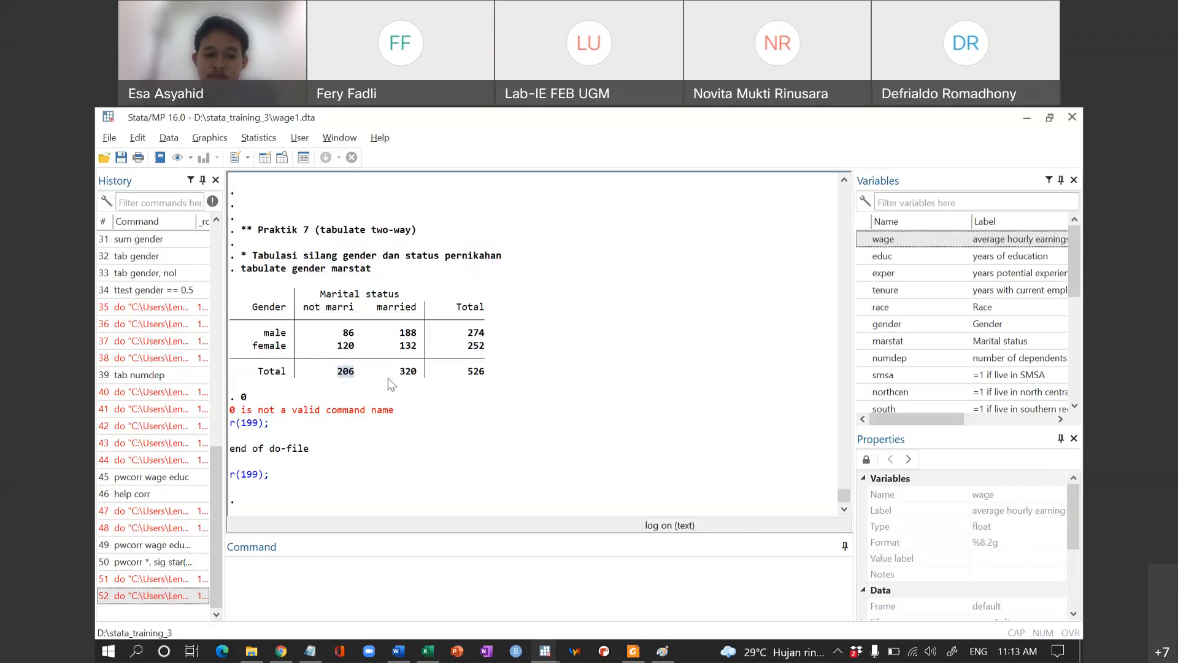
double_click(476, 373)
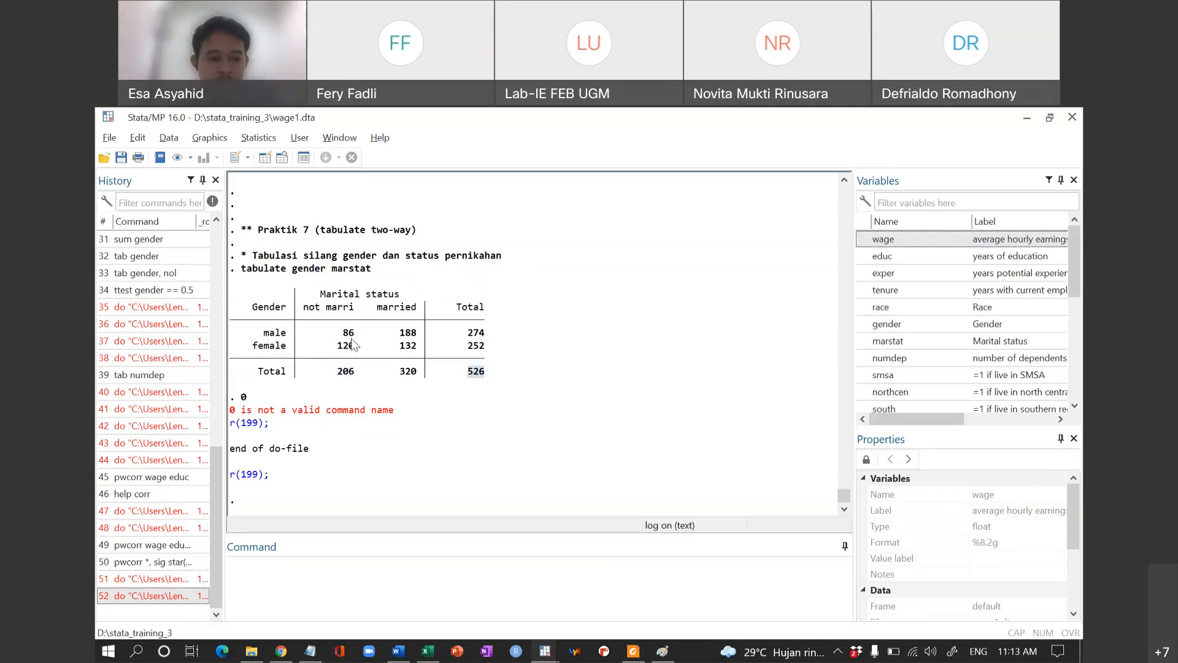
Step: Compare the four inner cells of the gender-marstat table across the male and female rows
drag(343, 337, 418, 351)
click(418, 351)
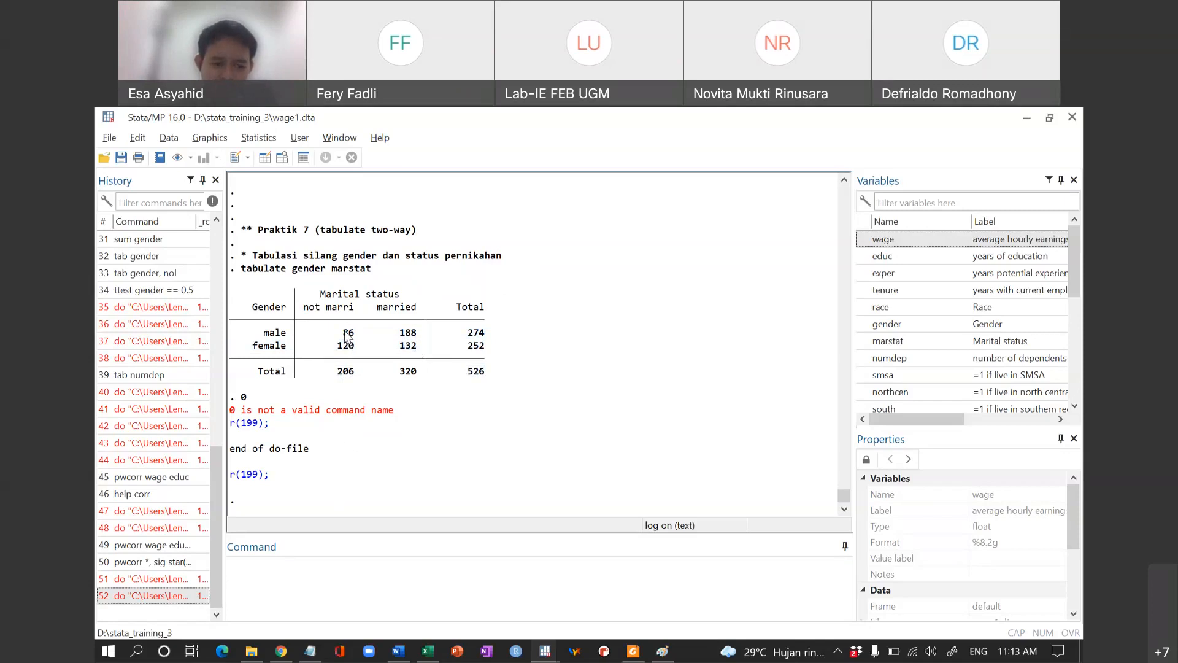
drag(343, 332, 413, 354)
click(415, 355)
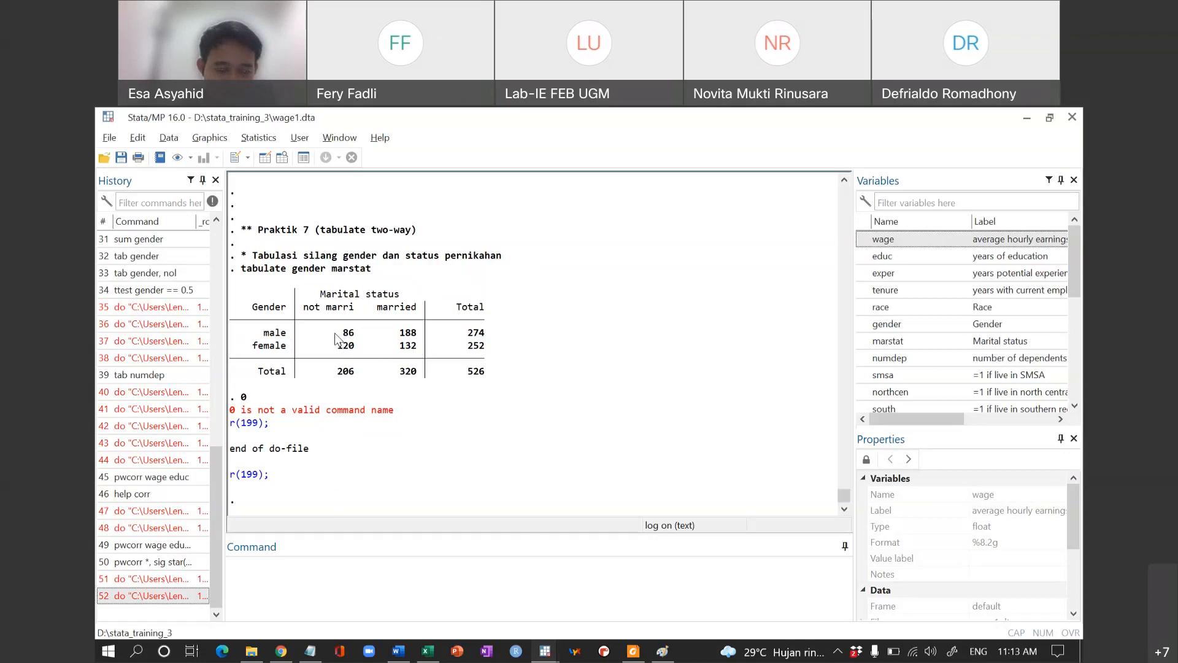
drag(348, 337, 414, 351)
click(414, 351)
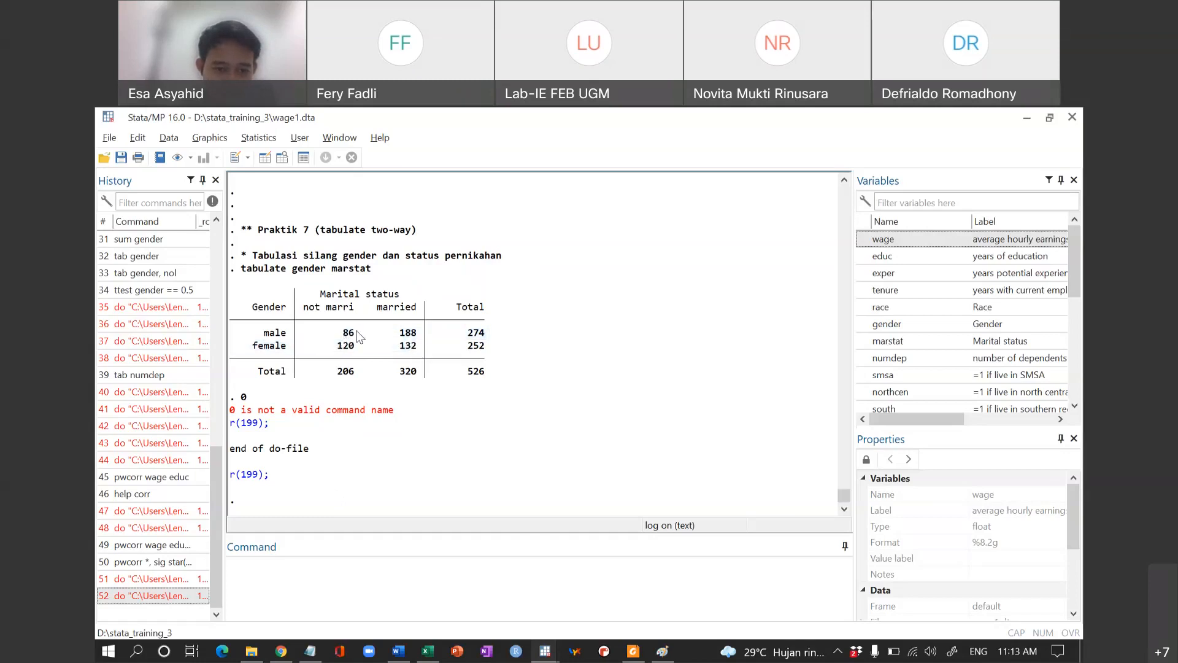
drag(358, 337, 410, 348)
click(411, 348)
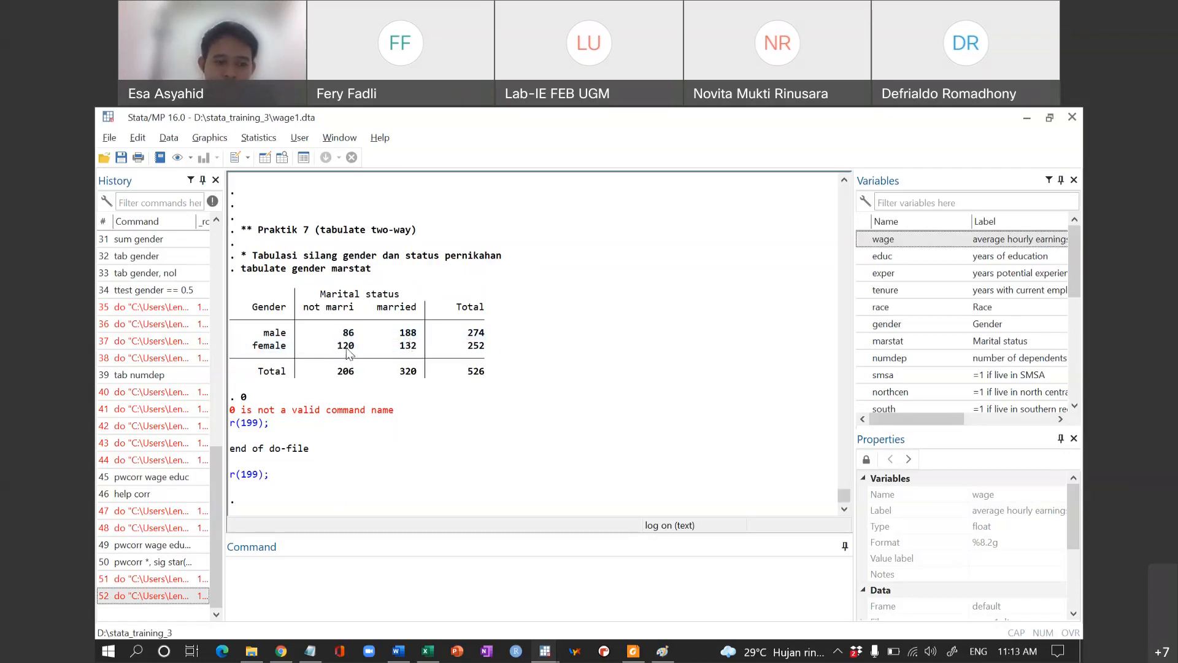
drag(348, 353, 411, 354)
click(412, 354)
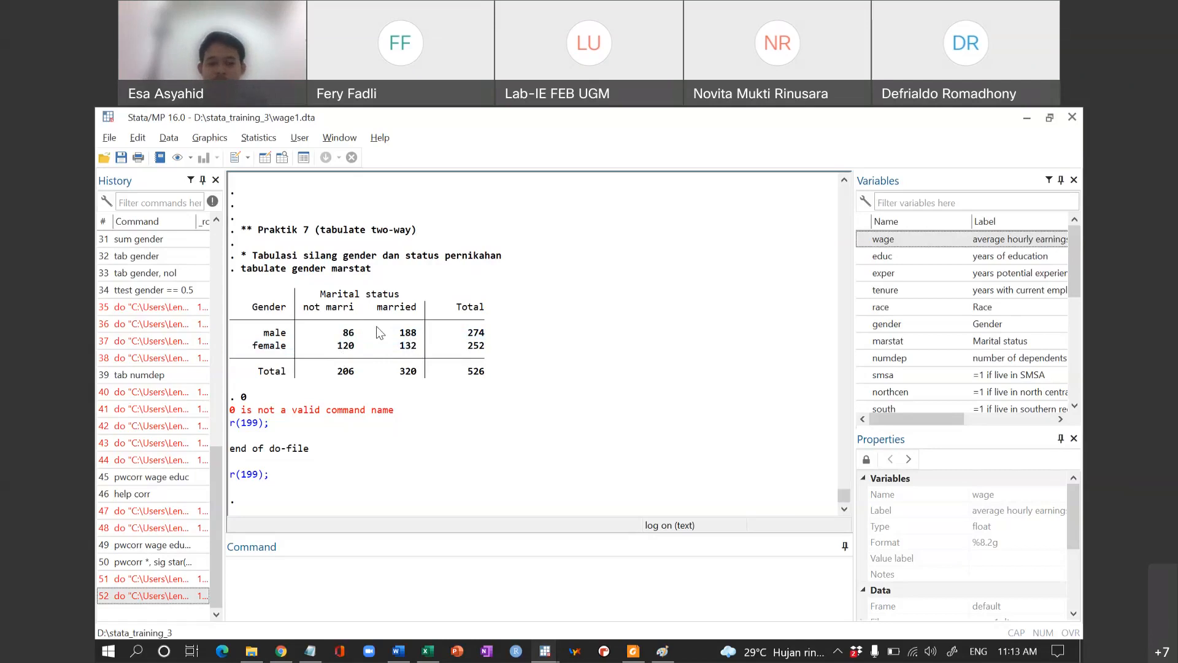
Step: In latihan_3.do, move the 0 stop line below tabulate gender marstat, row, run the do-file, and switch to the Stata results
key(alt+Tab)
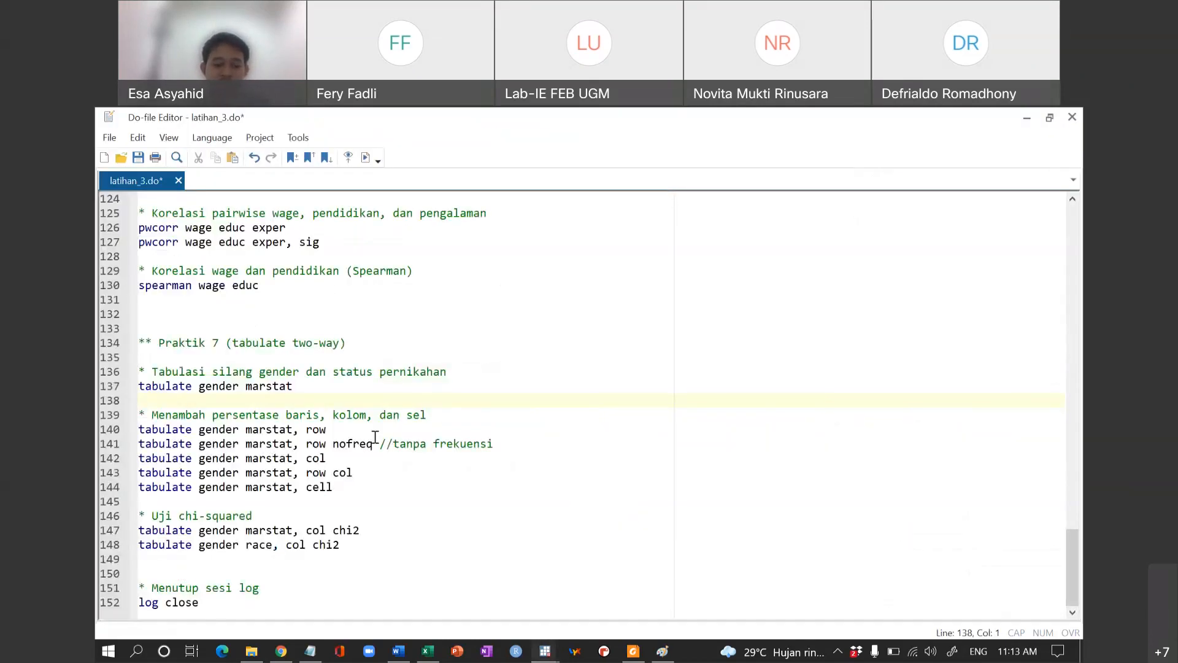
click(369, 432)
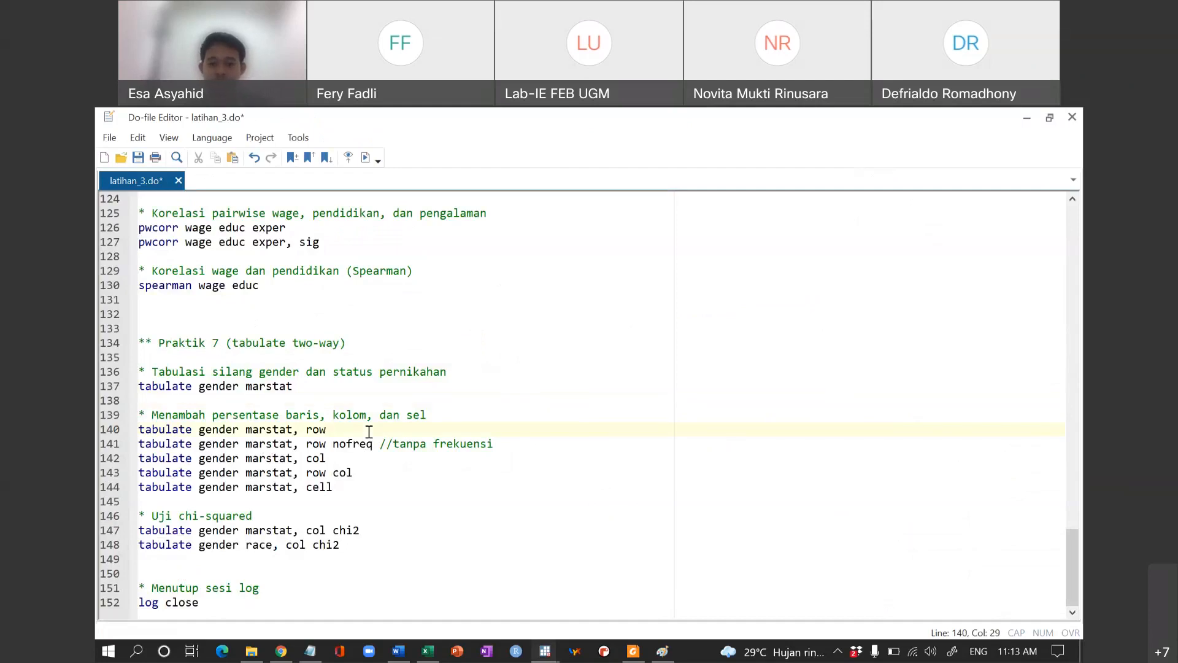
key(alt+Tab)
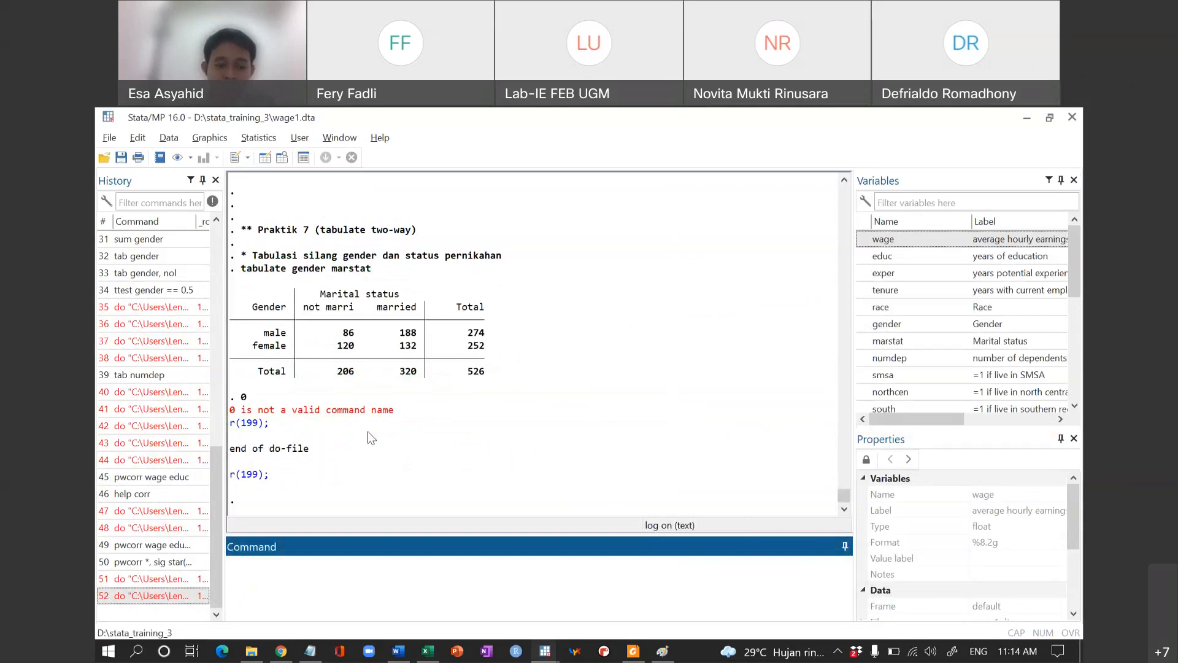
key(alt+Tab)
key(Return)
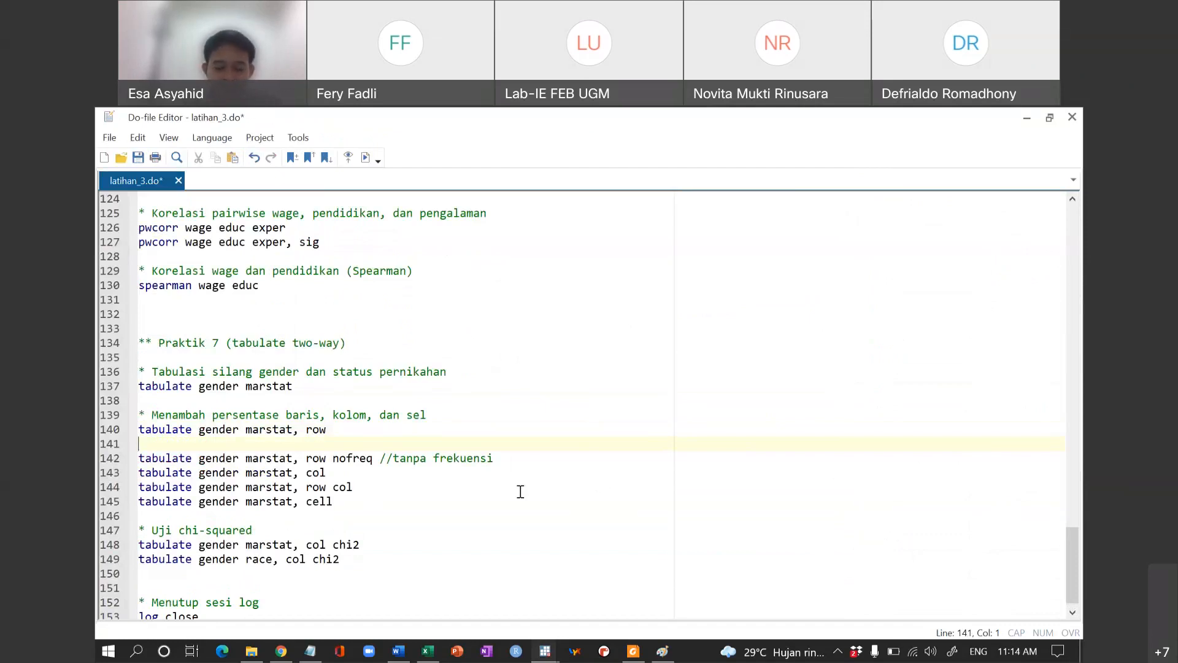
text(0)
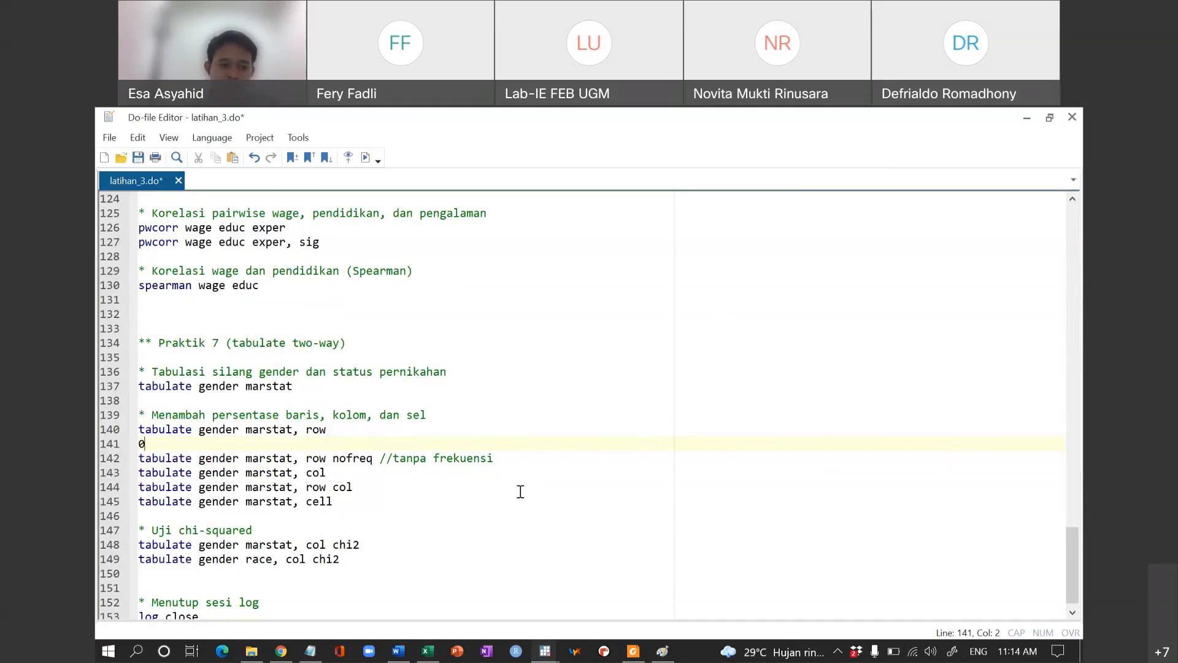
key(alt+Tab)
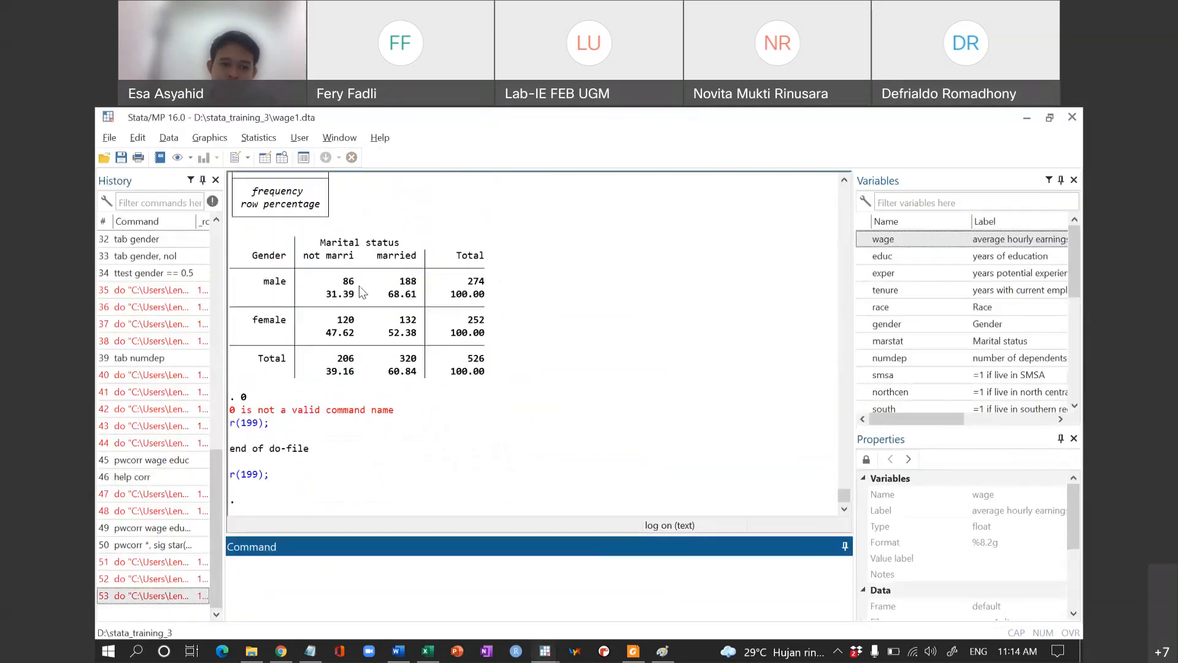
Step: Examine the frequency and row percentages of not-married and married in the male row, up to the row total
click(348, 285)
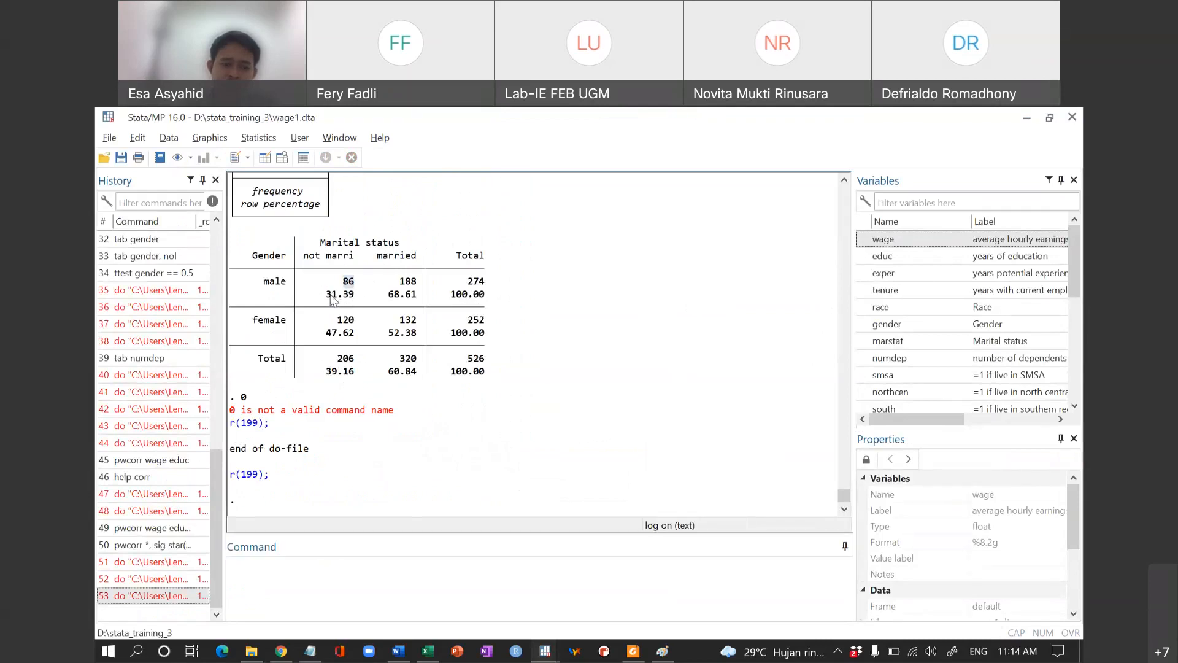
drag(326, 295, 415, 299)
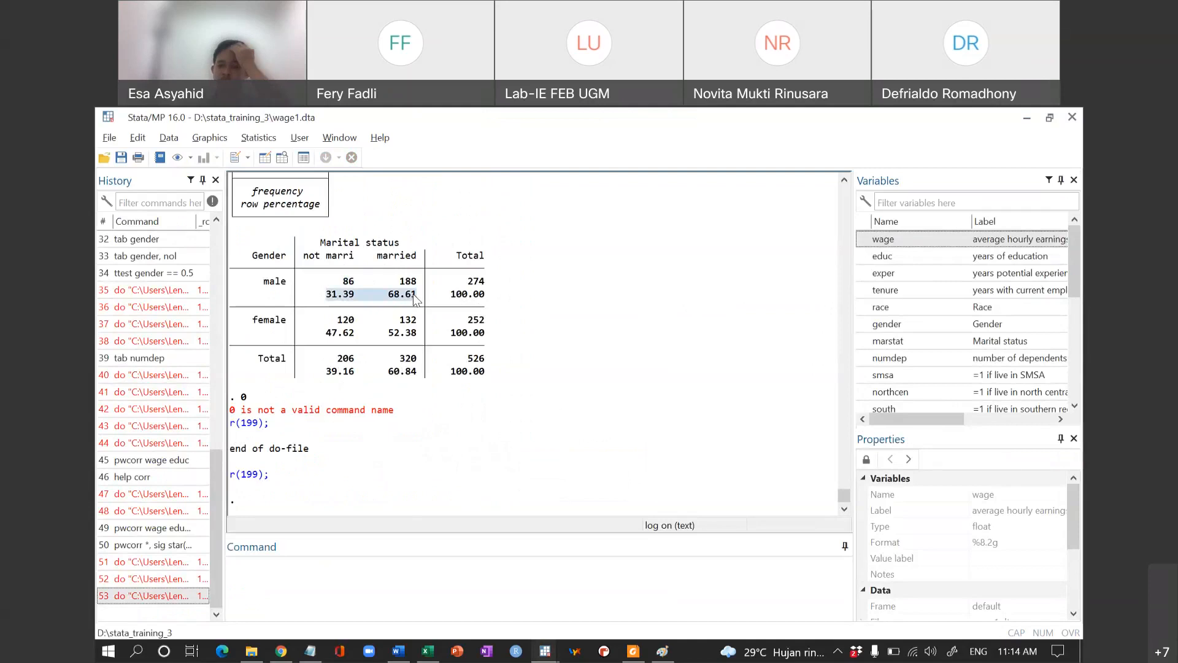
click(479, 301)
drag(263, 287, 513, 295)
drag(323, 254, 334, 255)
drag(326, 296, 354, 301)
click(401, 259)
double_click(403, 297)
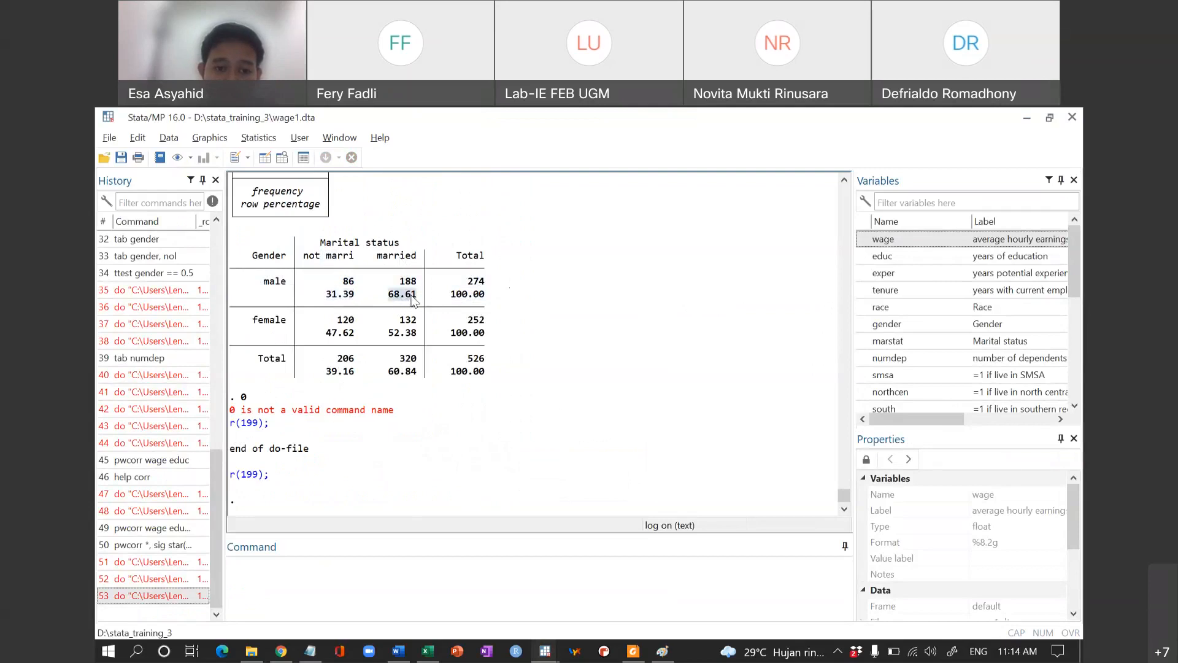
double_click(468, 296)
drag(268, 284, 496, 300)
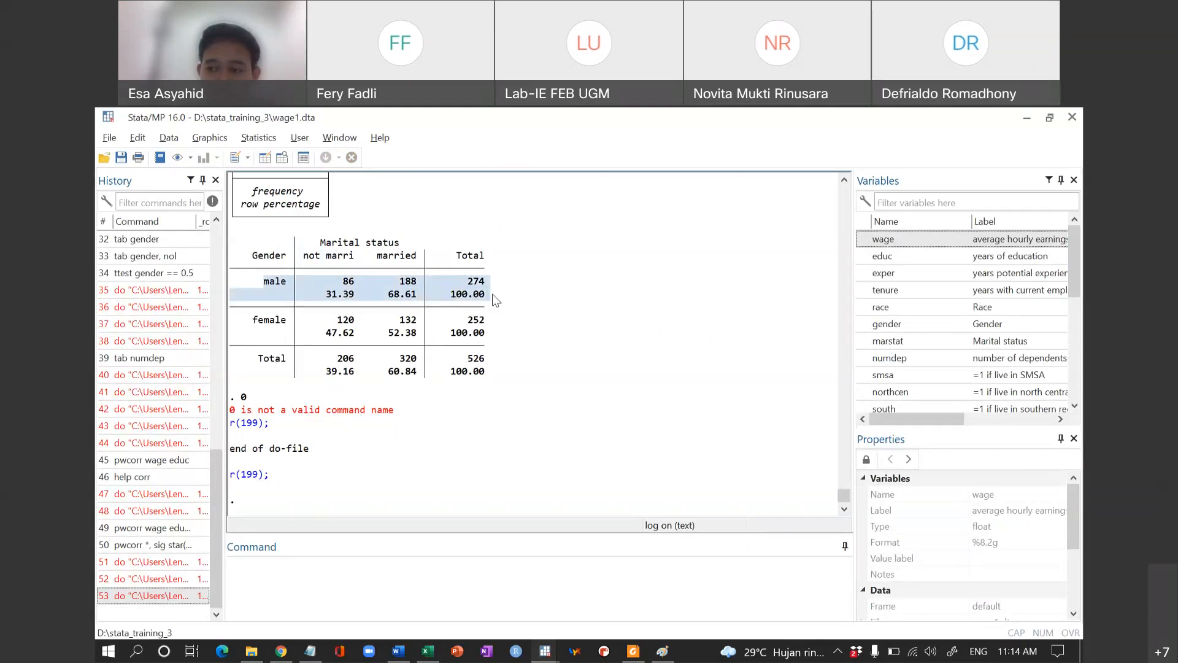
click(495, 300)
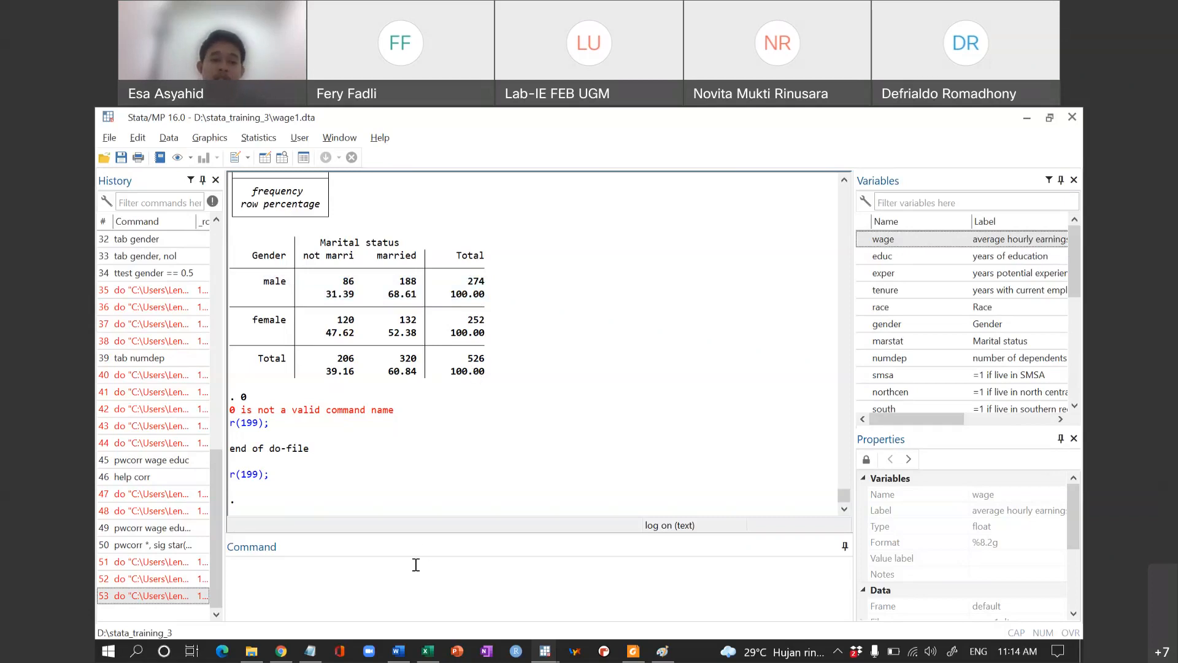
Step: Reuse the tabulate command from the results with the col option instead of row and run tabulate gender marstat, col
scroll(416, 470, up, 3)
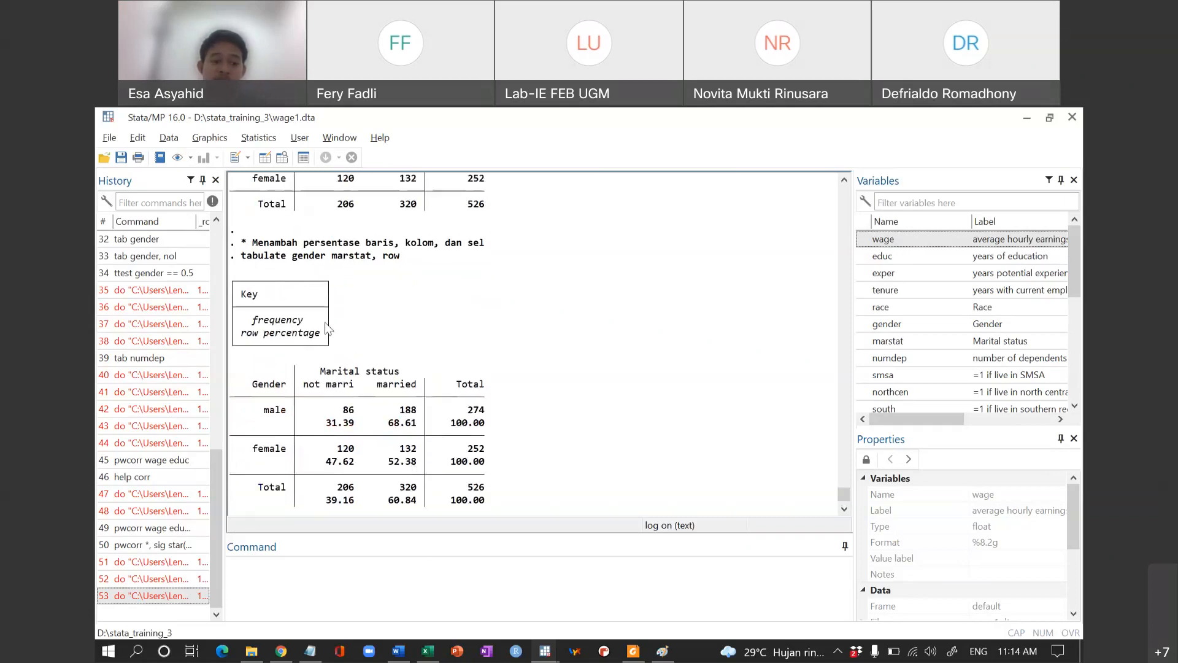
drag(244, 258, 448, 260)
key(ctrl+c)
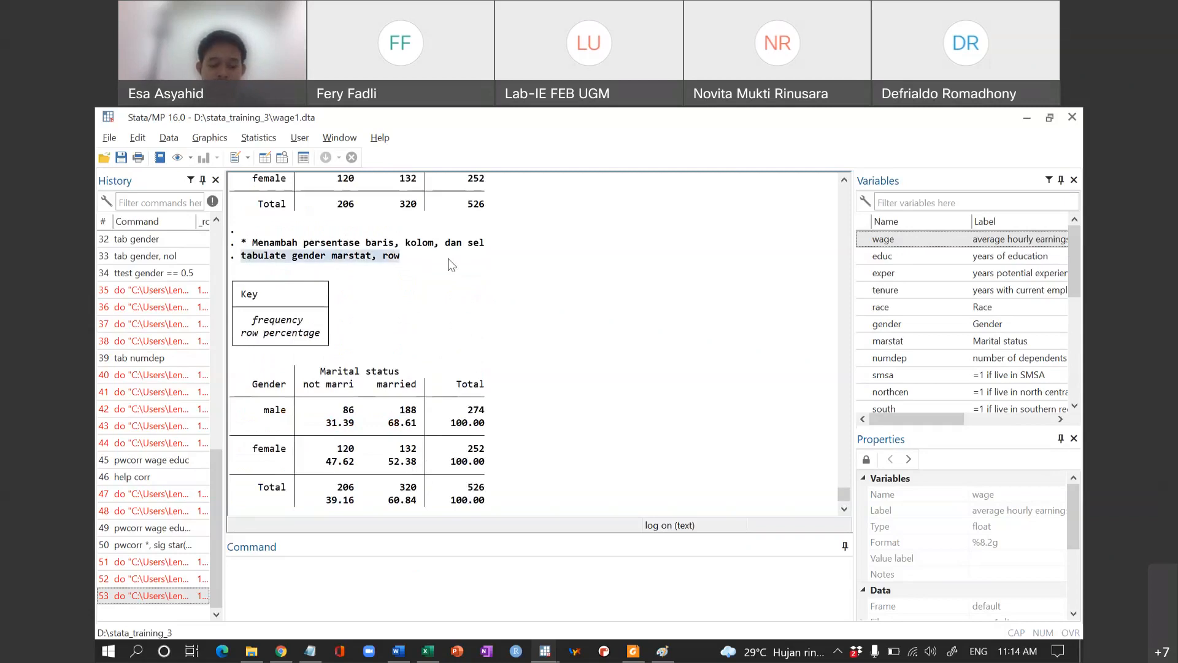
click(353, 591)
key(ctrl+v)
key(BackSpace)
key(BackSpace)
key(BackSpace)
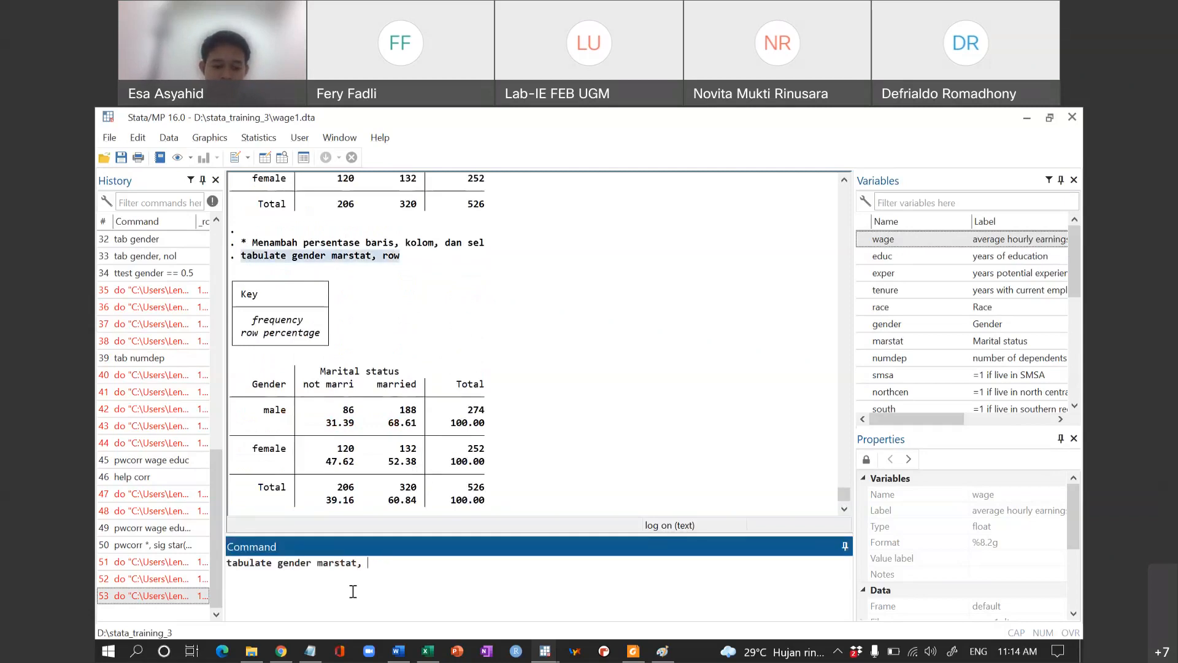
text(col)
key(Return)
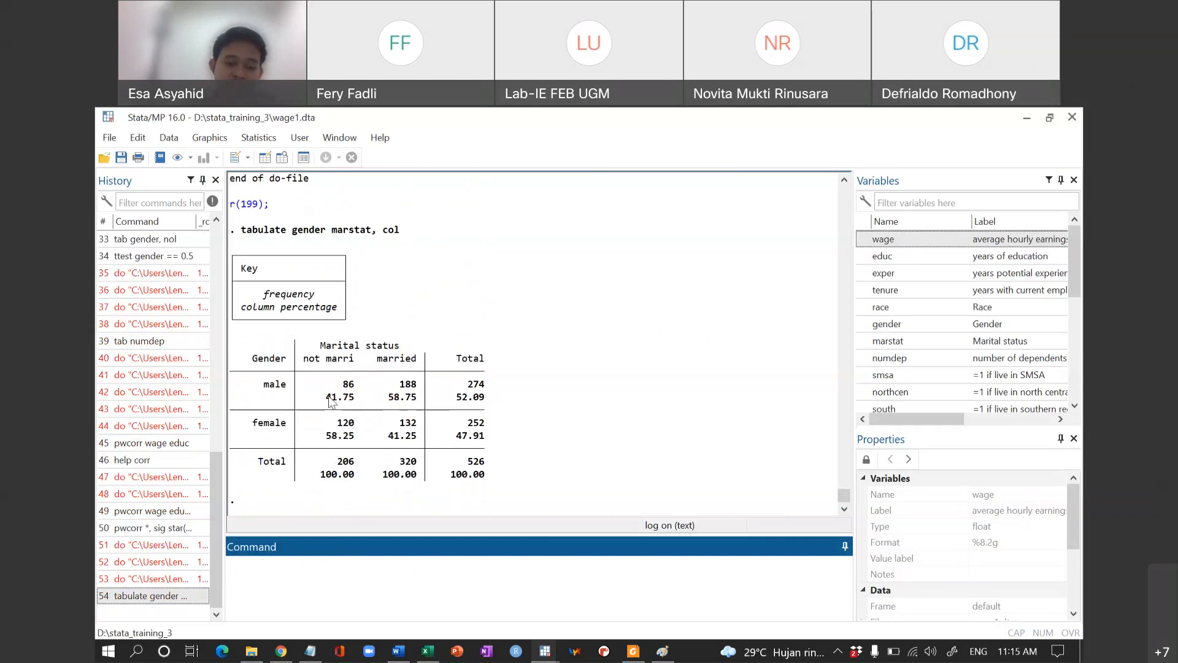
Step: Examine the male, female and total column percentages for not married, and compare the male row across both marital statuses
drag(326, 397, 352, 405)
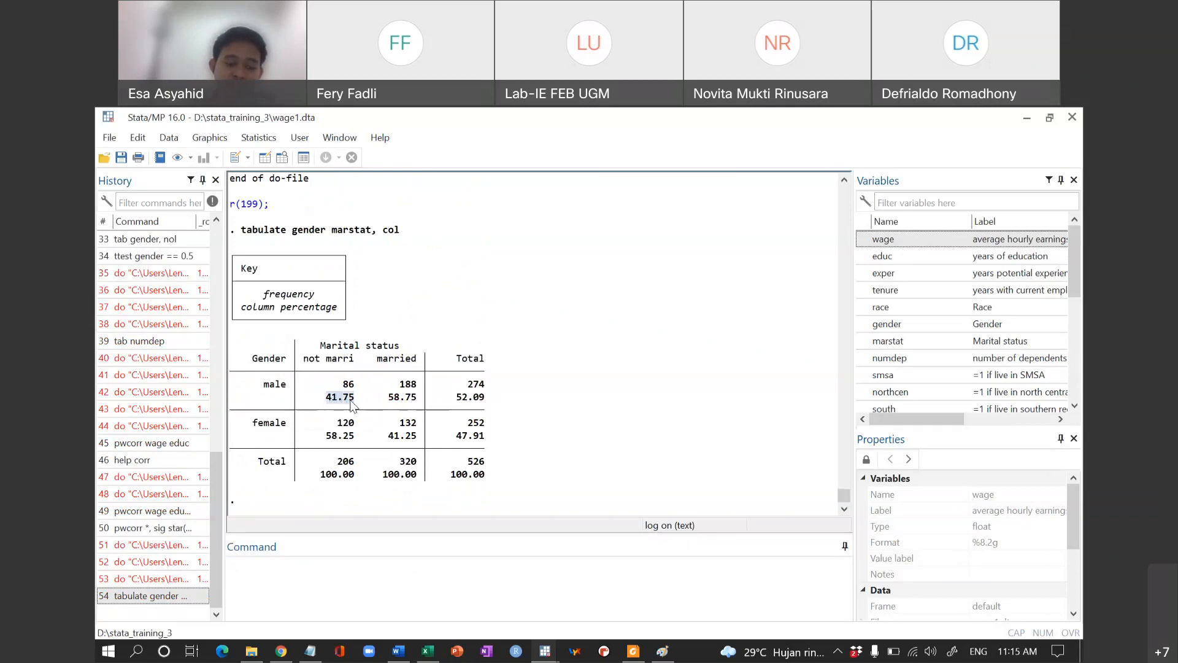
drag(327, 439, 350, 442)
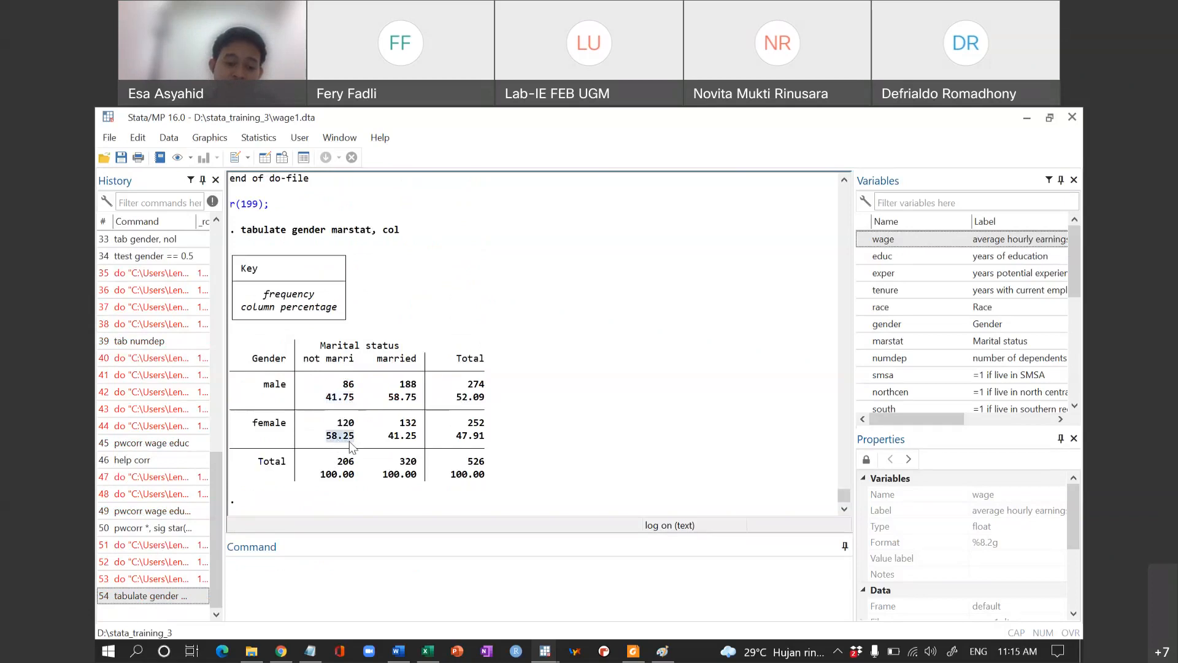
drag(321, 477, 353, 486)
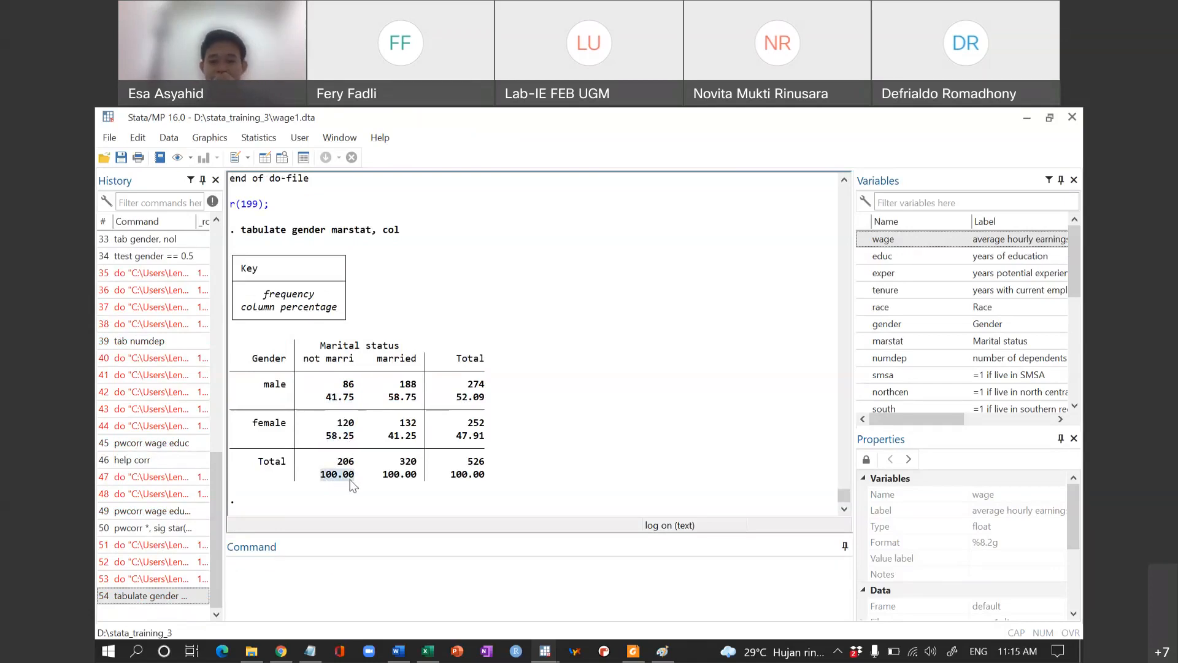
drag(383, 232, 396, 234)
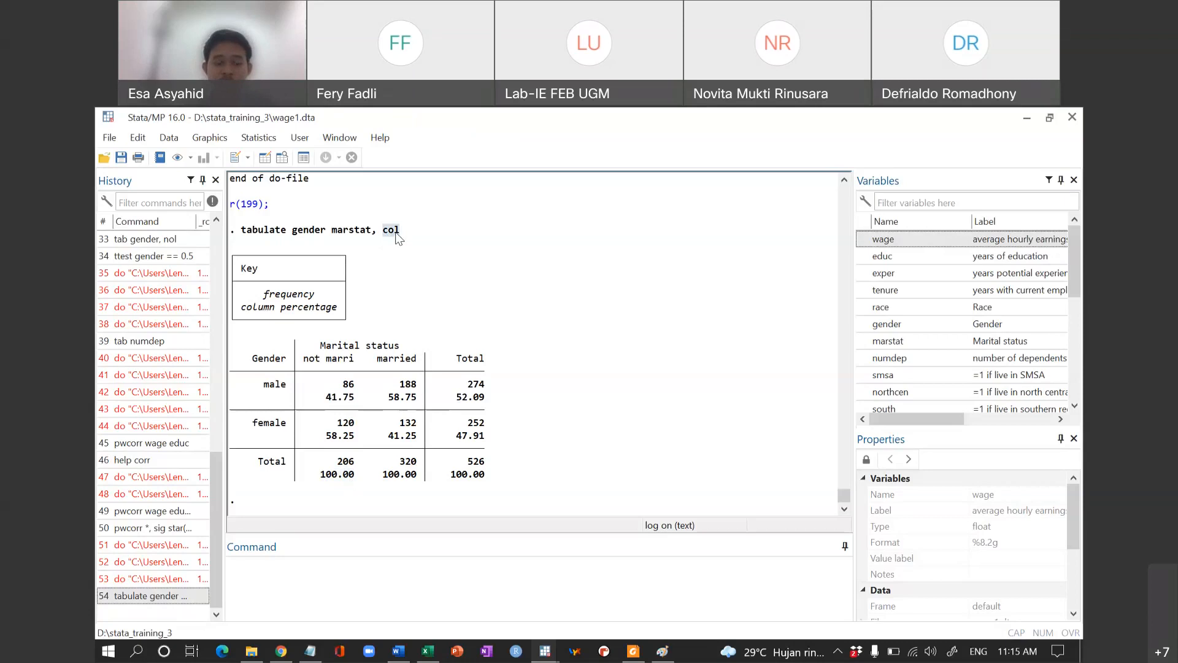
drag(343, 386, 393, 404)
click(393, 402)
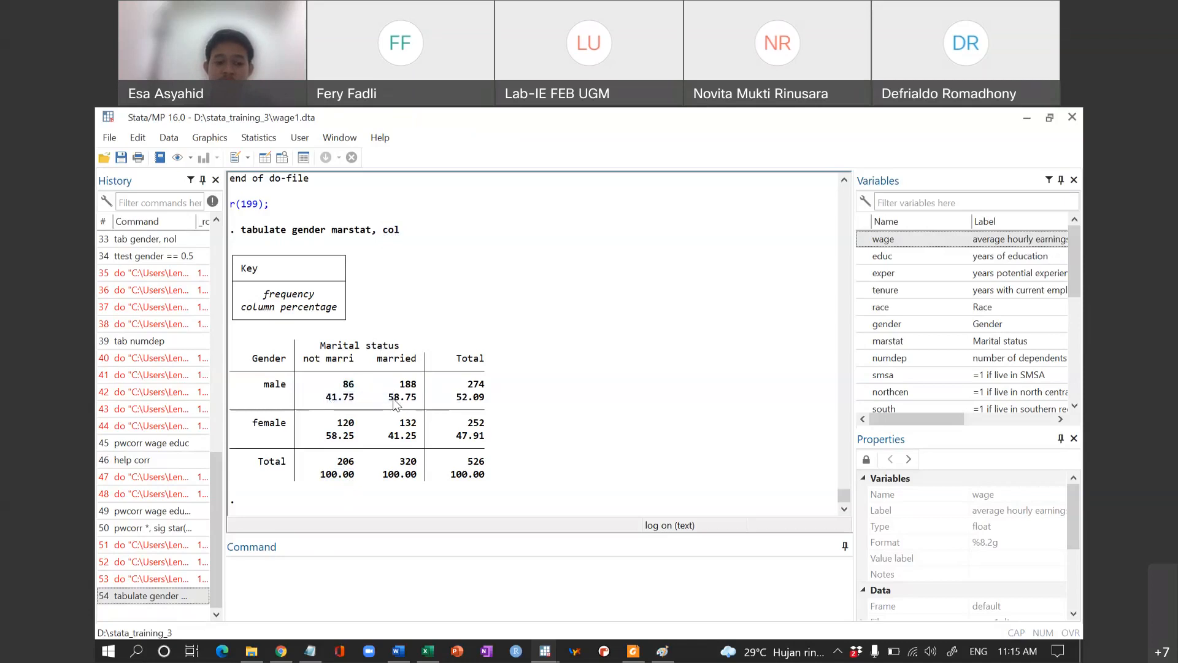
Step: Move the 0 stop line below tabulate gender marstat, row nofreq, run latihan_3.do, and review the percentages-only table in the results
key(alt+Tab)
key(BackSpace)
key(BackSpace)
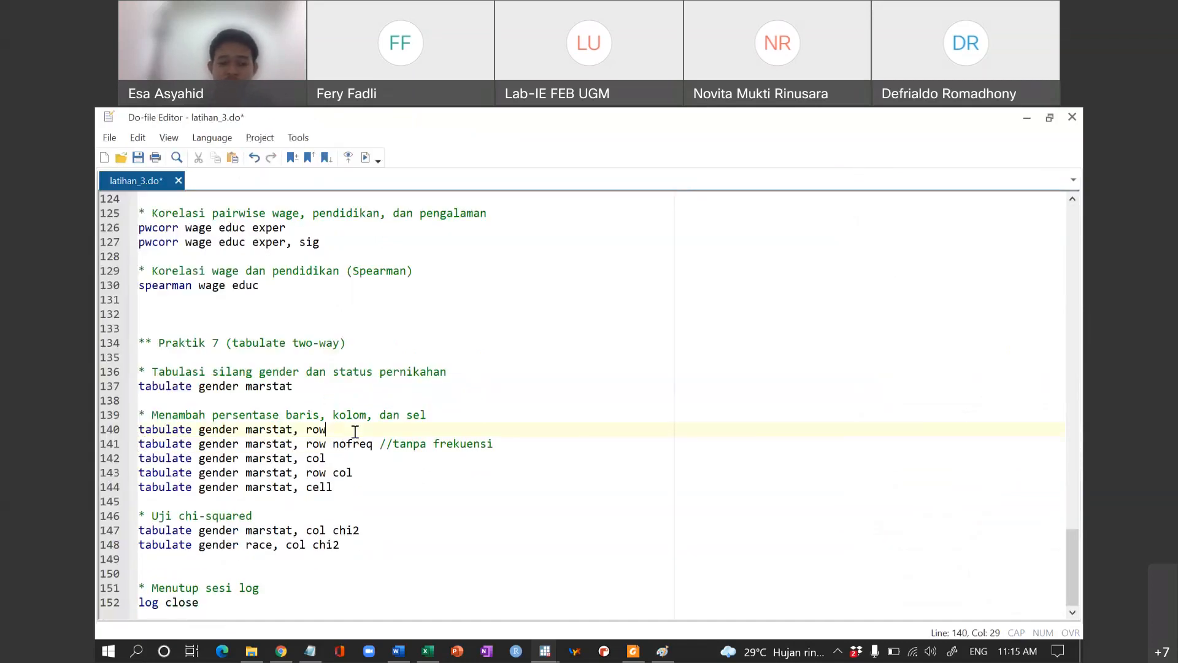
key(Down)
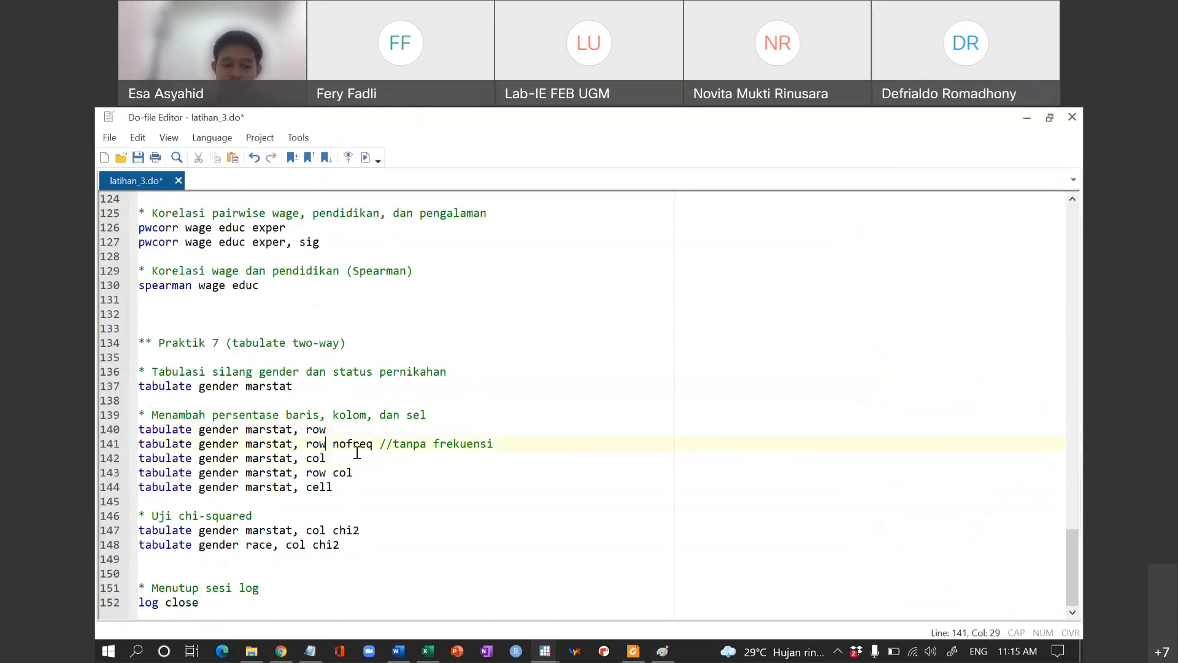
key(Right)
key(Right)
key(Right)
key(Right)
key(Right)
key(Right)
key(Right)
key(Right)
key(Return)
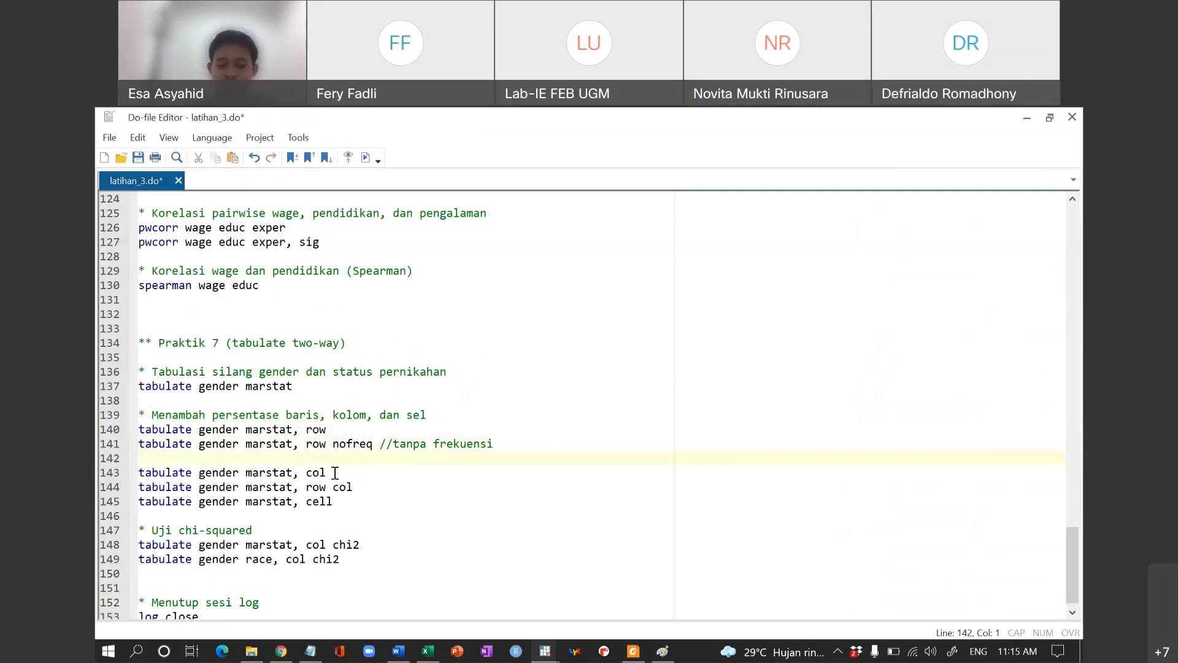
text(0)
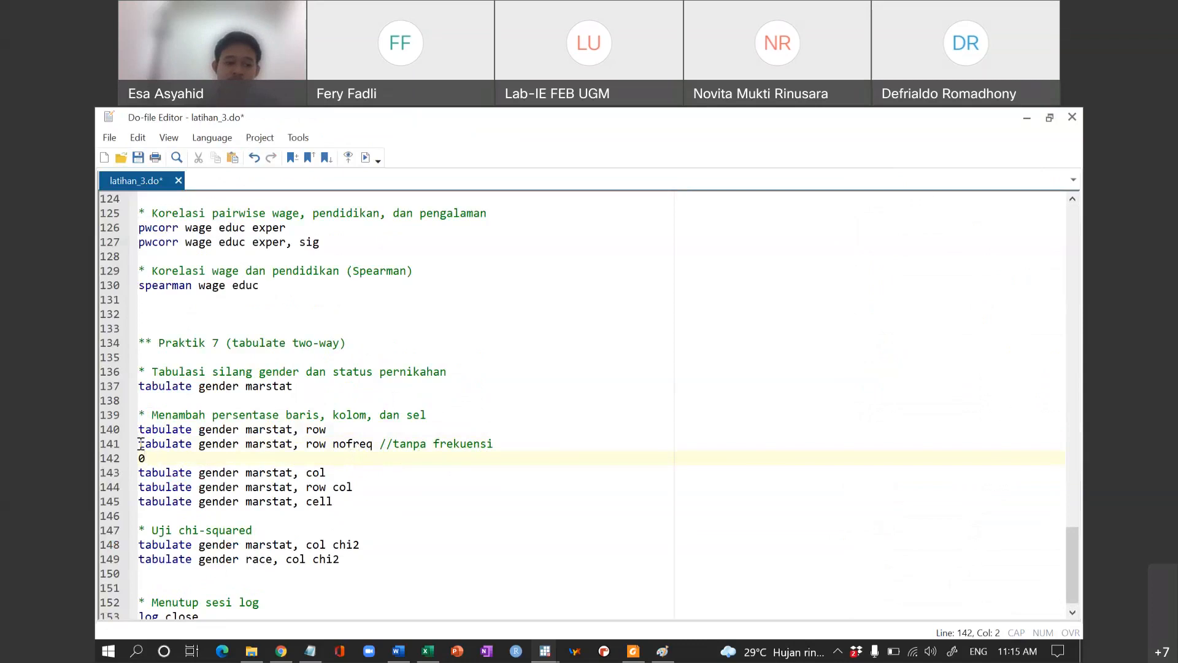
drag(140, 443, 505, 443)
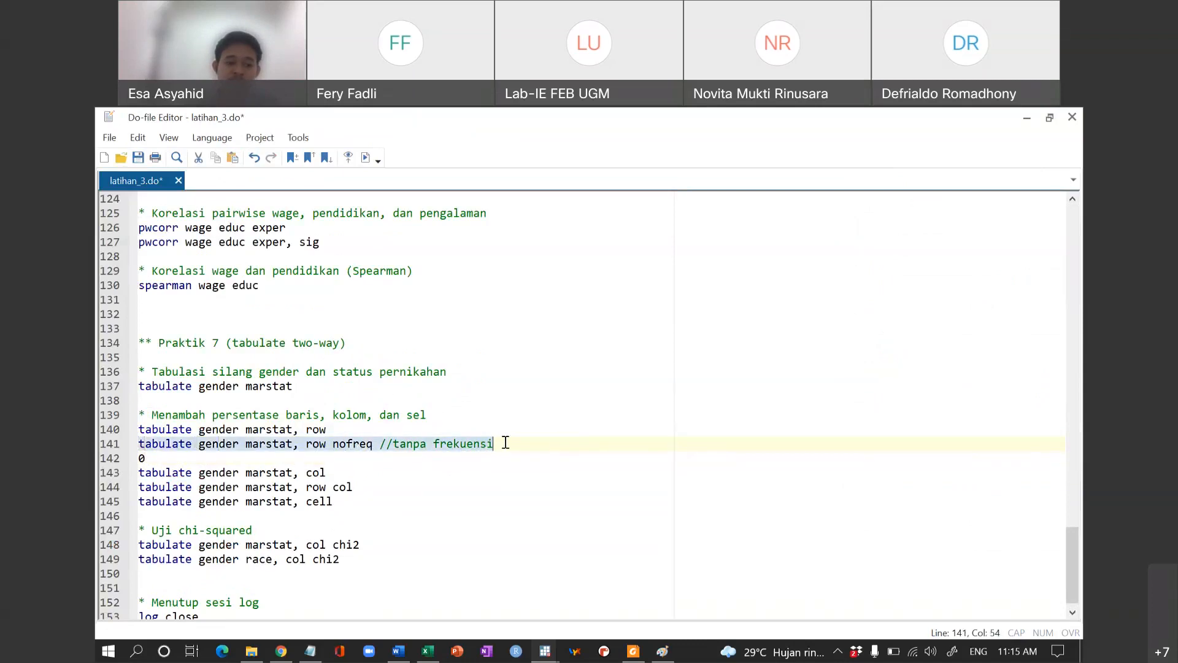
click(449, 459)
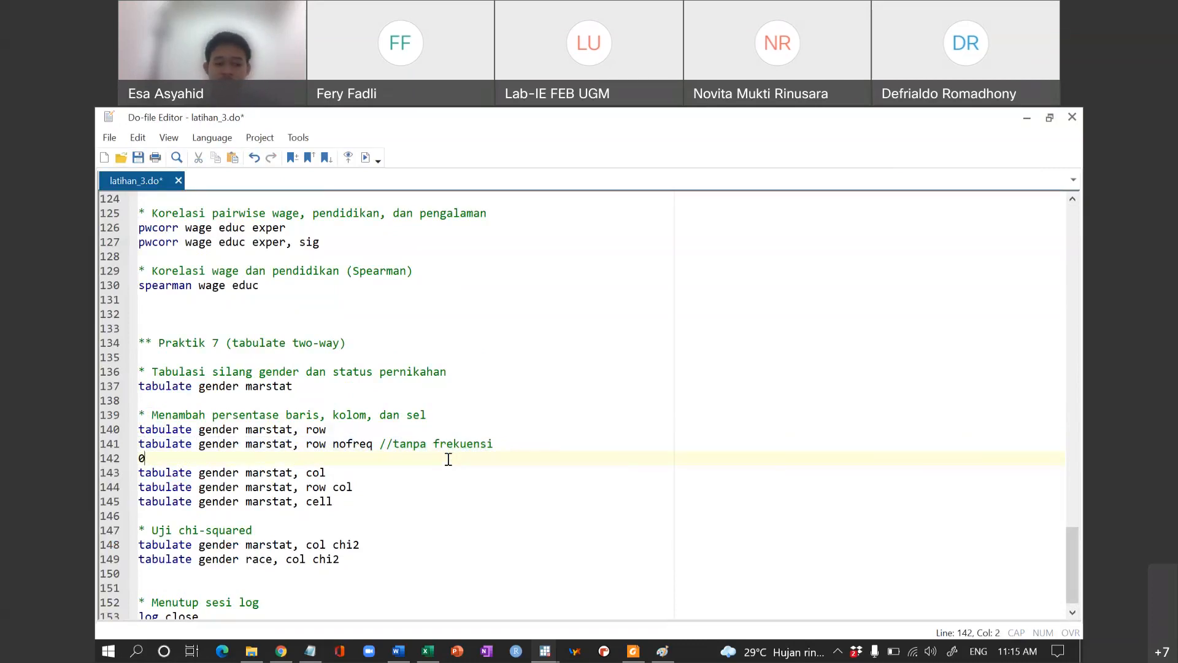
key(alt+Tab)
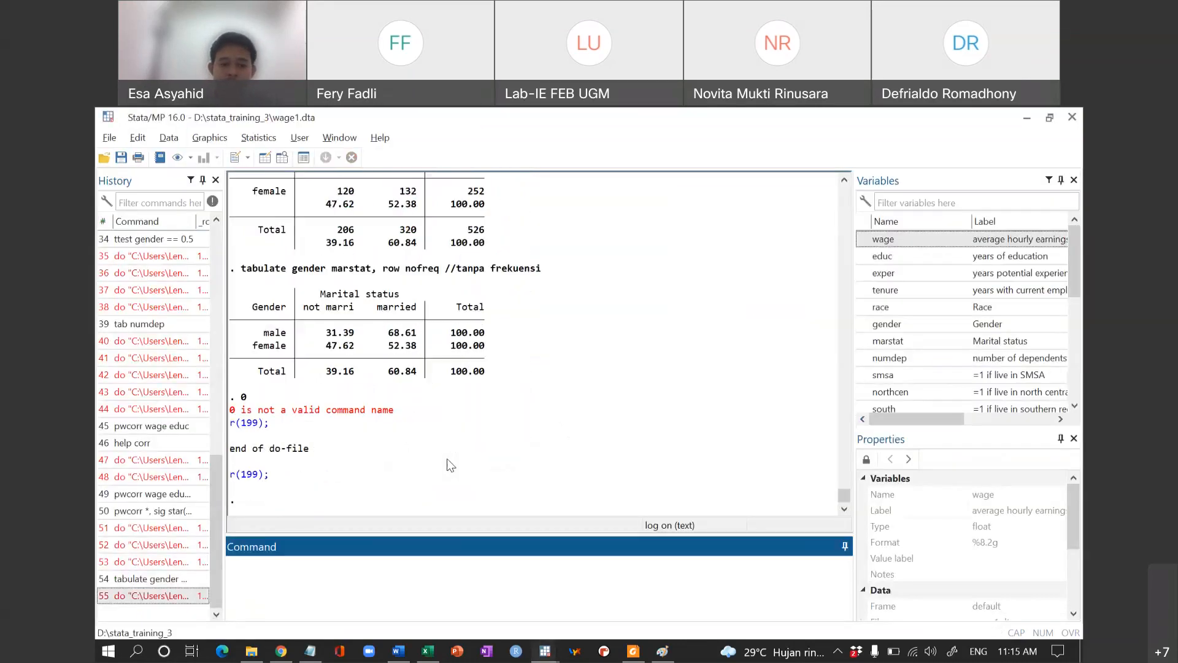
drag(322, 333, 431, 356)
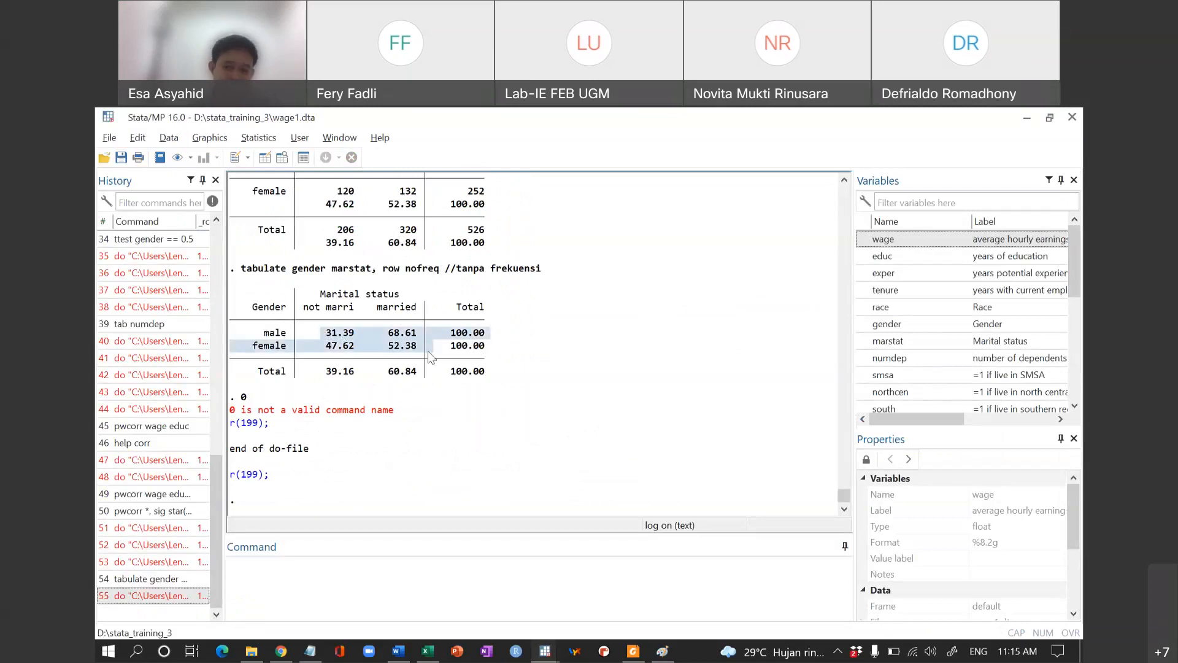
click(430, 357)
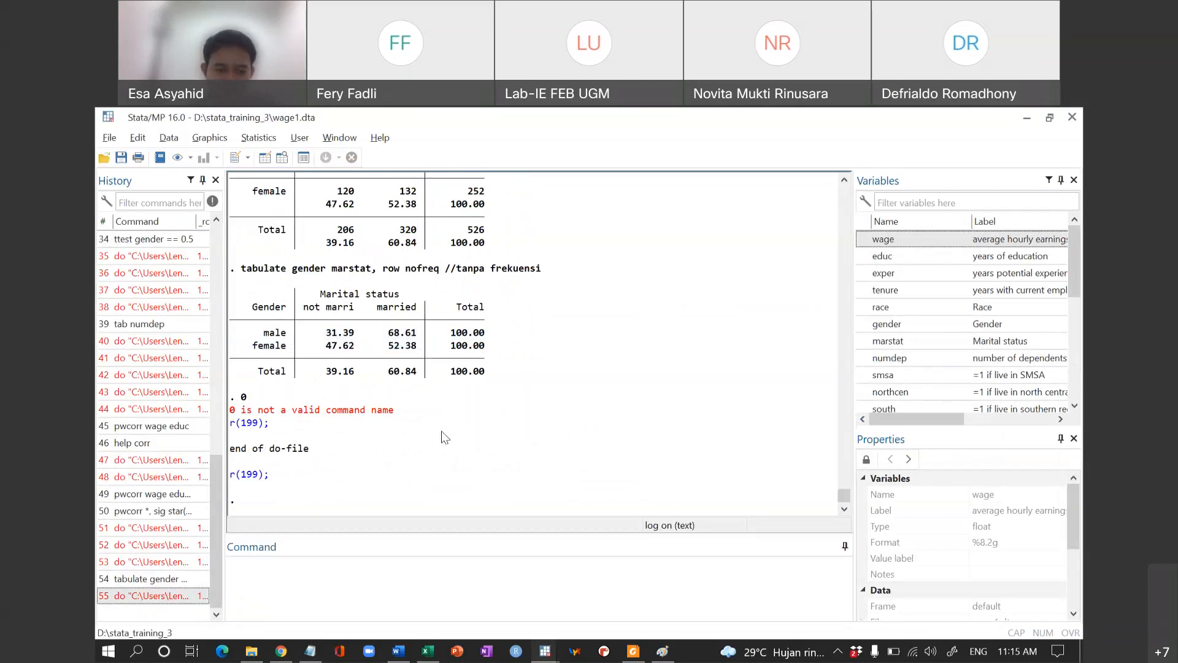
Step: Move the 0 stop line below tabulate gender marstat, row col, run latihan_3.do, and bring its output table into view in the results
key(alt+Tab)
key(BackSpace)
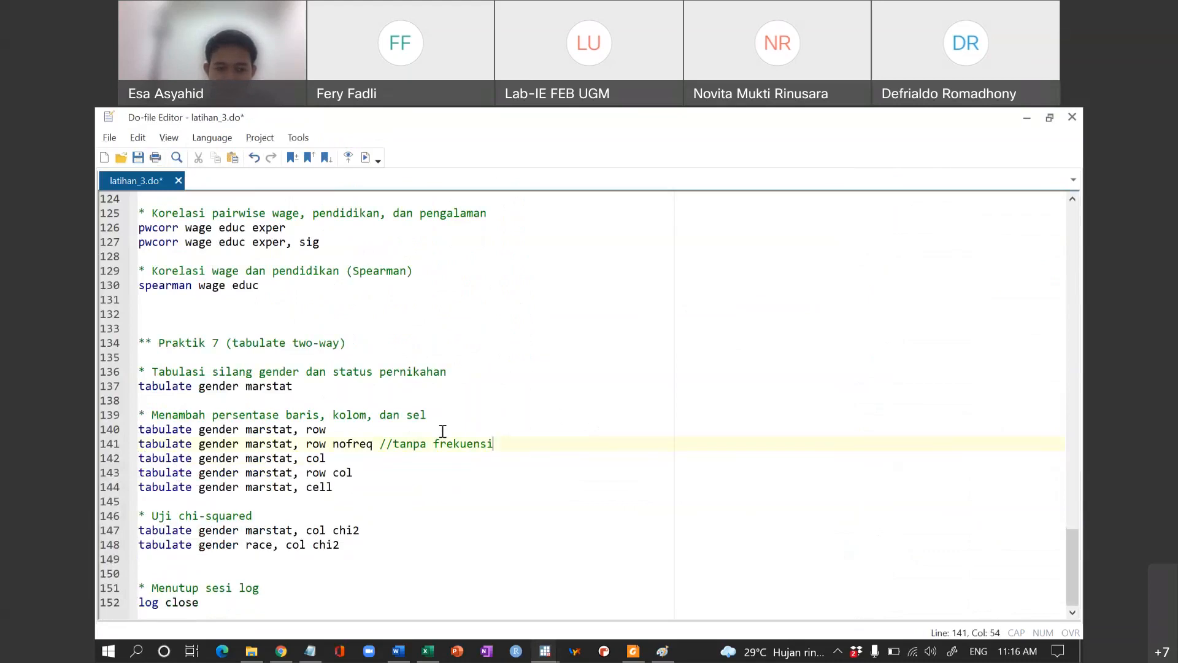
key(Return)
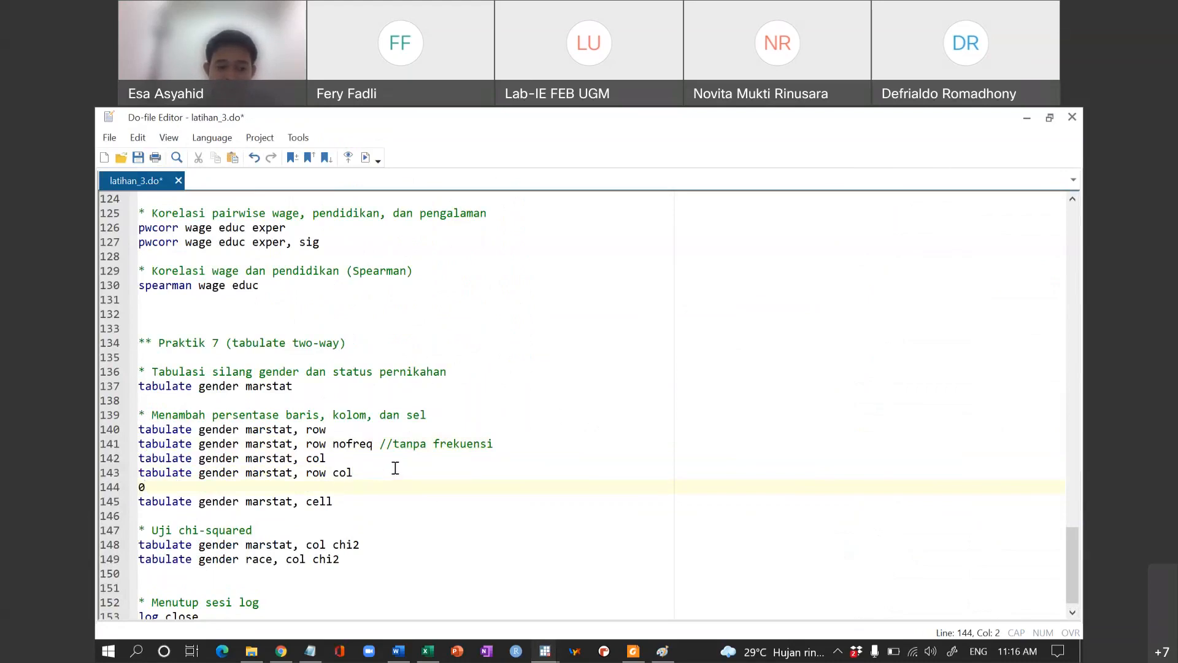
key(alt+Tab)
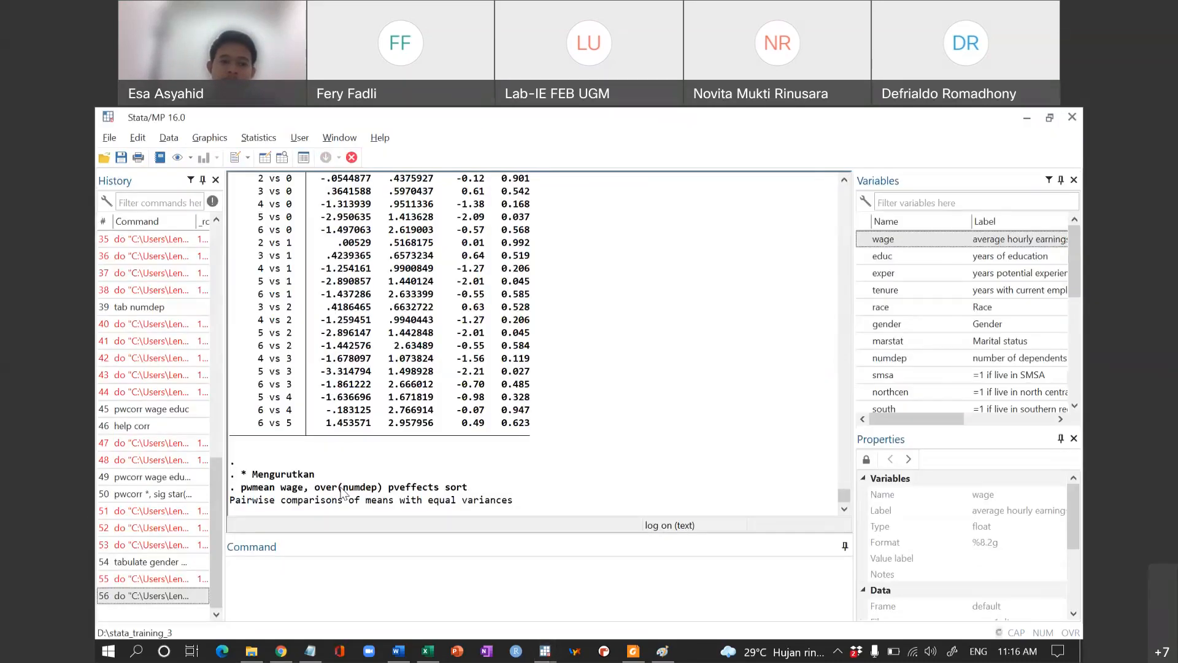
scroll(404, 299, up, 1)
scroll(403, 298, up, 1)
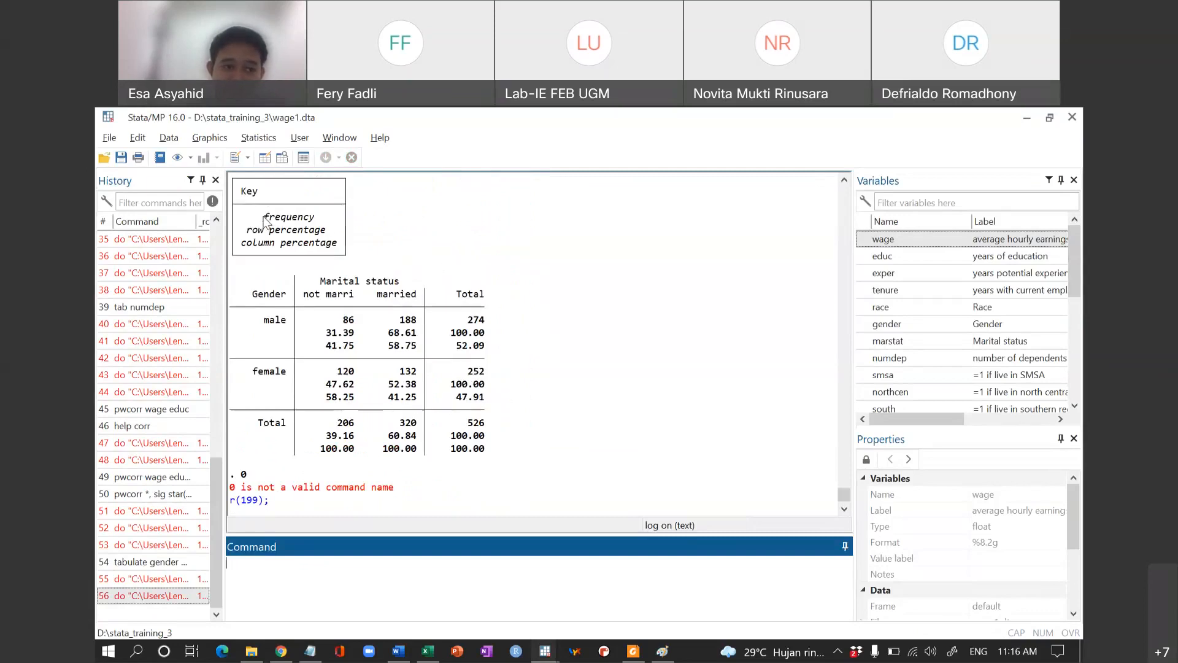
Step: Match the key's frequency, row percentage and column percentage entries to the three values in the male, not-married cell
drag(264, 218, 320, 220)
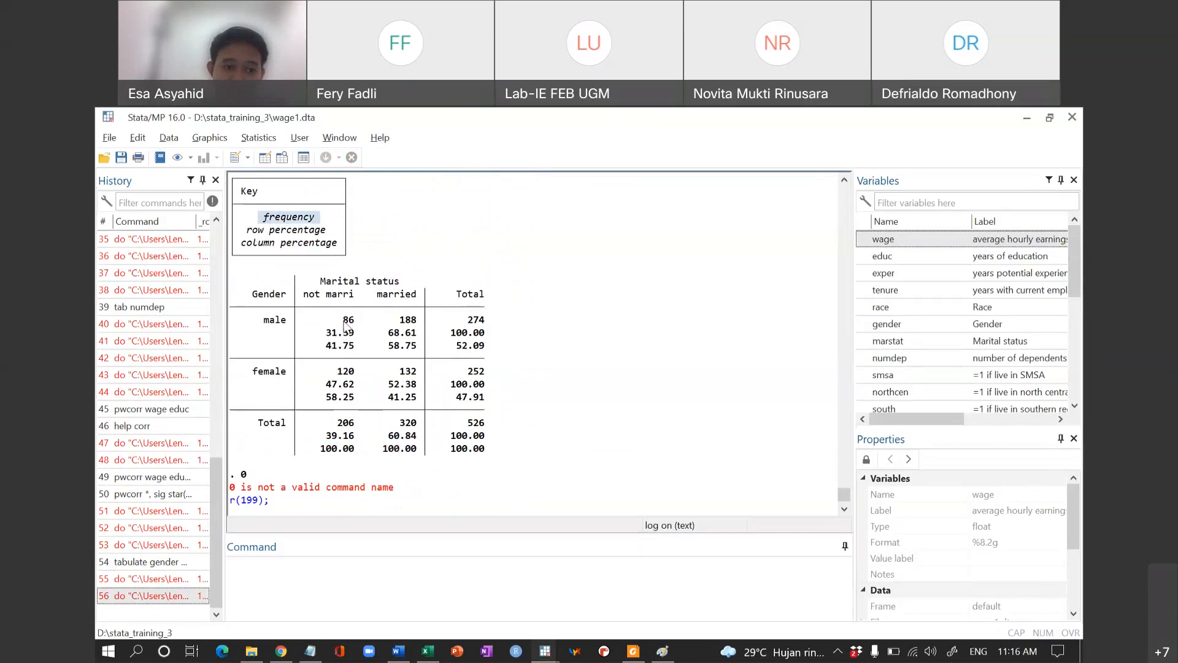
drag(344, 320, 353, 321)
drag(248, 229, 332, 238)
drag(325, 332, 355, 334)
drag(241, 243, 337, 244)
drag(327, 345, 354, 352)
click(354, 353)
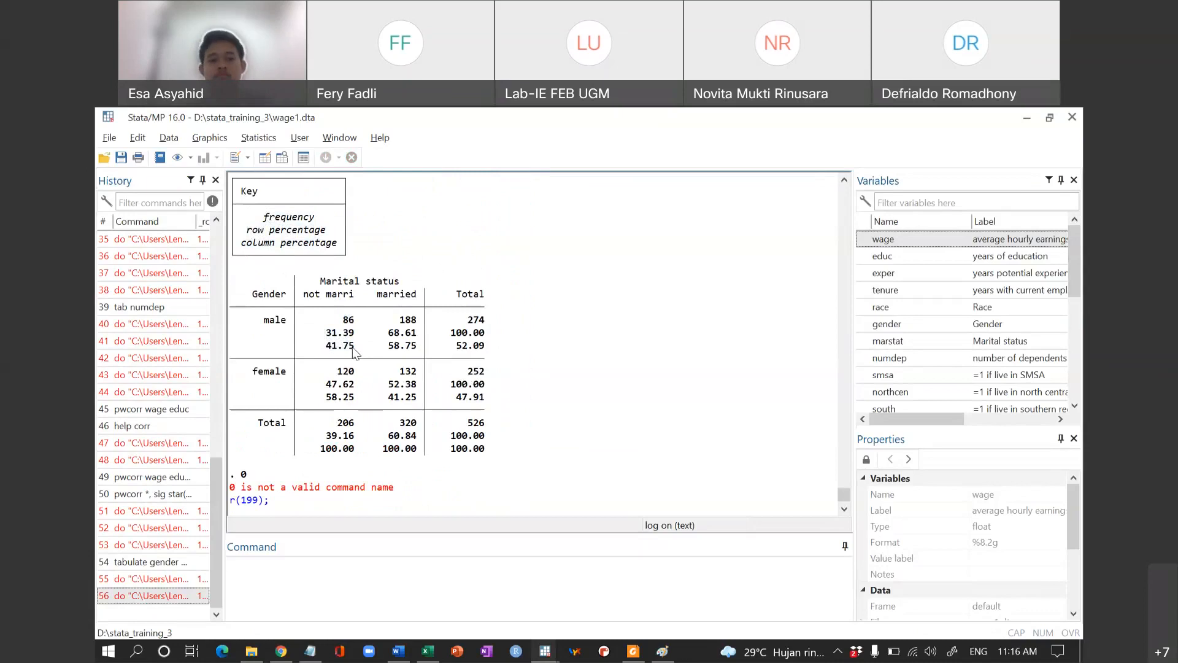
Step: Move the 0 stop line below tabulate gender marstat, cell, run latihan_3.do, and examine the male, not-married cell percentage
key(alt+Tab)
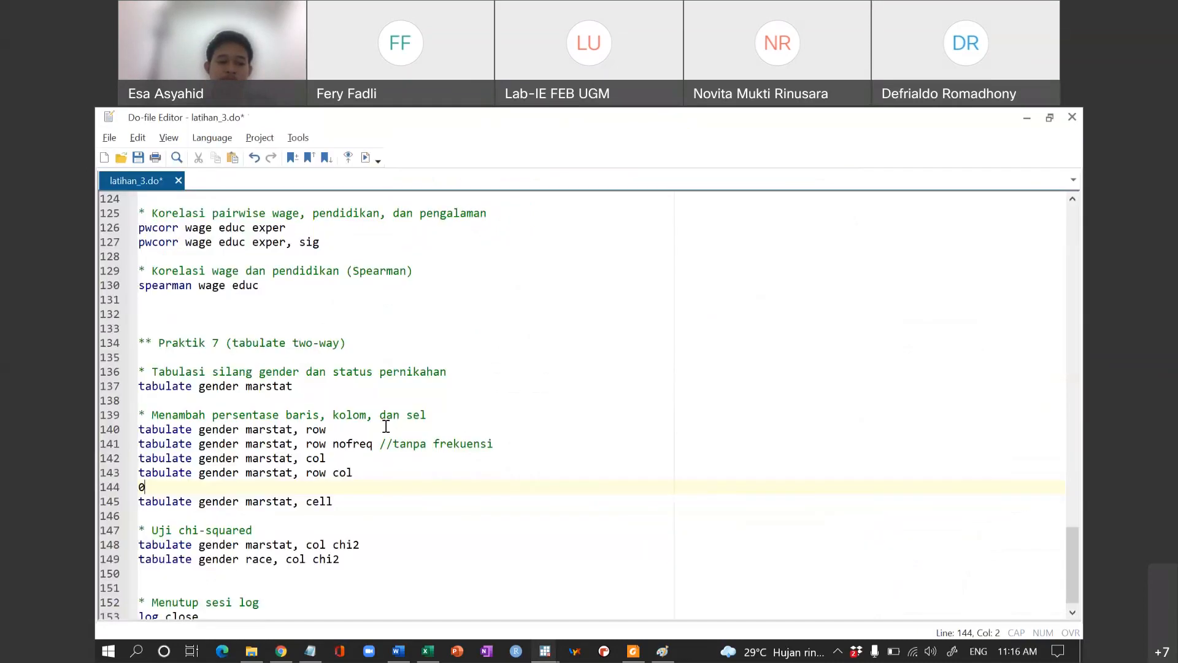
click(407, 496)
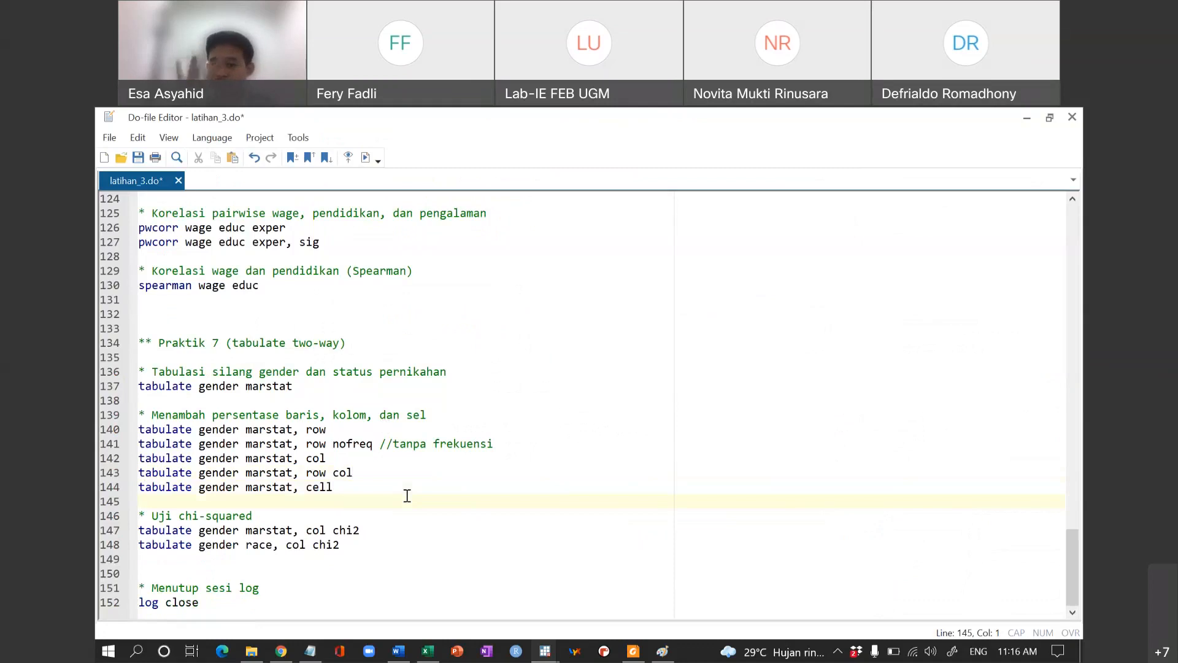
text(0)
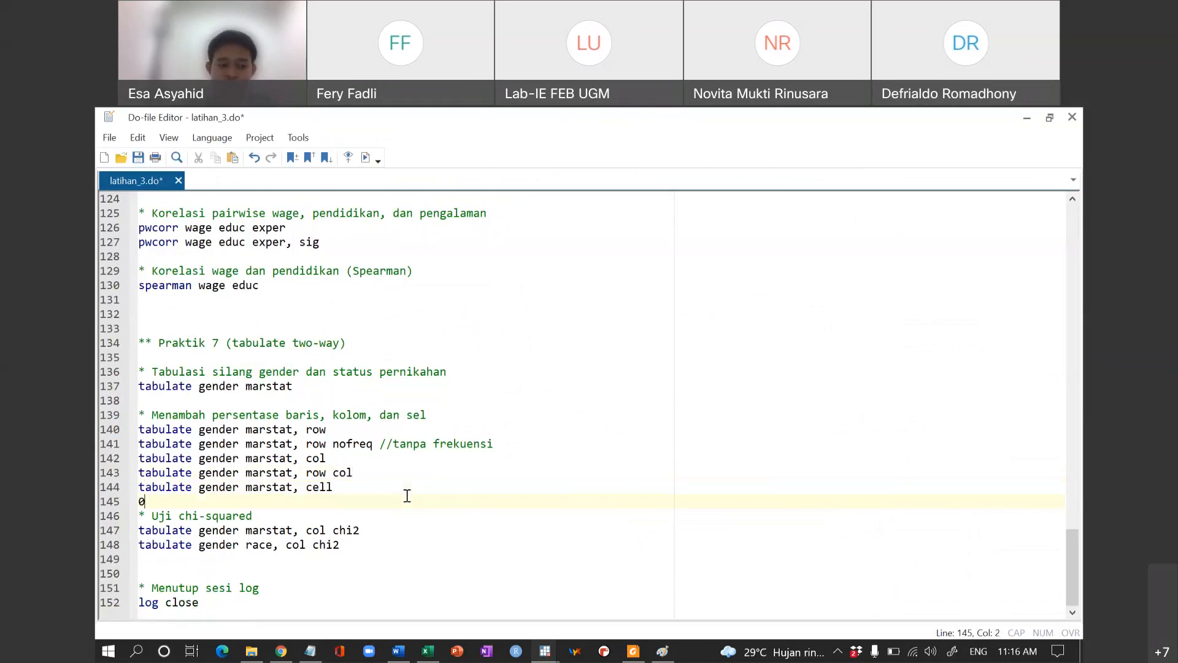
key(alt+Tab)
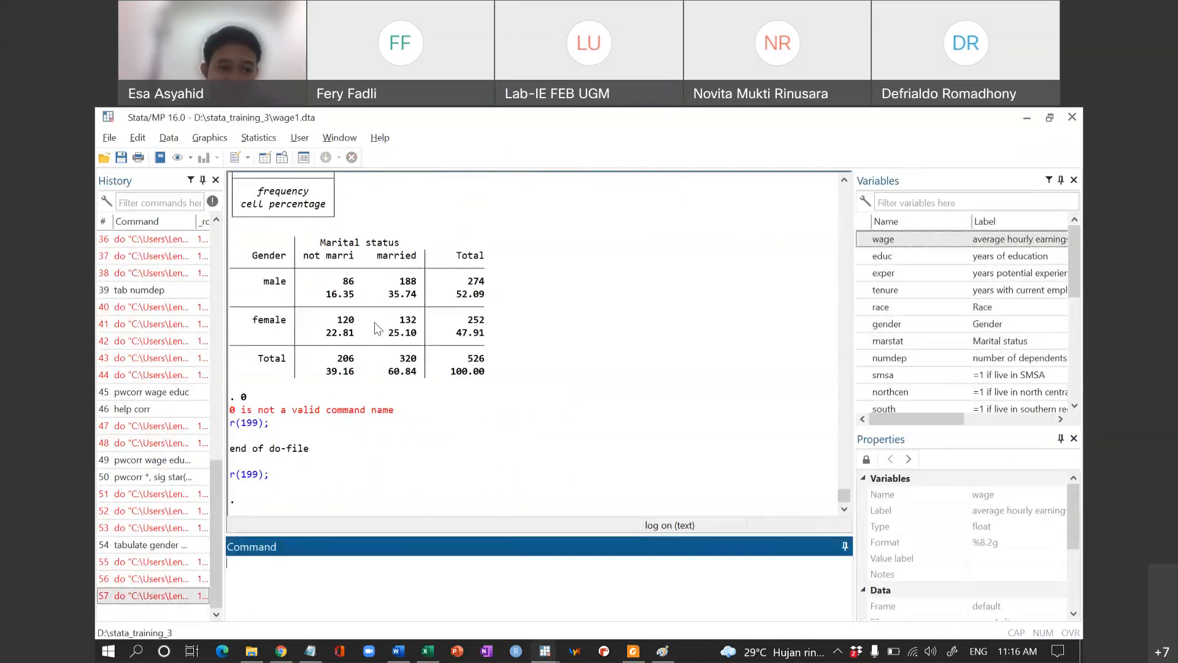
scroll(376, 325, up, 1)
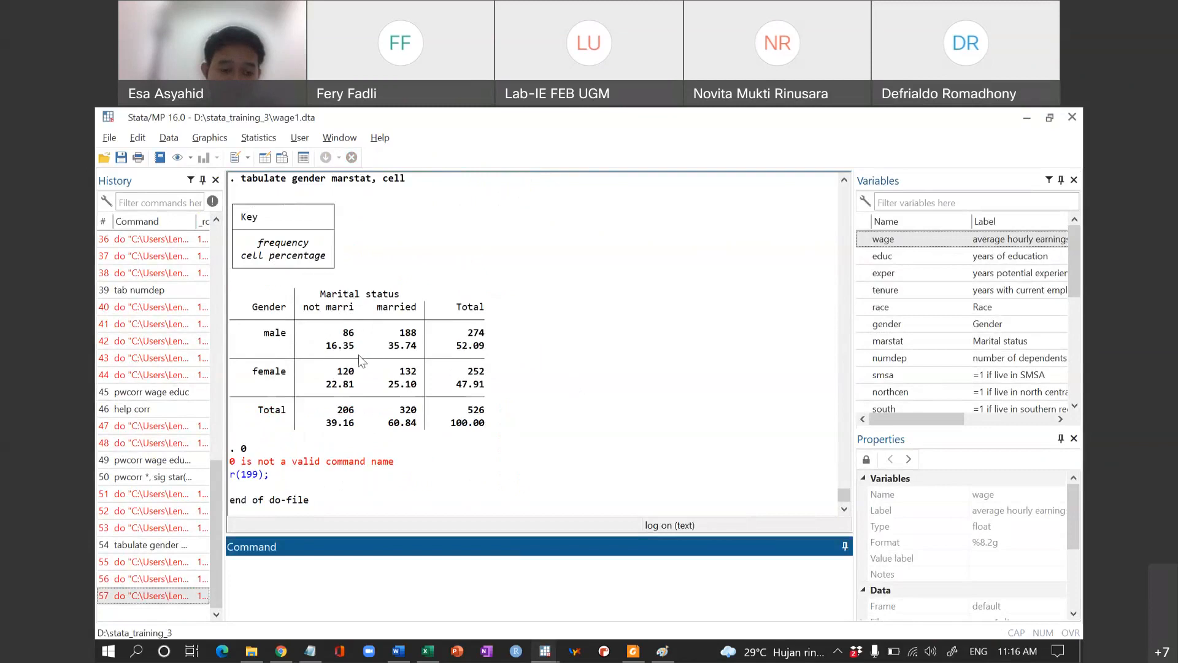
drag(345, 333, 359, 314)
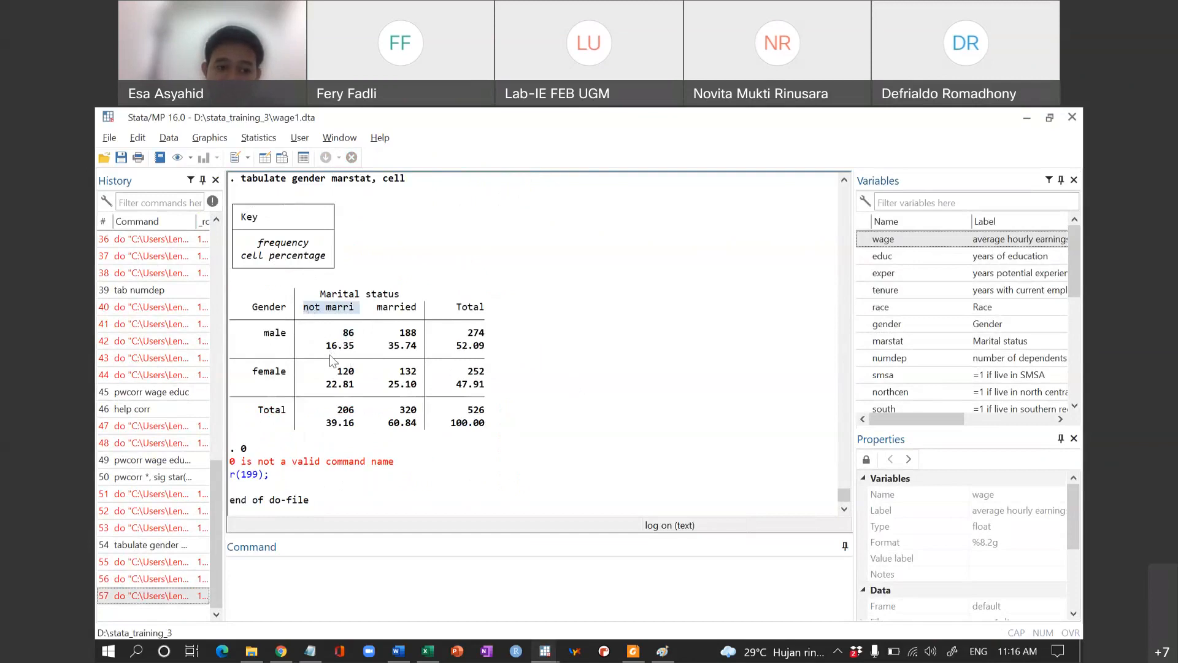
drag(325, 348, 354, 353)
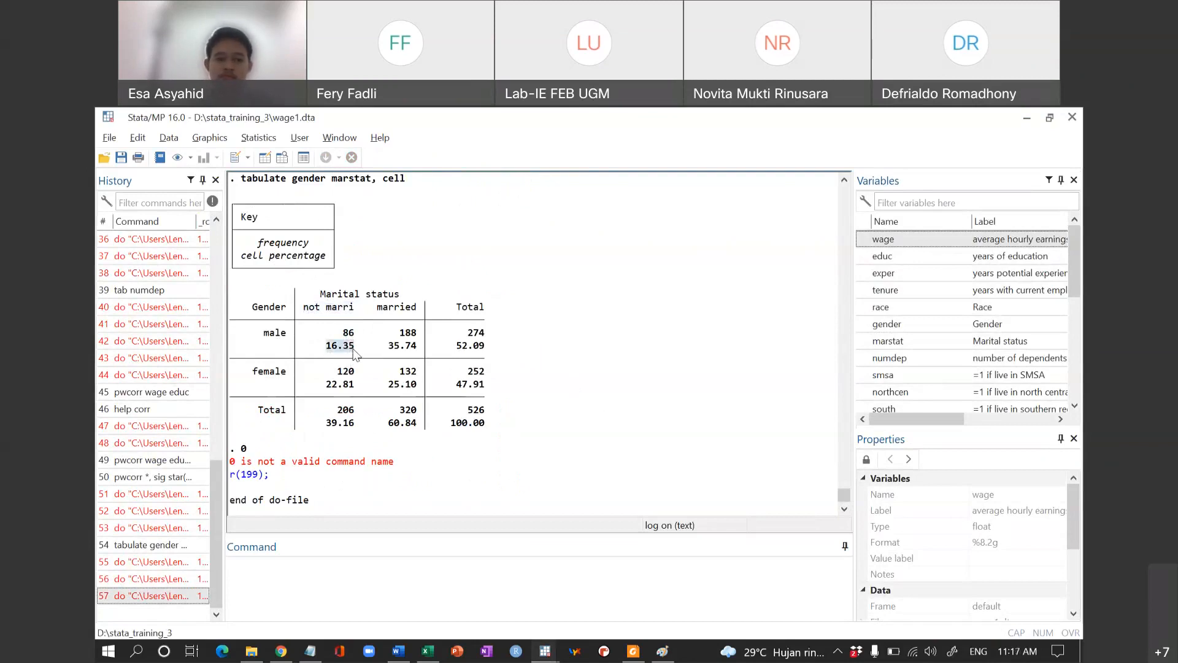
Step: Remove the 0 stop line above the chi-squared section and insert an empty line below tabulate gender marstat, col chi2
key(alt+Tab)
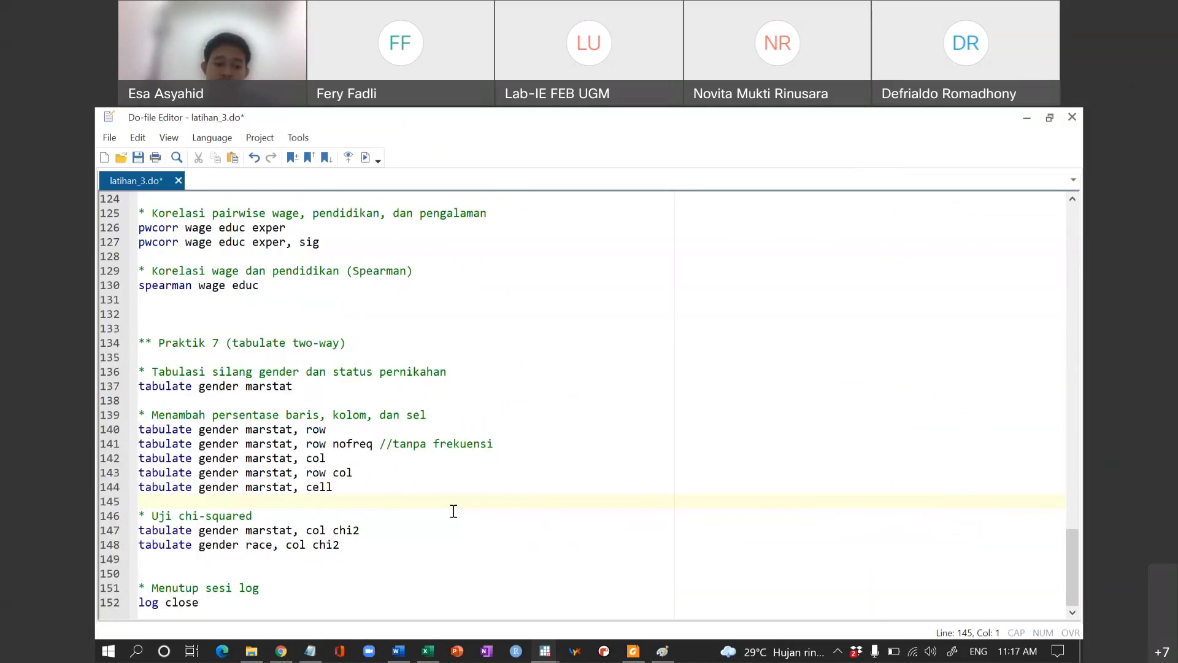
click(377, 529)
key(Return)
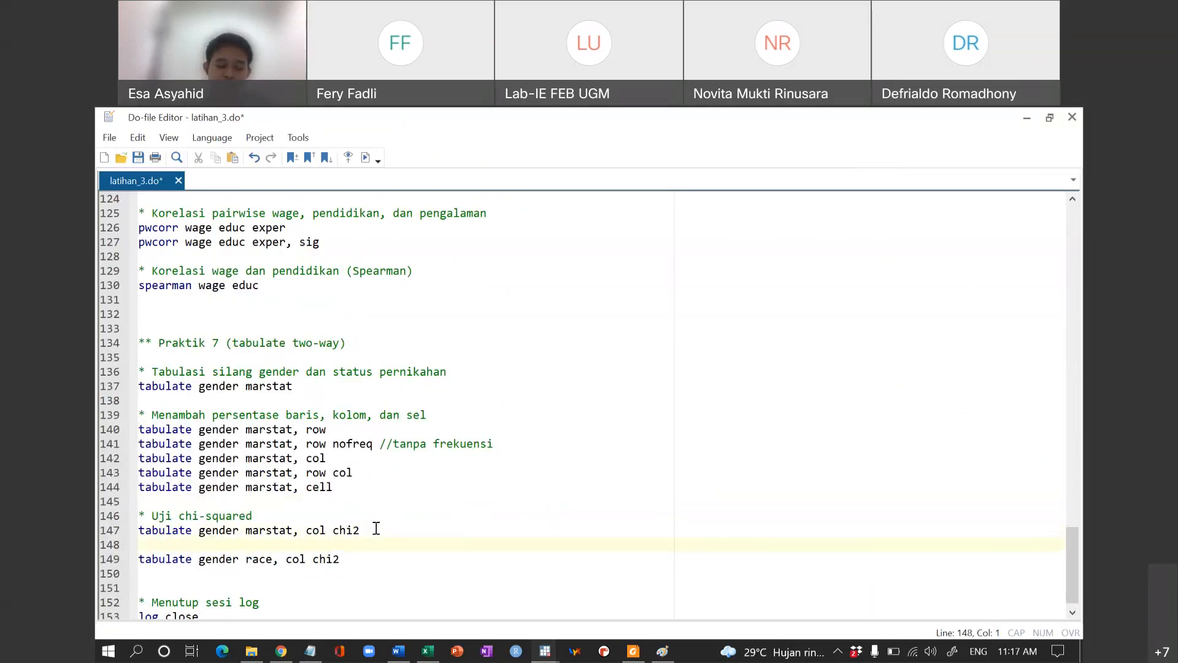
Step: Recall tabulate gender marstat, col from the command history and run it again
key(alt+Tab)
key(Page_Up)
key(Page_Up)
key(Page_Up)
key(Page_Down)
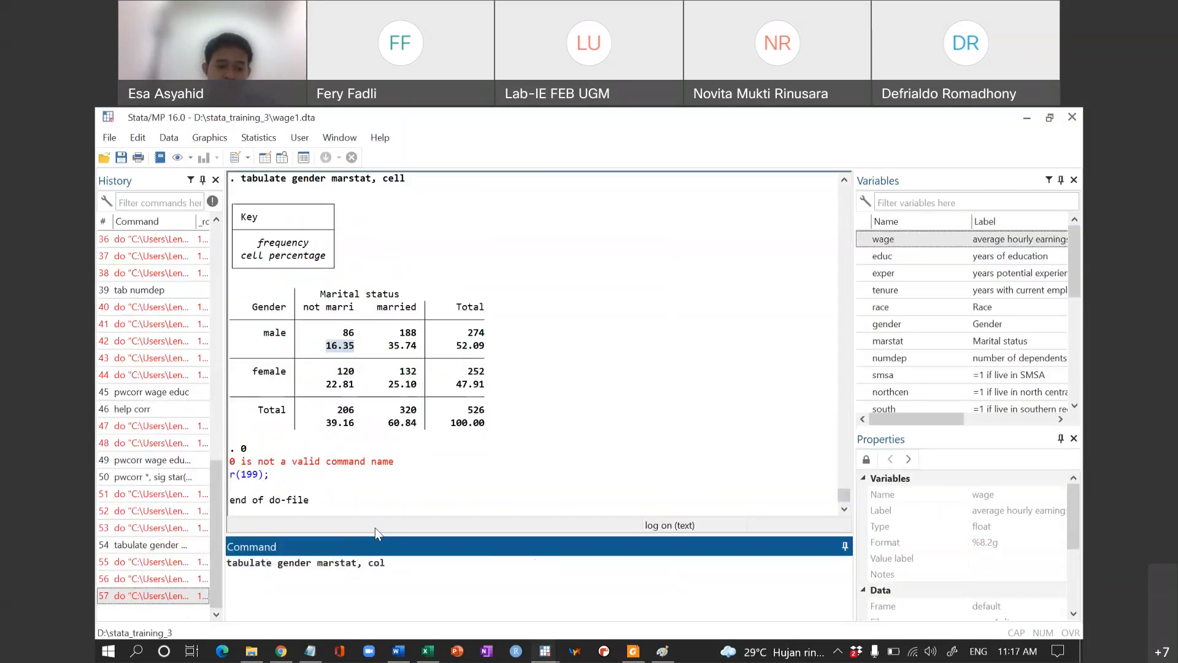
key(Return)
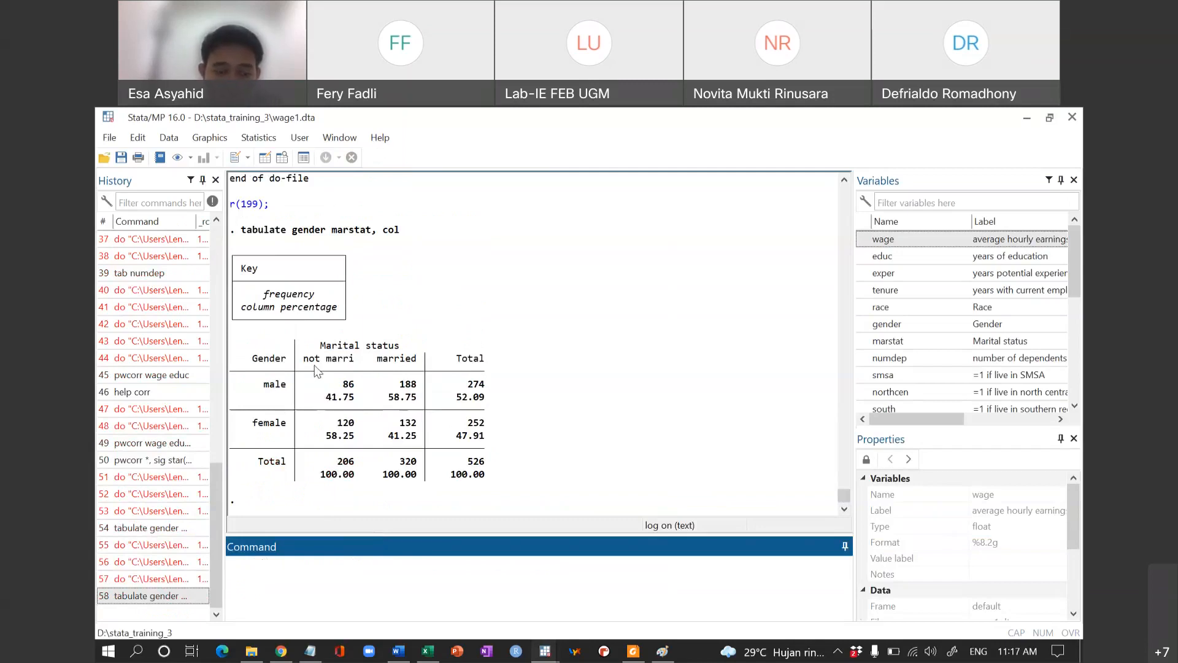
Step: Compare the male and female column percentages within the not-married and married groups
drag(304, 355, 339, 441)
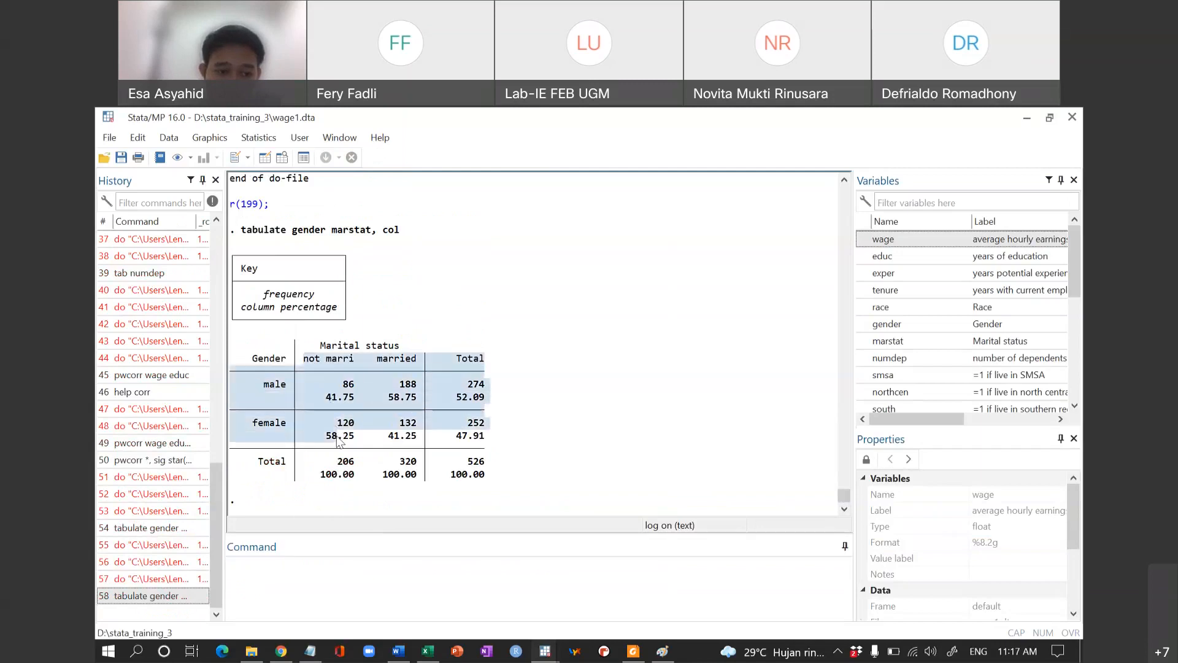
click(339, 440)
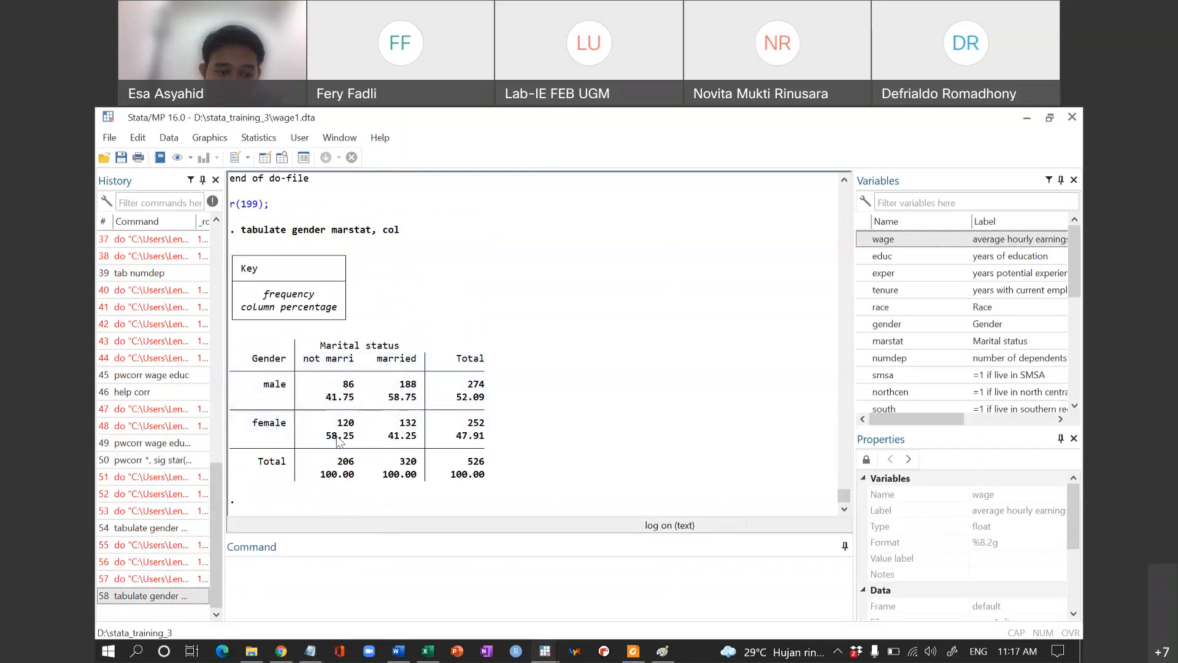
double_click(343, 399)
double_click(346, 439)
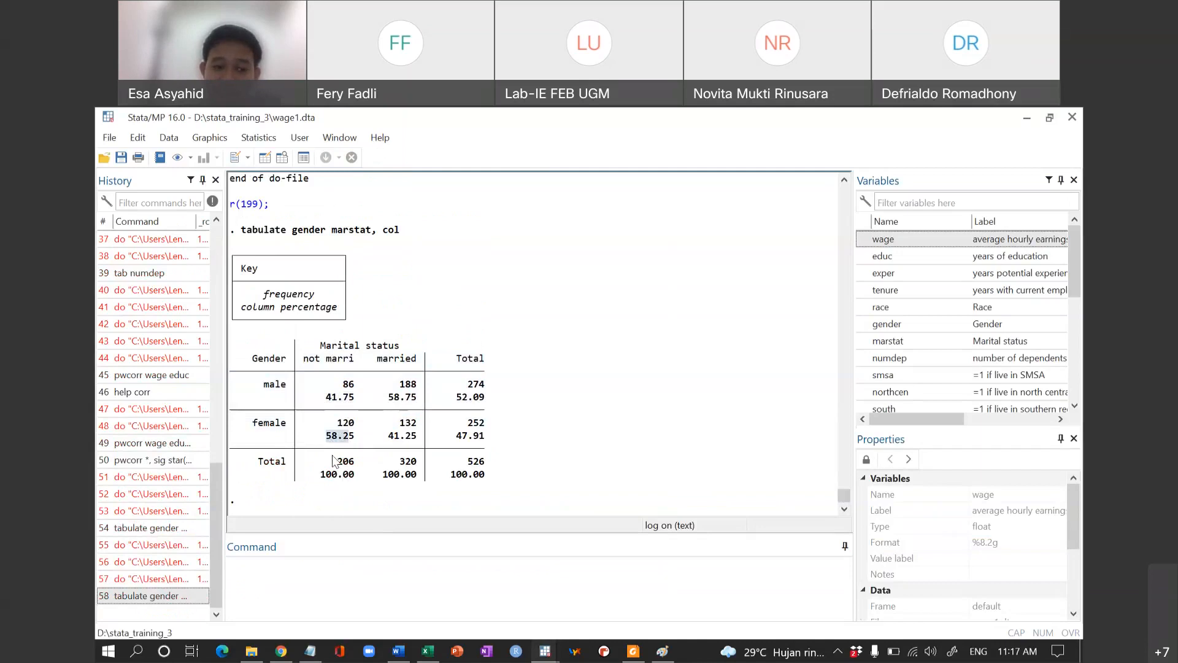
double_click(346, 440)
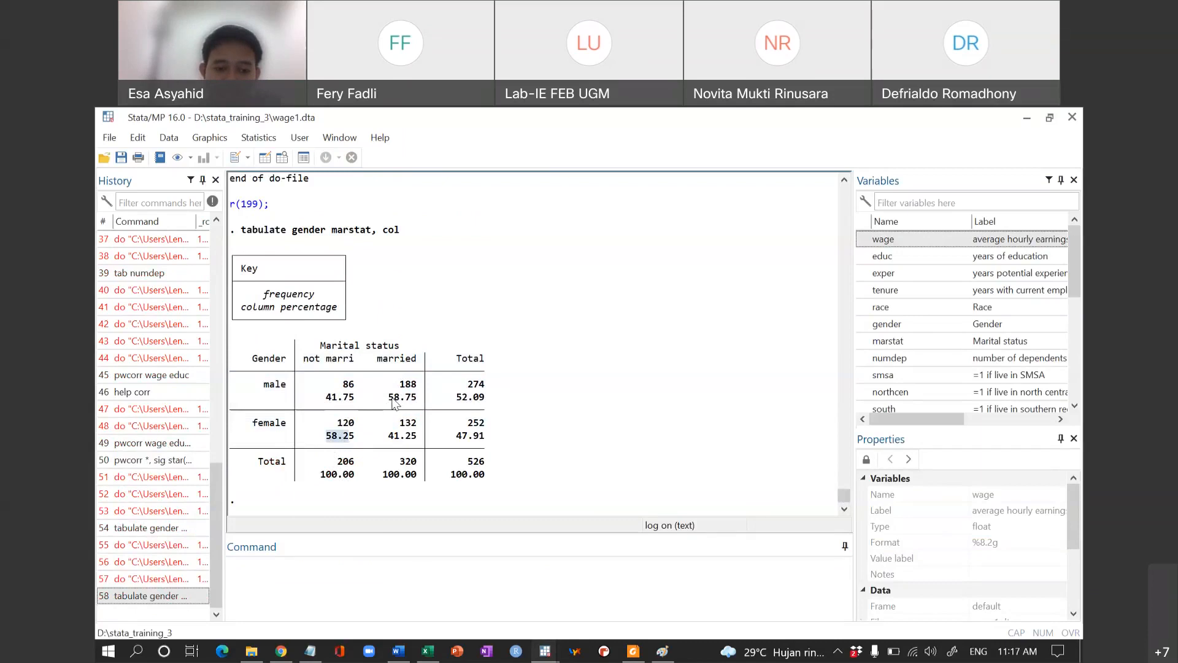
double_click(410, 439)
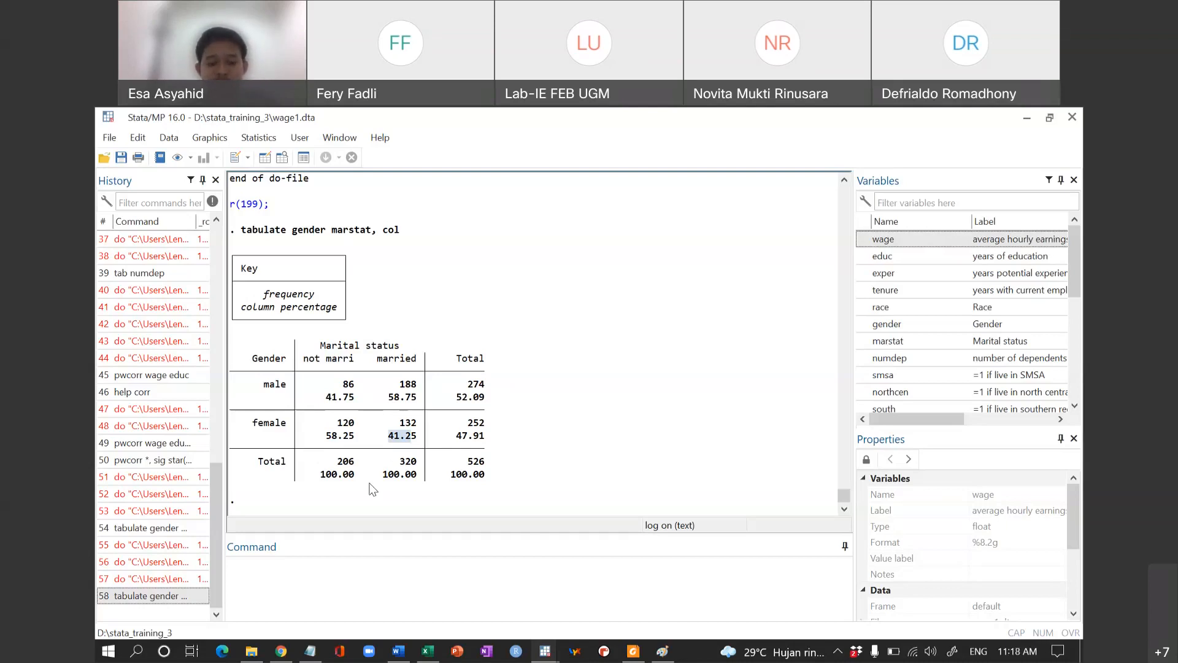
Step: Put a 0 stop line below tabulate gender marstat, col chi2, run latihan_3.do, and examine the Pearson chi2 statistic and its probability
key(alt+Tab)
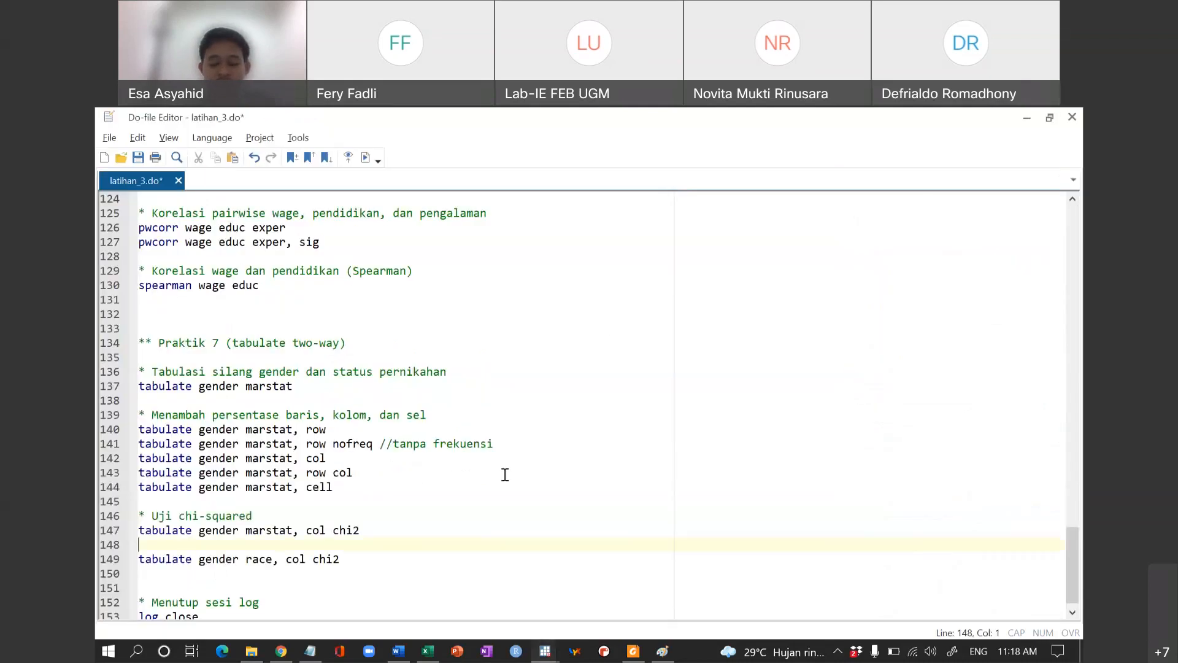
key(Return)
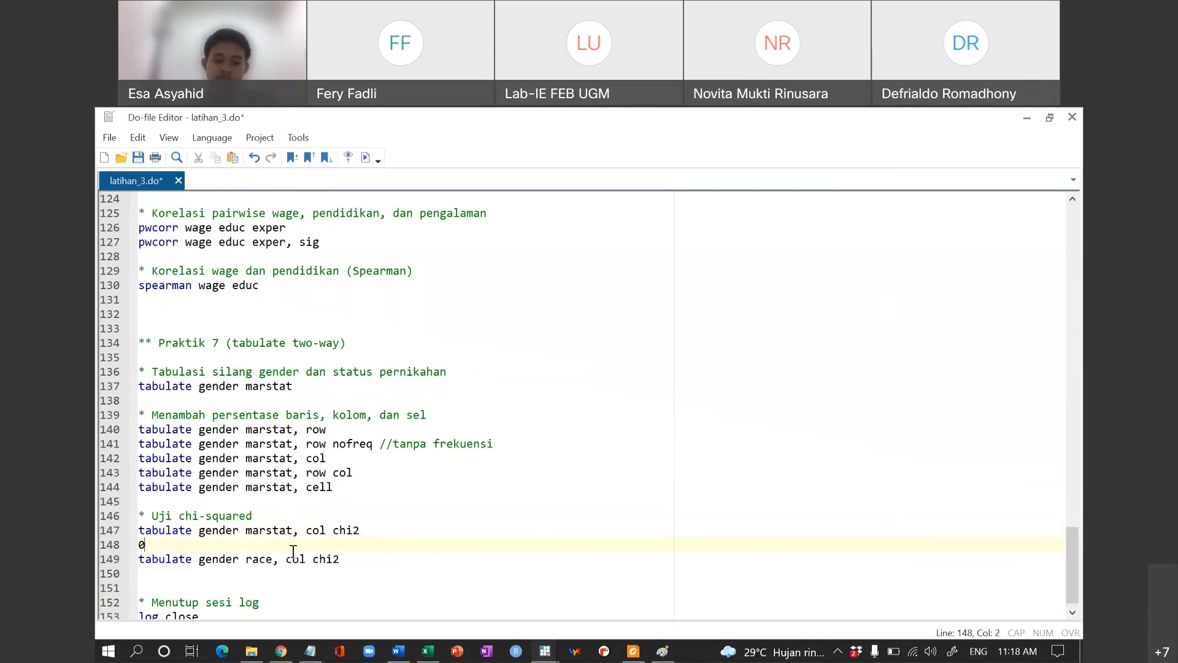
key(alt+Tab)
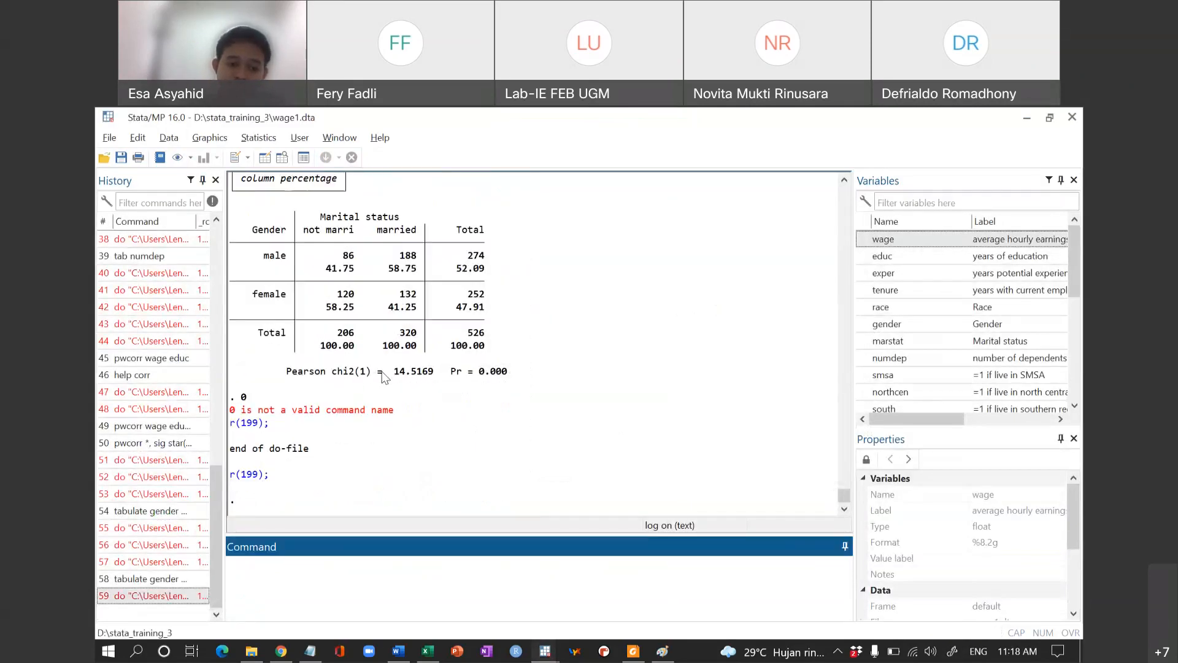
drag(395, 374, 432, 384)
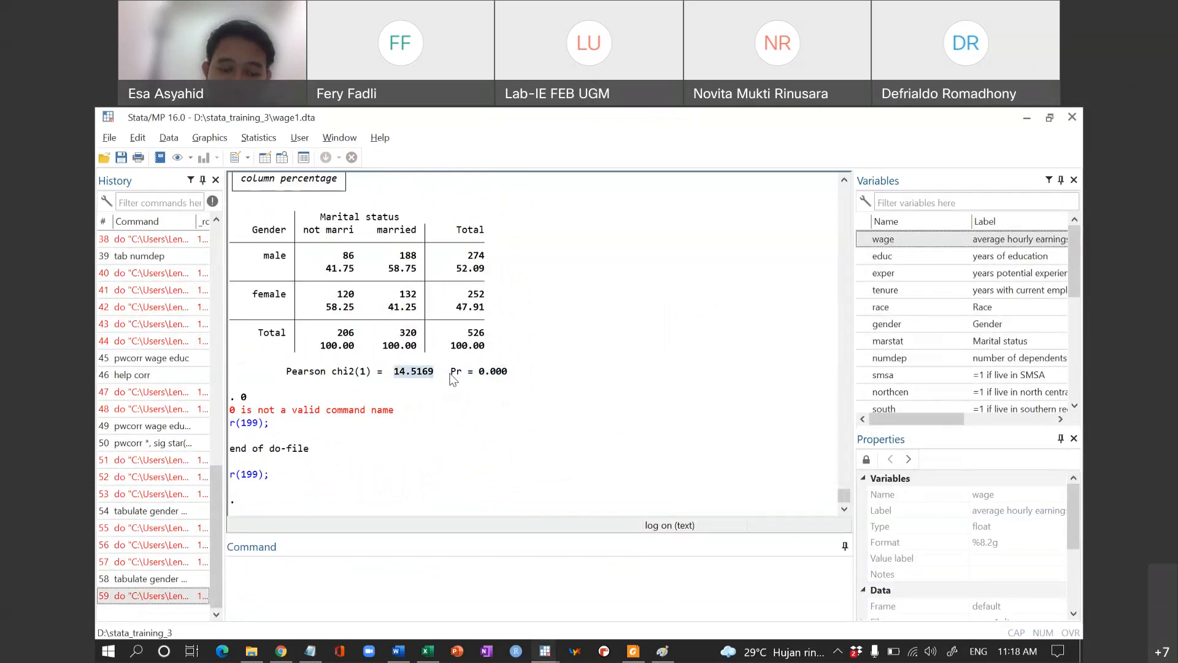
drag(450, 372, 522, 378)
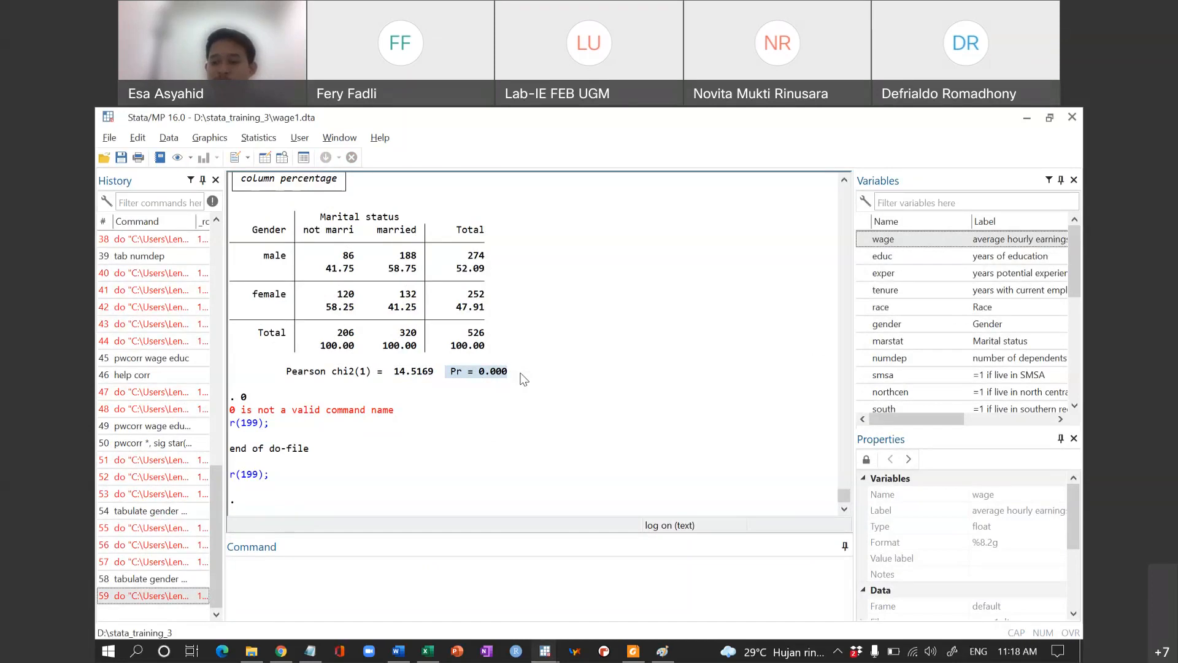
click(523, 378)
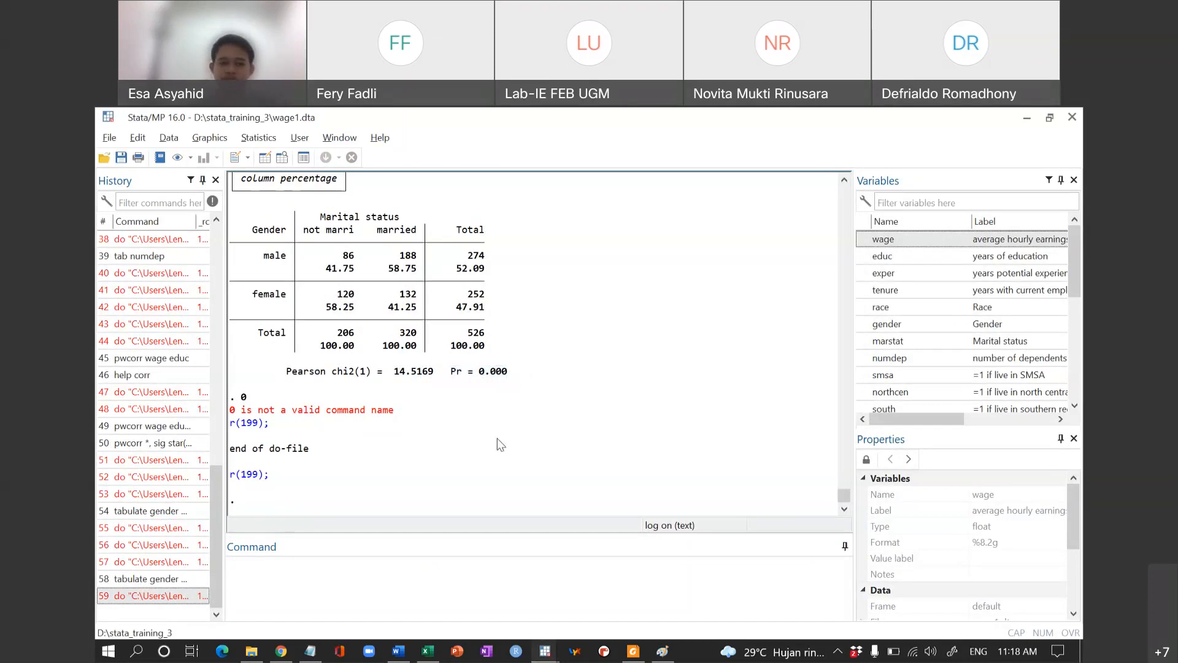
Step: Move the 0 stop line below tabulate gender race, col chi2, run latihan_3.do, and bring up its results
key(alt+Tab)
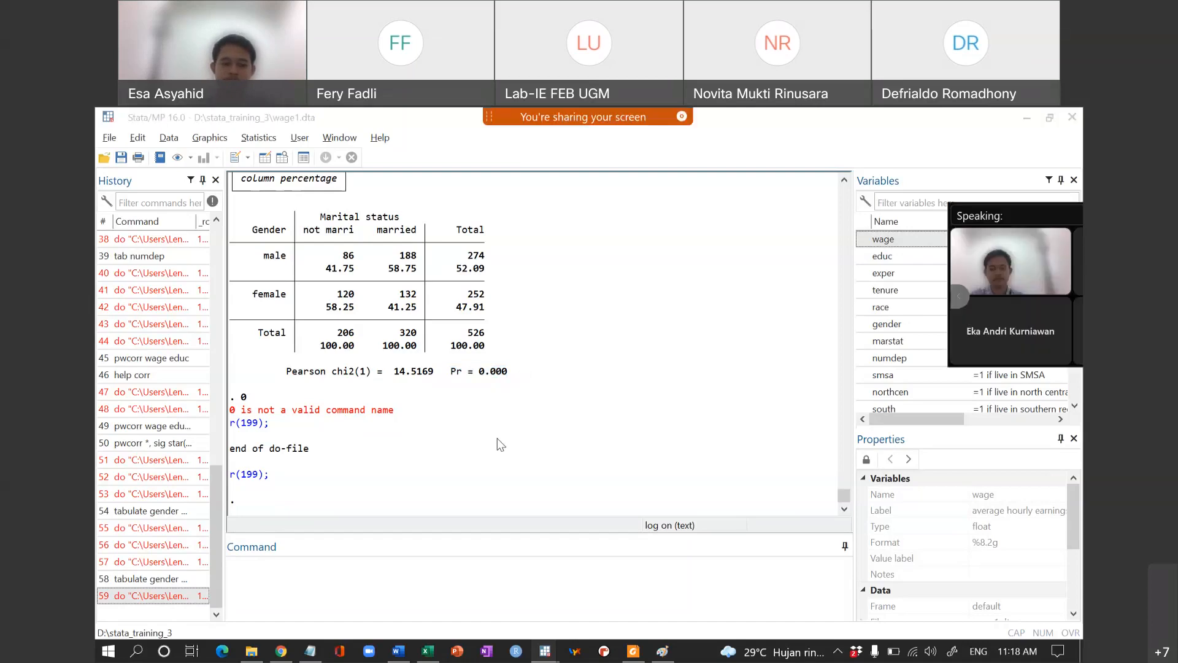
key(BackSpace)
key(BackSpace)
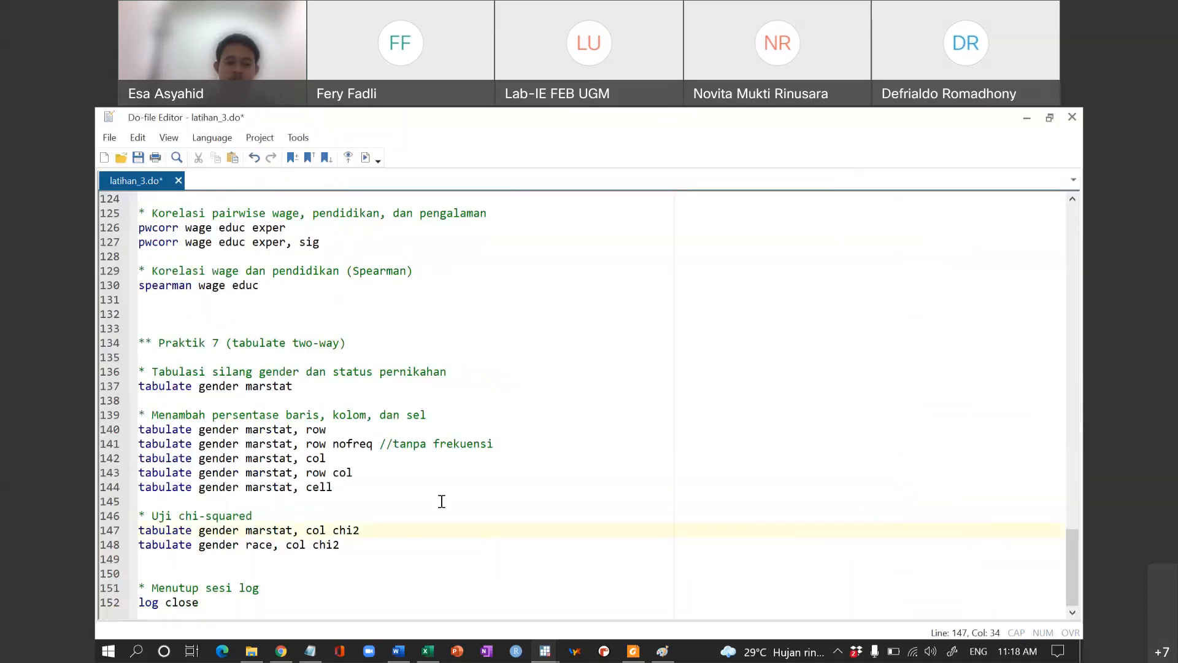
key(Return)
text(0)
key(ctrl+d)
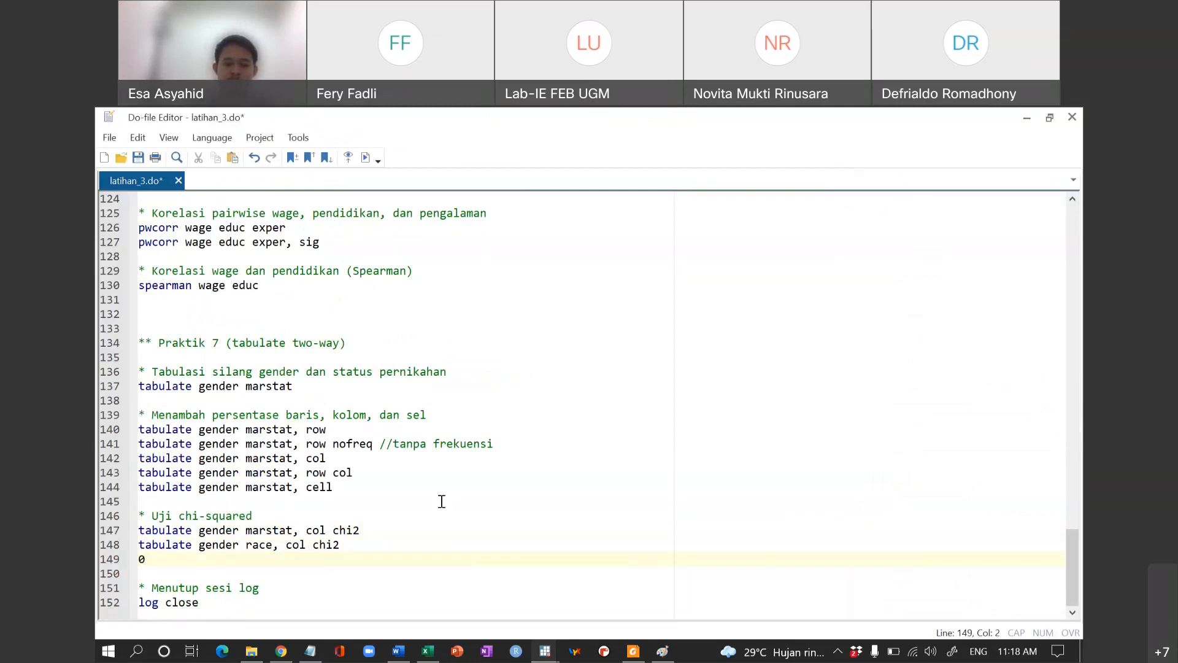
key(alt+Tab)
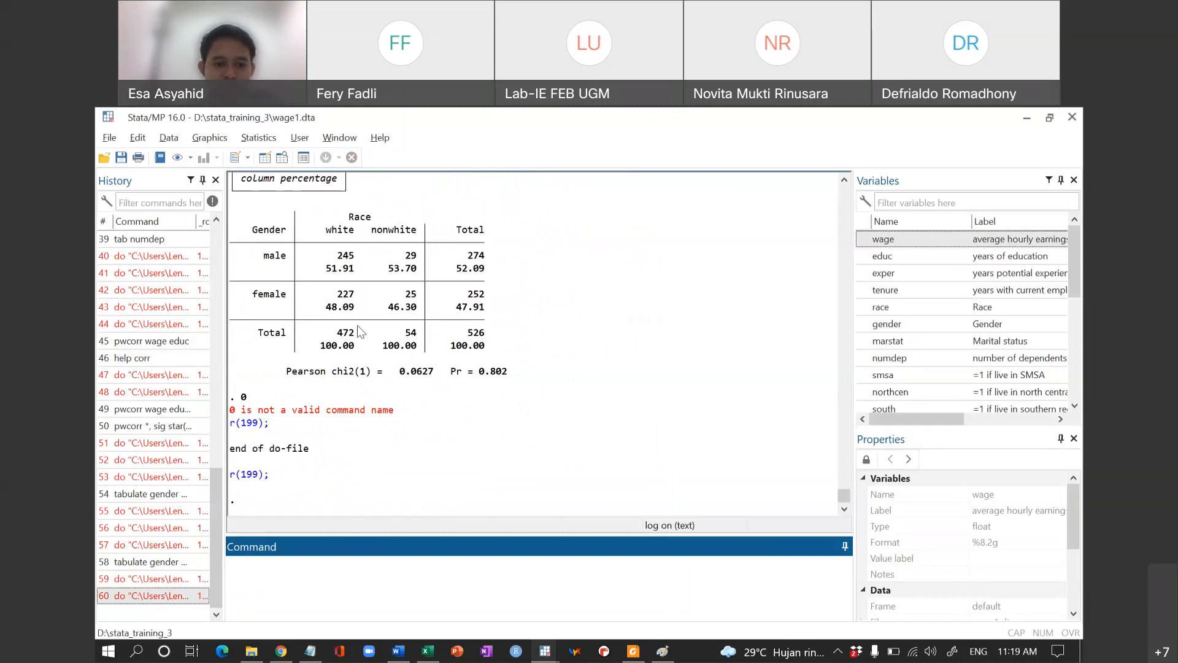
Step: Compare the gender column percentages for white and nonwhite, and check the probability of the Pearson chi2 test
drag(355, 278, 422, 311)
click(423, 311)
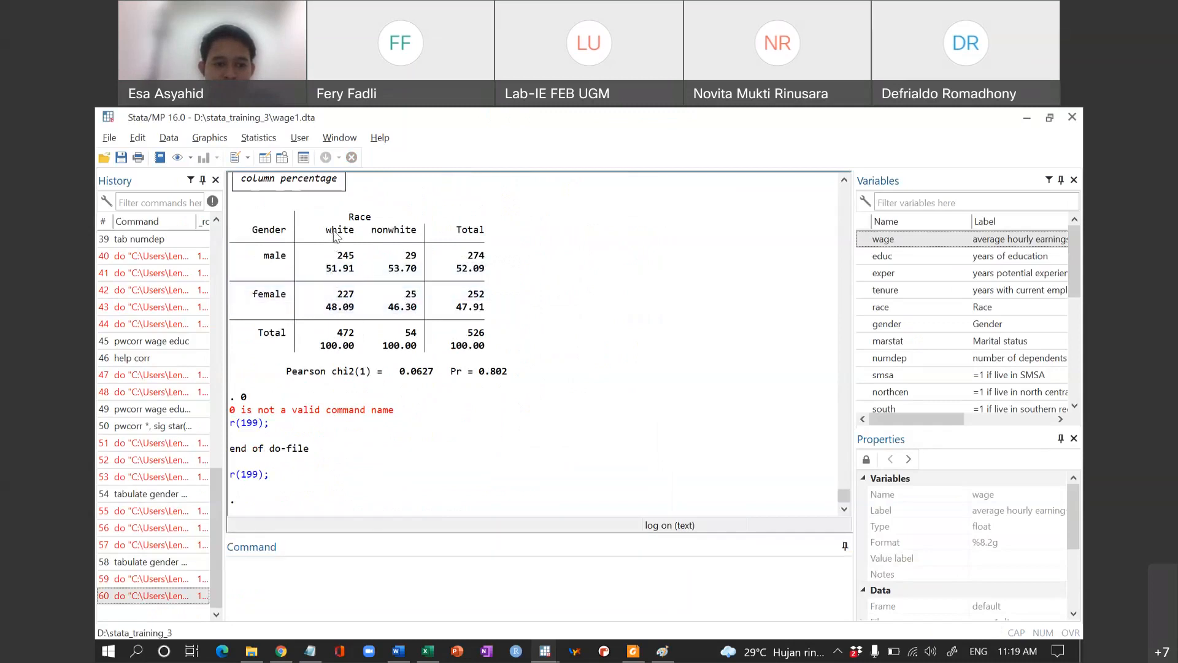
drag(336, 237, 335, 310)
click(334, 310)
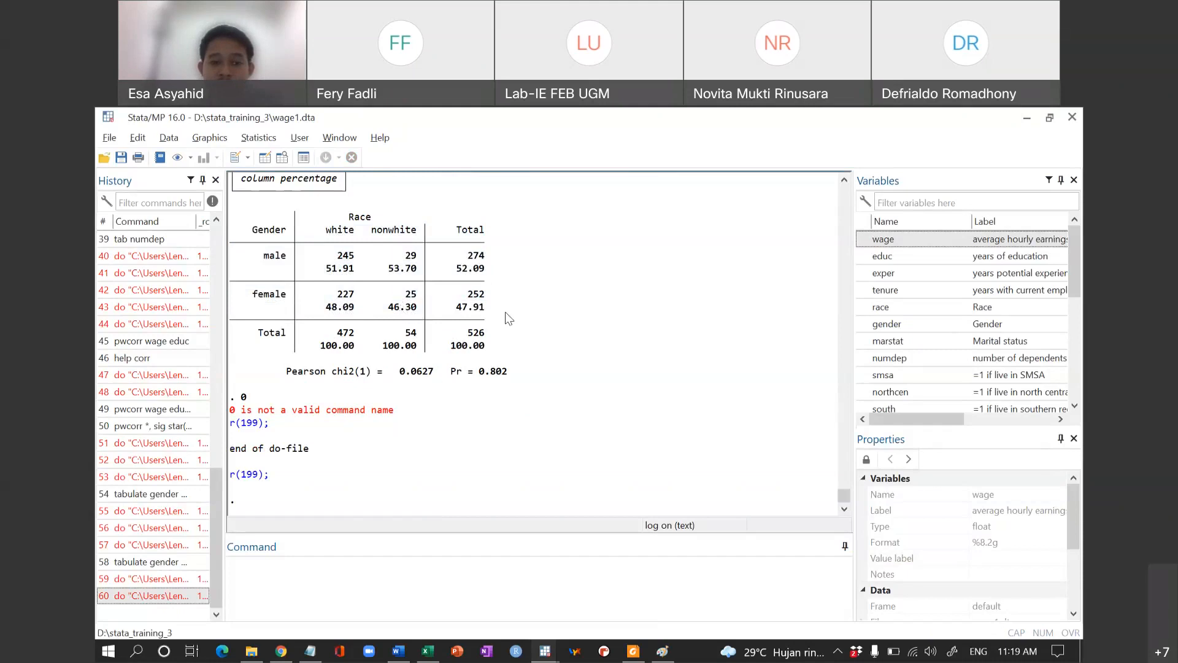
drag(480, 371, 532, 377)
drag(330, 270, 337, 311)
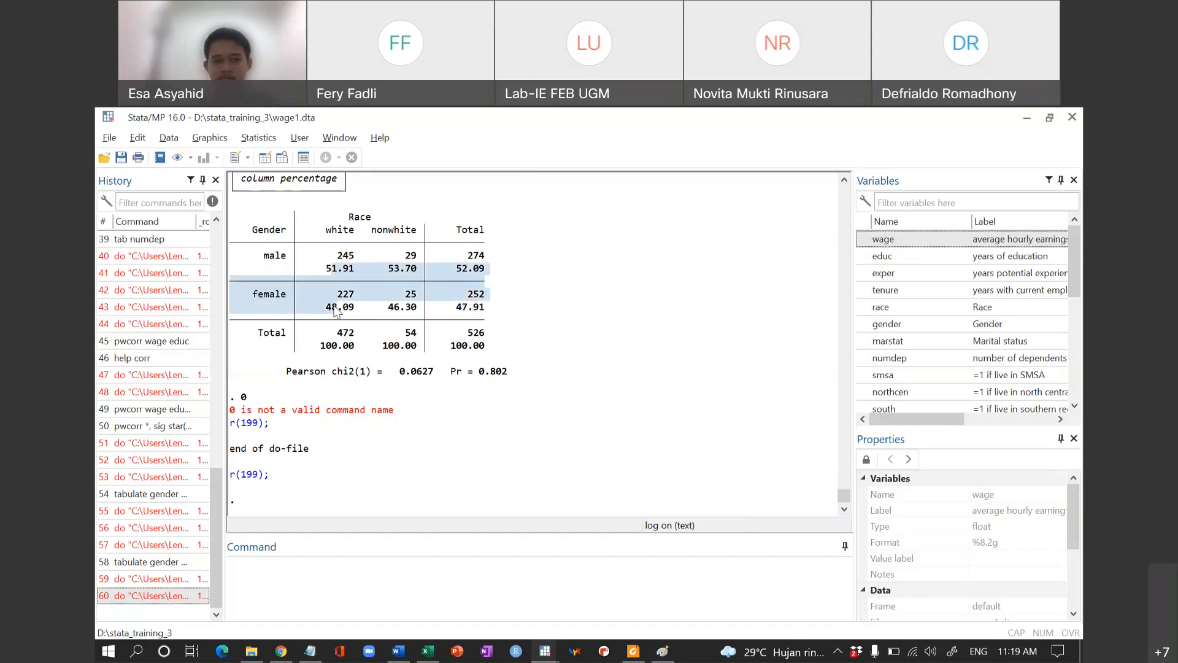
click(533, 283)
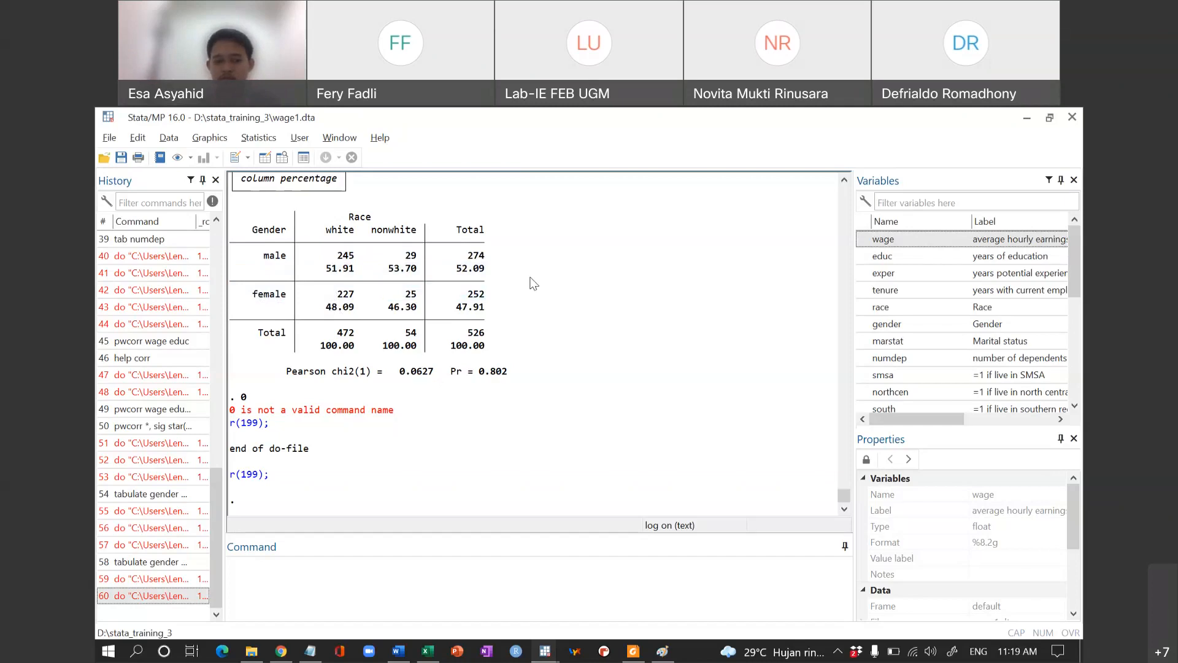
Step: Remove the 0 stop line below tabulate gender race, col chi2, and switch to the Praktik 7 slide, briefly viewing the Tugas Pertemuan #3 slide
key(alt+Tab)
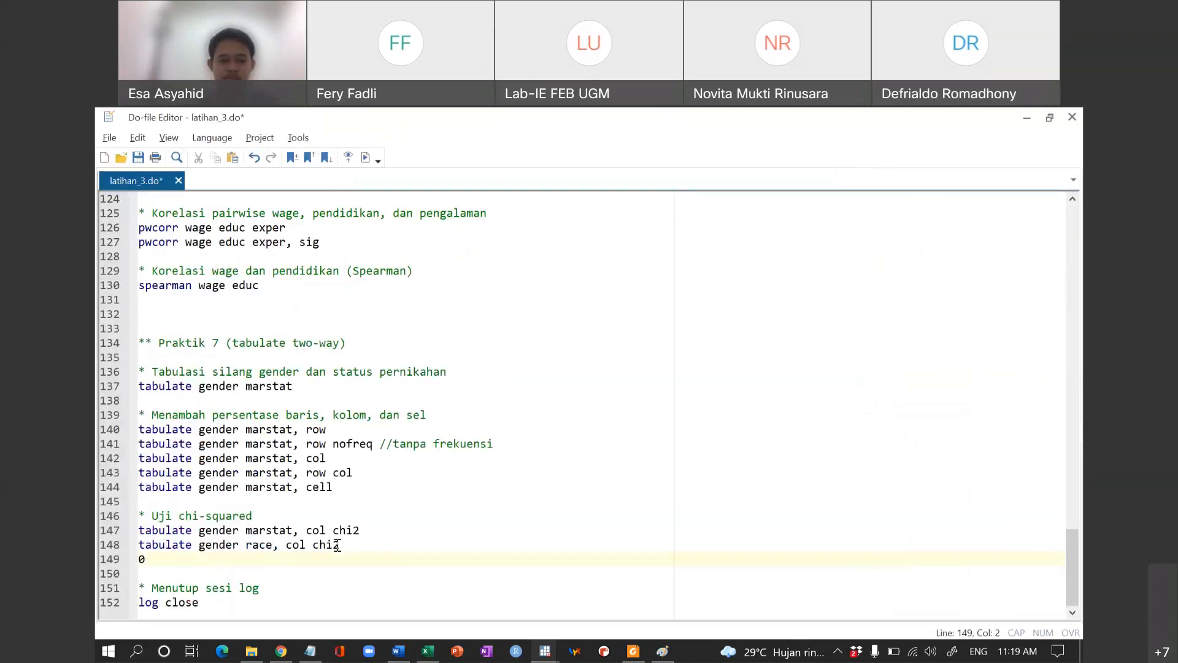
key(BackSpace)
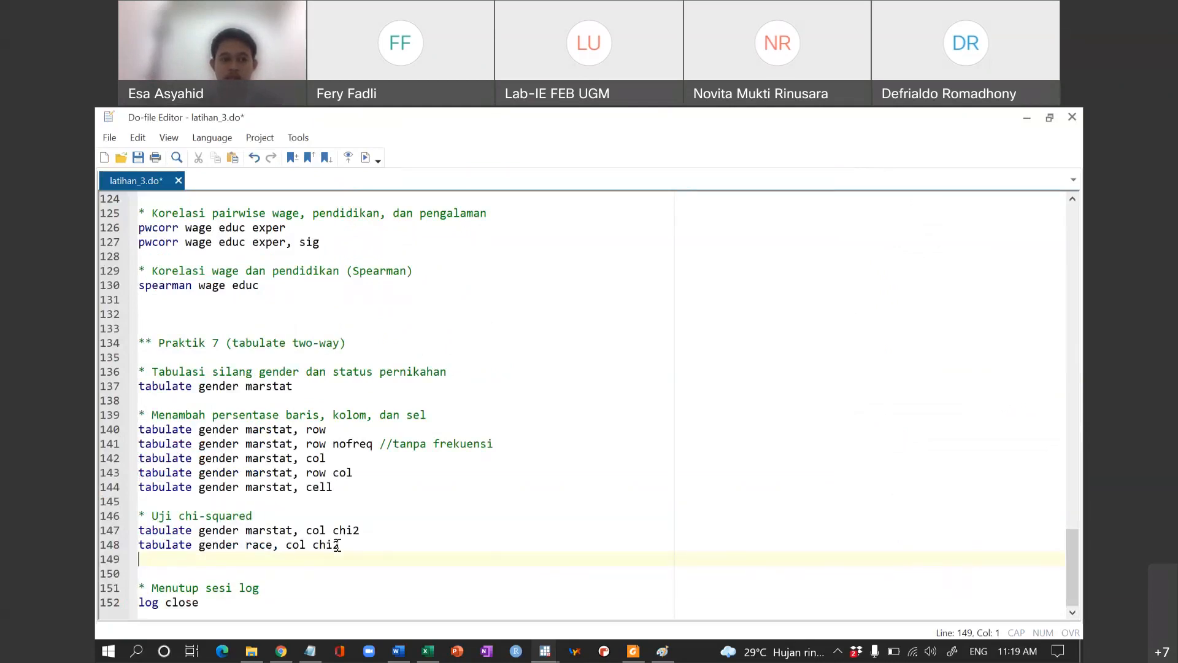
key(alt+Tab)
key(alt+Tab)
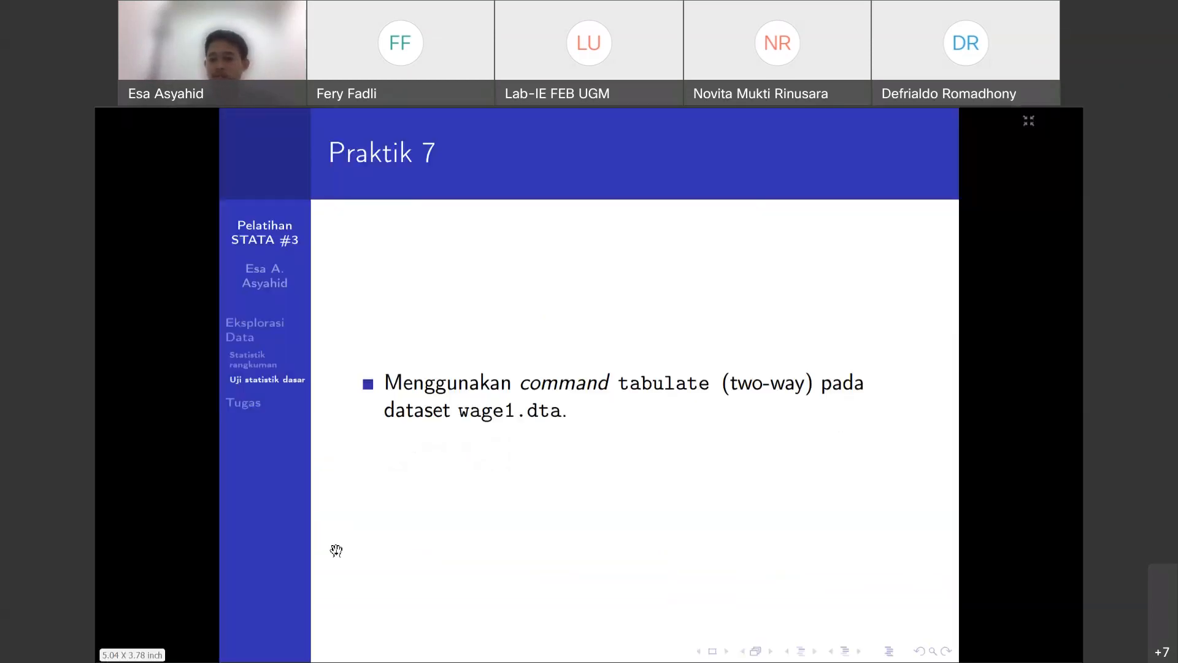
key(Right)
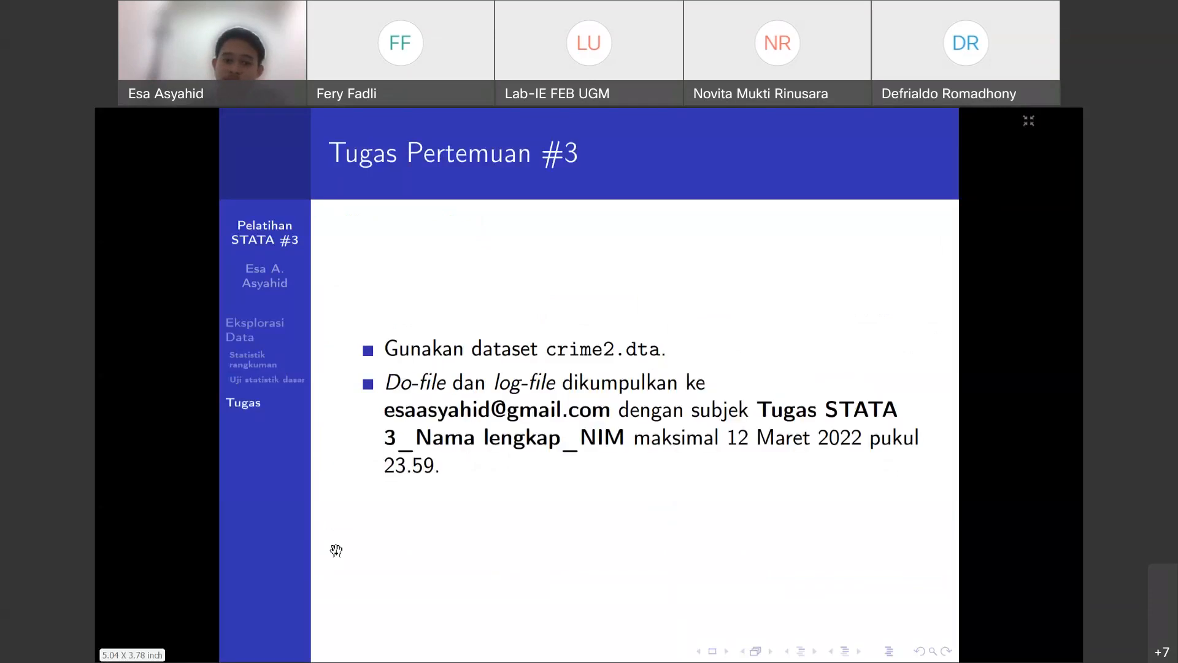
key(Left)
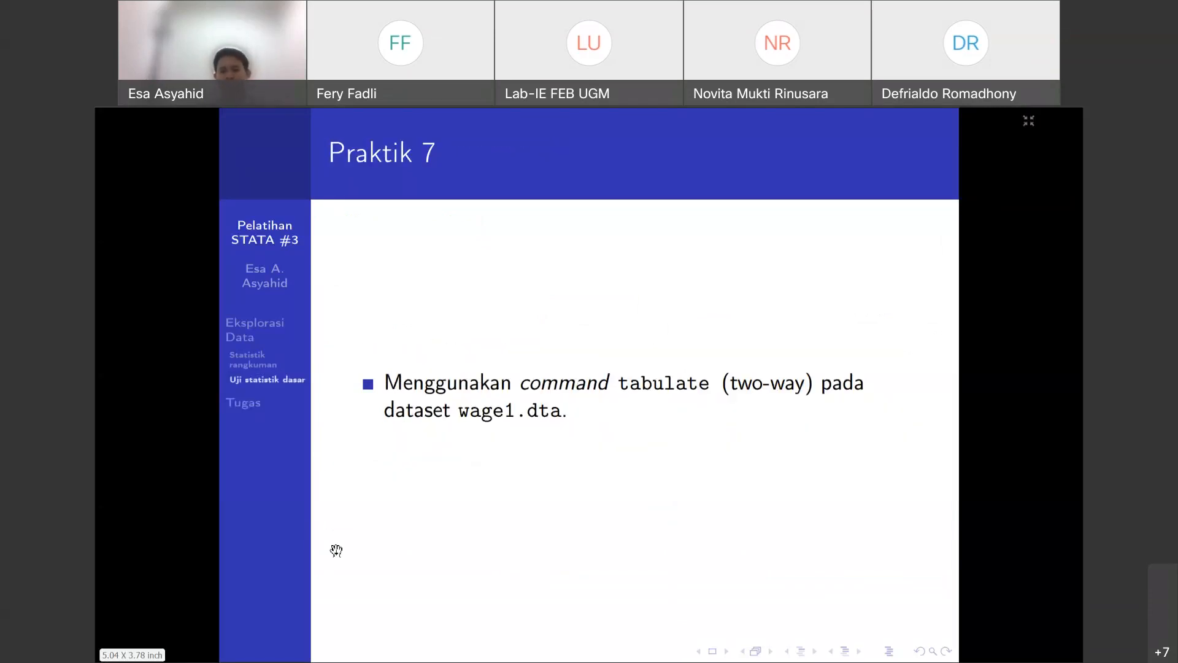